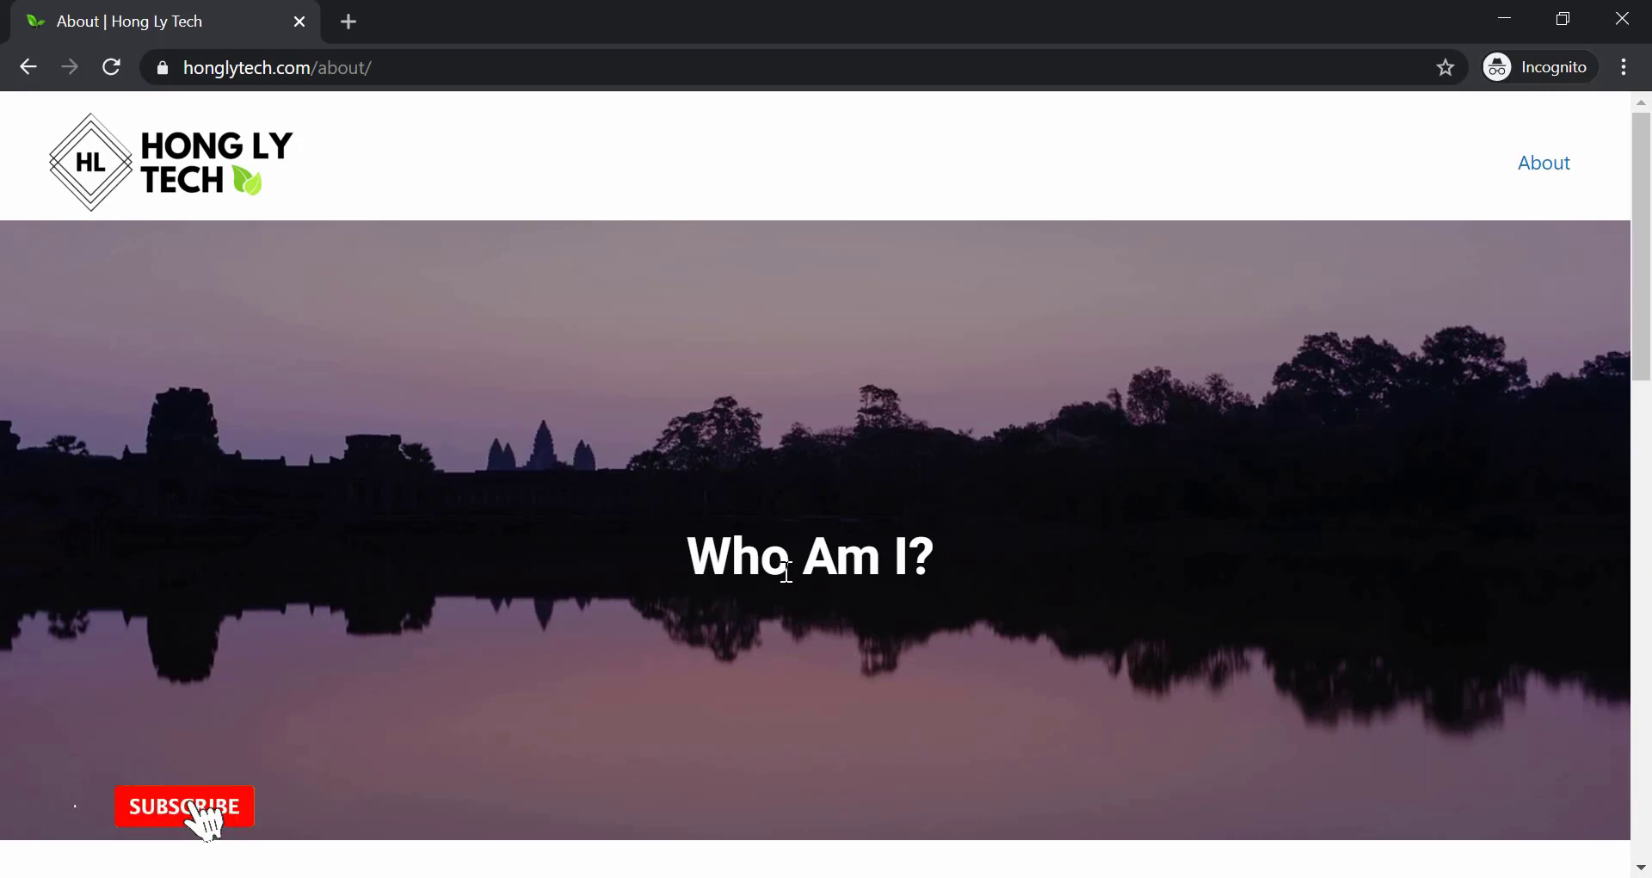
Test the page's email contact link twice, dismissing the app chooser.
scroll(786, 576, "down", 9)
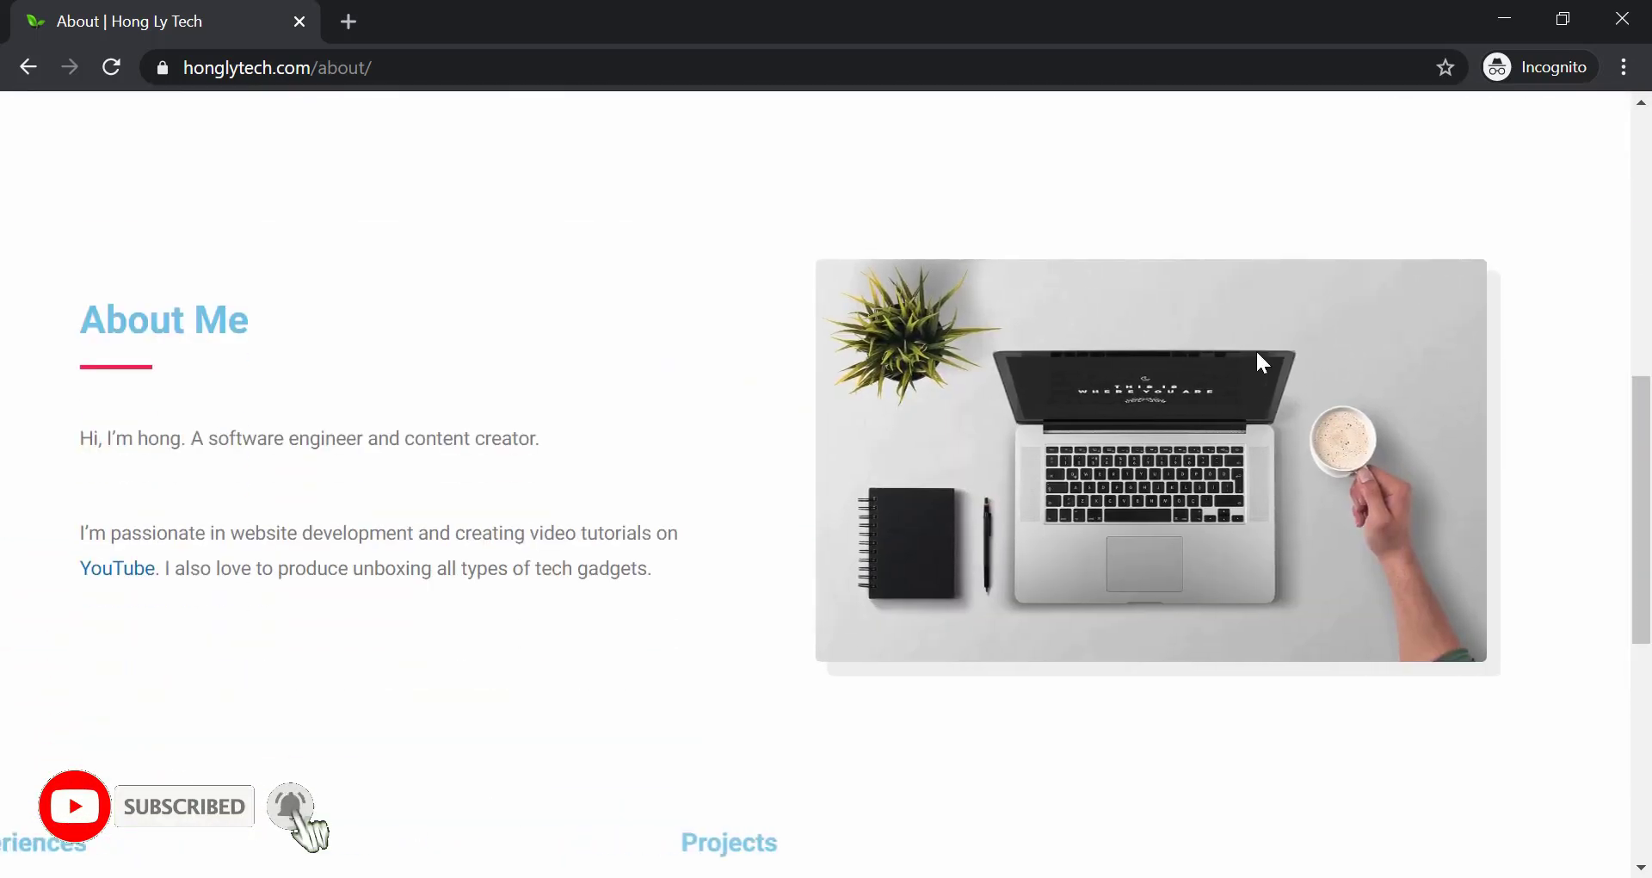
scroll(896, 585, "down", 8)
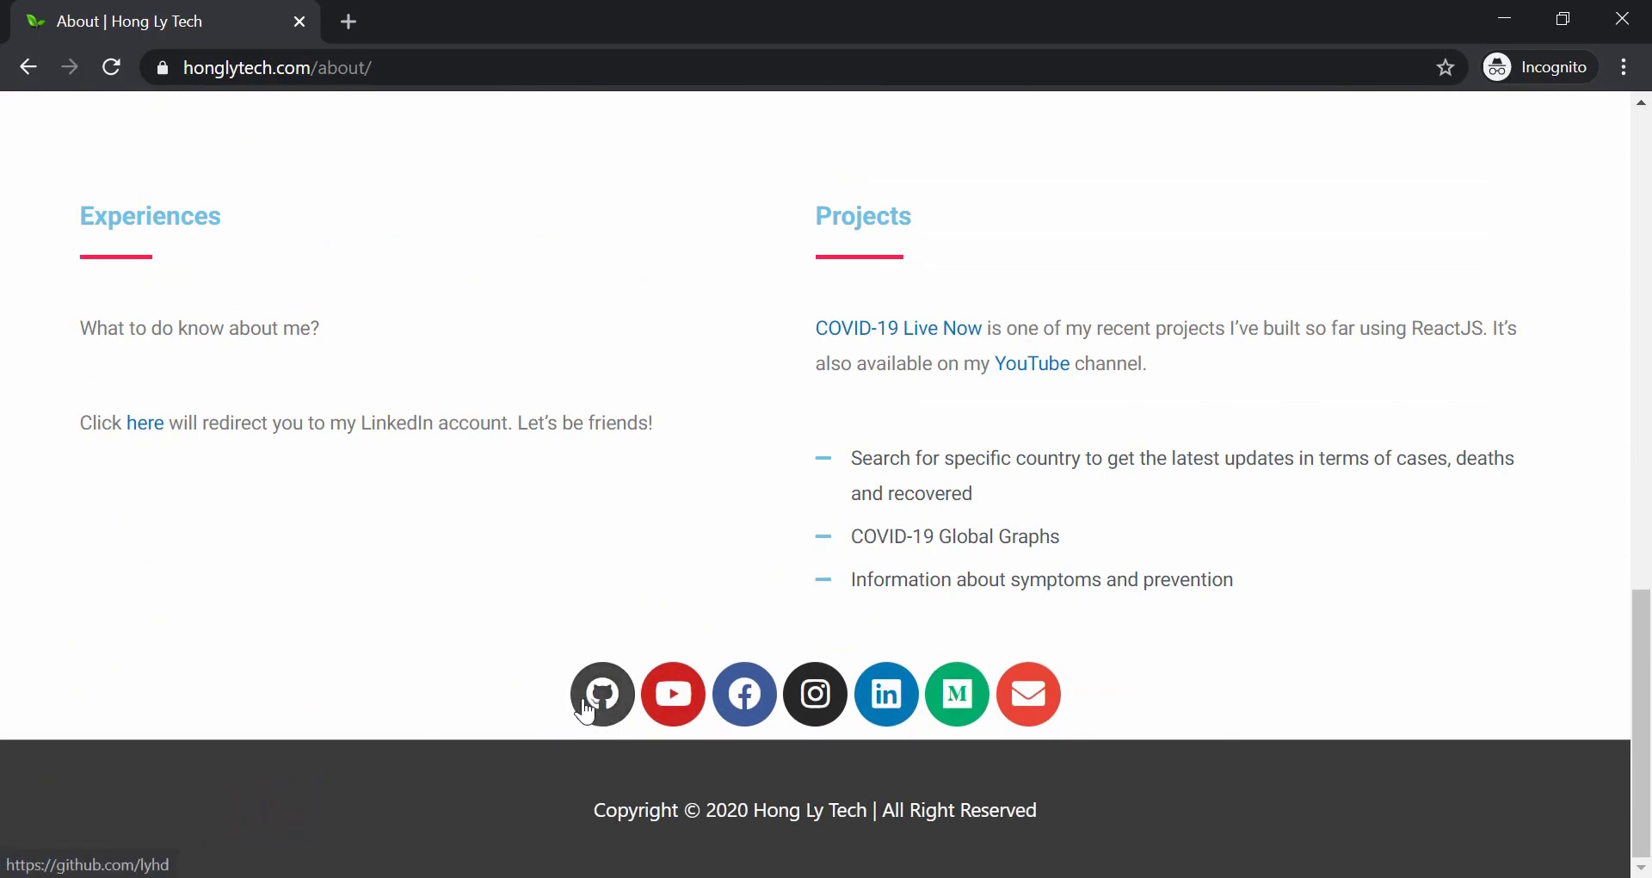
left_click(1034, 706)
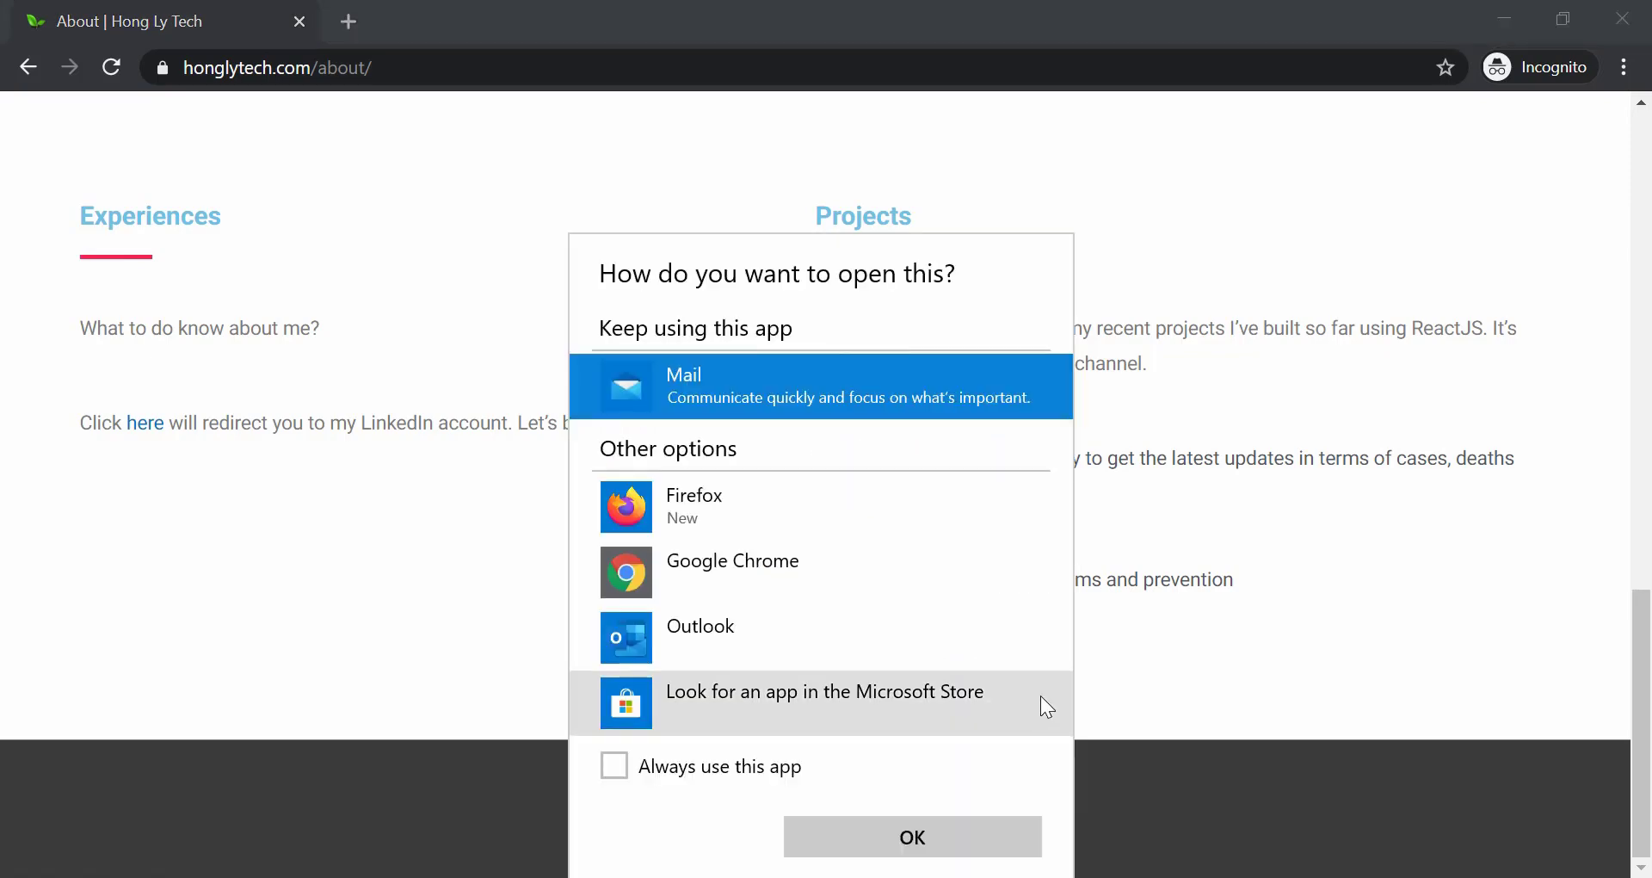
key("Escape")
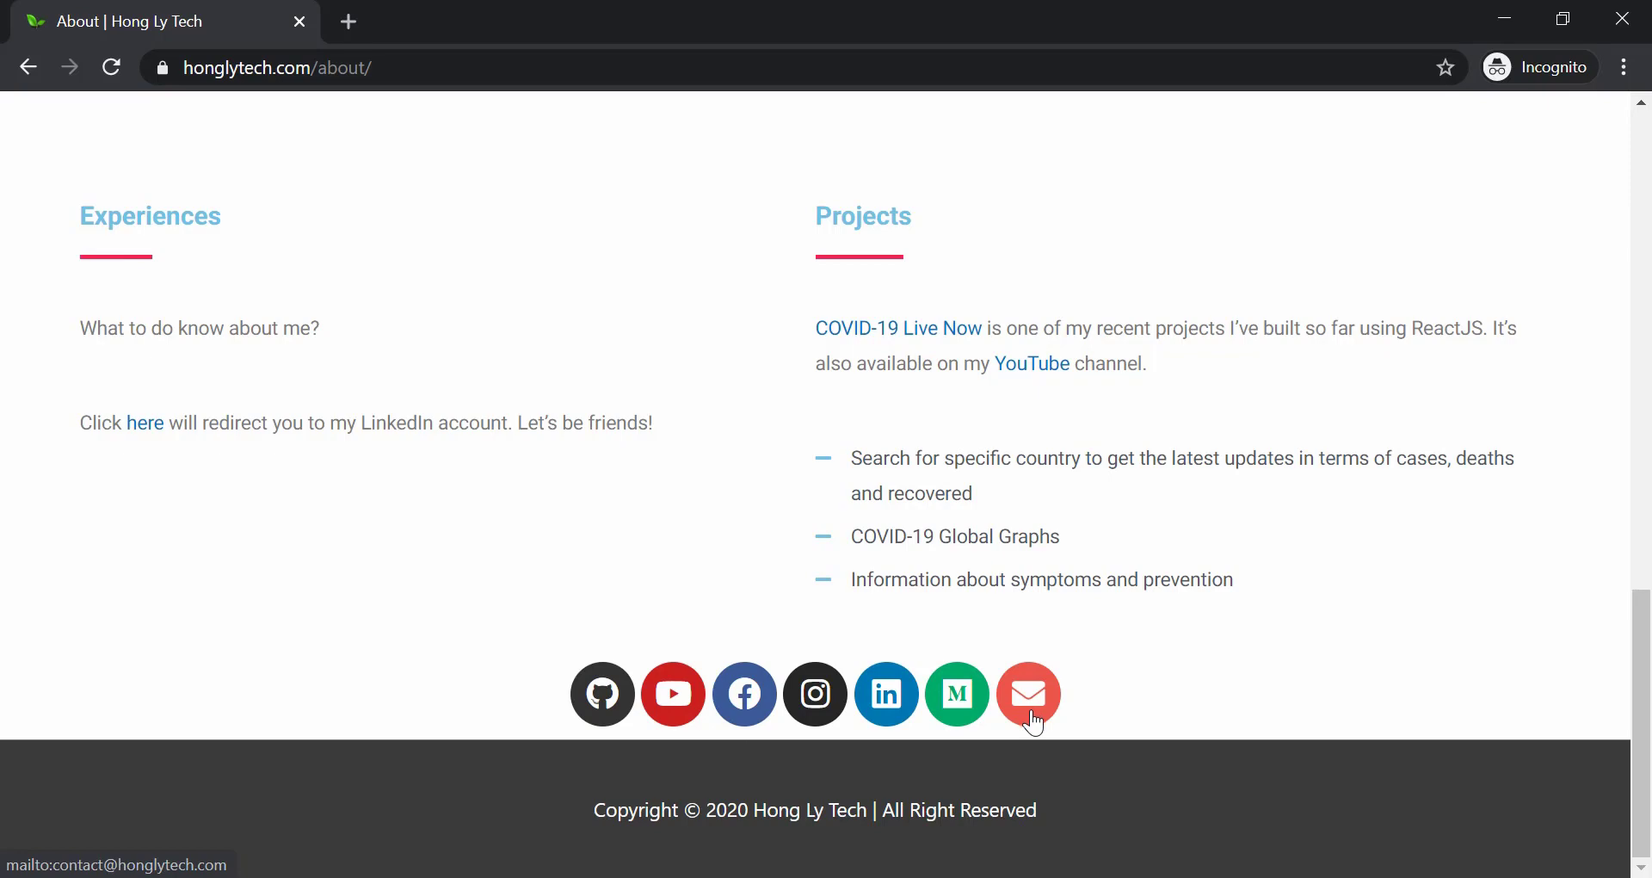
left_click(1033, 721)
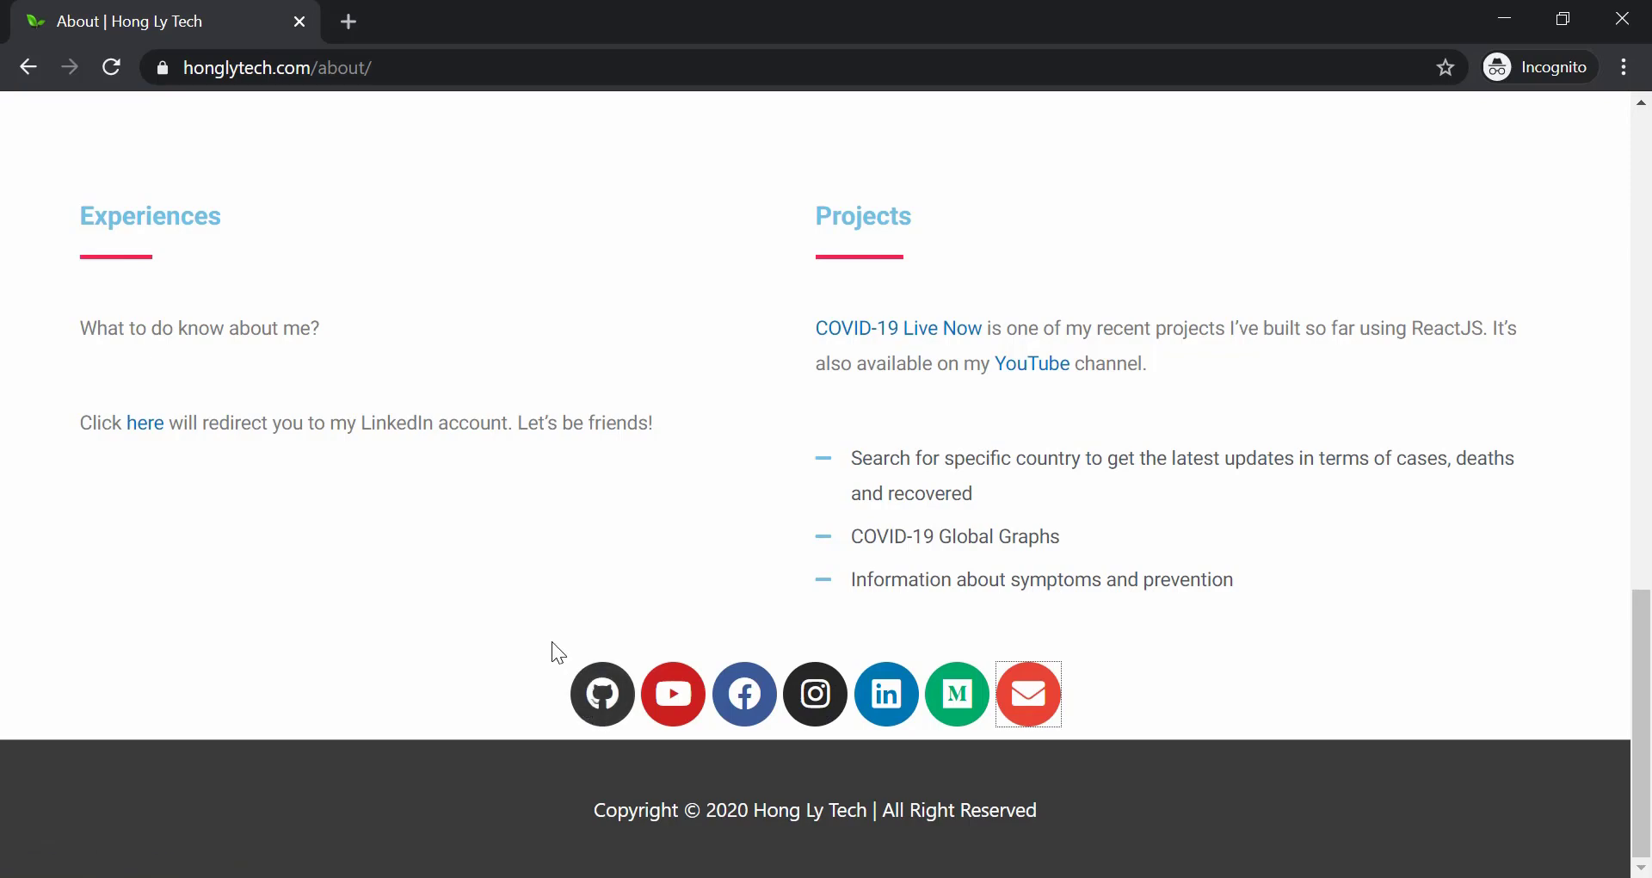
scroll(554, 648, "up", 2)
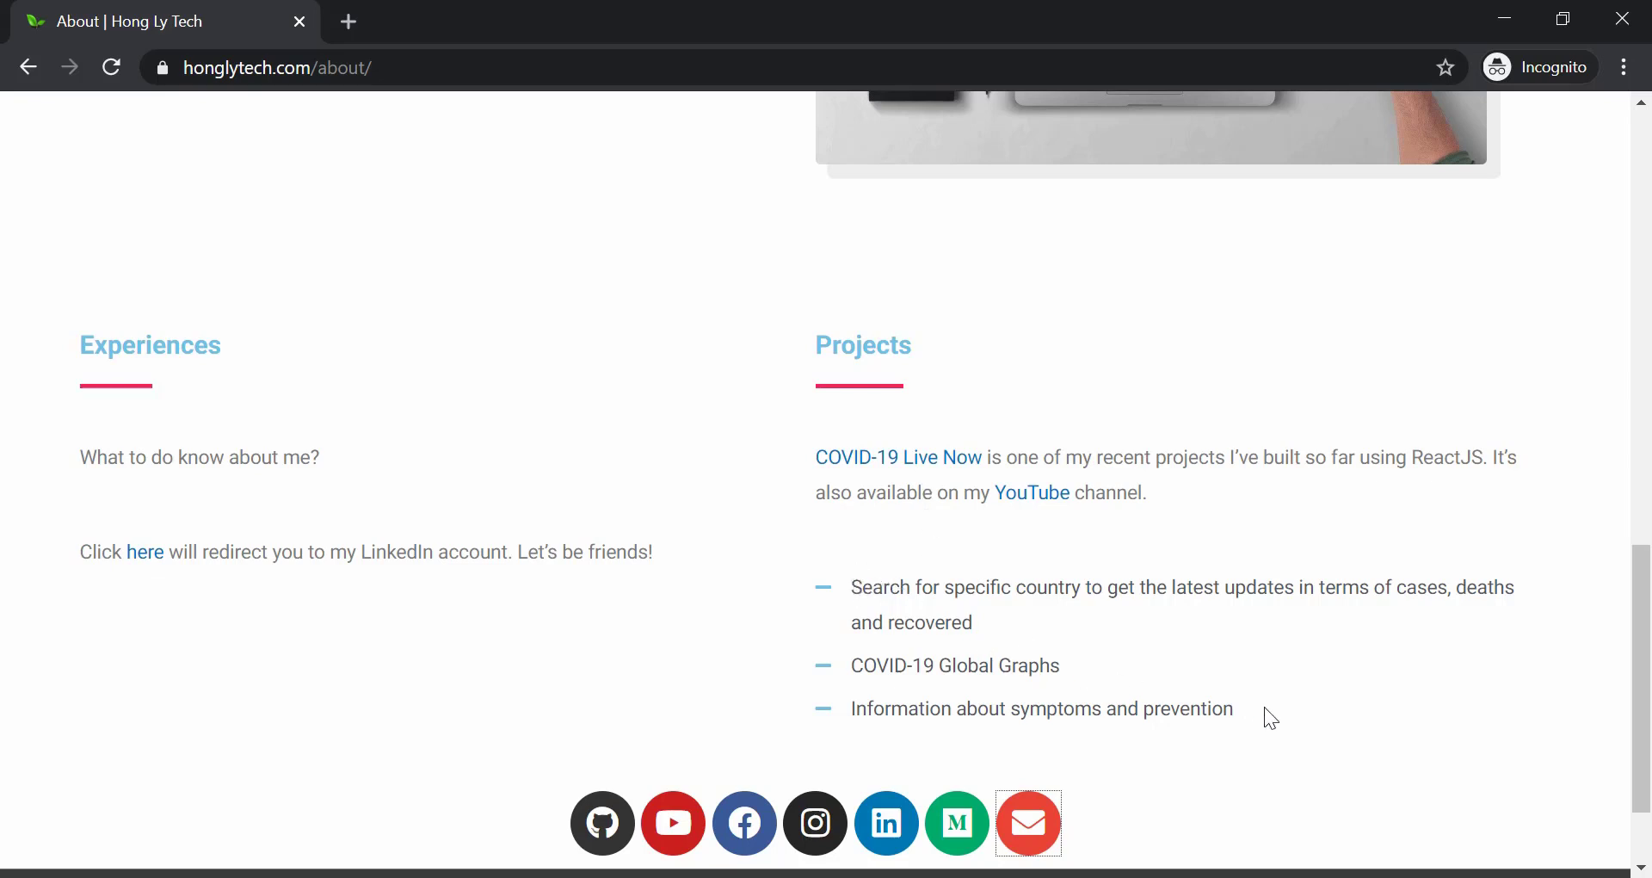
Select the three Projects bullet points, then deselect them and scroll back up.
left_click_drag(1241, 714, 843, 590)
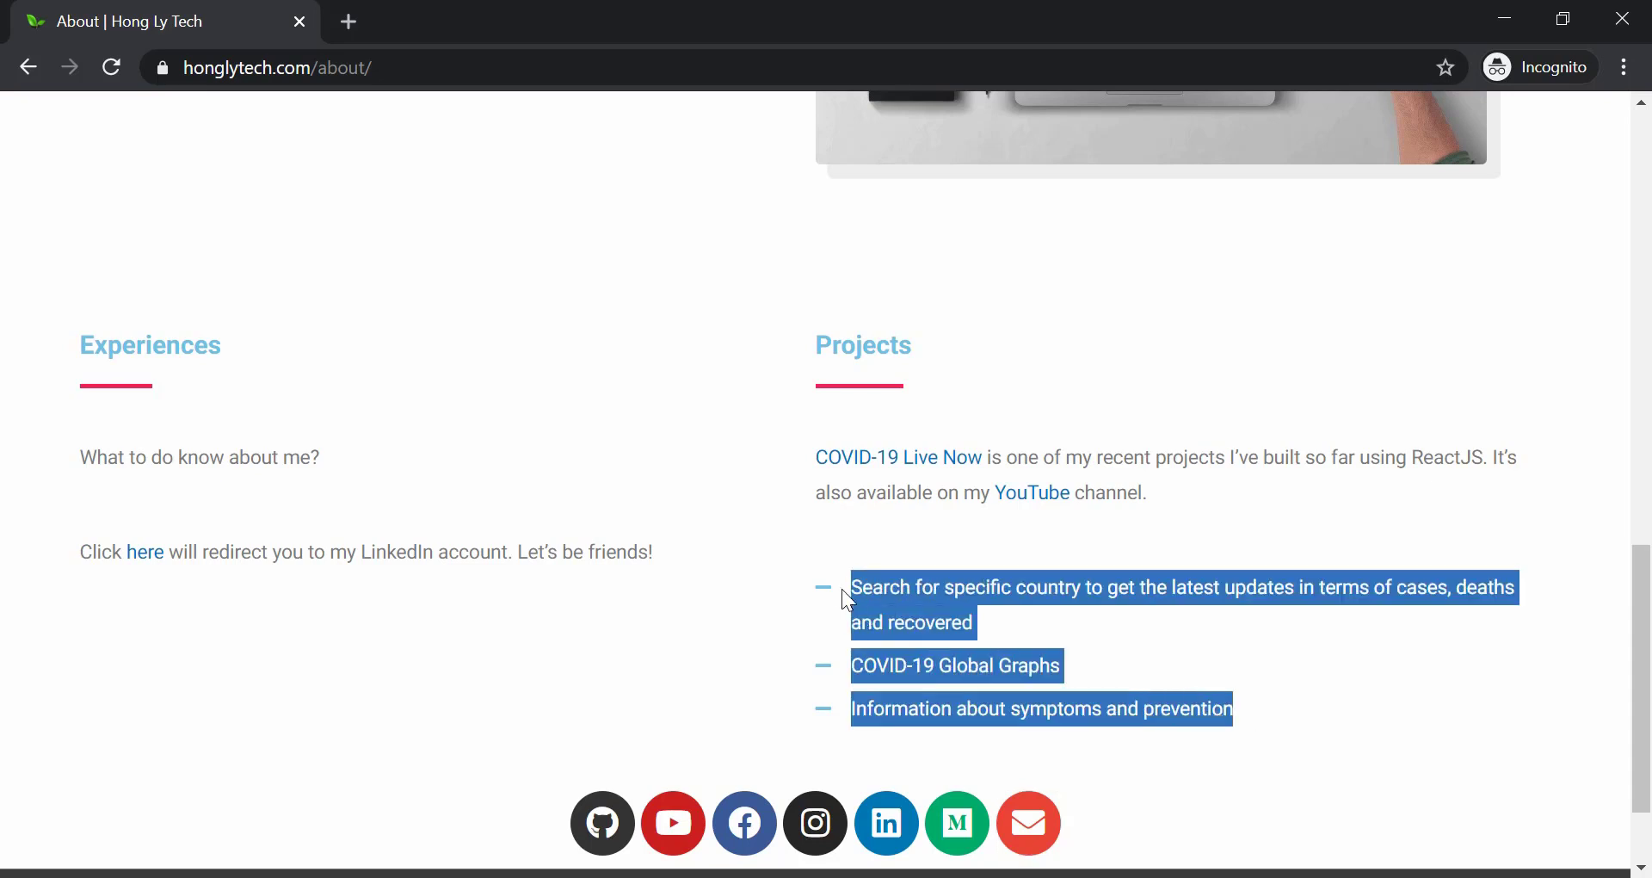
left_click(950, 594)
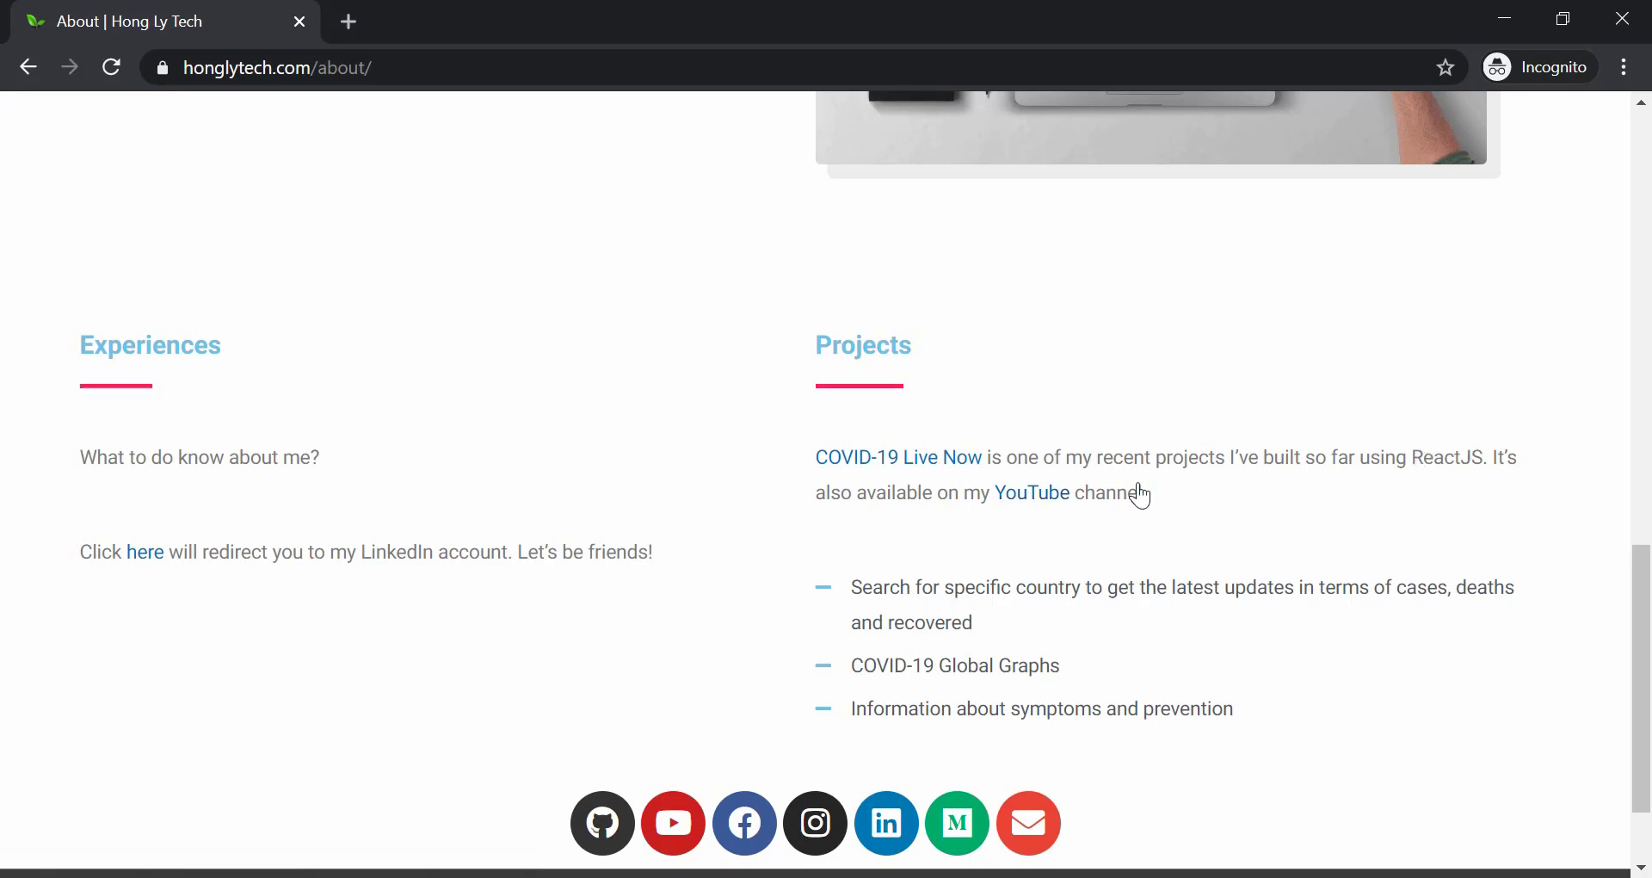
scroll(699, 487, "up", 3)
scroll(699, 487, "up", 3)
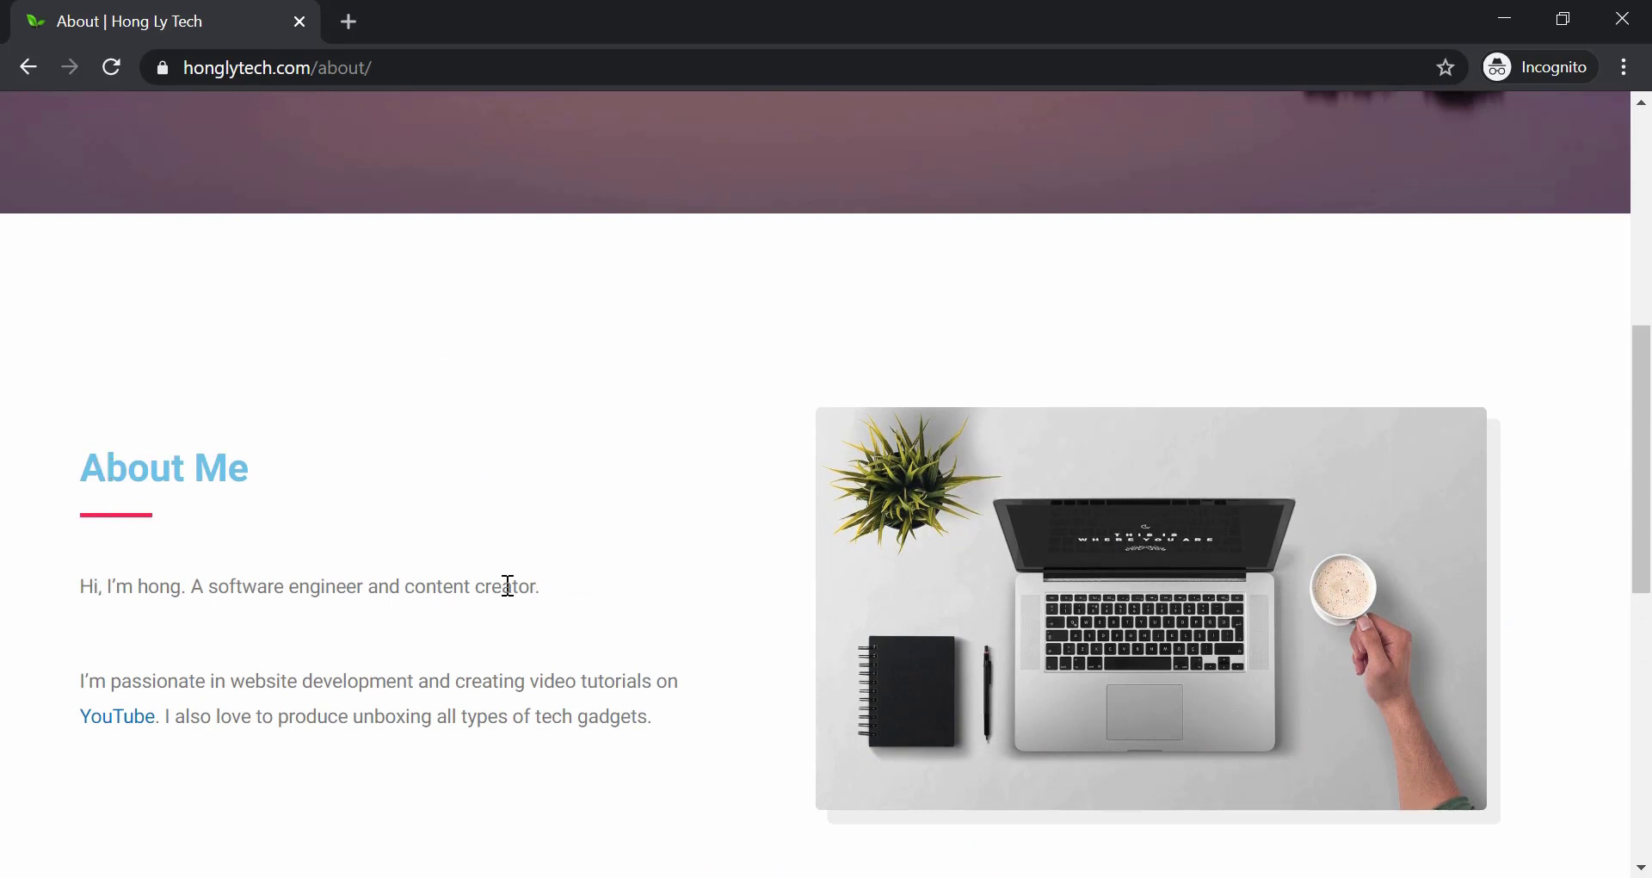
scroll(508, 585, "up", 6)
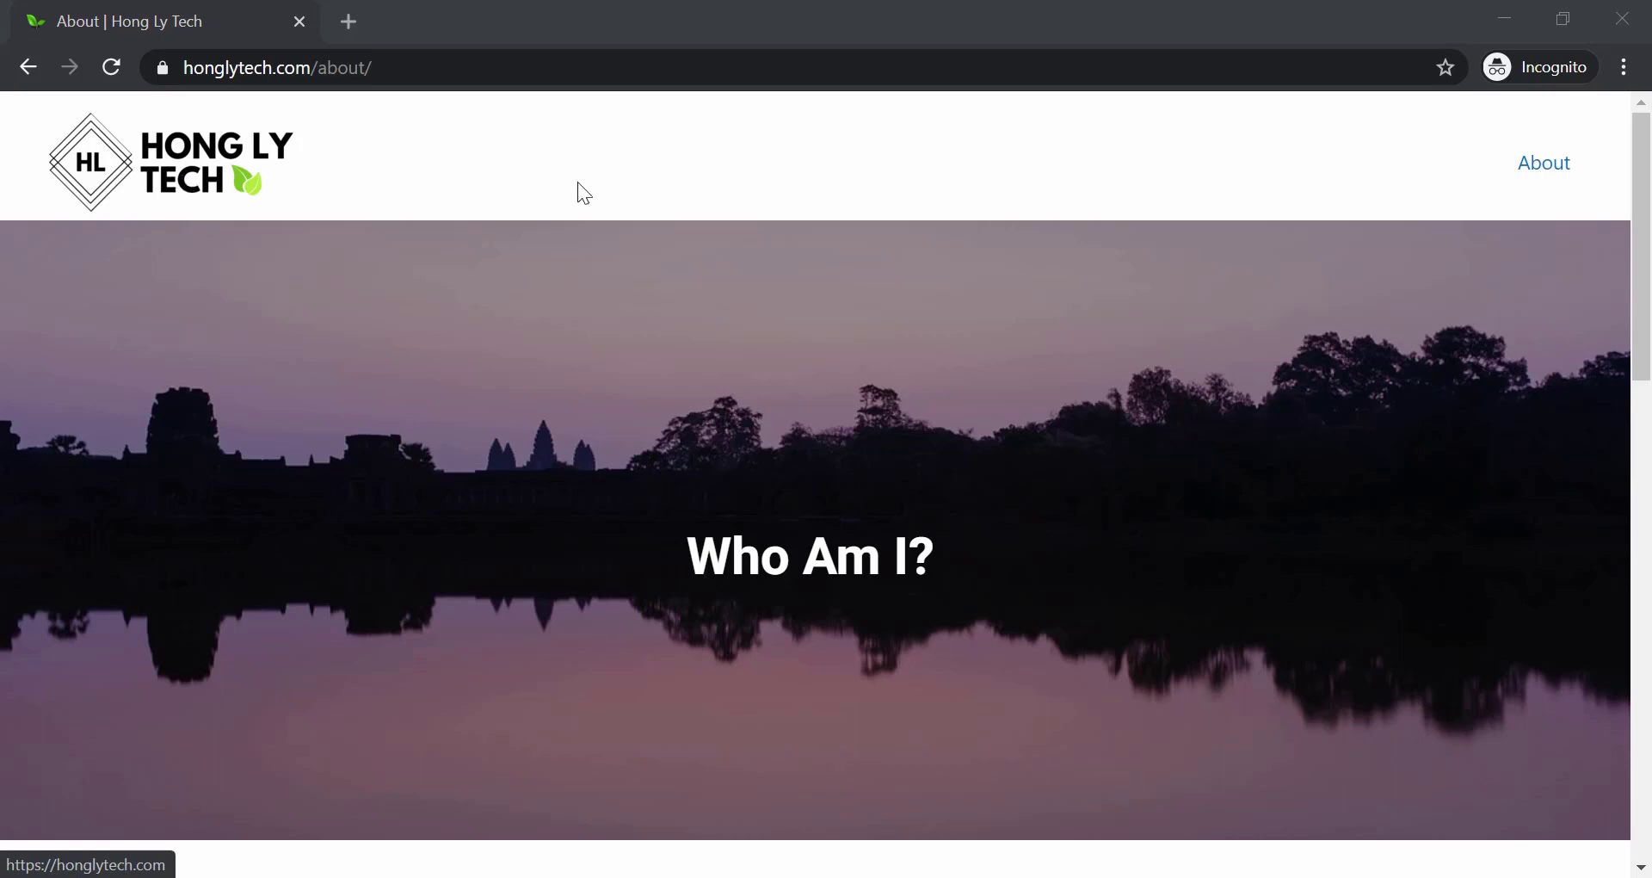
Inspect the header in developer tools, widening the responsive viewport from 380 to 647 pixels.
right_click(668, 159)
left_click(762, 519)
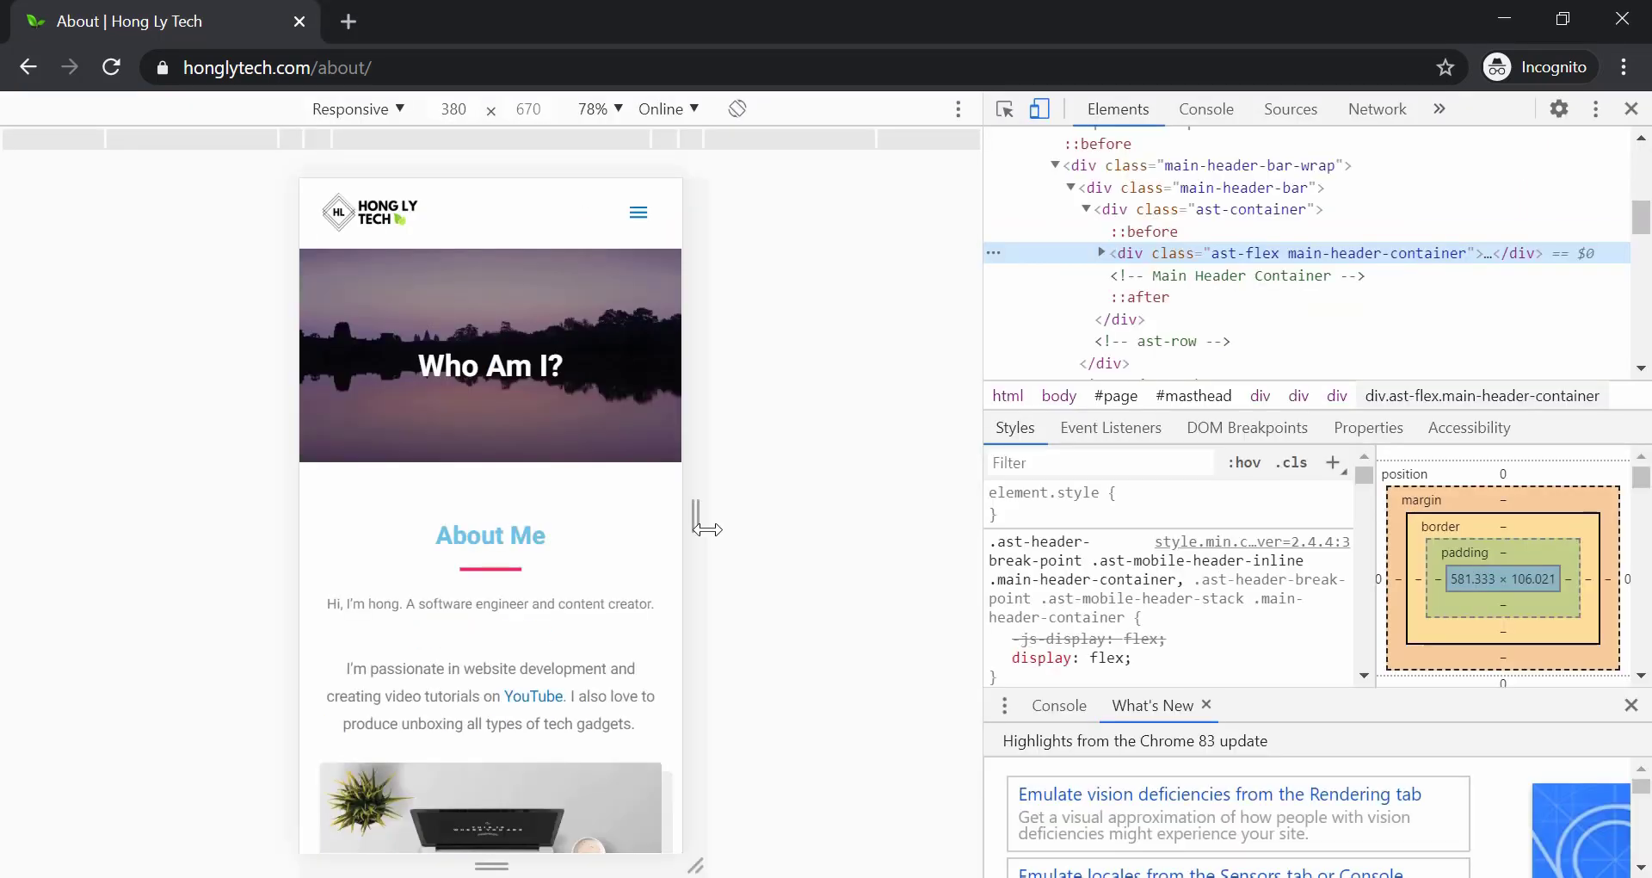
left_click_drag(707, 528, 1003, 531)
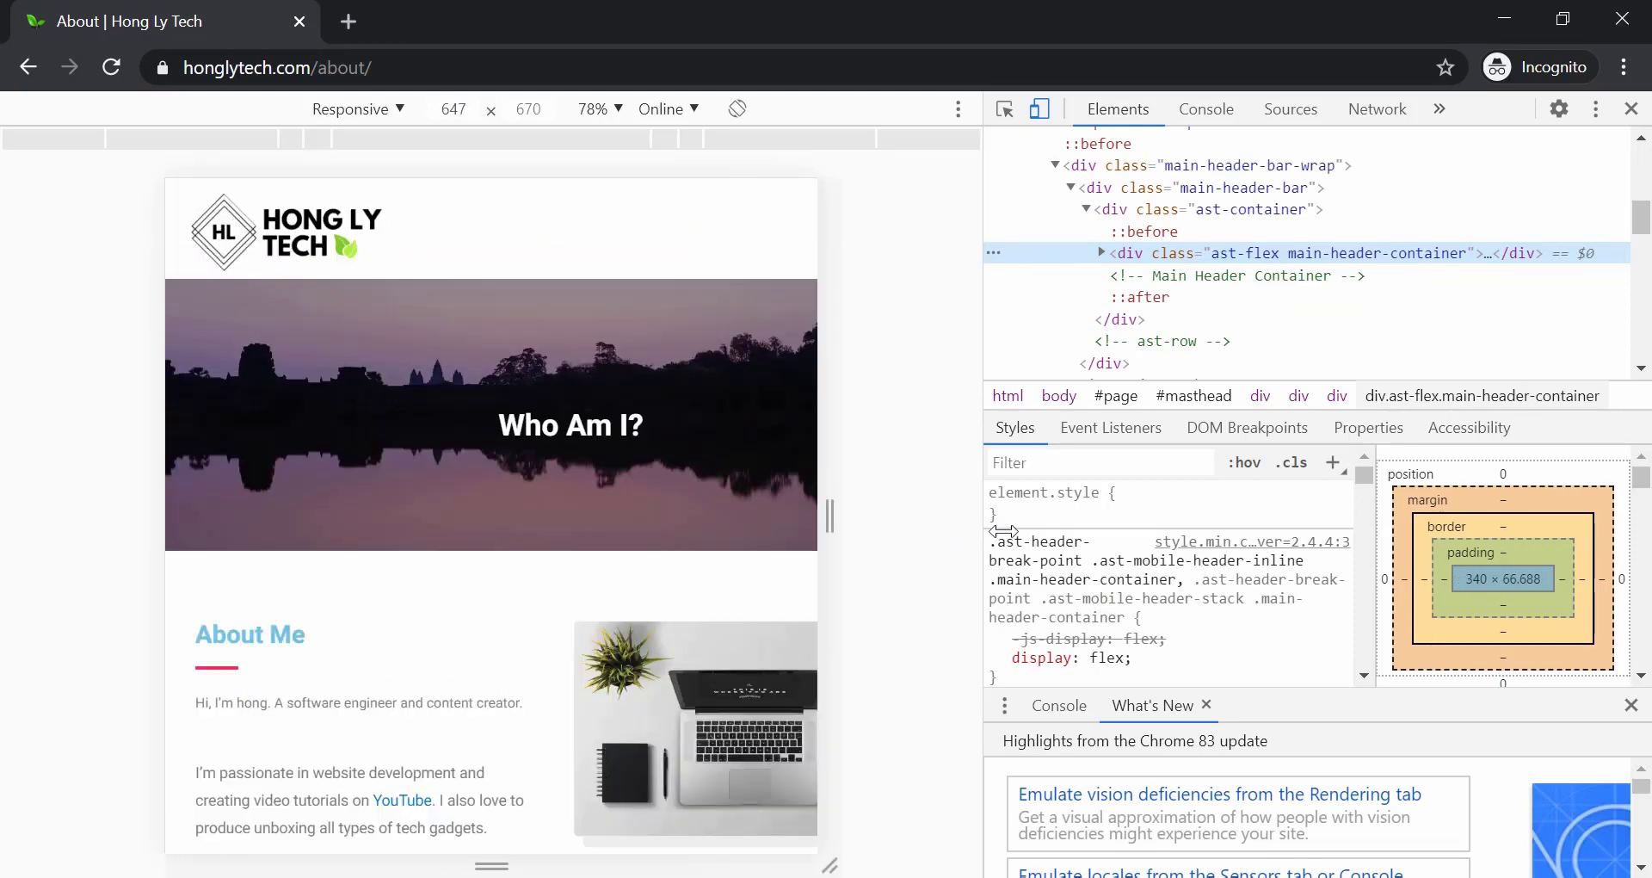
key("F12")
Go to the Hong Ly Tech home page through the site logo.
left_click(178, 158)
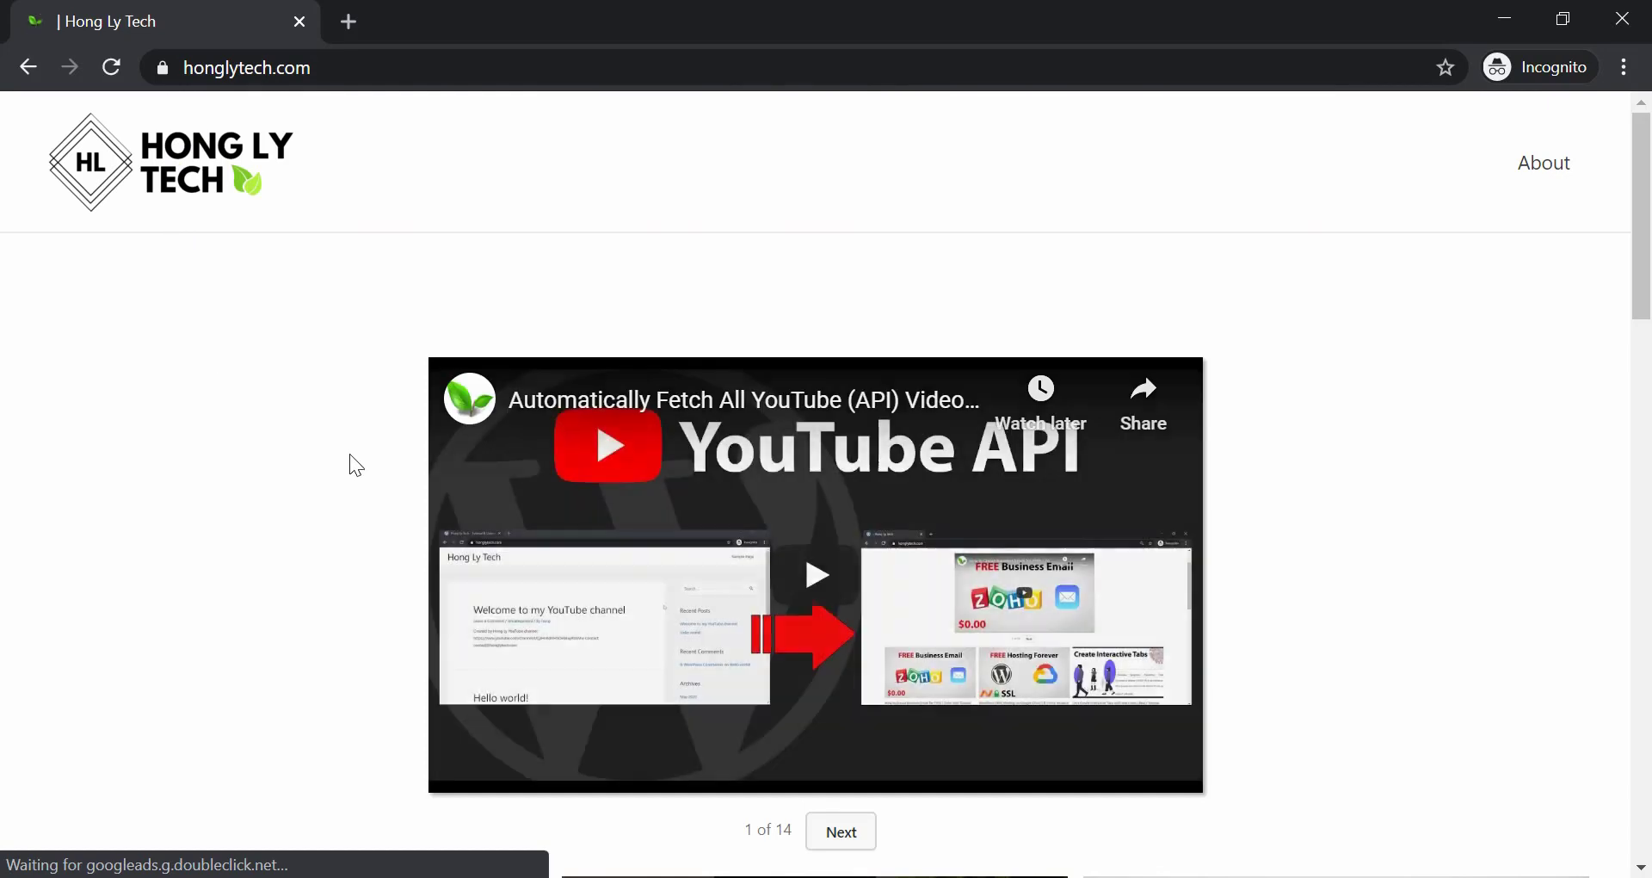
scroll(343, 457, "down", 10)
scroll(336, 471, "up", 10)
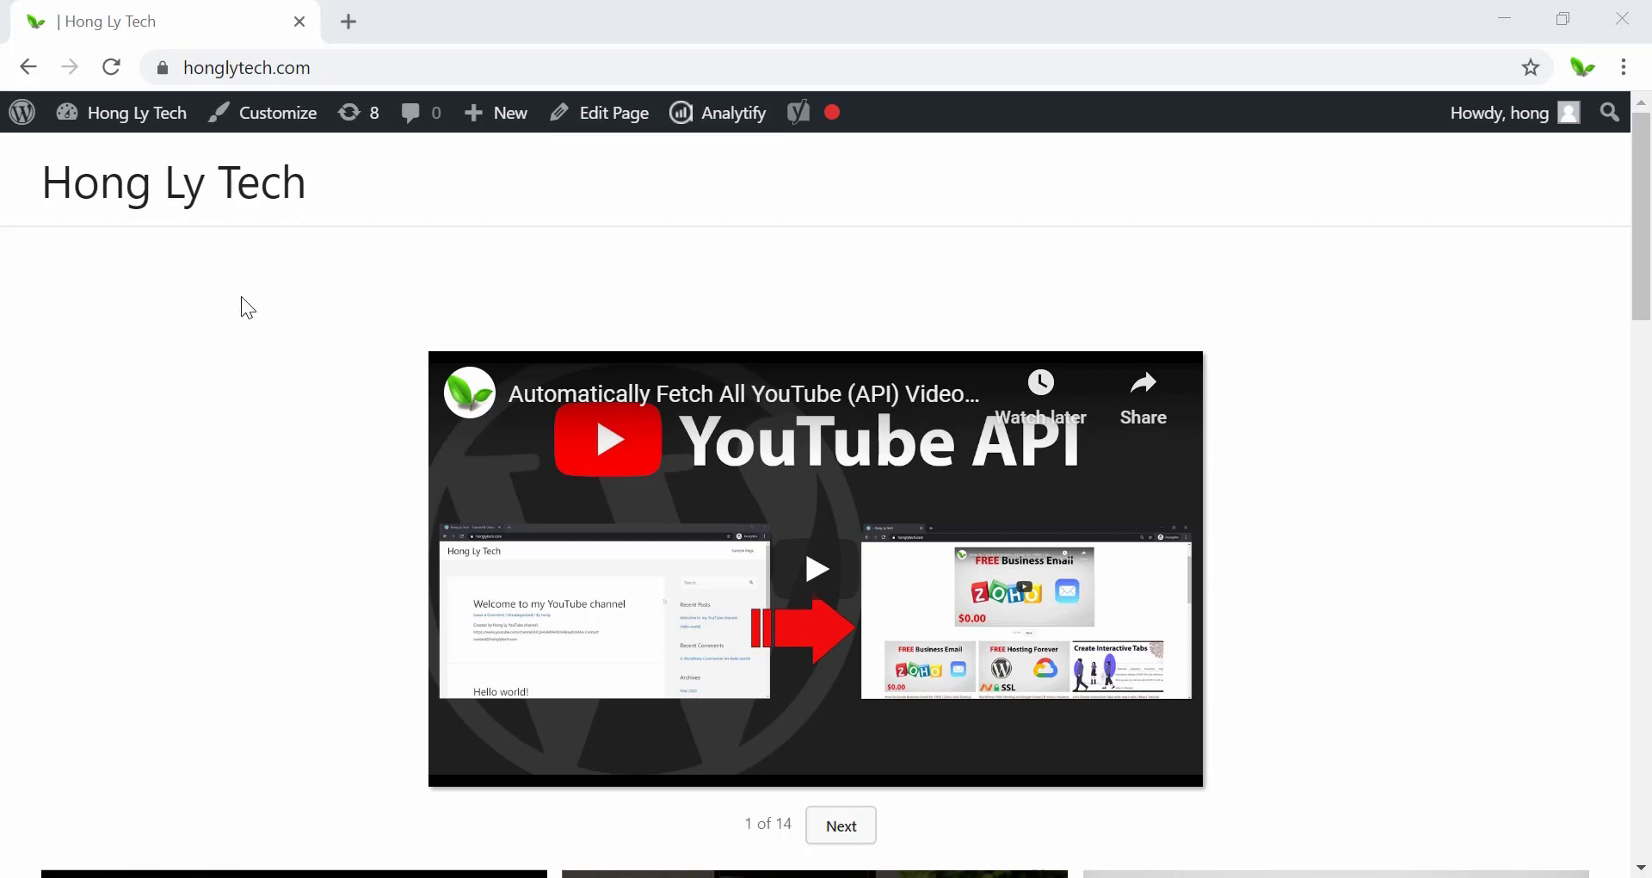
Go to the WordPress Dashboard and launch Appearance > Starter Templates.
mouse_move(115, 120)
left_click(117, 159)
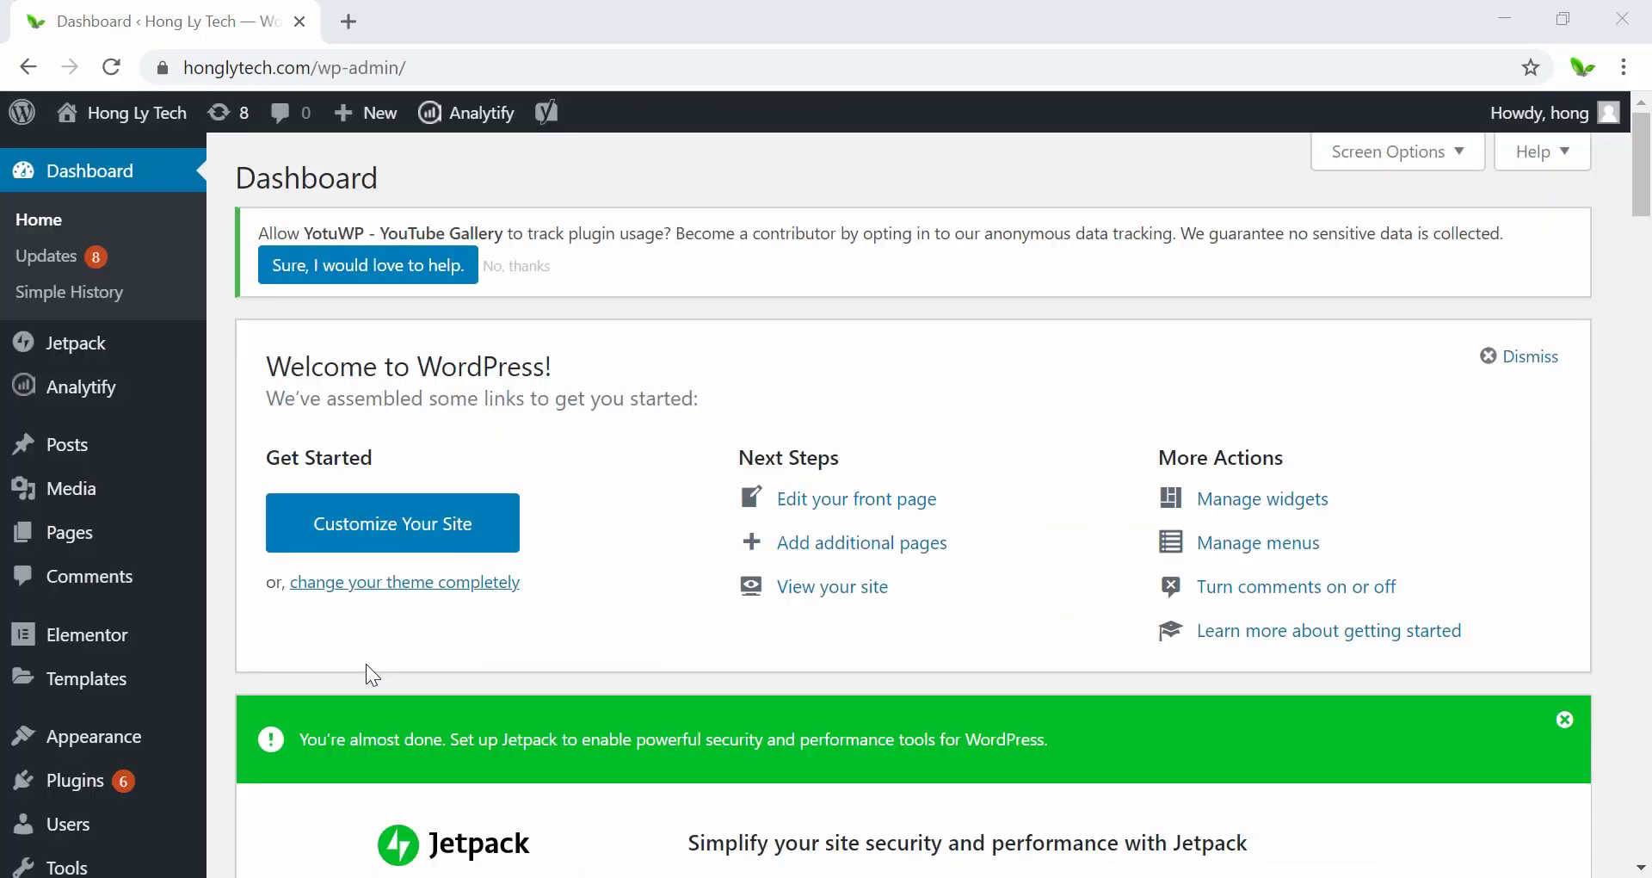
mouse_move(61, 740)
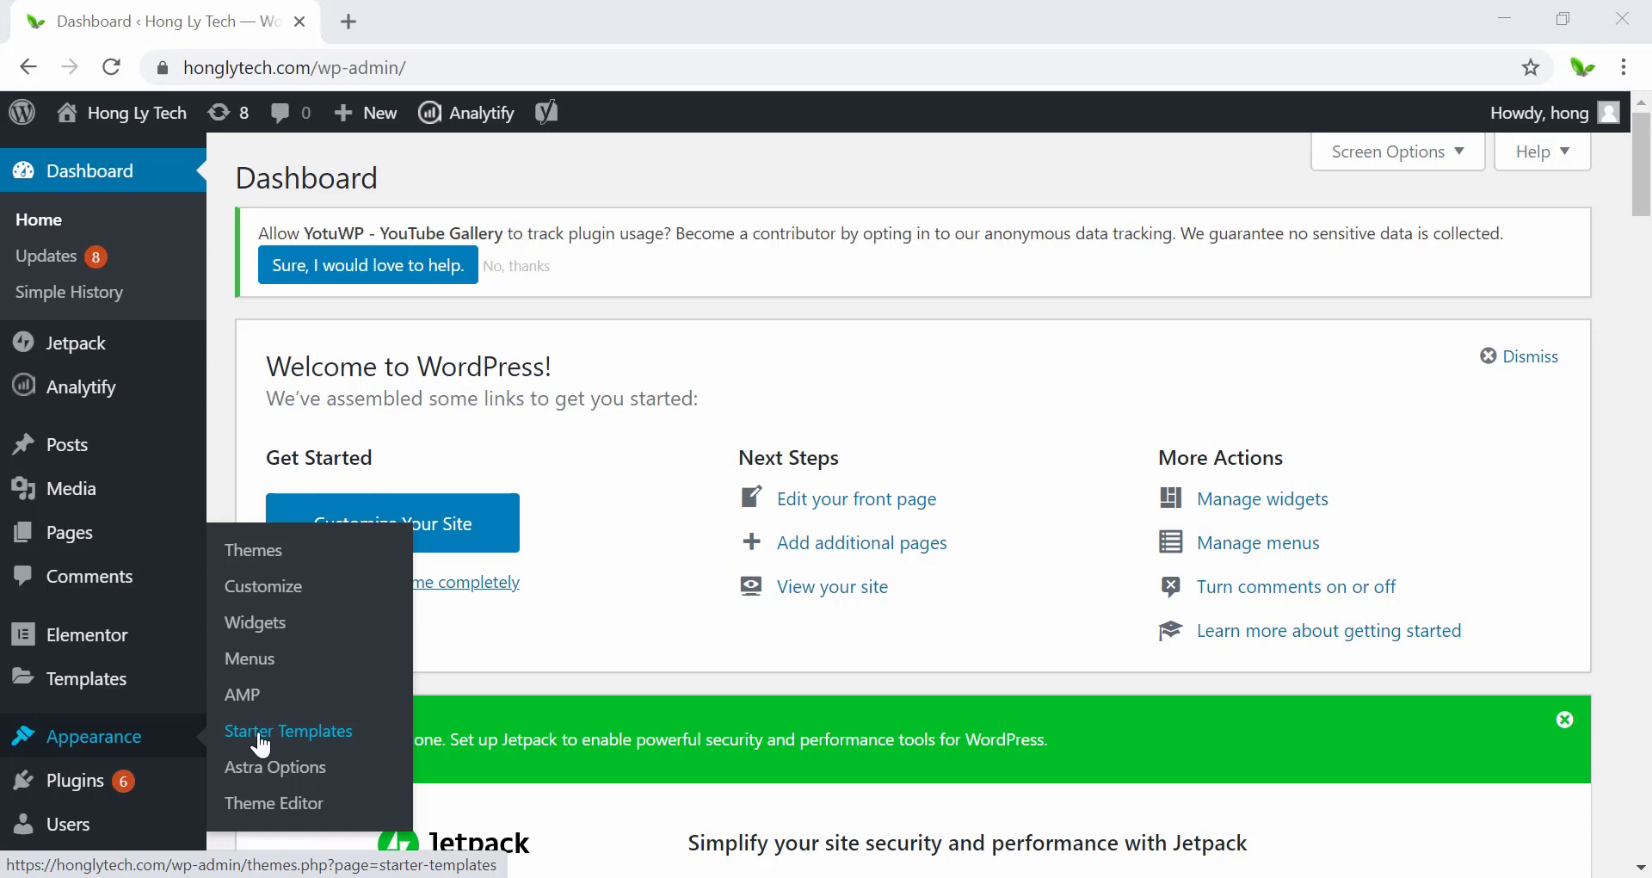
left_click(329, 743)
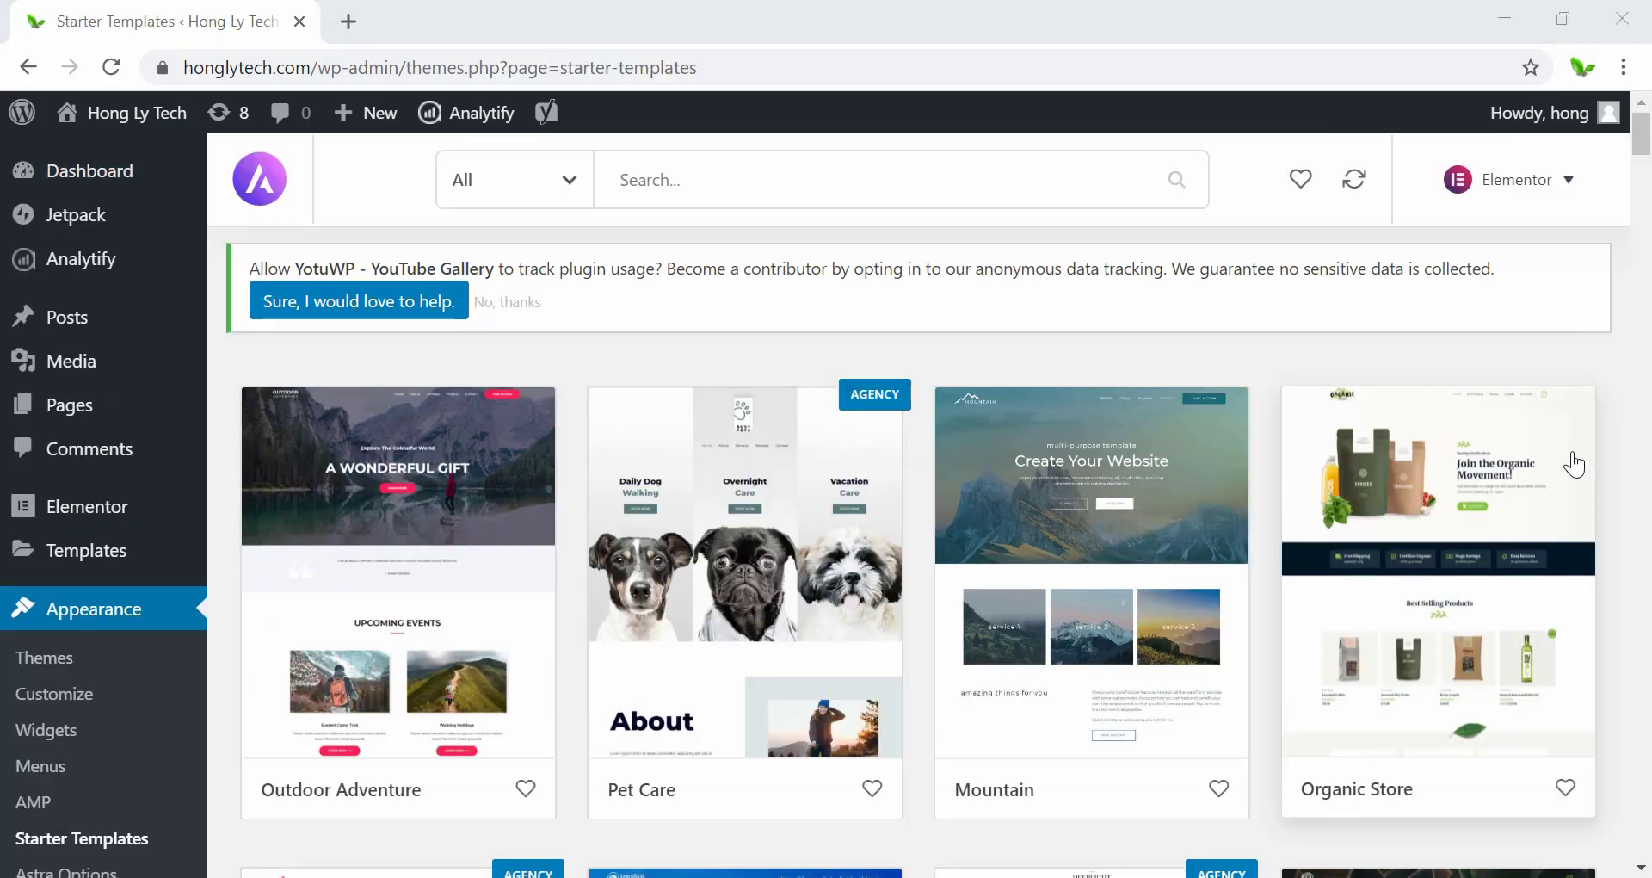
Preview the Mountain template's About page, then go back to the template grid.
left_click(1052, 501)
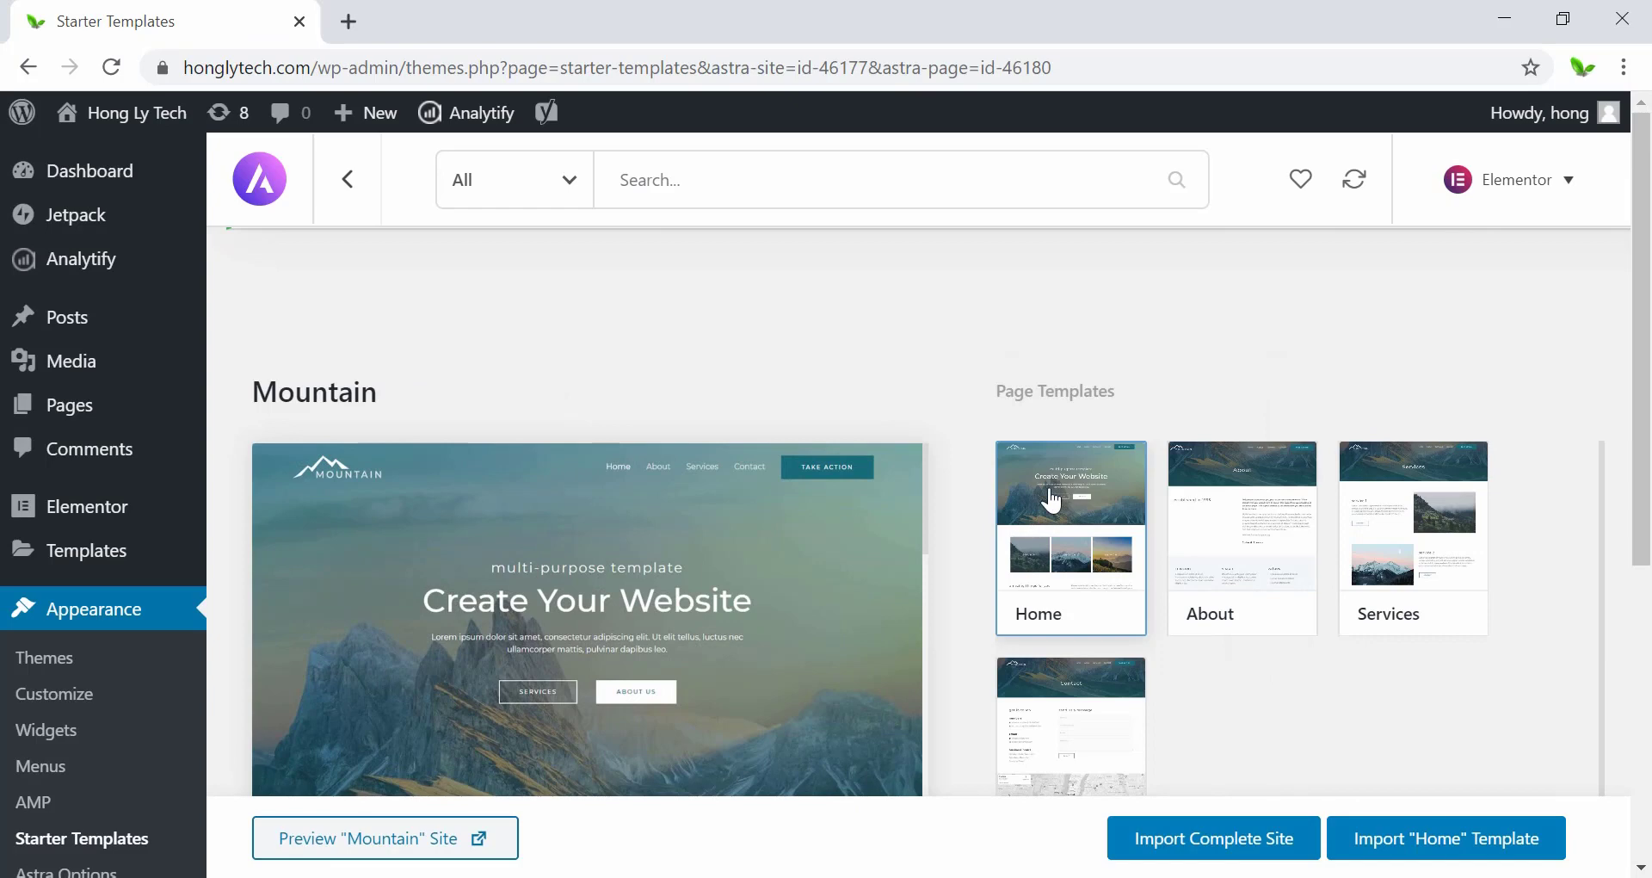
left_click(1220, 539)
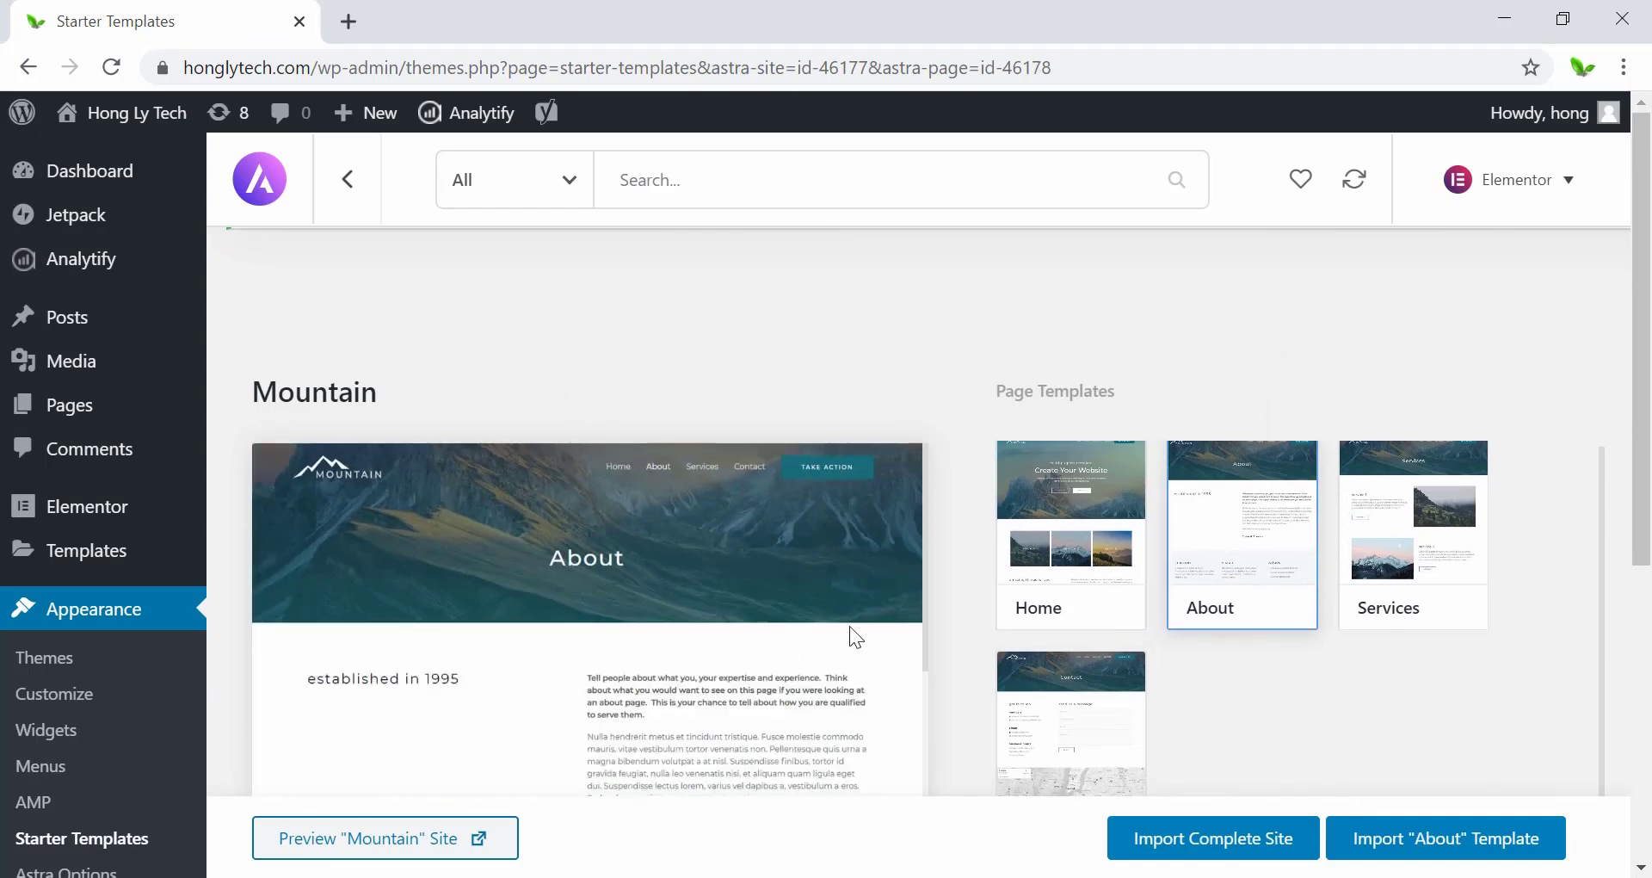
scroll(1027, 444, "down", 1)
scroll(955, 561, "down", 5)
scroll(725, 654, "down", 8)
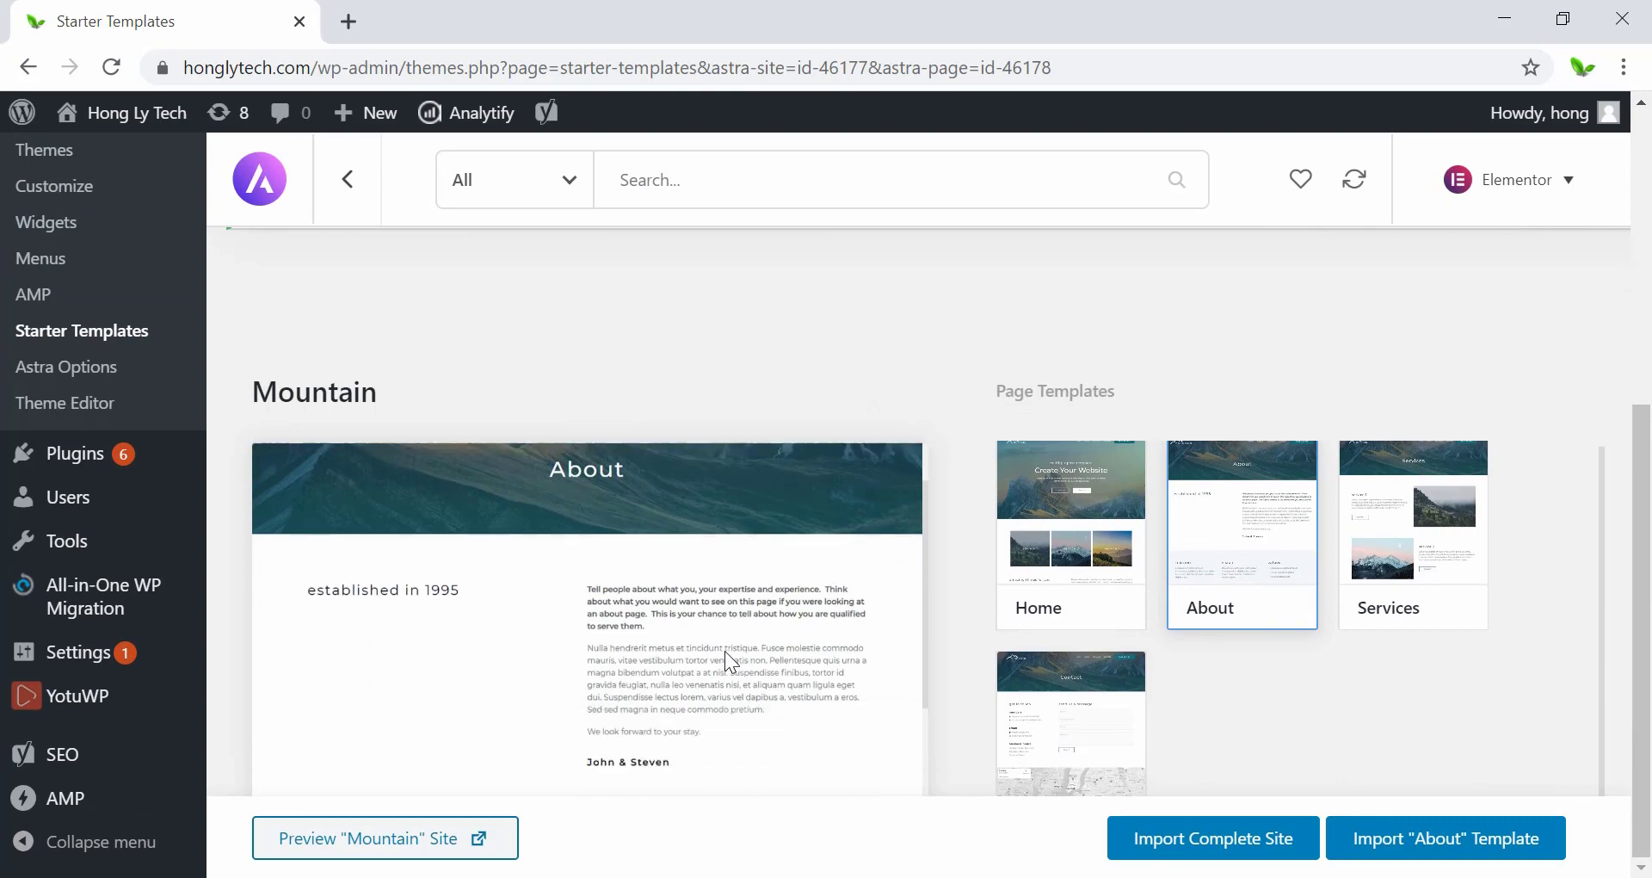
left_click(348, 180)
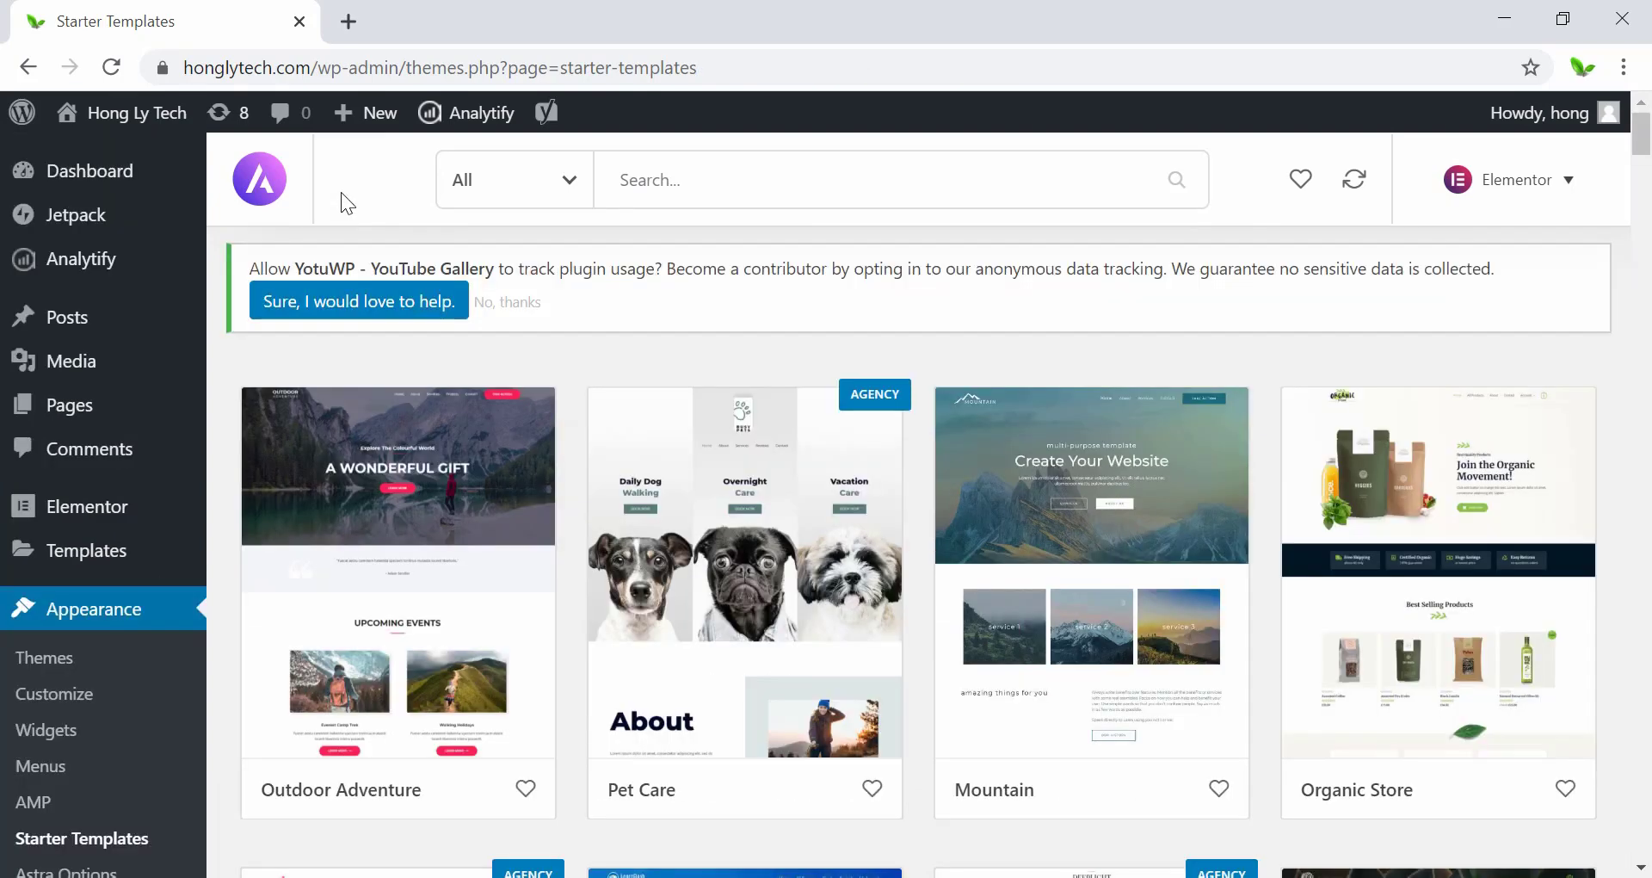
Preview the Outdoor Adventure template's About page.
scroll(426, 568, "down", 3)
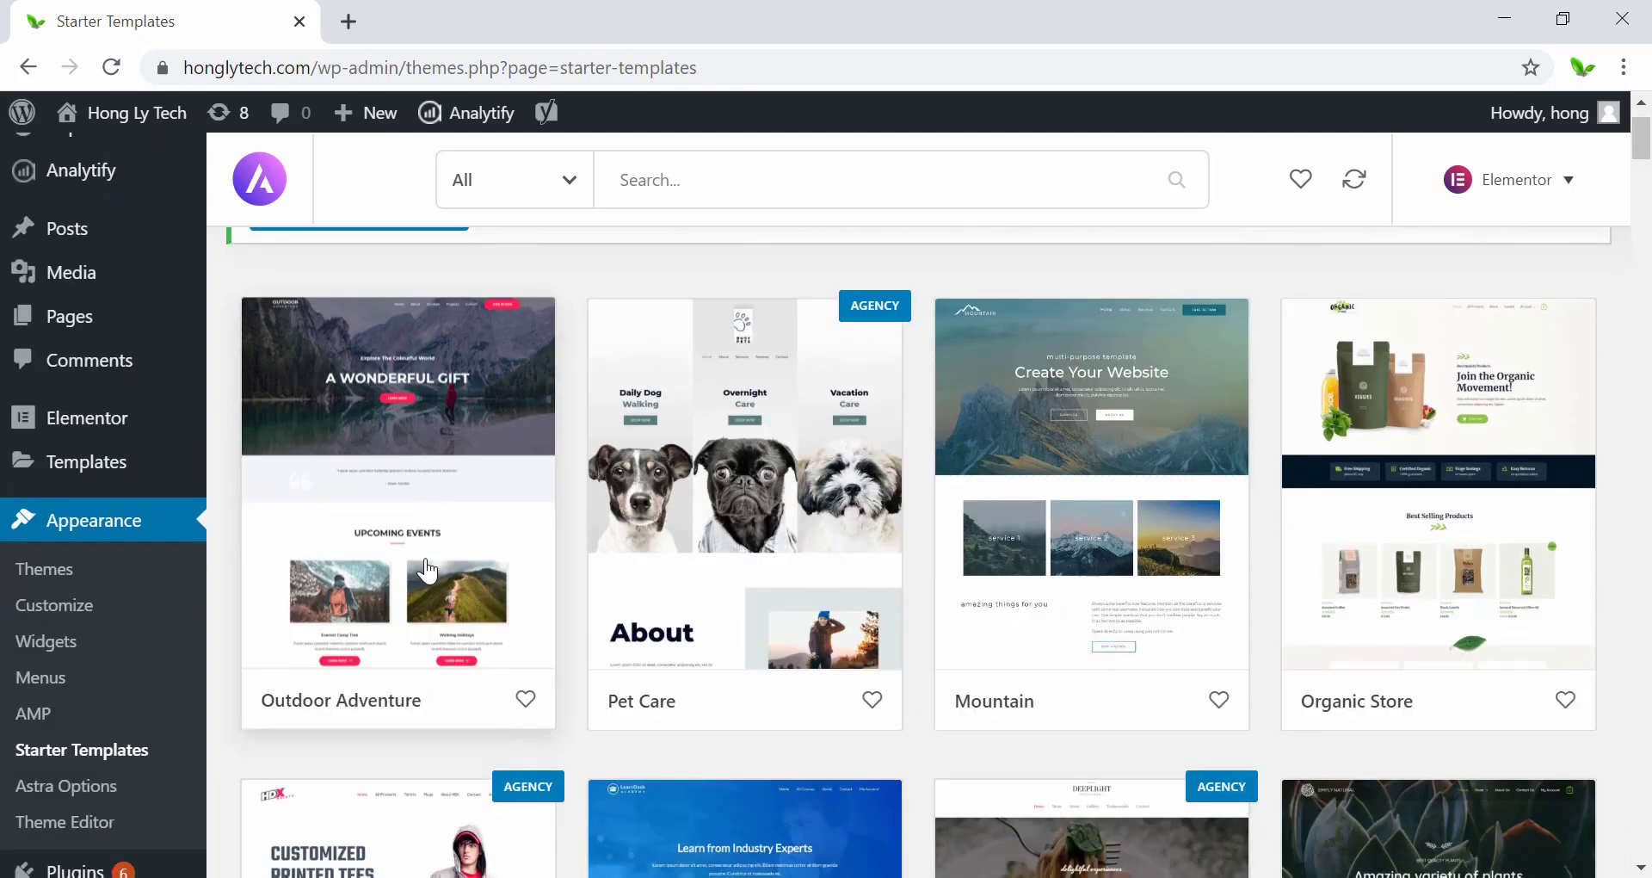
left_click(426, 570)
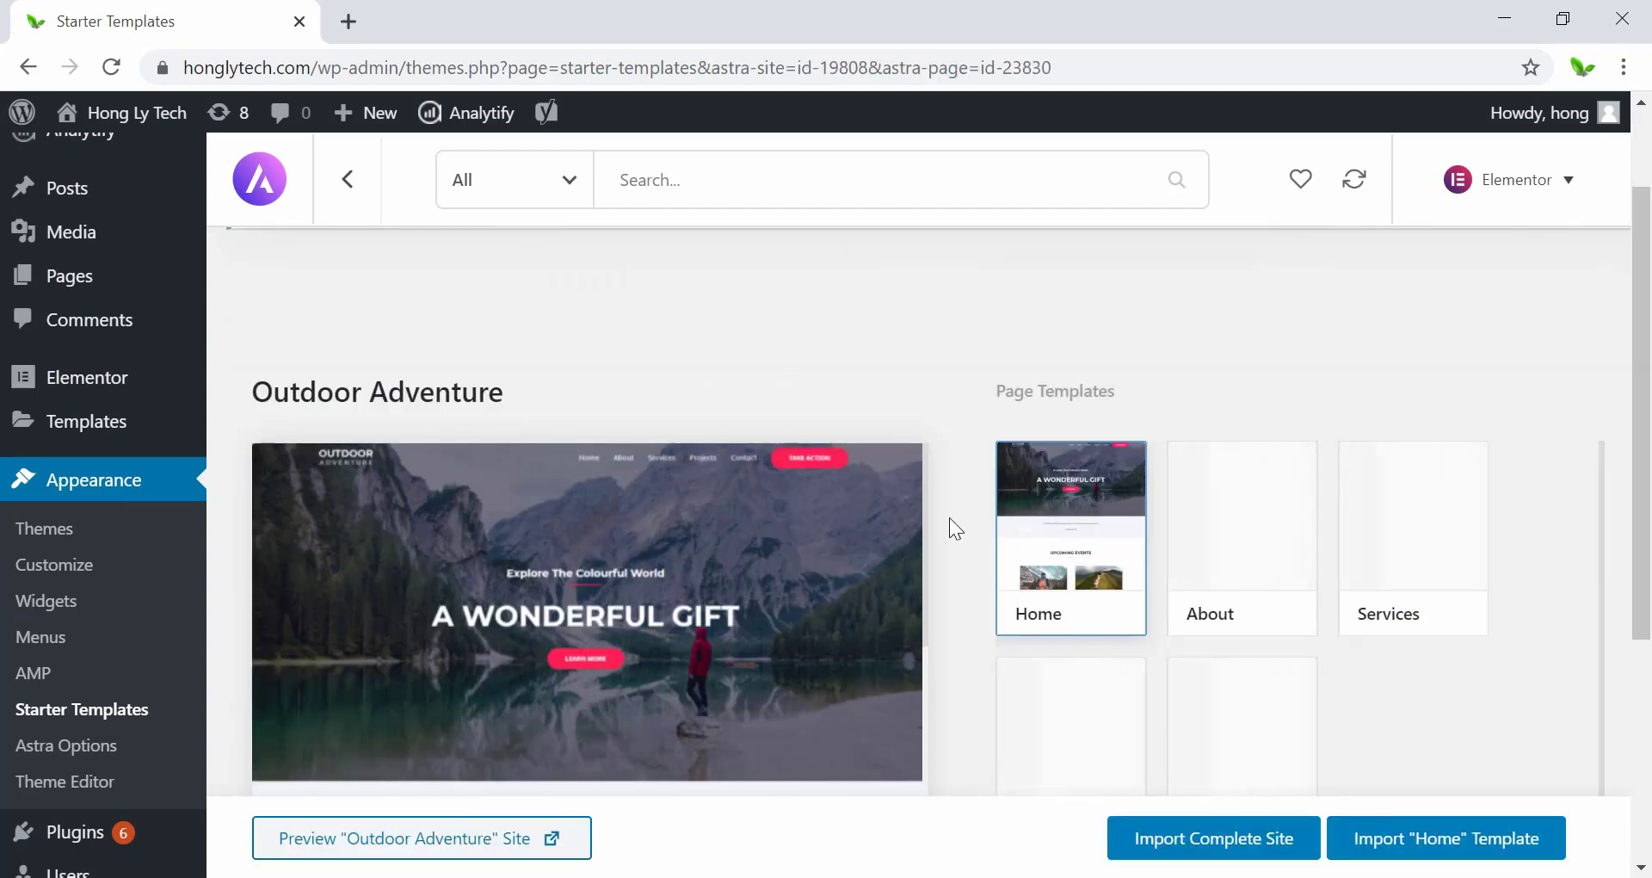
scroll(946, 529, "down", 4)
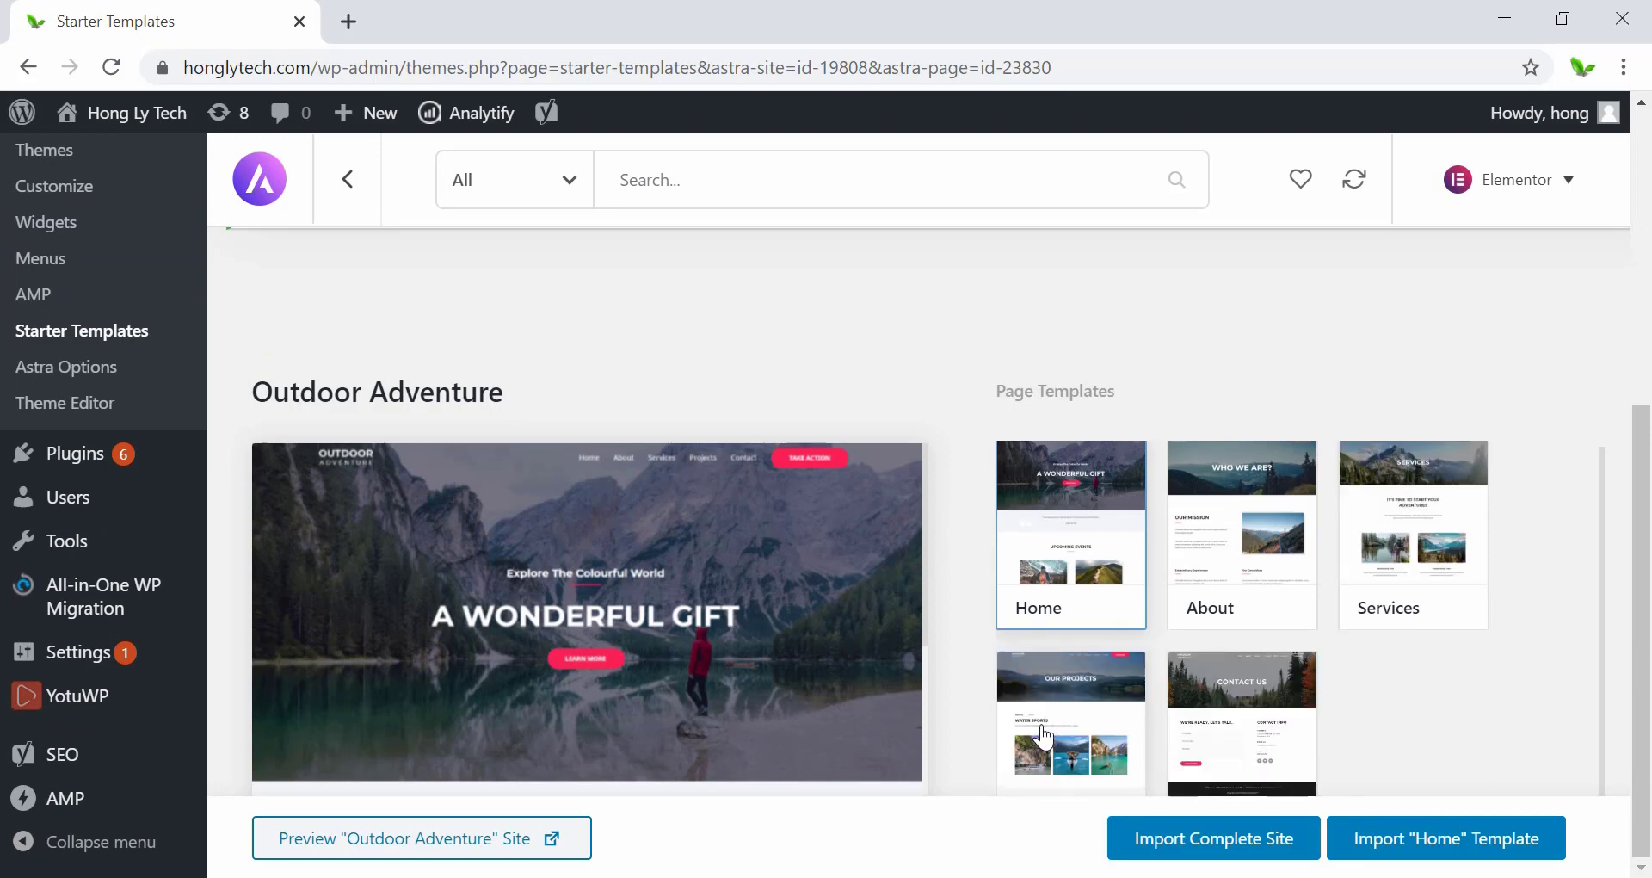
left_click(1258, 558)
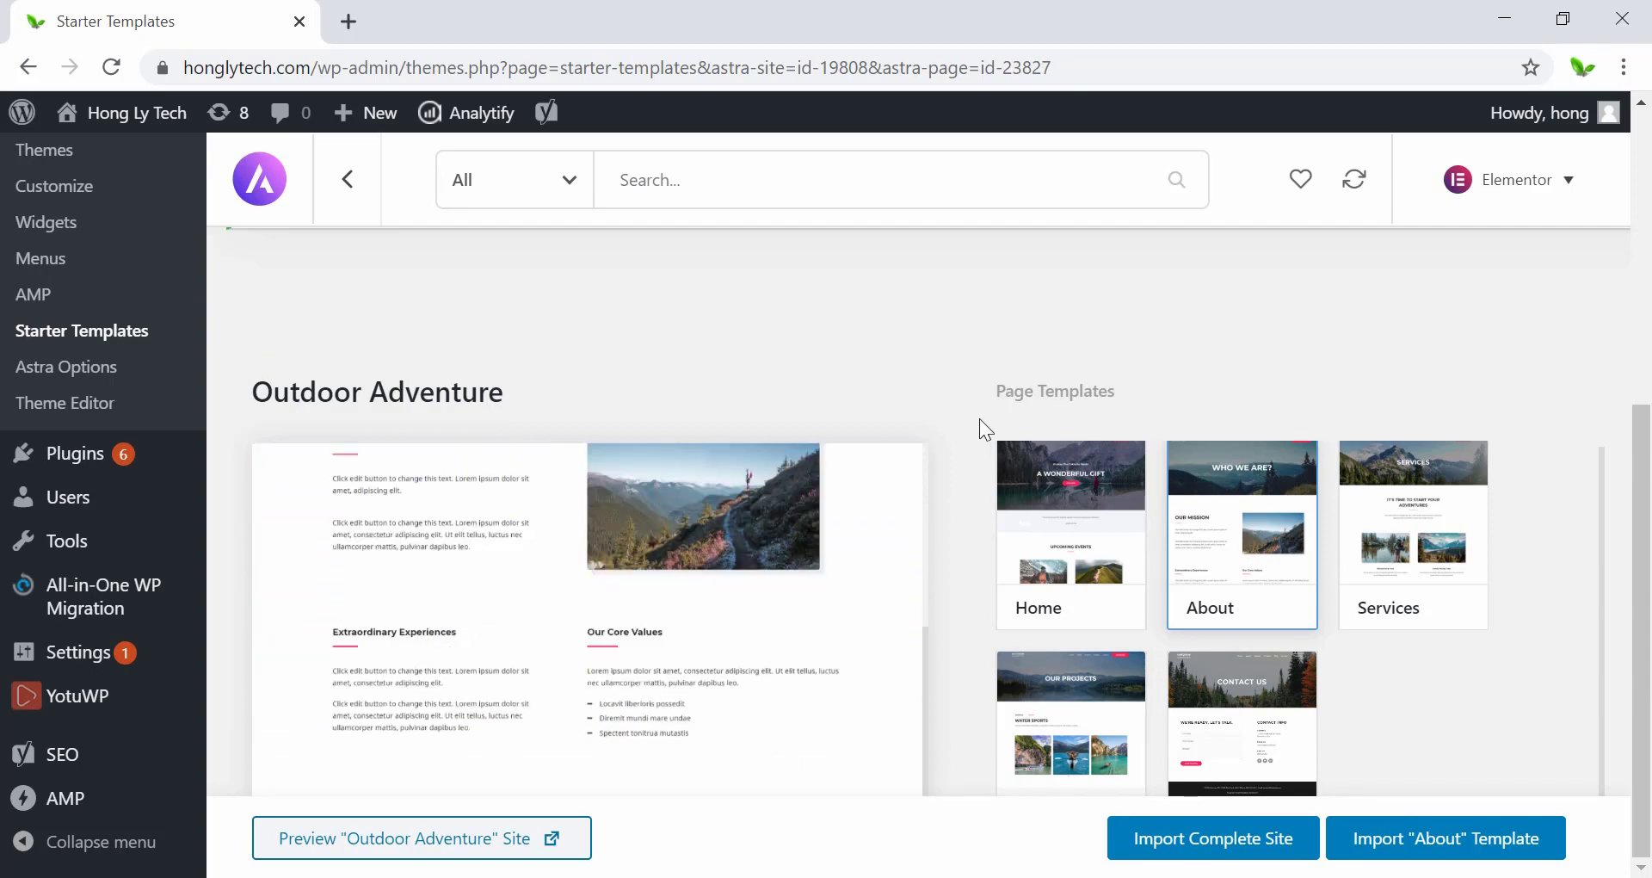
scroll(979, 418, "up", 5)
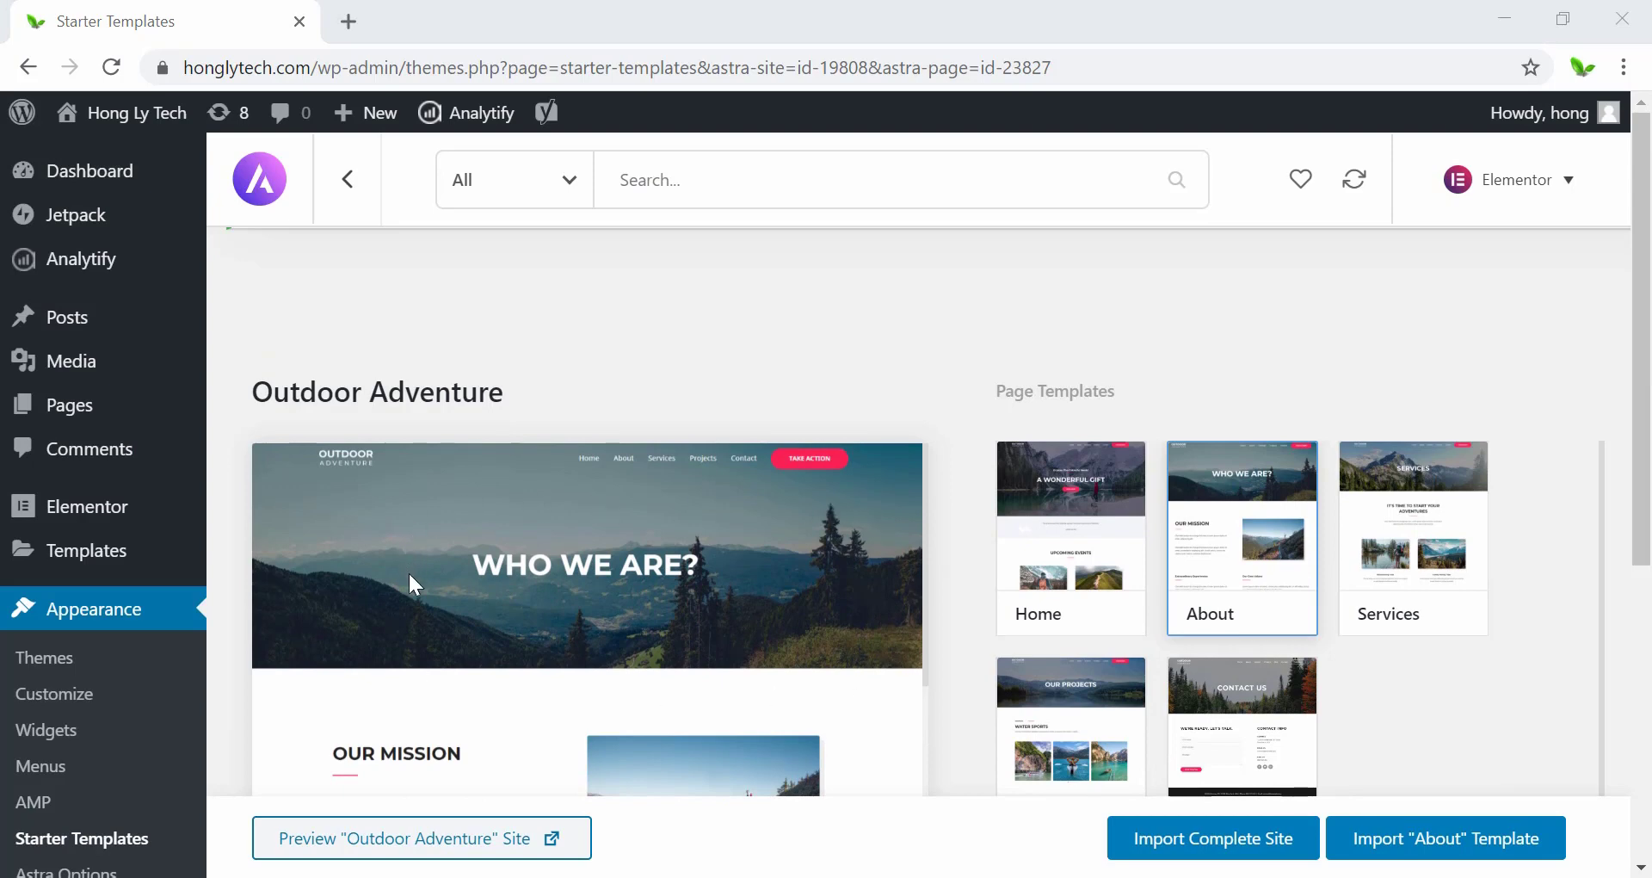
scroll(688, 559, "down", 3)
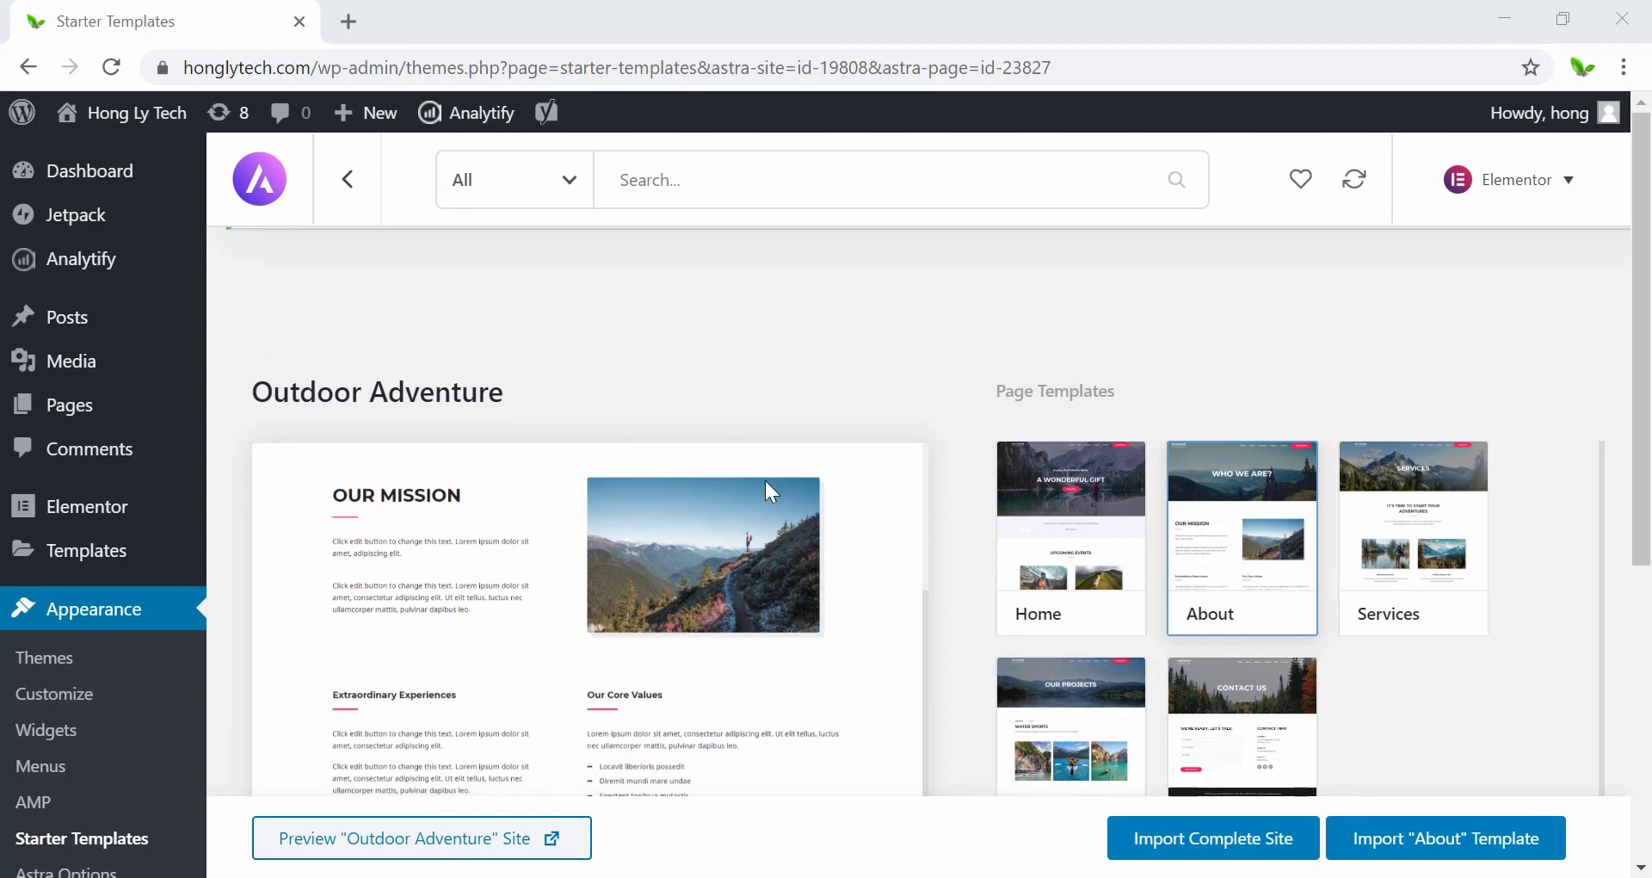
scroll(519, 606, "down", 1)
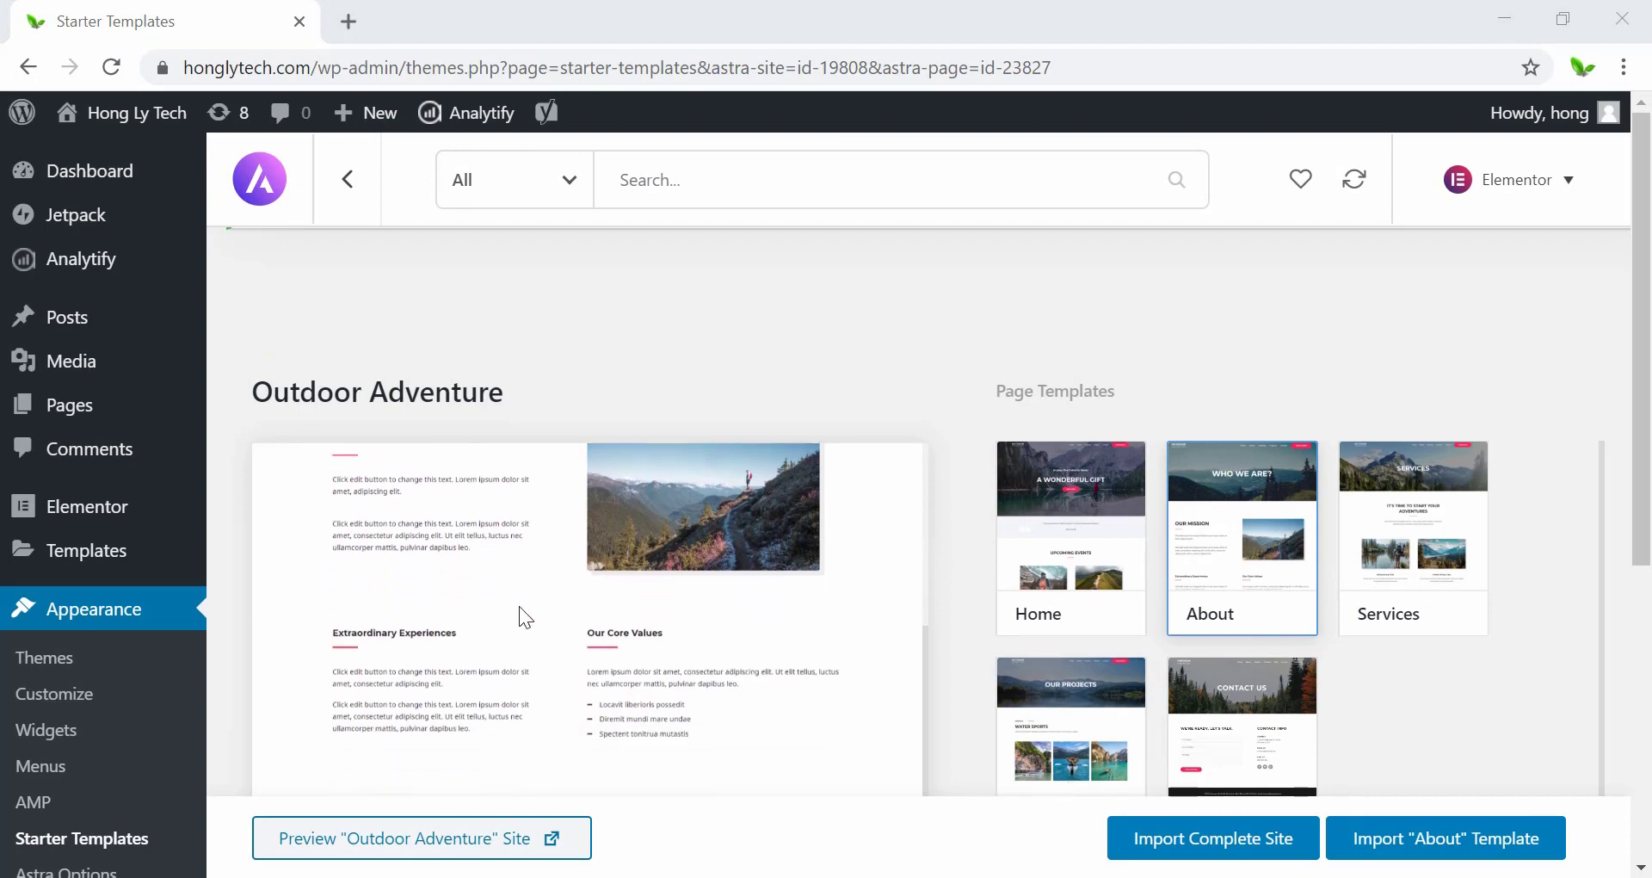
scroll(942, 629, "down", 5)
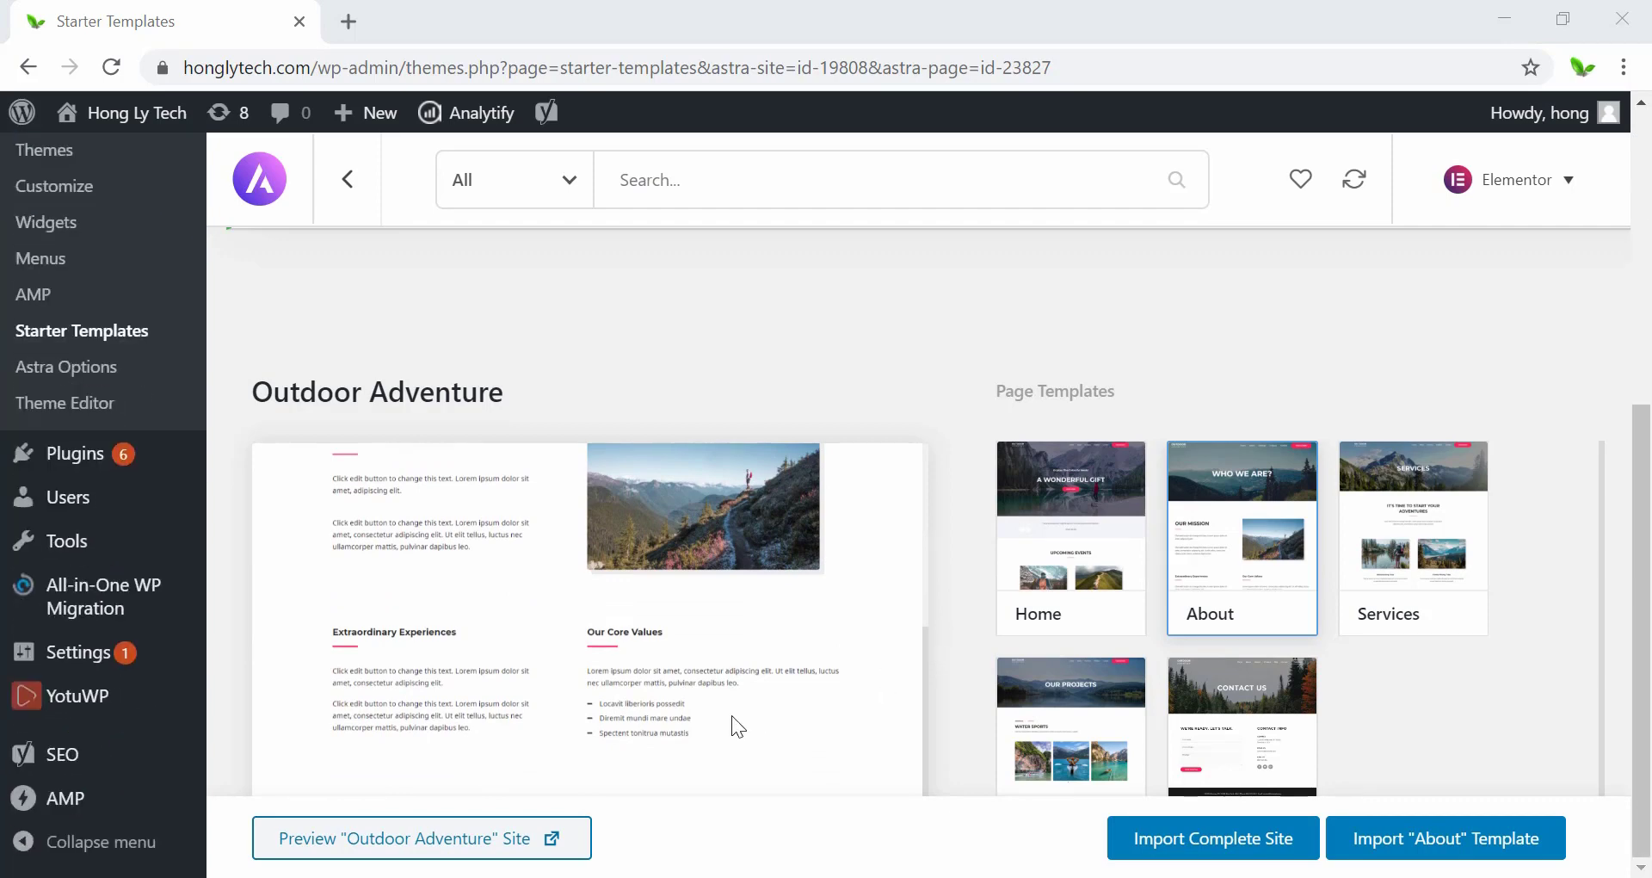
scroll(727, 719, "up", 5)
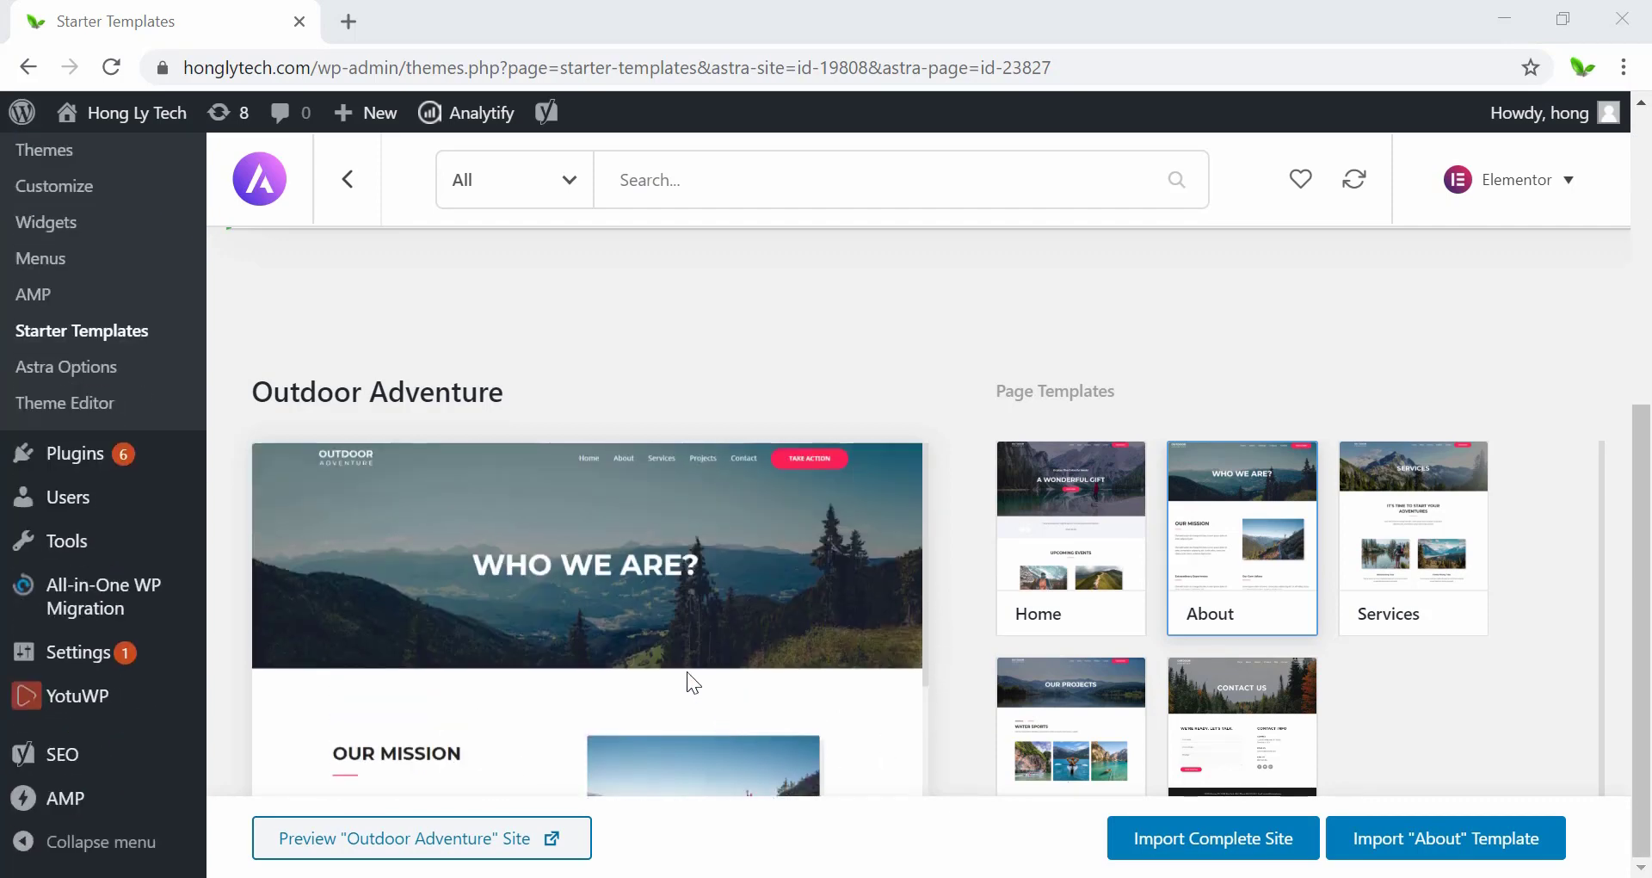
Preview the Outdoor Adventure Services, Projects and Contact pages, then the About page again.
left_click(1406, 564)
scroll(806, 654, "down", 5)
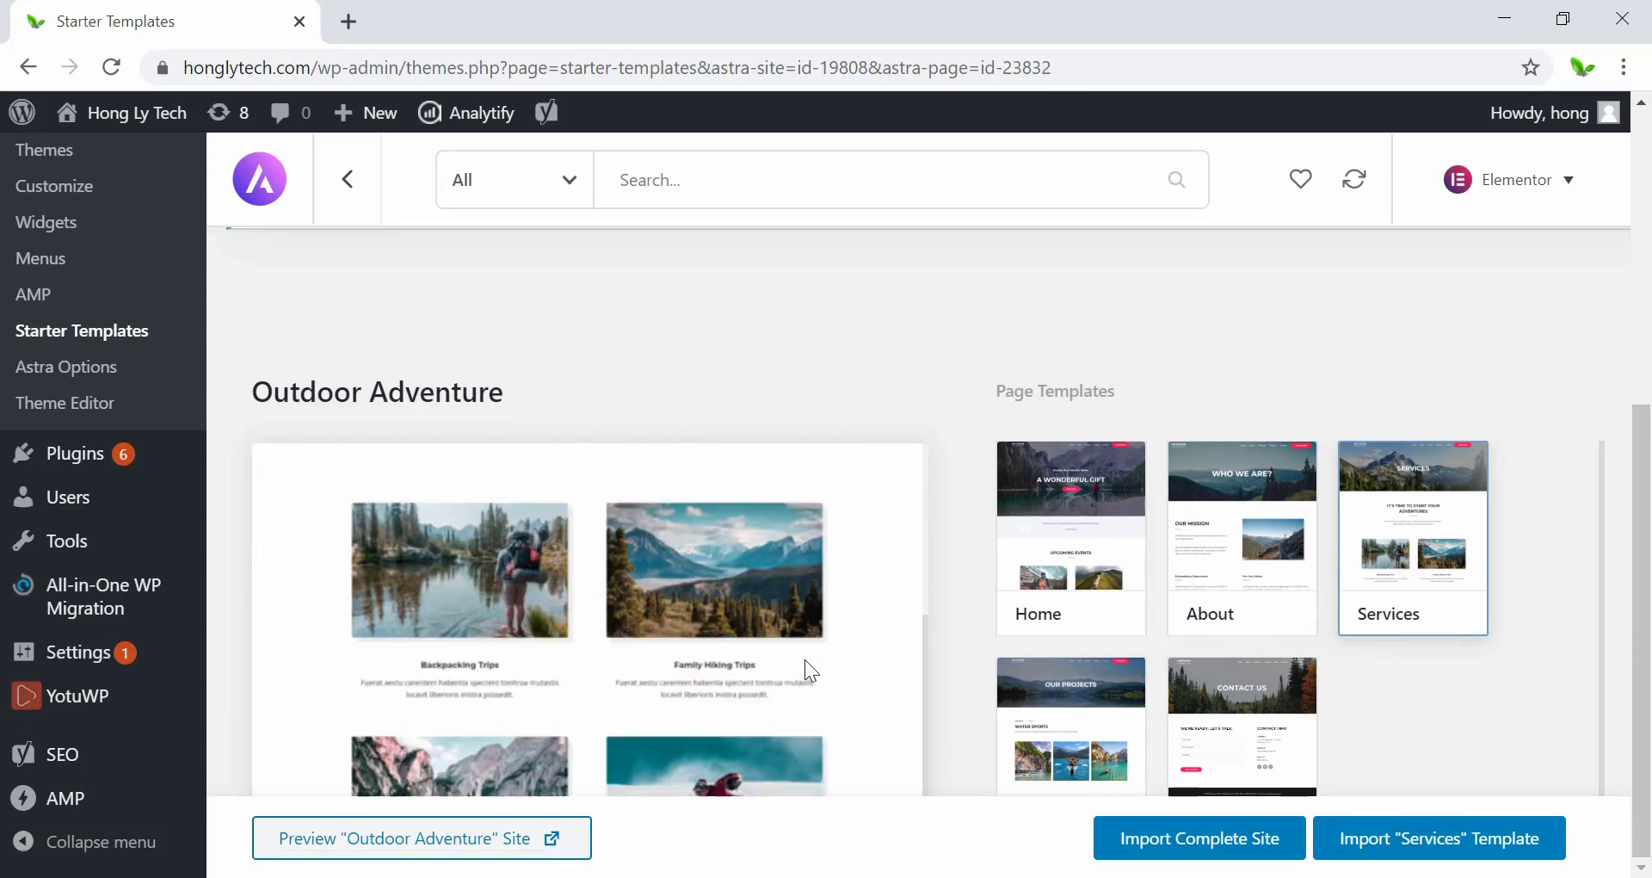
left_click(1046, 714)
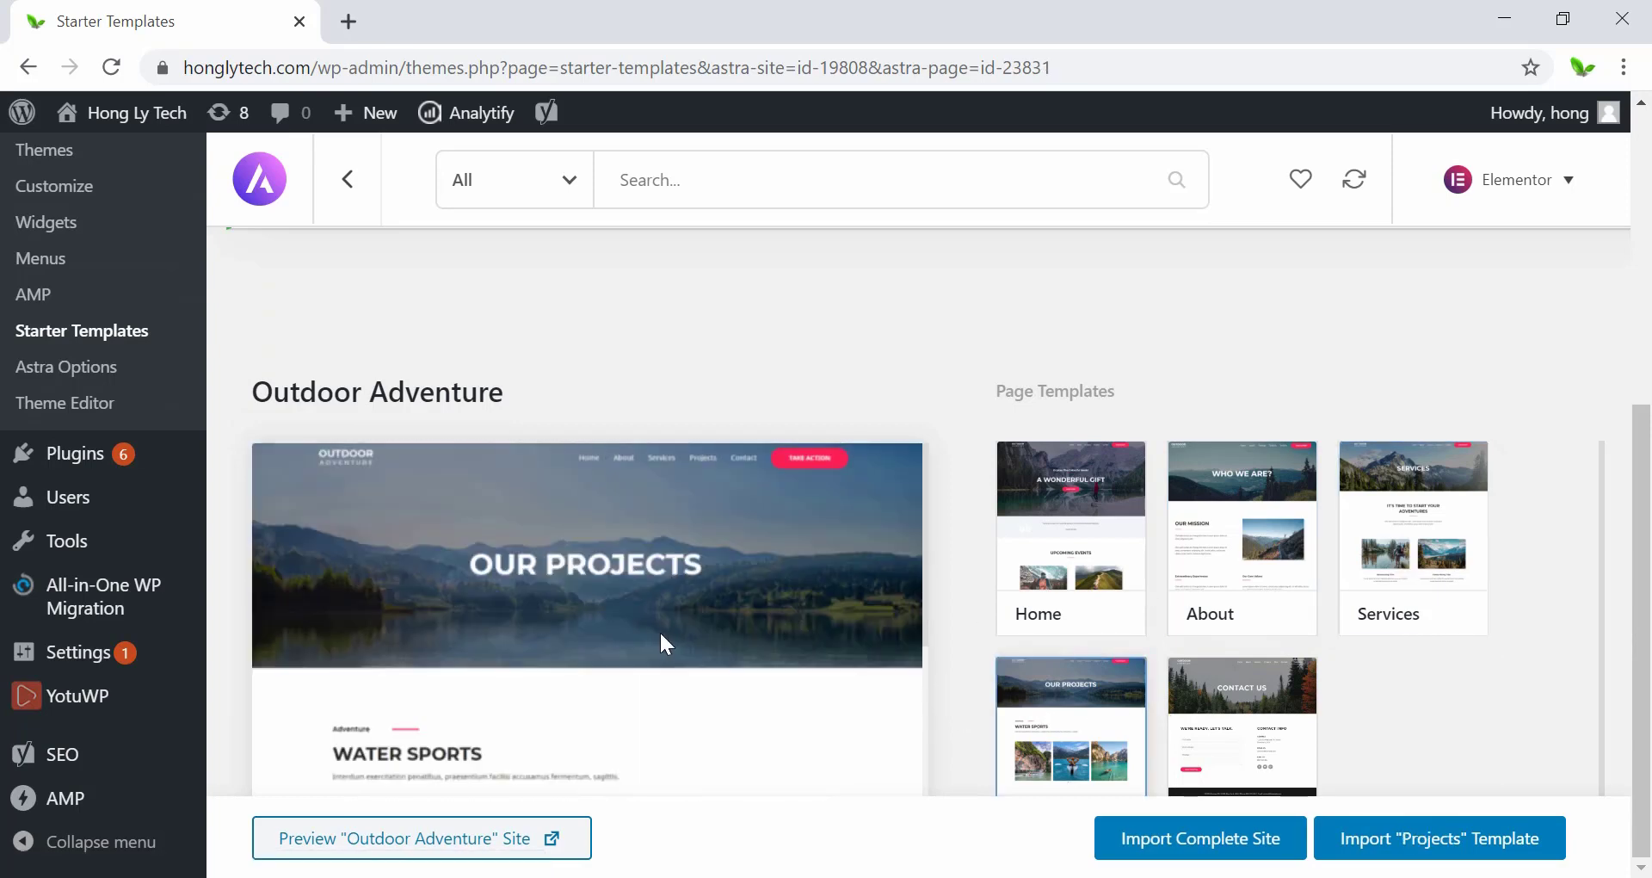
scroll(663, 633, "down", 5)
scroll(663, 633, "down", 5)
left_click(1295, 748)
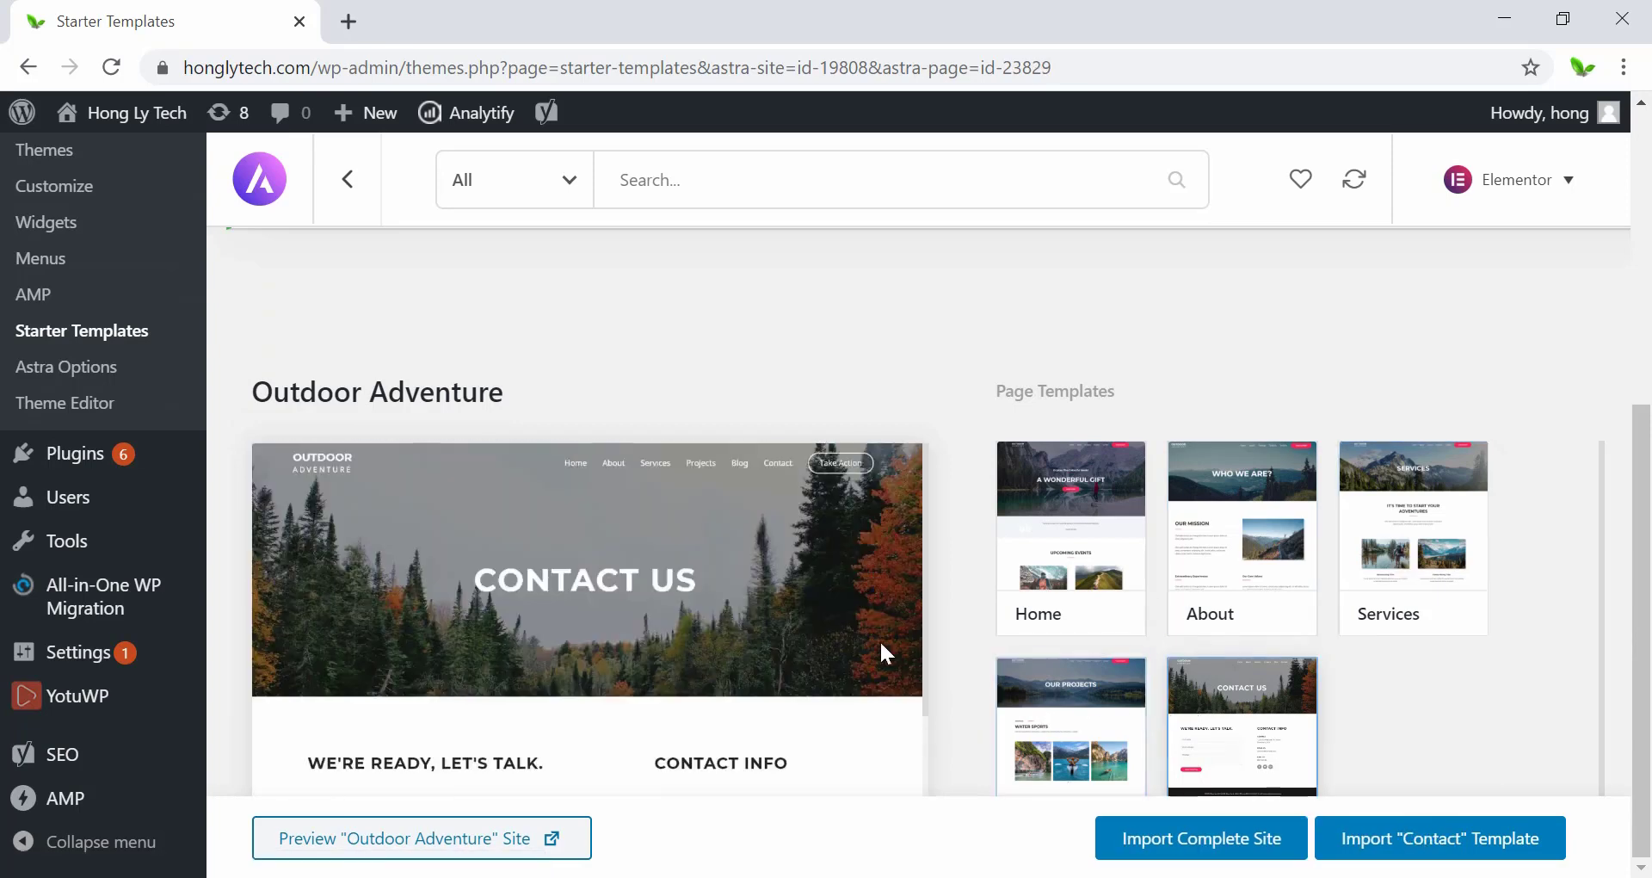
scroll(826, 650, "down", 3)
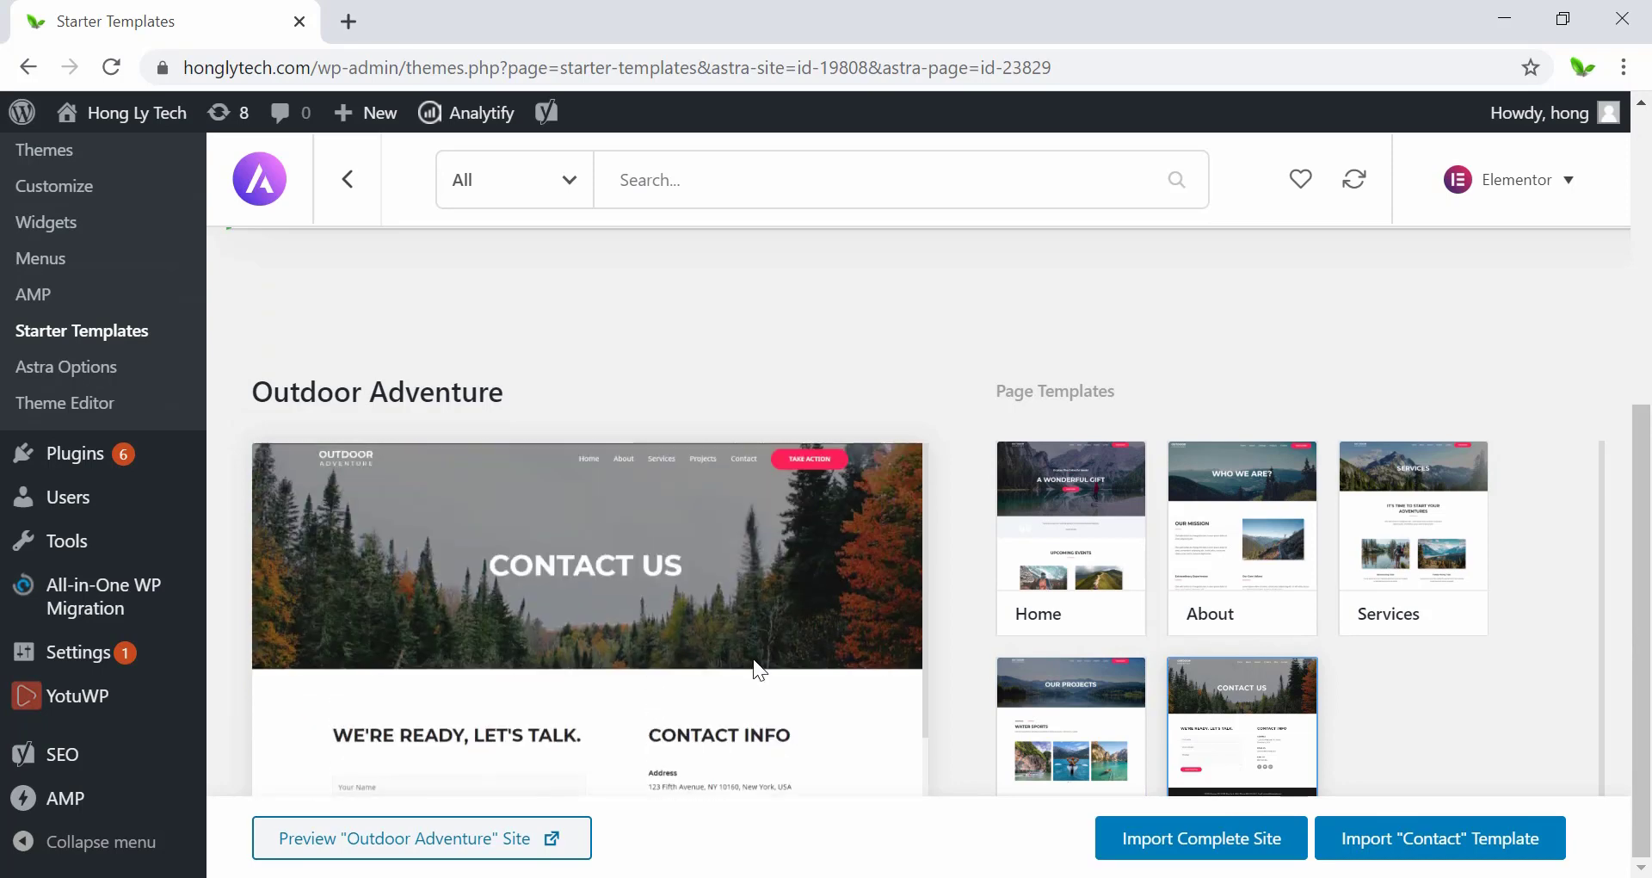
left_click(1220, 536)
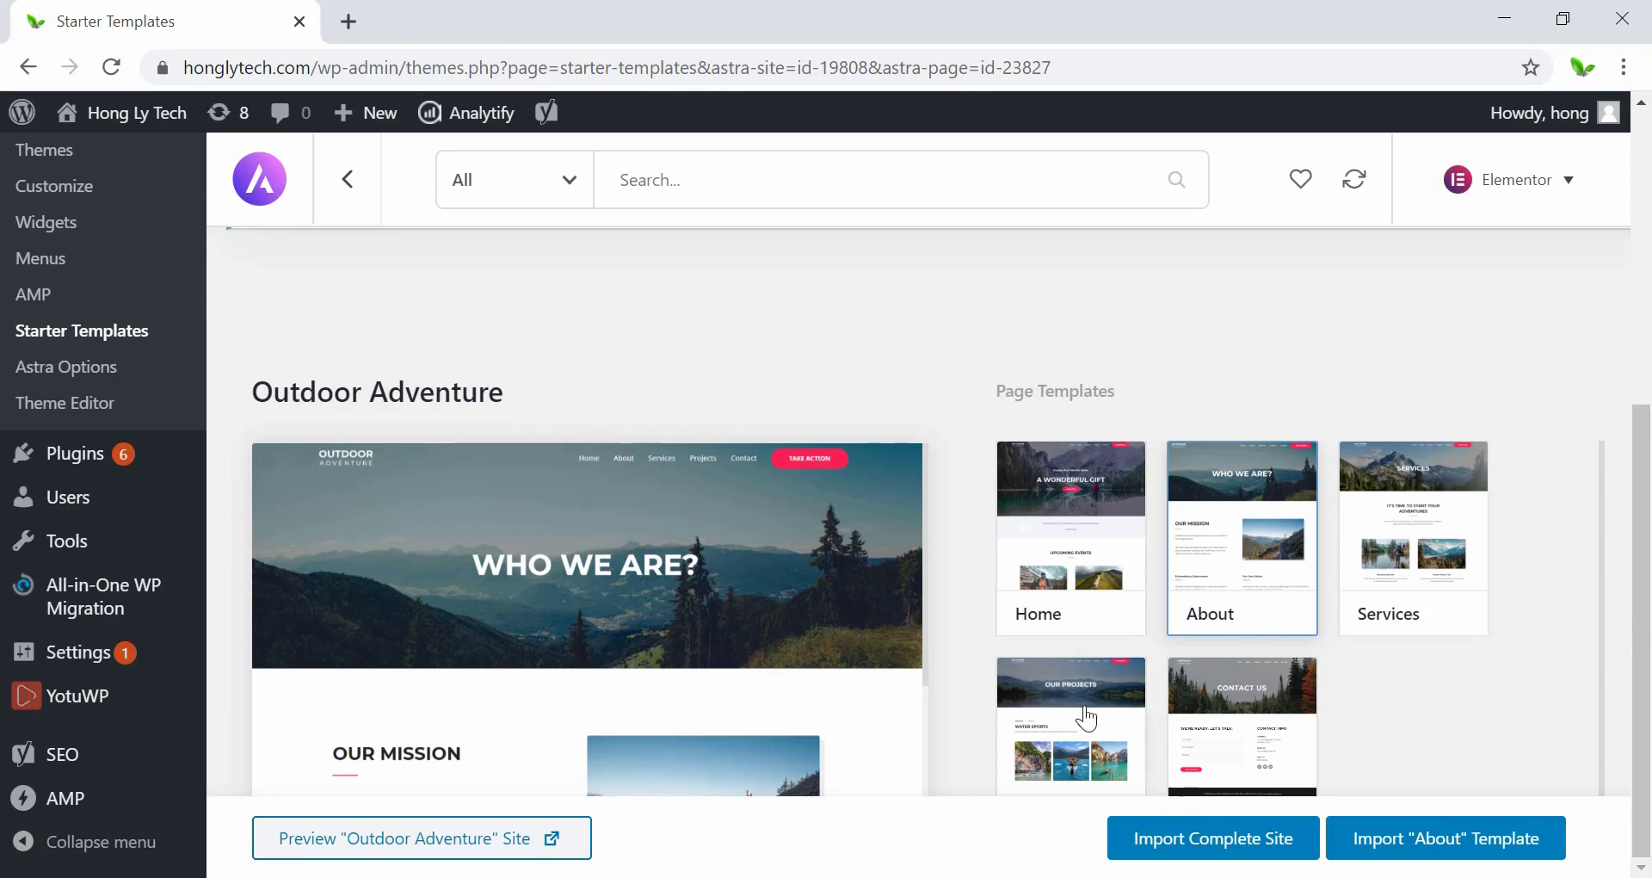
scroll(850, 688, "down", 3)
scroll(849, 689, "up", 3)
Import the About template with Skip & Import, view it in a new tab, and dismiss the success message.
left_click(1444, 834)
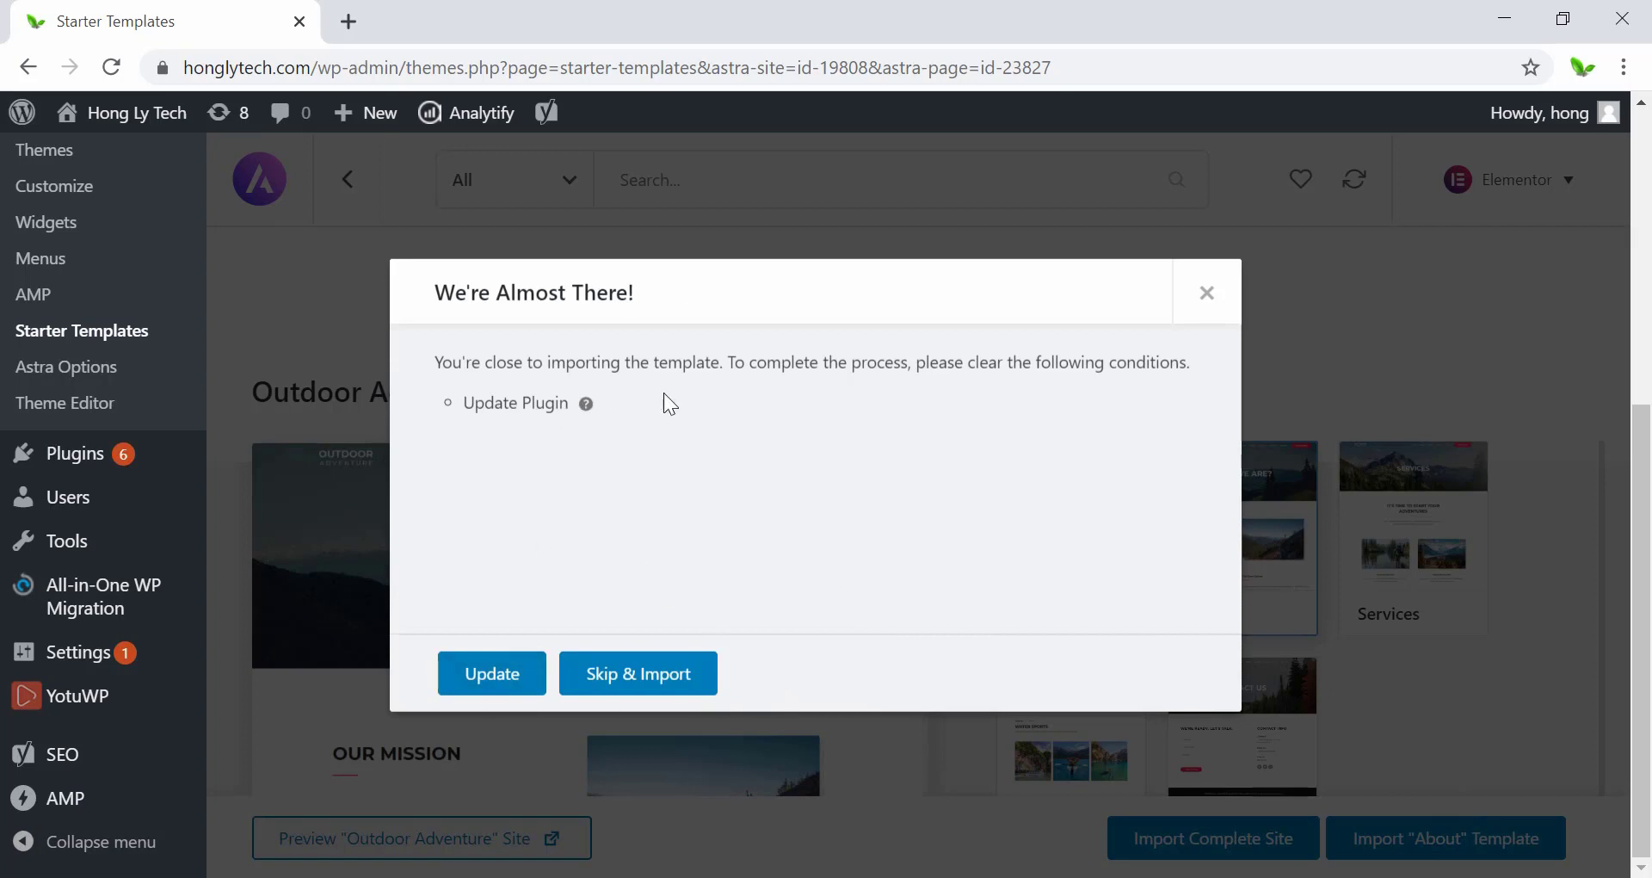
left_click(636, 685)
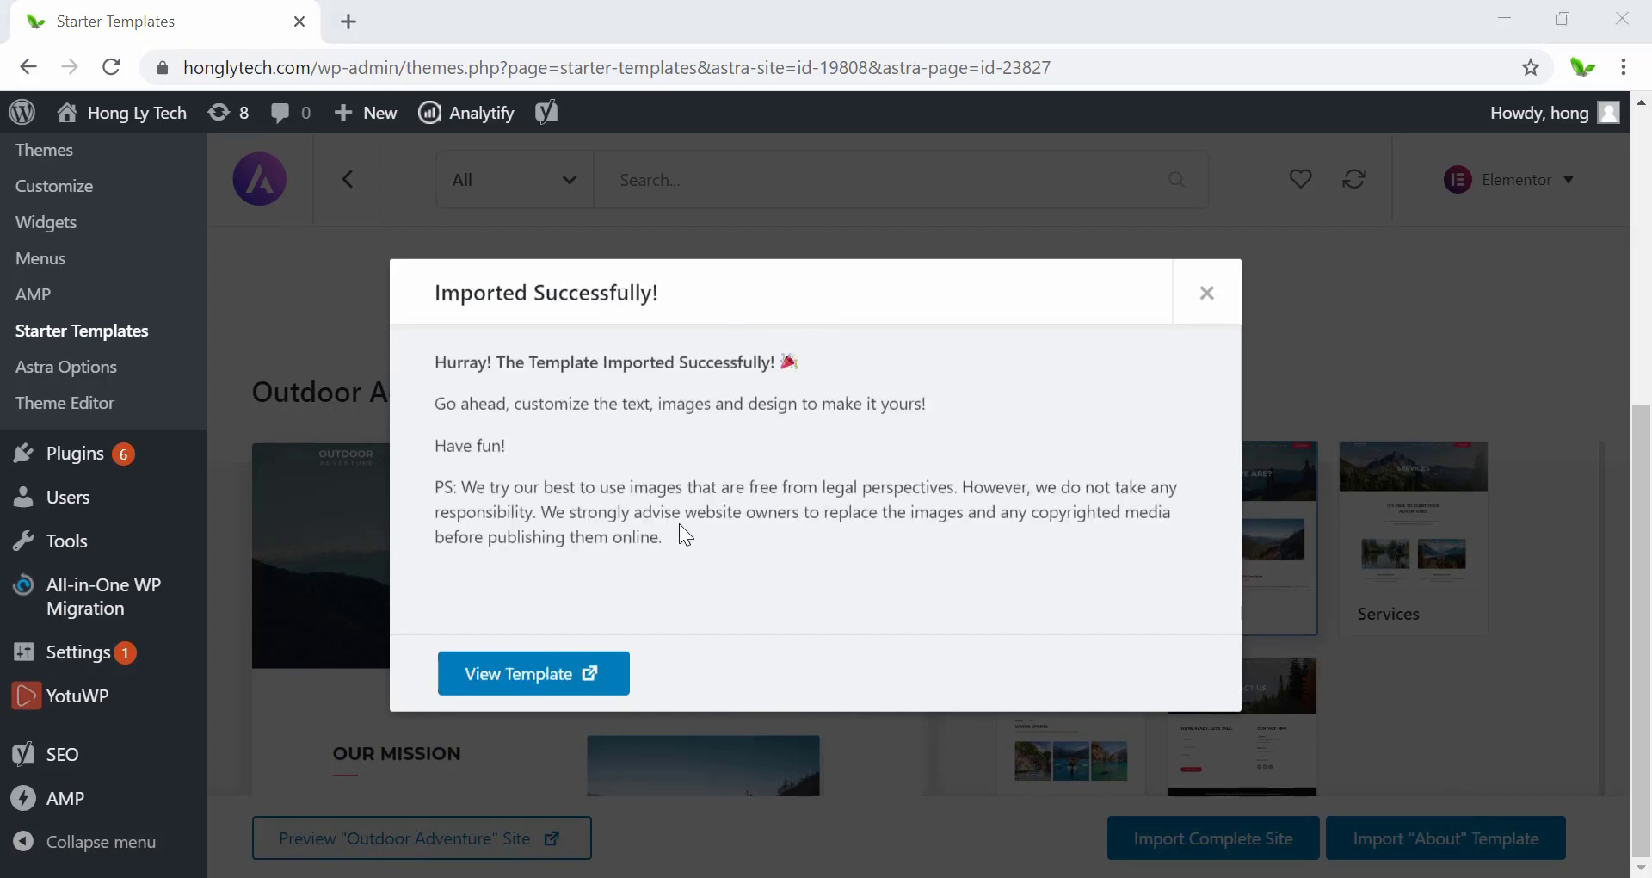
left_click(496, 686)
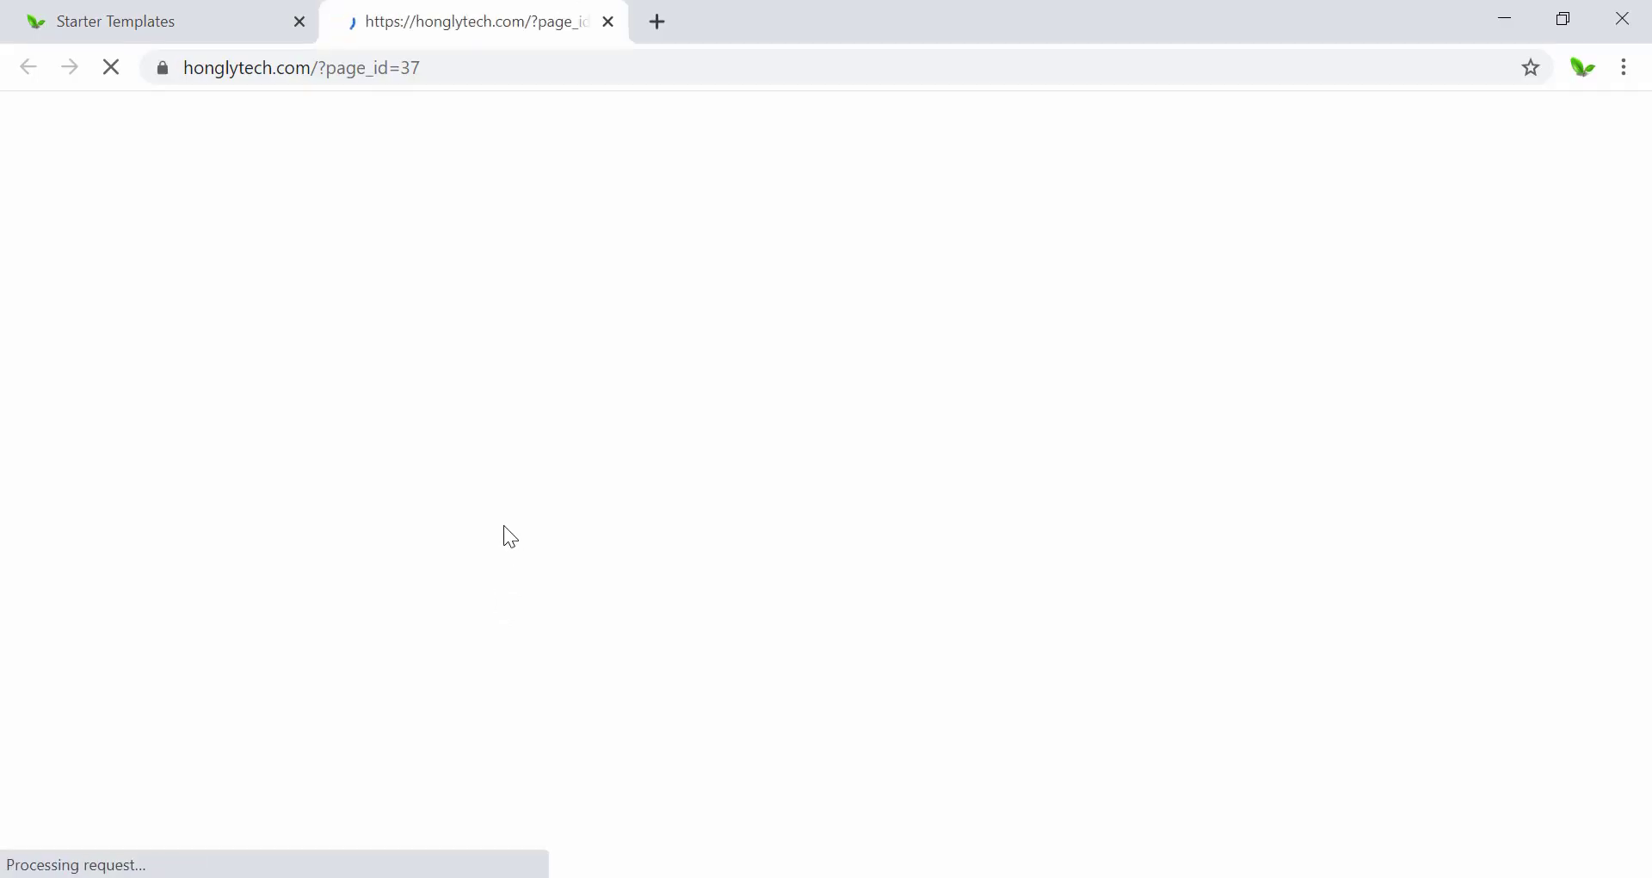
left_click(158, 7)
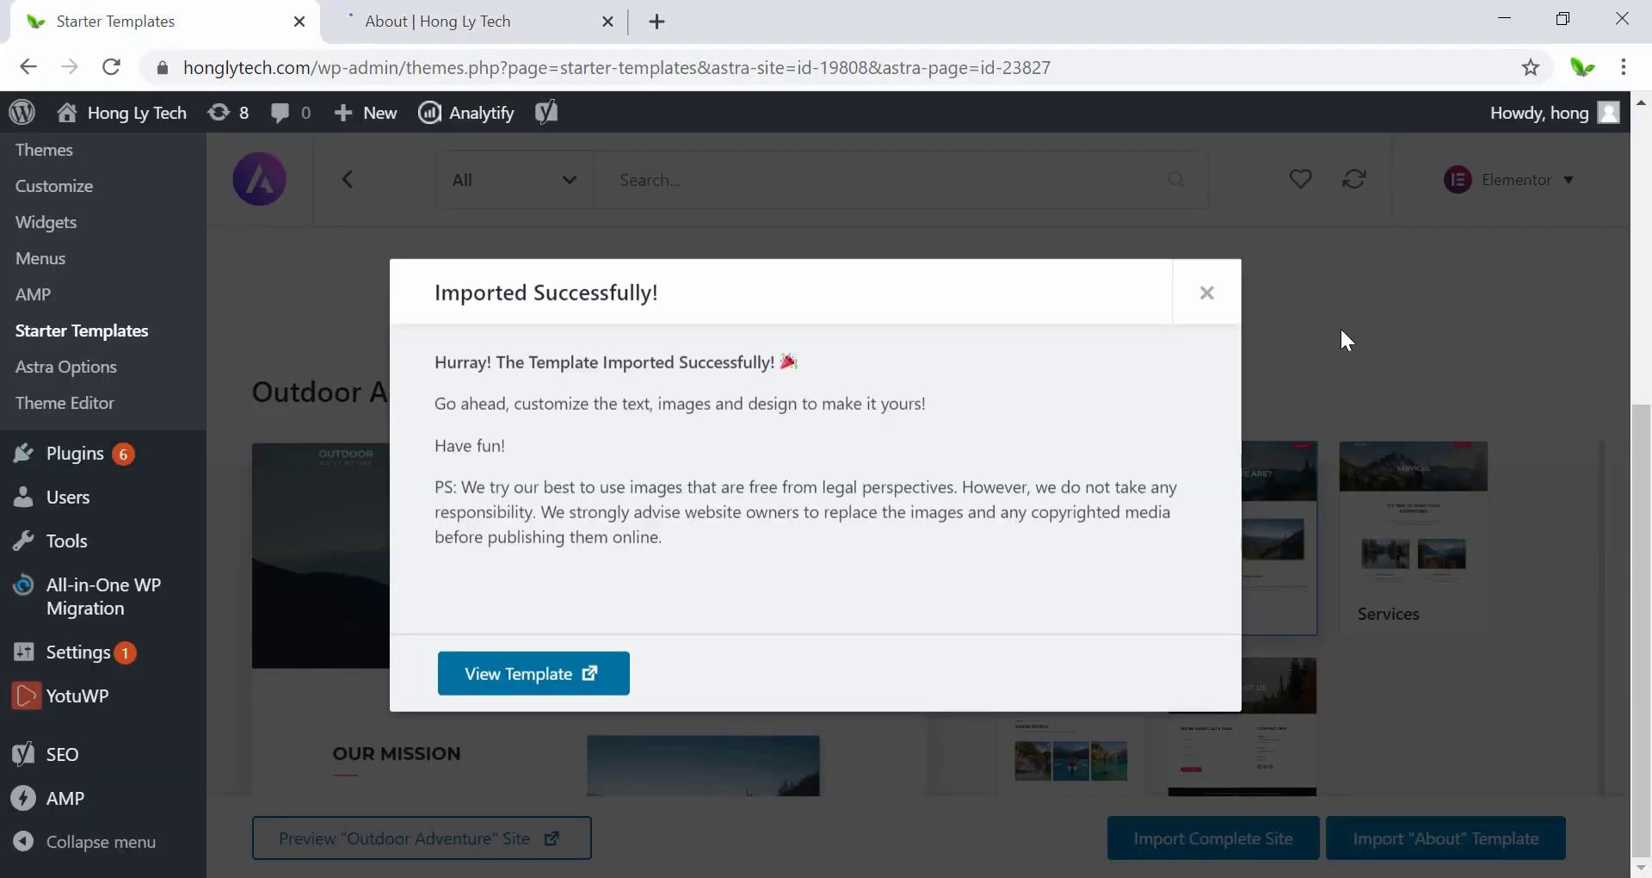
left_click(1211, 292)
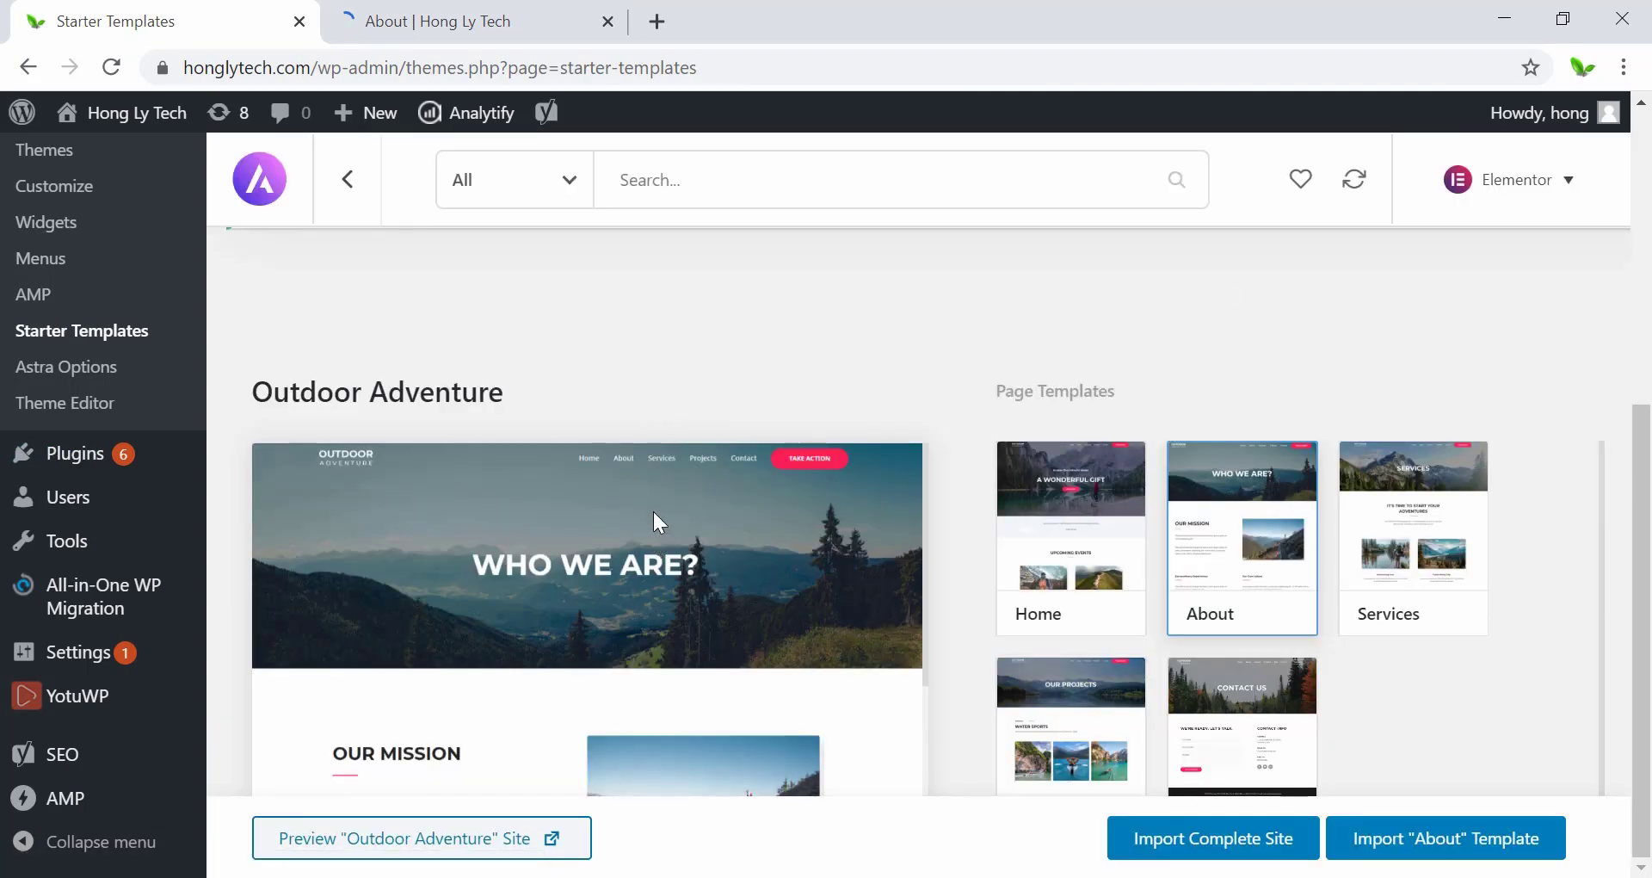
Scroll through the live About page, highlighting the Who We Are? banner heading.
scroll(911, 596, "down", 3)
scroll(917, 651, "up", 5)
scroll(466, 338, "up", 4)
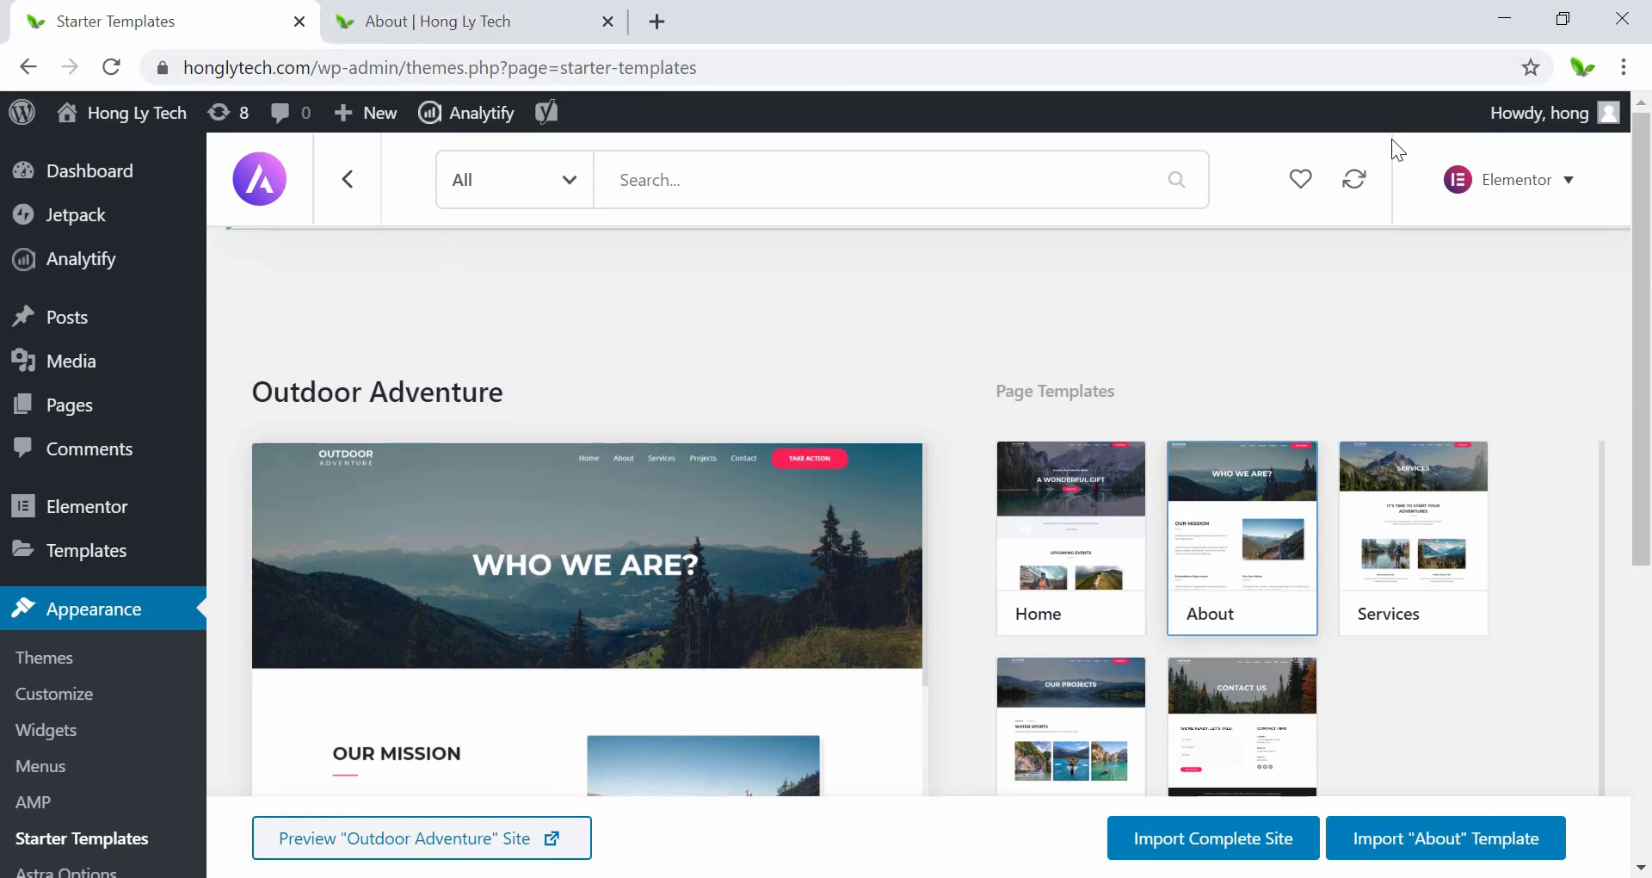
left_click(426, 21)
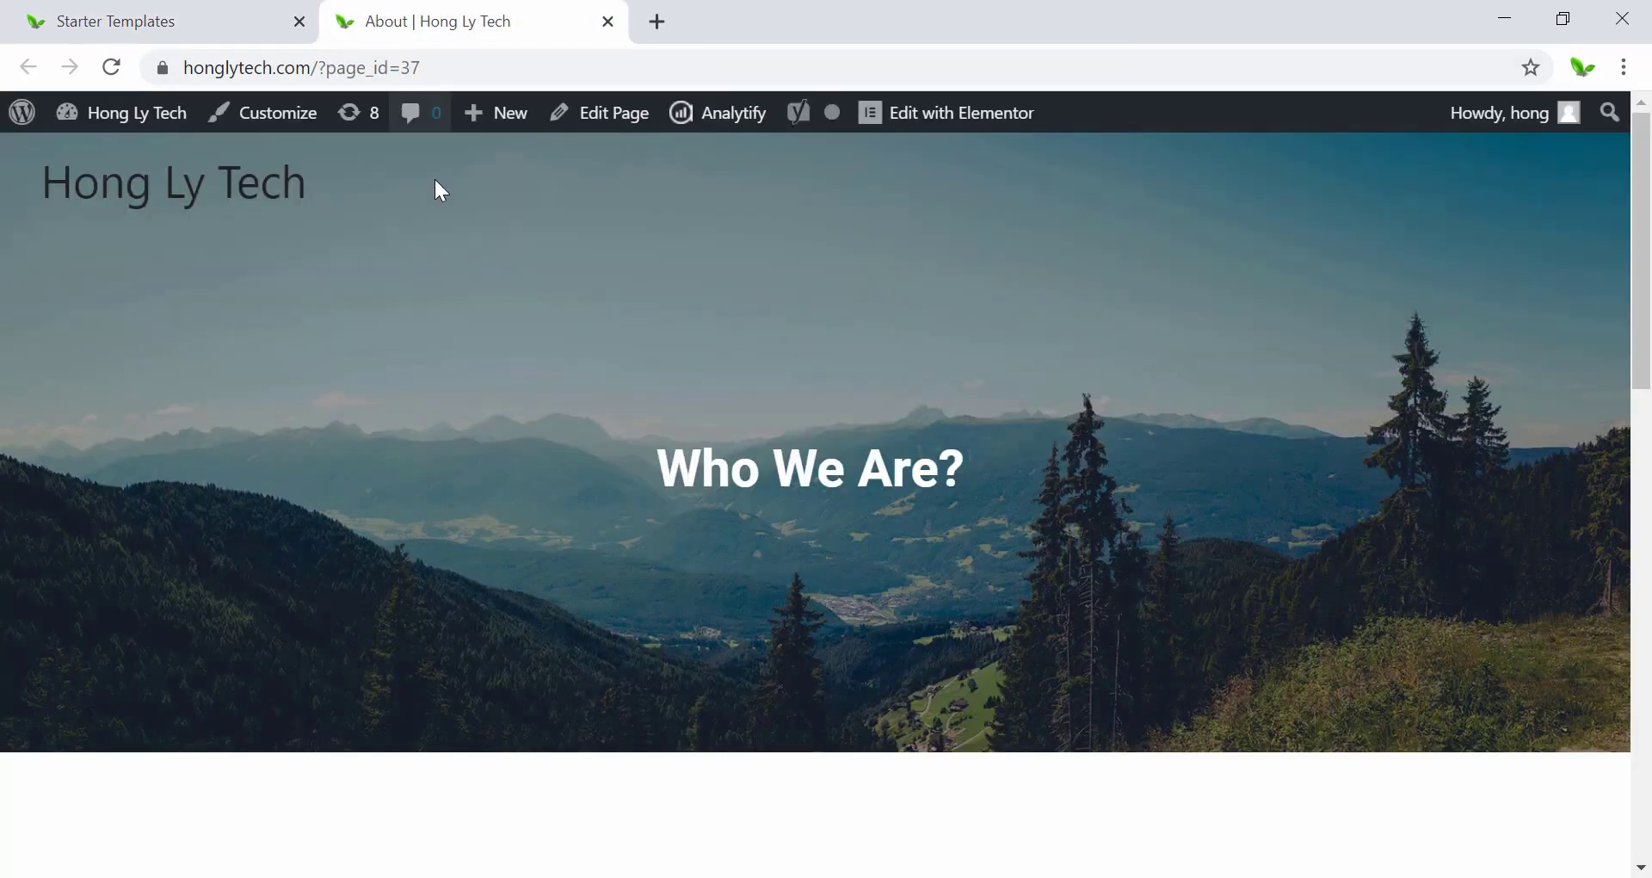
scroll(564, 542, "down", 10)
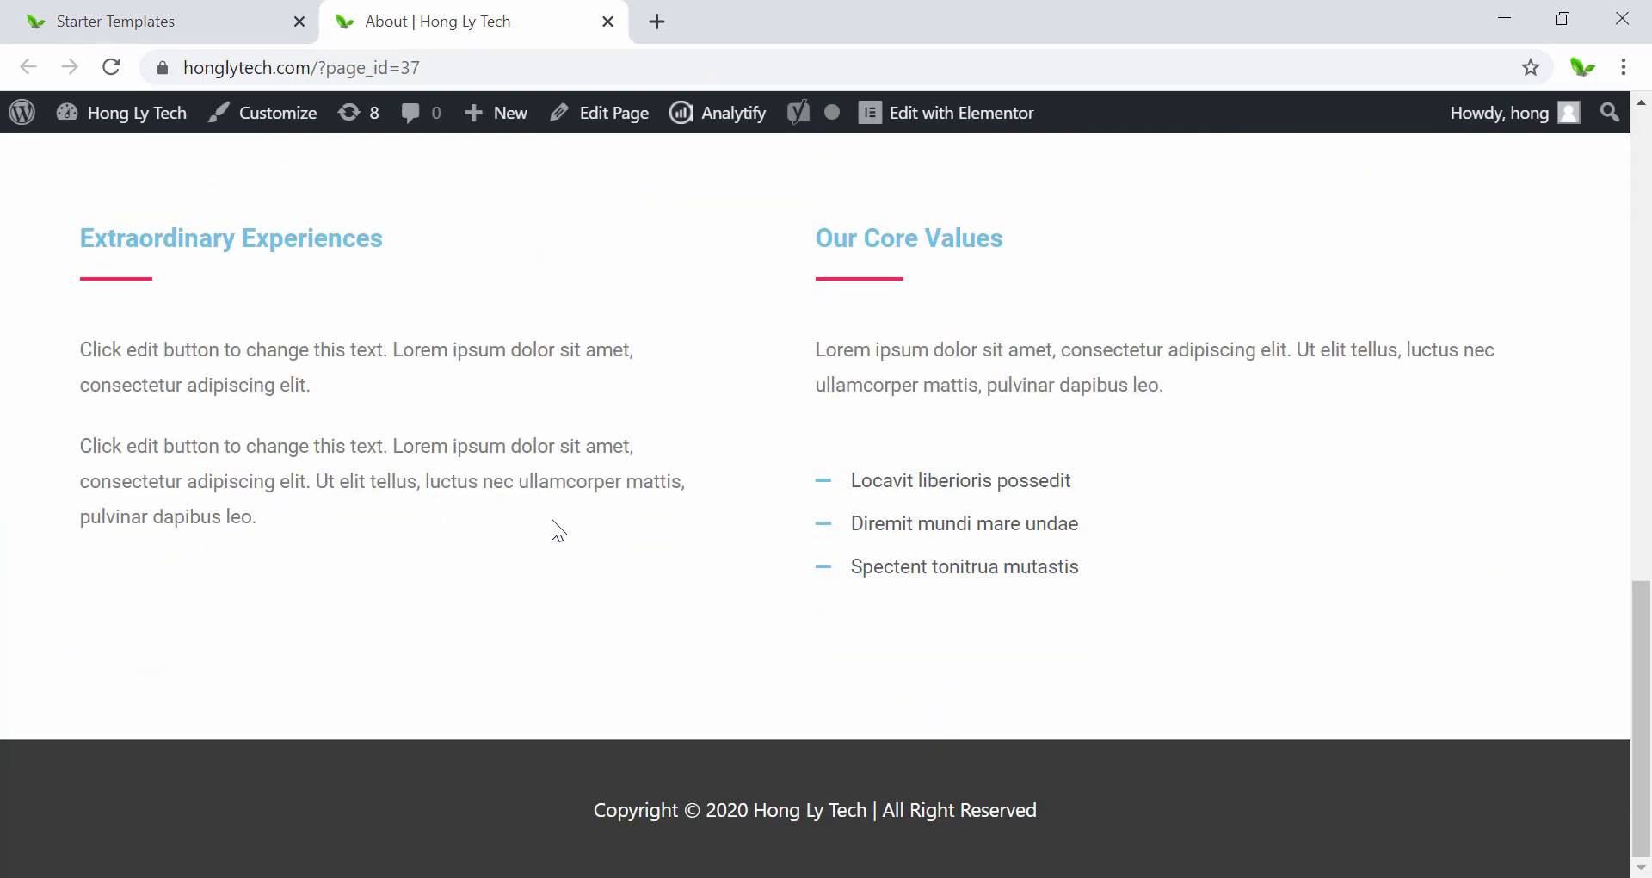
scroll(551, 519, "up", 1)
scroll(543, 531, "up", 9)
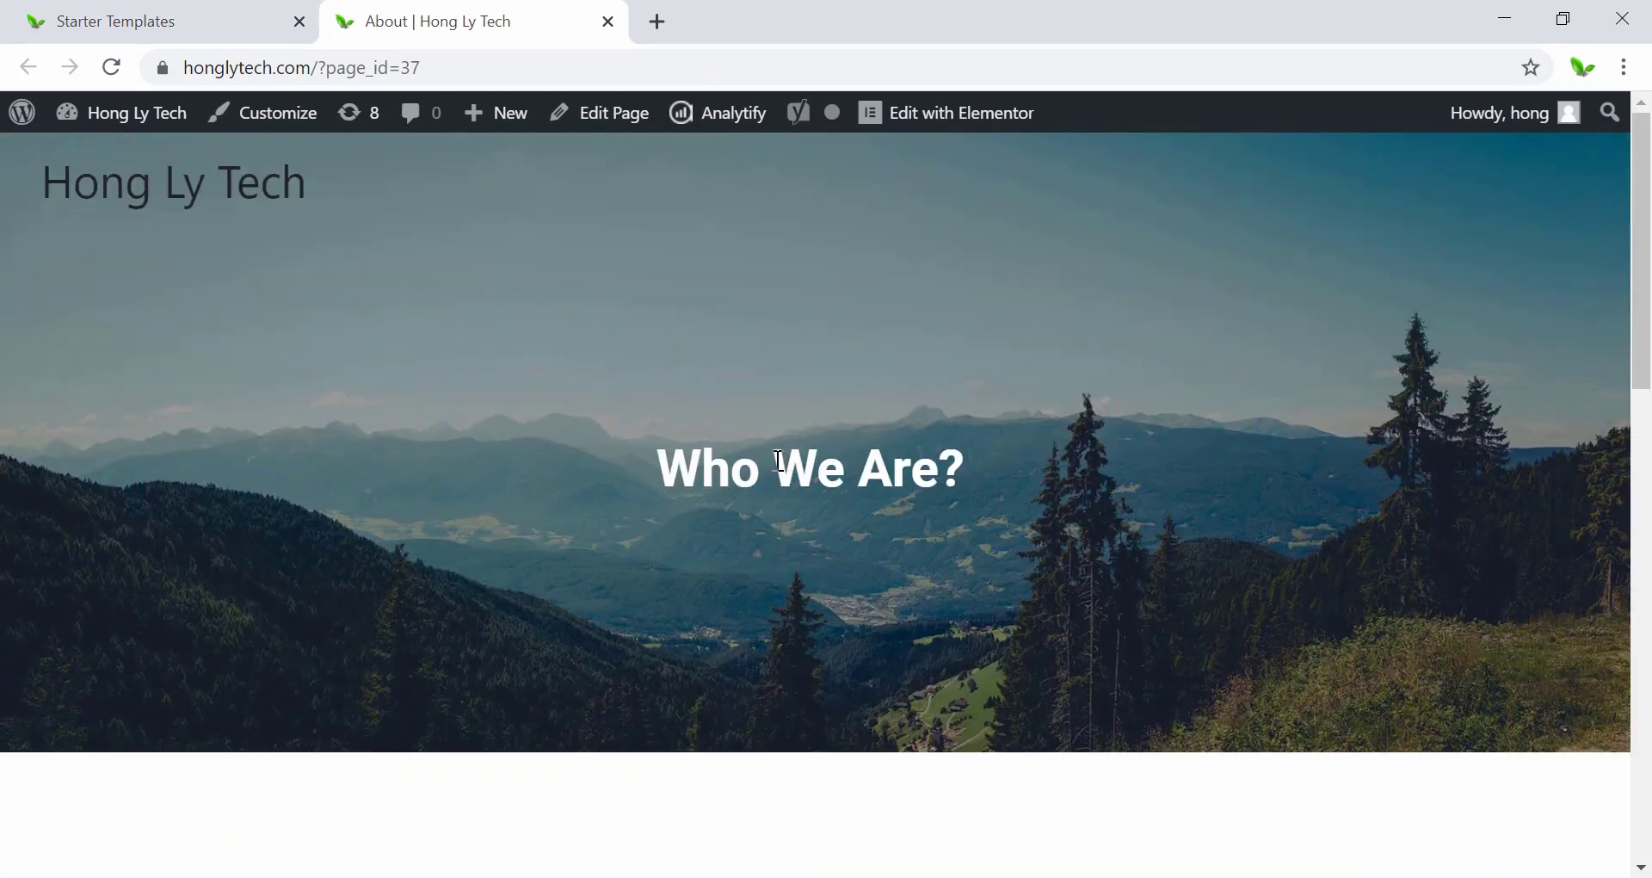
left_click_drag(652, 469, 965, 477)
scroll(911, 467, "down", 10)
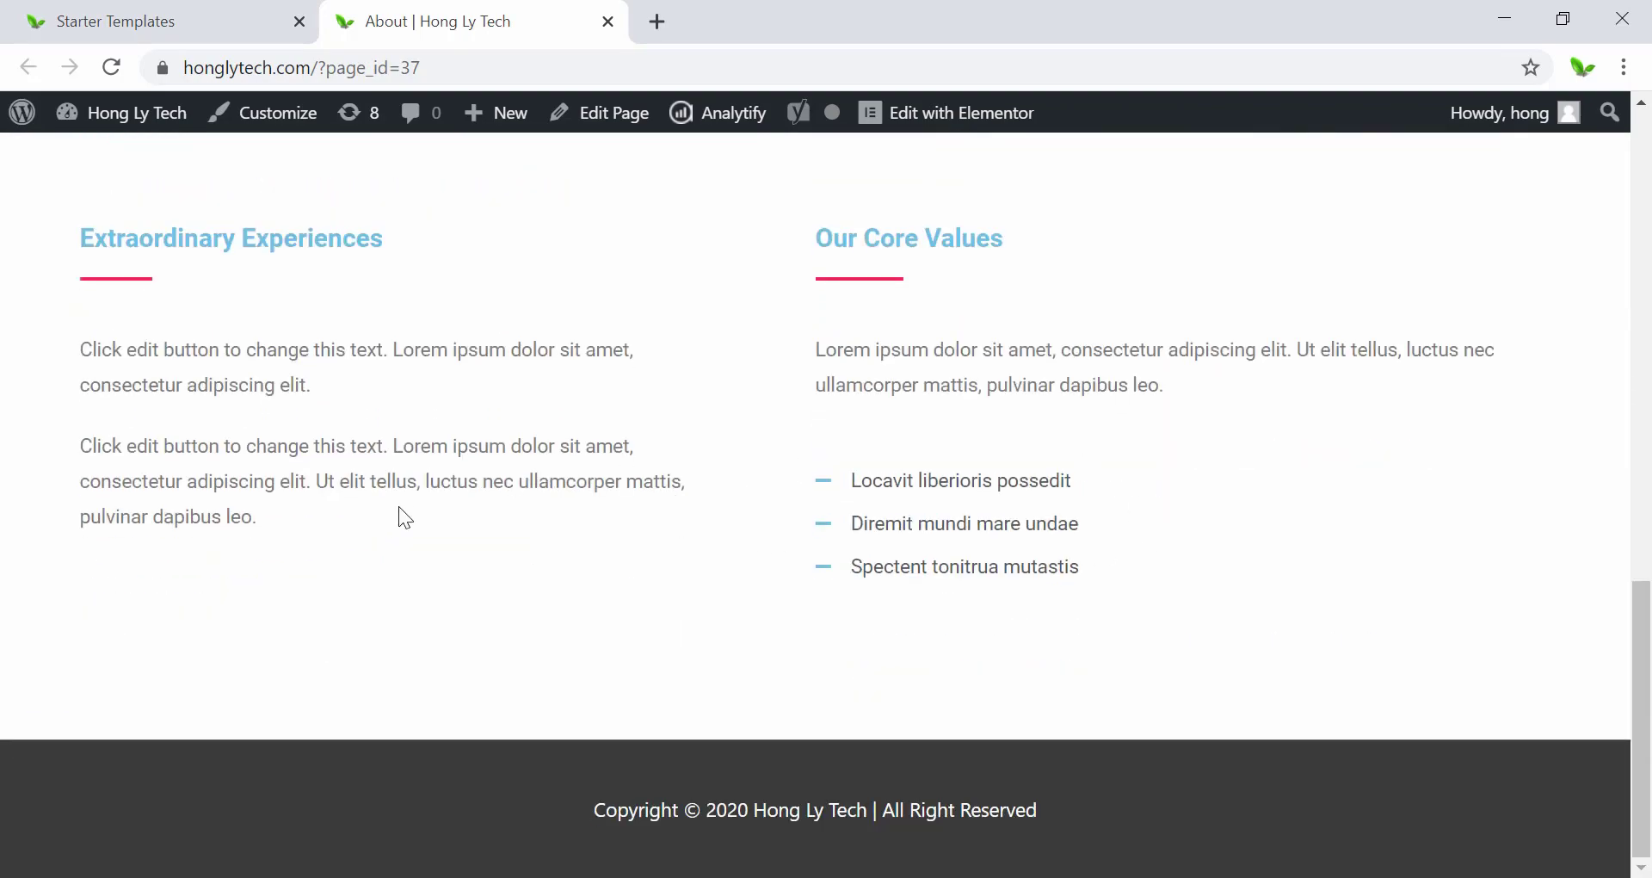
scroll(405, 518, "up", 10)
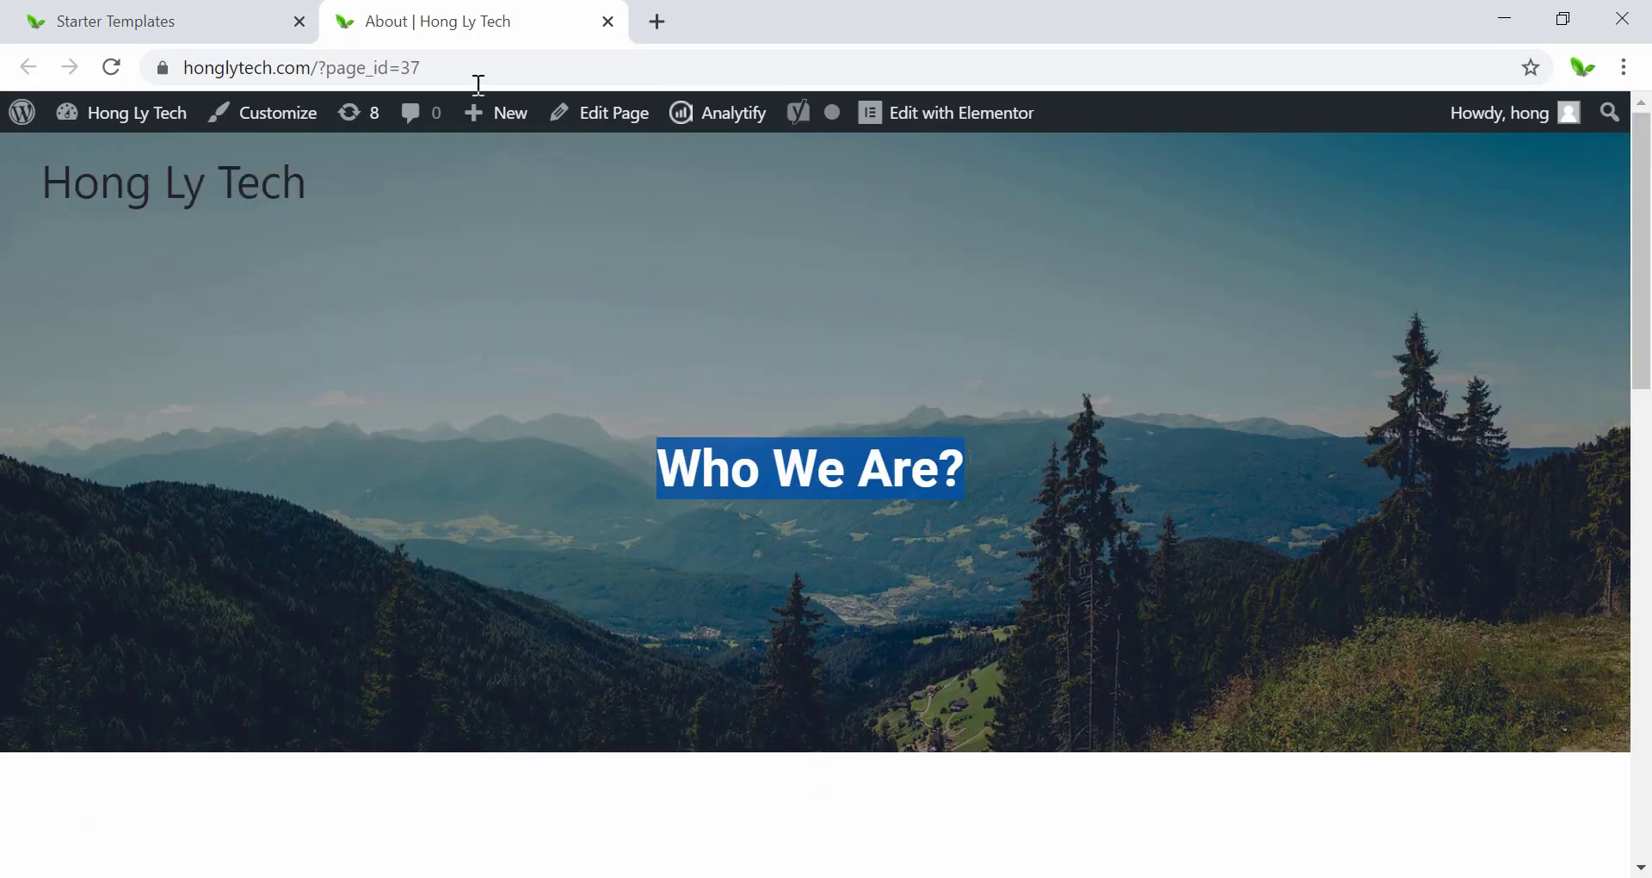
Launch Edit with Elementor for the About page from the admin bar.
left_click(941, 121)
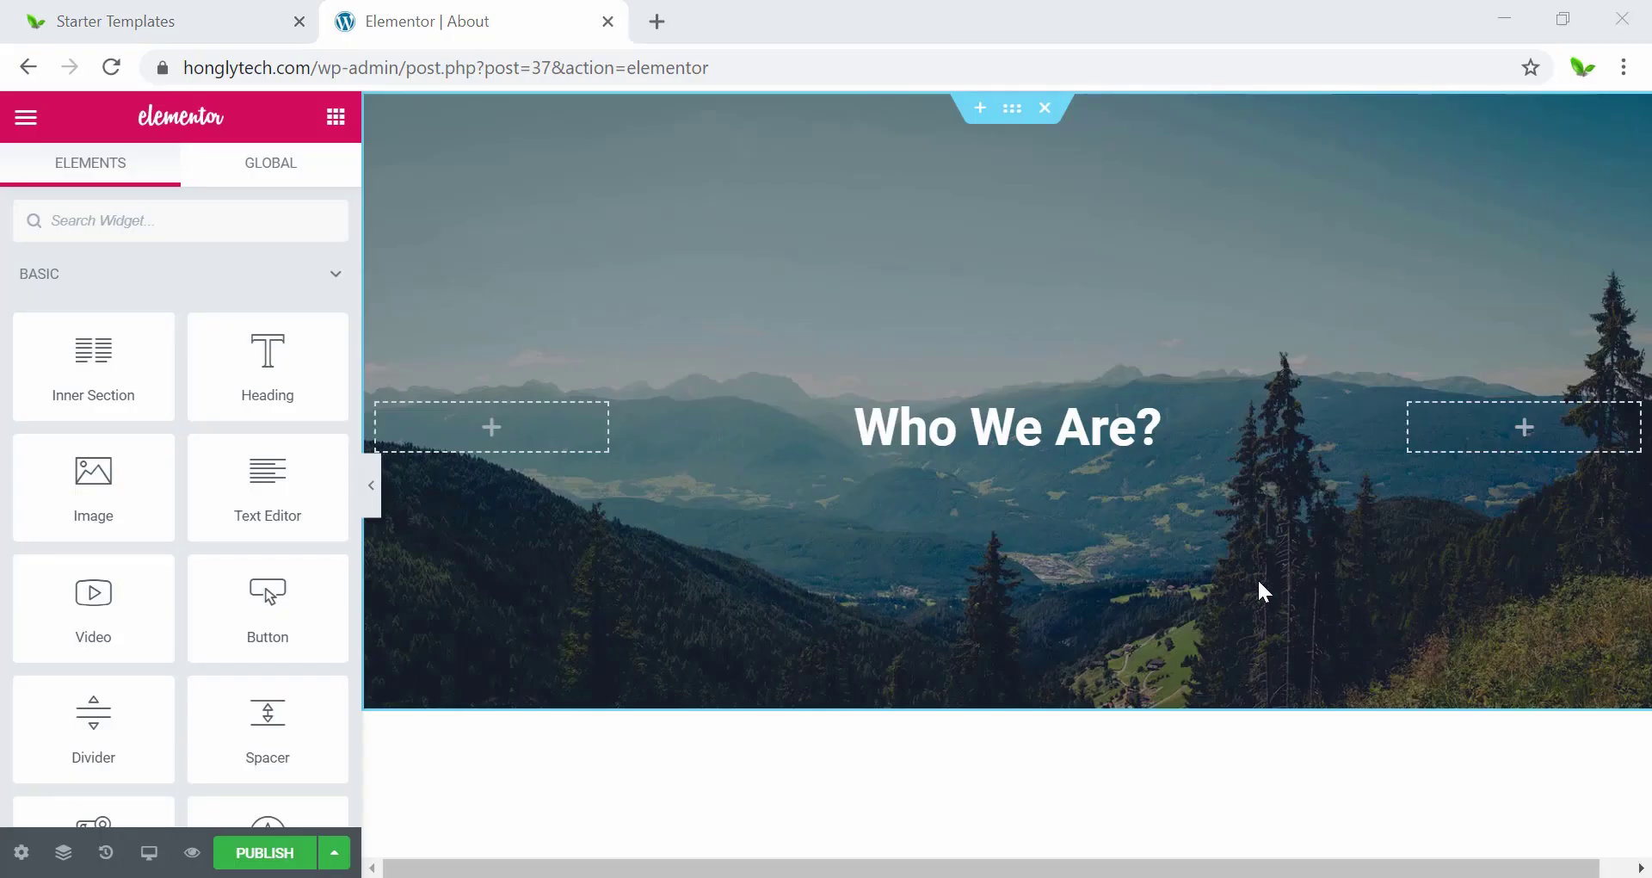
scroll(1257, 576, "down", 15)
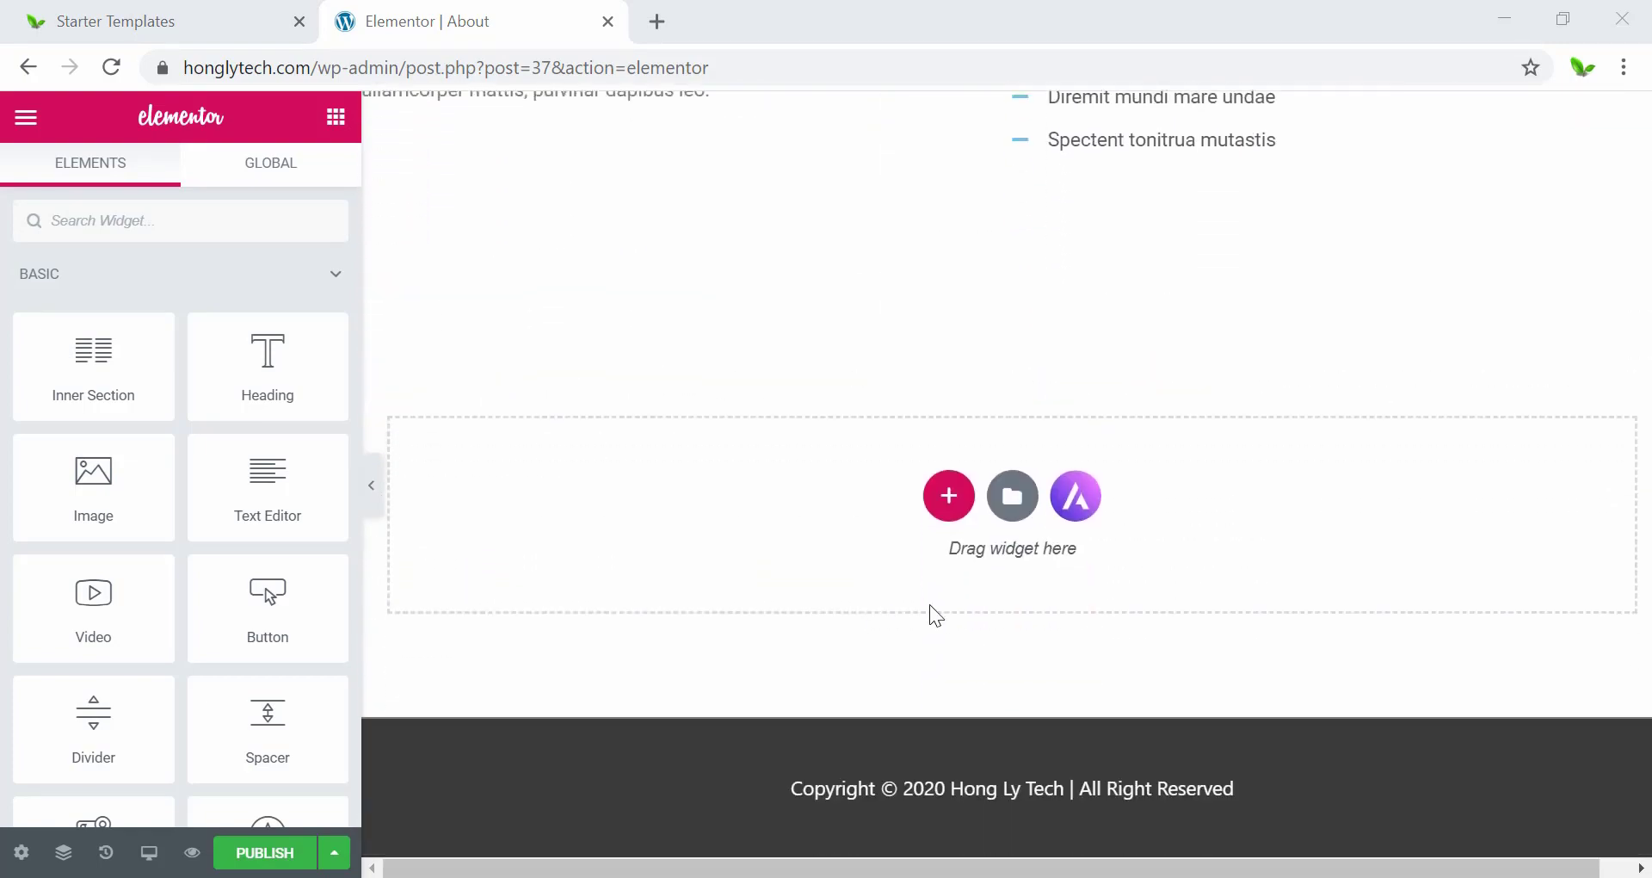
Replace the banner heading text 'Who We Are?' with 'Who Am I?'.
scroll(1033, 647, "up", 15)
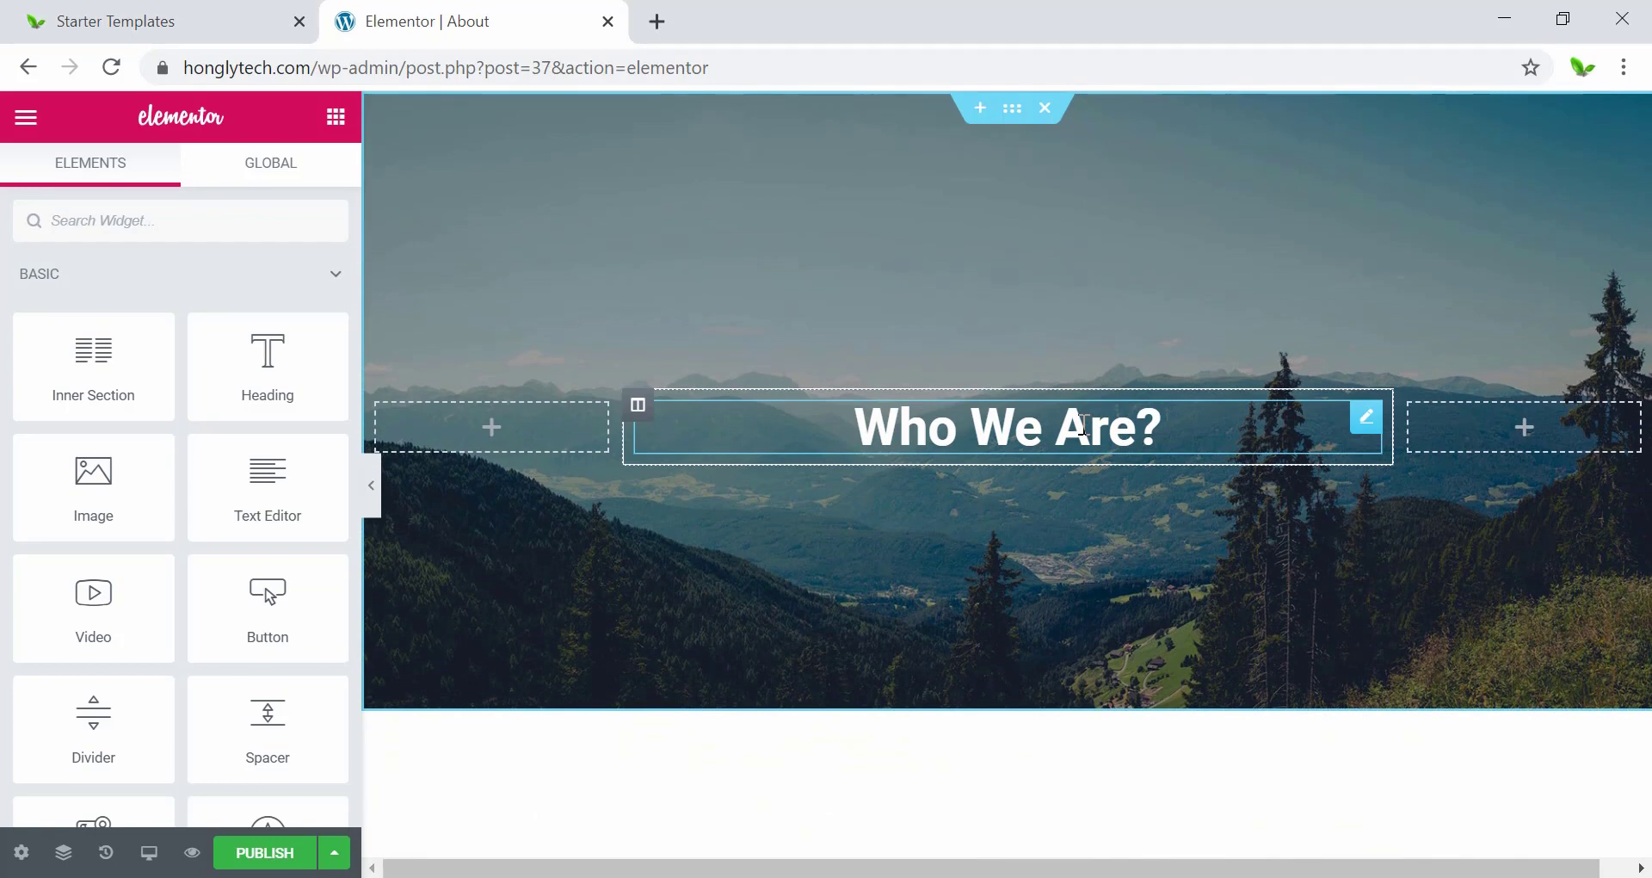
left_click(1082, 425)
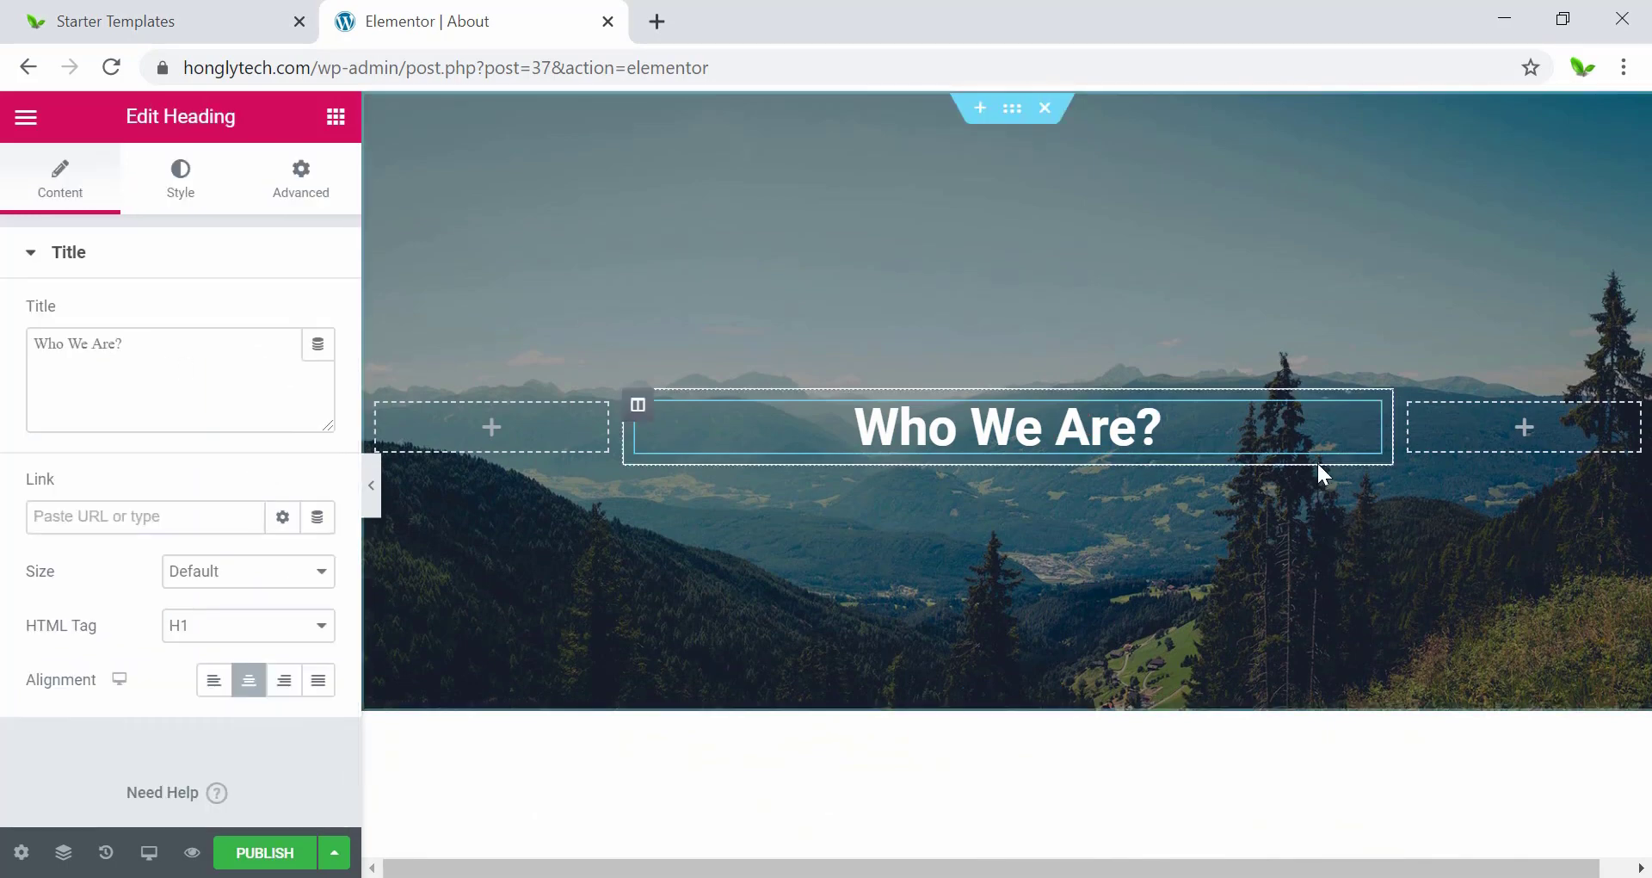
left_click_drag(1169, 426, 854, 426)
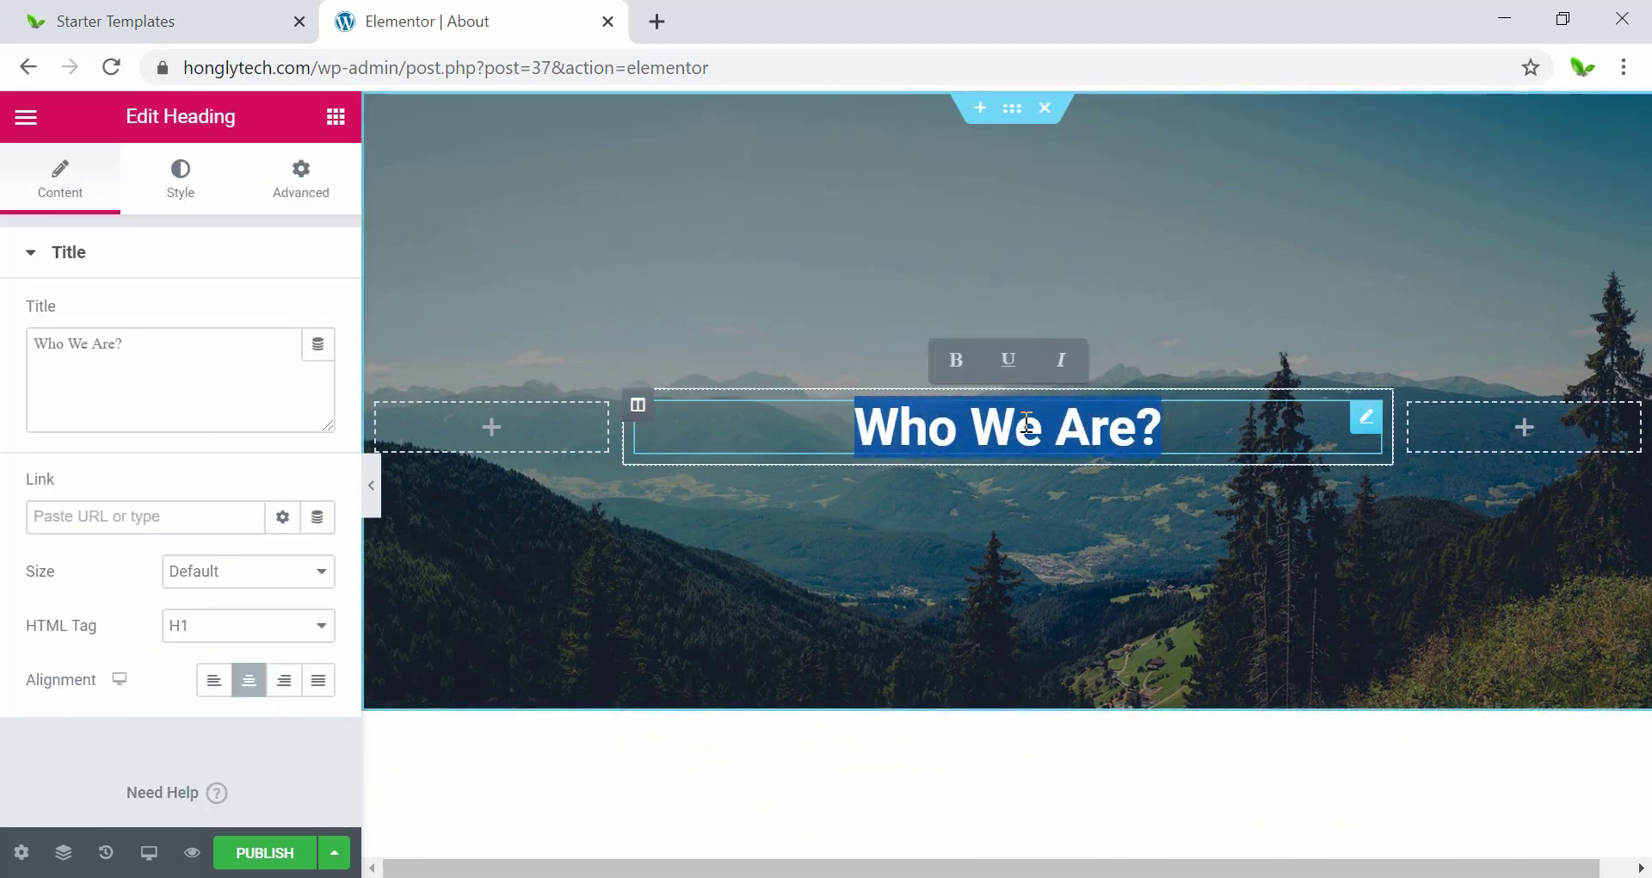
type("Who")
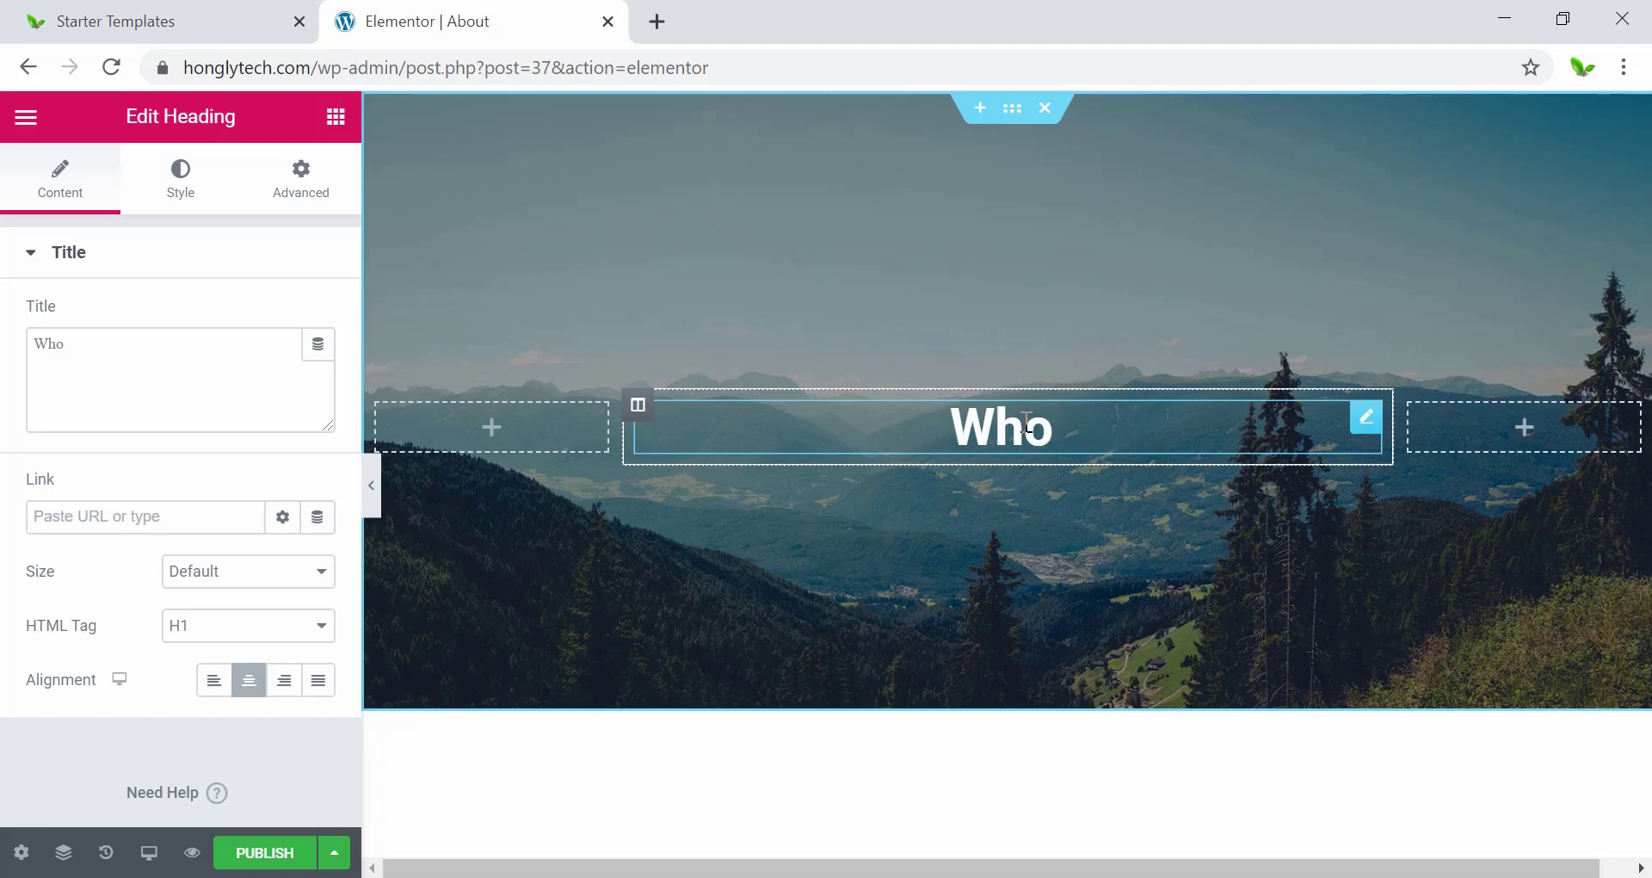
type(" Am I")
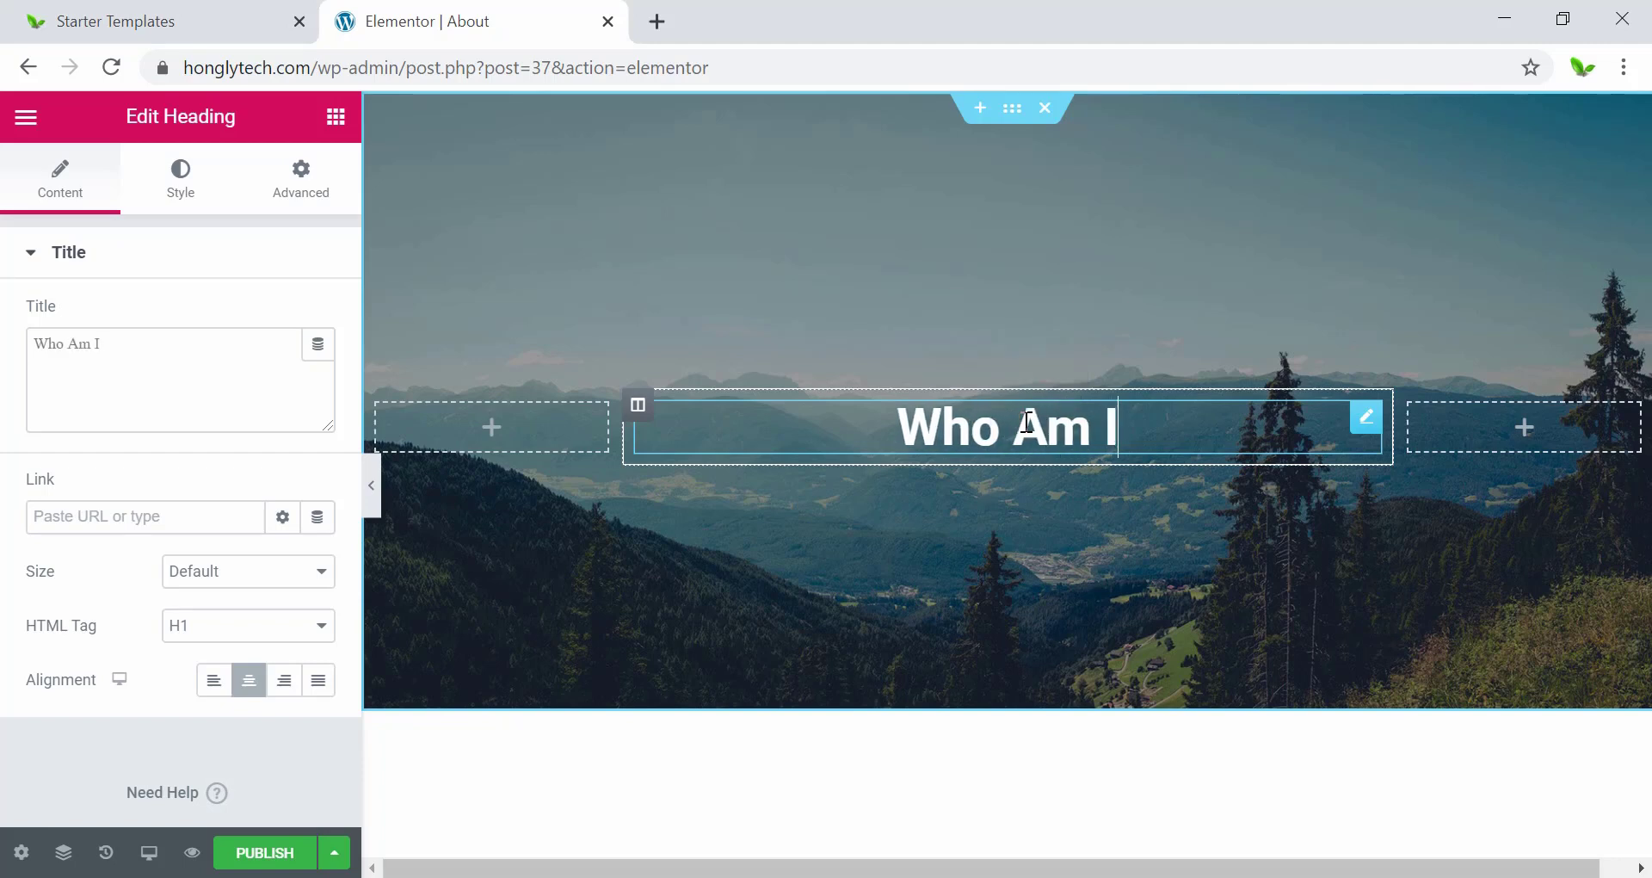
type("?")
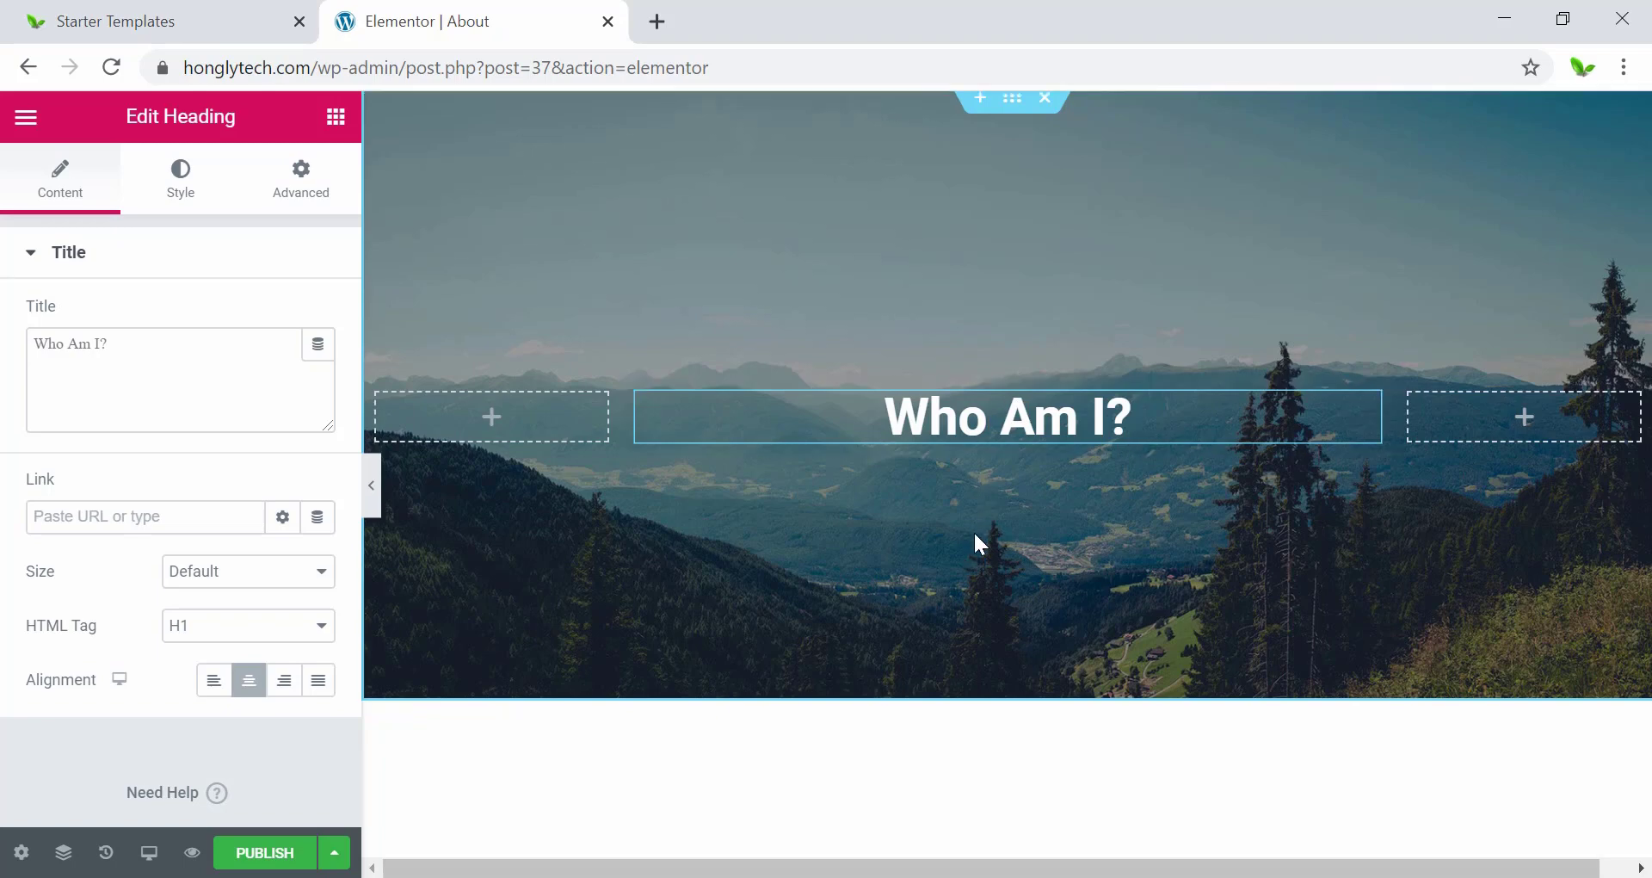
scroll(973, 530, "down", 8)
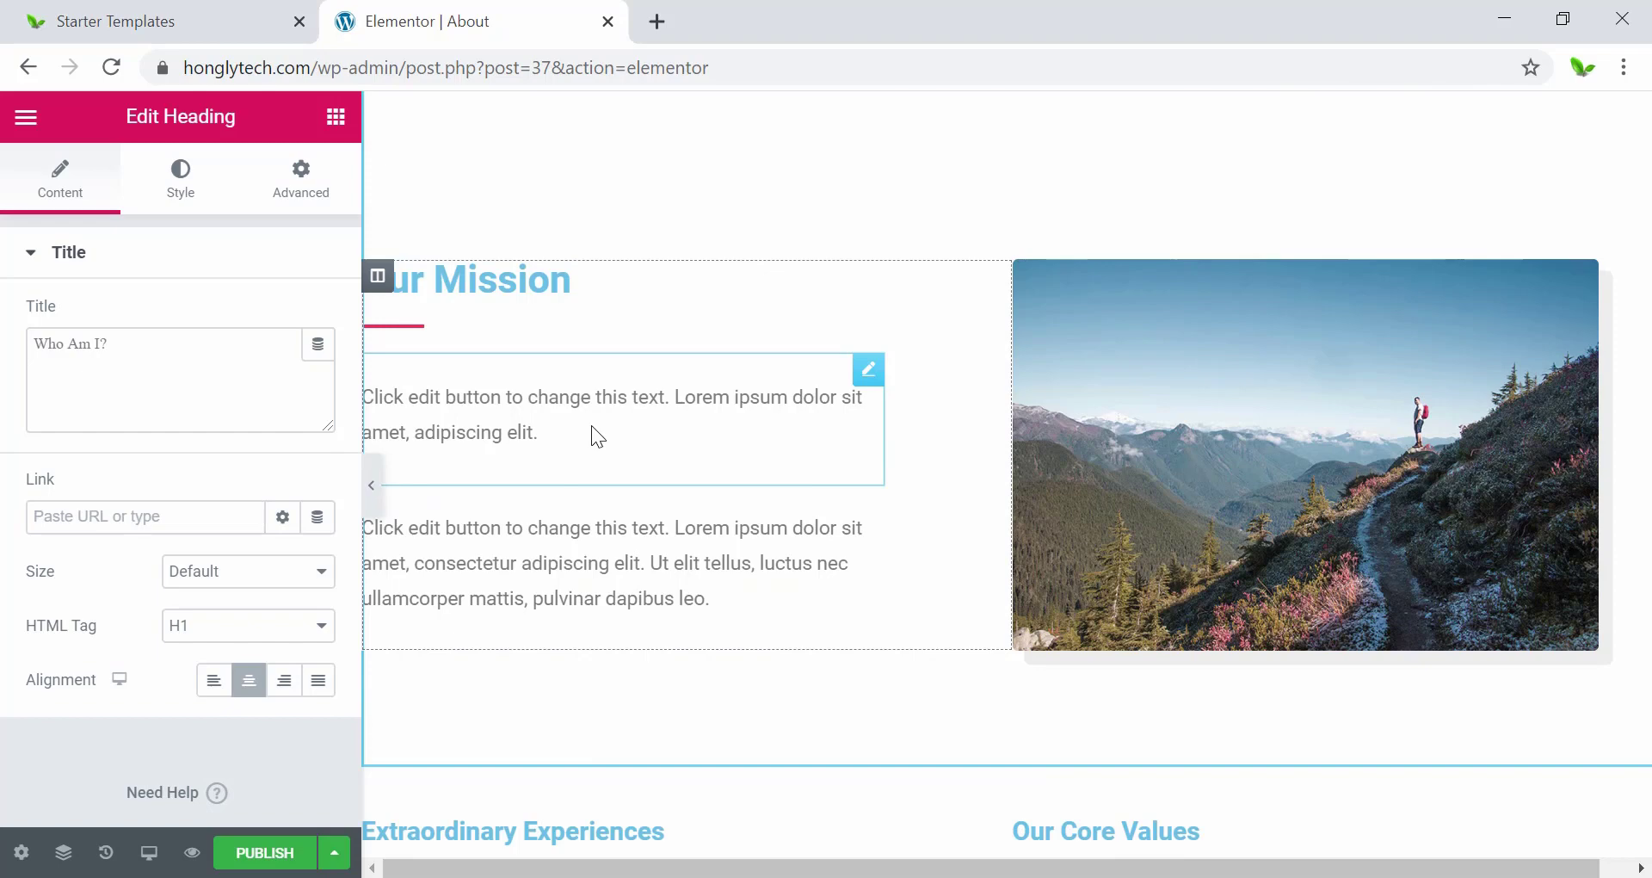
Edit both About Me paragraphs with a personal introduction, then highlight the word YouTube.
scroll(591, 435, "down", 5)
scroll(591, 430, "up", 5)
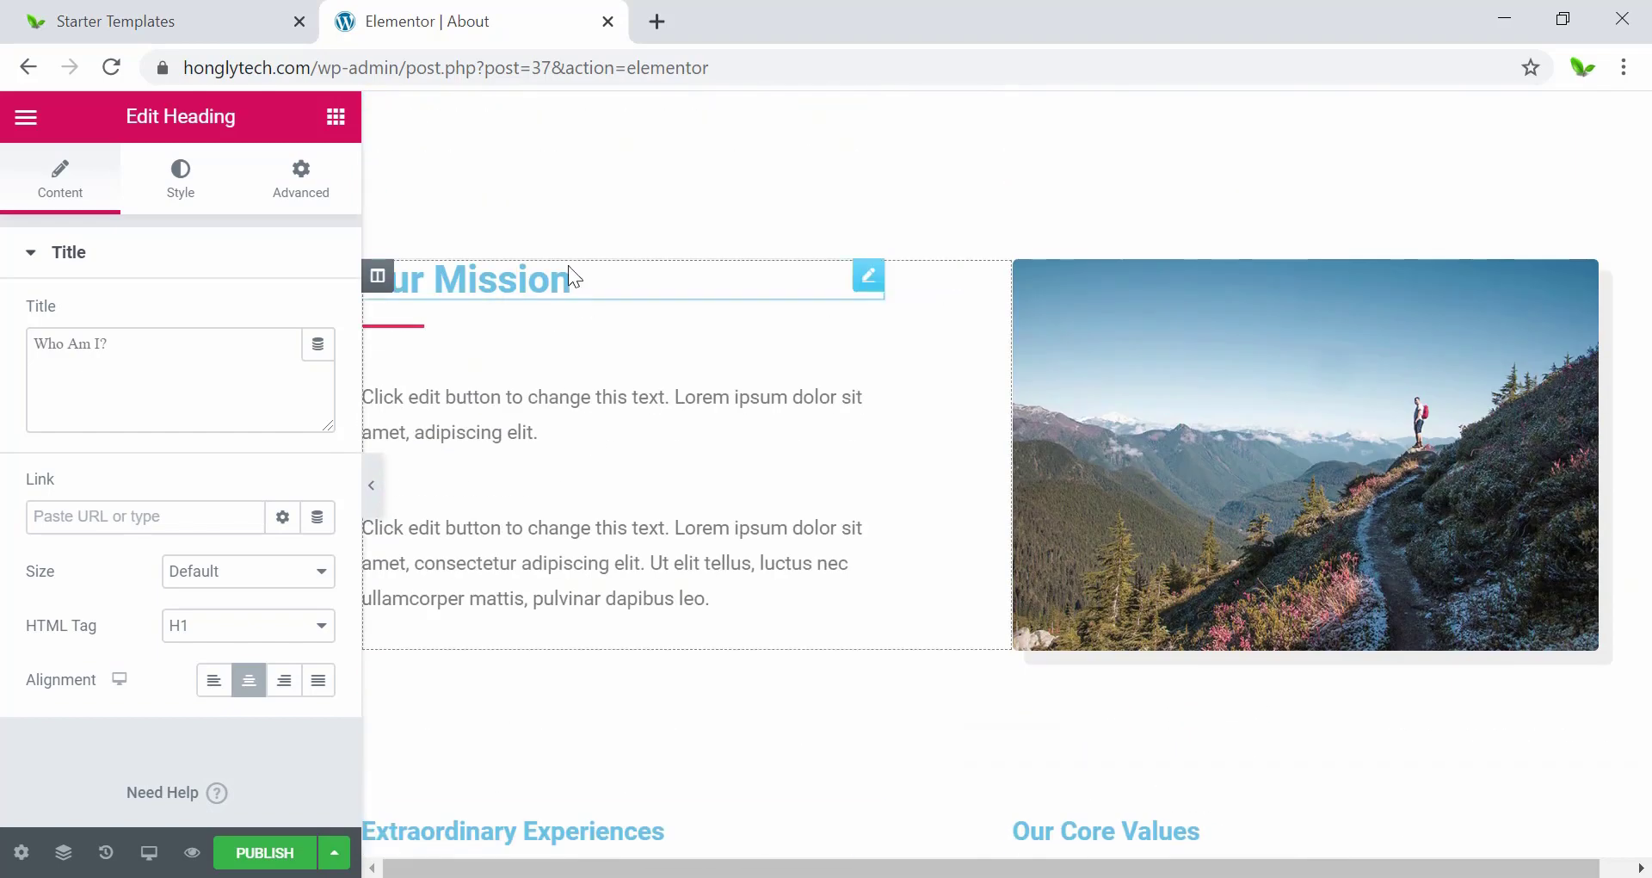
scroll(621, 509, "up", 1)
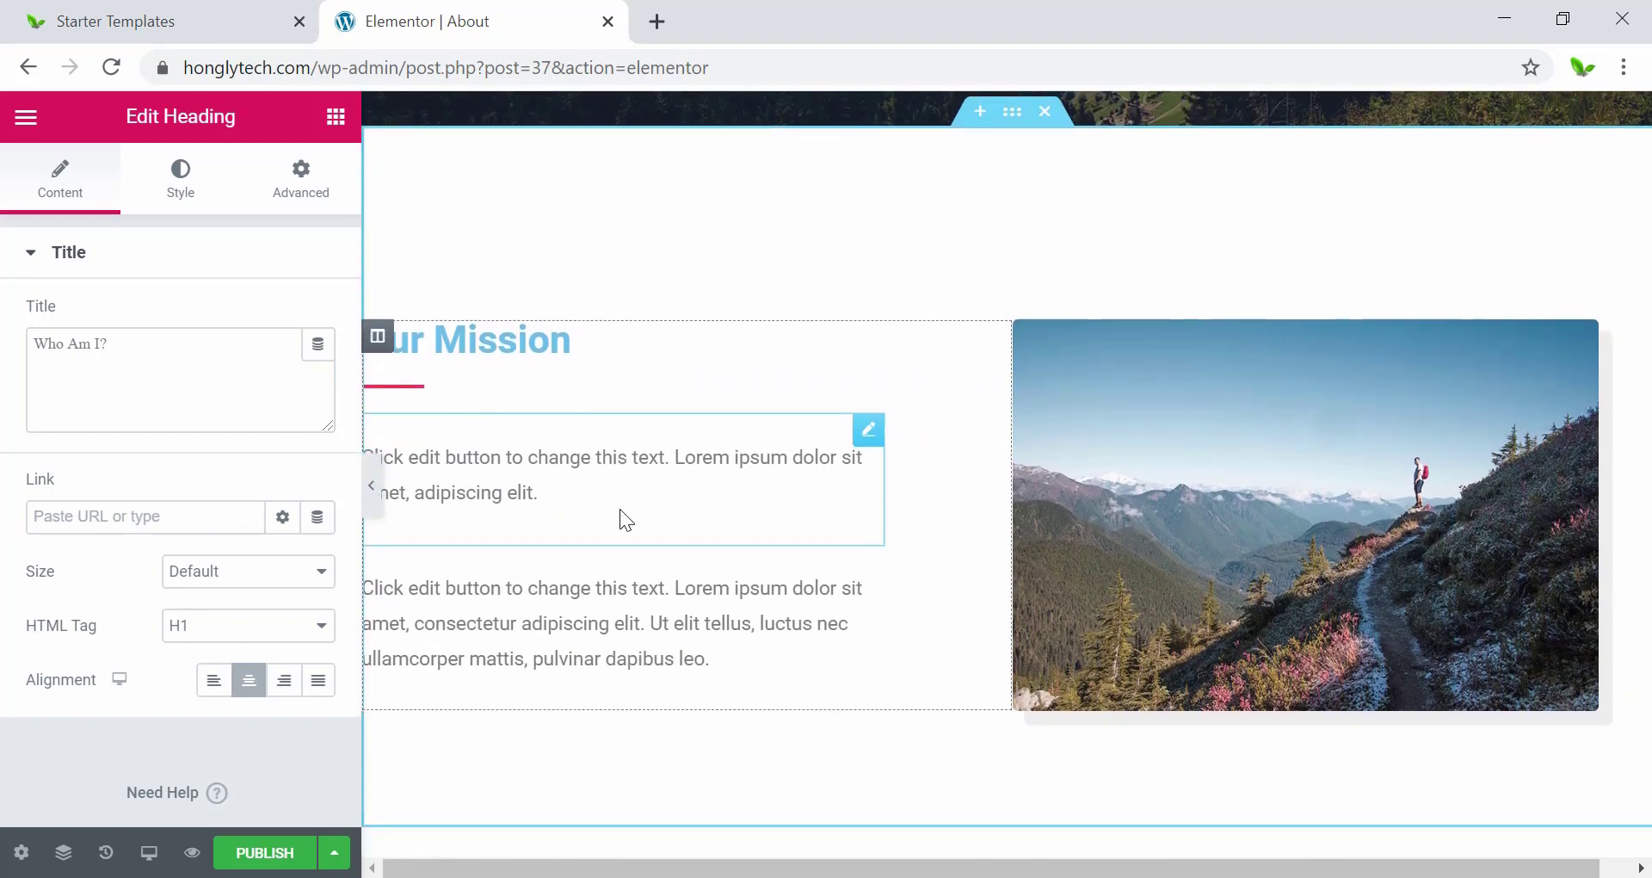
scroll(620, 510, "down", 1)
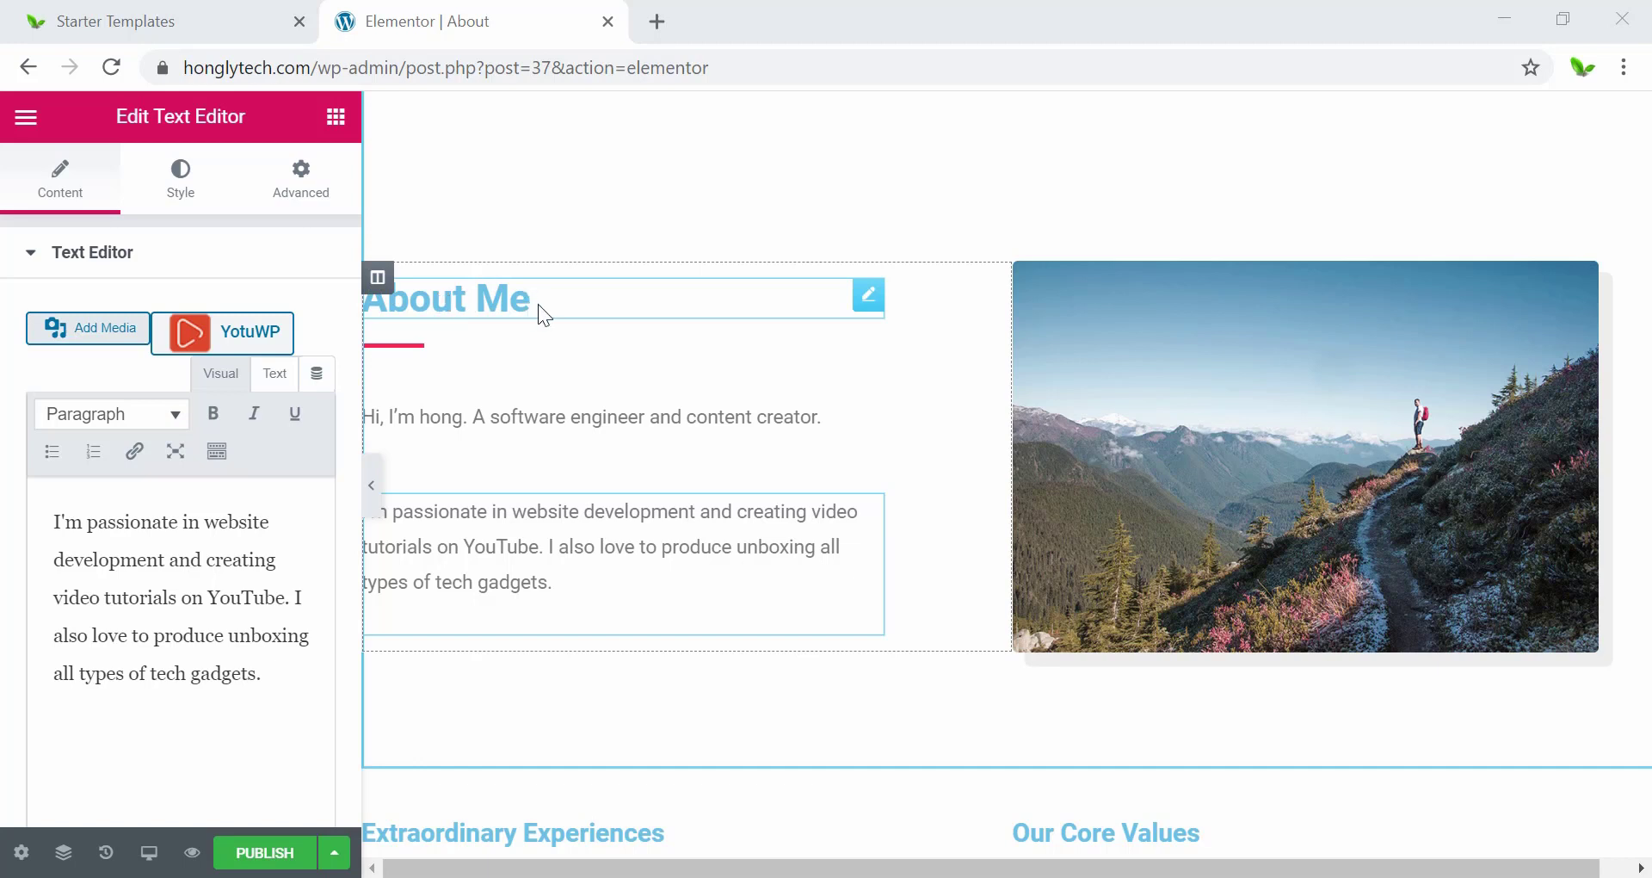
left_click(479, 427)
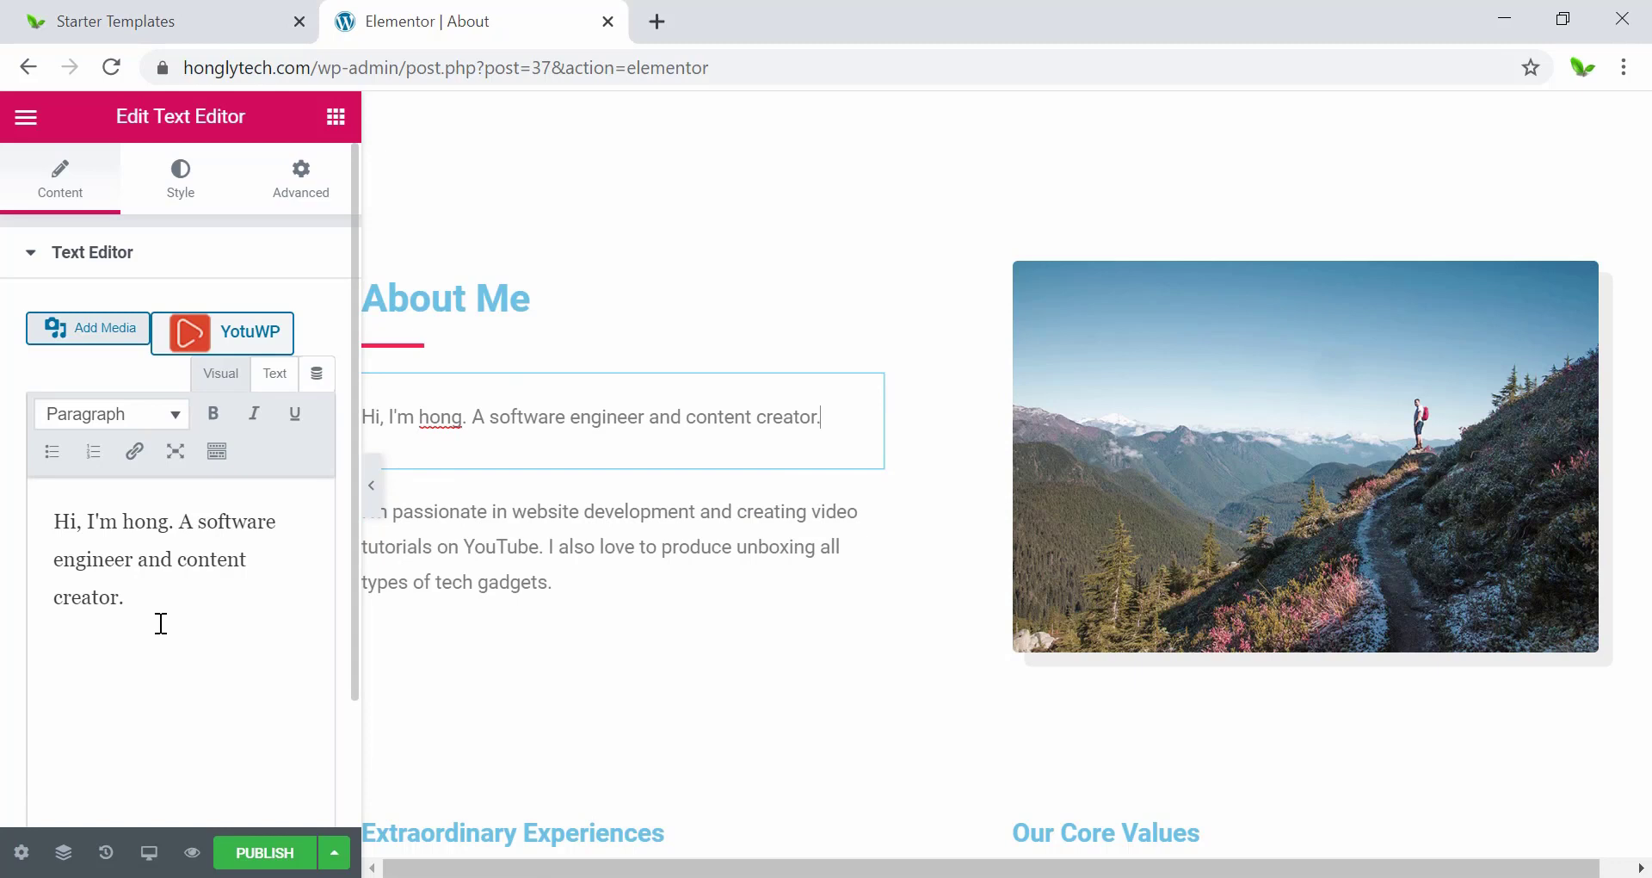
left_click(524, 545)
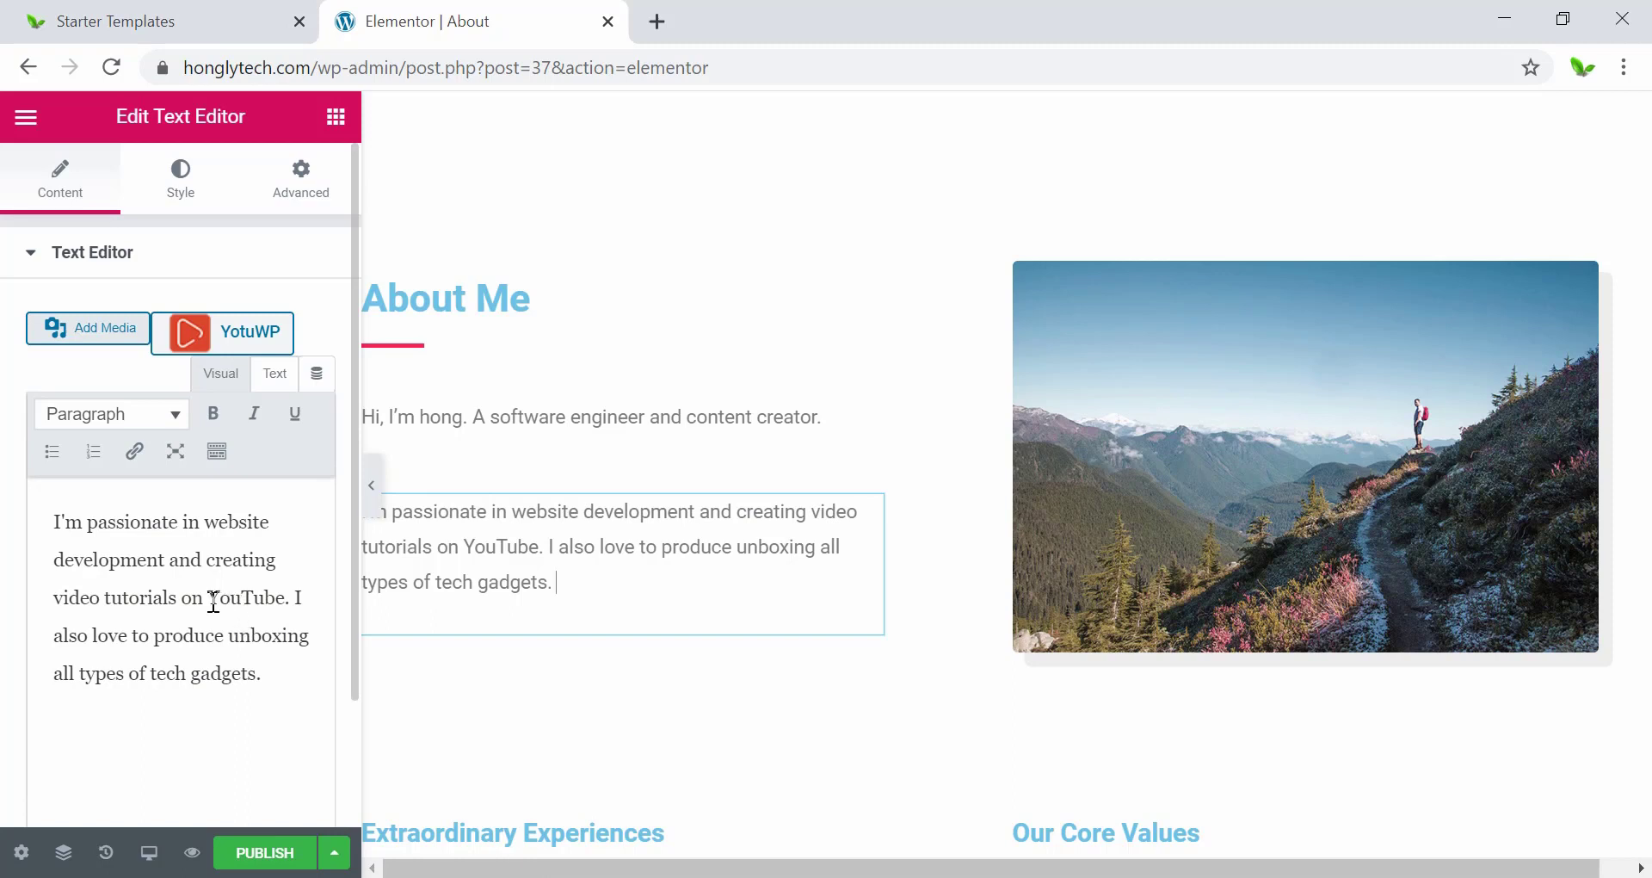
left_click_drag(209, 601, 285, 599)
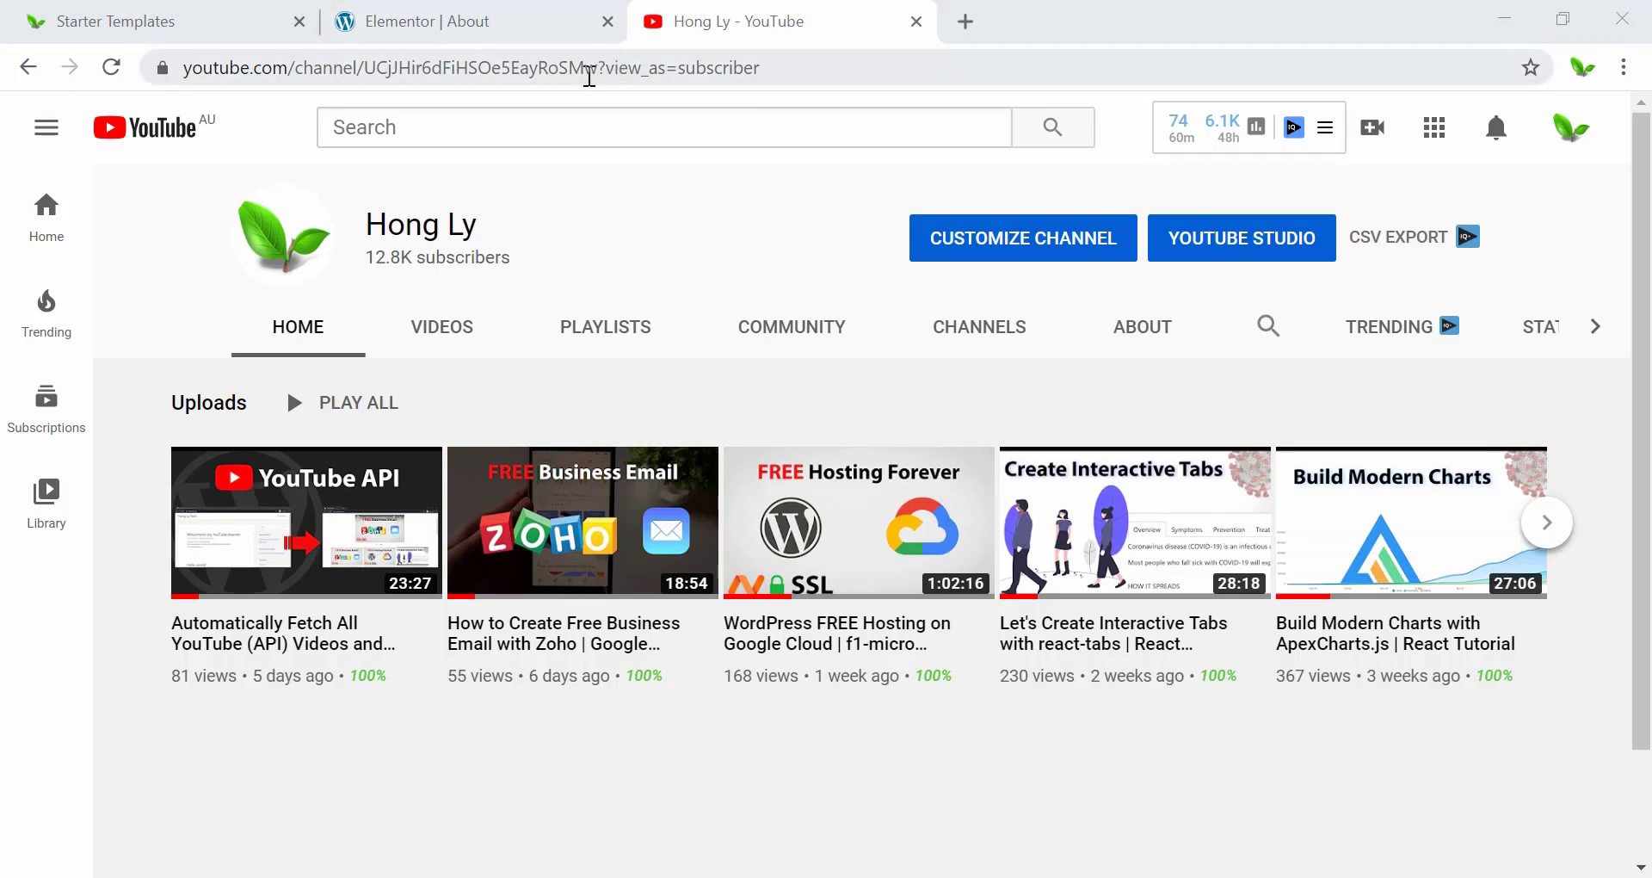
Link the word YouTube to the copied channel URL, set to open in a new tab.
left_click_drag(600, 72, 177, 69)
key("ctrl+c")
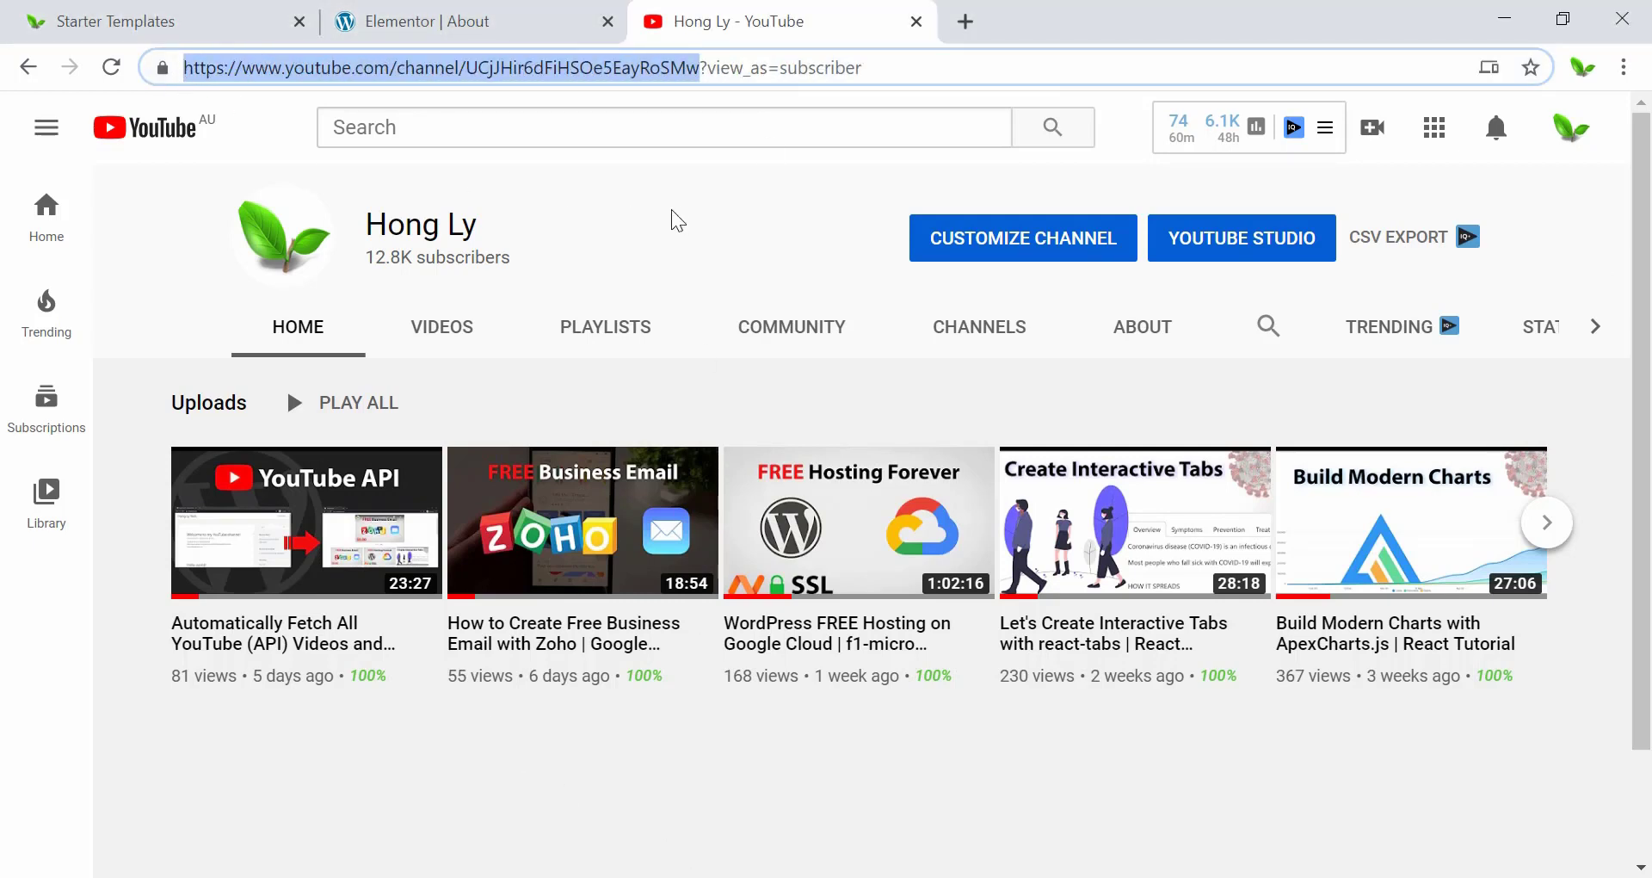
left_click(504, 18)
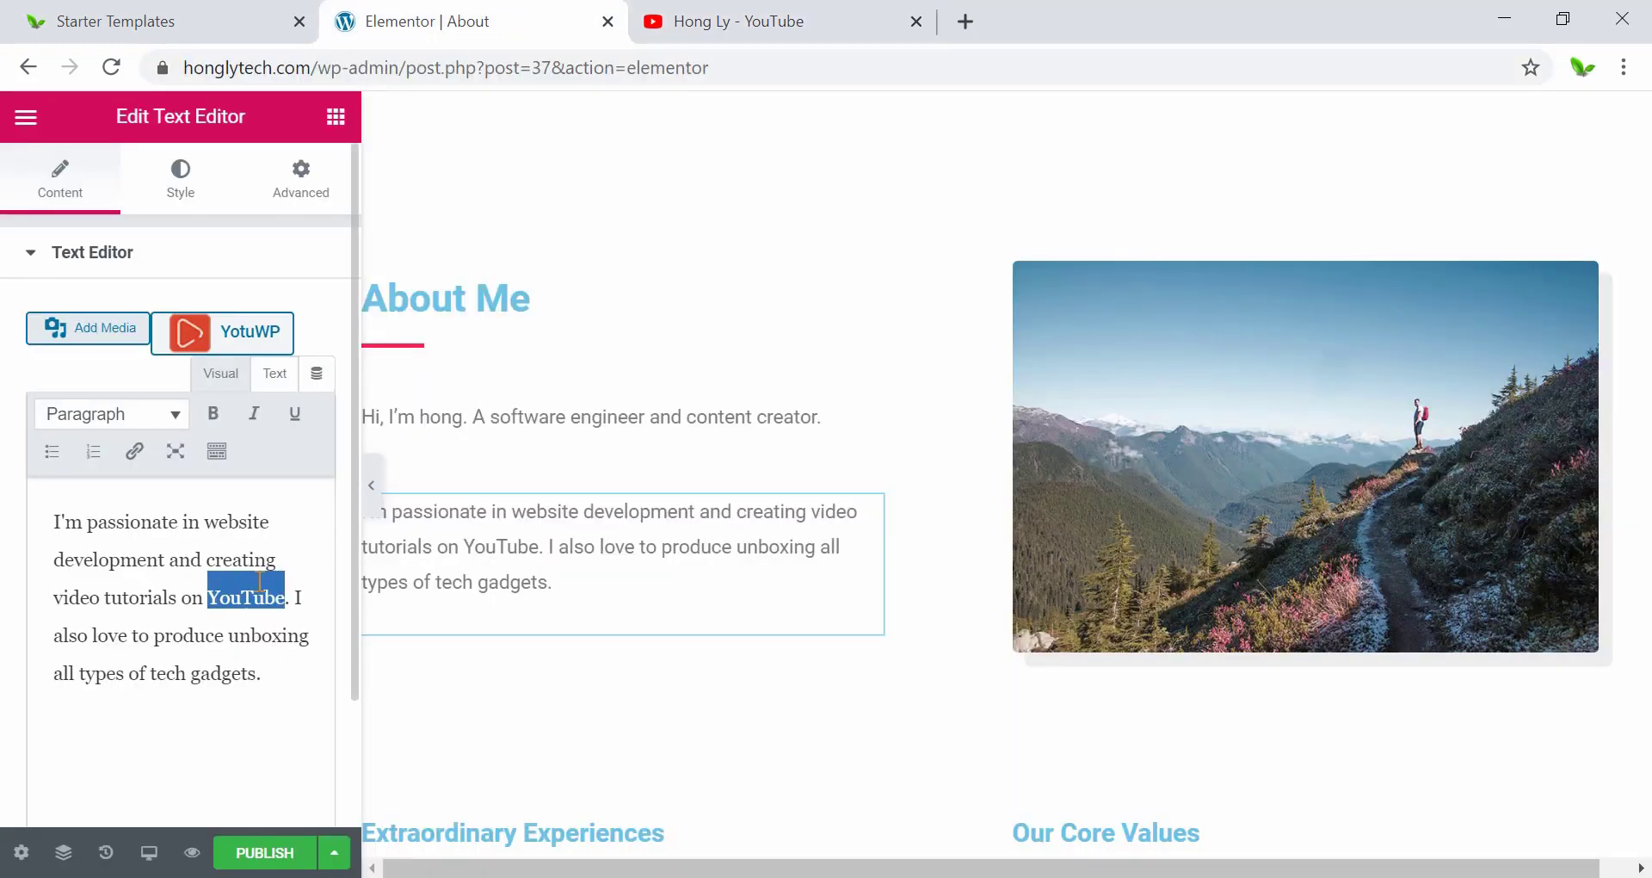
left_click(136, 464)
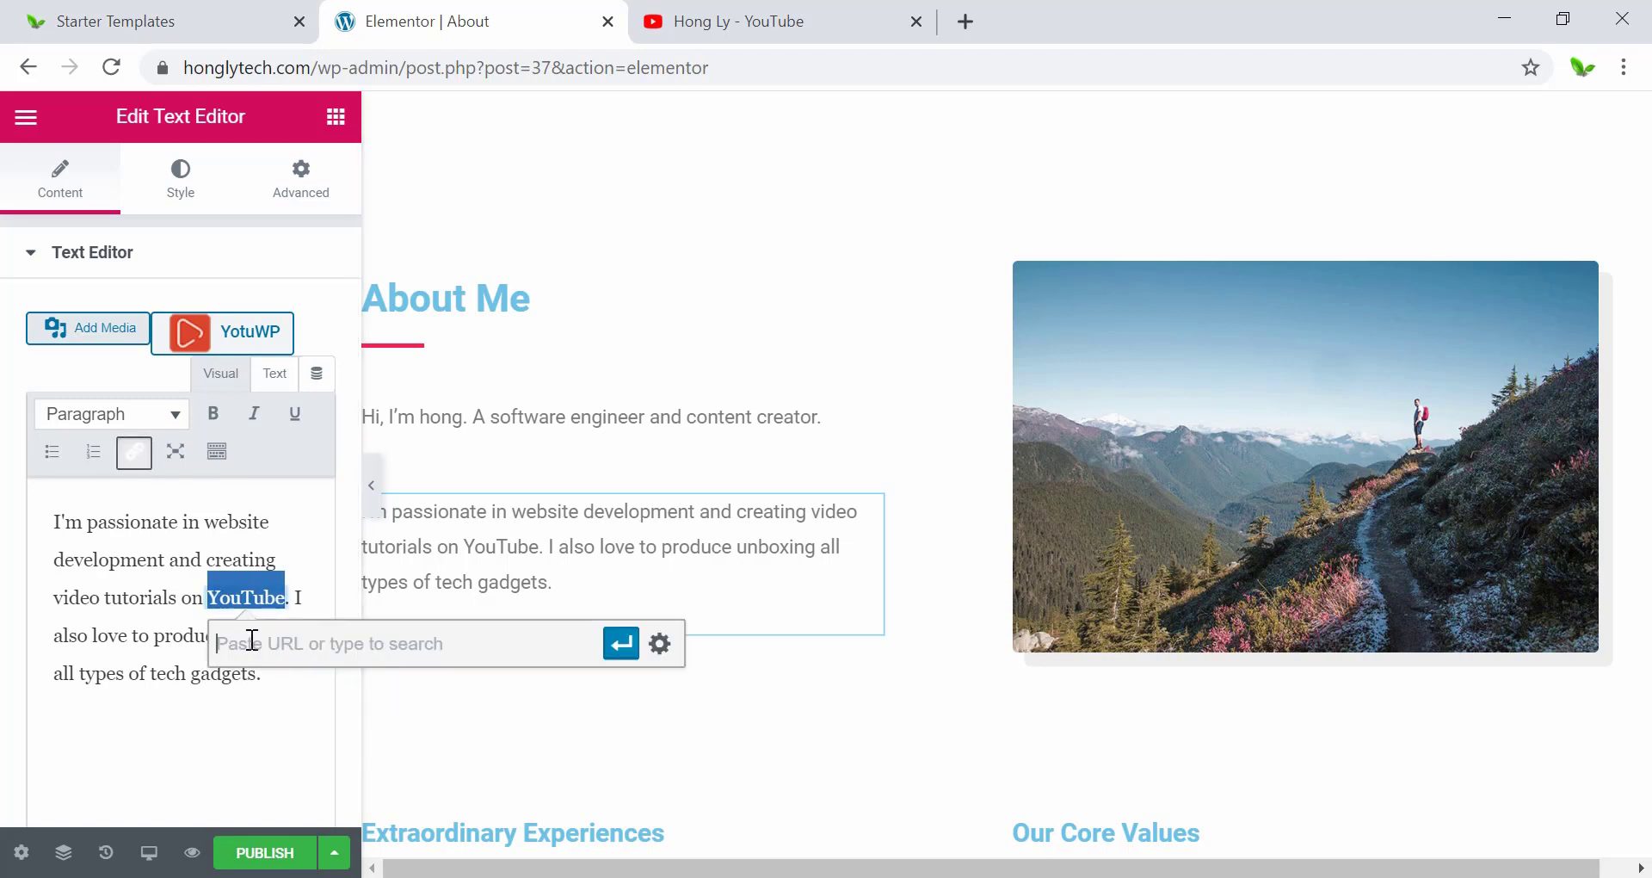
key("ctrl+v")
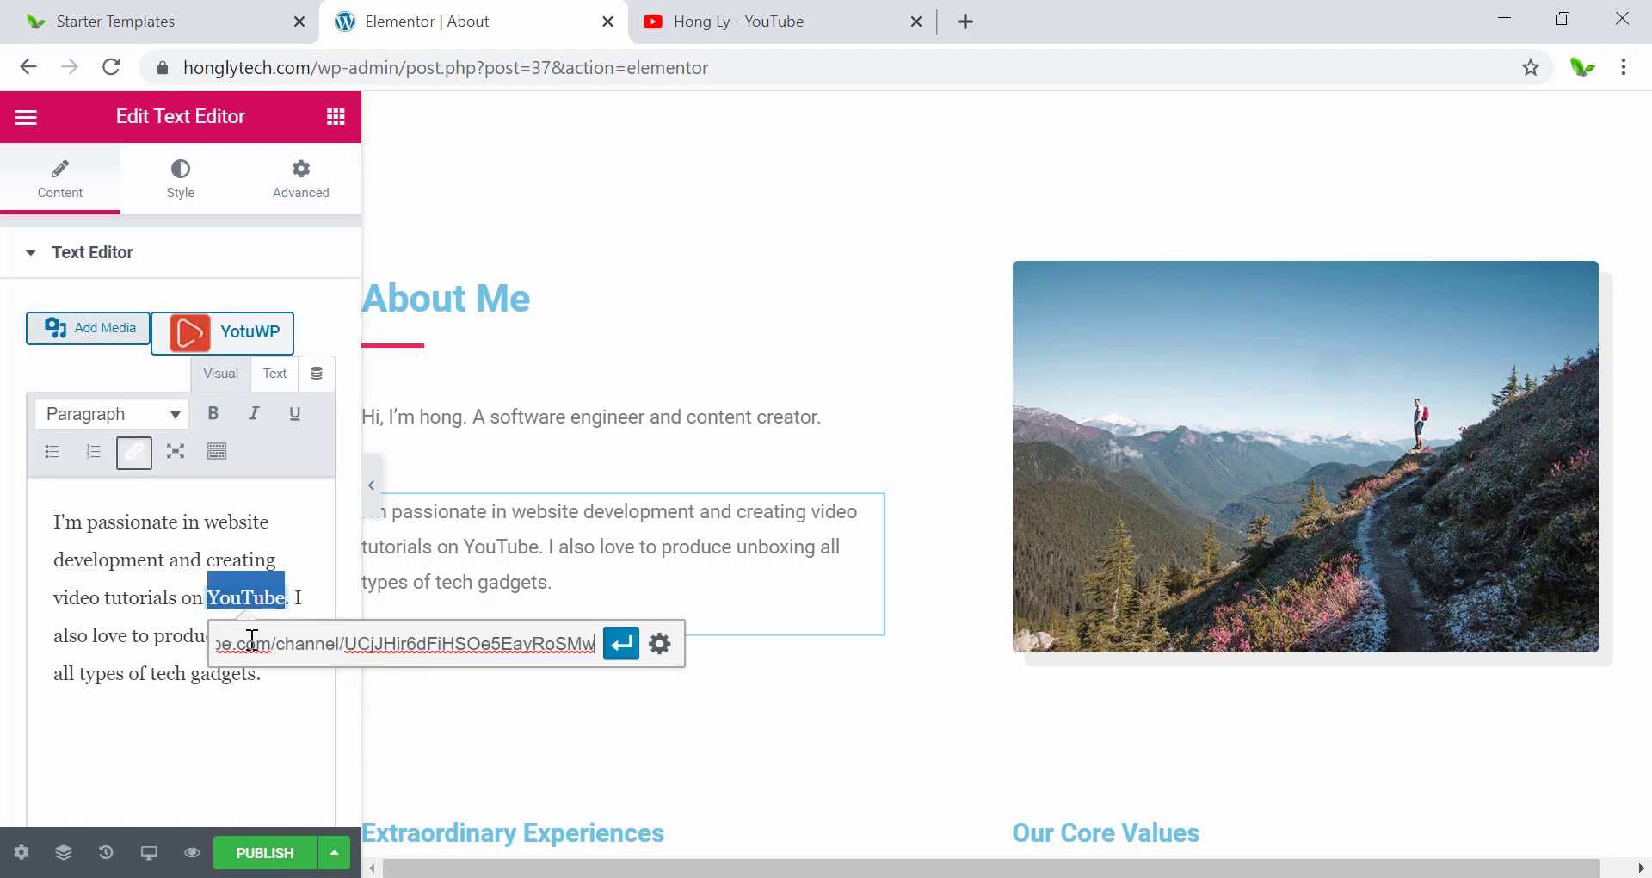
left_click(660, 643)
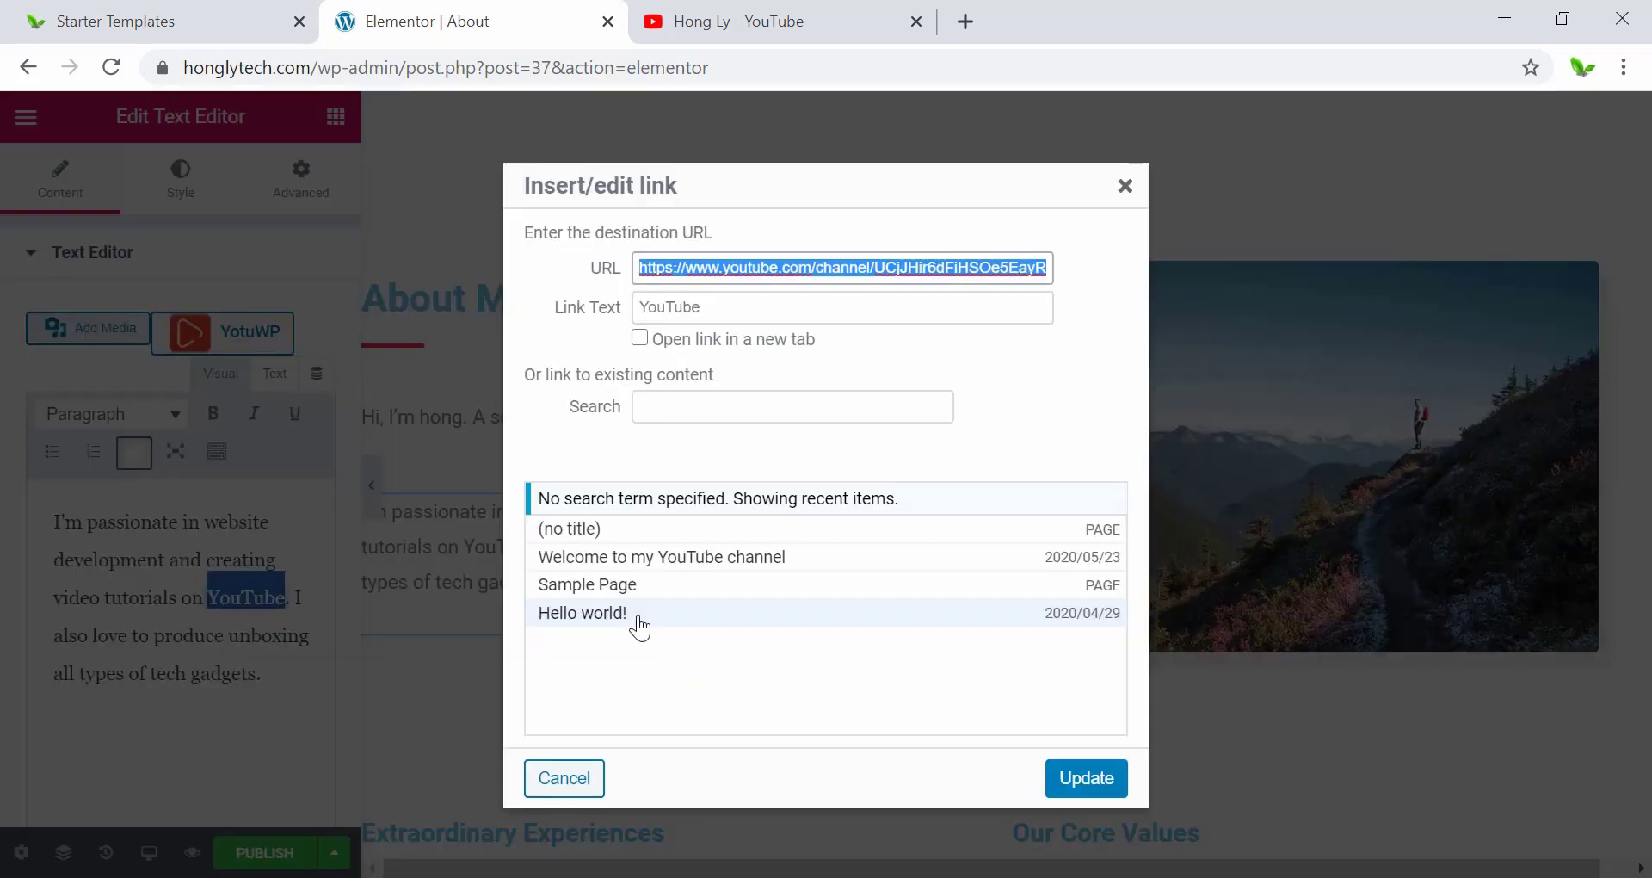
left_click(639, 337)
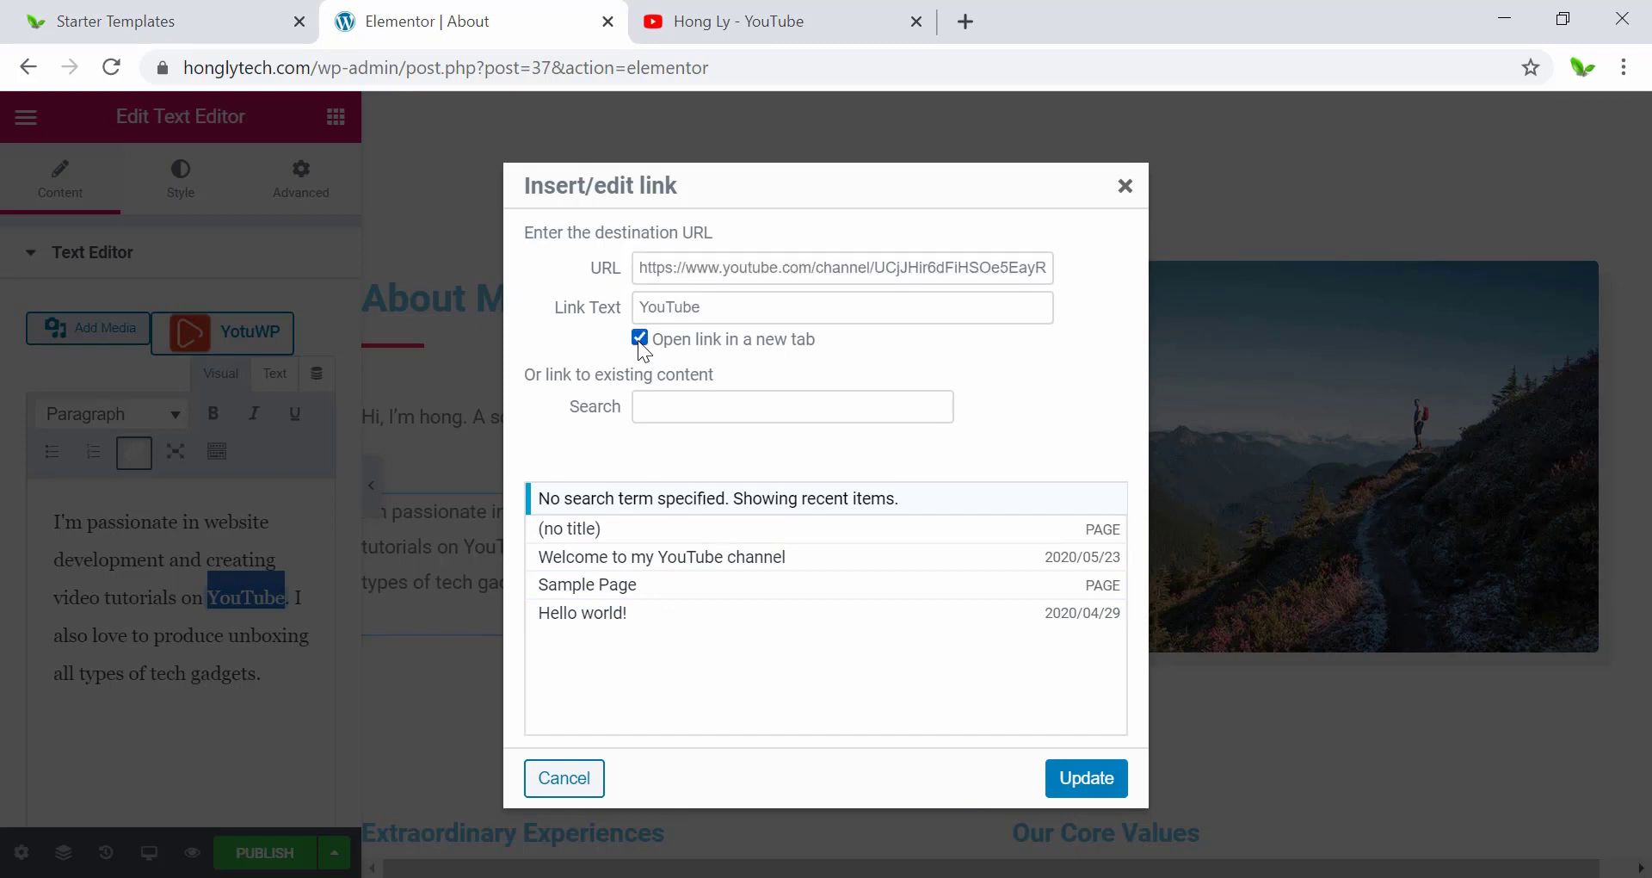
left_click(1086, 779)
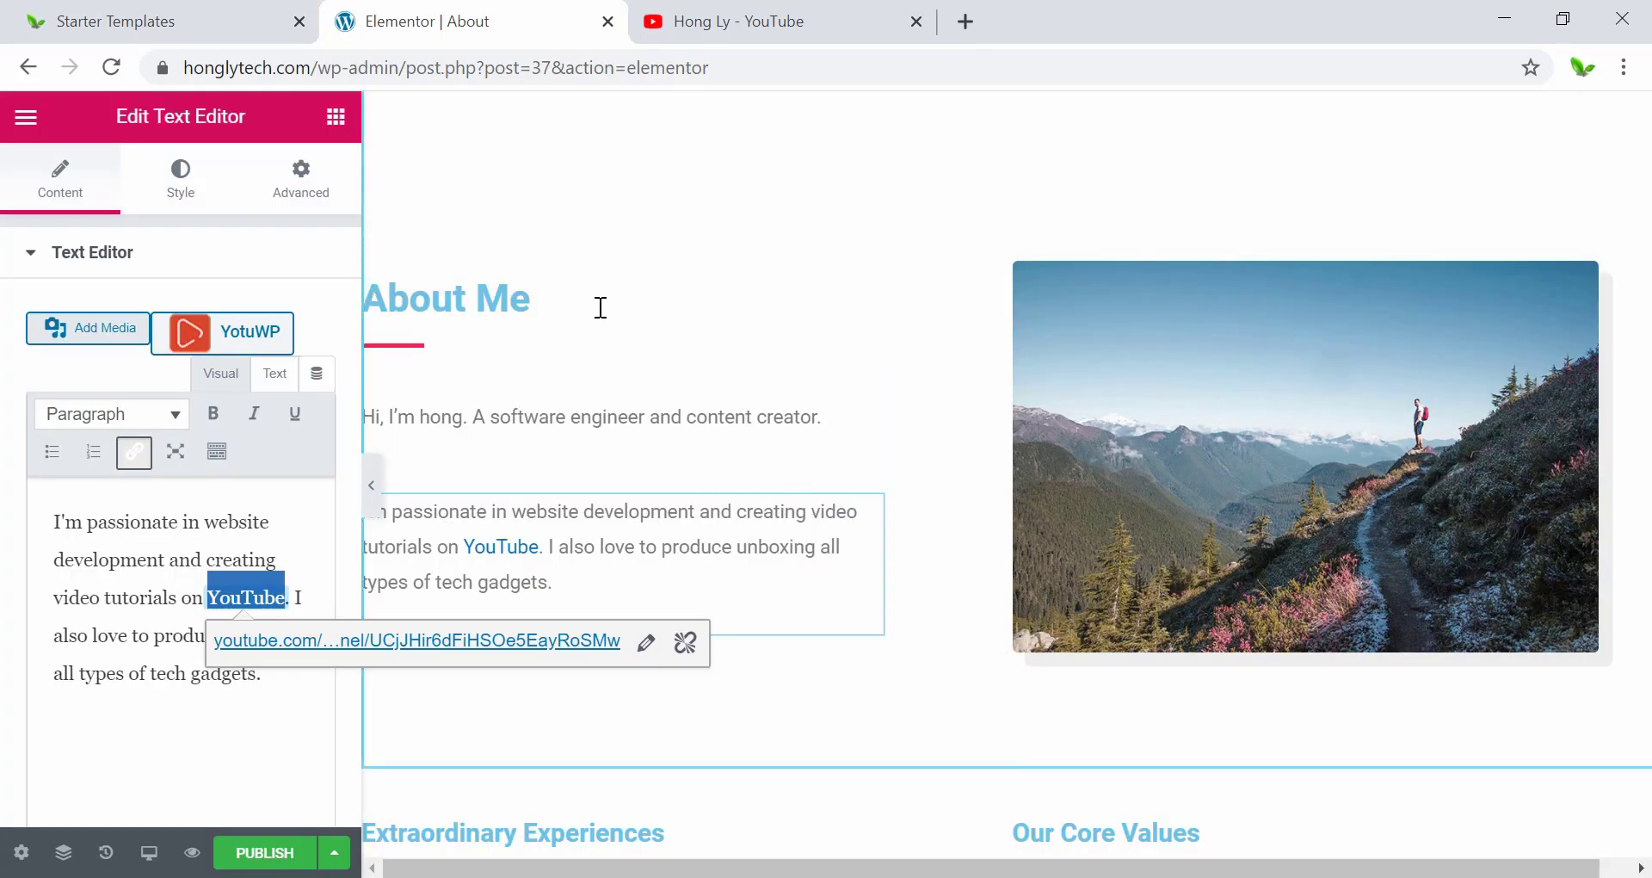
left_click(140, 595)
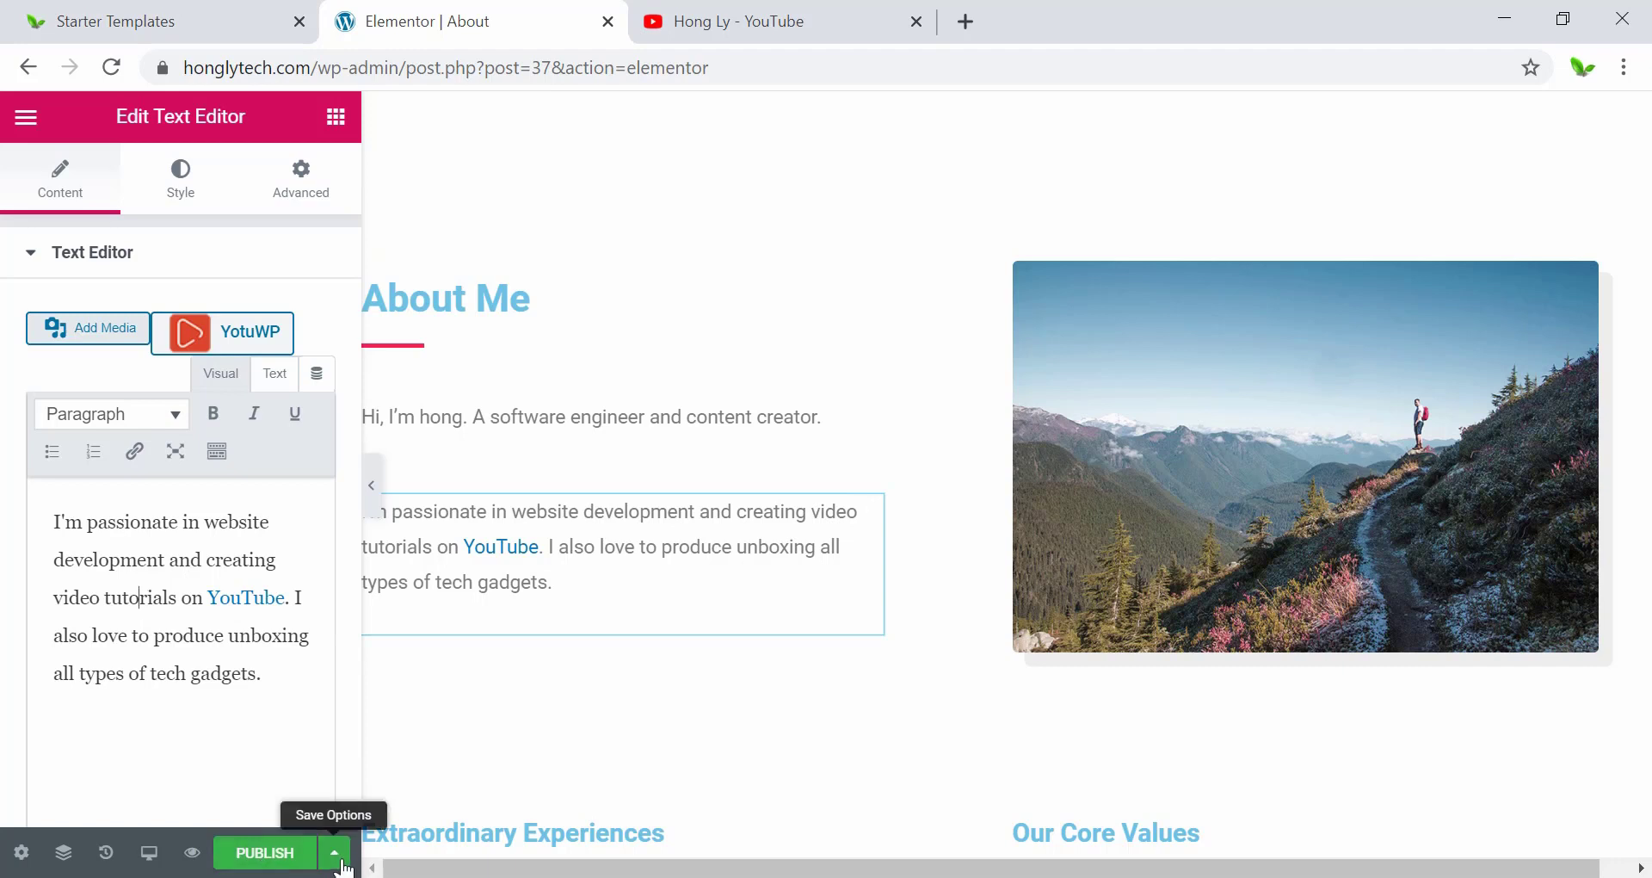
Preview the unsaved changes, follow the About Me YouTube link, then return to Elementor.
left_click(192, 858)
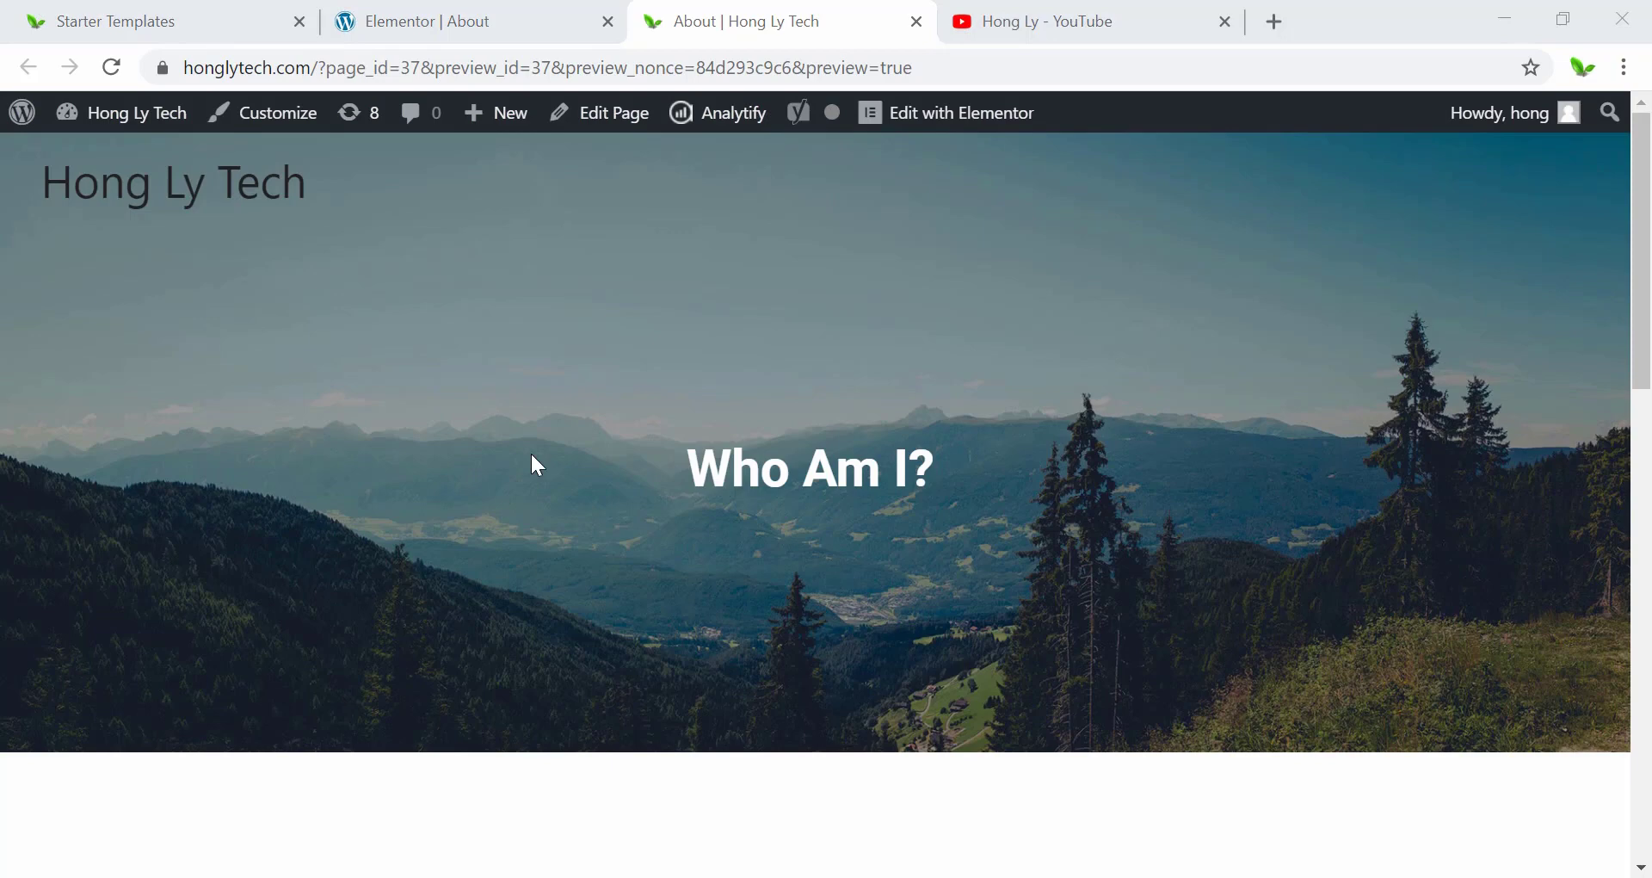
left_click_drag(689, 461, 809, 505)
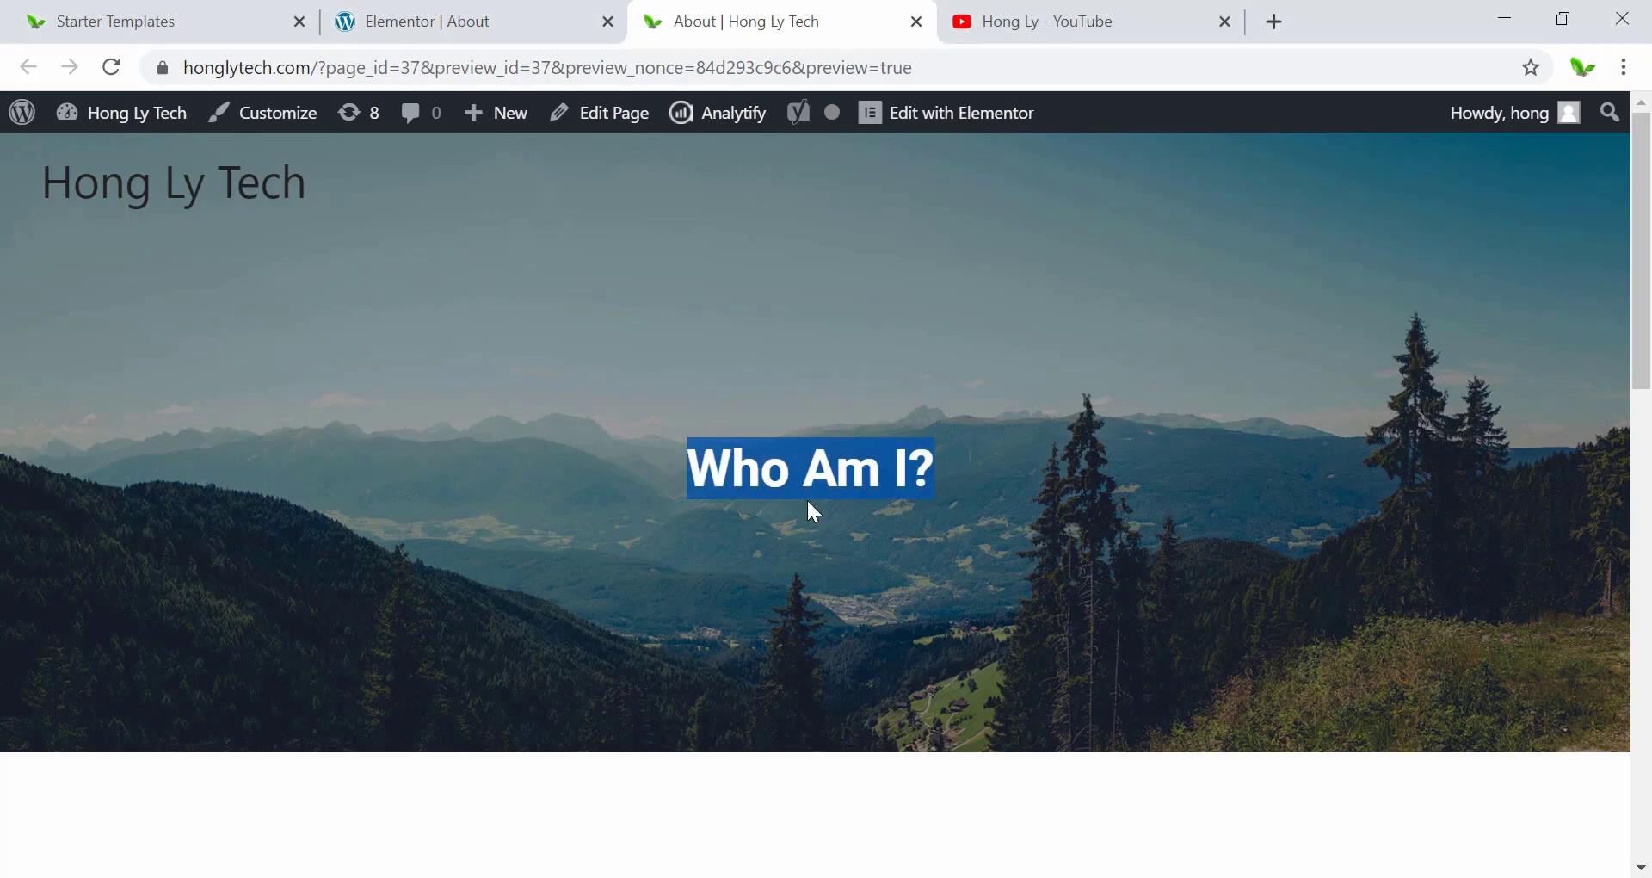
left_click(808, 503)
scroll(479, 542, "down", 8)
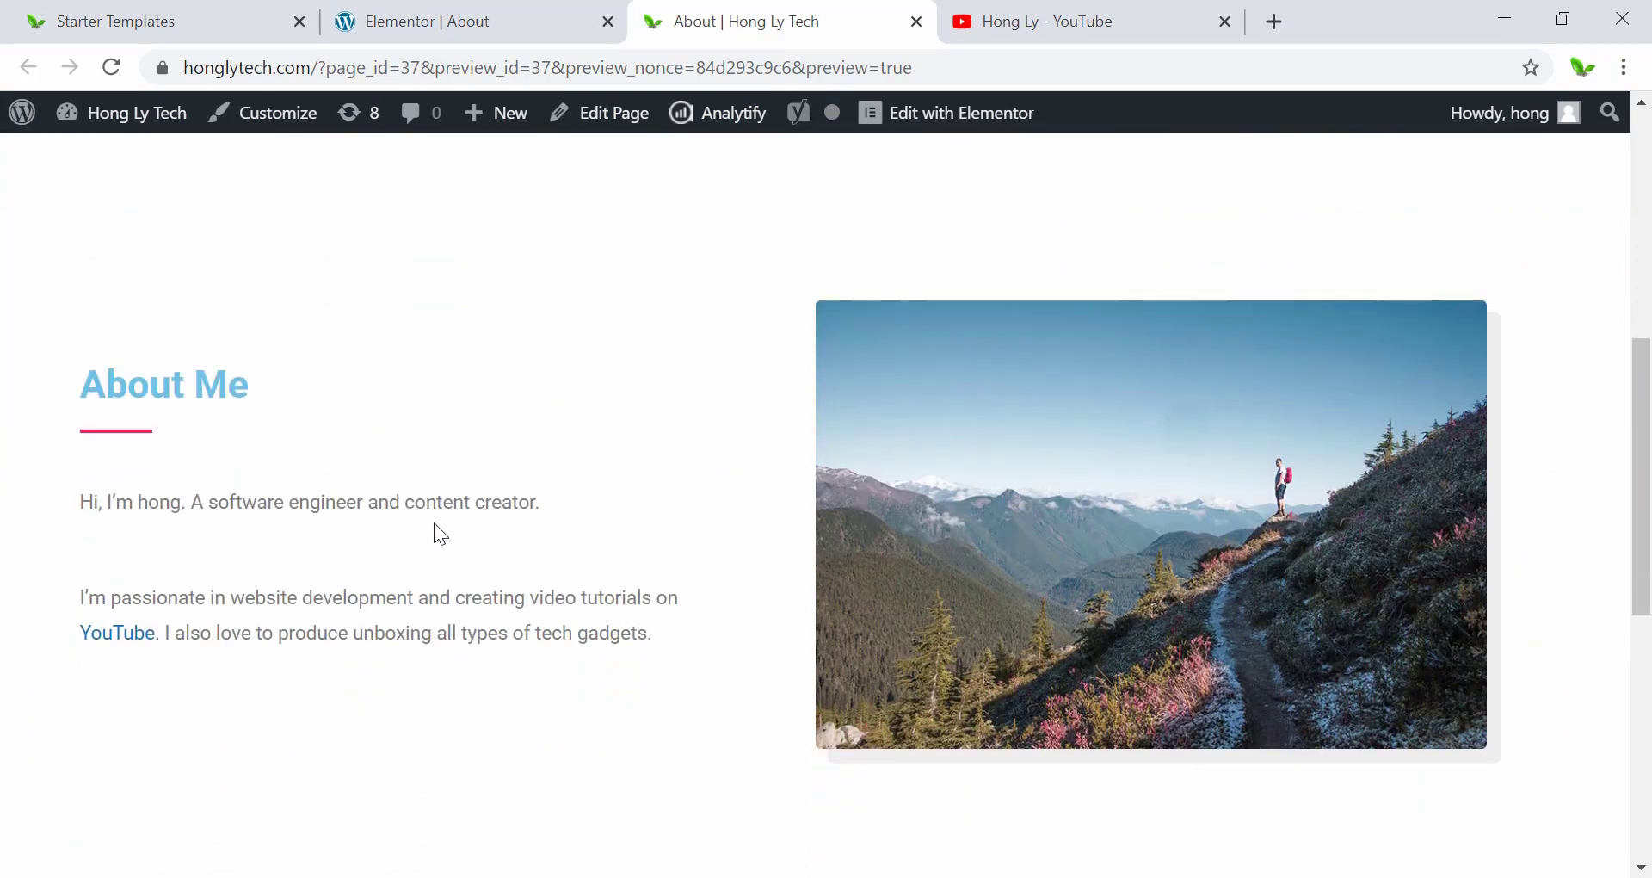
left_click(107, 644)
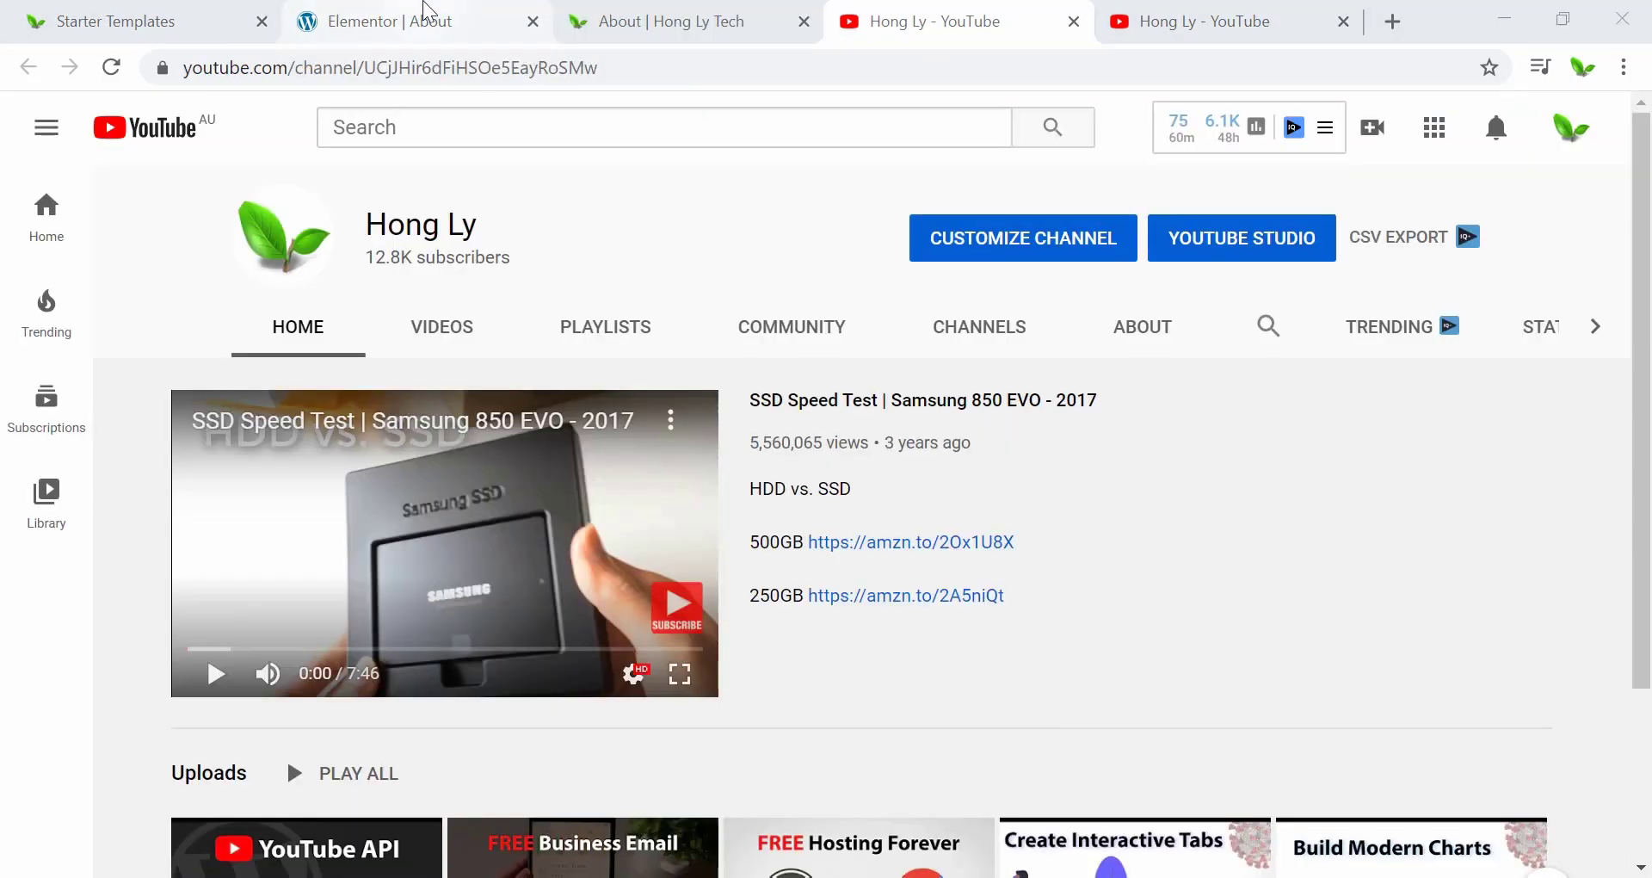
left_click(424, 19)
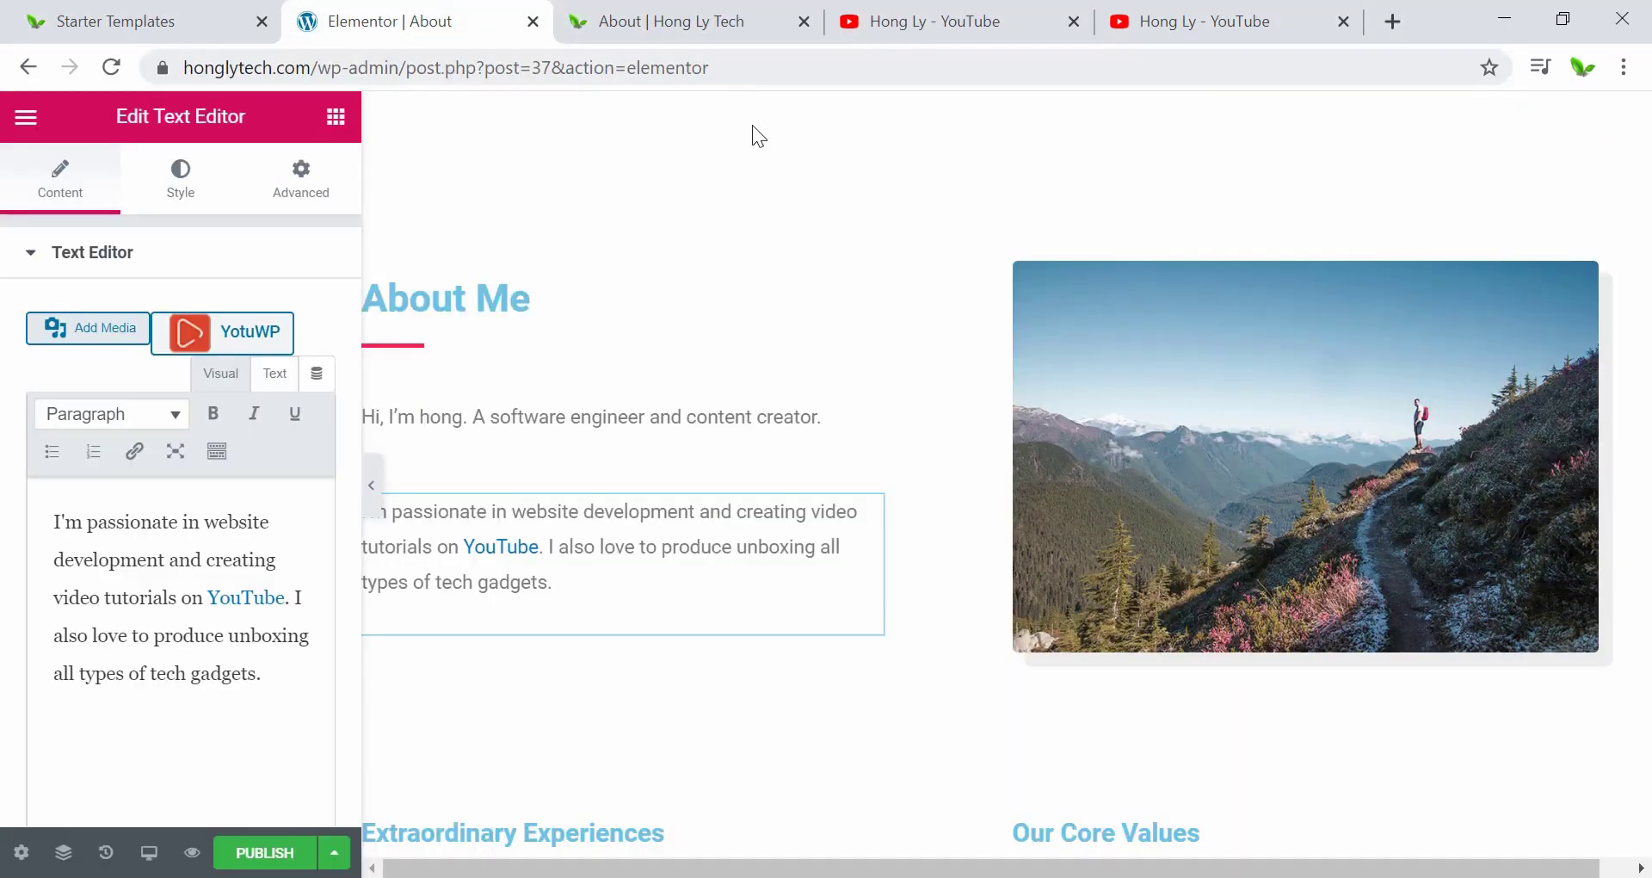
Edit the COVID-19 Live Now feature list items, leave the first item expanded, and update the page.
scroll(649, 530, "down", 6)
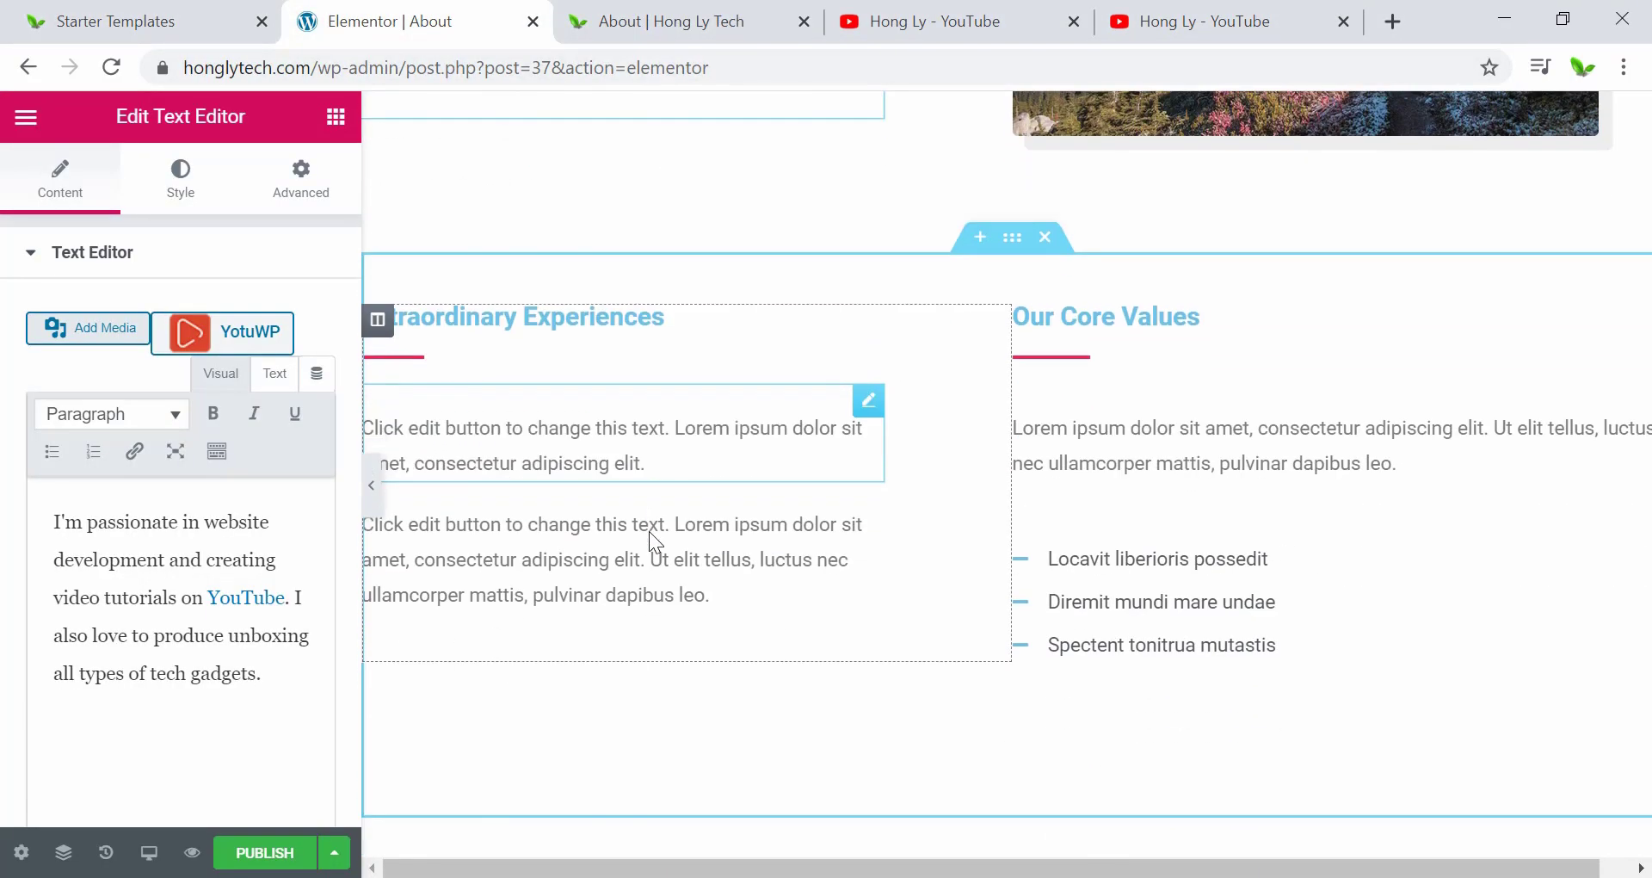
scroll(1192, 503, "down", 4)
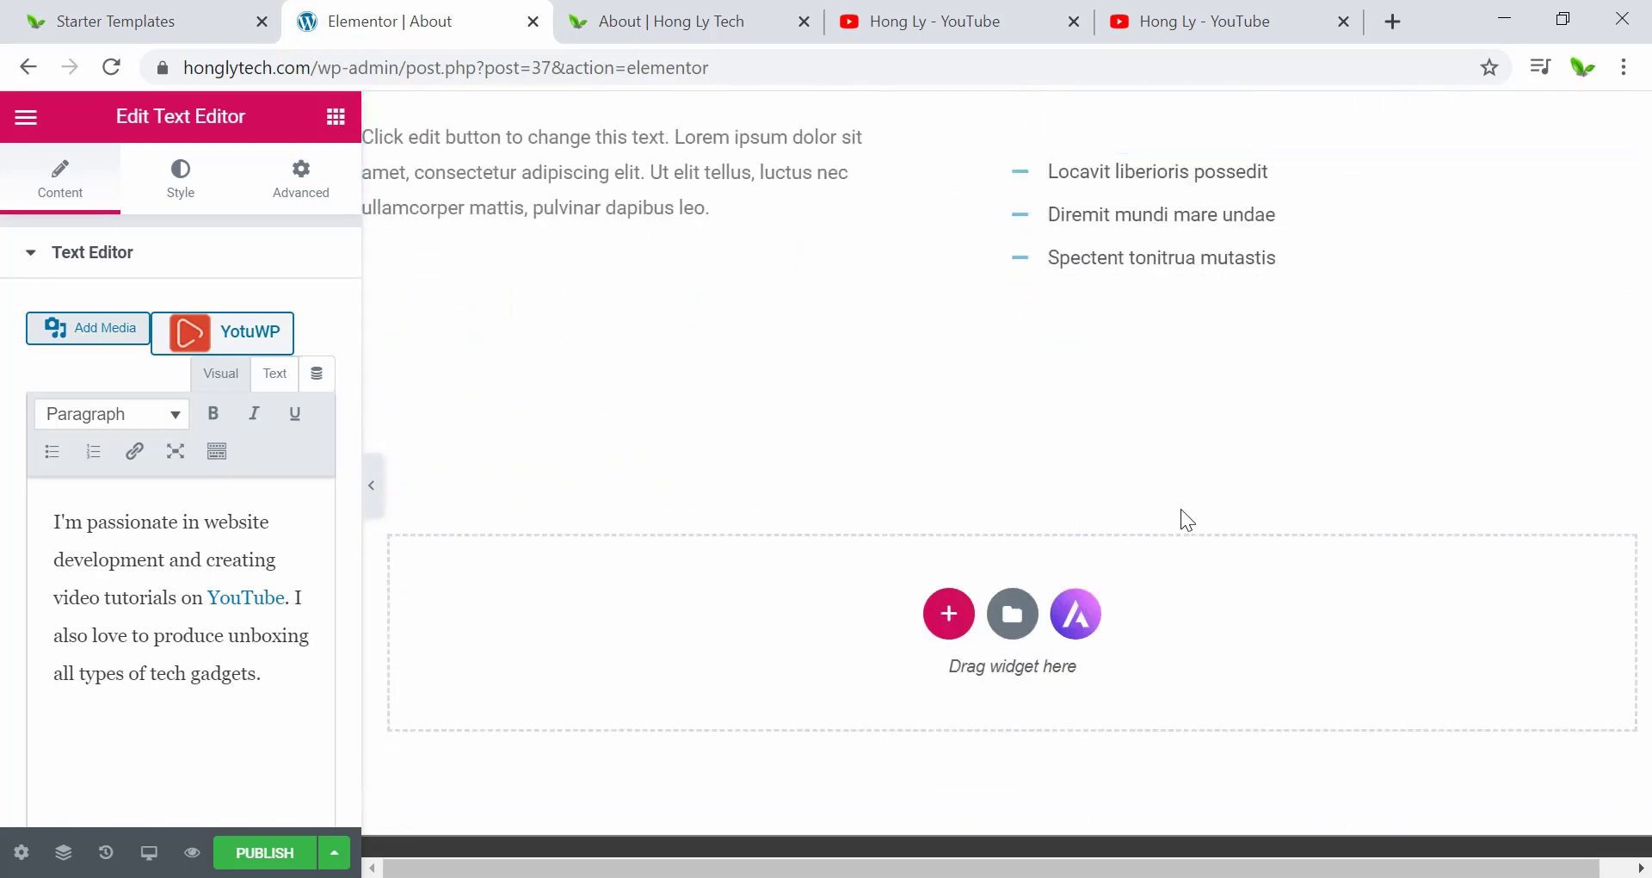
scroll(1181, 511, "up", 11)
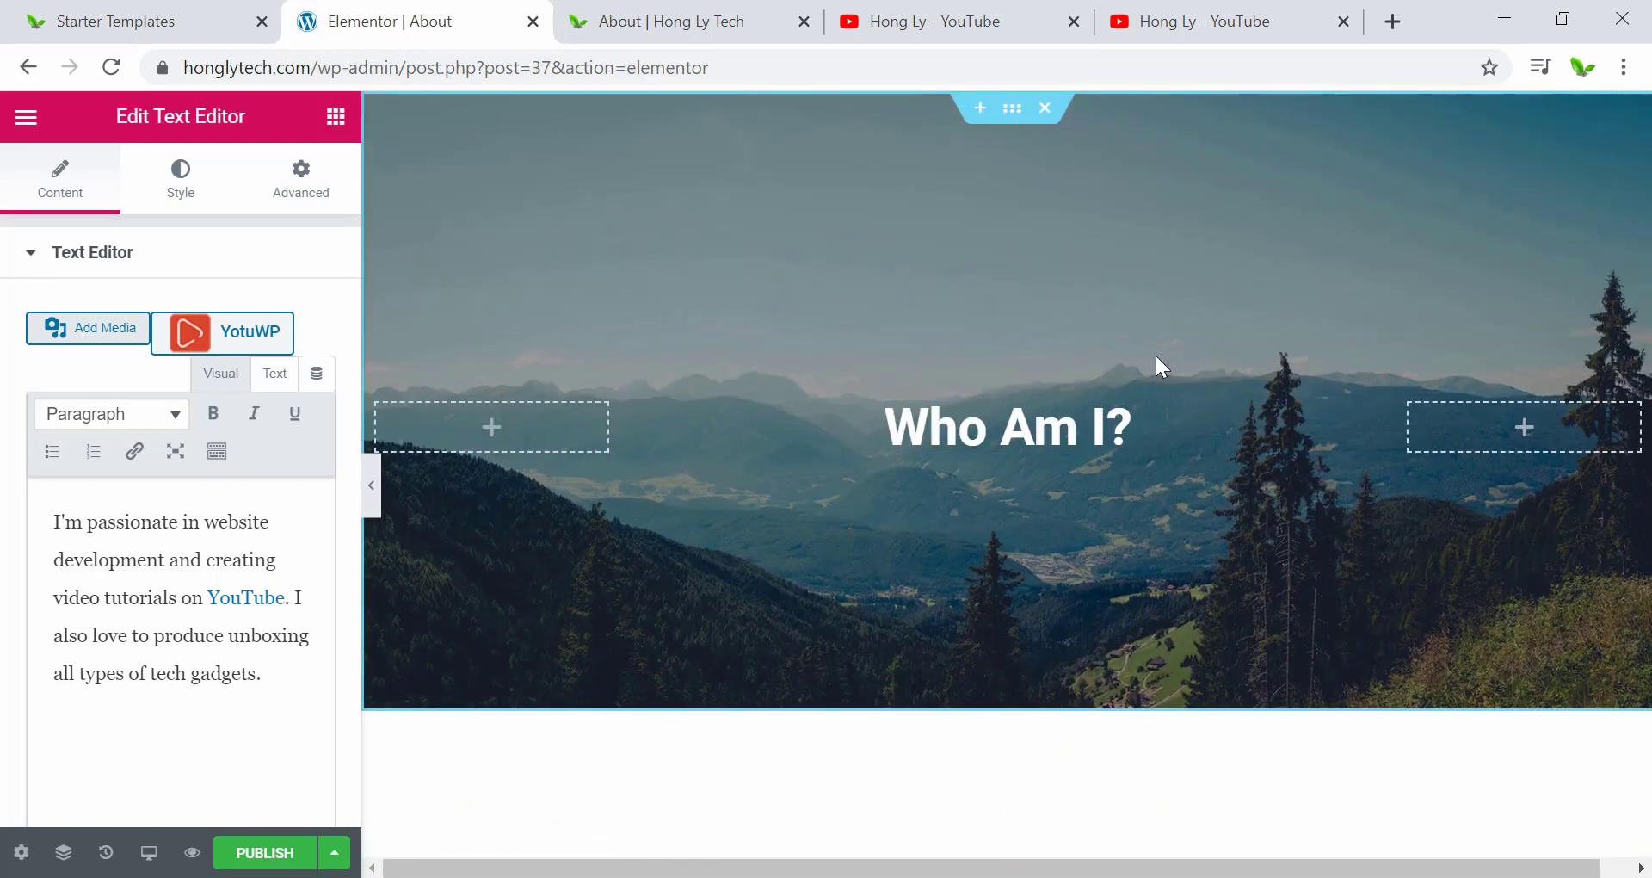
scroll(1154, 363, "down", 6)
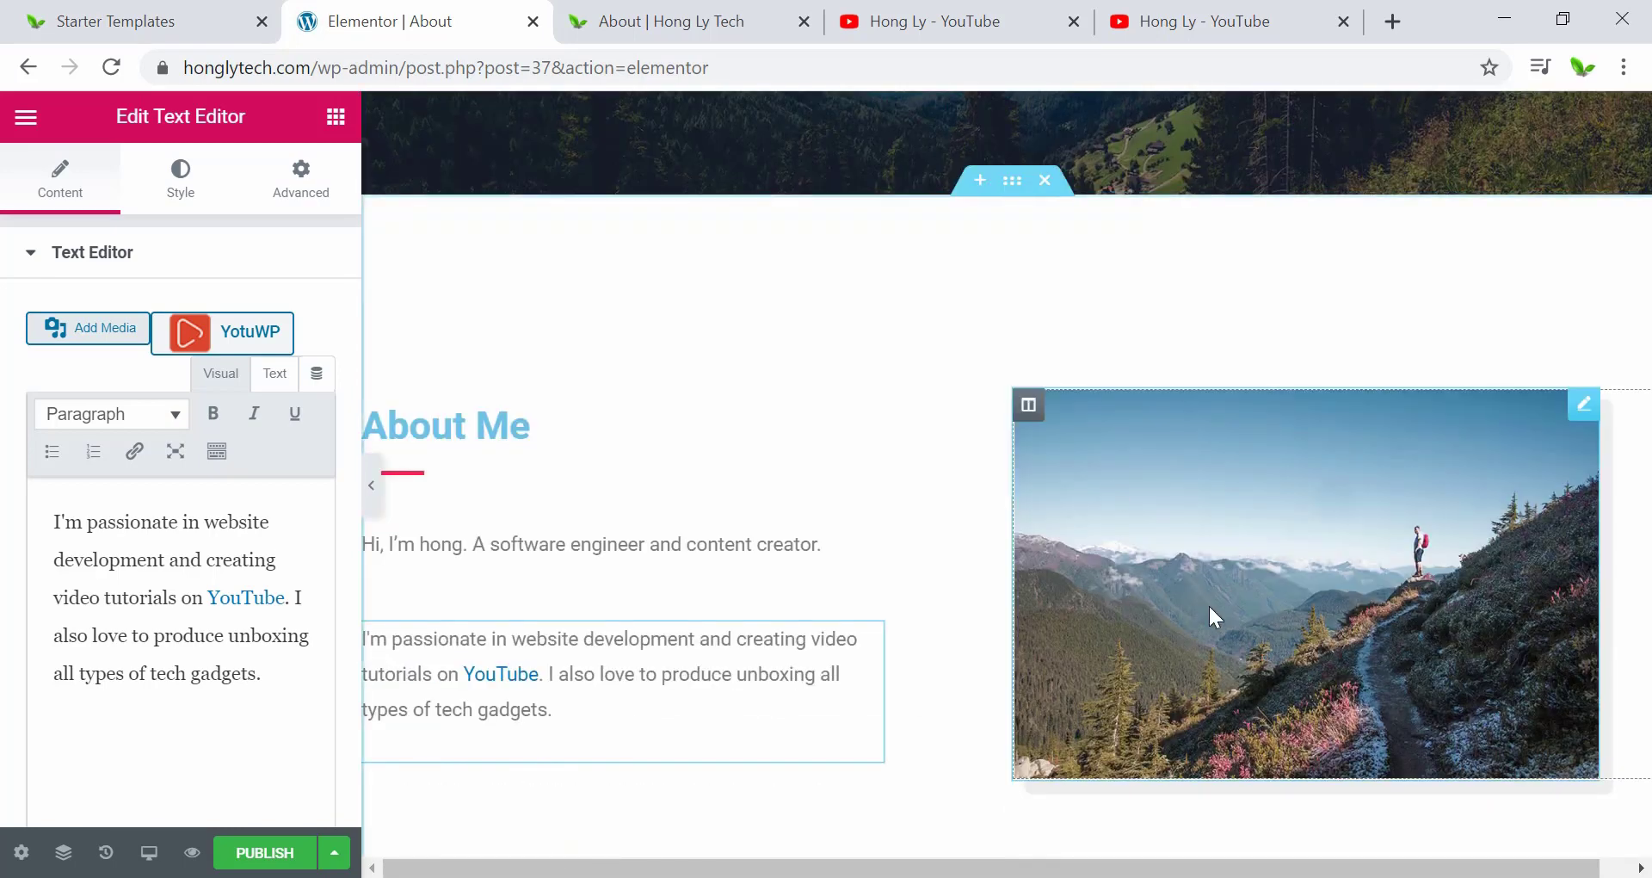
scroll(1214, 616, "down", 3)
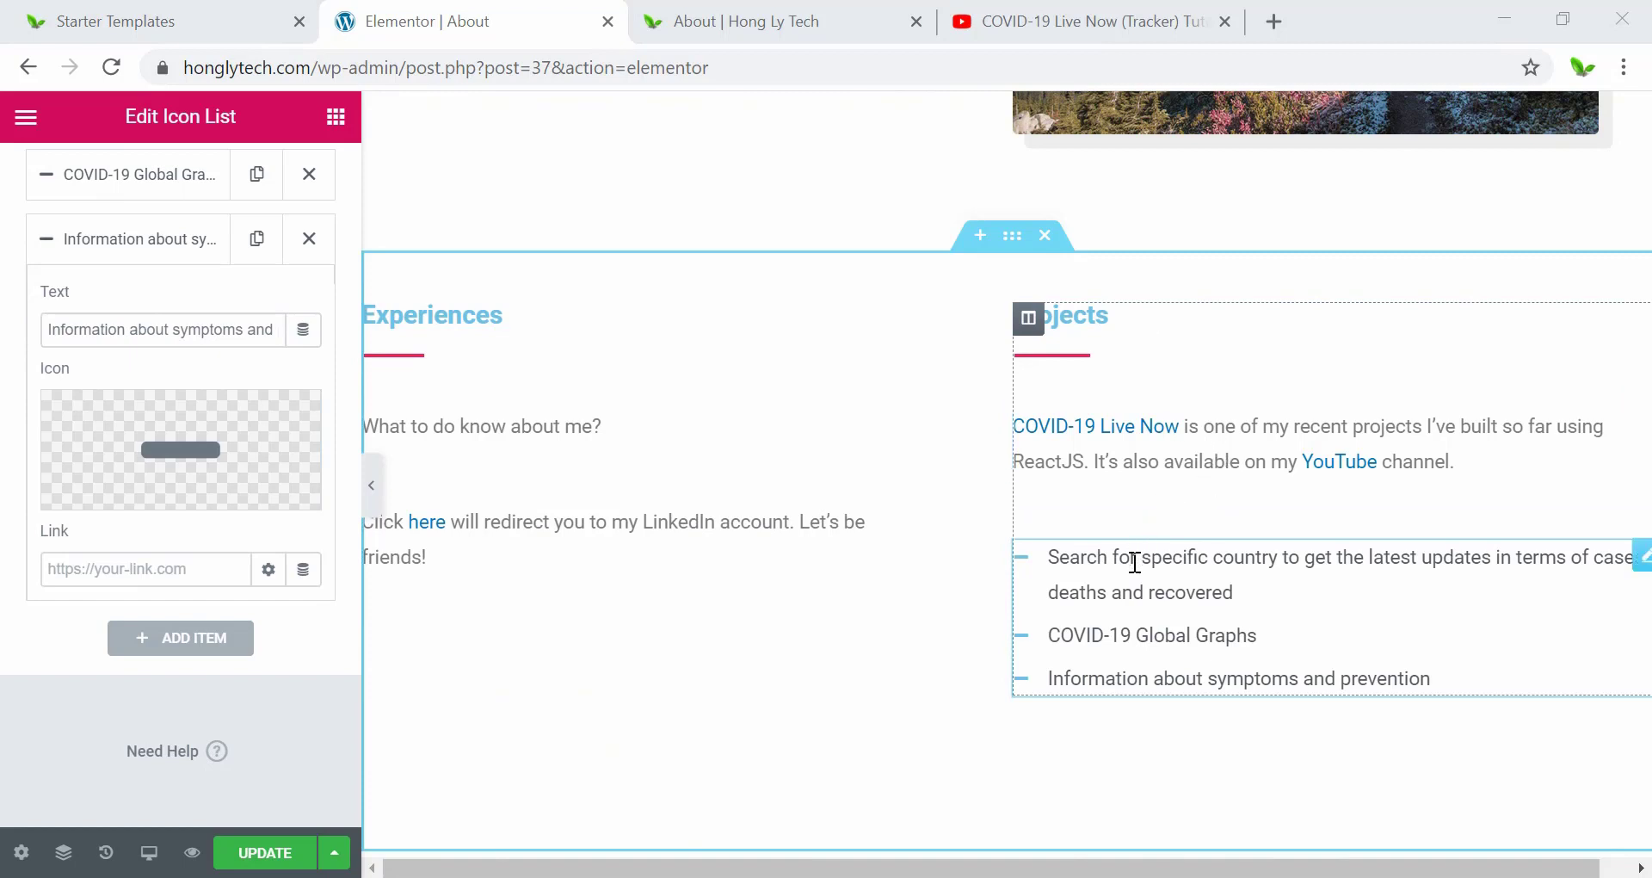
left_click(1232, 590)
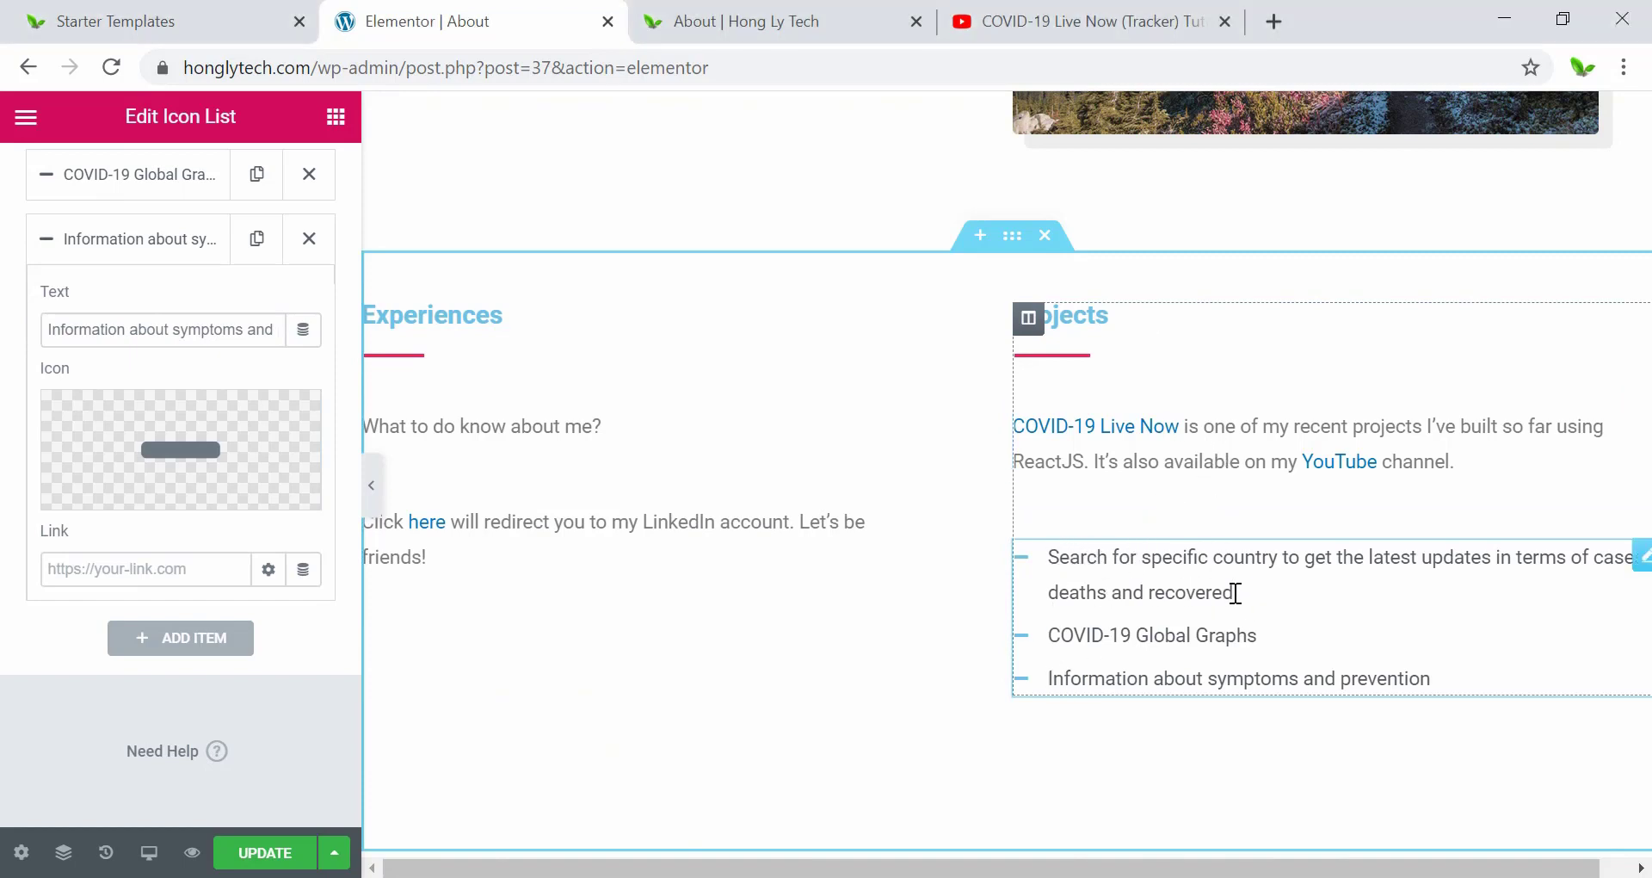
left_click(123, 248)
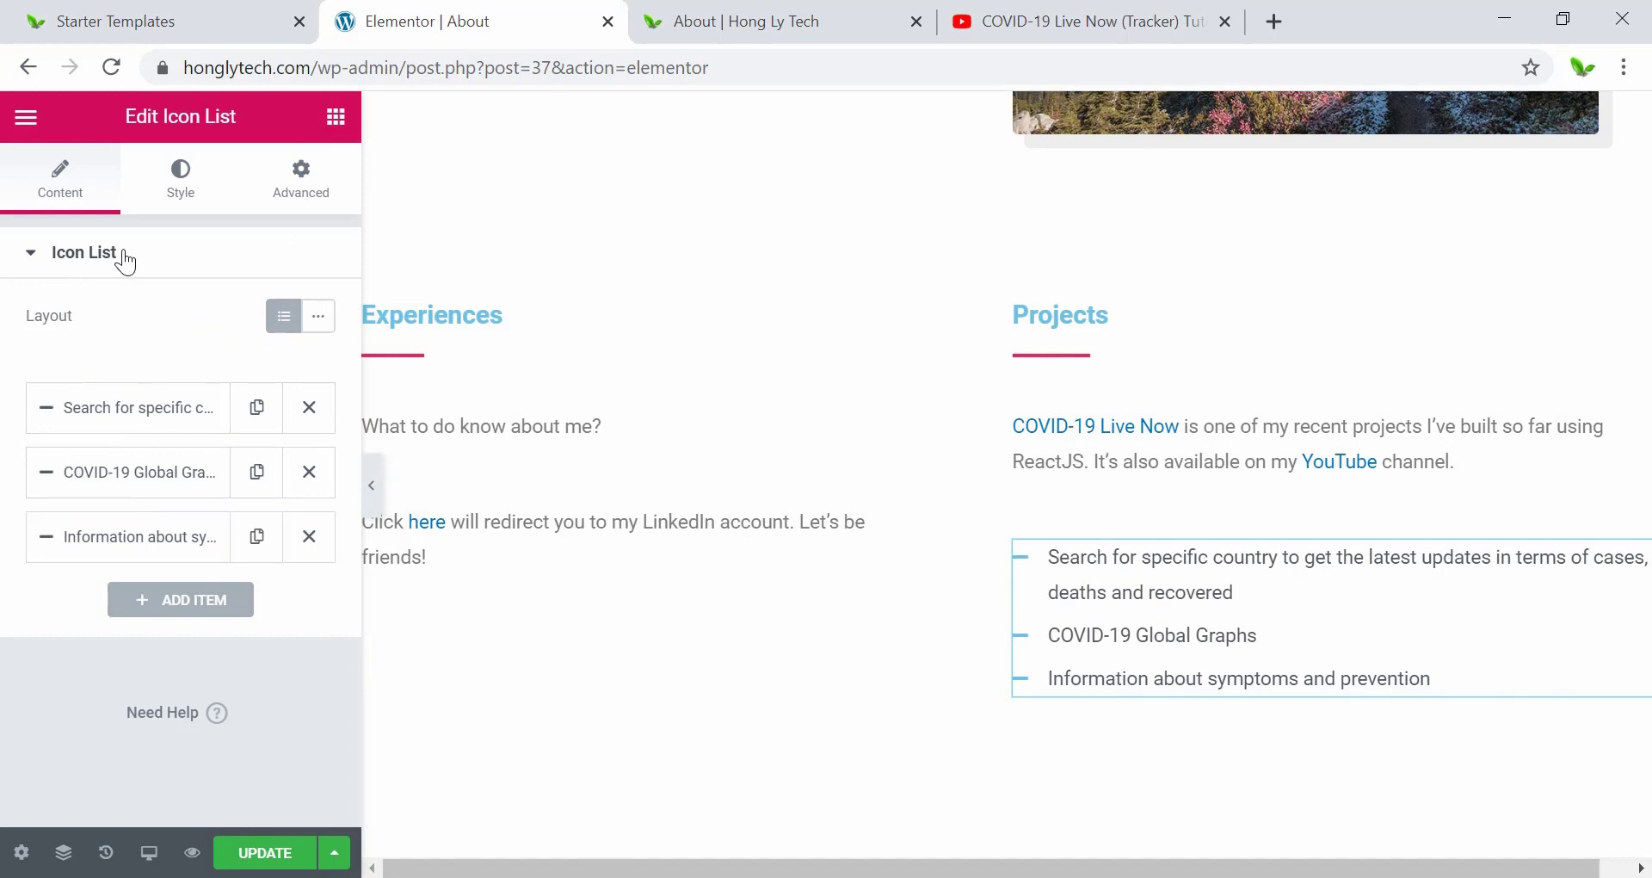
left_click(105, 413)
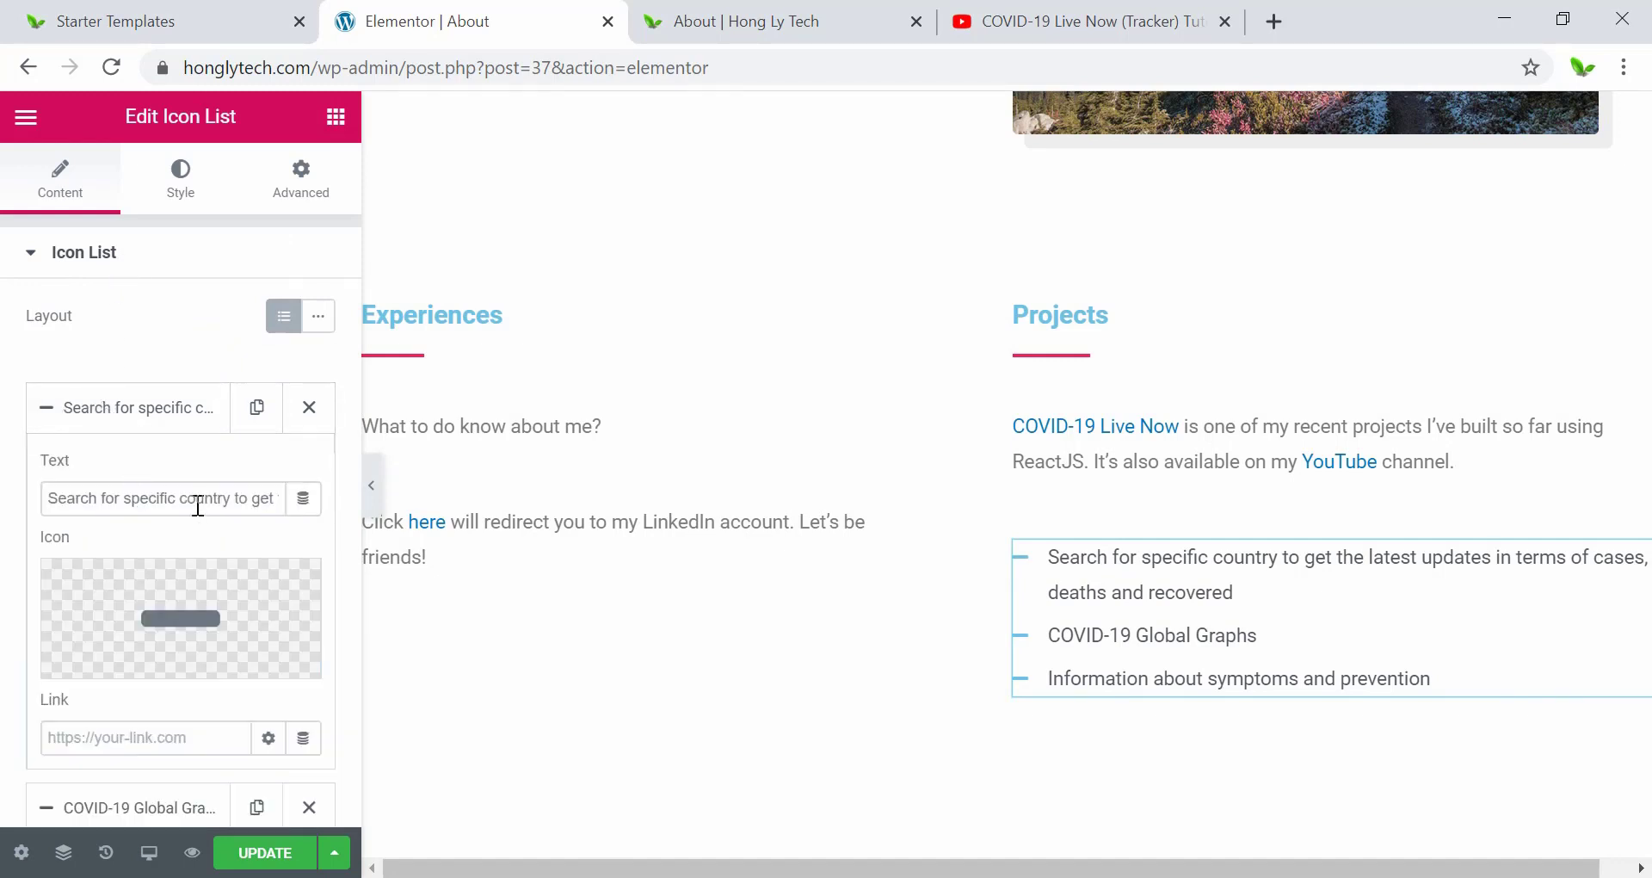
scroll(197, 505, "down", 3)
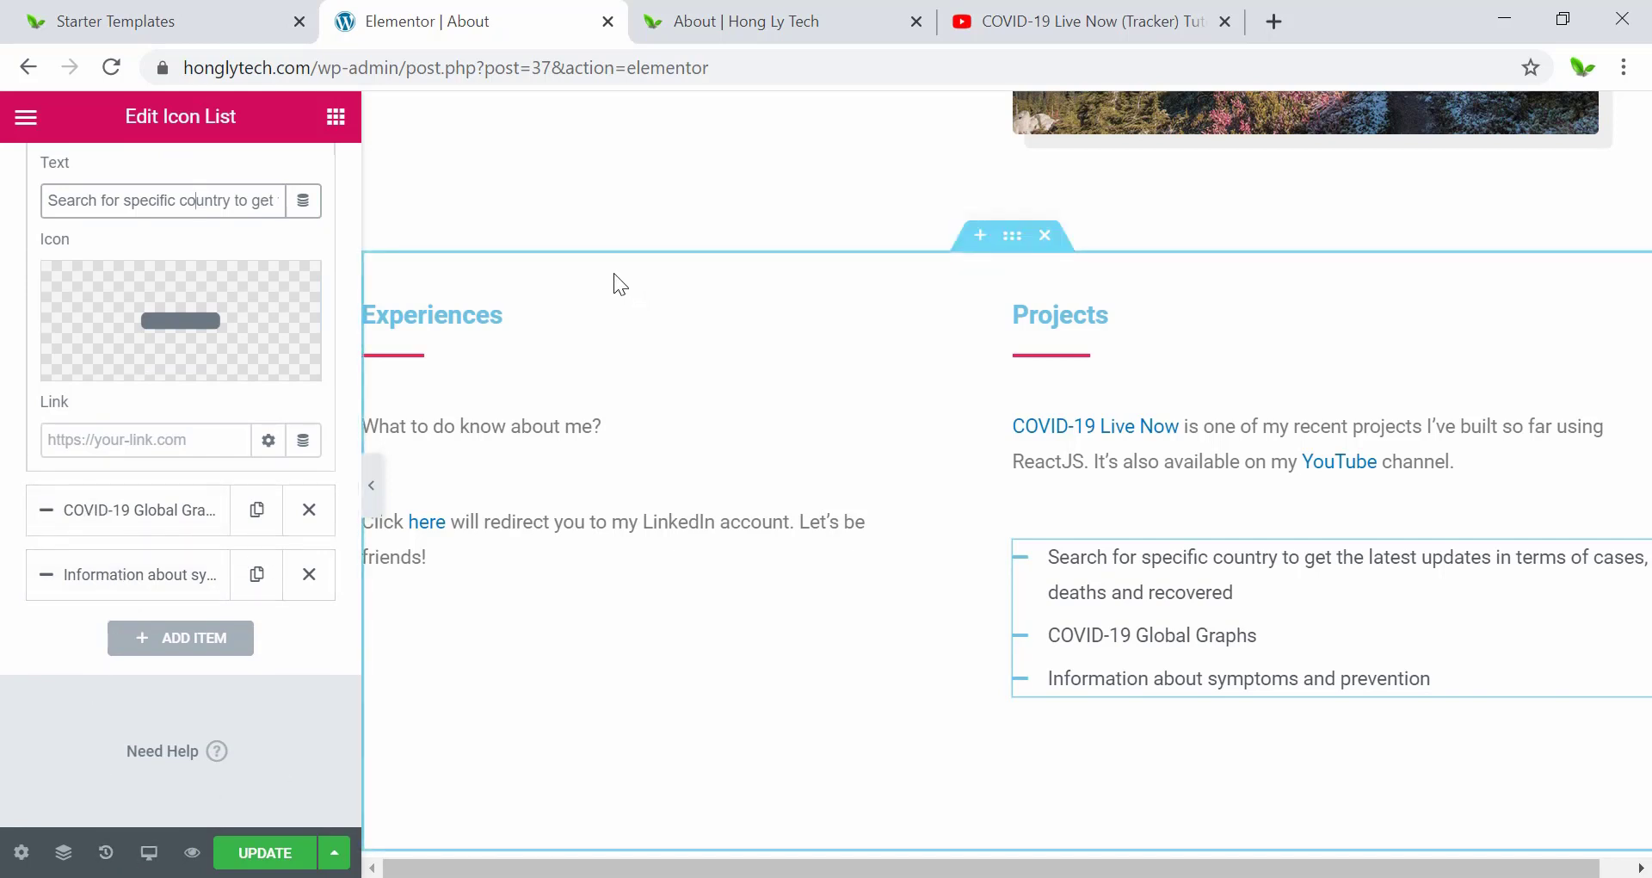
left_click(282, 850)
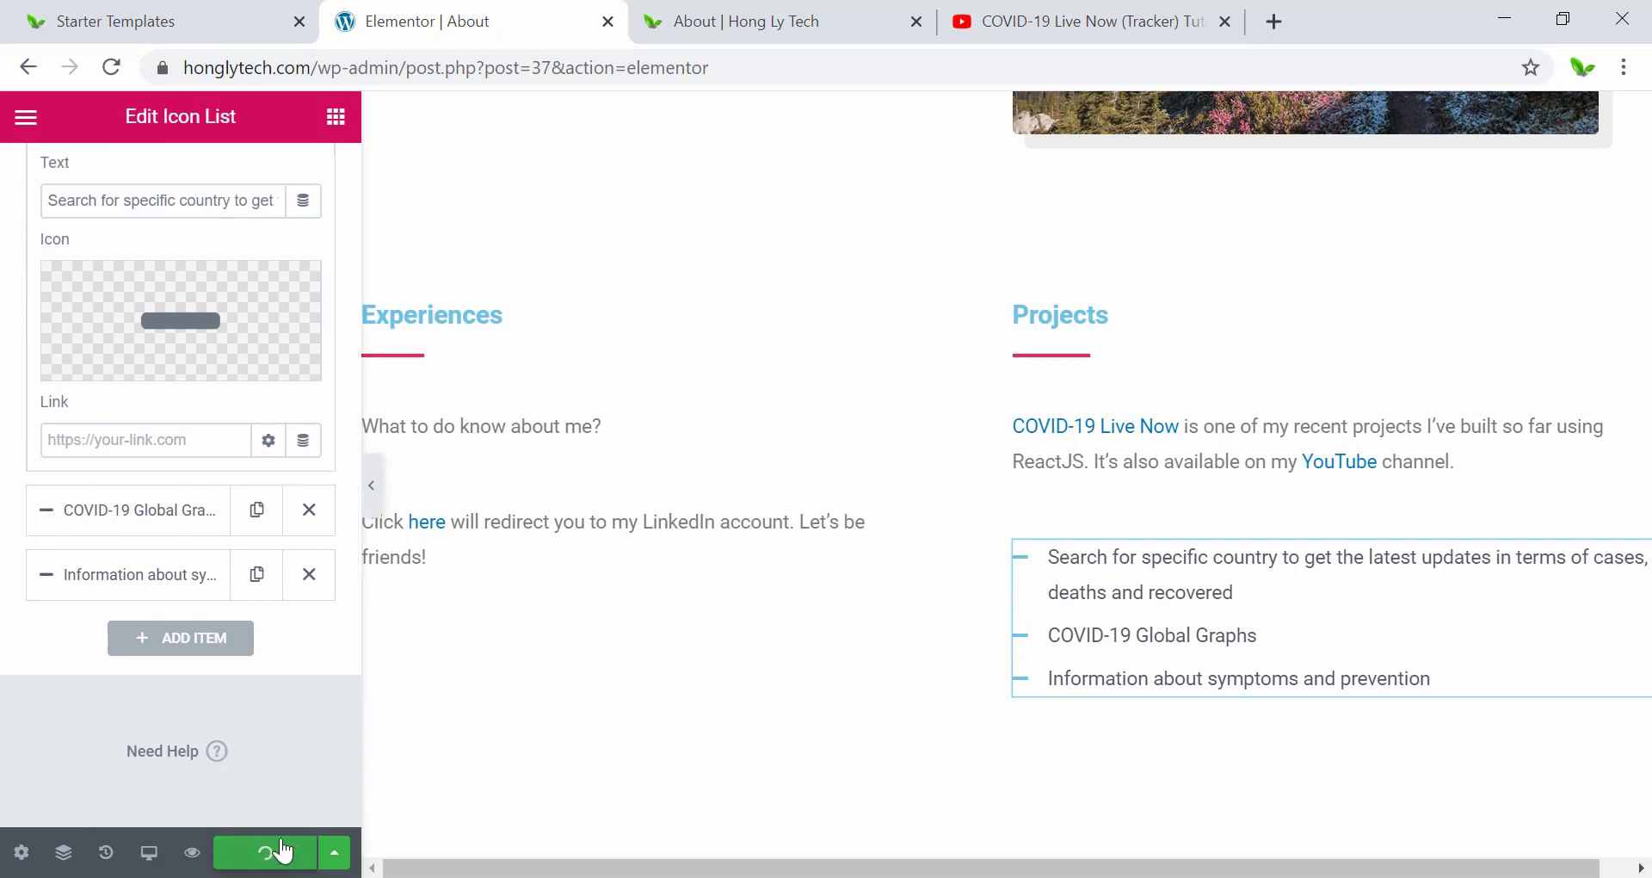
Check the About preview and confirm the Projects YouTube link opens the COVID-19 Live Now playlist.
left_click(769, 21)
scroll(430, 396, "down", 1)
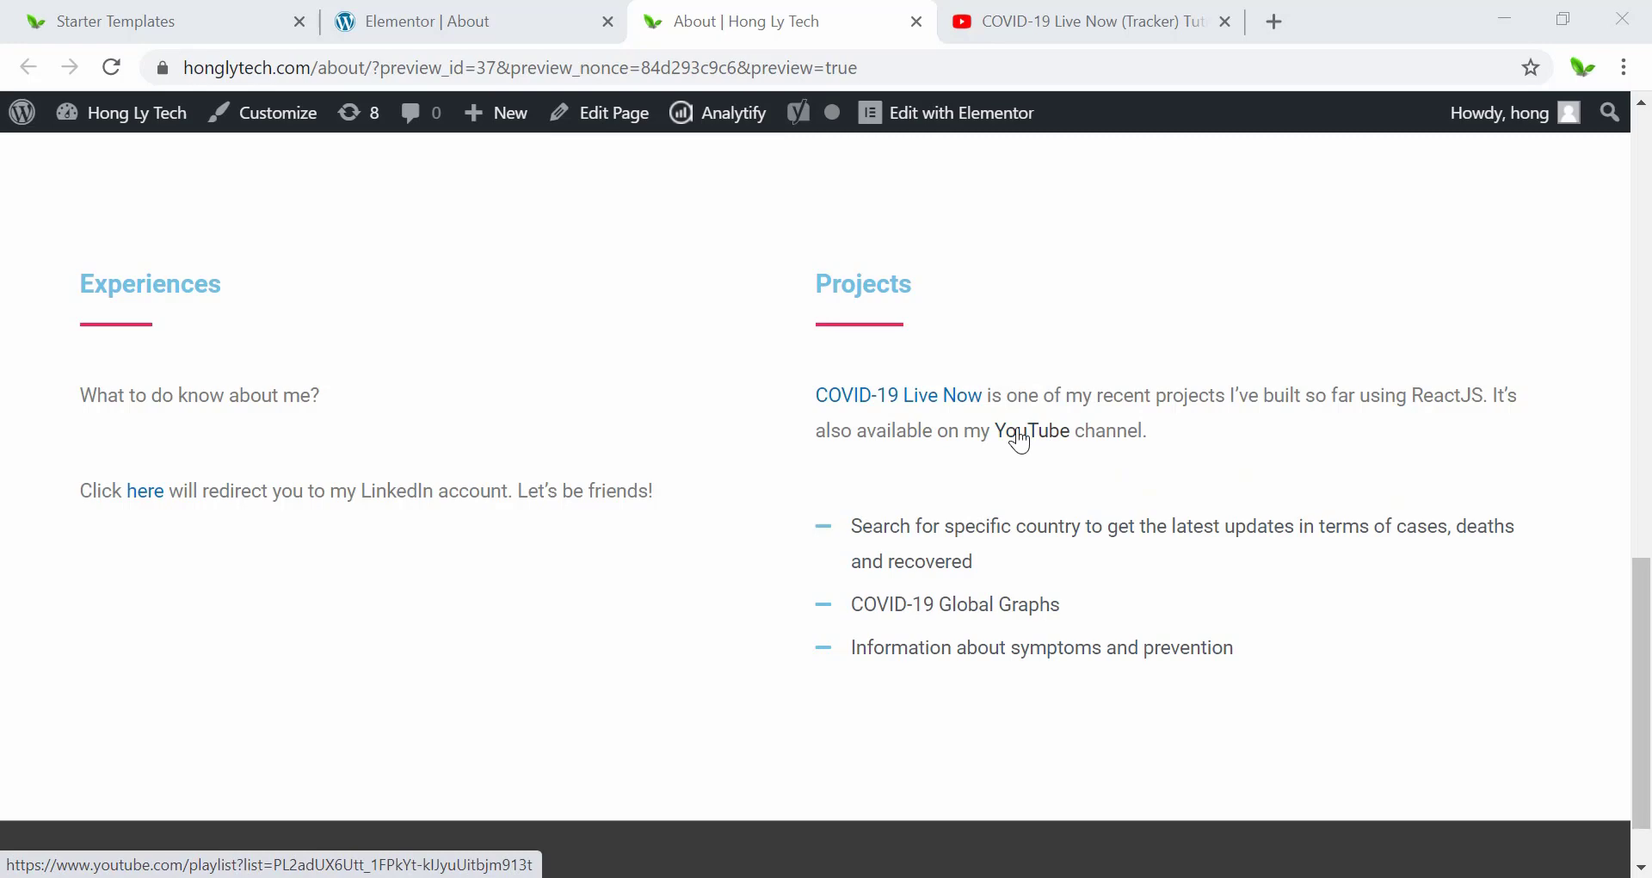
left_click(1083, 18)
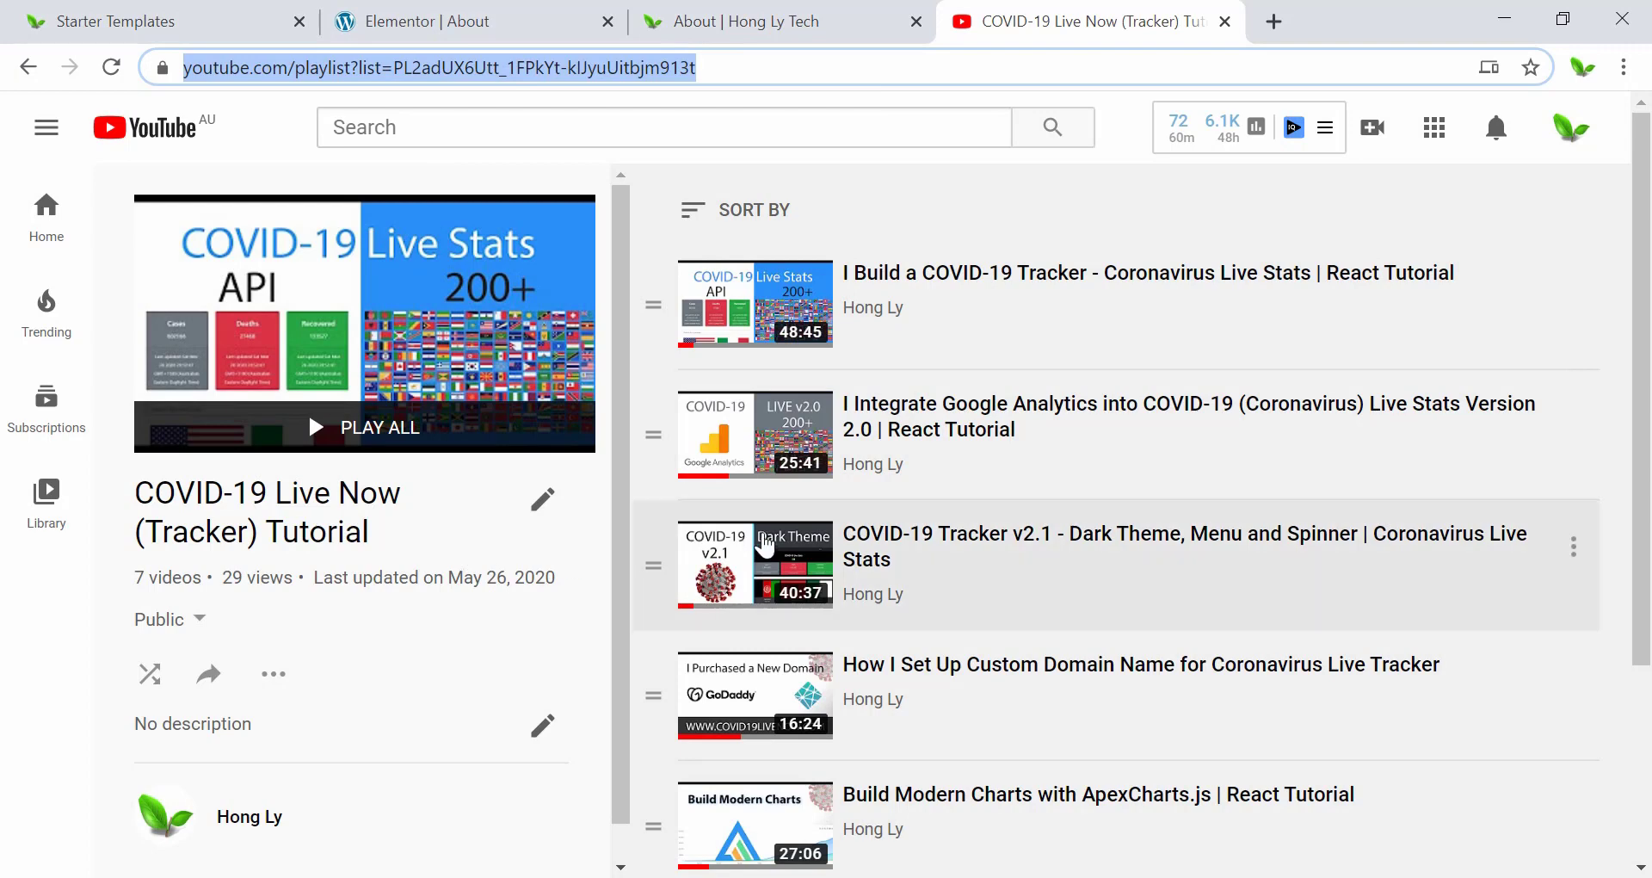
scroll(739, 314, "down", 3)
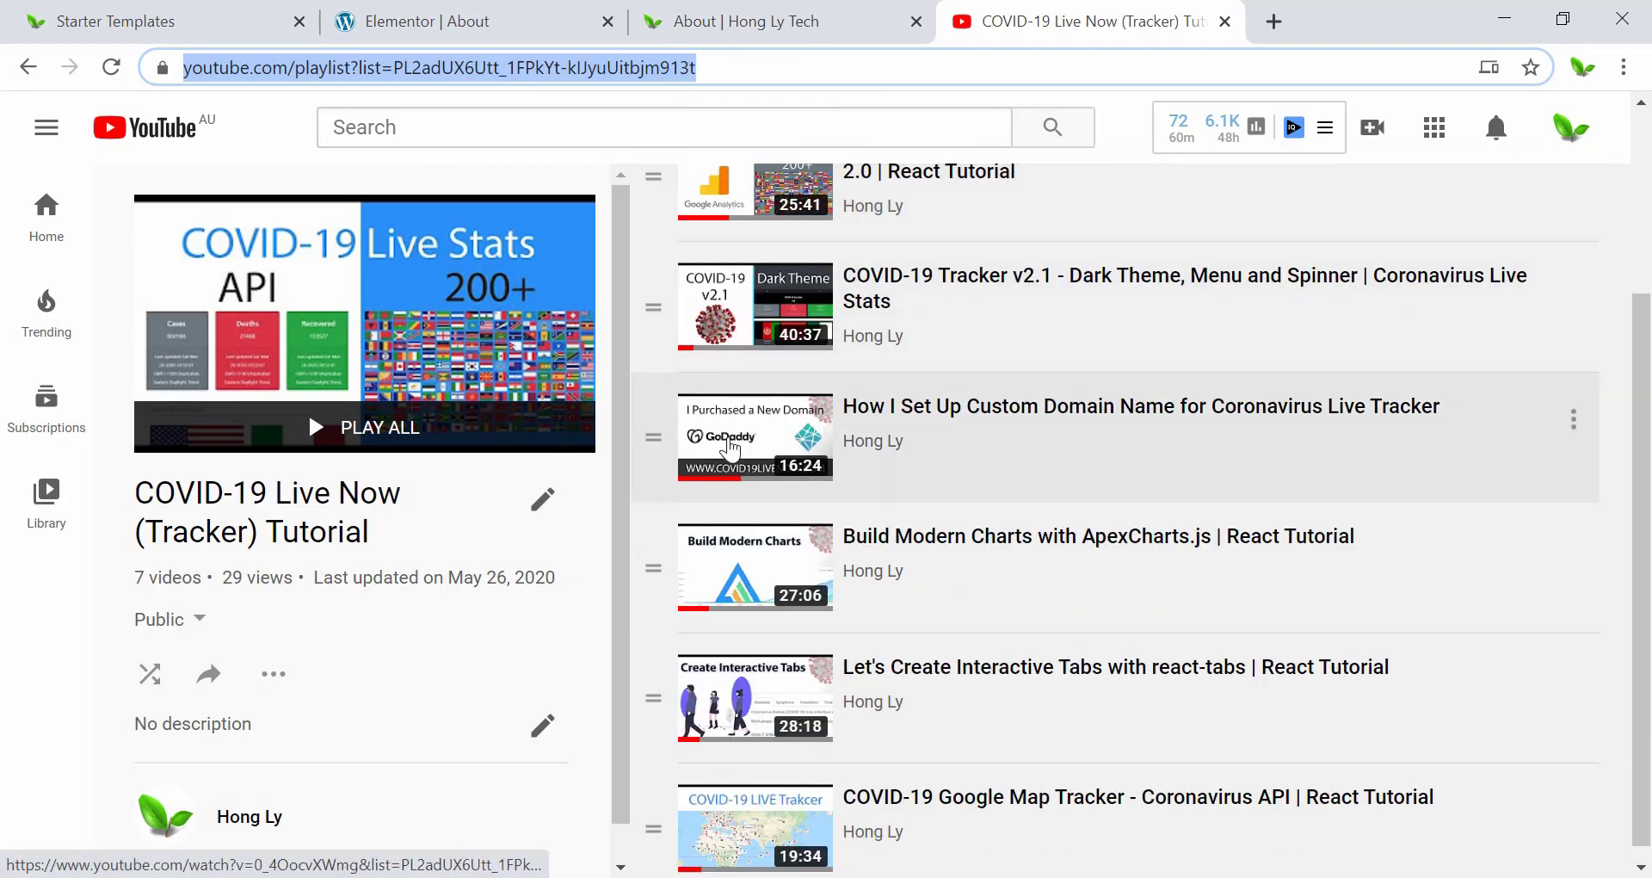
scroll(727, 535, "down", 1)
scroll(736, 295, "up", 3)
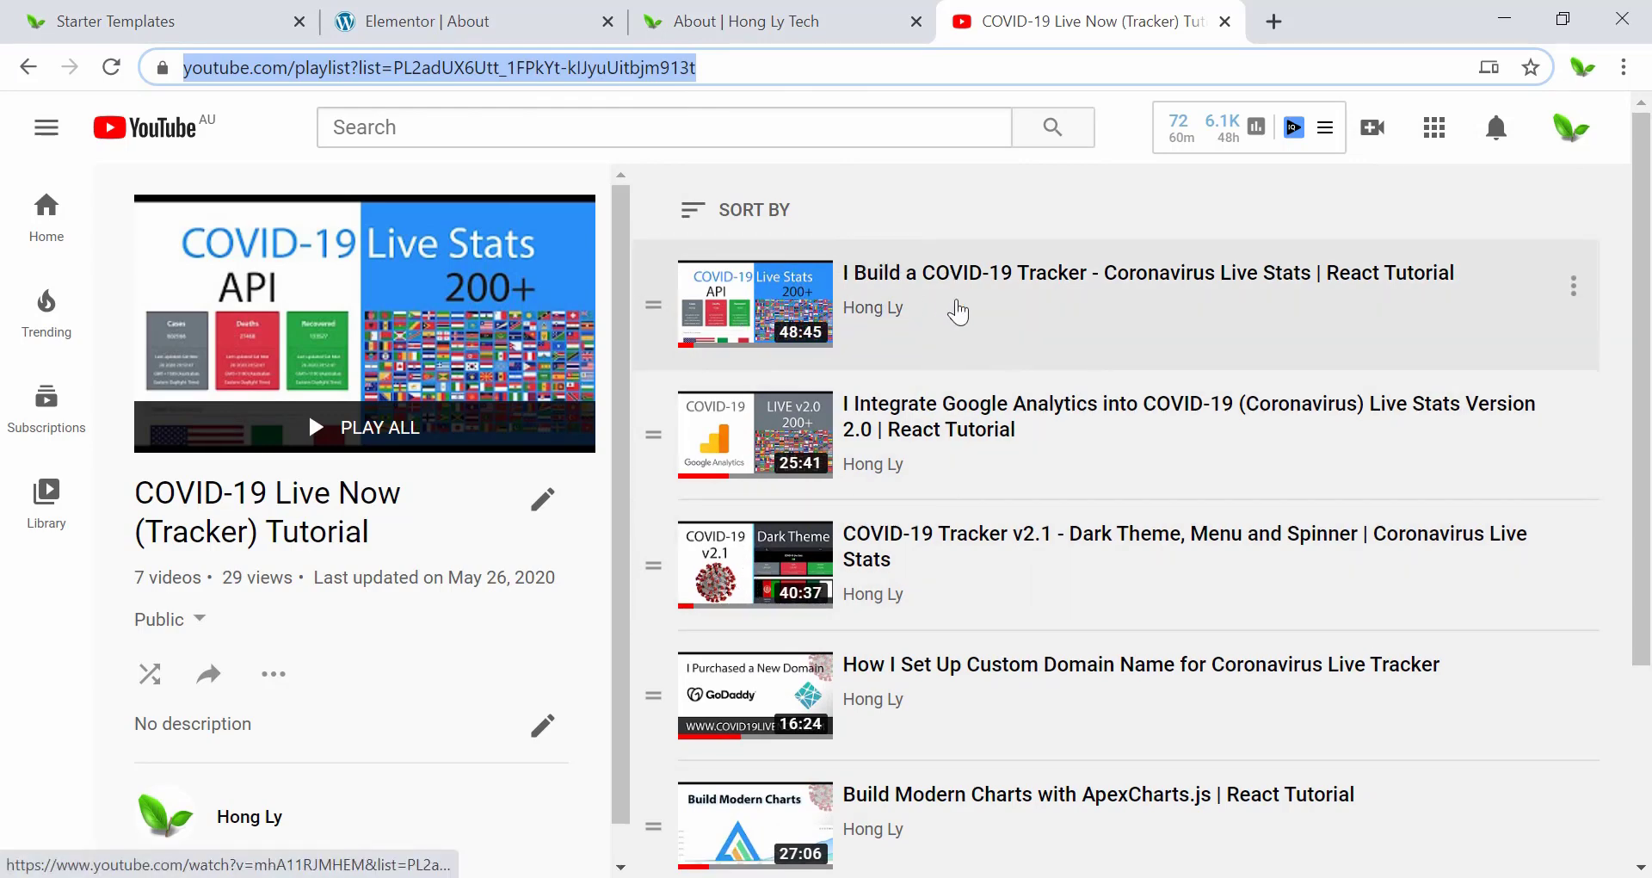
Return to the About page preview and scroll back to the top.
left_click(736, 12)
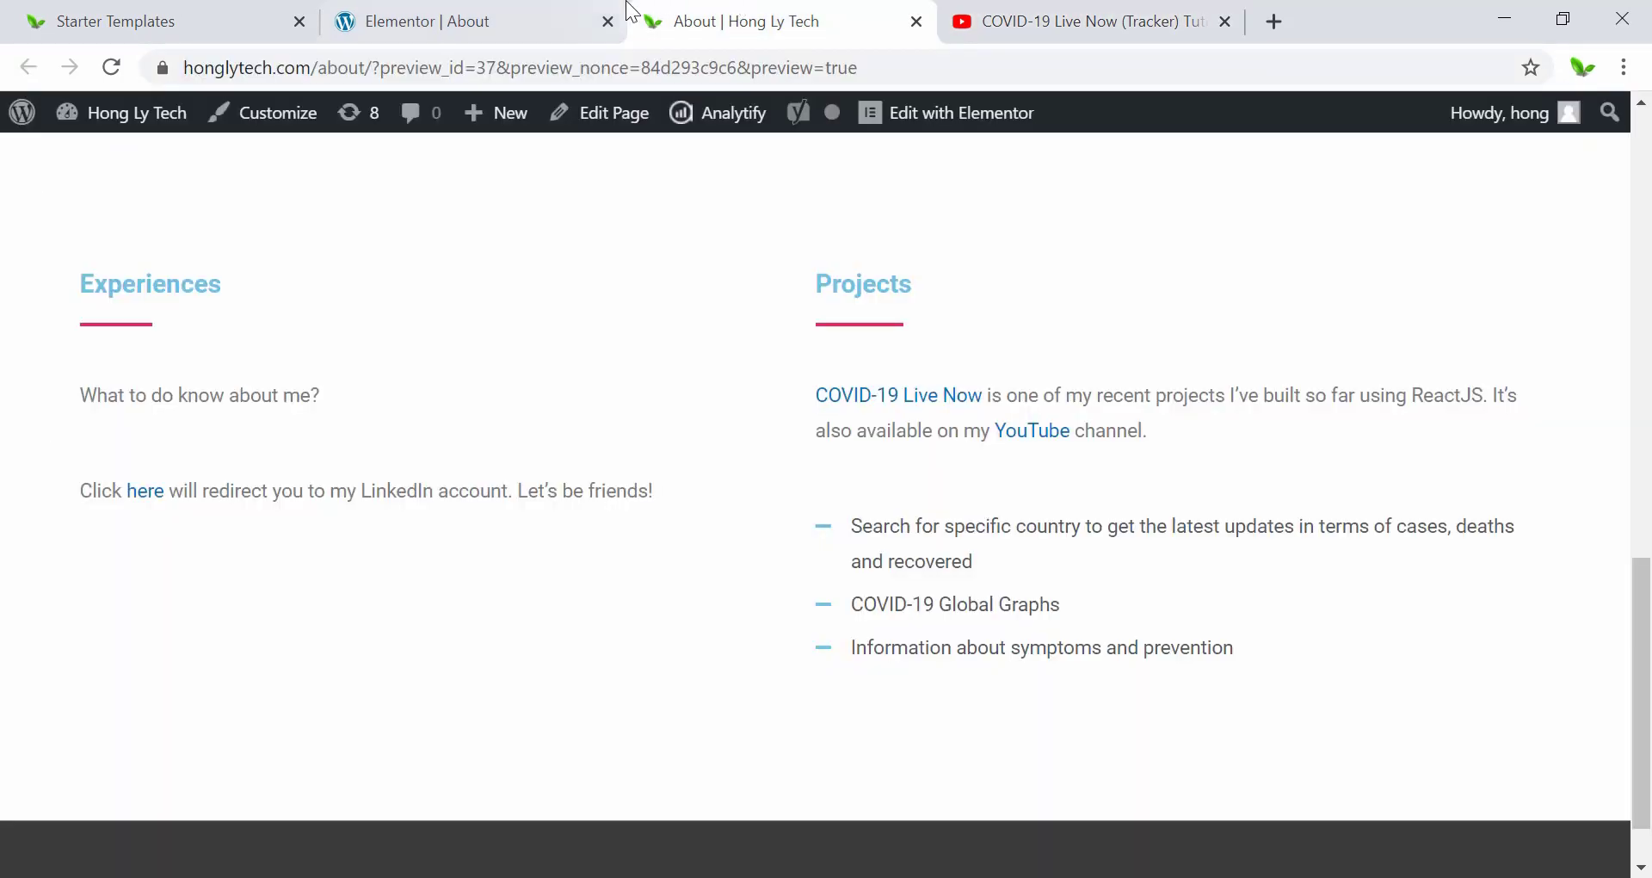
scroll(628, 415, "up", 5)
scroll(625, 446, "up", 10)
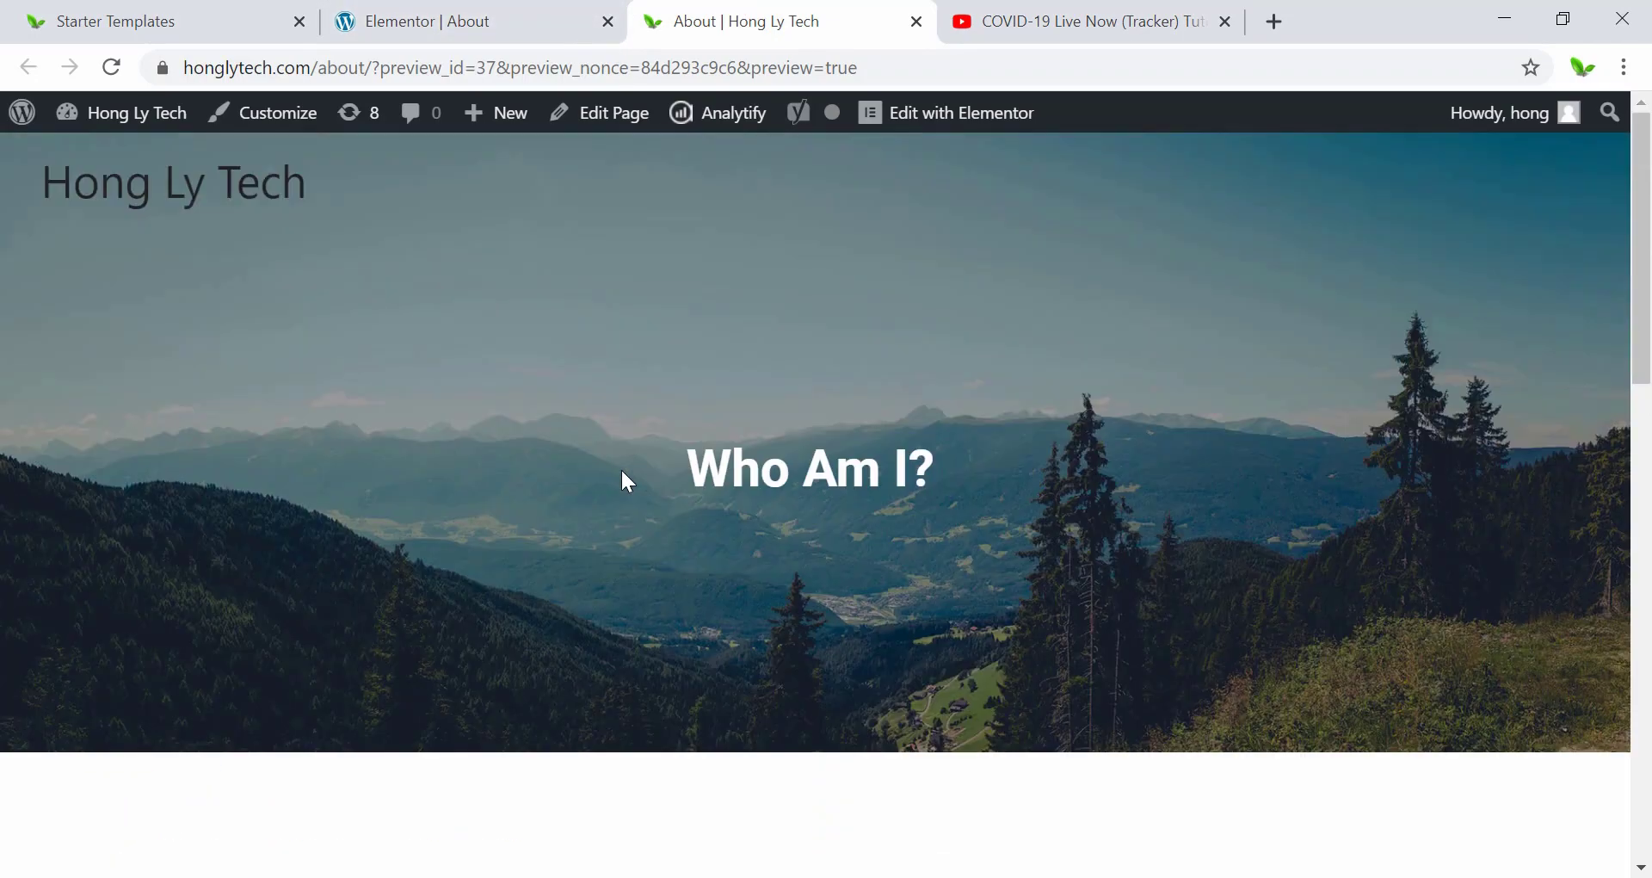
scroll(622, 475, "down", 15)
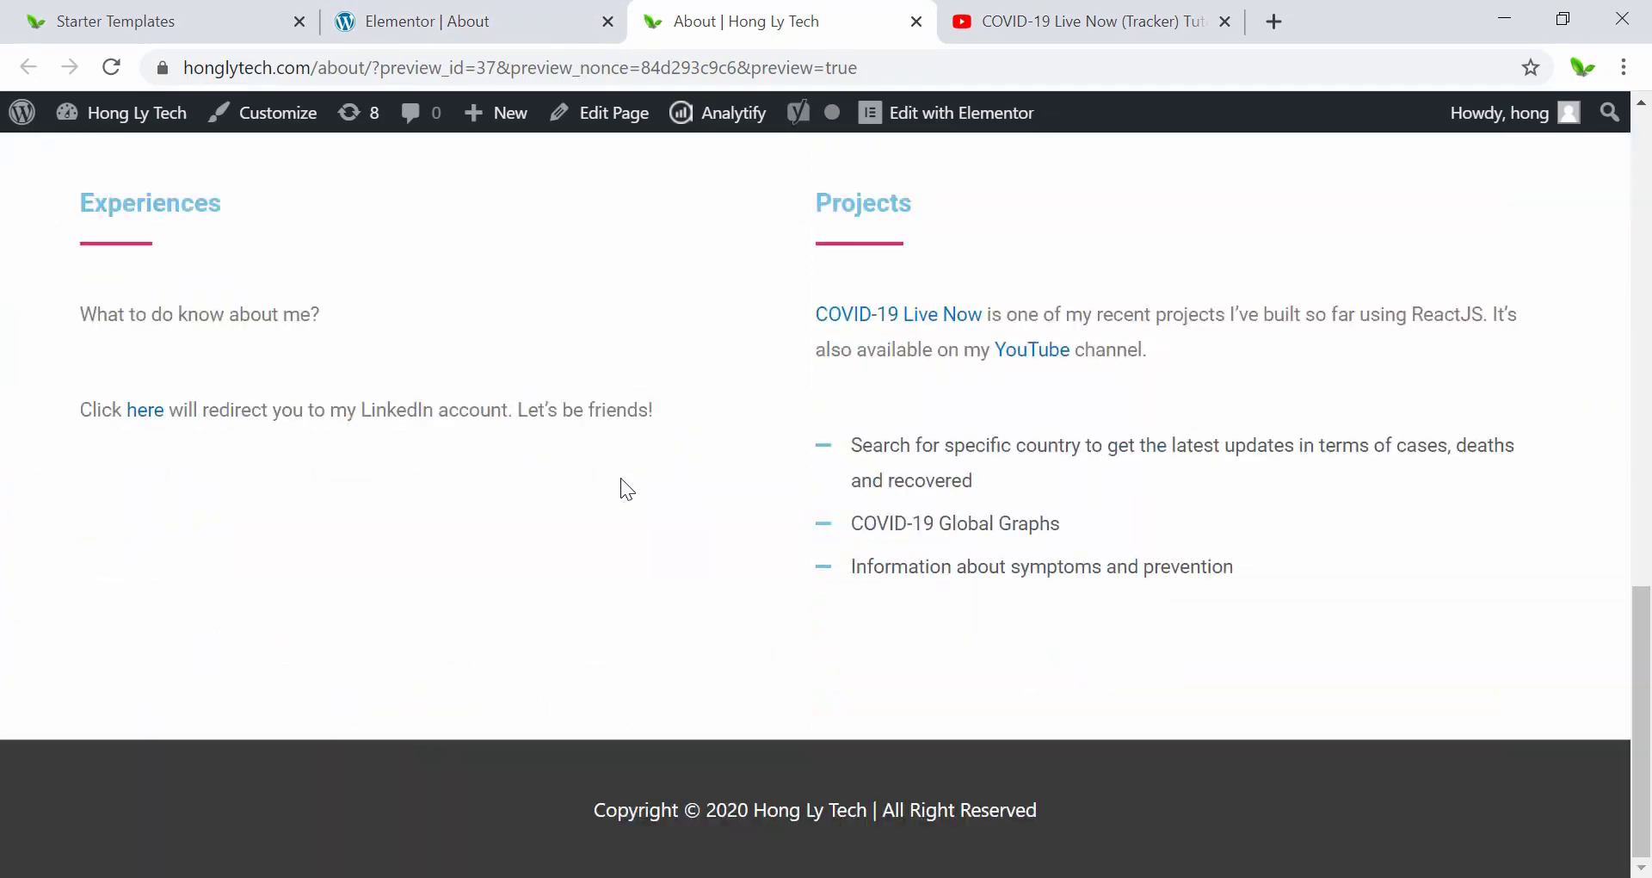
scroll(620, 478, "up", 15)
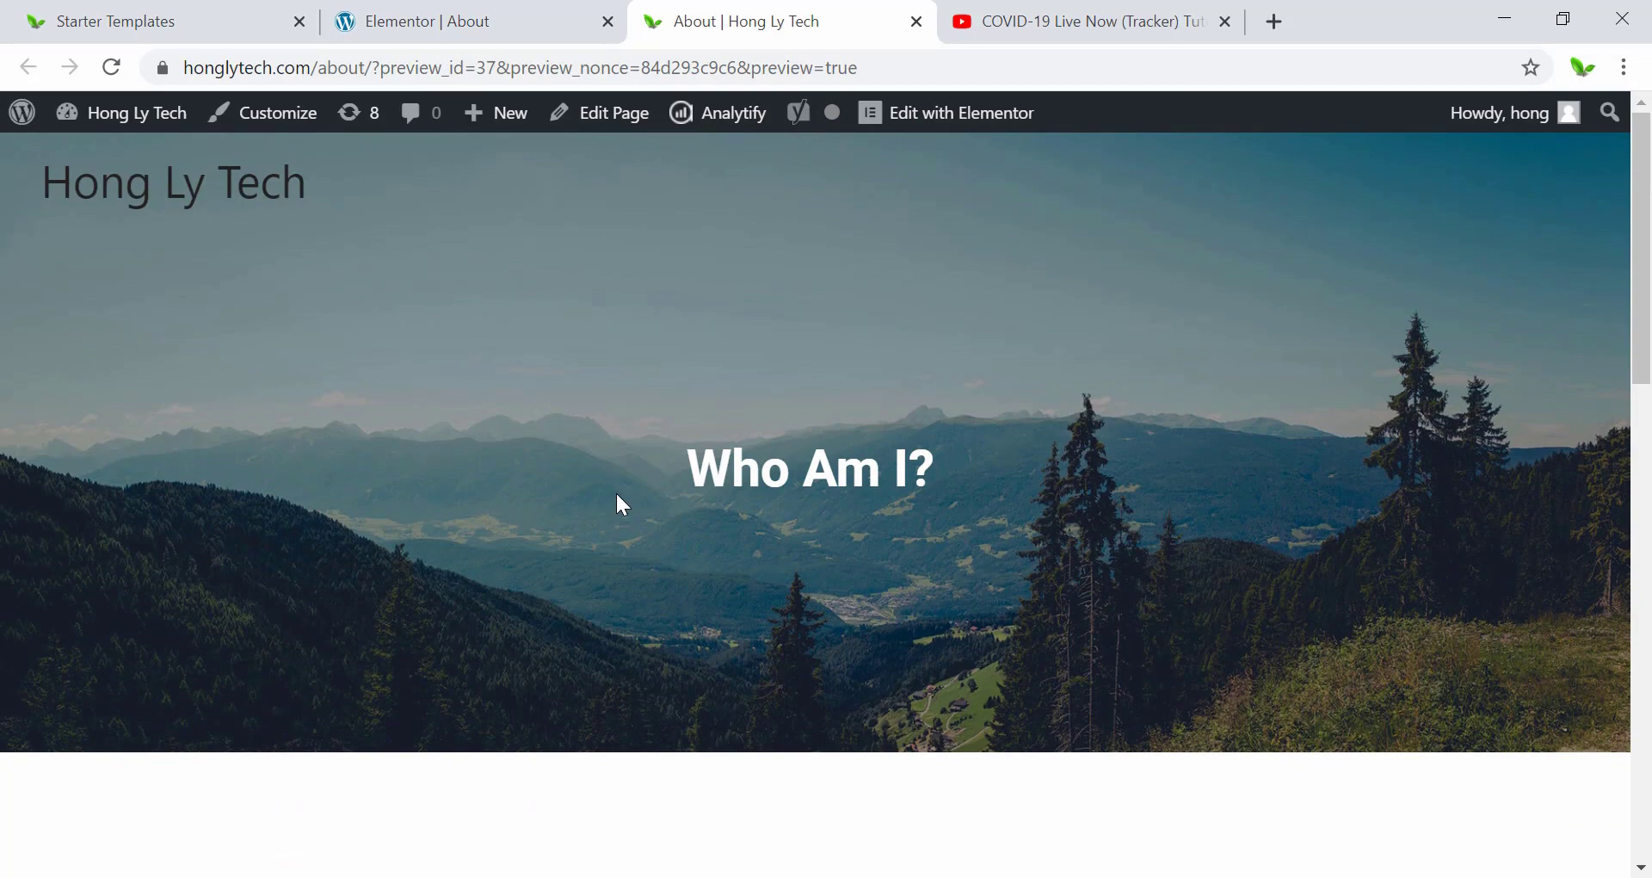
Back in Elementor, select the Who Am I? hero section and show its background style settings.
left_click(465, 21)
scroll(754, 456, "up", 12)
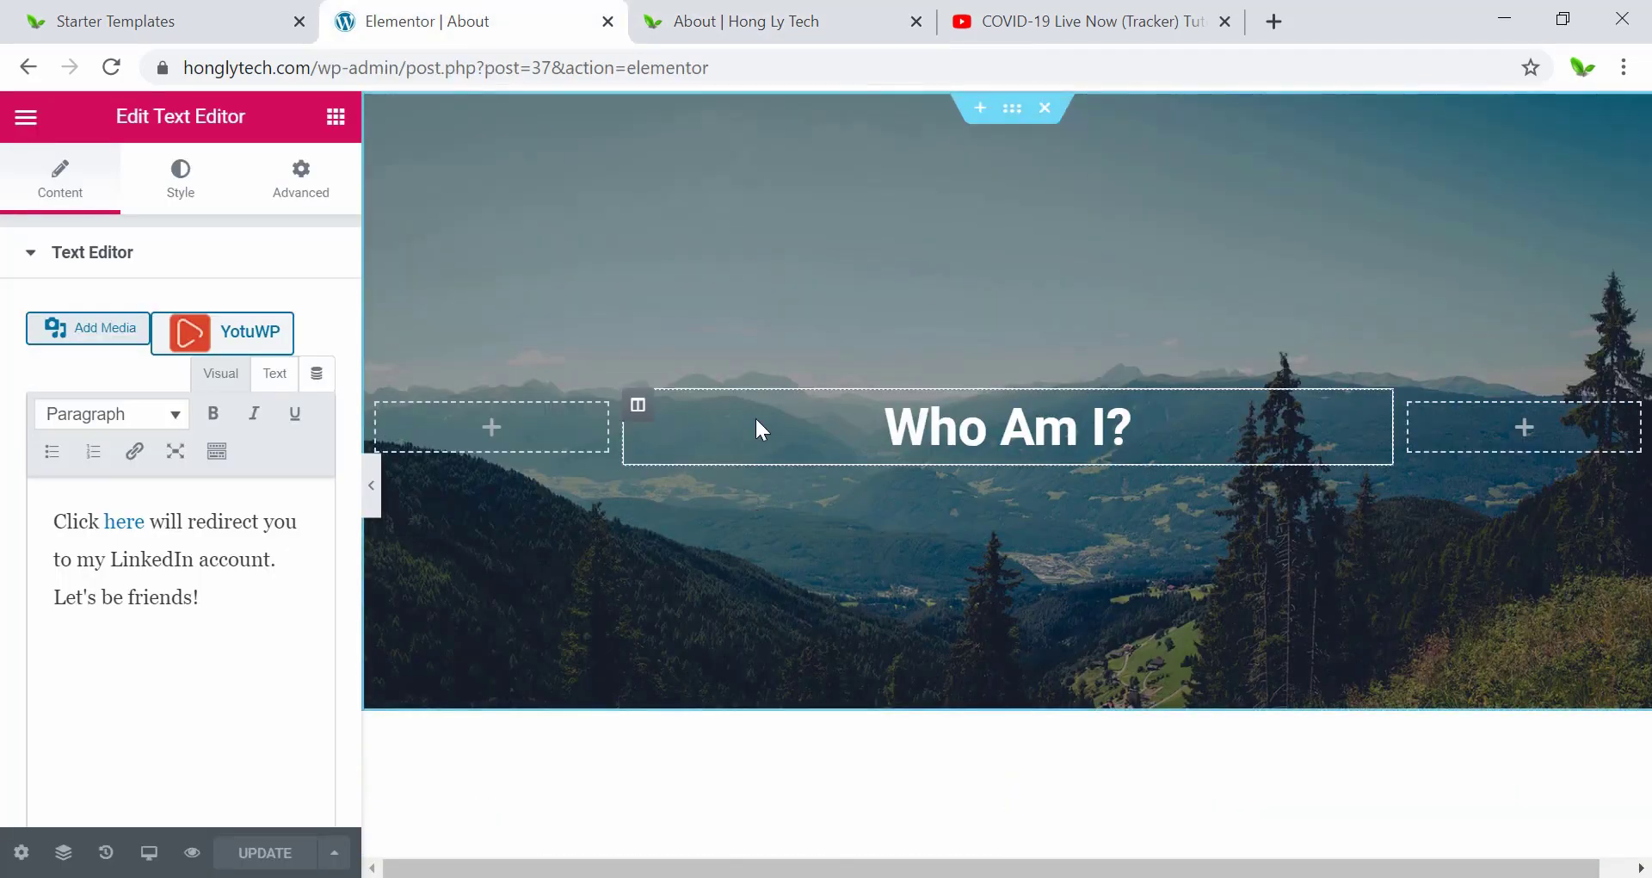
left_click(1012, 110)
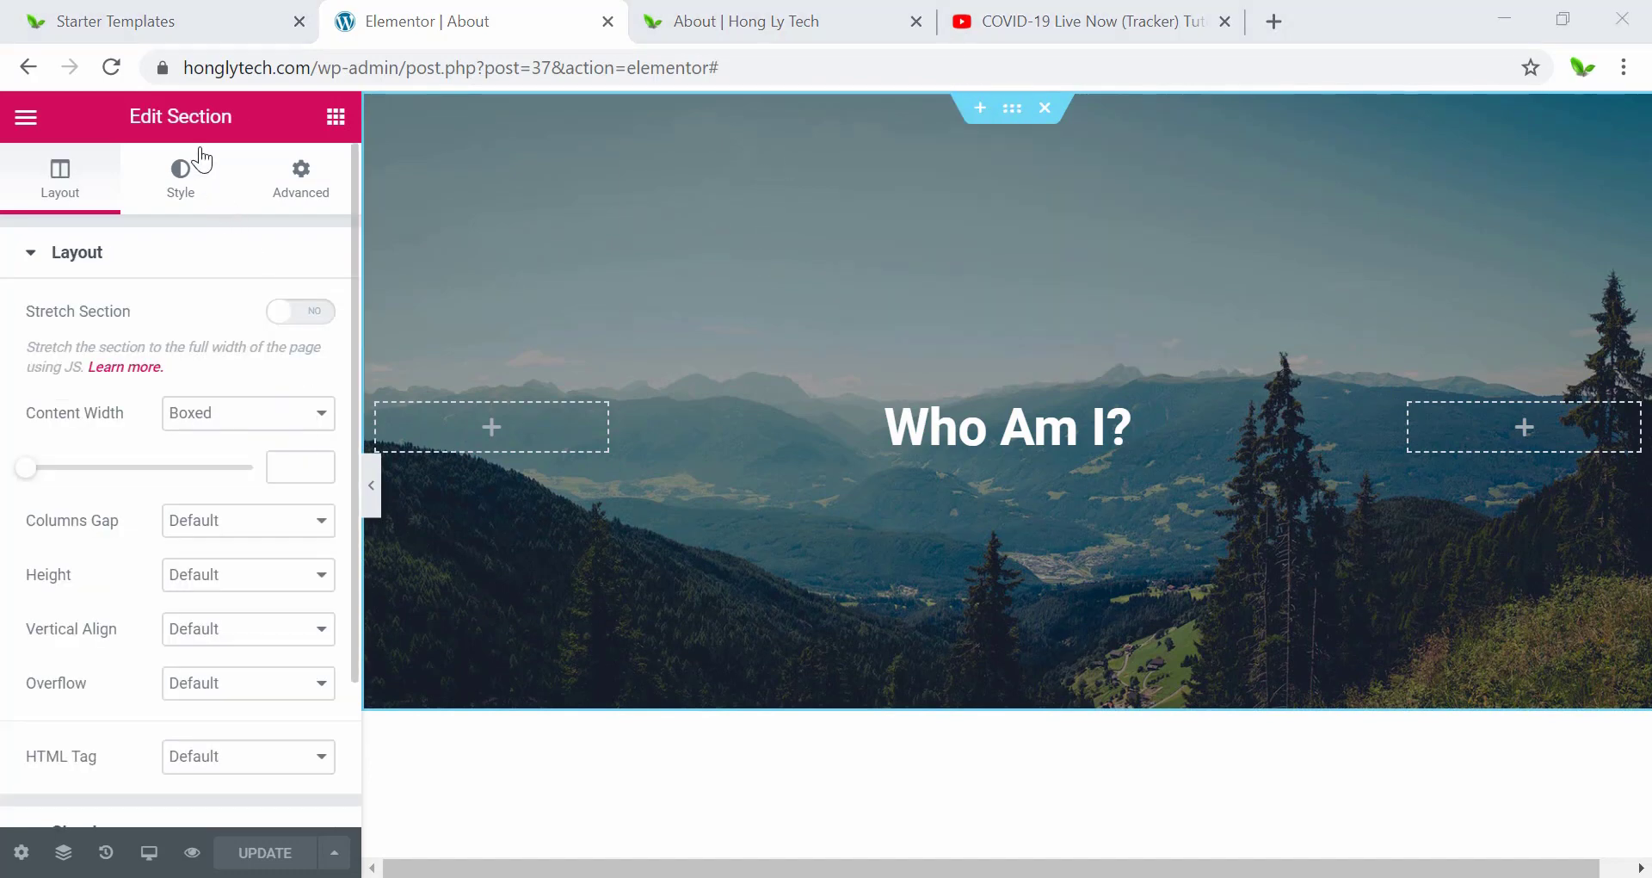
left_click(172, 201)
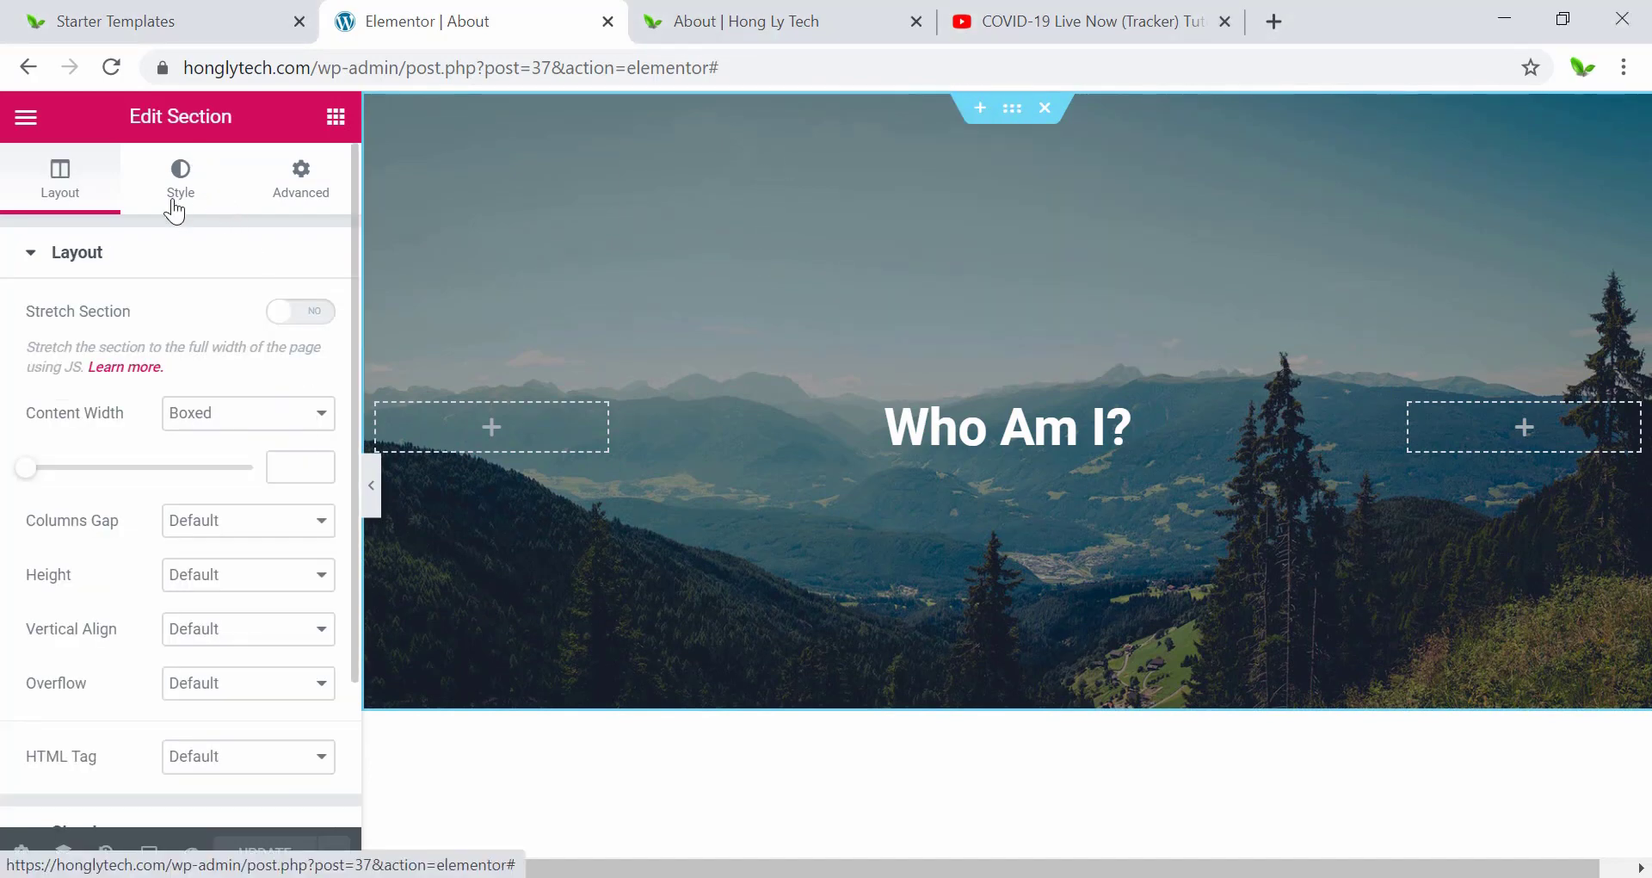
left_click(174, 211)
scroll(129, 550, "down", 2)
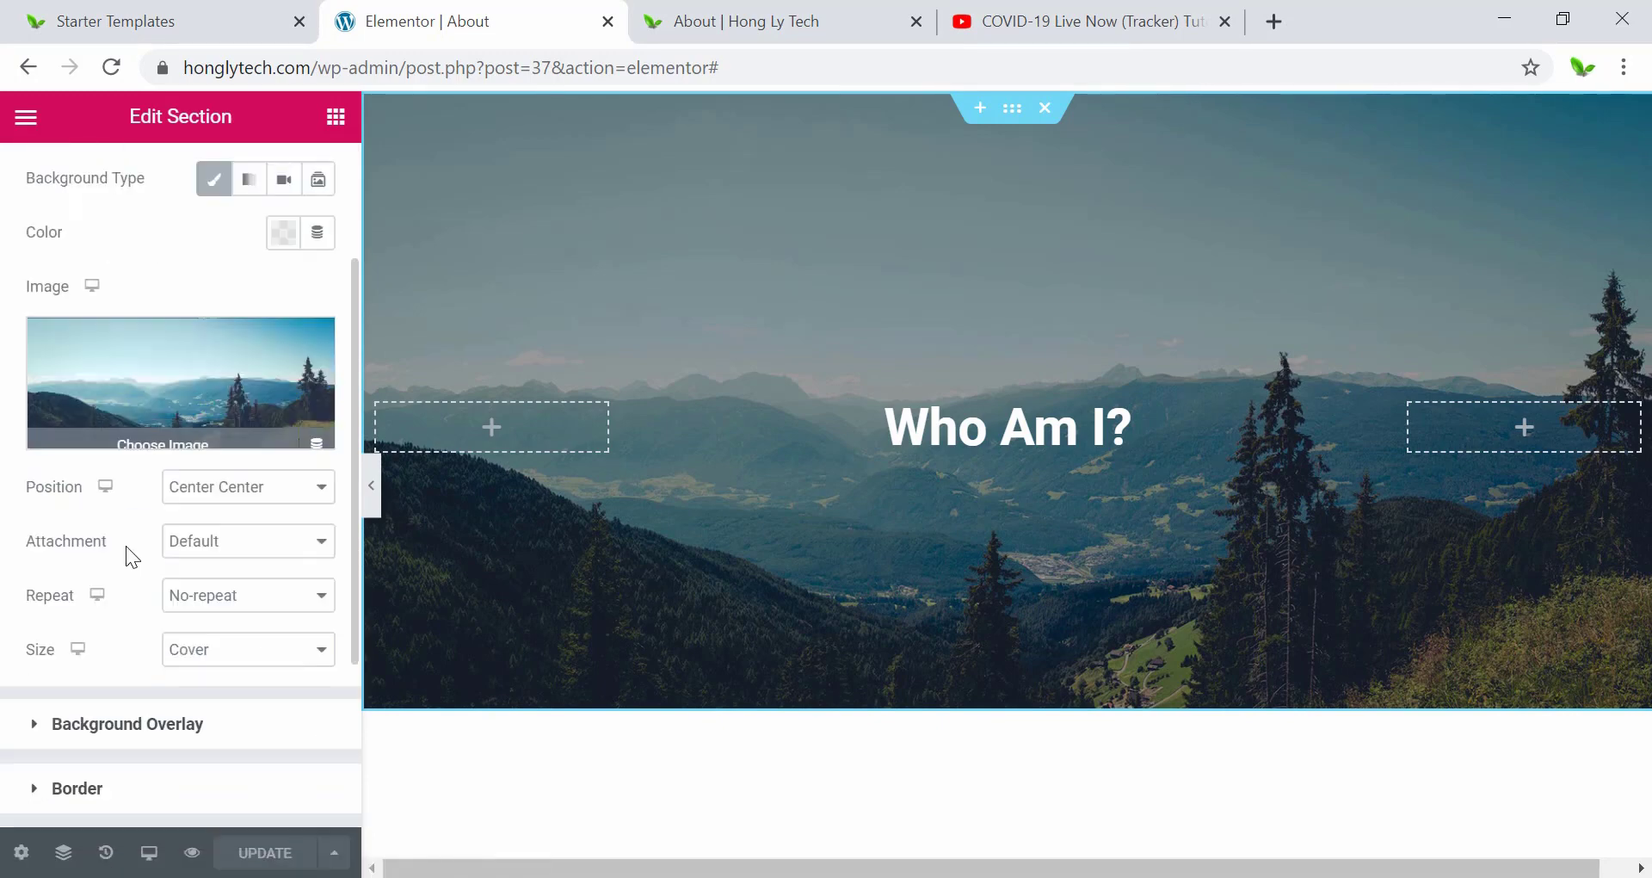
Open Insert Media for the hero background (about-bg-5.jpg) and browse Free Images from Pixabay.
left_click(154, 378)
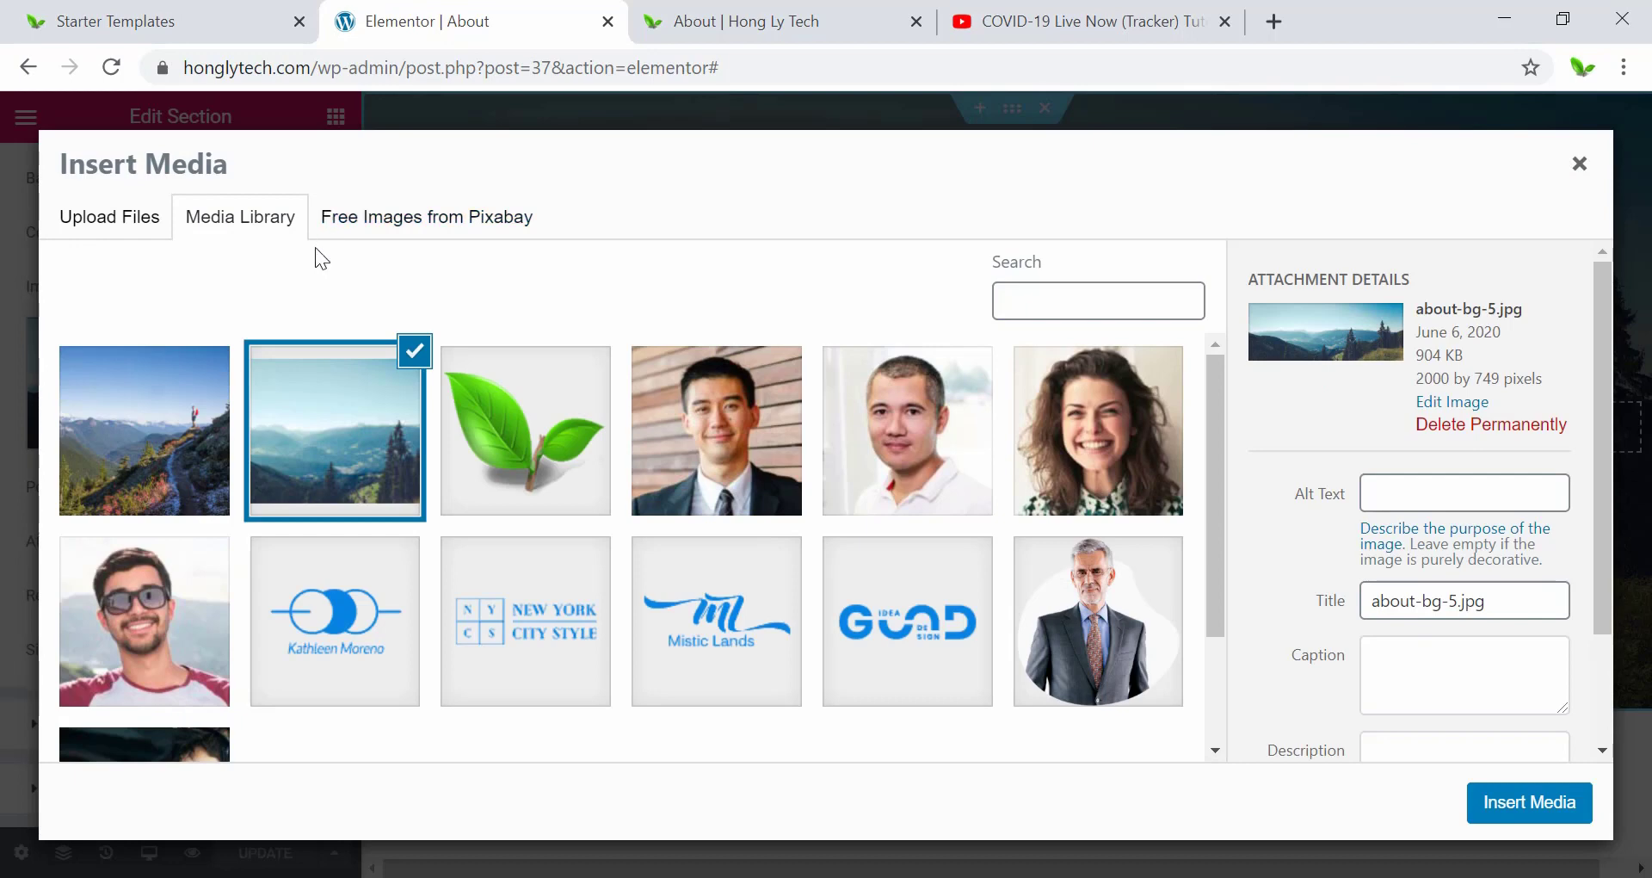
scroll(906, 577, "down", 2)
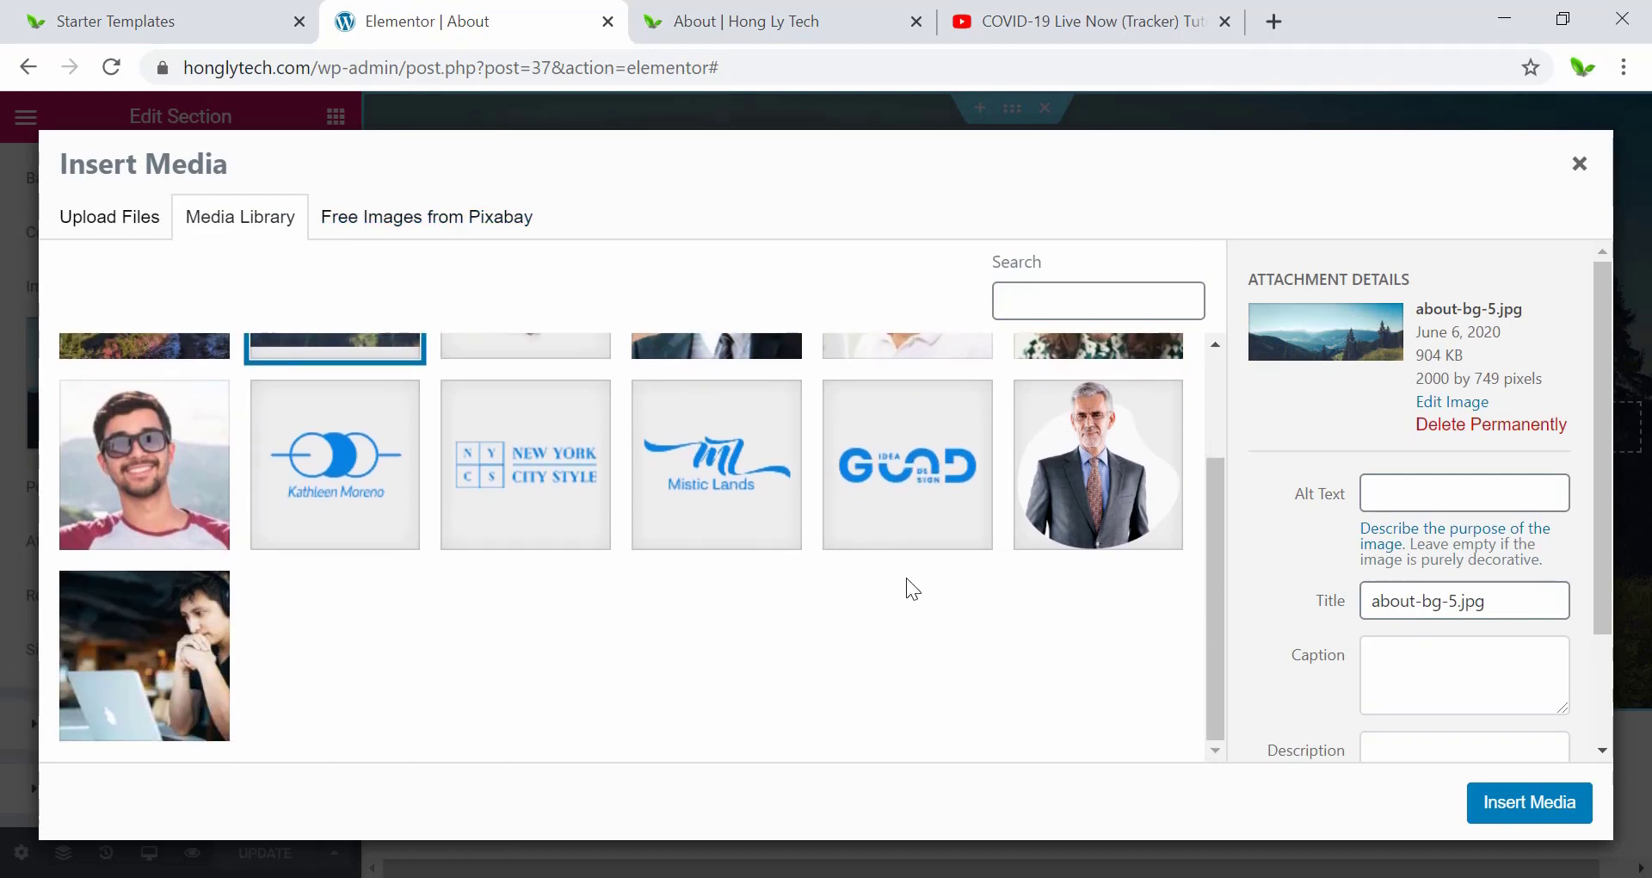
scroll(906, 577, "up", 2)
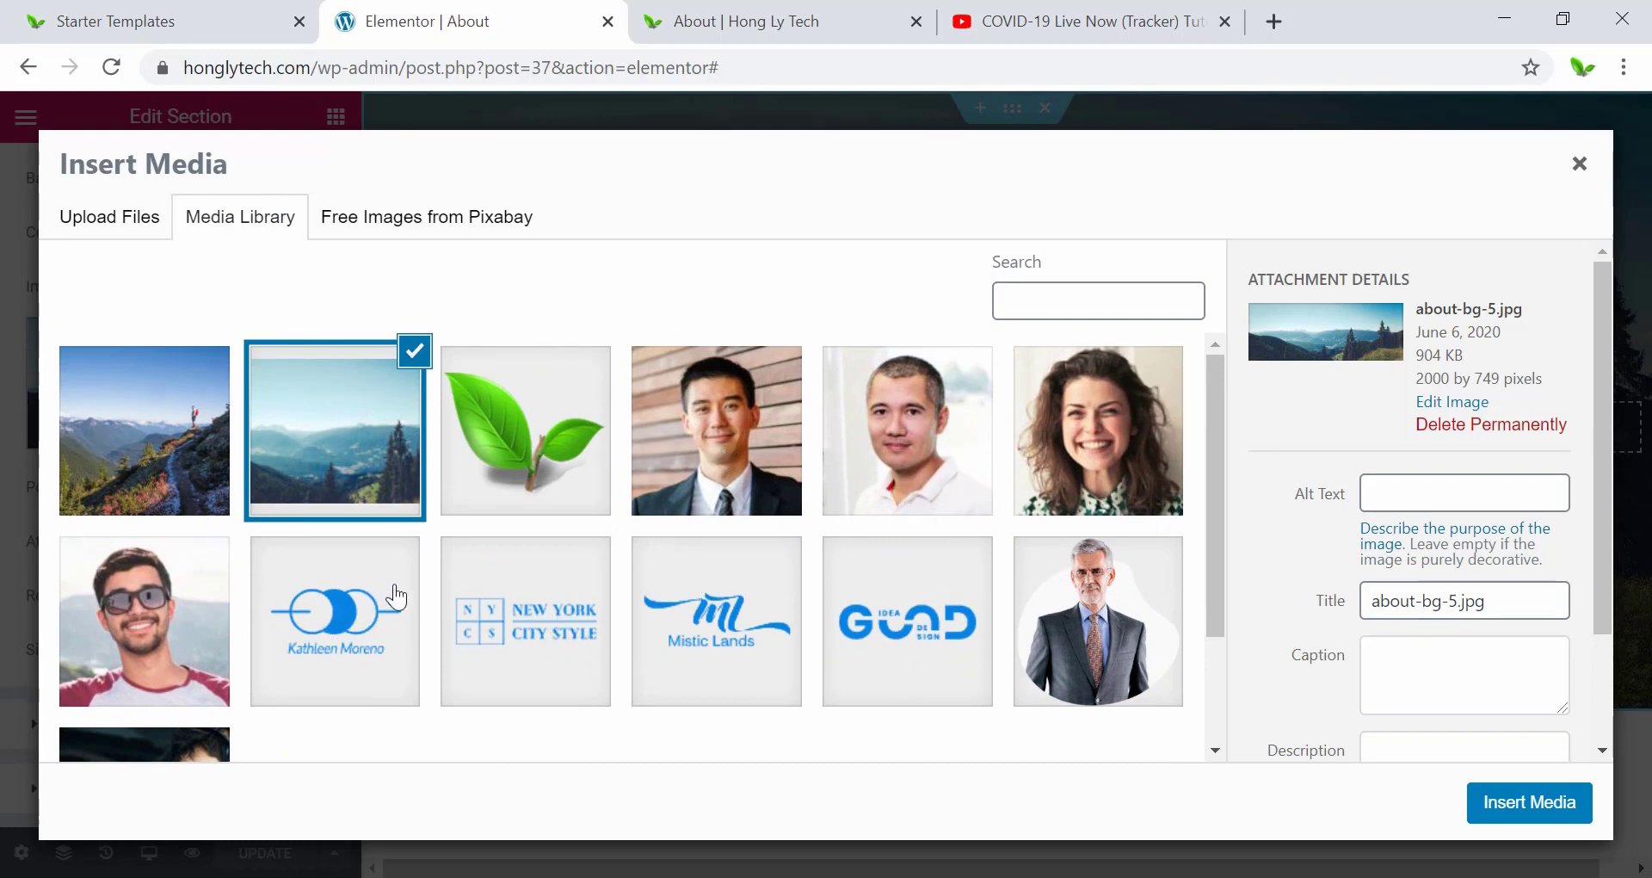
left_click(389, 218)
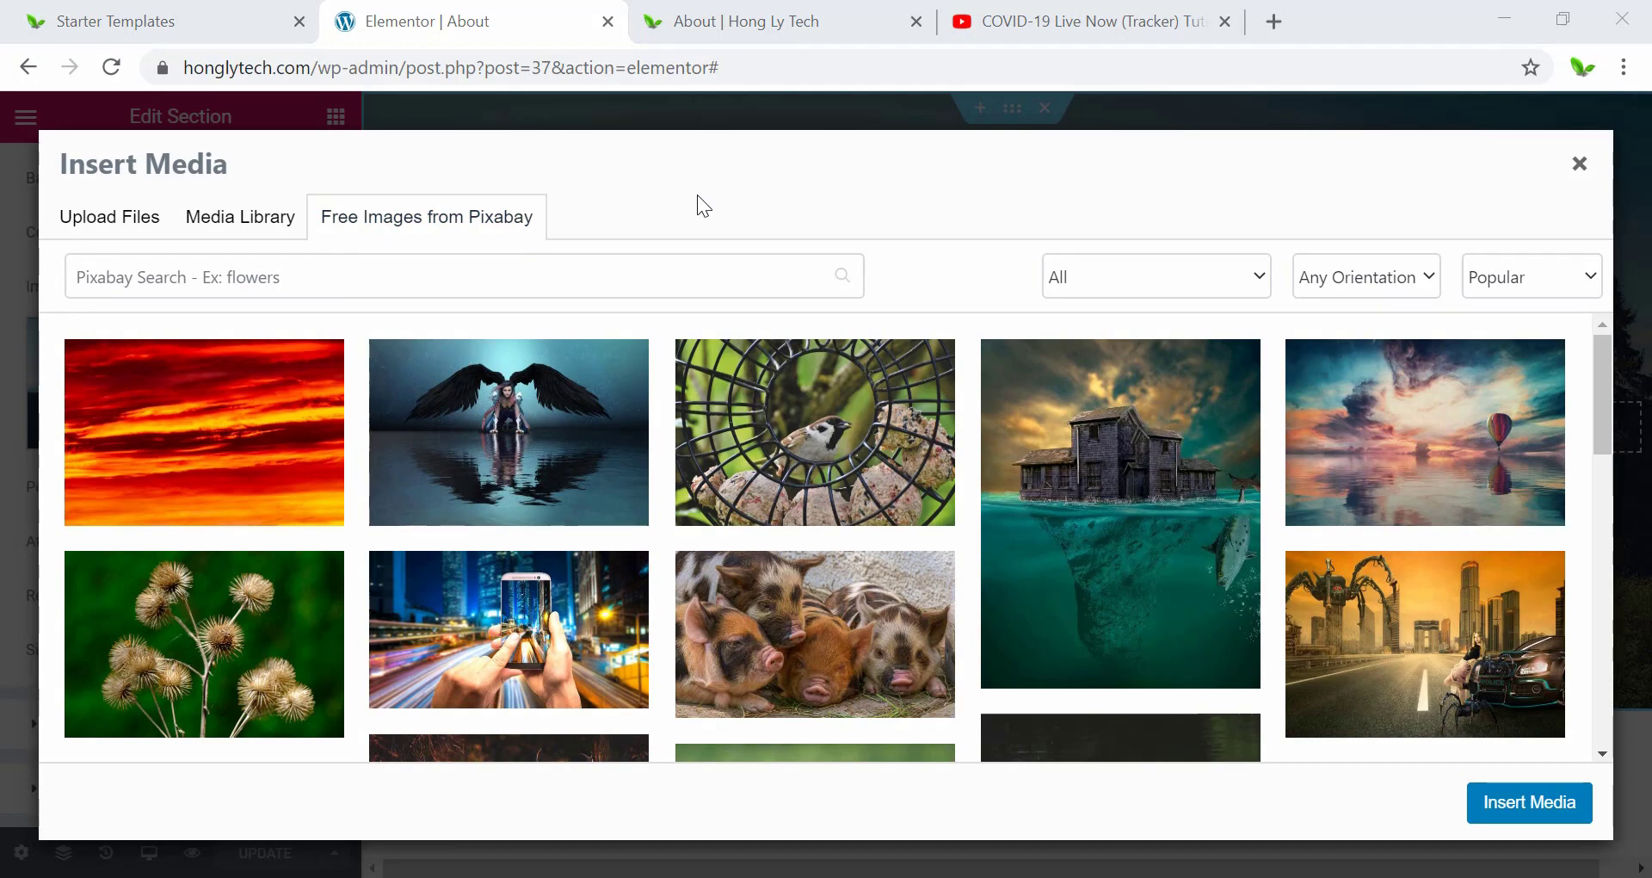
Search Pixabay for 'angkor wat' and insert the purple Angkor Wat lake photo as the hero background.
left_click(555, 274)
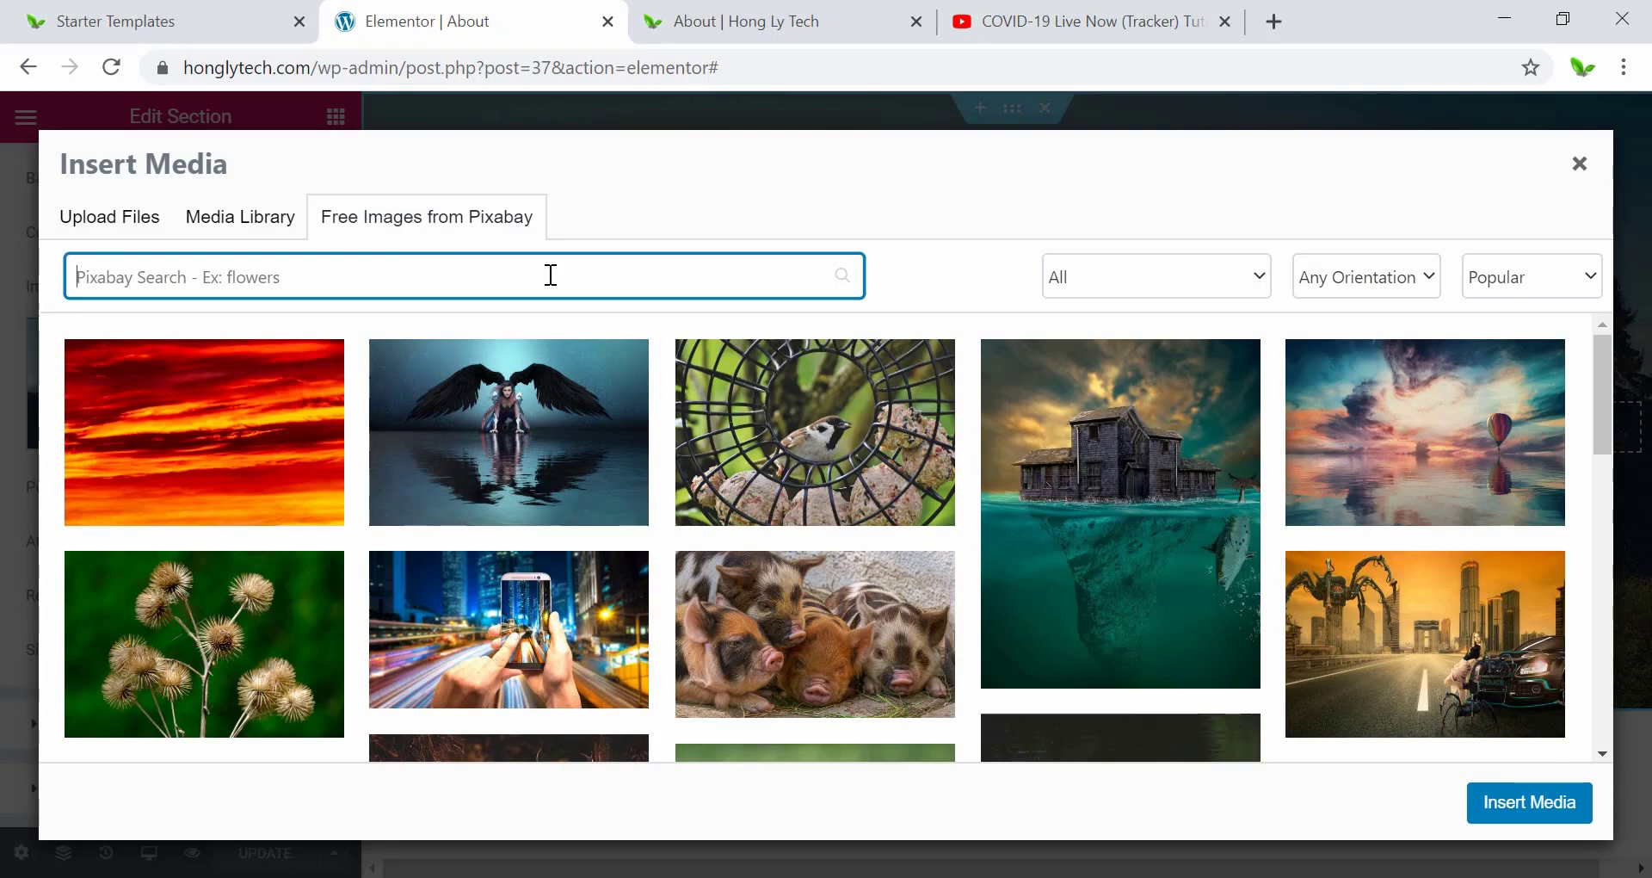
type("angkor wat")
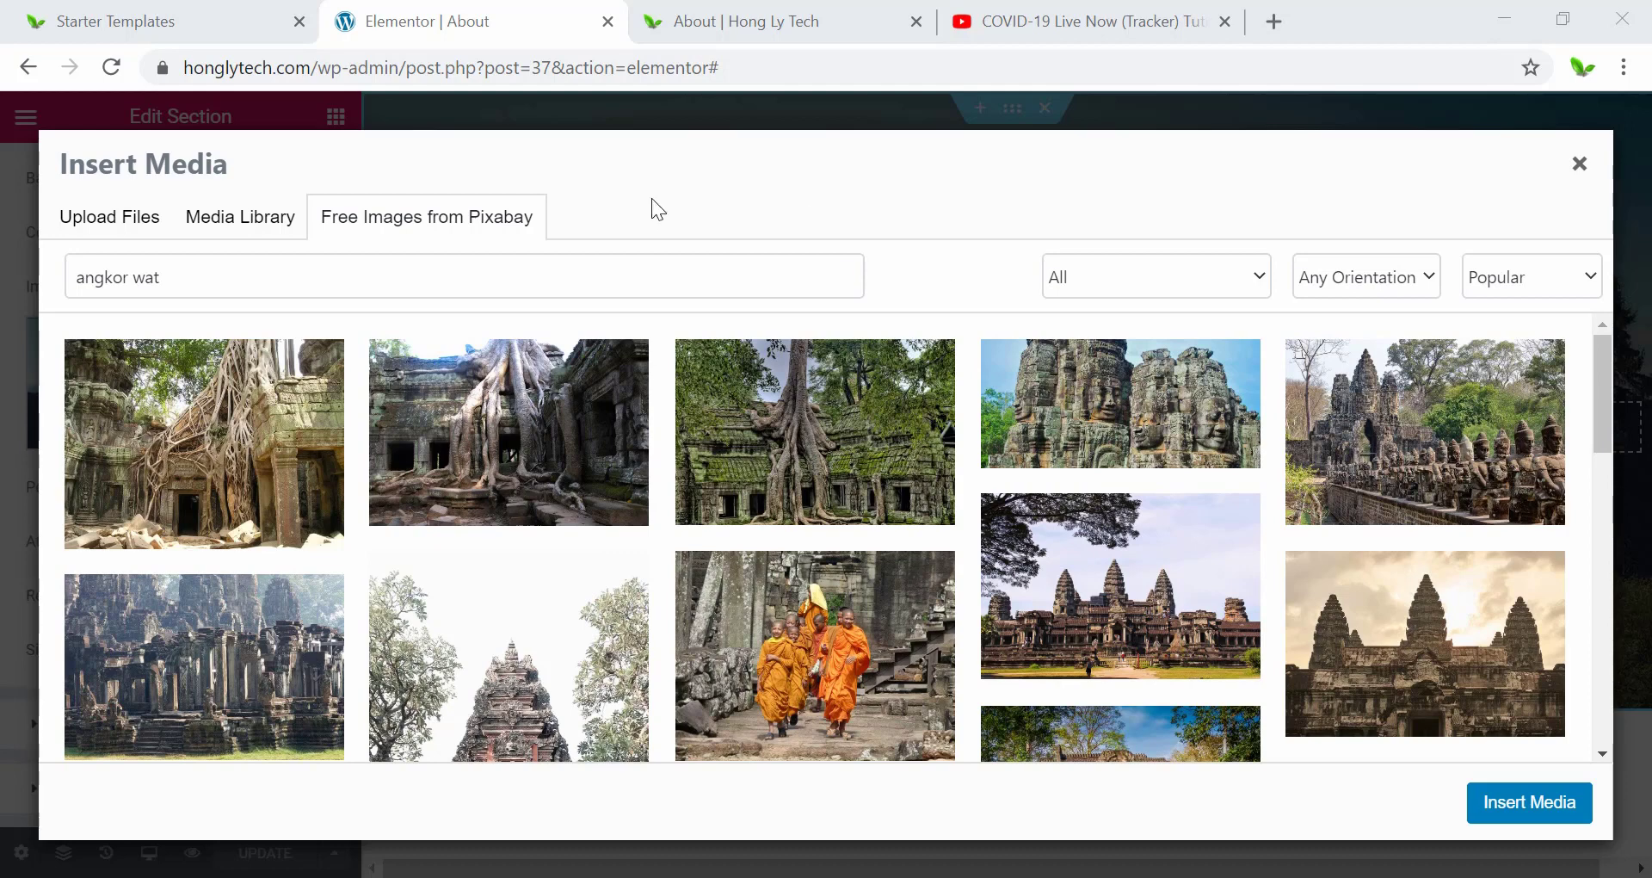
scroll(942, 512, "down", 5)
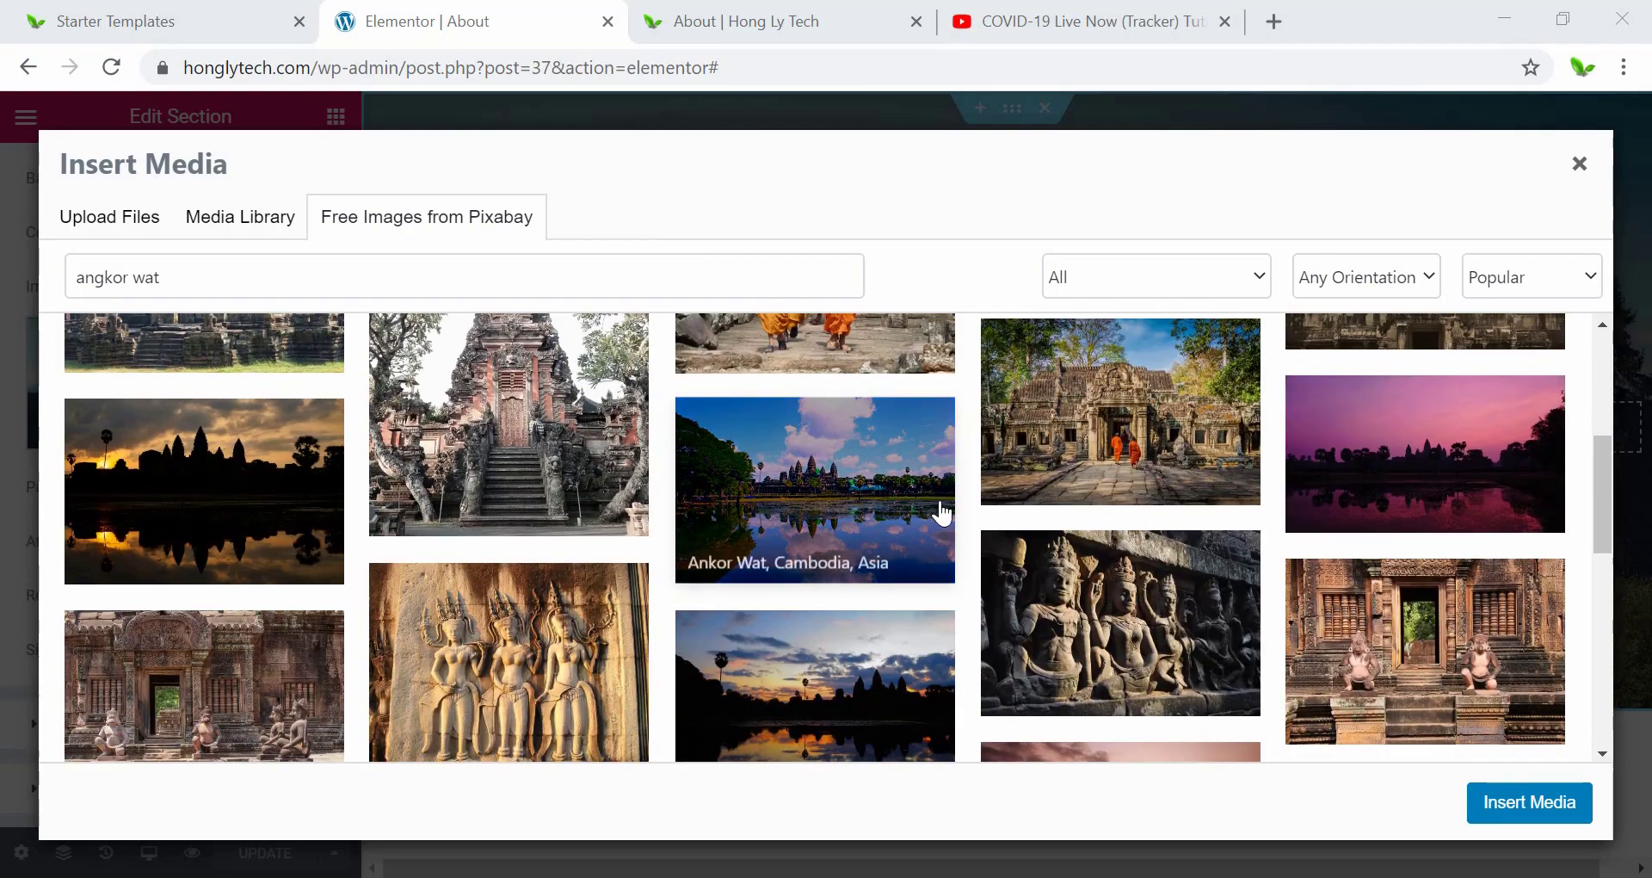
scroll(740, 521, "down", 5)
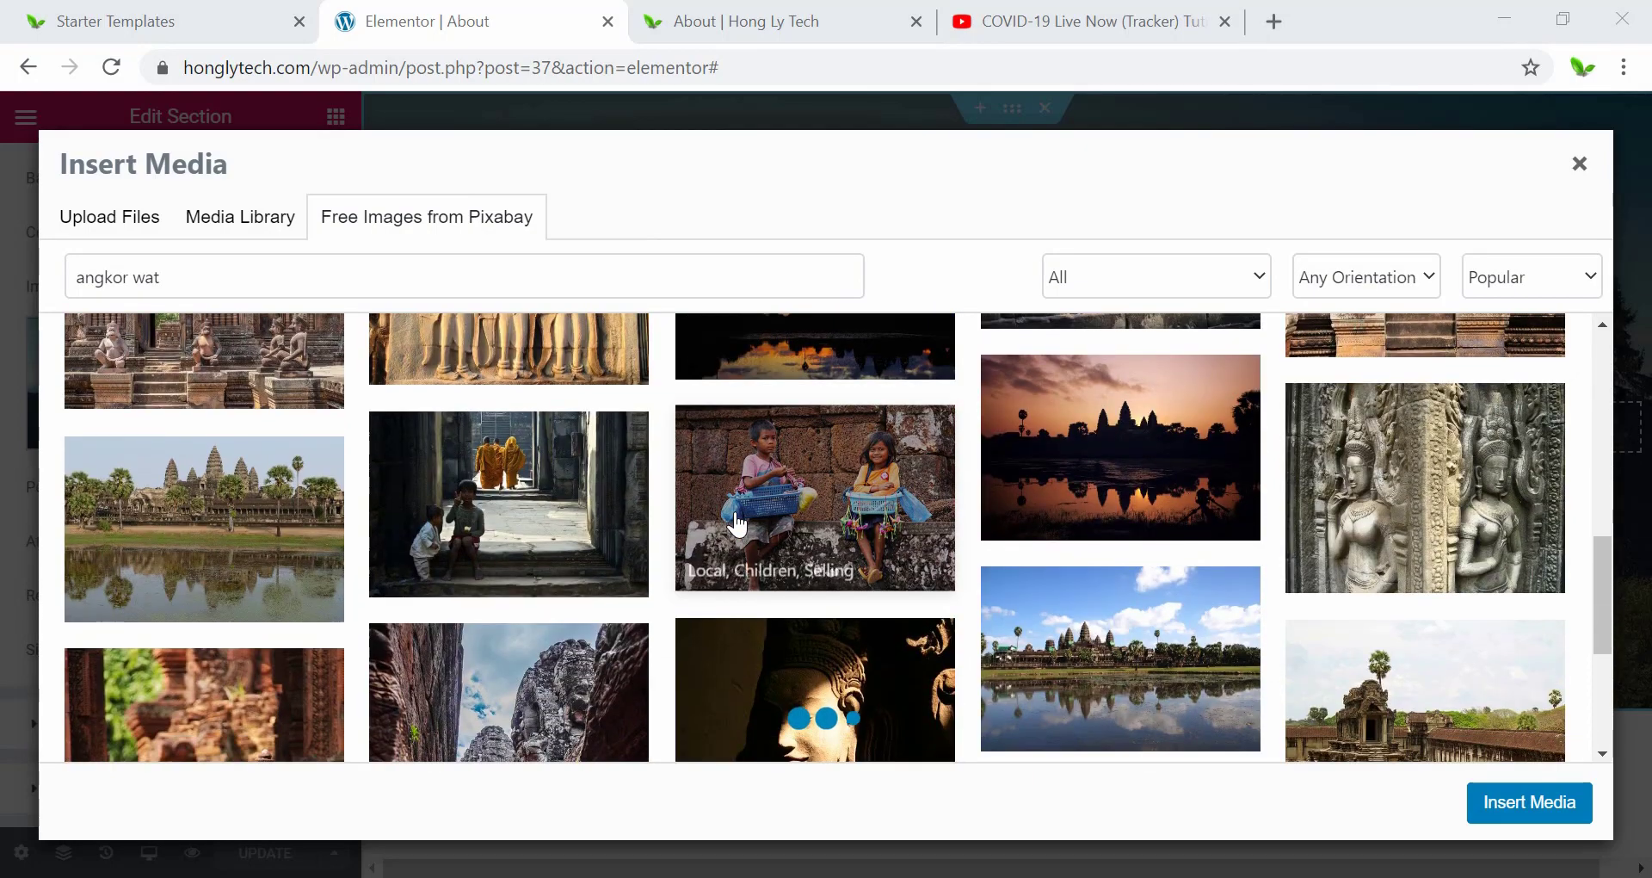
scroll(735, 522, "down", 3)
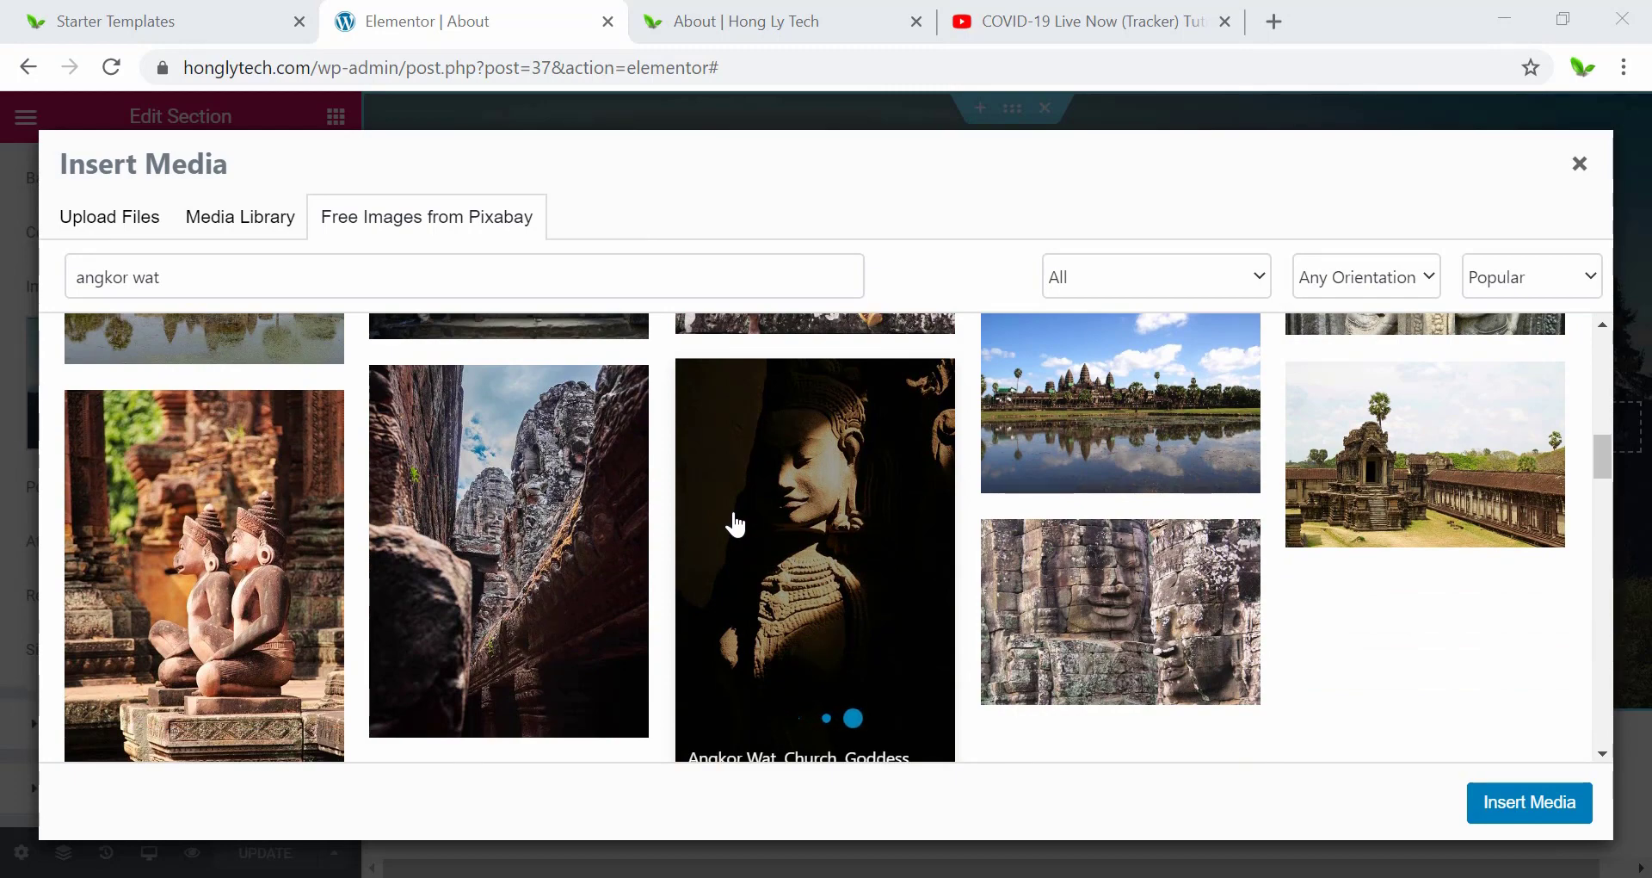
scroll(736, 523, "down", 5)
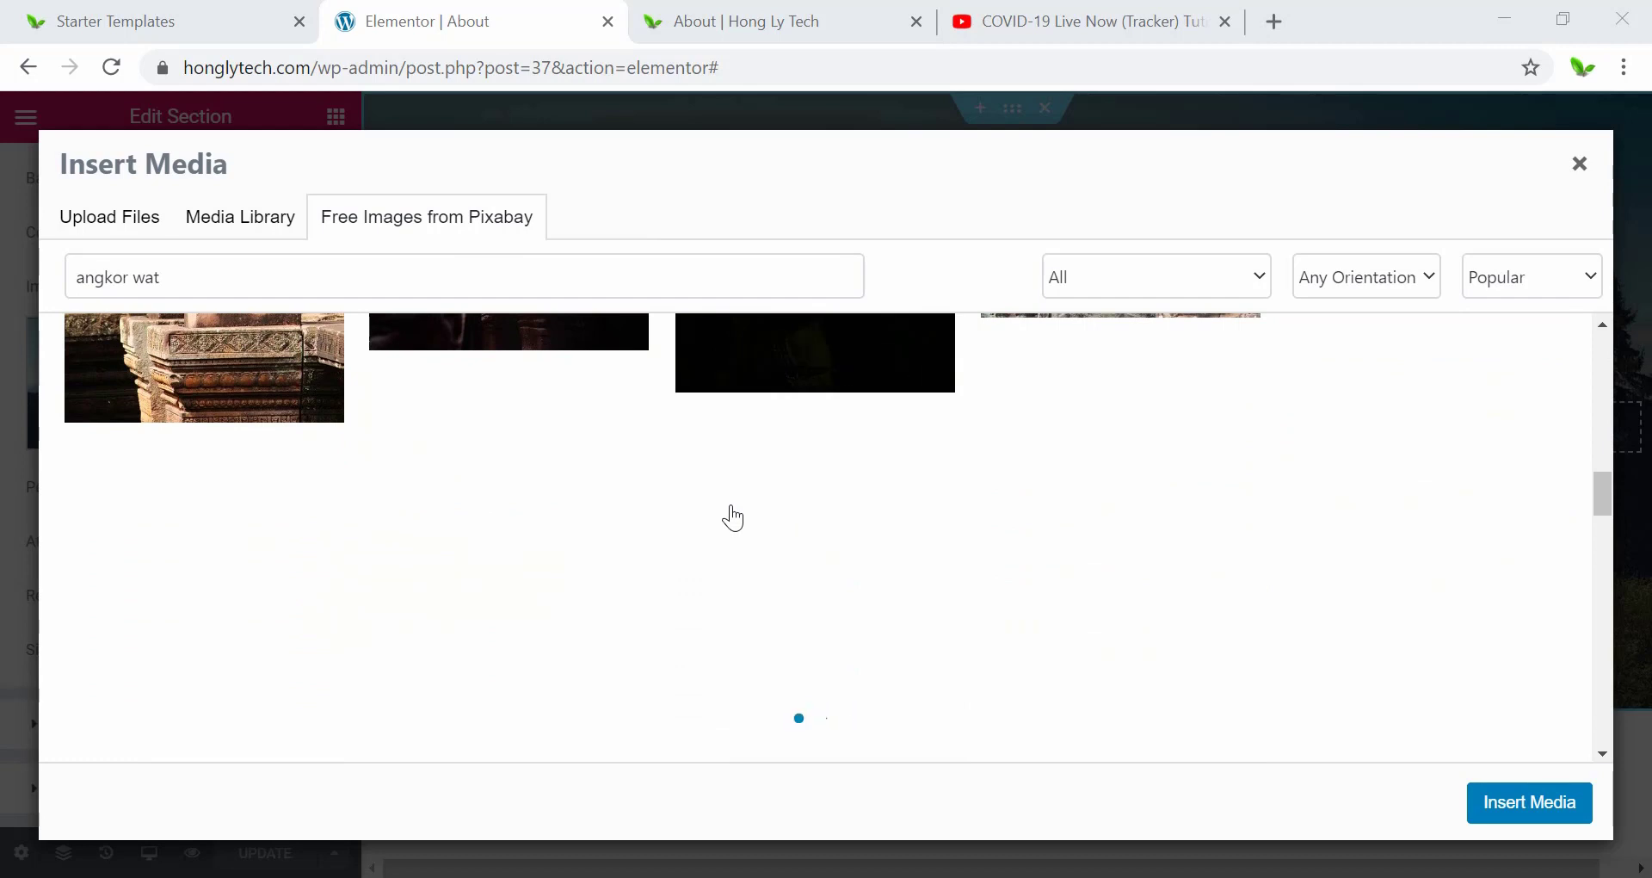
scroll(967, 635, "down", 5)
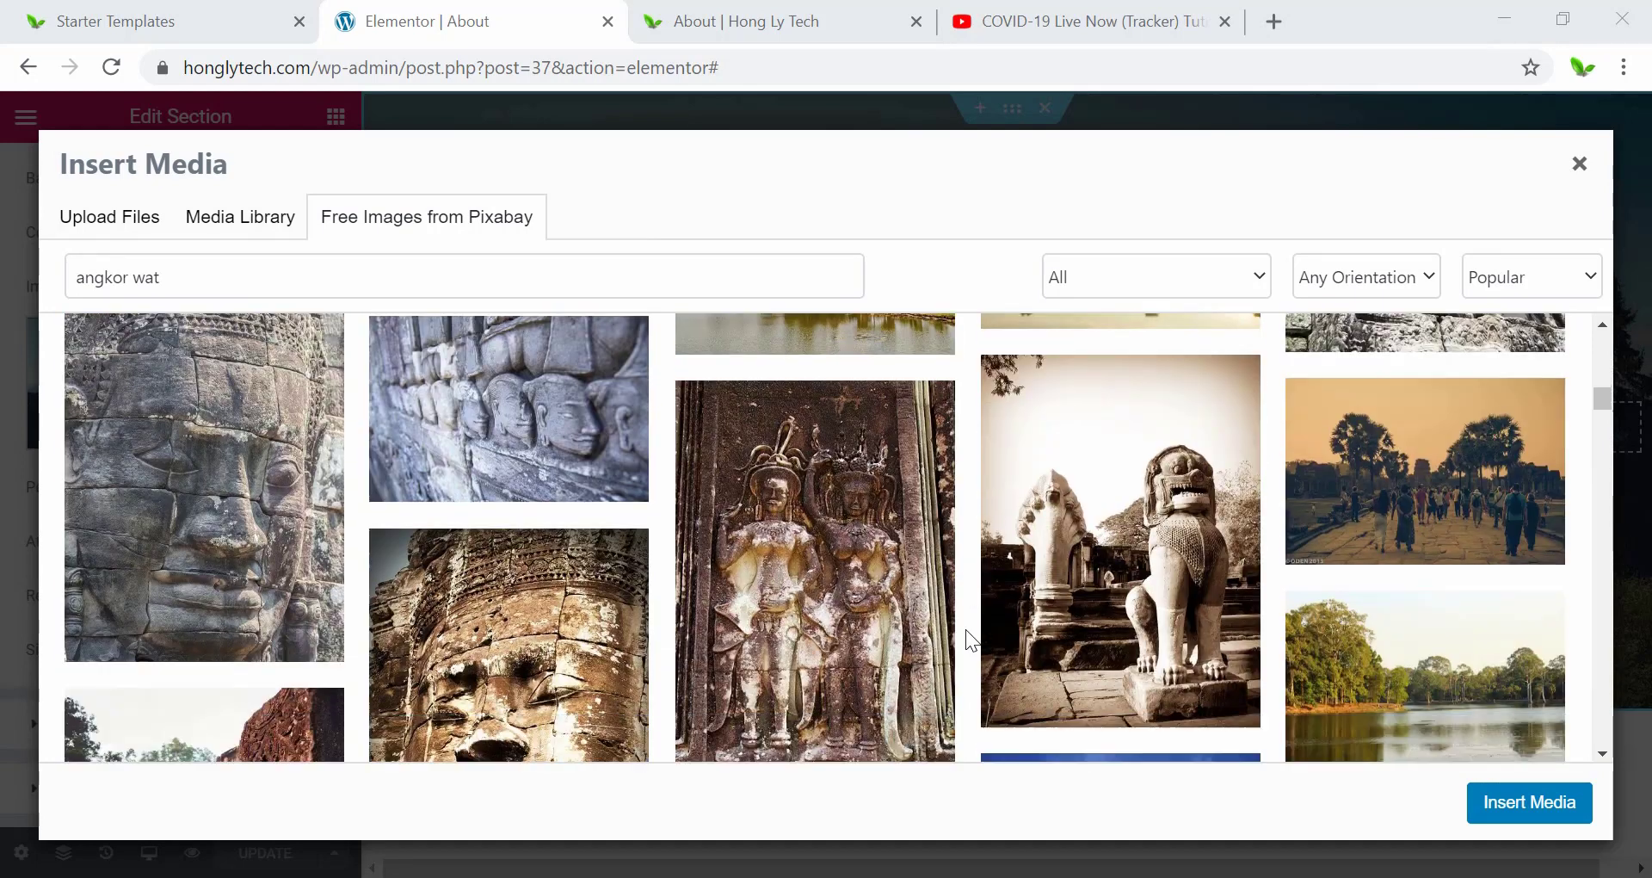
scroll(966, 628, "down", 8)
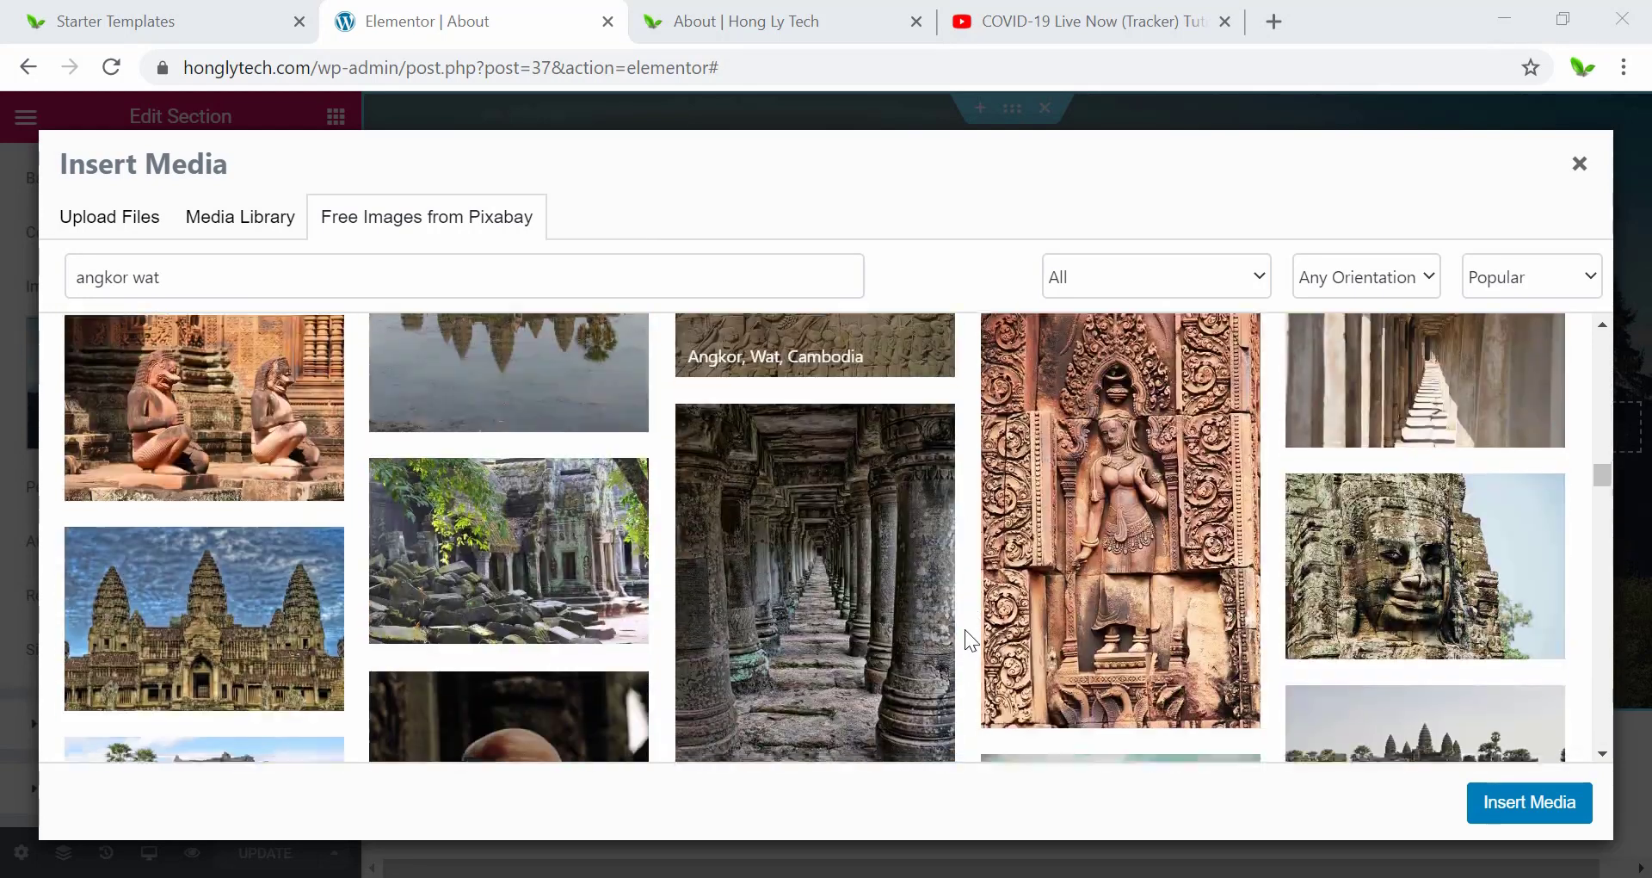
scroll(964, 628, "down", 6)
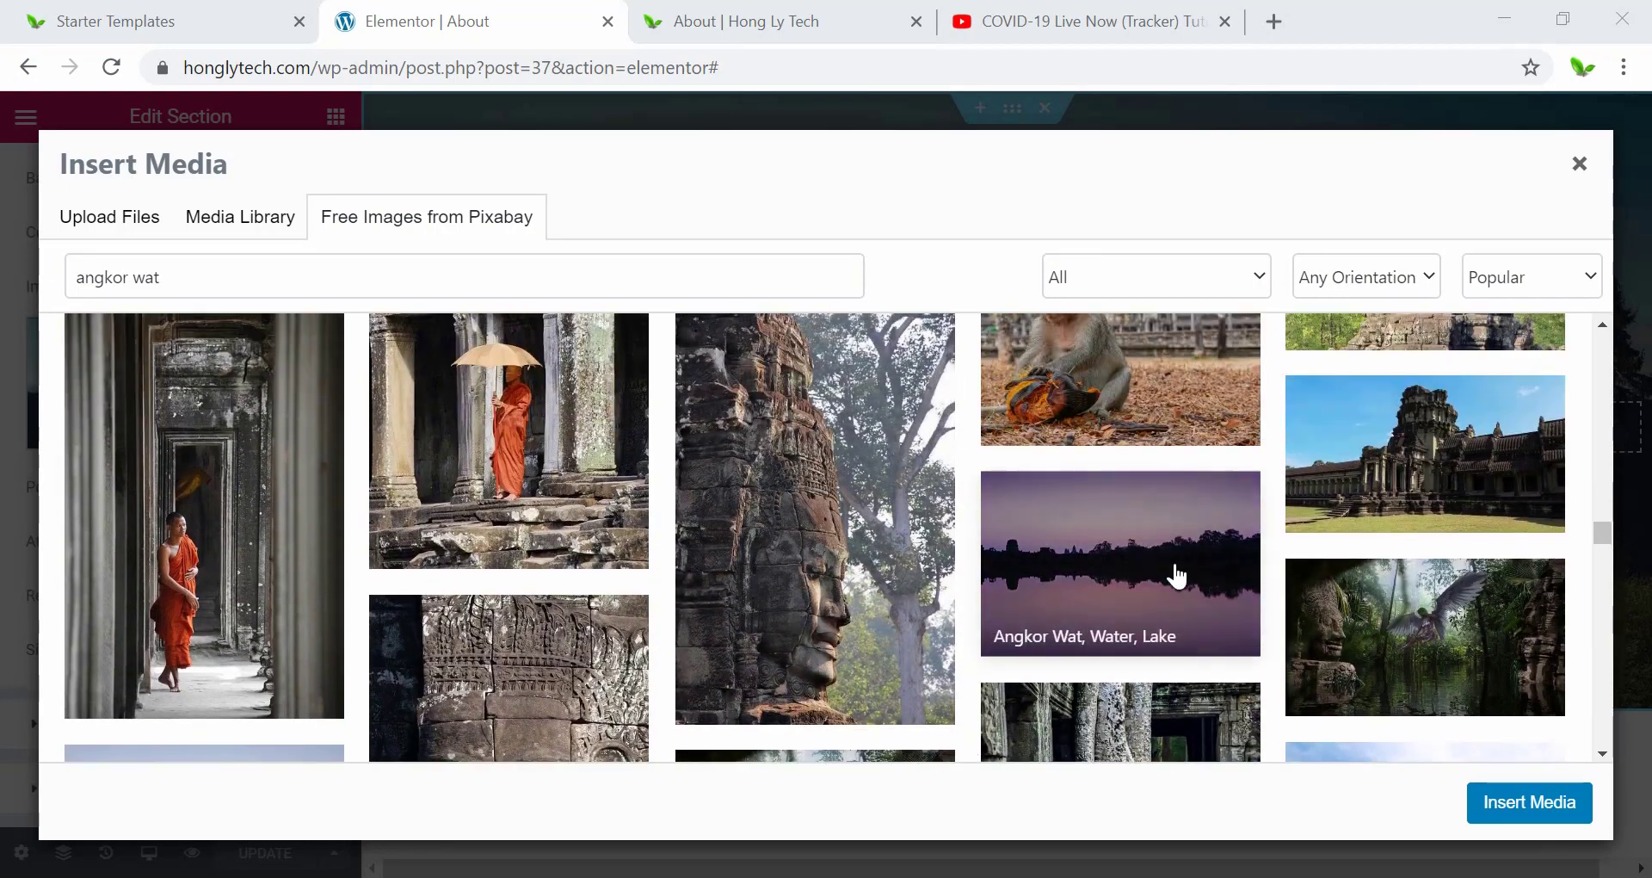
left_click(1140, 578)
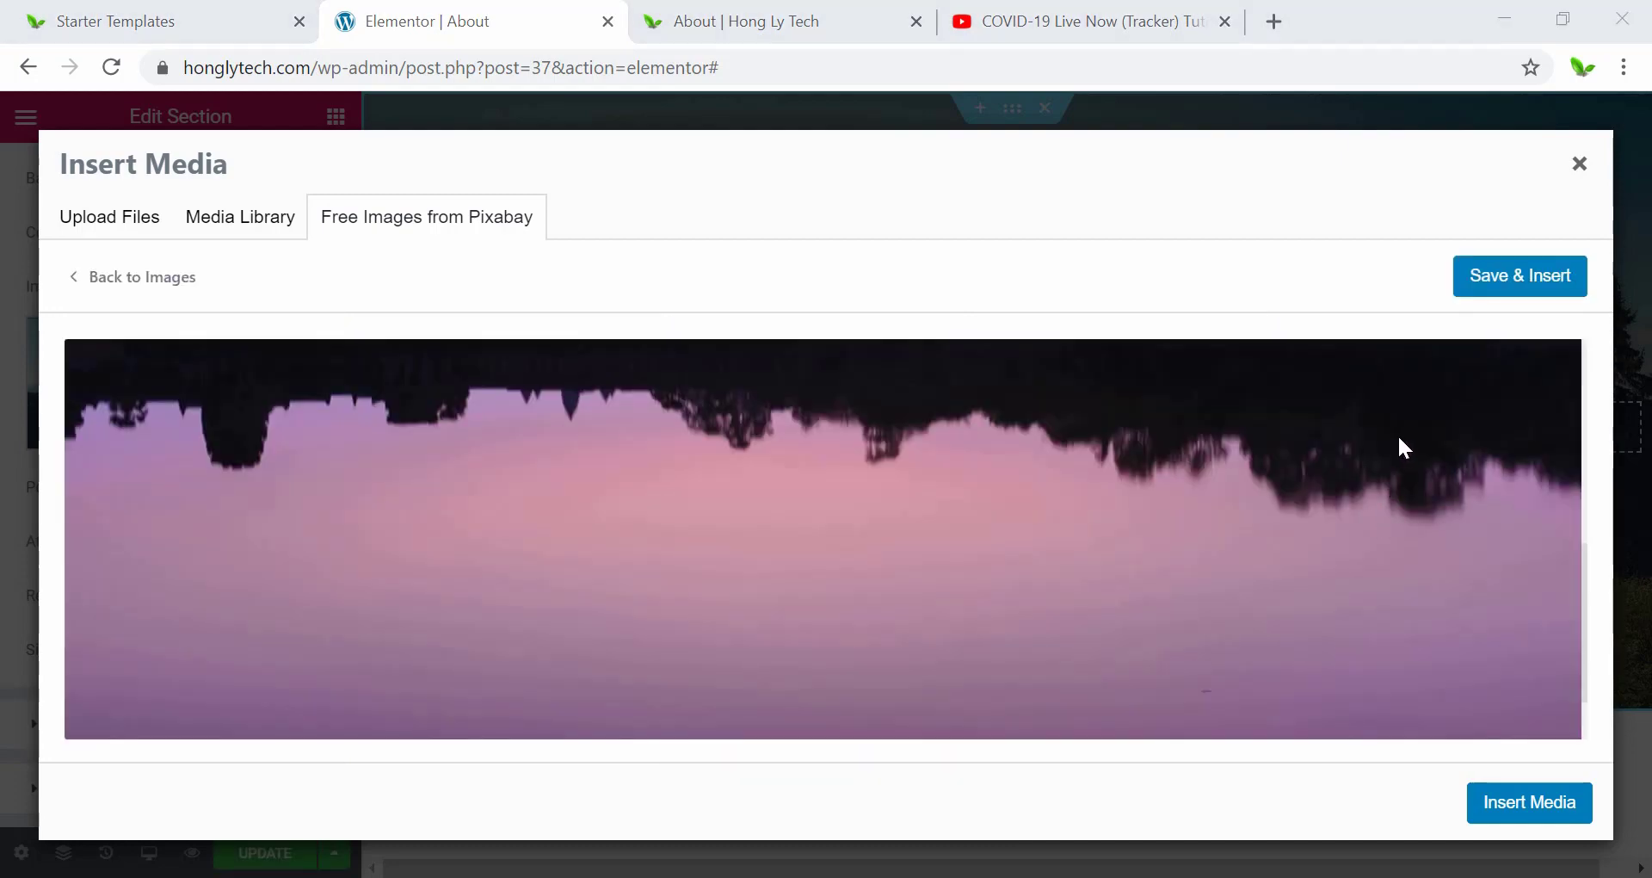
left_click(1494, 286)
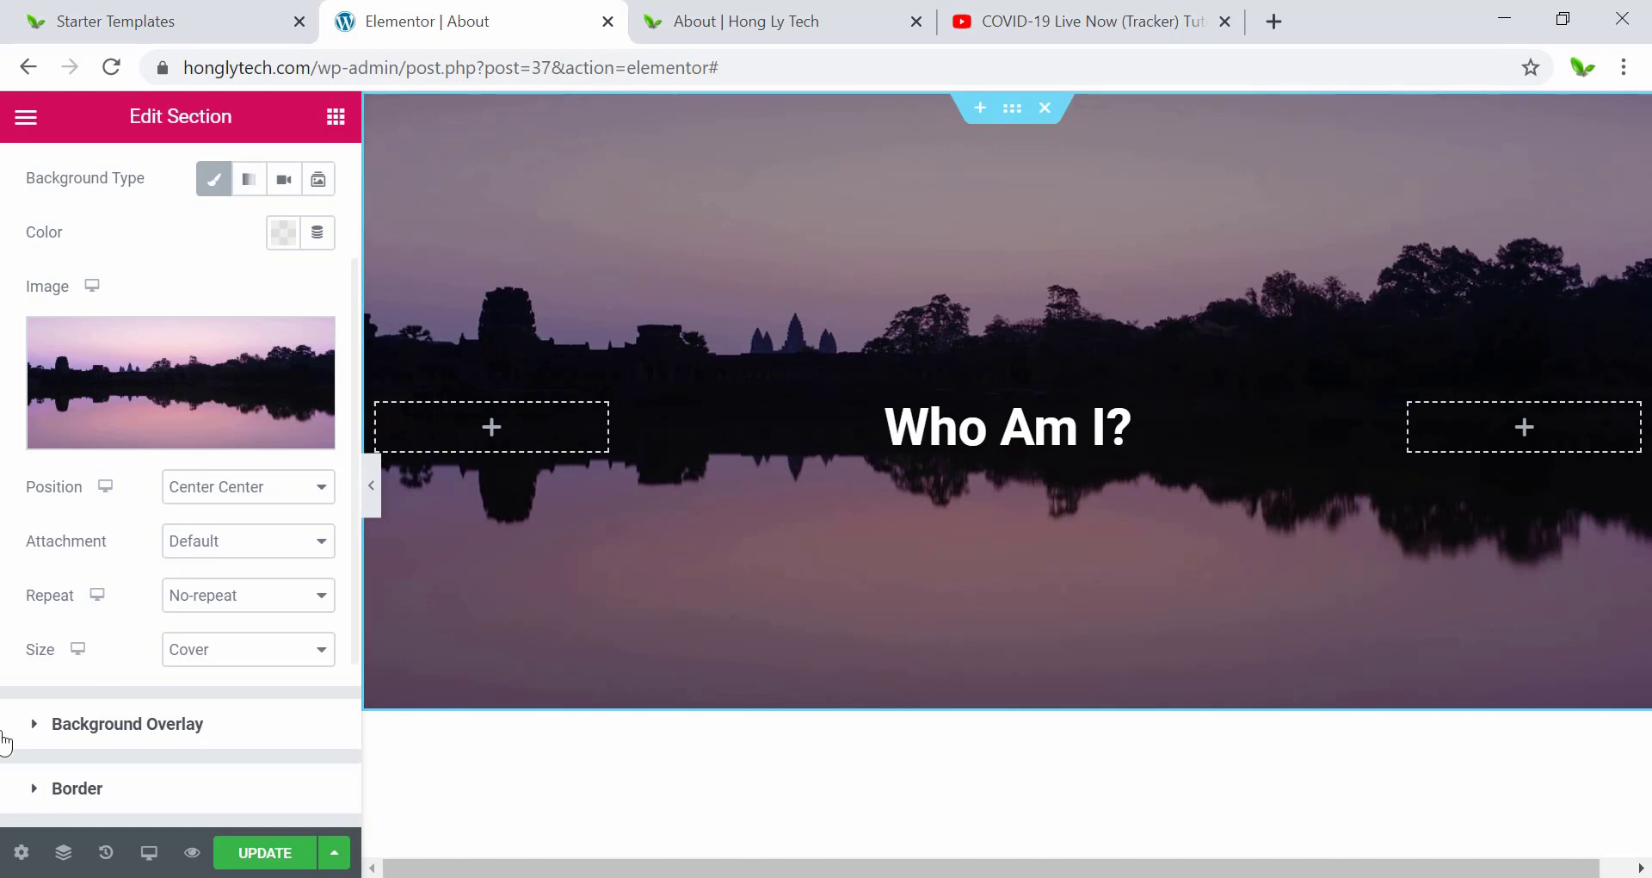
left_click(86, 724)
scroll(204, 465, "down", 4)
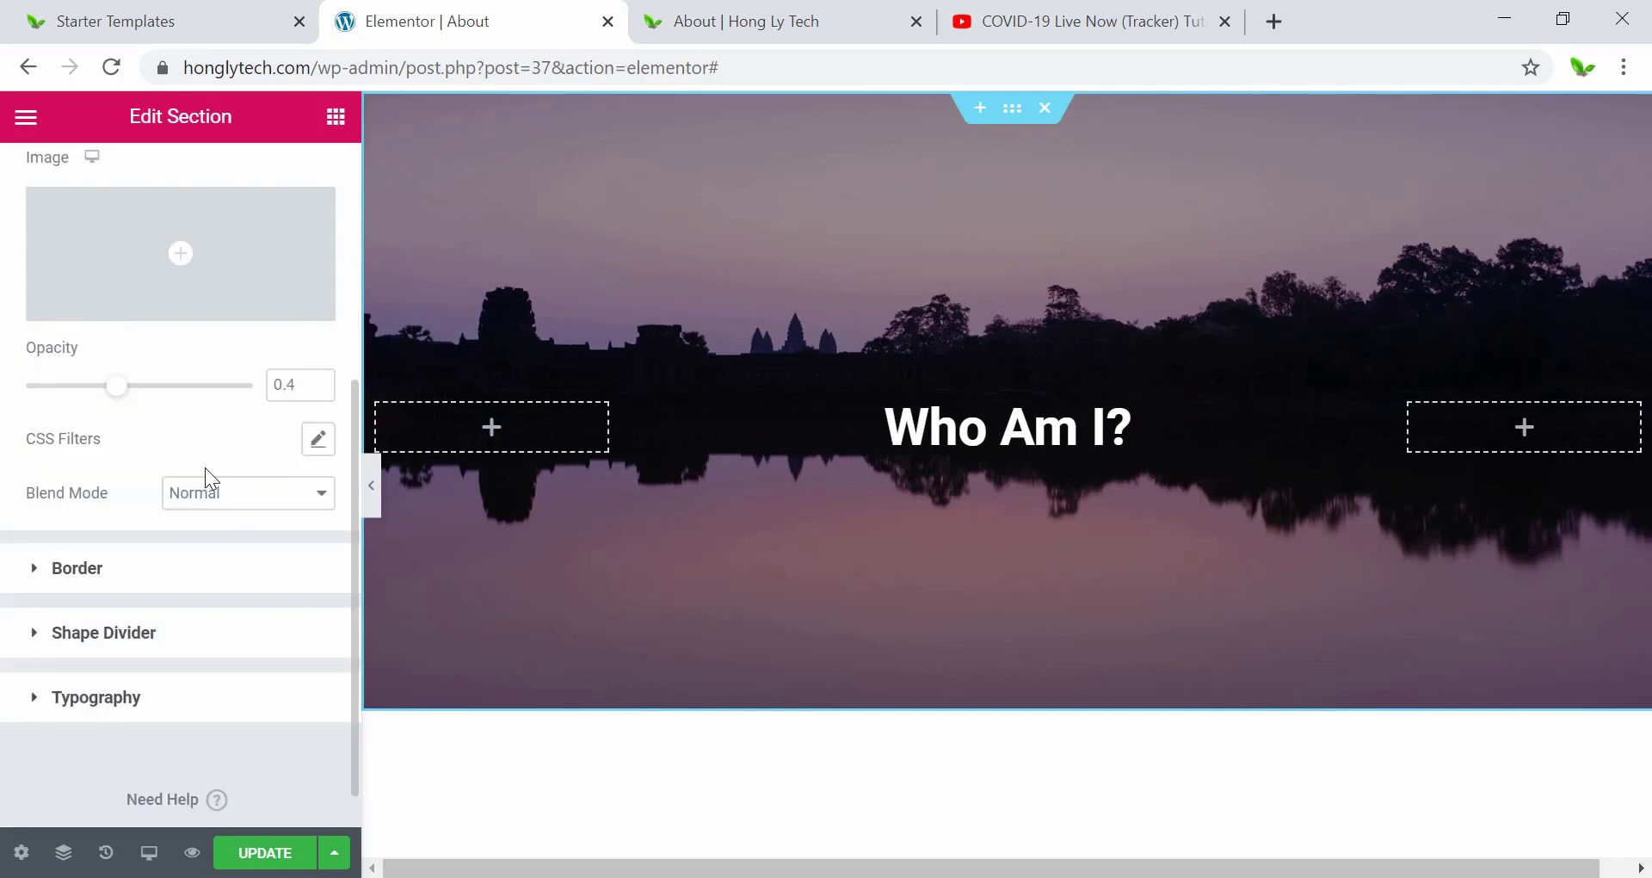
scroll(205, 482, "up", 4)
scroll(216, 559, "down", 2)
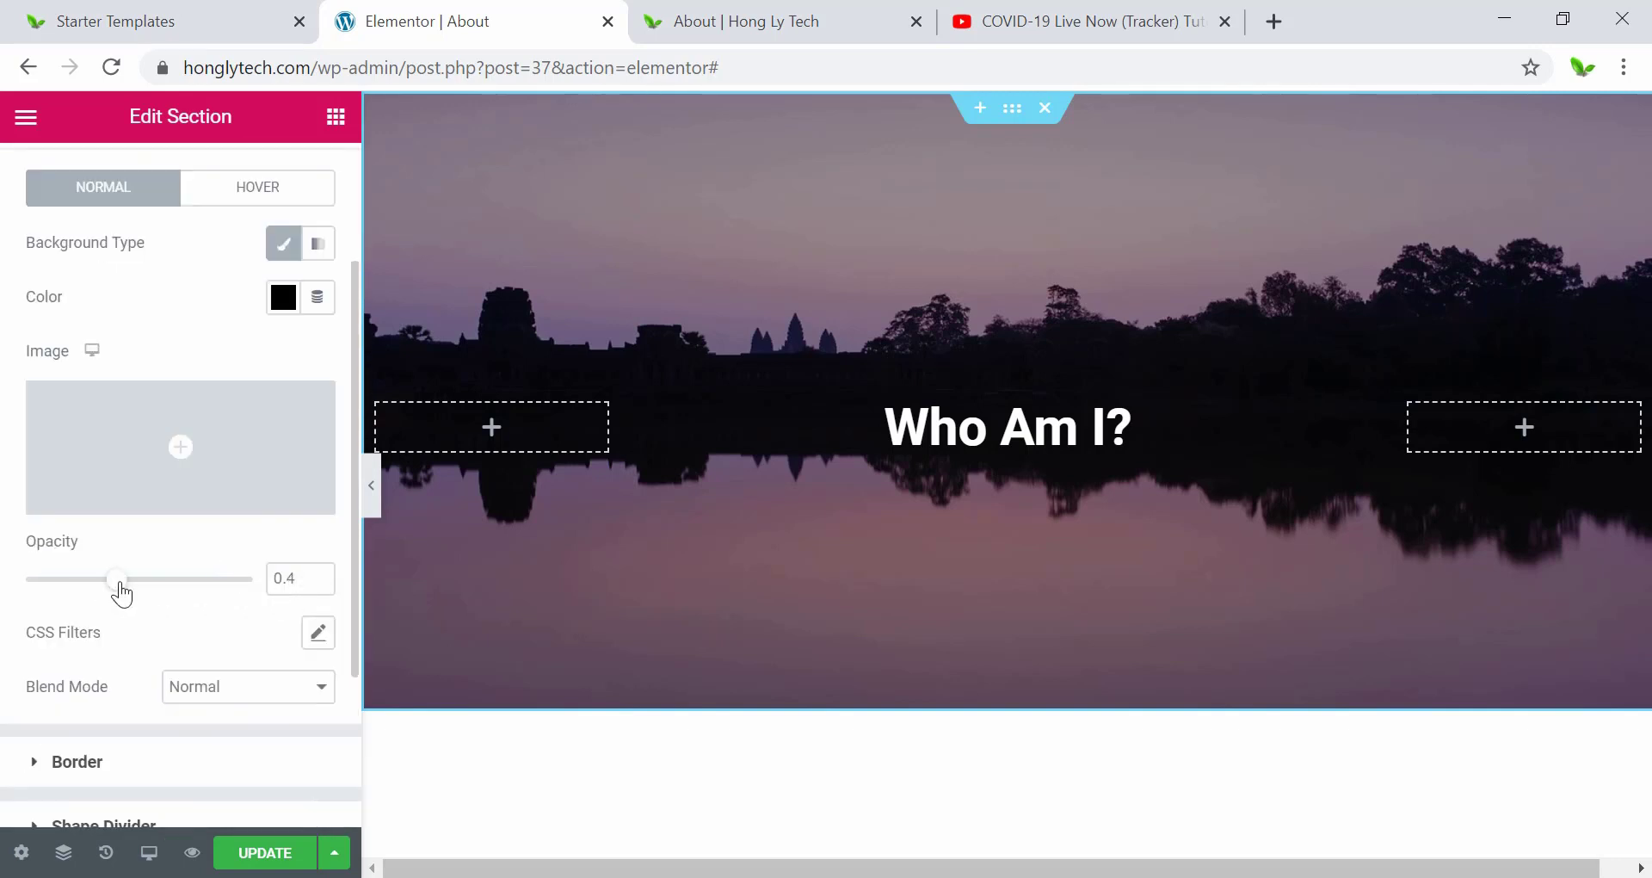
left_click_drag(122, 594, 8, 601)
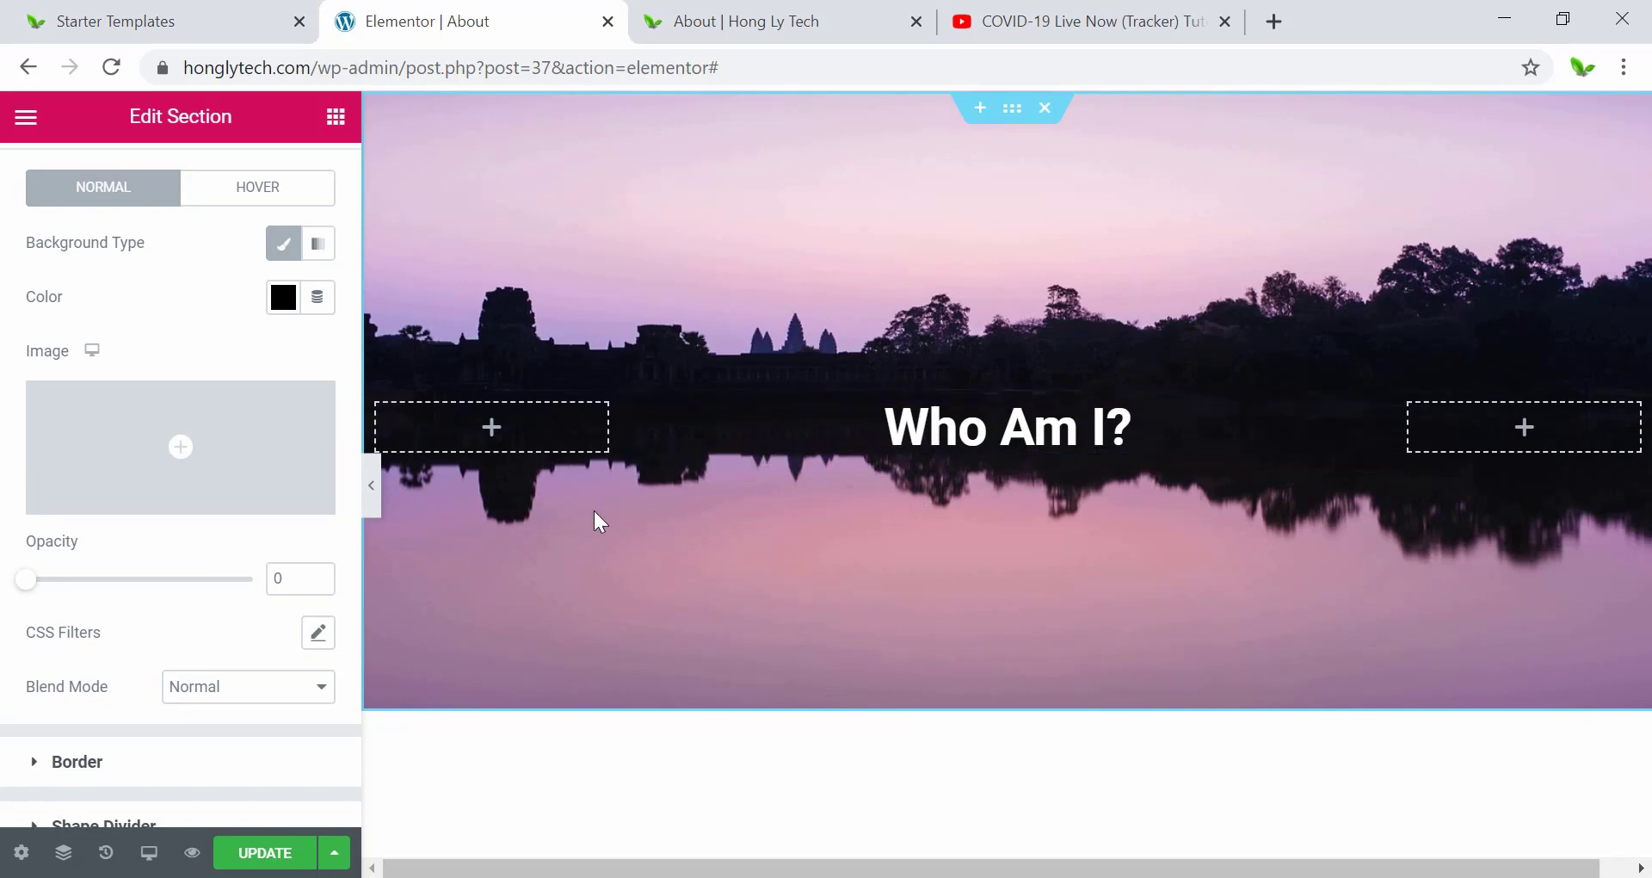
left_click_drag(22, 585, 65, 592)
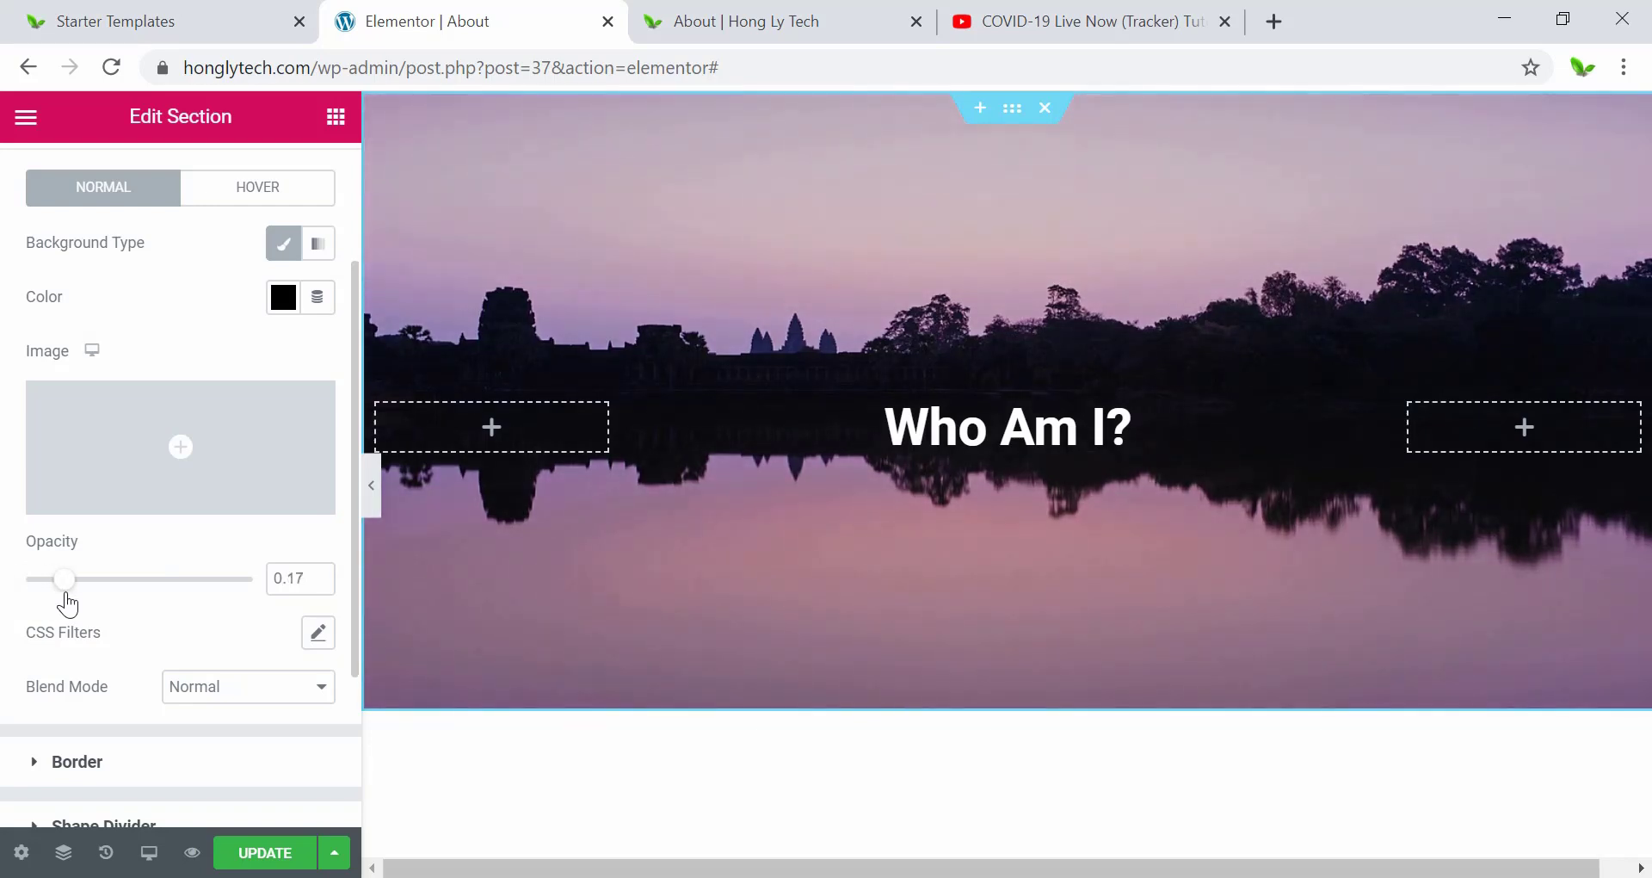
left_click(317, 572)
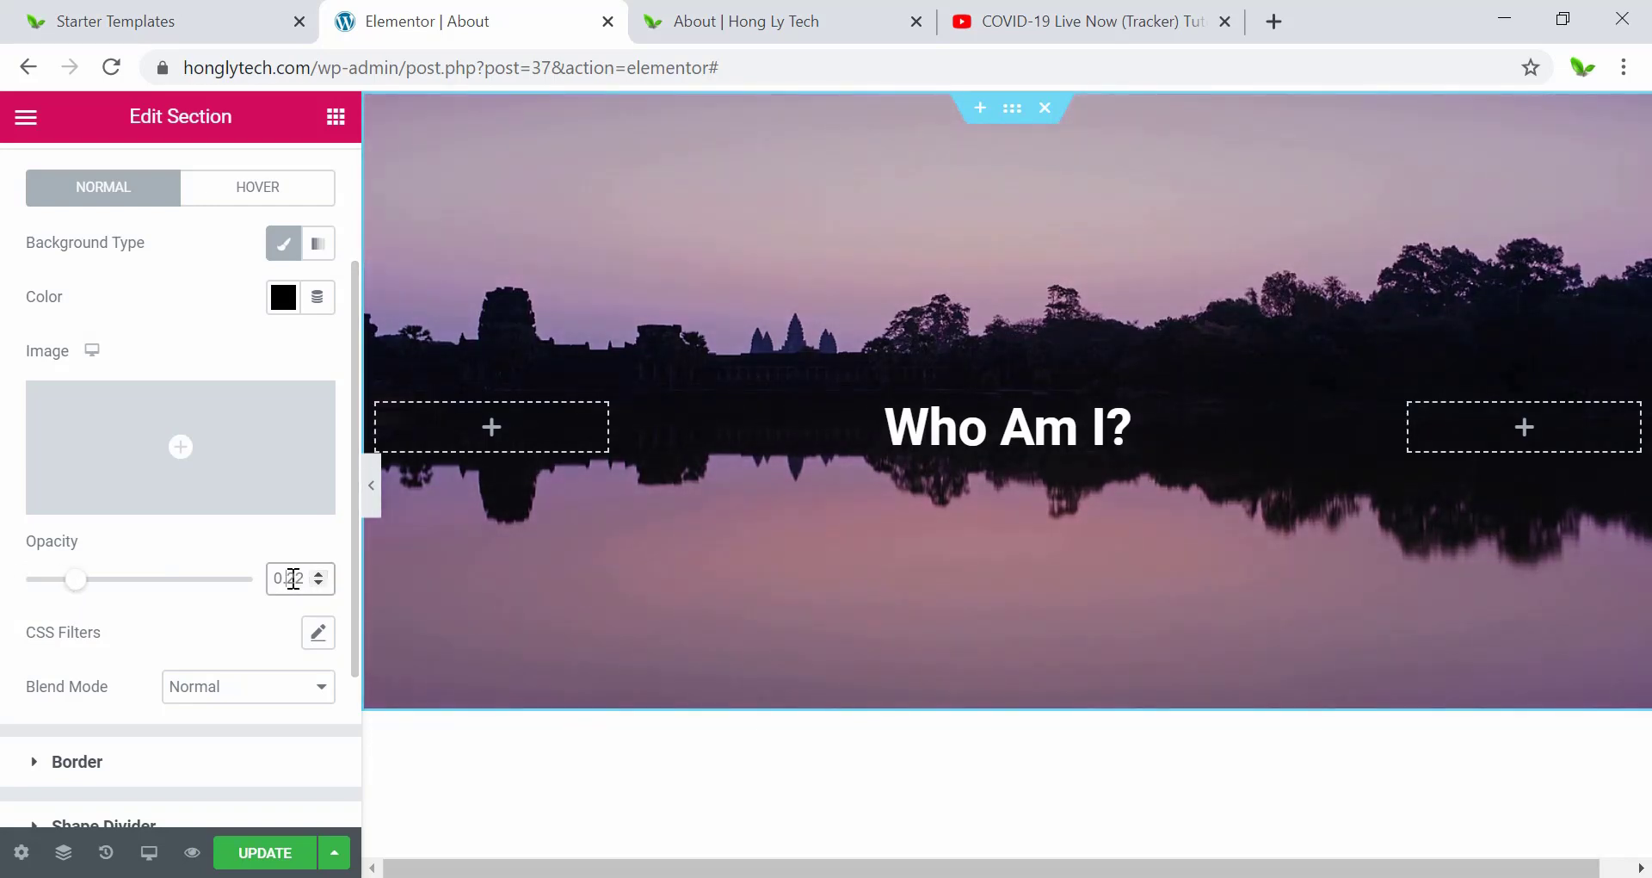
double_click(292, 578)
type("0.4")
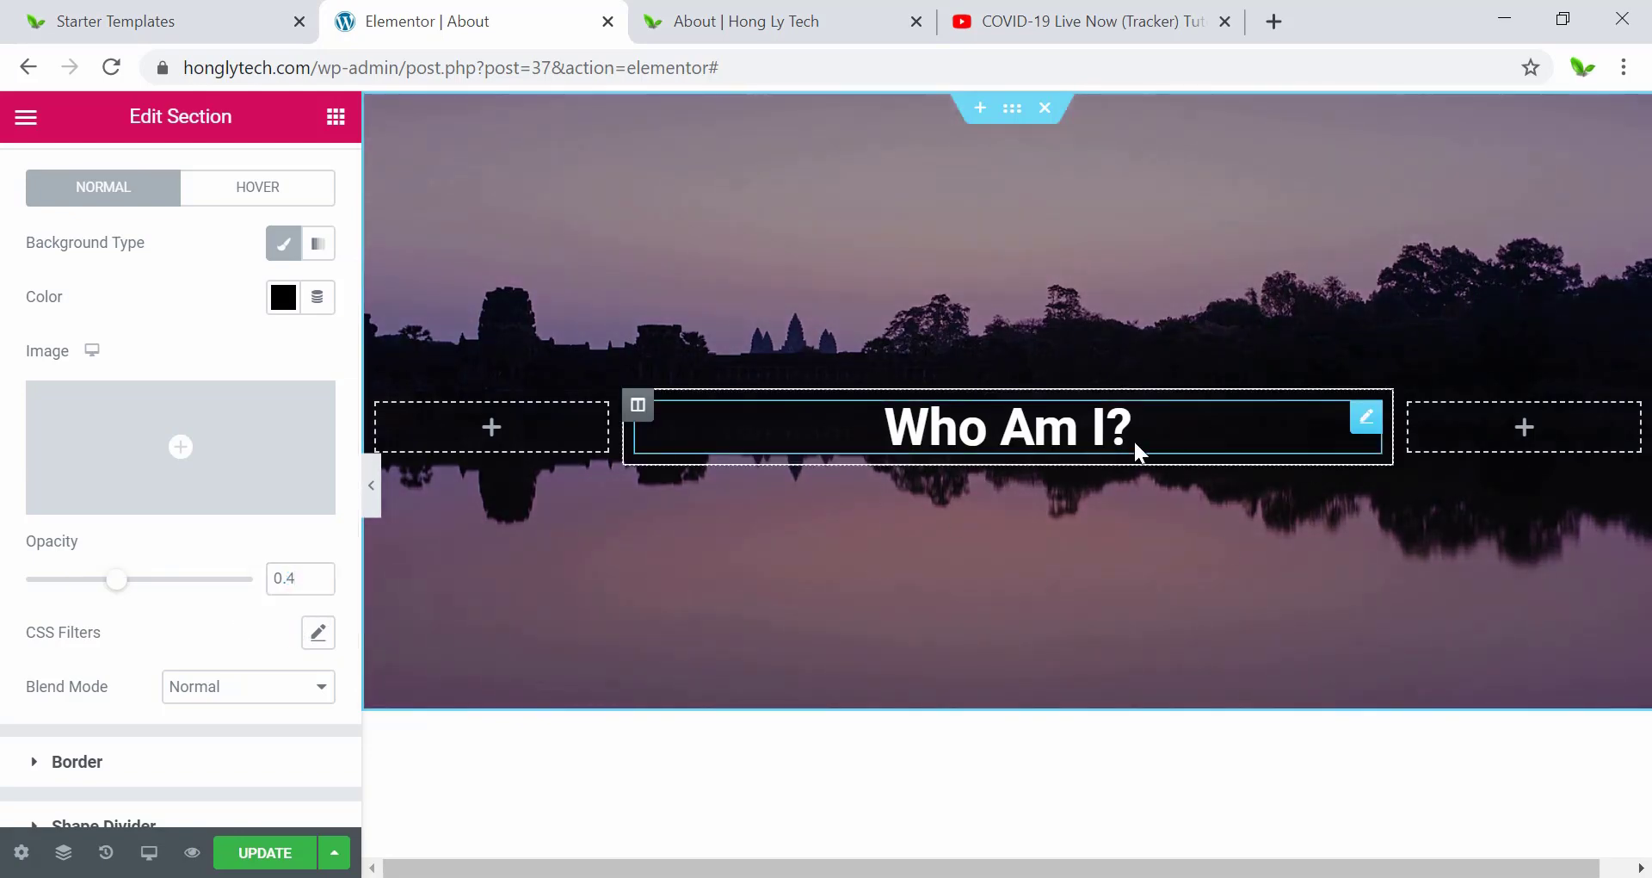
scroll(807, 524, "down", 8)
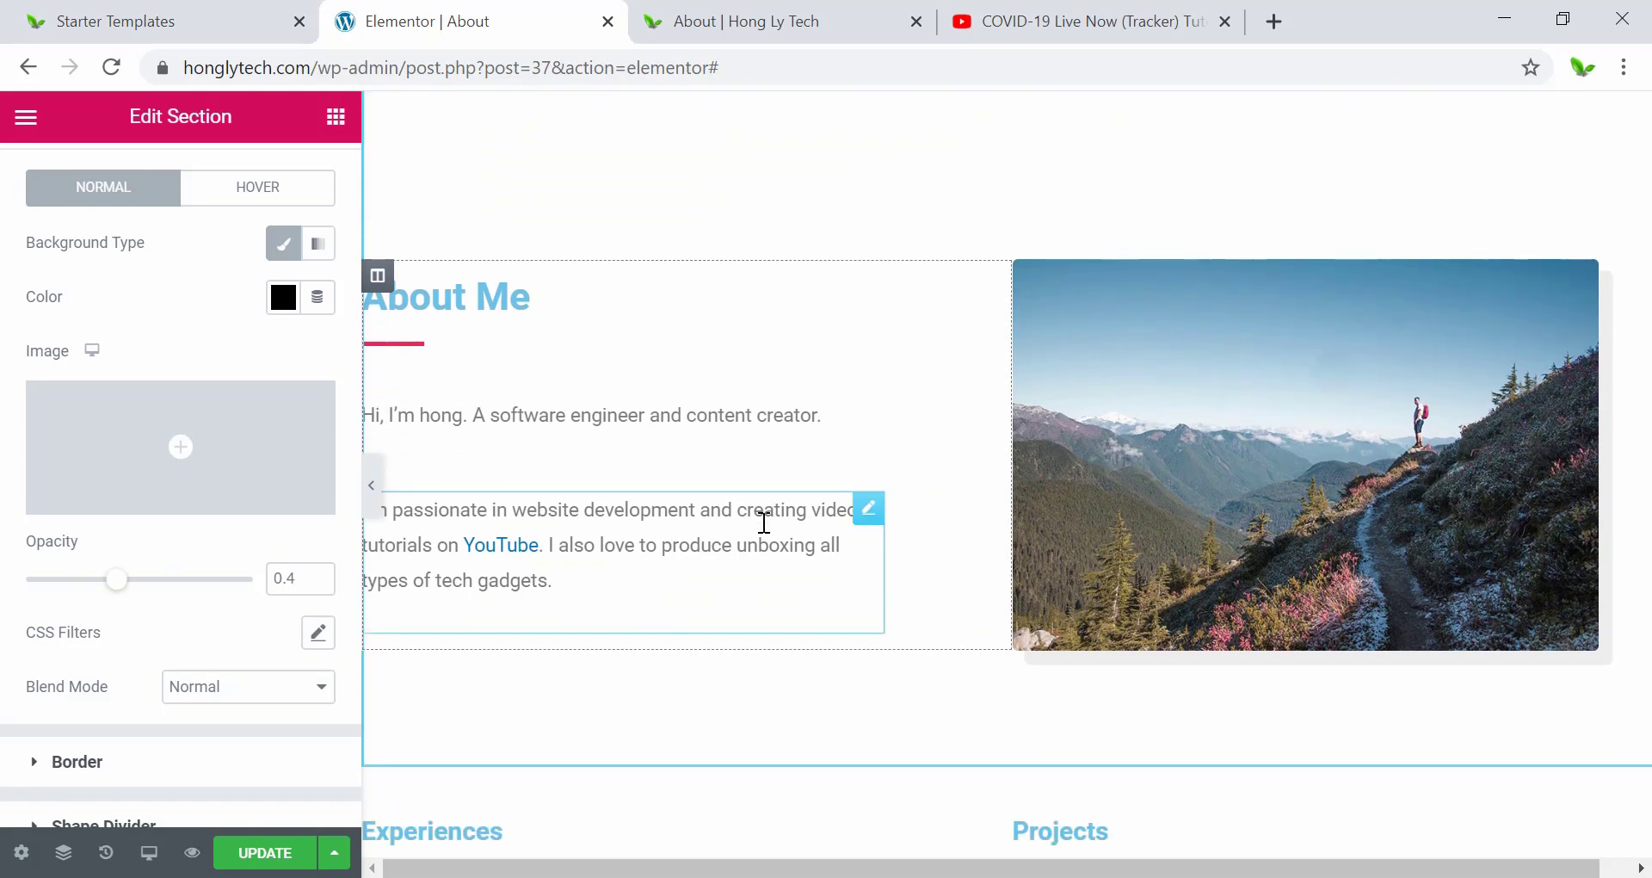
Select the About Me image and bring up Pixabay free images in its media chooser.
left_click(1247, 425)
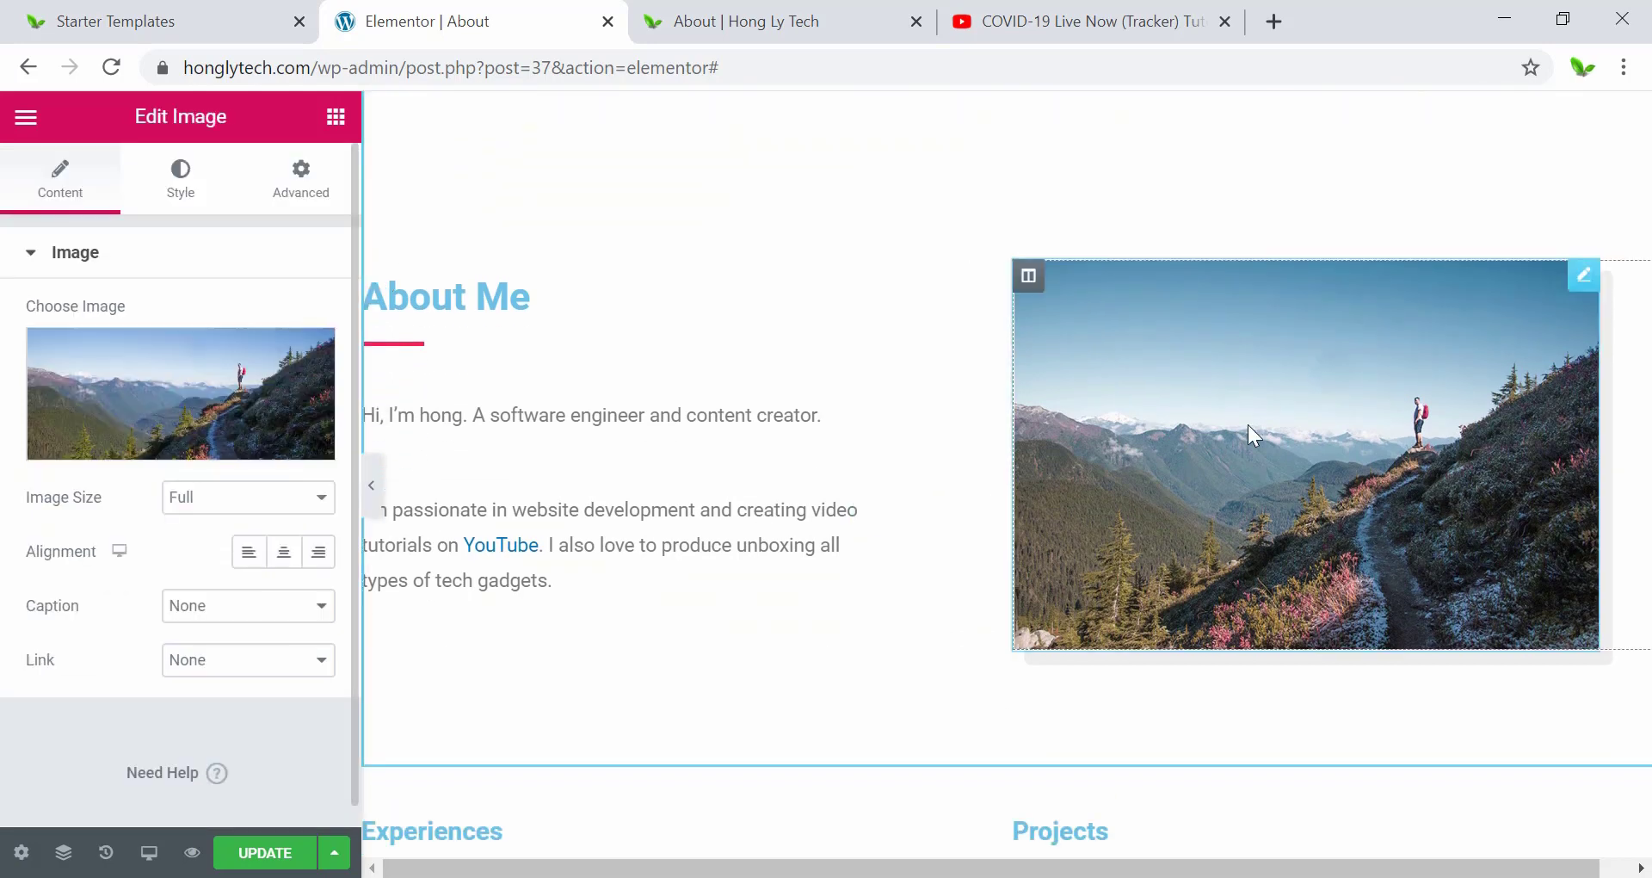
left_click(118, 408)
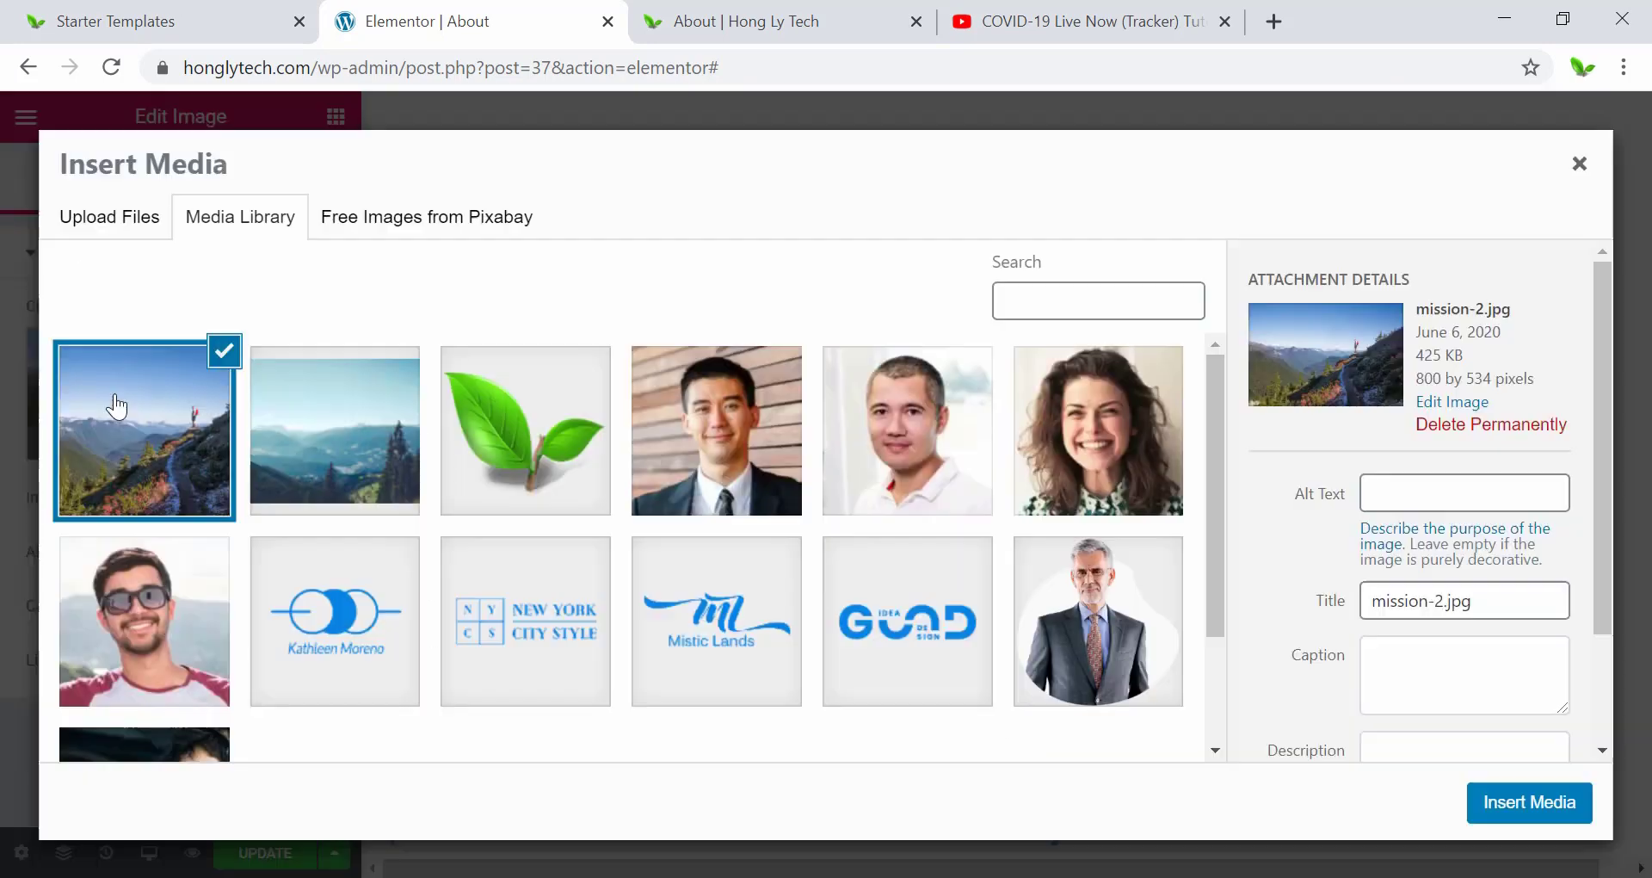
left_click(434, 237)
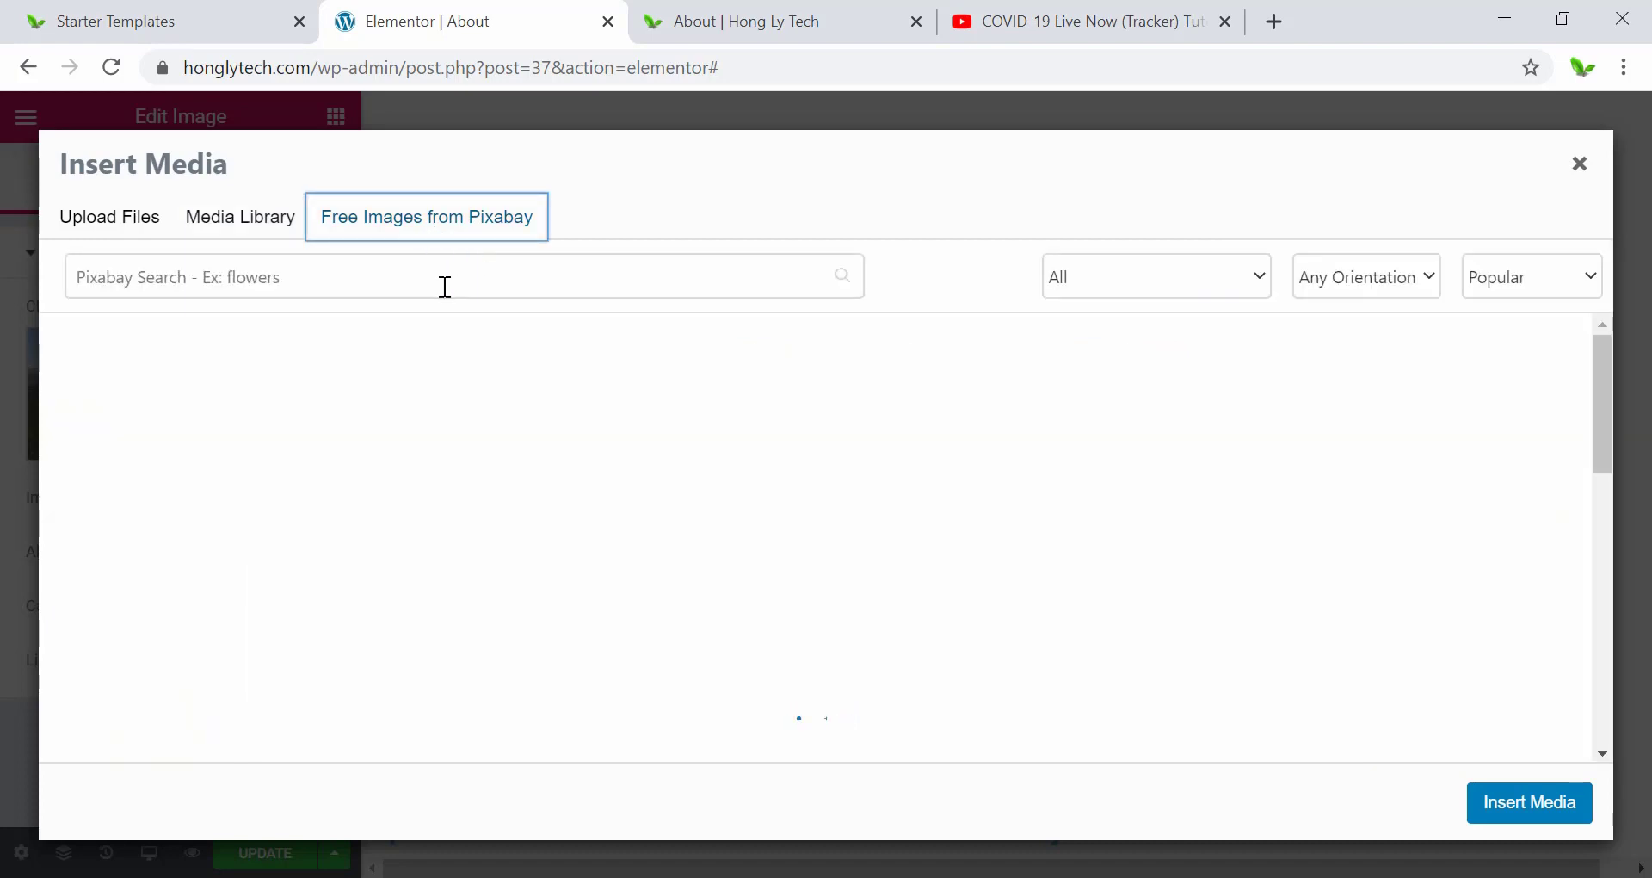
Search Pixabay for 'technology' and insert the laptop, notebook and coffee cup desk photo.
left_click(445, 286)
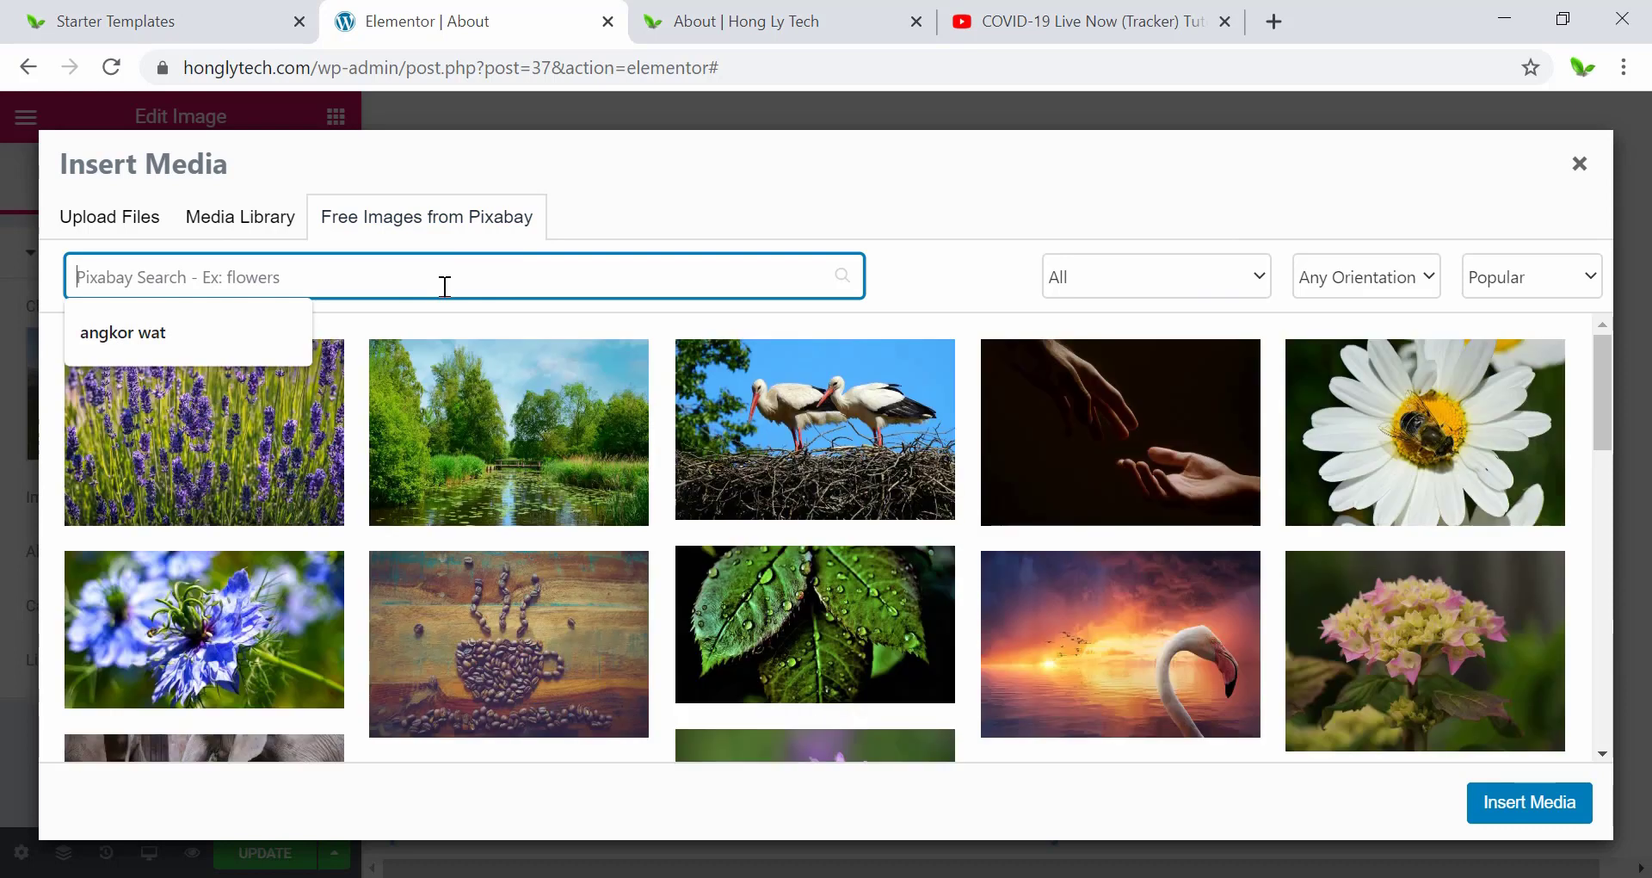
type("technology")
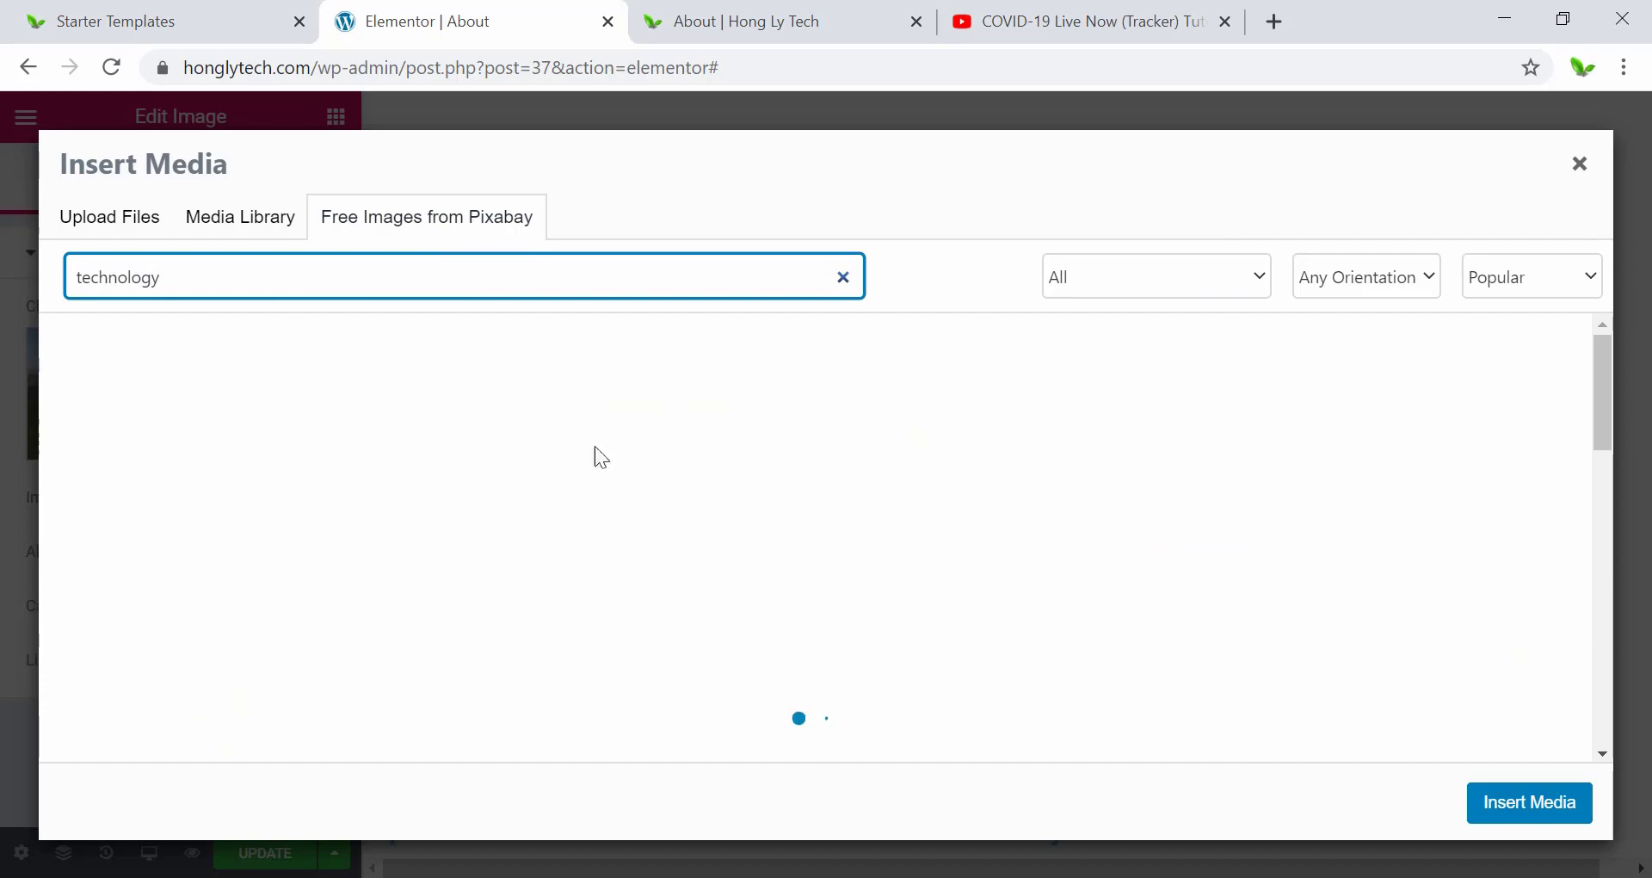
scroll(582, 593, "down", 1)
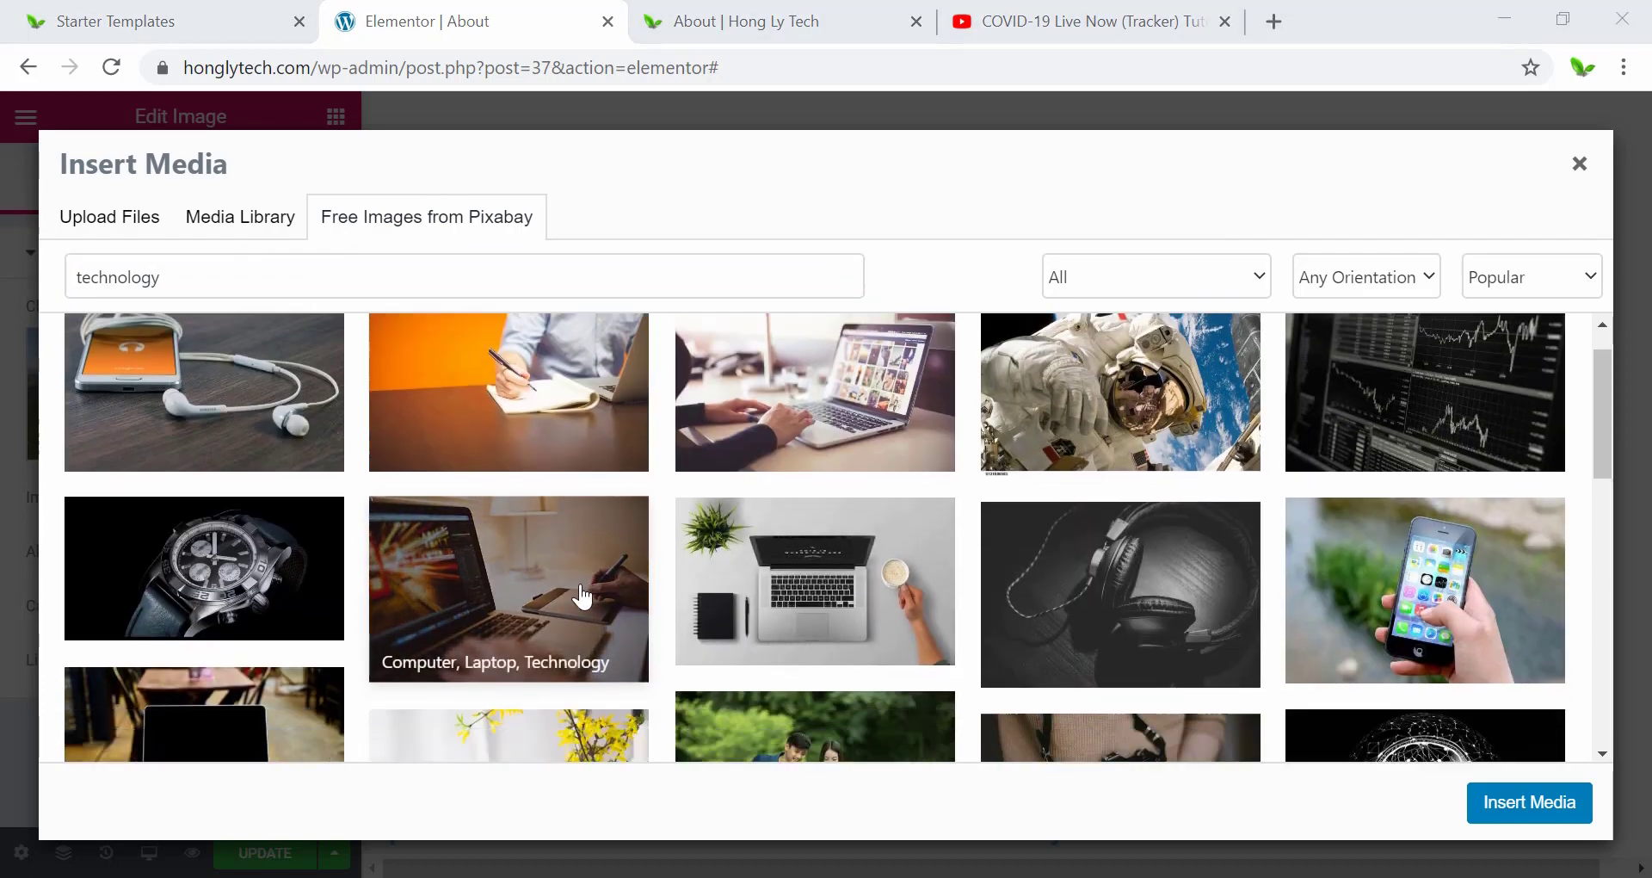
scroll(582, 594, "down", 10)
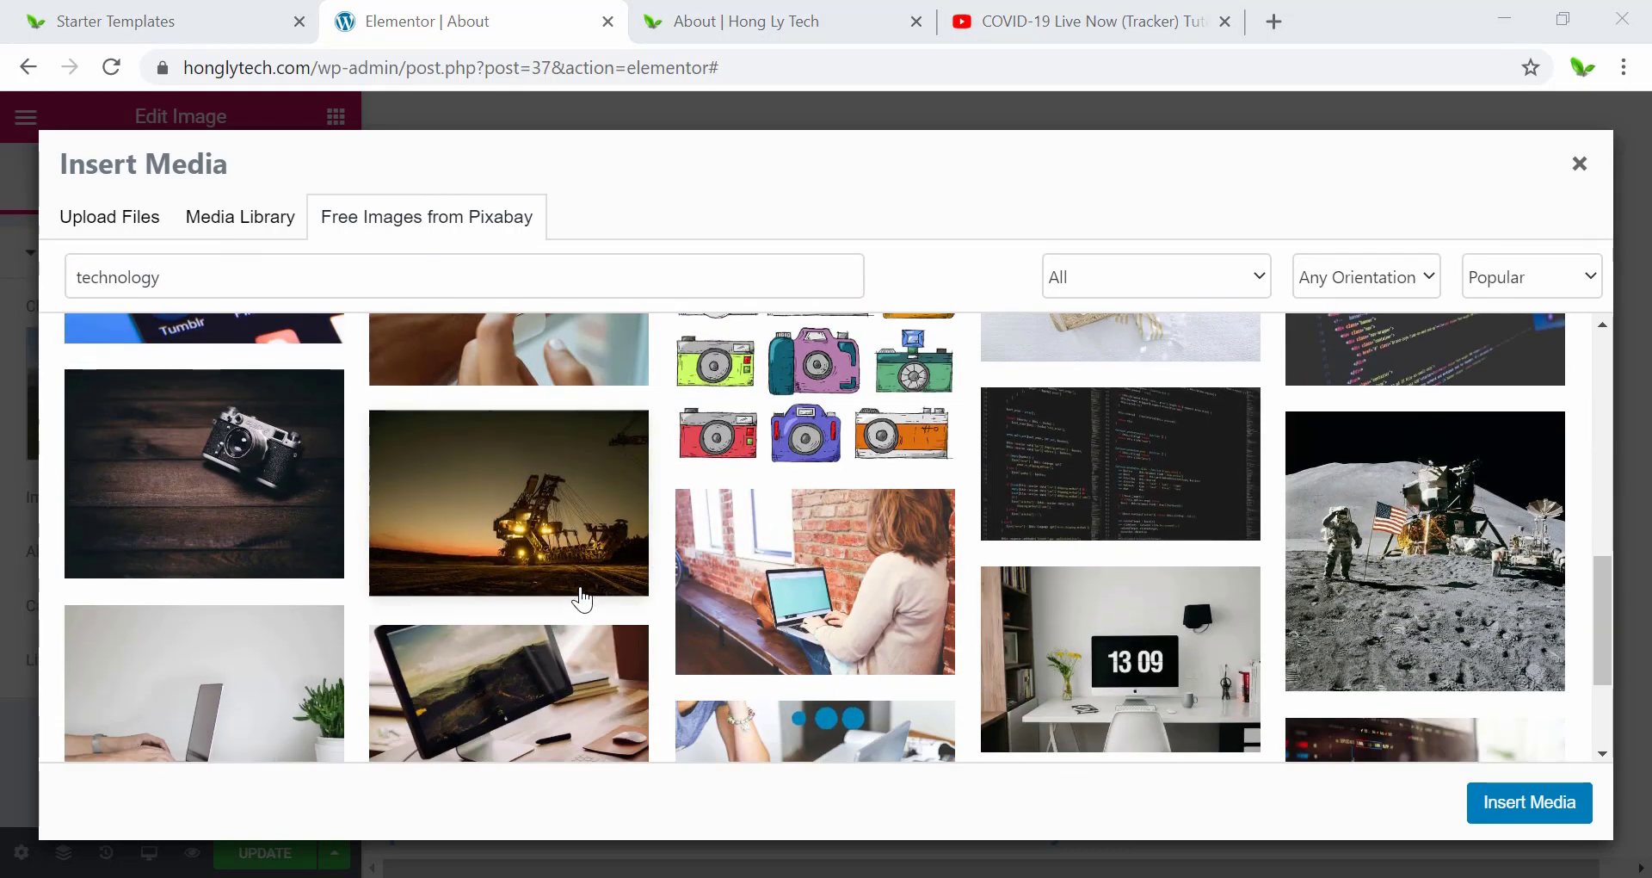
scroll(583, 602, "up", 10)
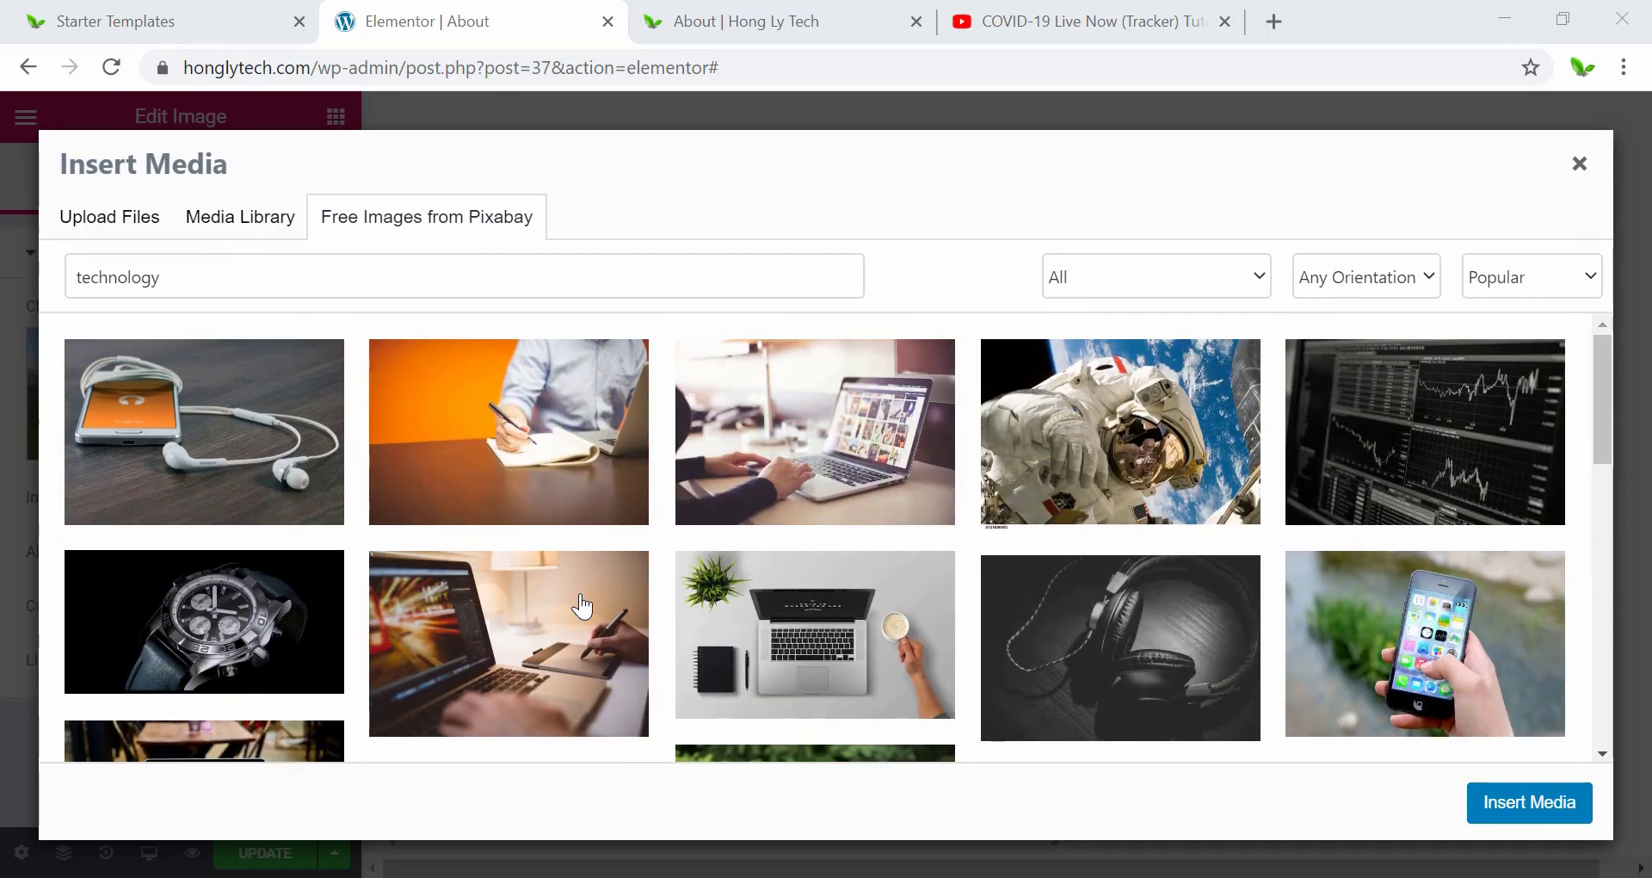
scroll(582, 607, "down", 2)
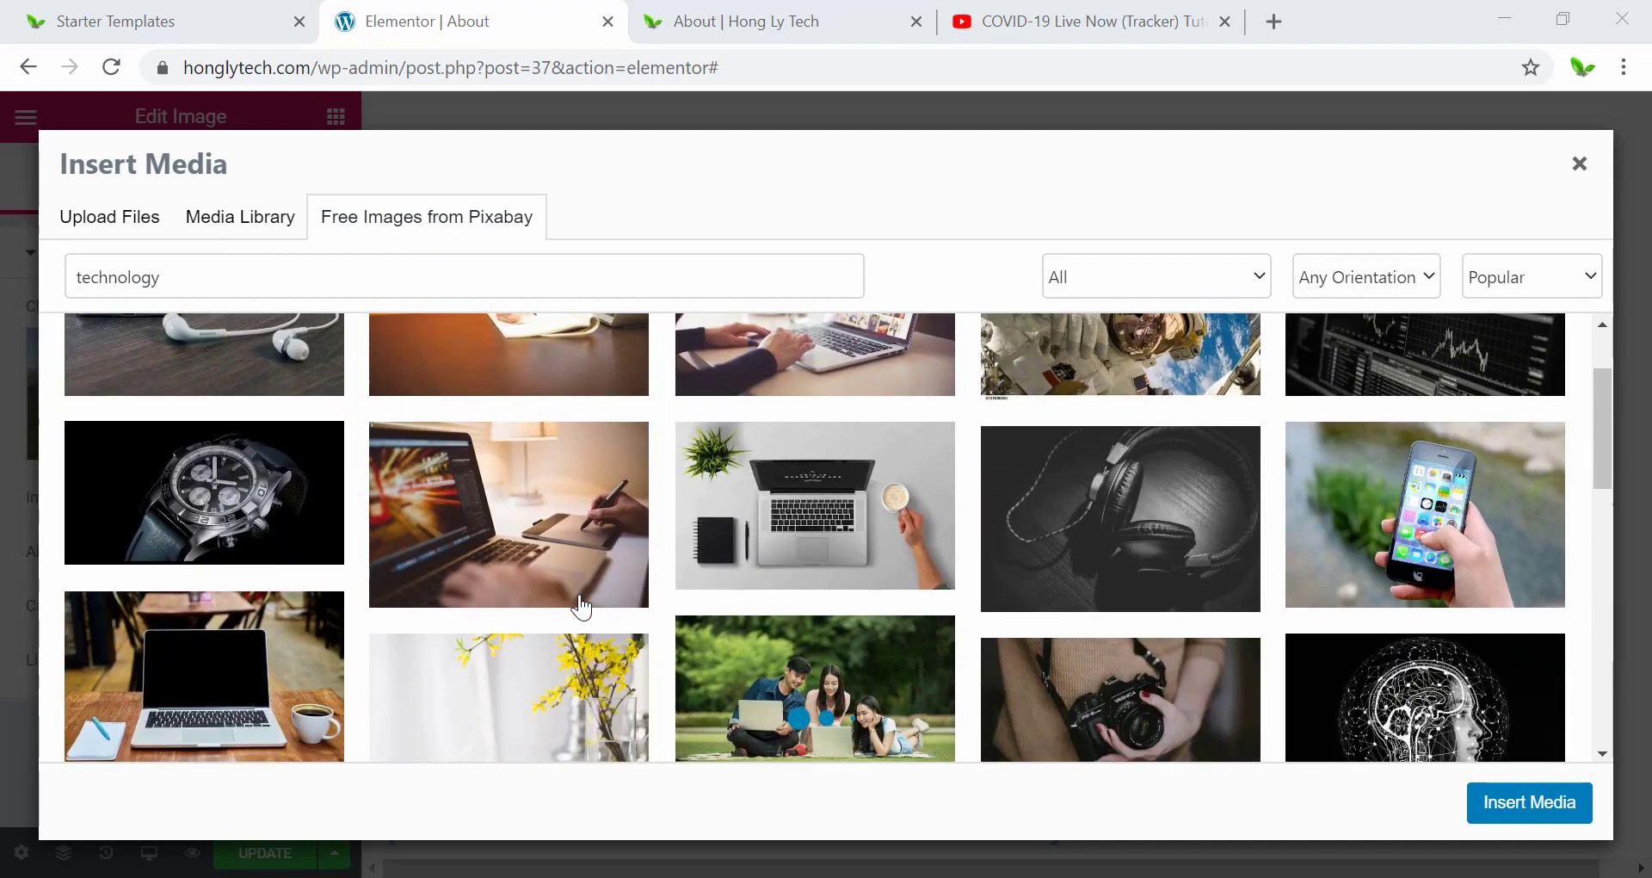
left_click(801, 465)
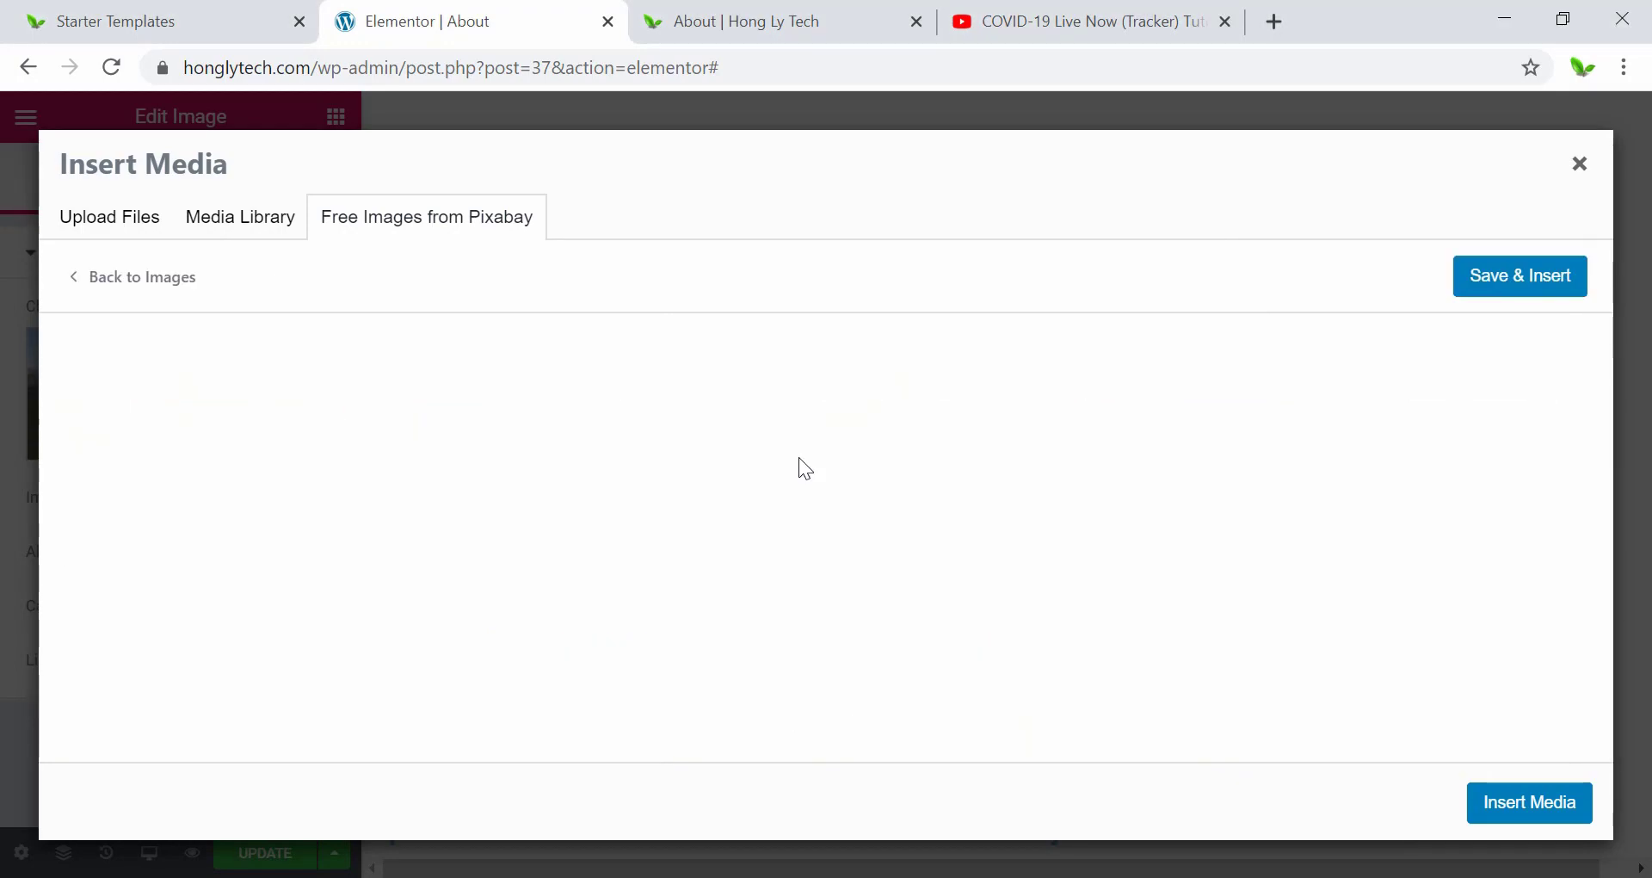
left_click(1559, 295)
scroll(1133, 536, "up", 7)
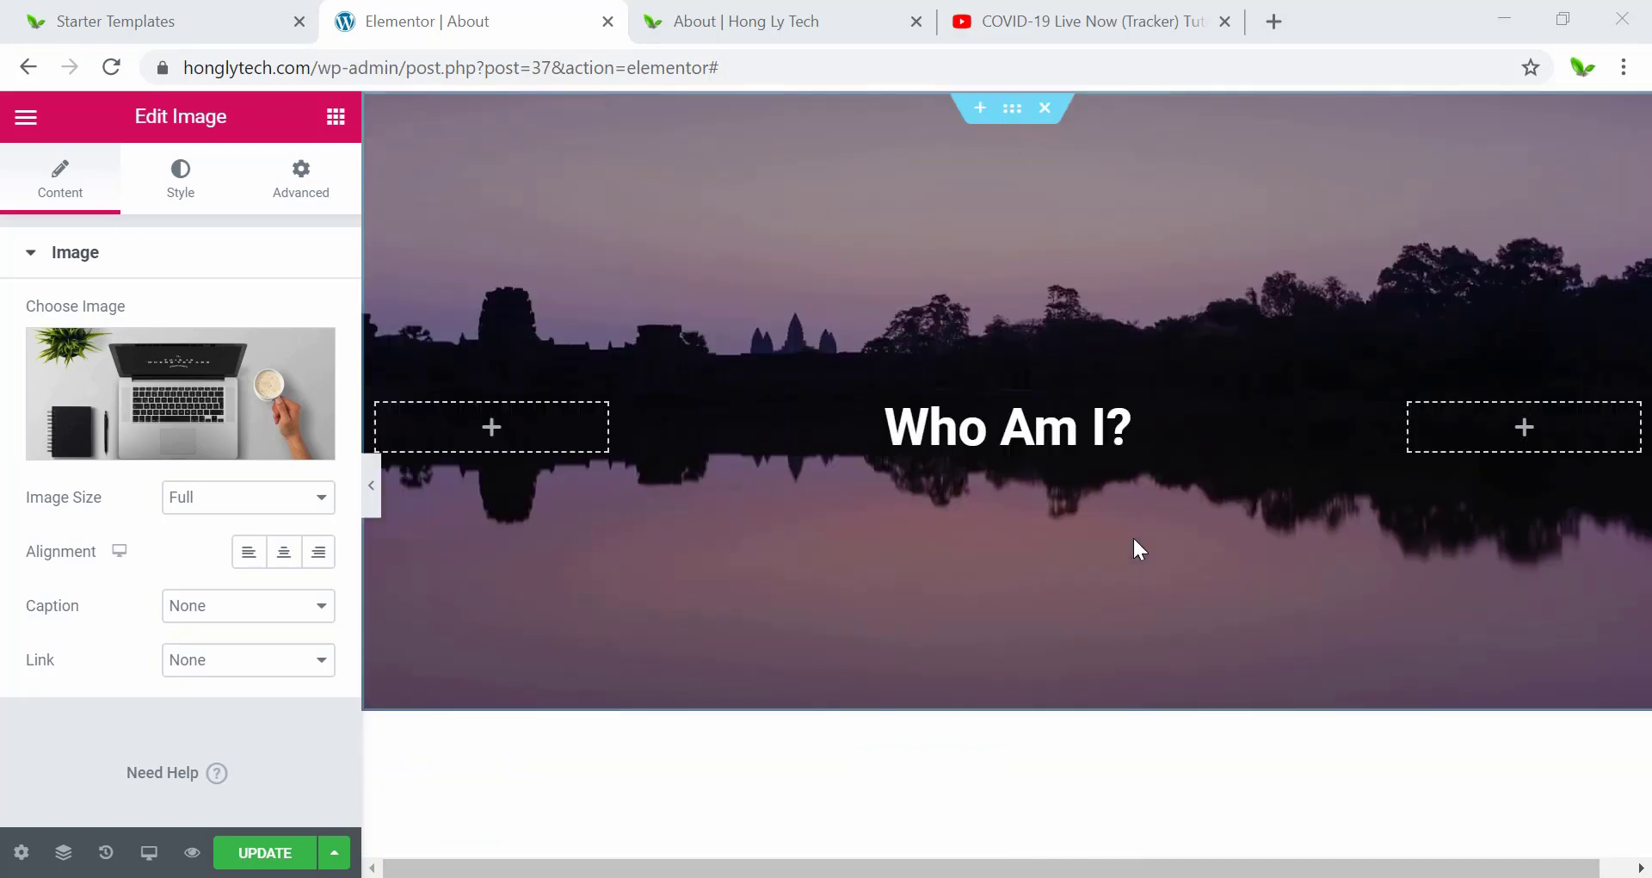
Add an empty single-column section below the Projects content, above the copyright footer.
scroll(824, 437, "down", 4)
scroll(858, 376, "down", 7)
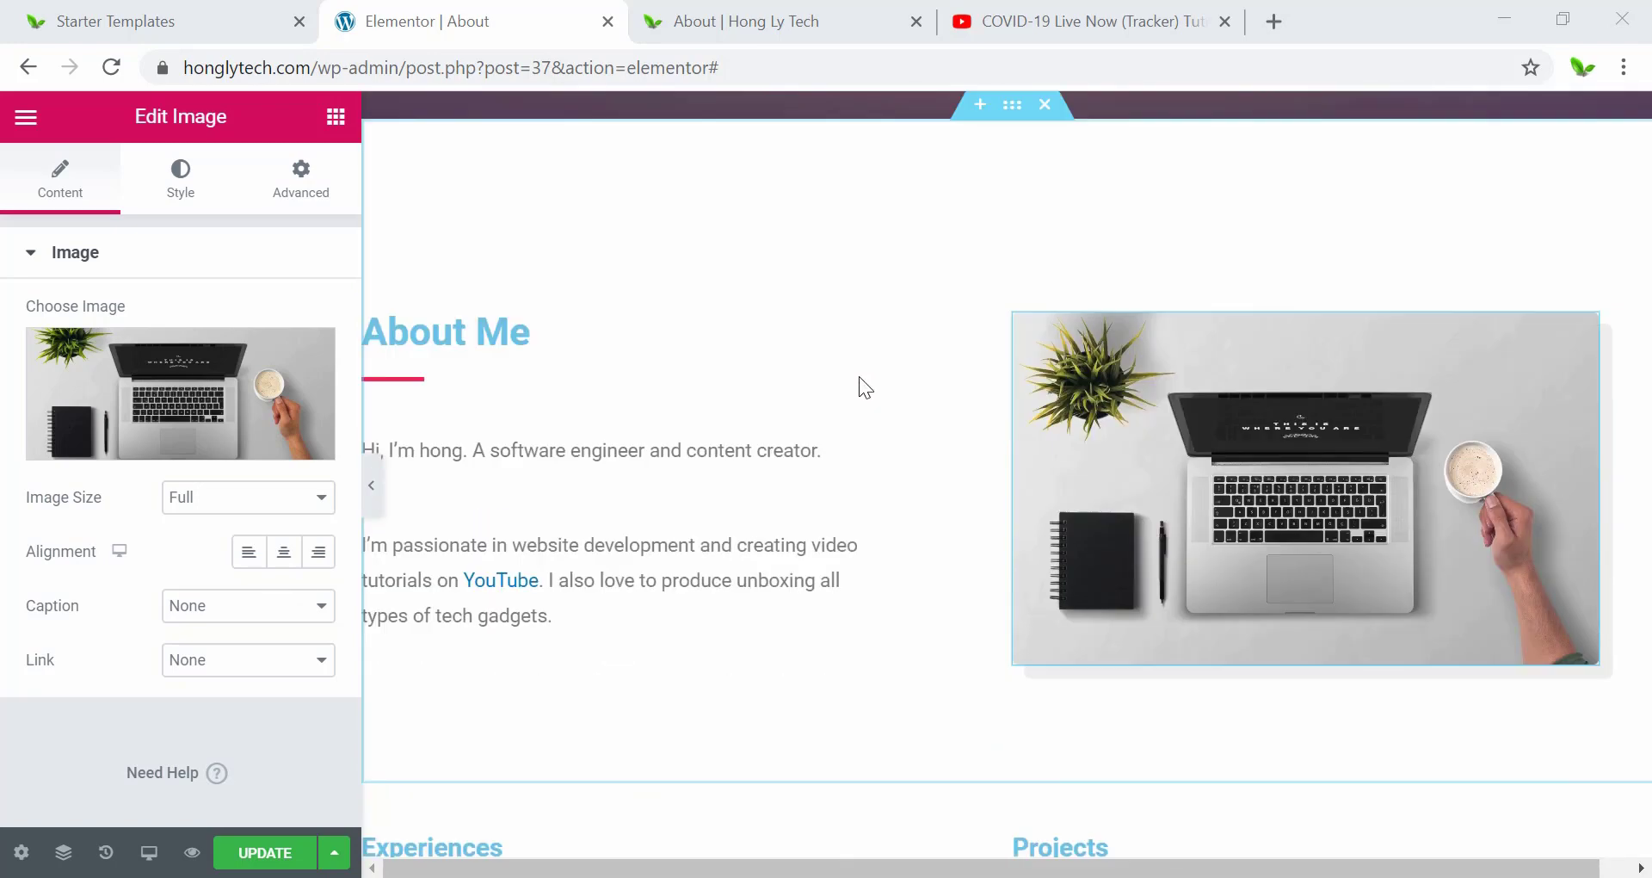
scroll(859, 389, "down", 6)
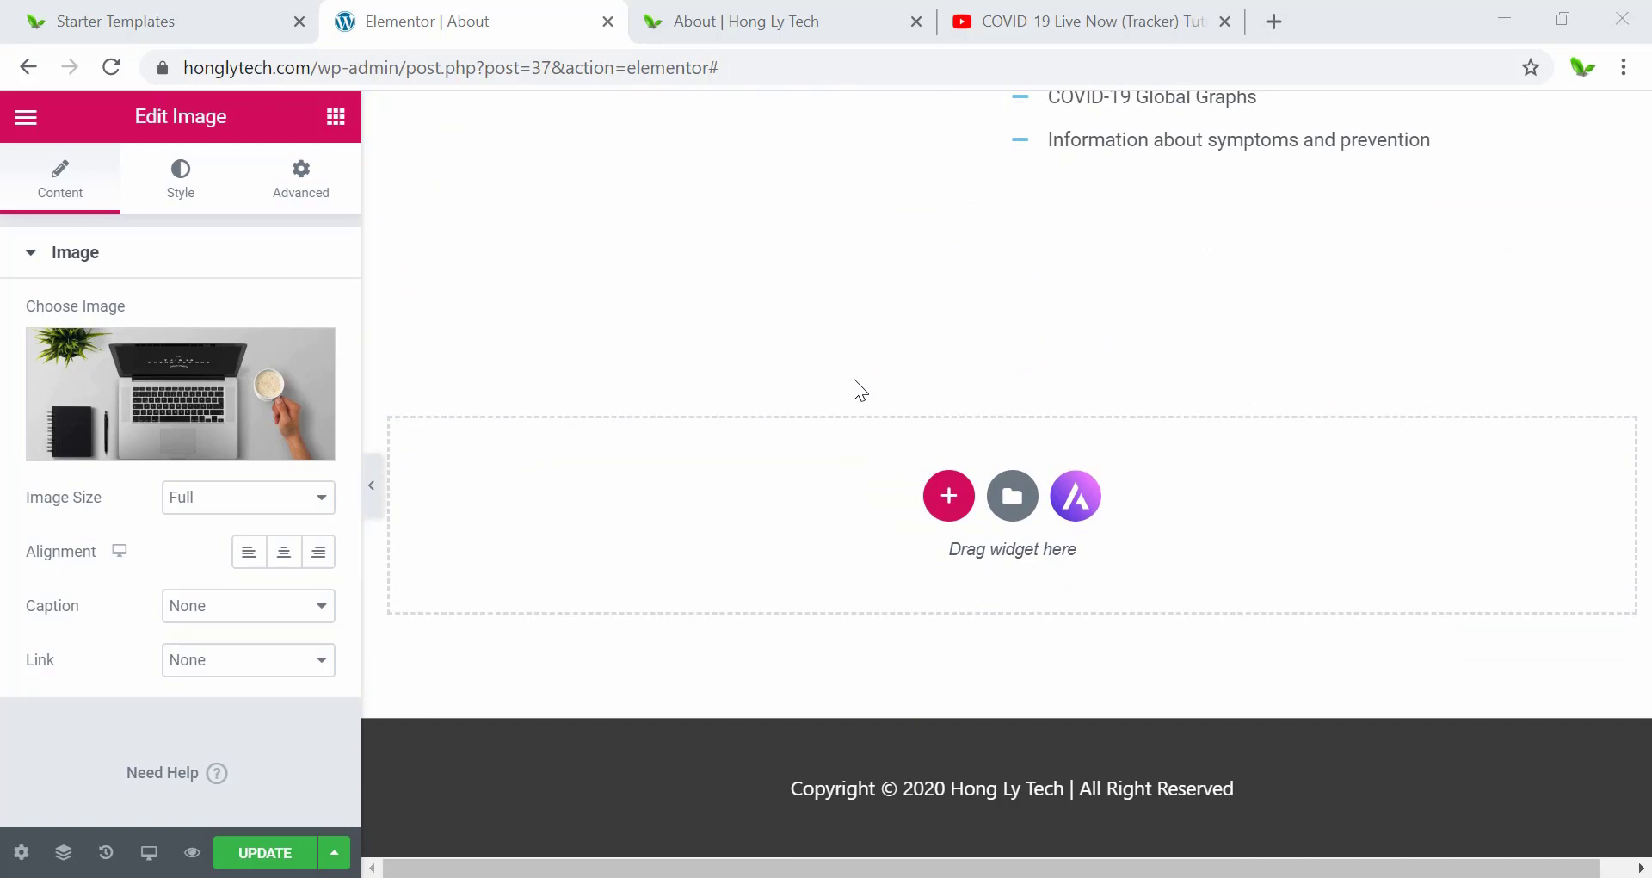
scroll(859, 389, "up", 3)
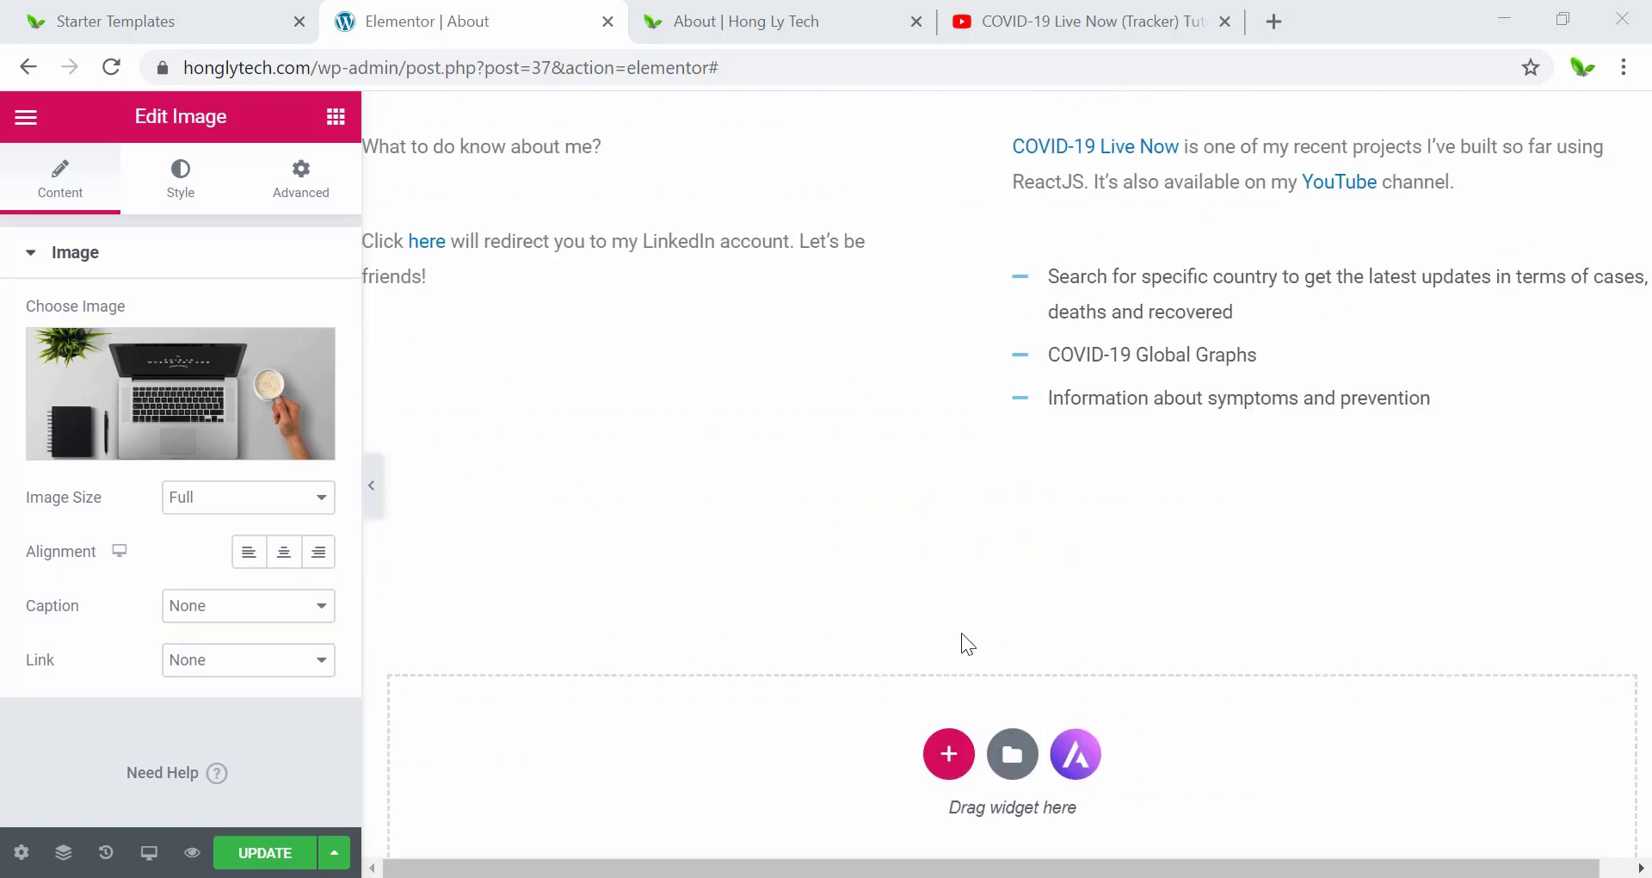
scroll(966, 641, "down", 3)
left_click(949, 494)
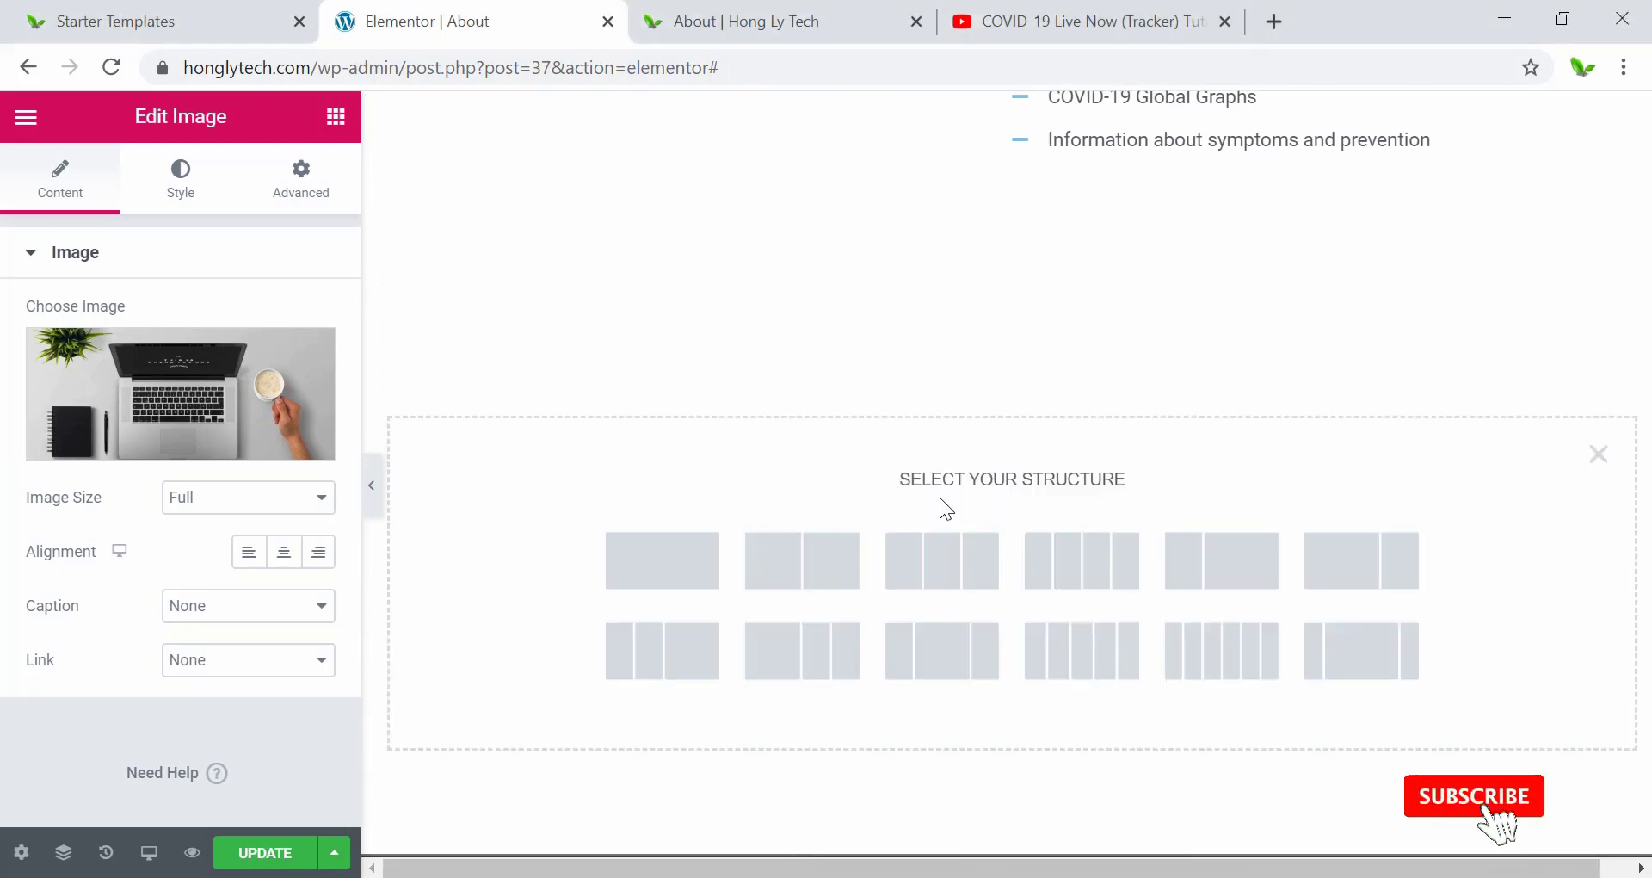
scroll(940, 507, "down", 1)
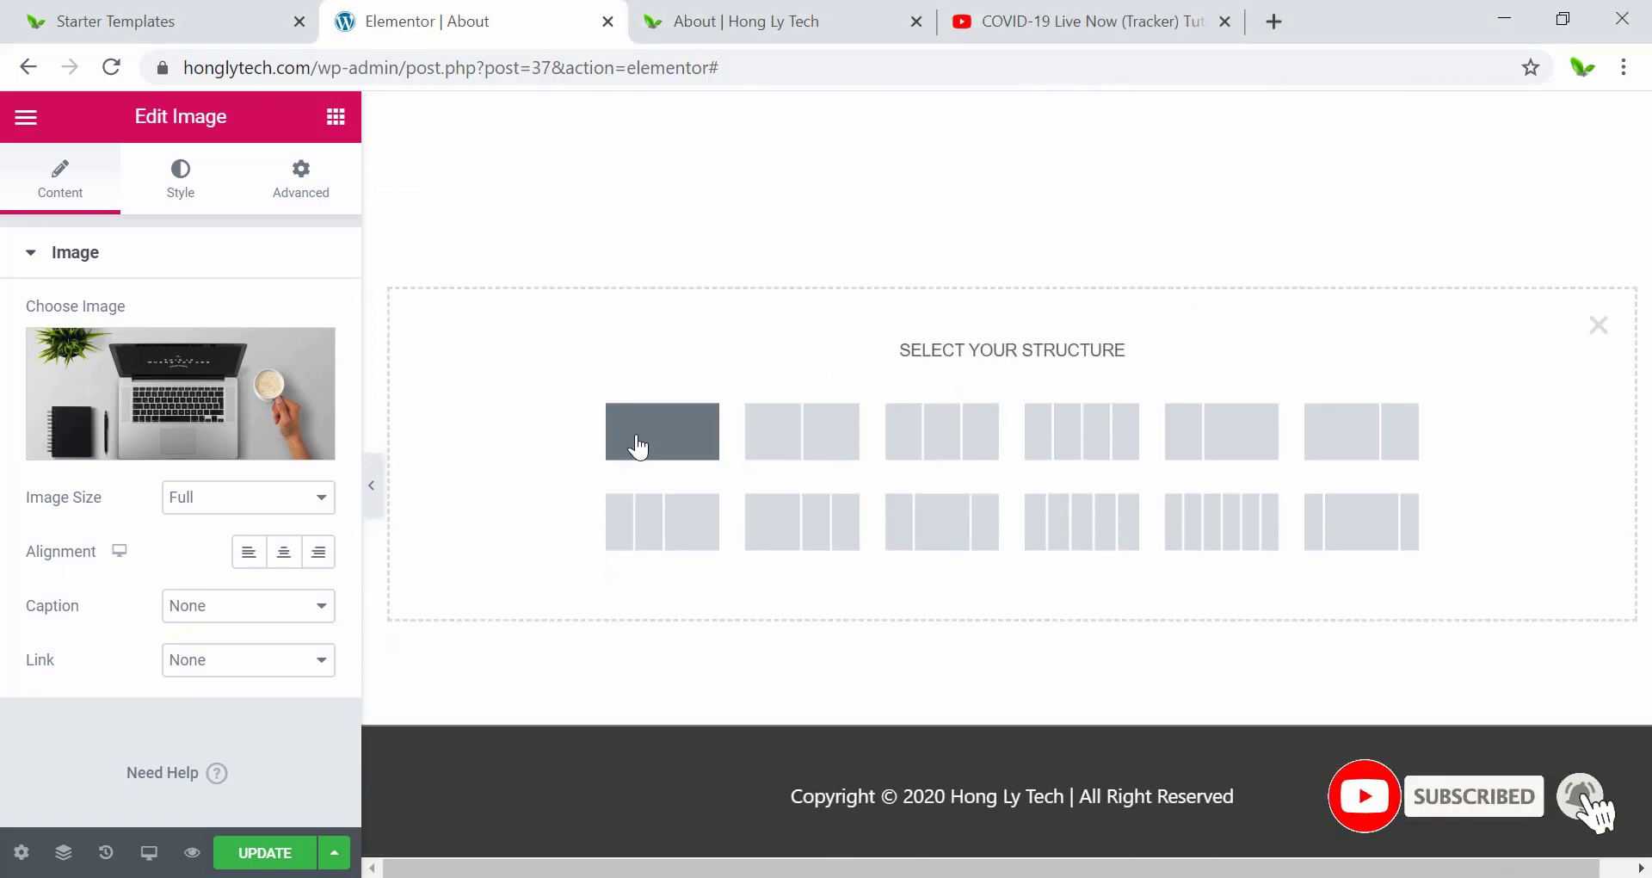
left_click(636, 445)
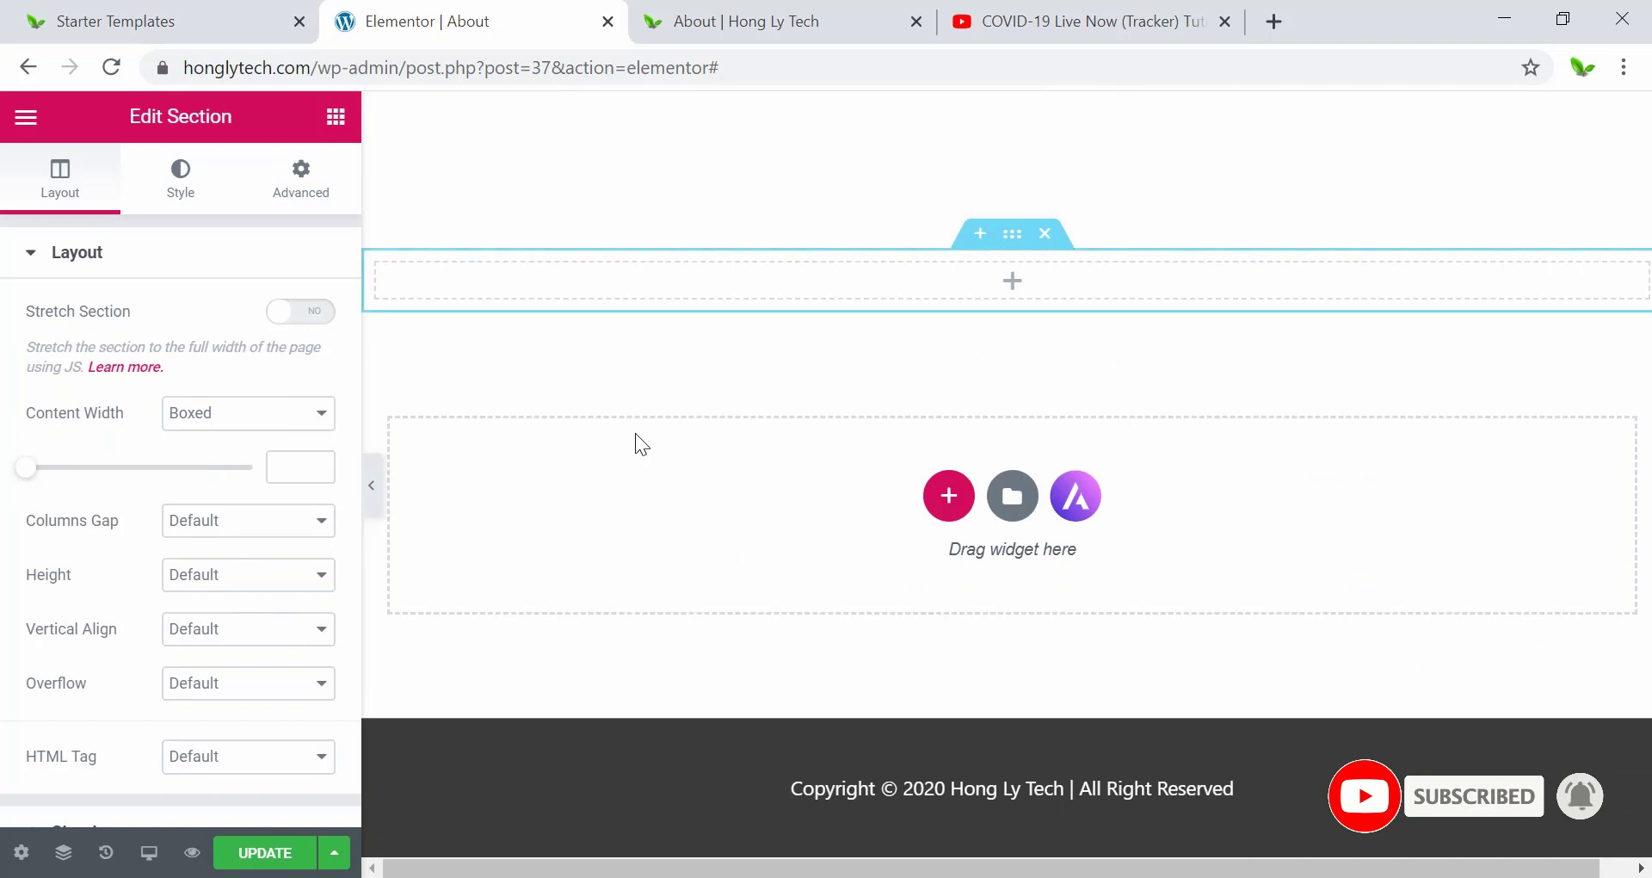
Filter the widgets by 'soc' and drop a Social Icons widget into the new section.
left_click(1007, 291)
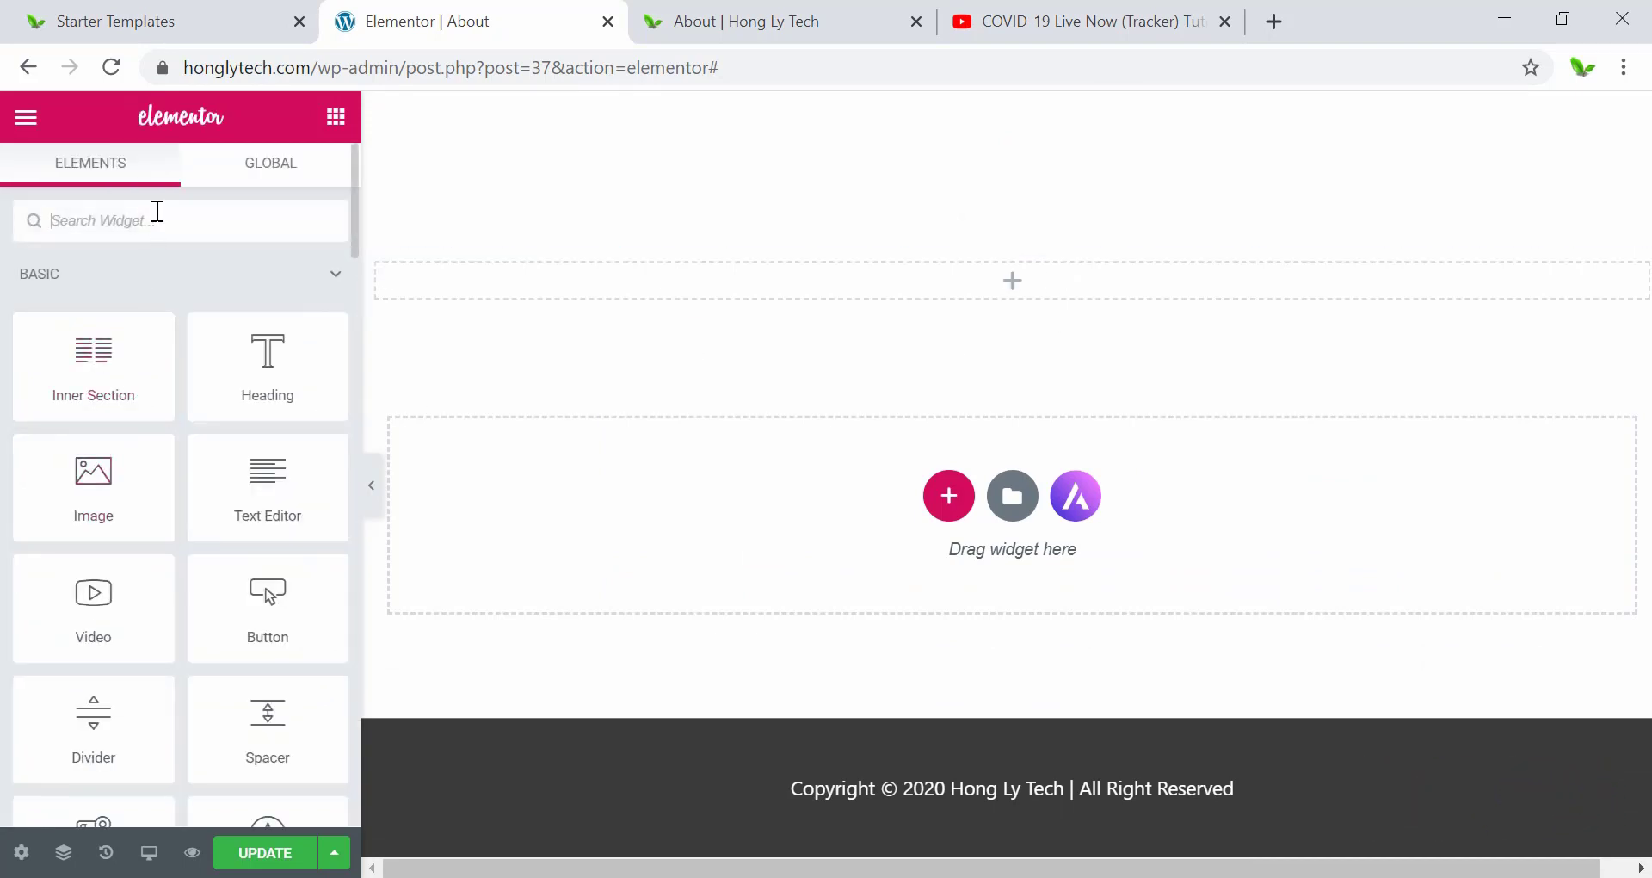
scroll(166, 535, "down", 5)
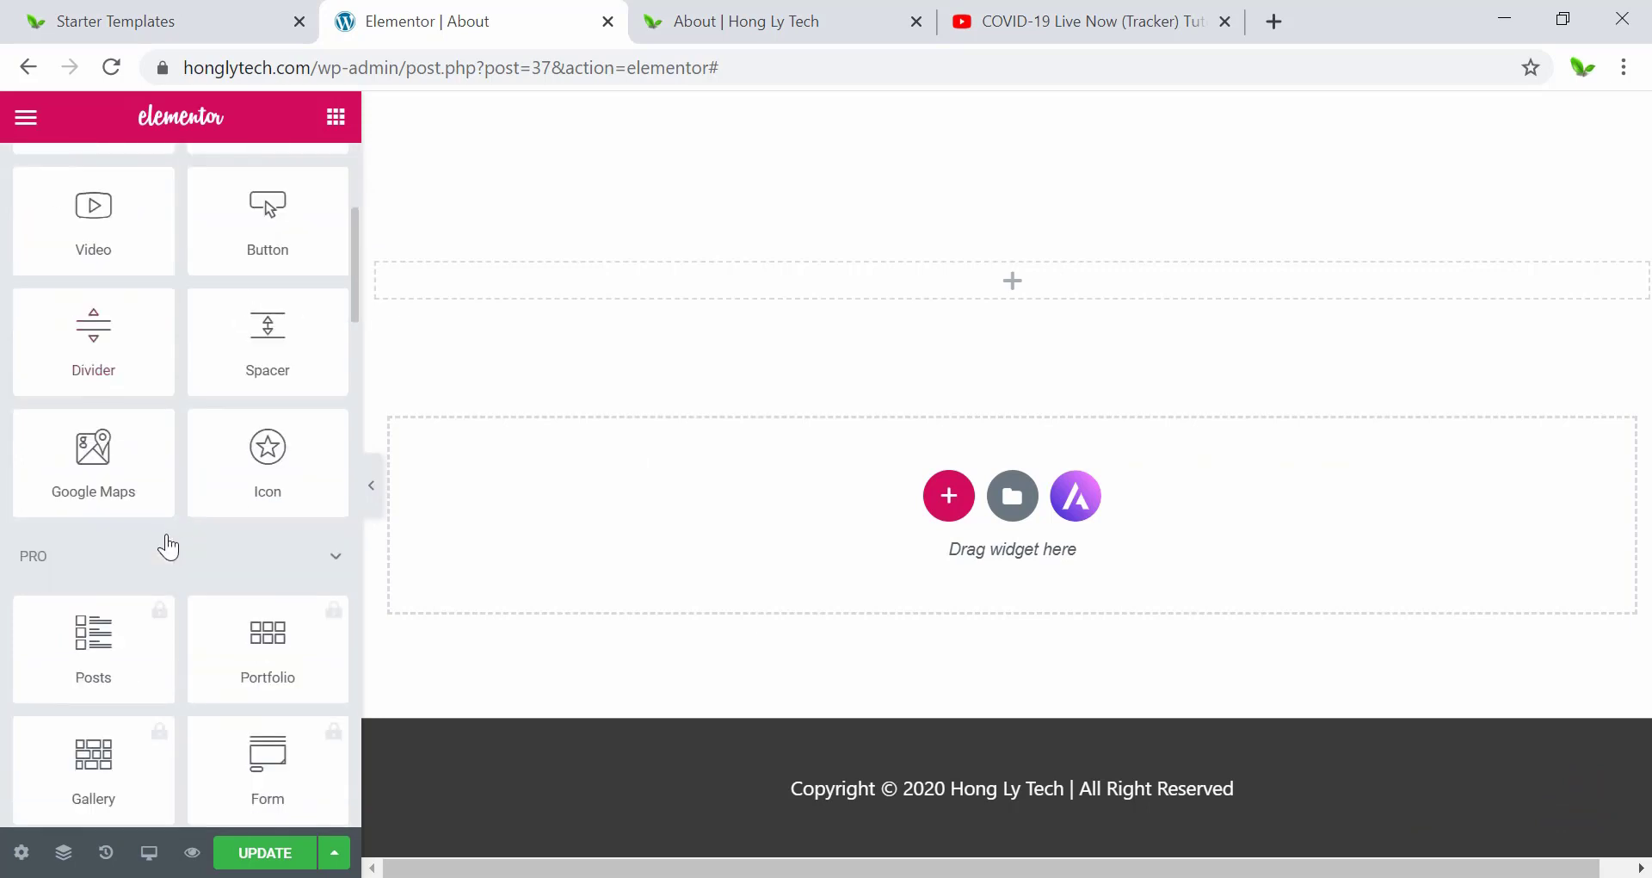
scroll(163, 548, "up", 5)
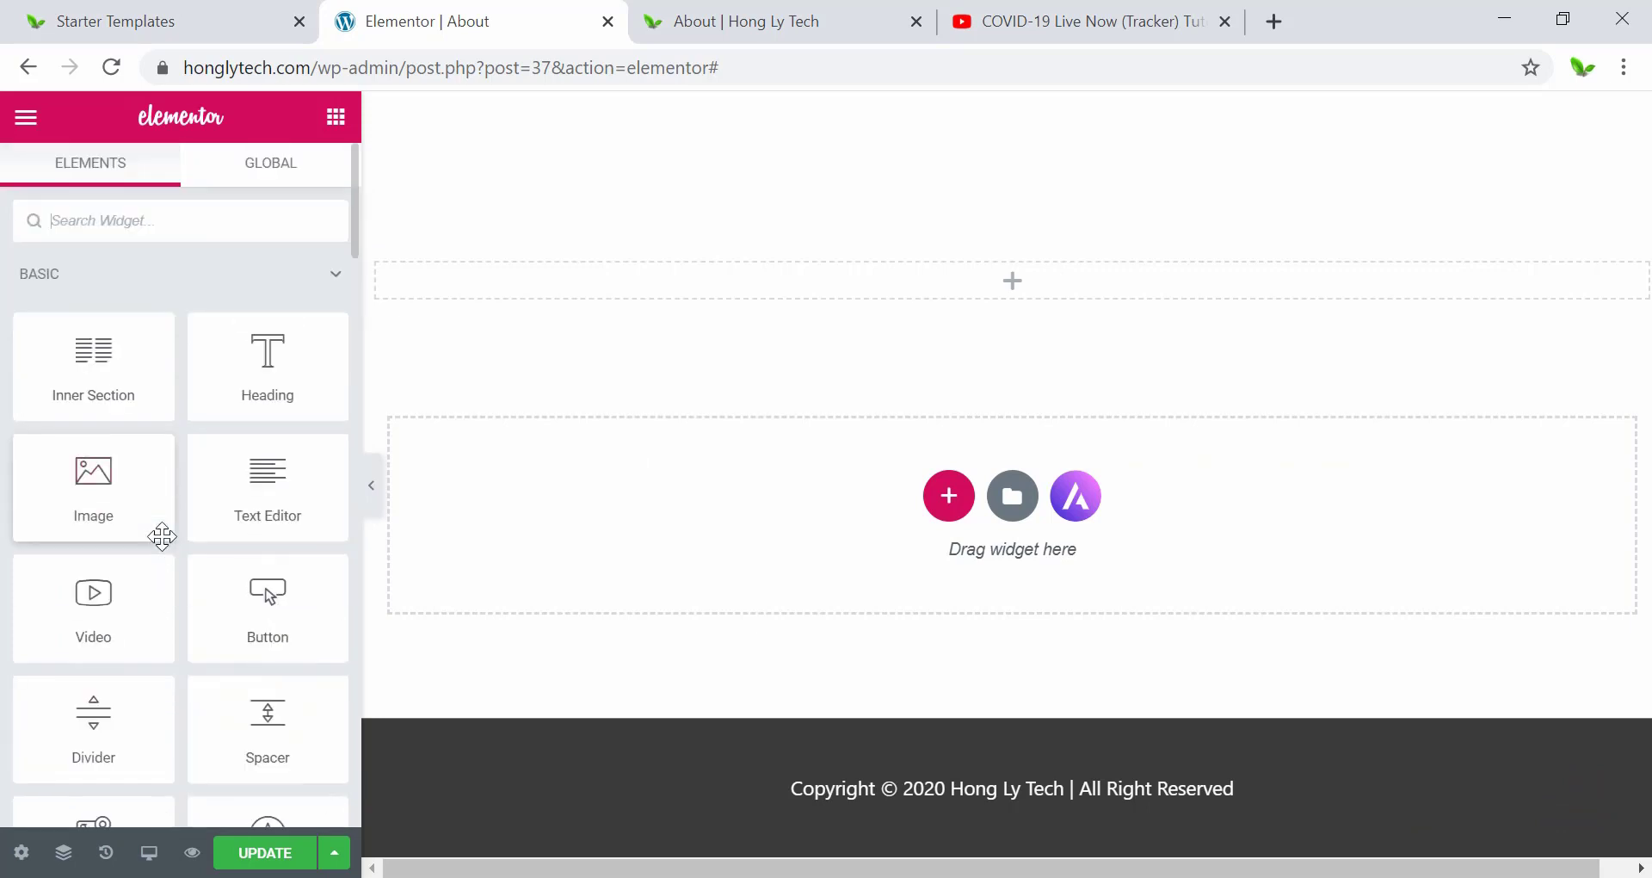
scroll(160, 537, "down", 5)
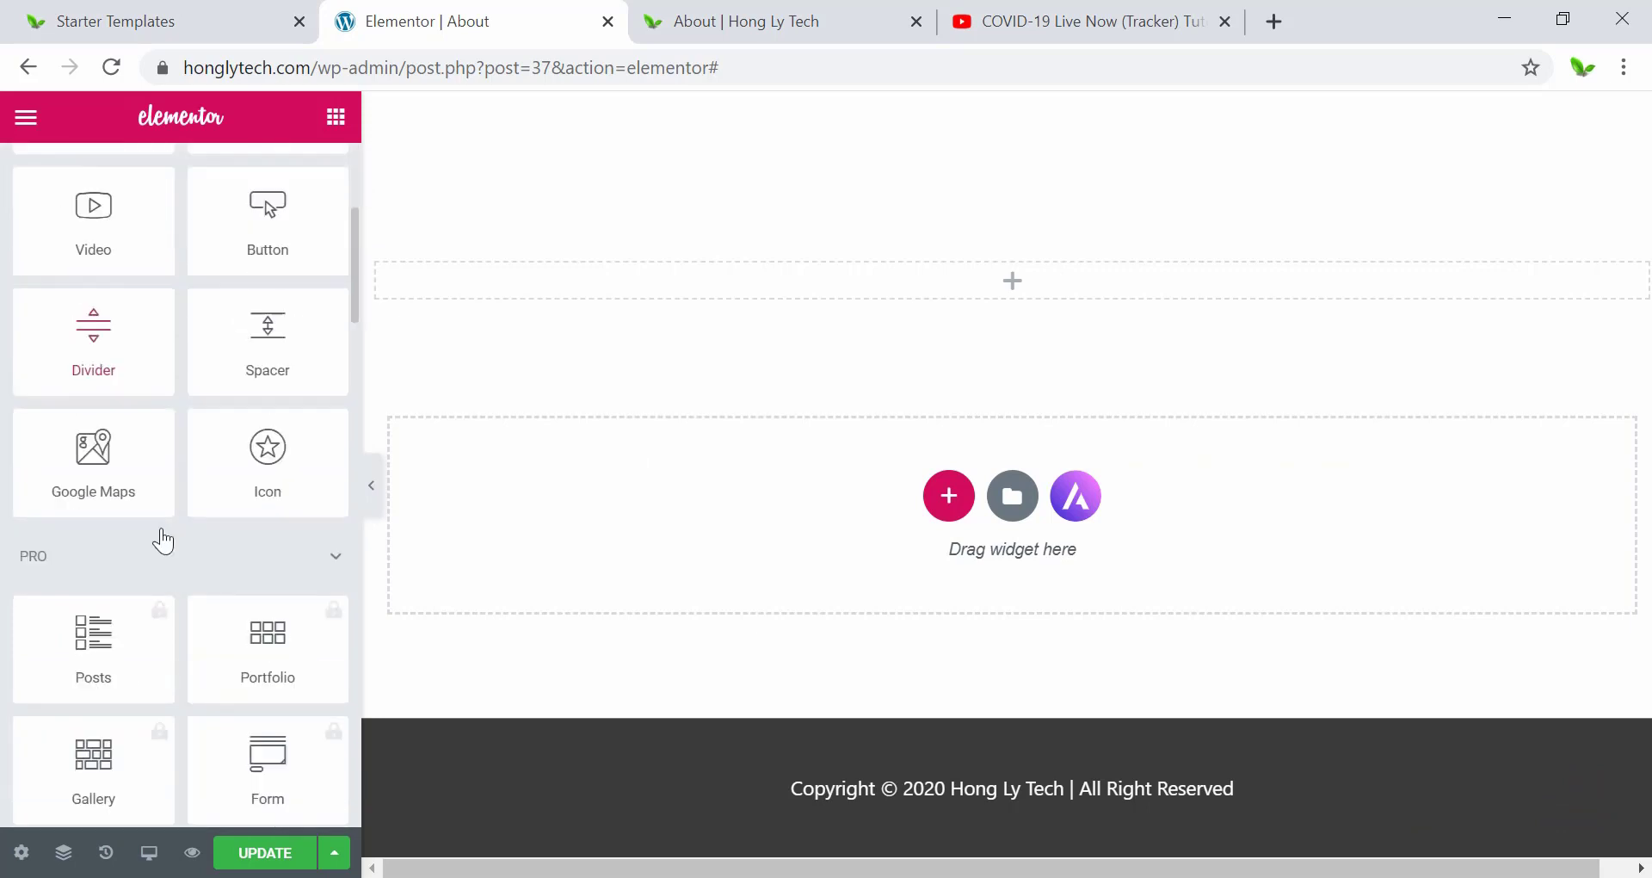
scroll(161, 529, "up", 5)
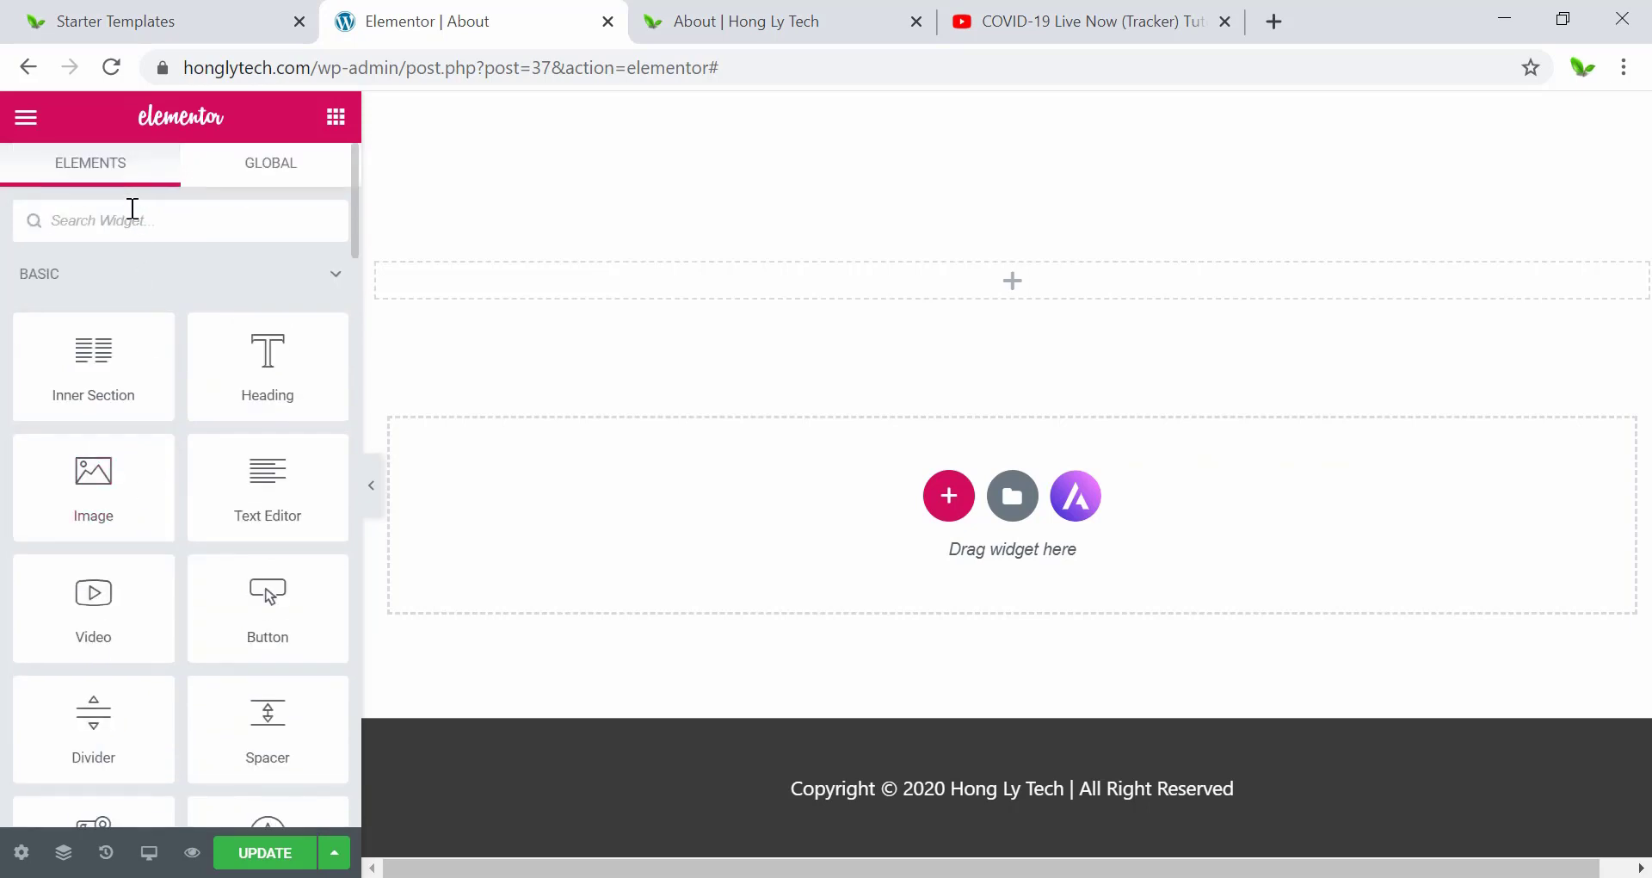
type("social")
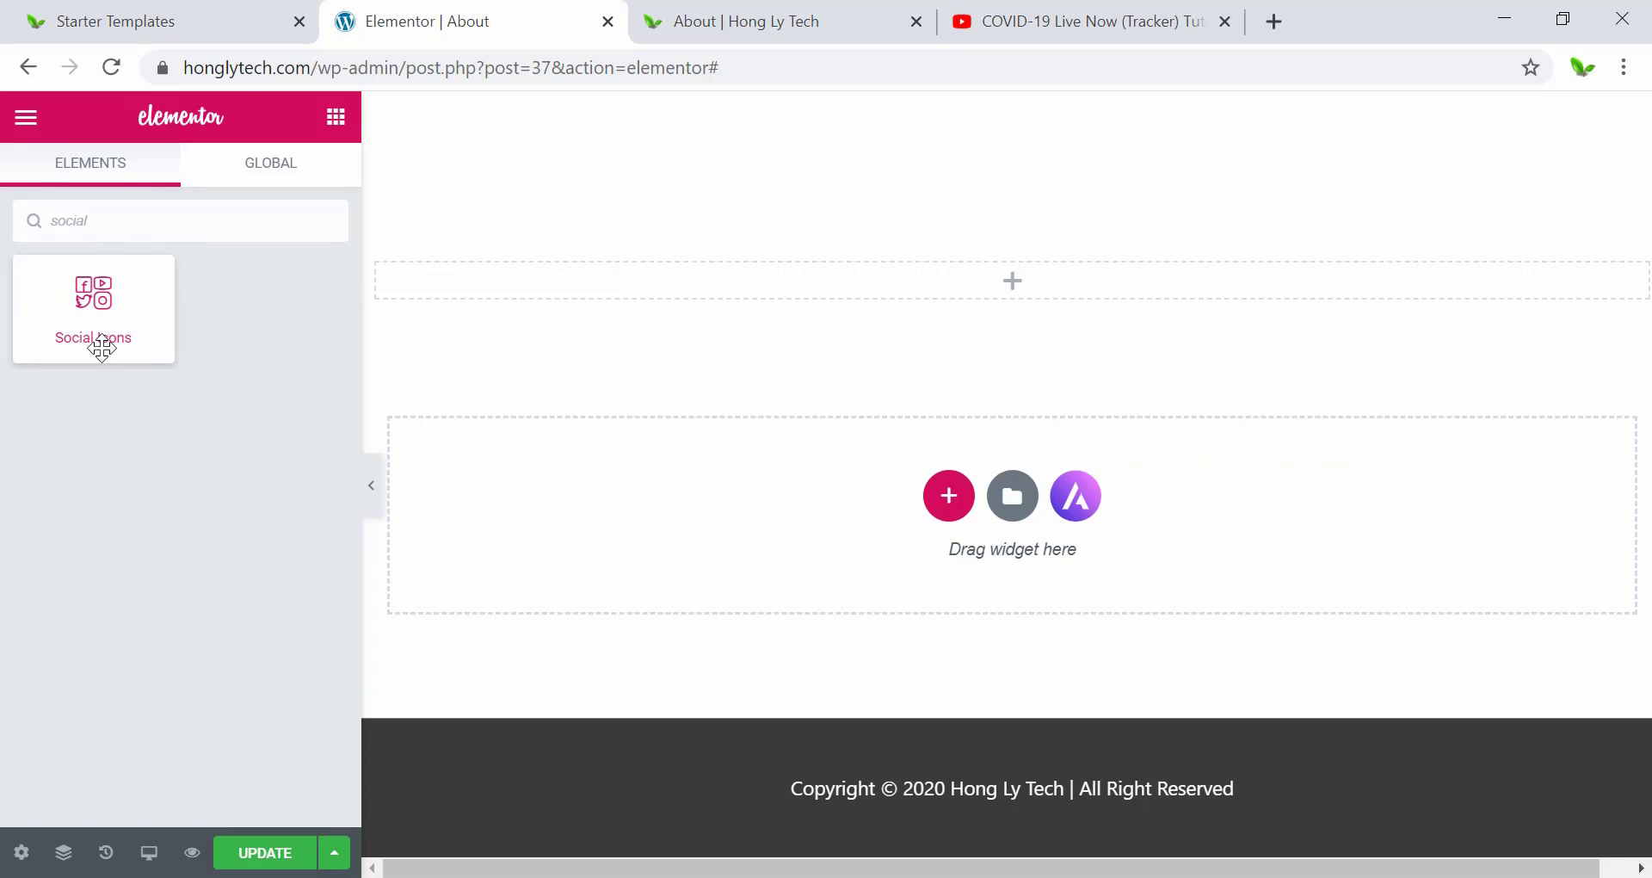
left_click_drag(99, 344, 899, 306)
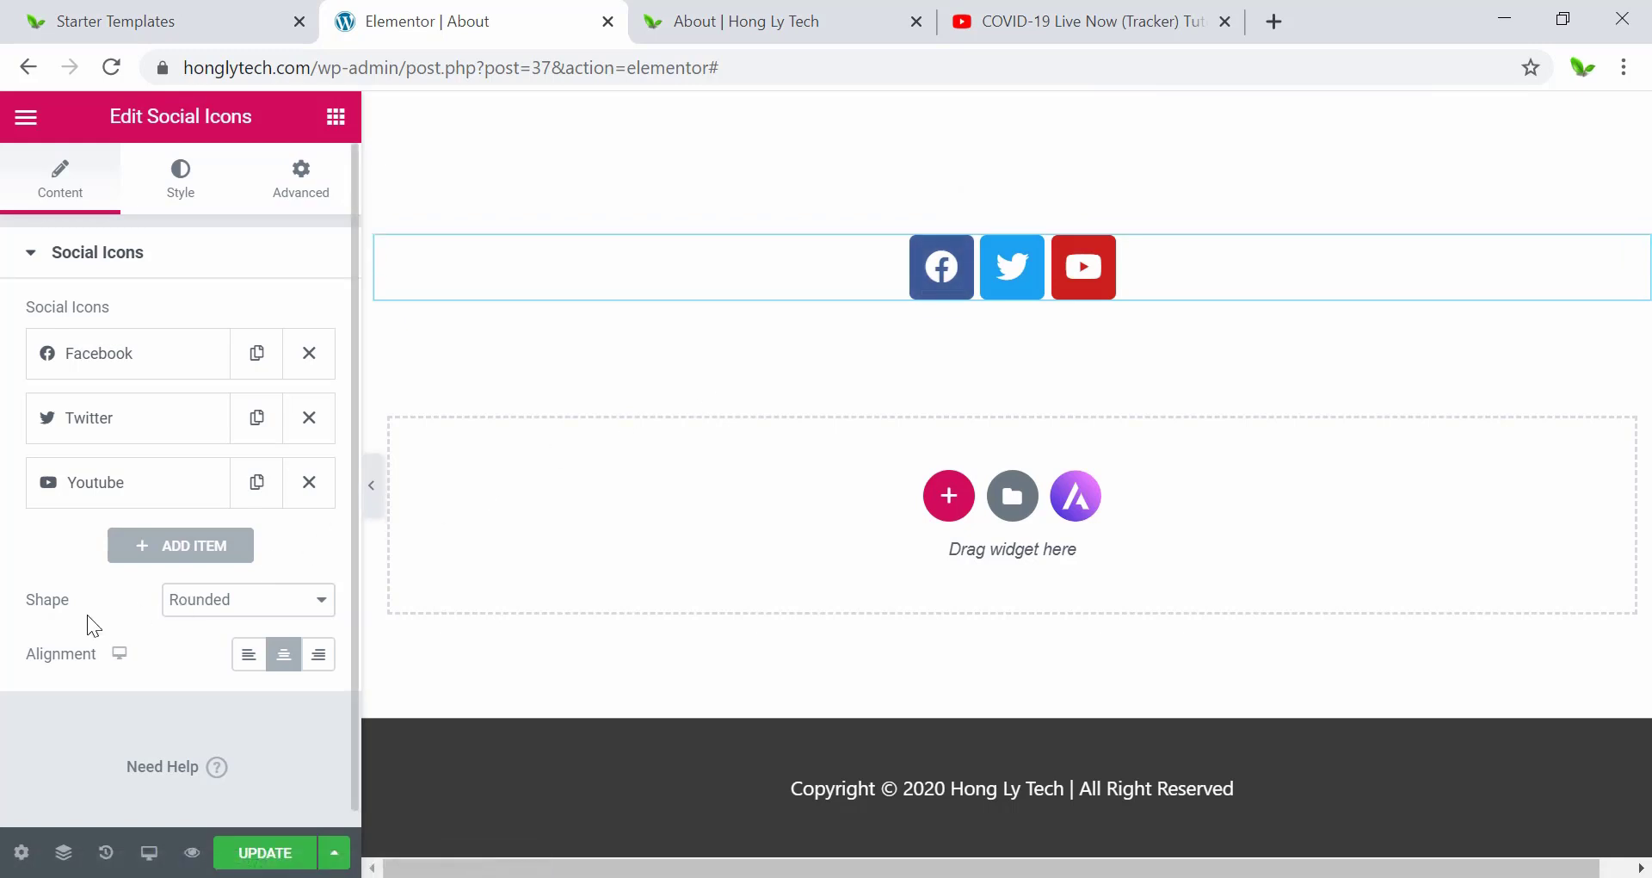
Set the social icons' shape to Circle.
left_click(208, 609)
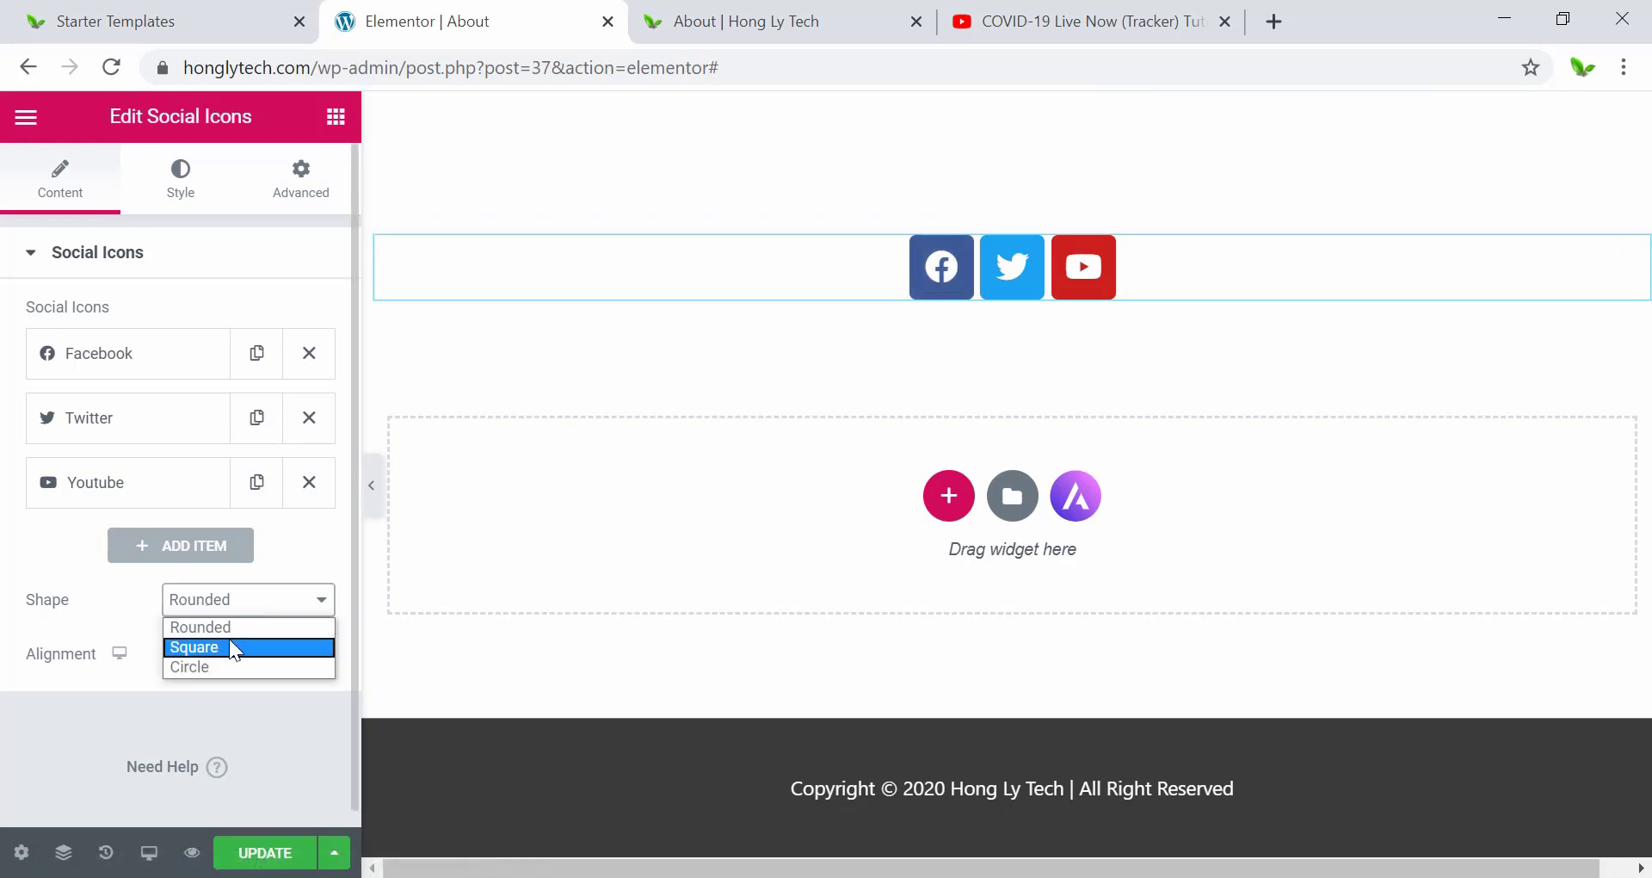
left_click(224, 647)
left_click(211, 607)
left_click(212, 668)
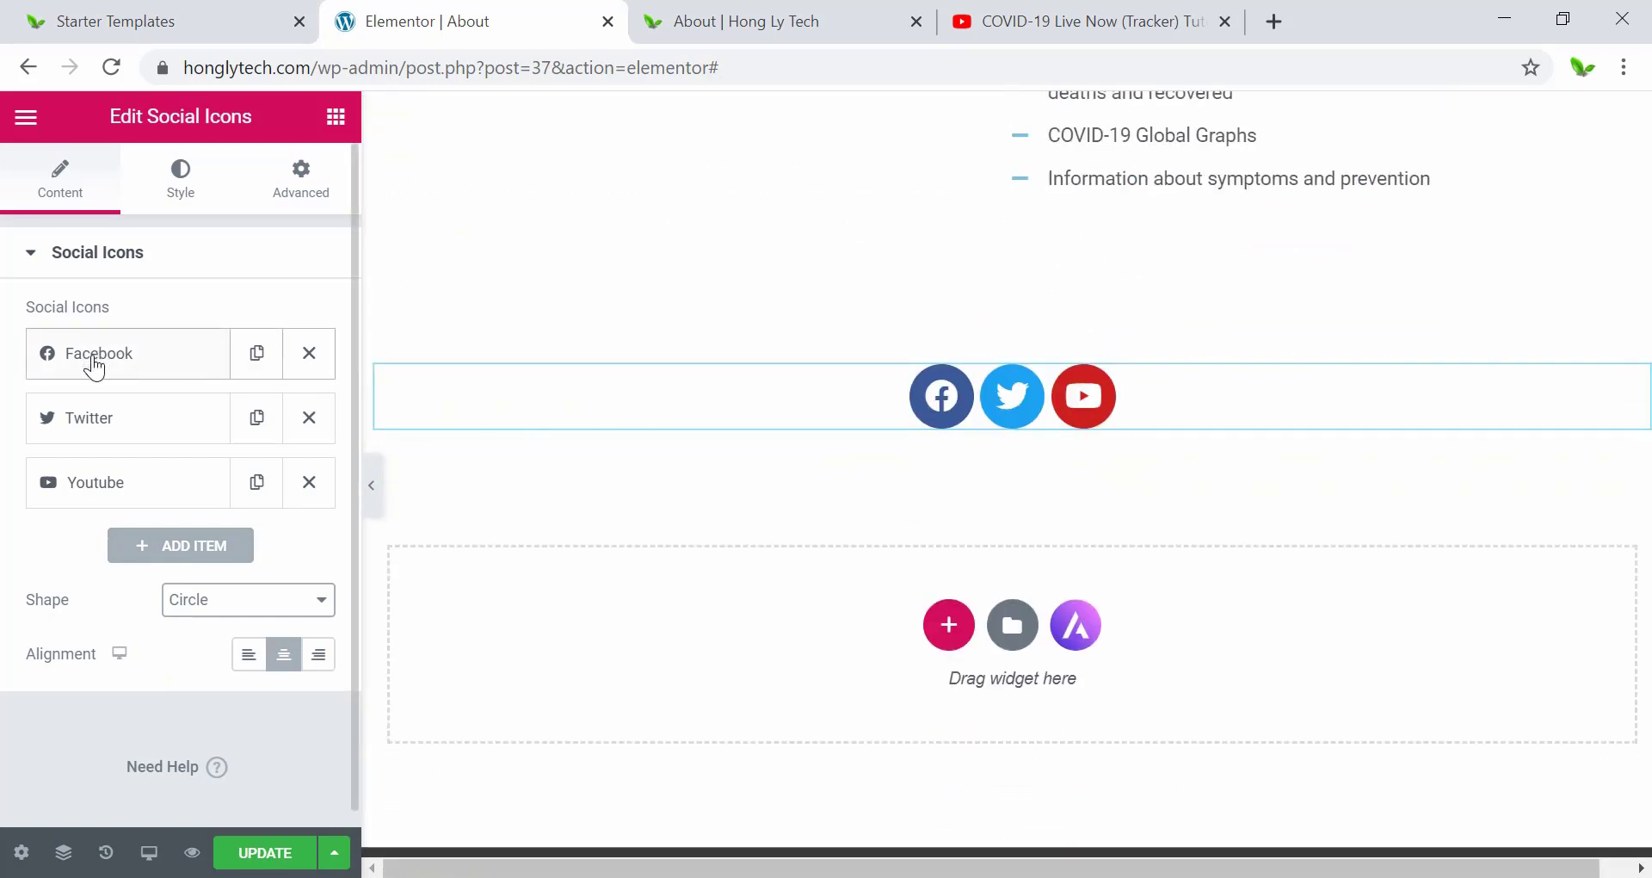
Edit the icon items so only Facebook and YouTube remain, with YouTube linking to the channel.
left_click(95, 369)
scroll(99, 369, "down", 2)
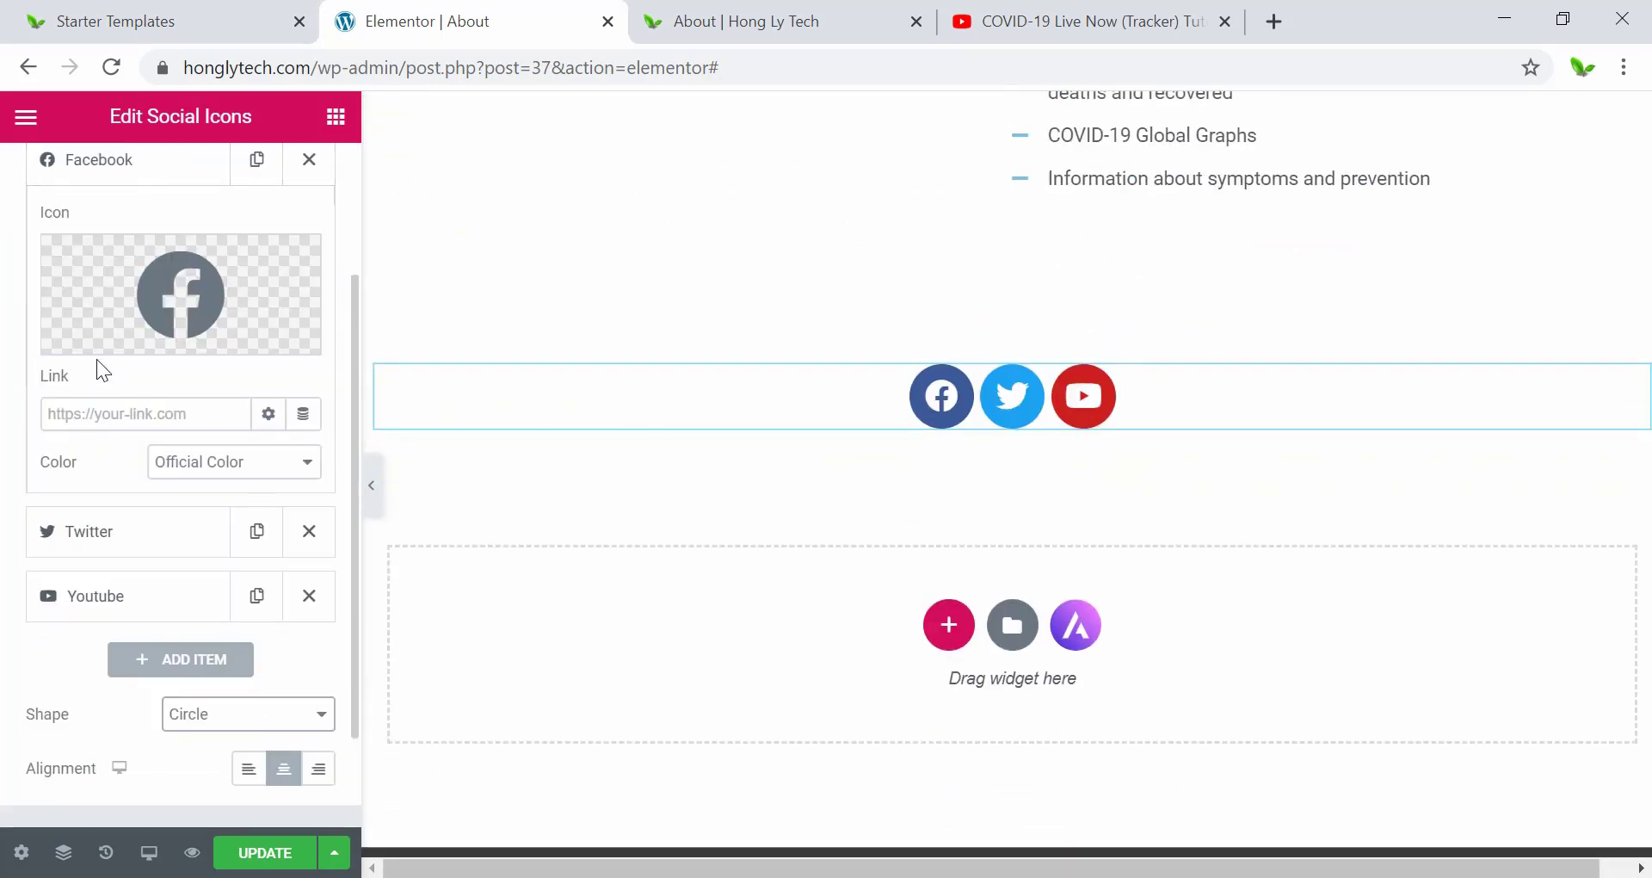
left_click(191, 417)
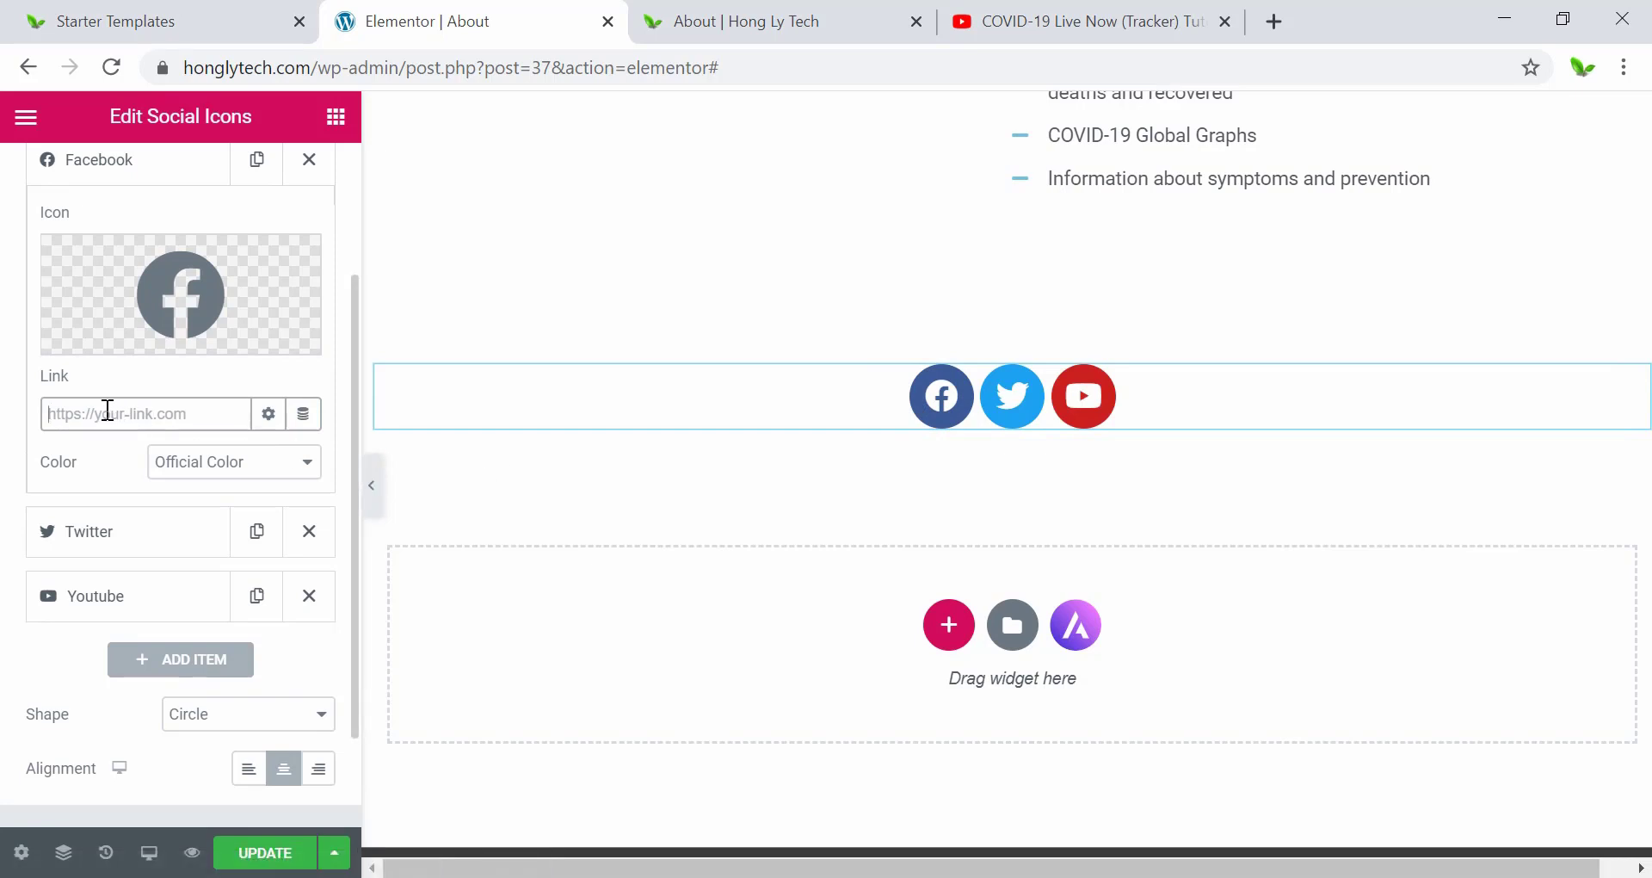
scroll(69, 529, "down", 1)
scroll(73, 534, "up", 3)
scroll(74, 528, "down", 2)
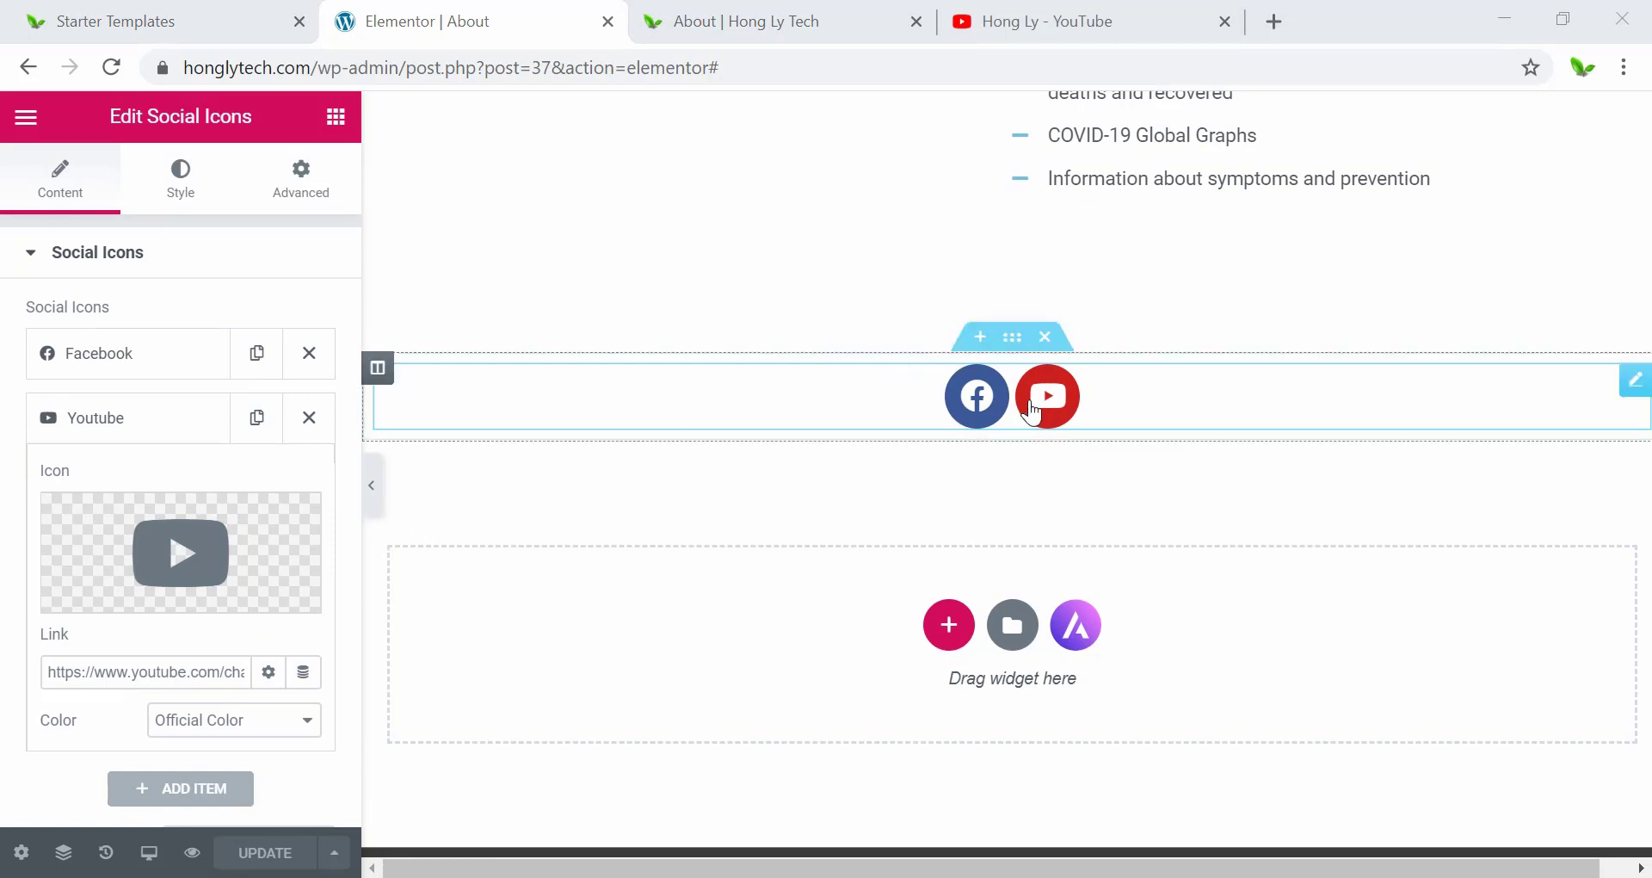
scroll(111, 413, "down", 3)
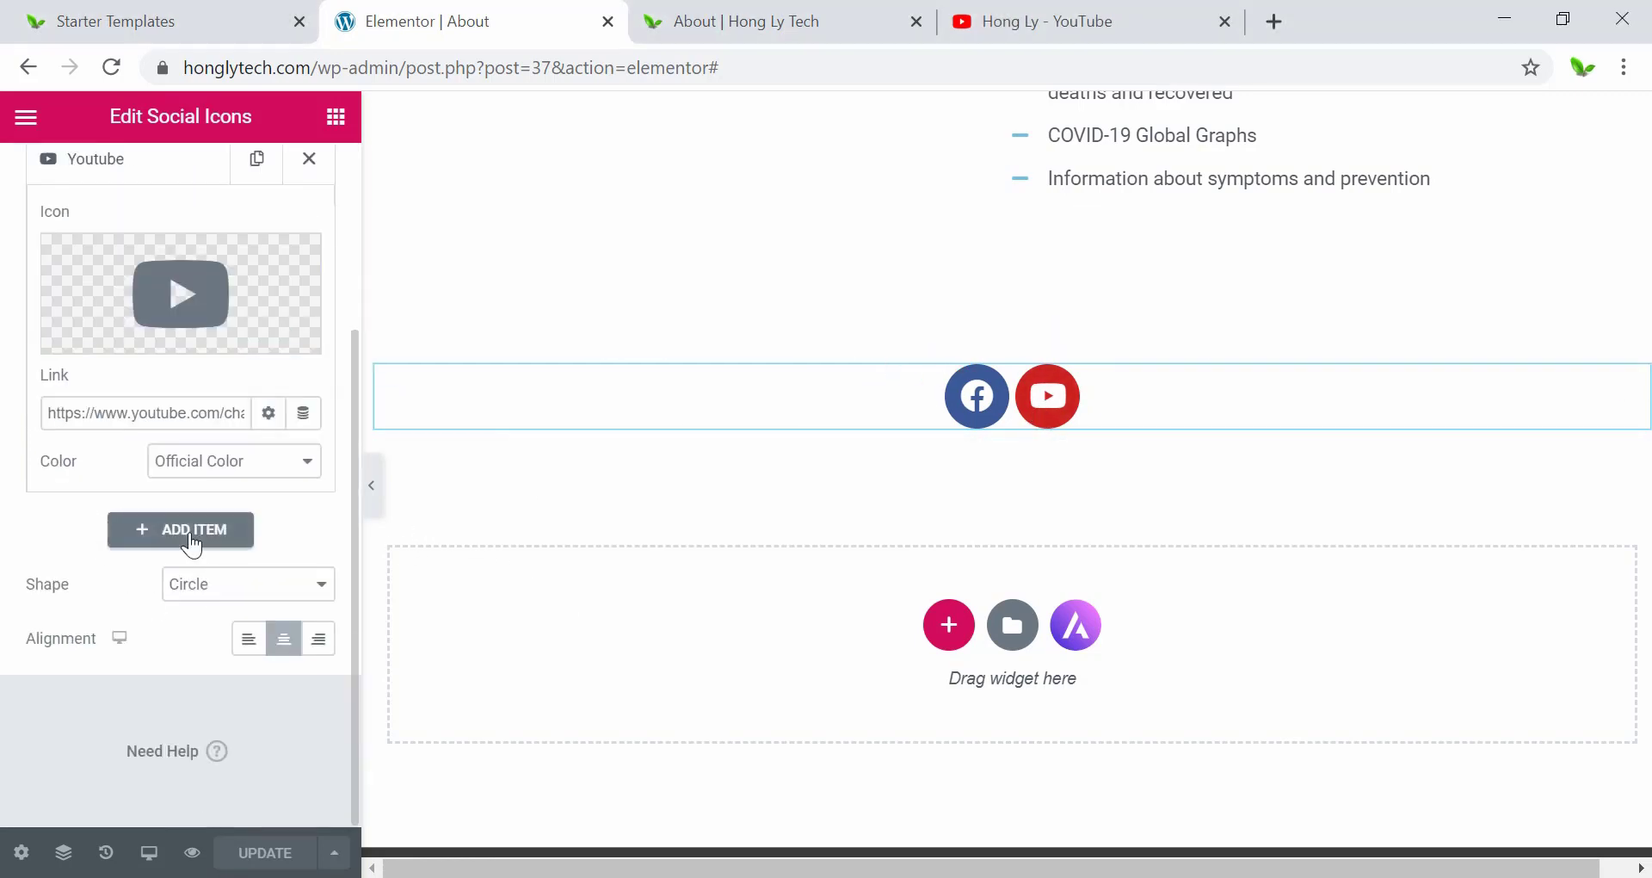
Add a new social icon item to the list.
left_click(193, 539)
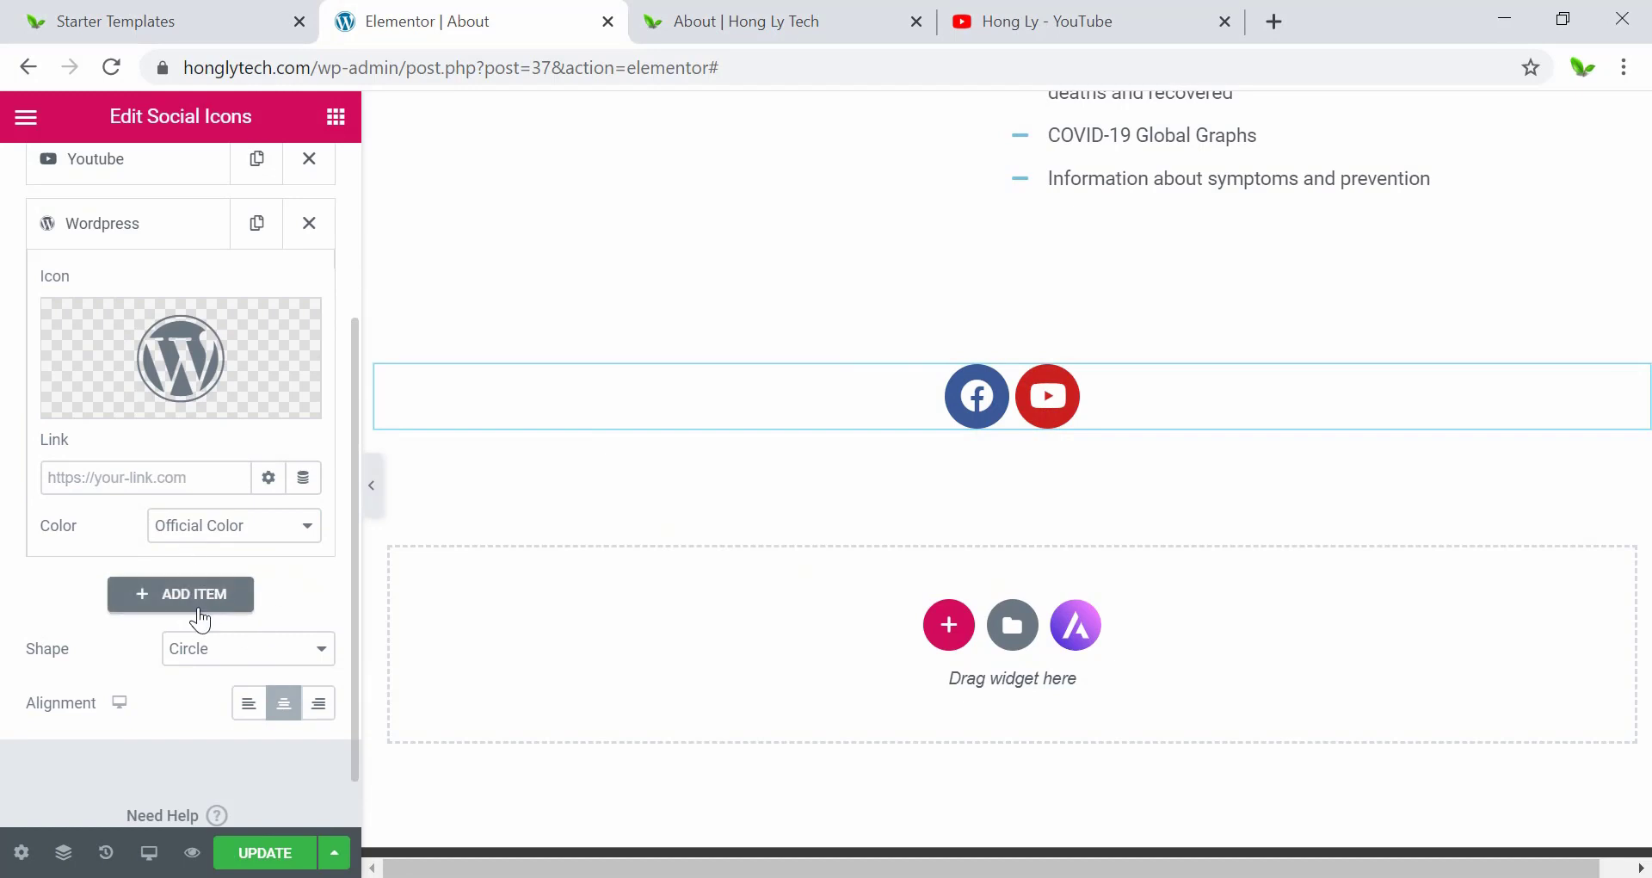
scroll(147, 594, "up", 2)
left_click(143, 425)
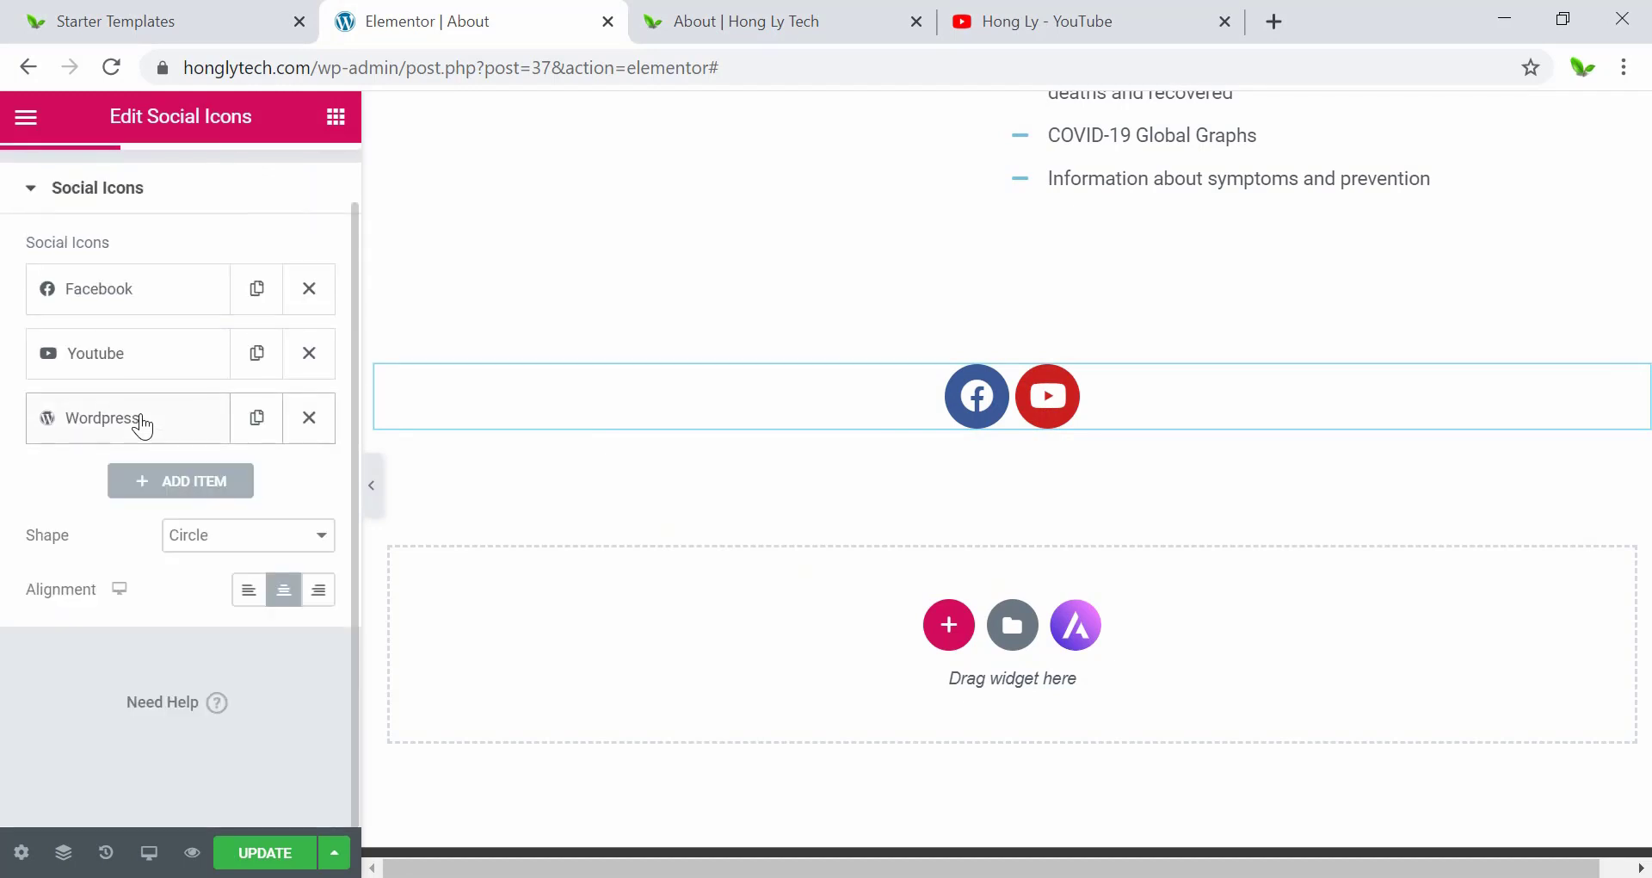
left_click(143, 424)
Change the new item's icon to Github from the Icon Library and move it to the top.
mouse_move(172, 529)
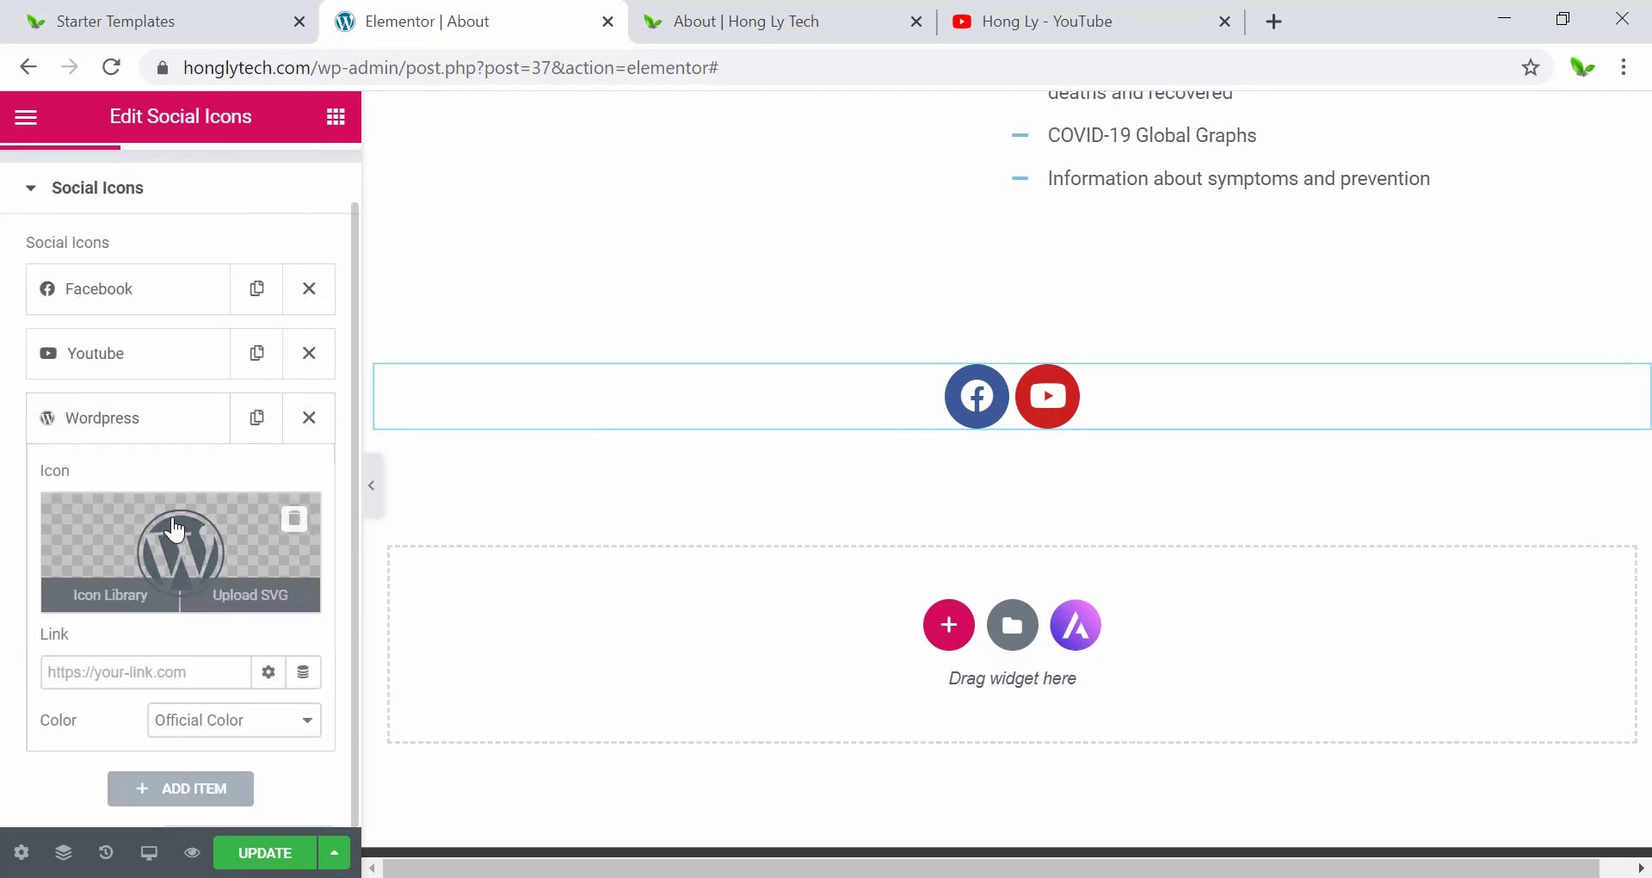
left_click(177, 544)
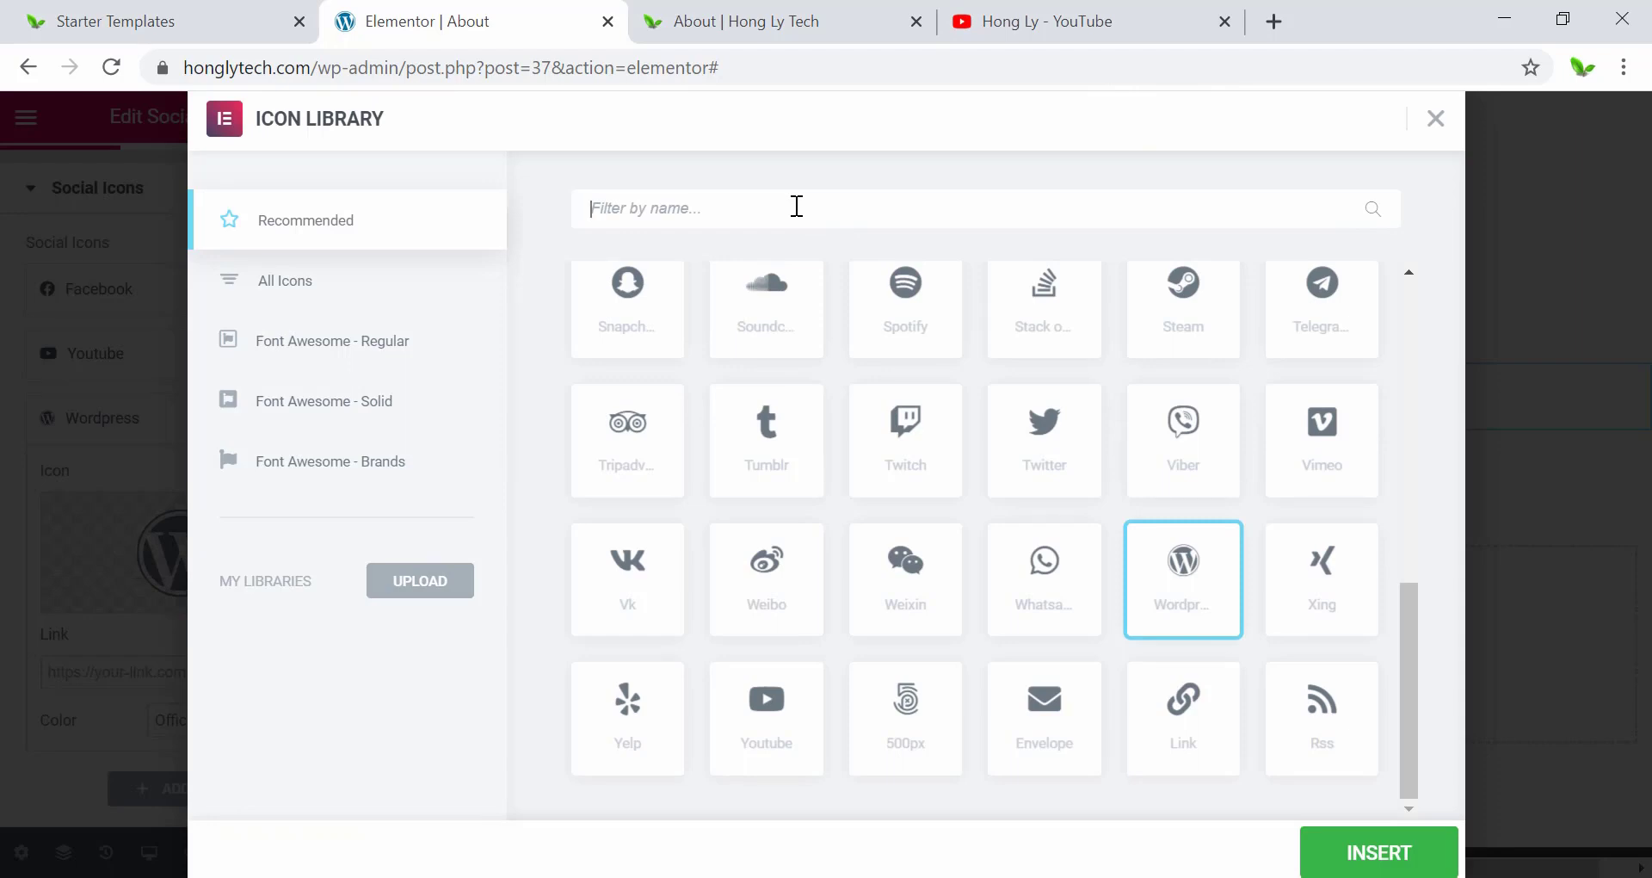
type("githi")
key("BackSpace")
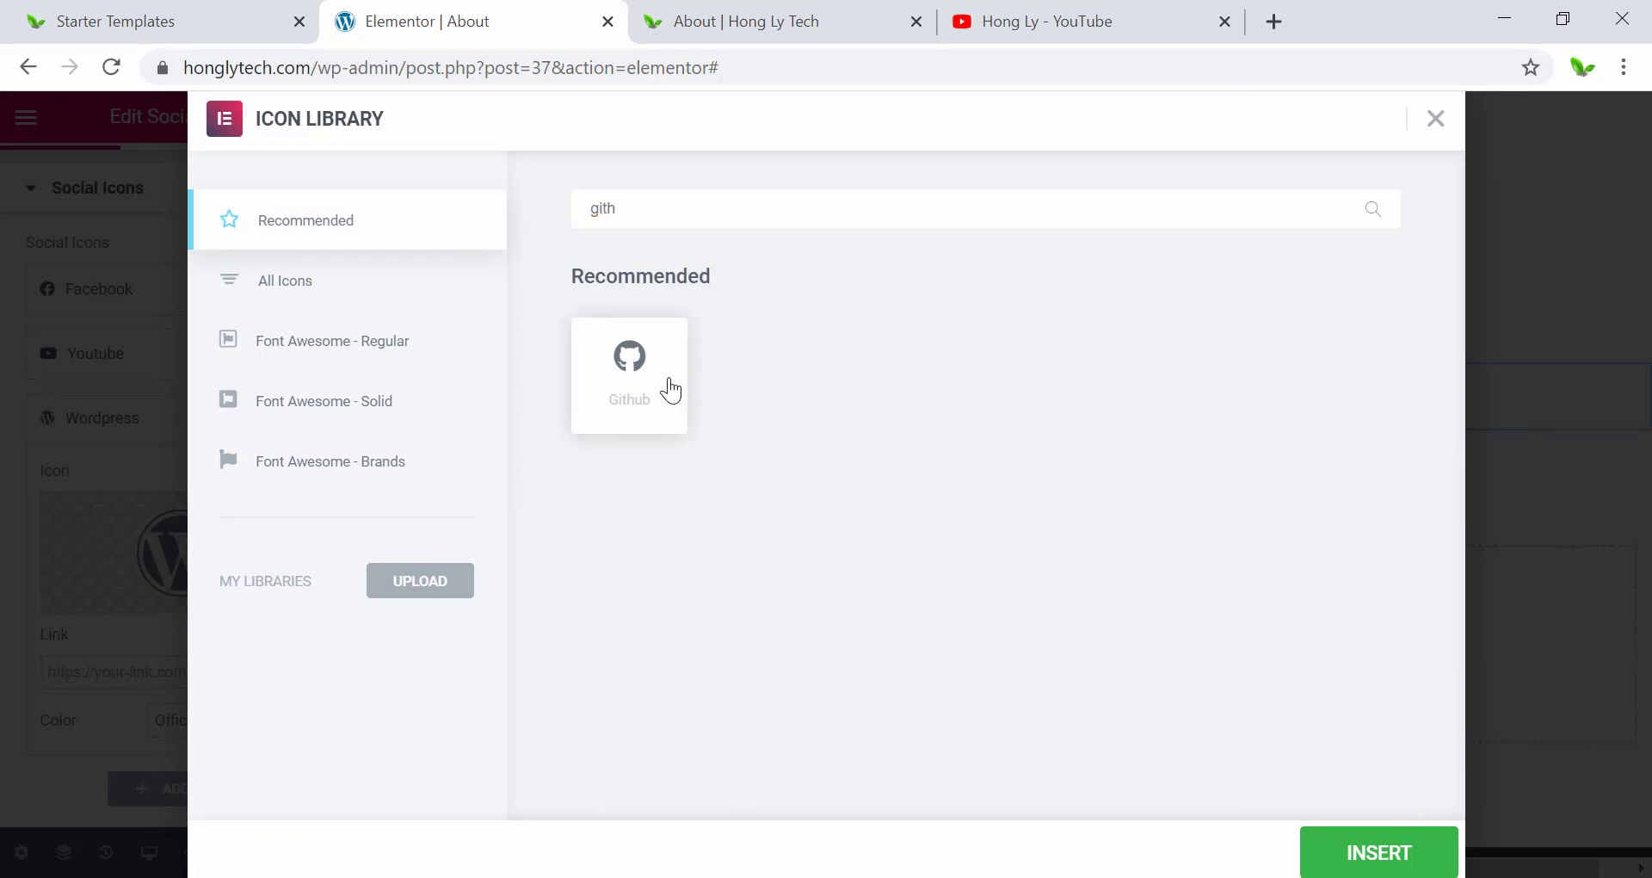
left_click(667, 387)
left_click(1424, 858)
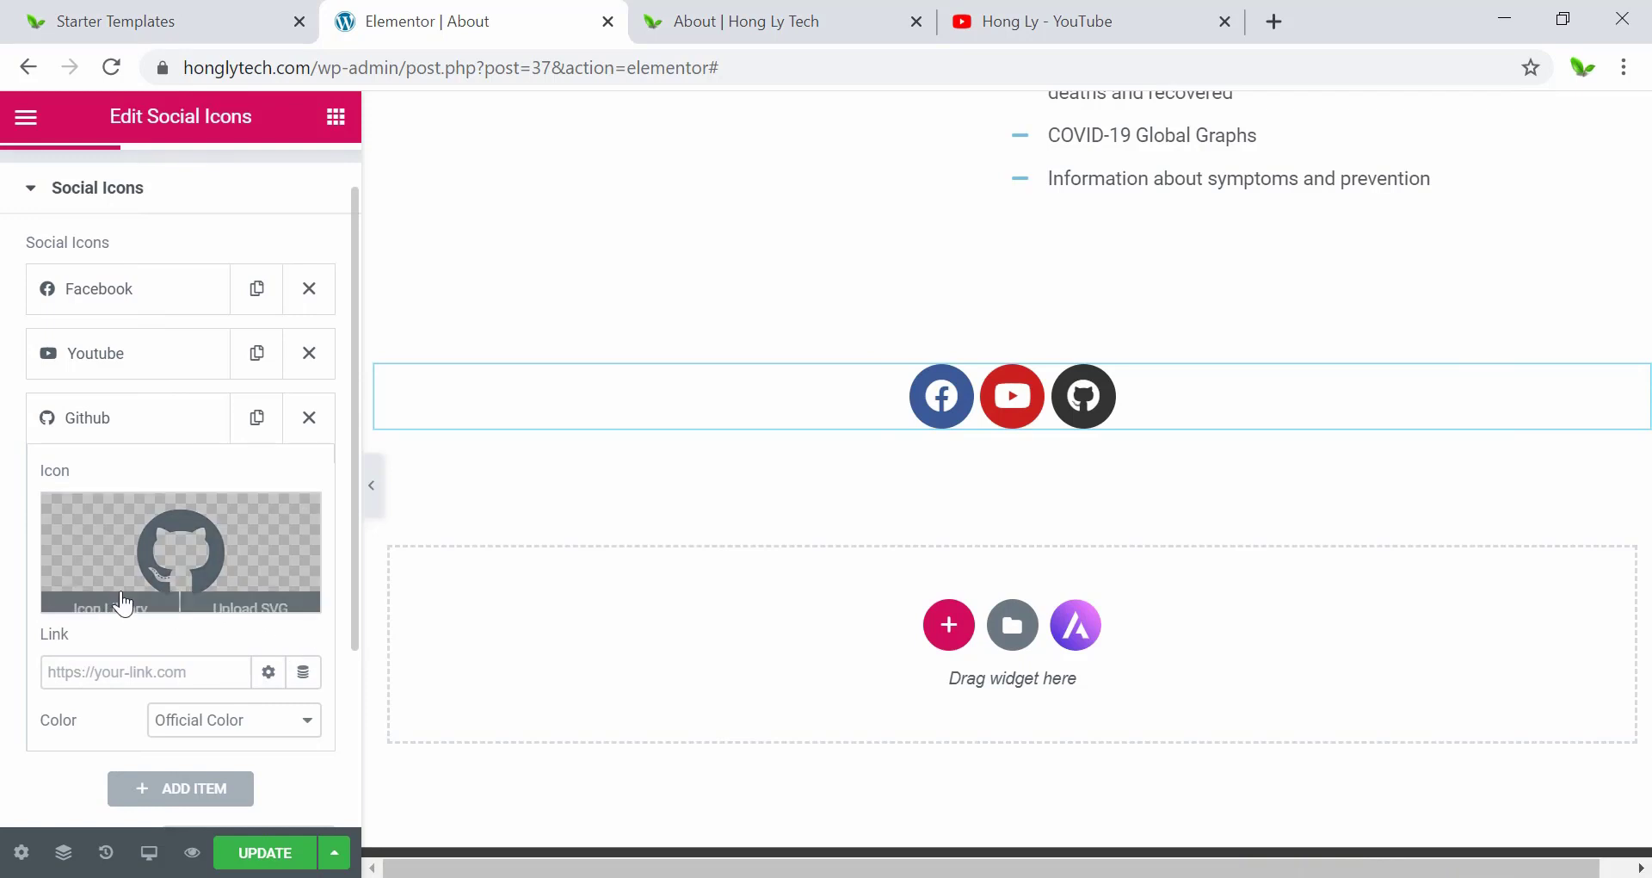
scroll(116, 560, "up", 1)
left_click_drag(103, 488, 138, 322)
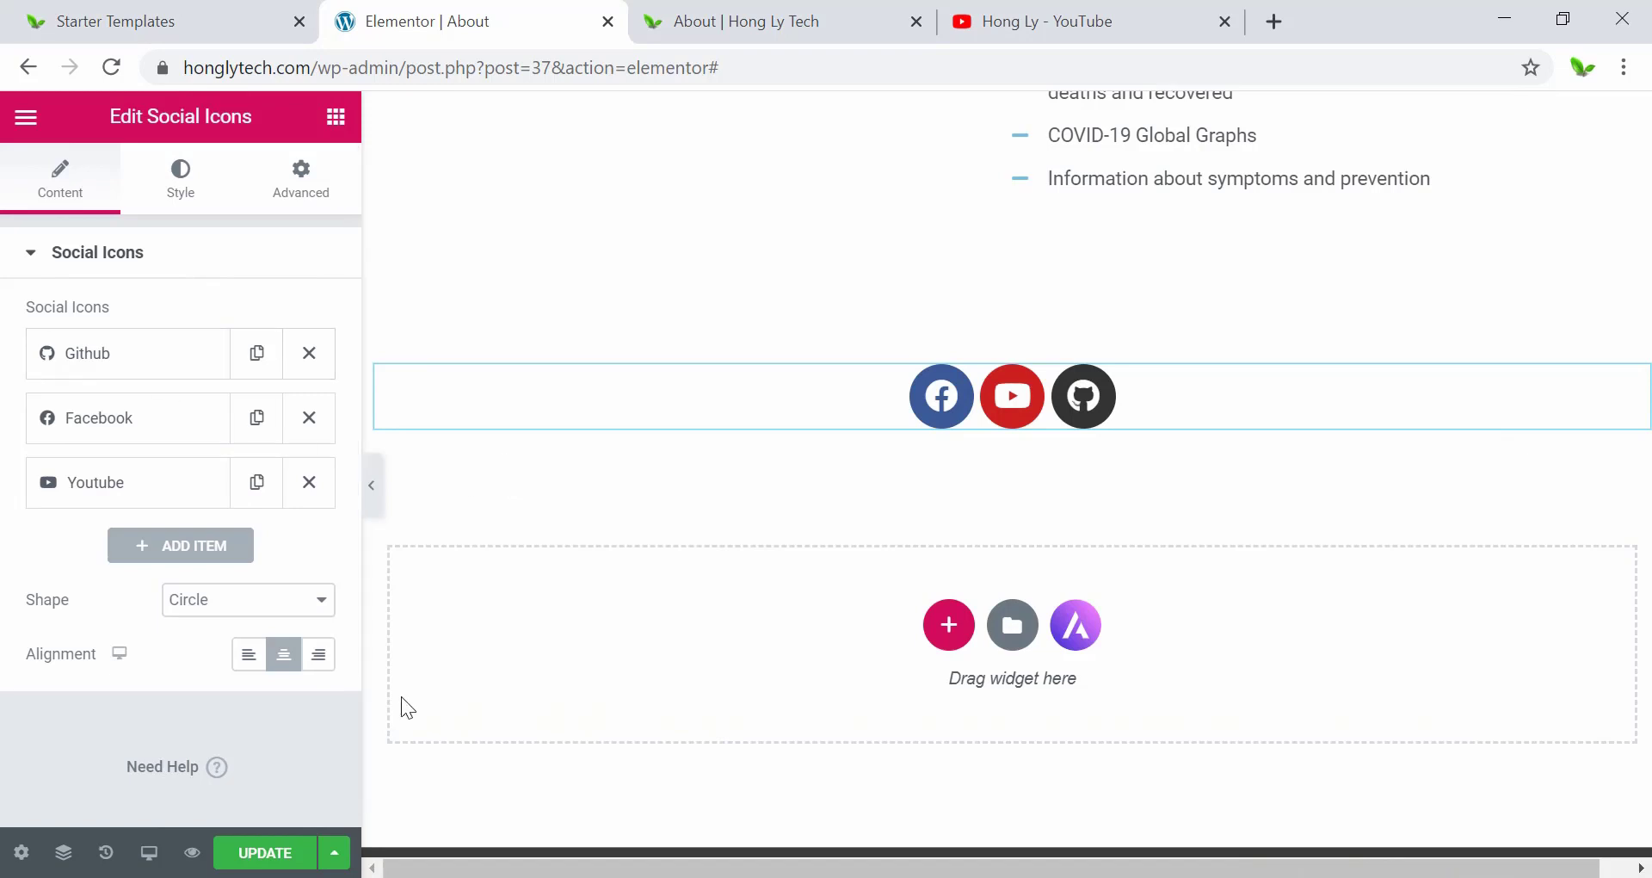
Update the page, add Instagram, LinkedIn, Medium and Envelope icons, and give Envelope a mailto link.
left_click(273, 854)
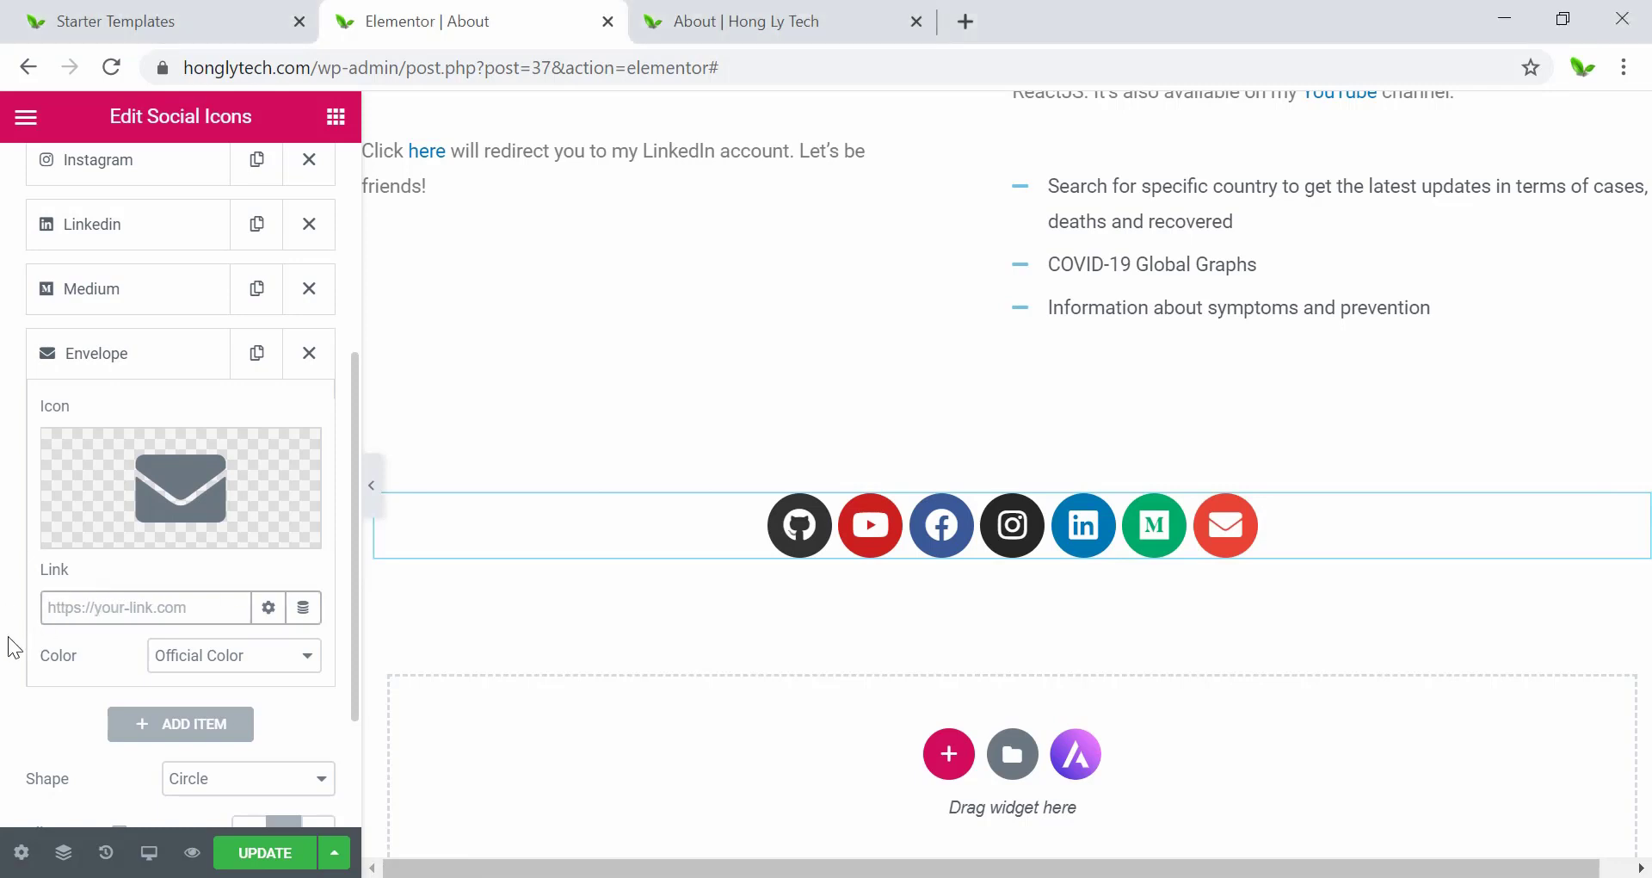
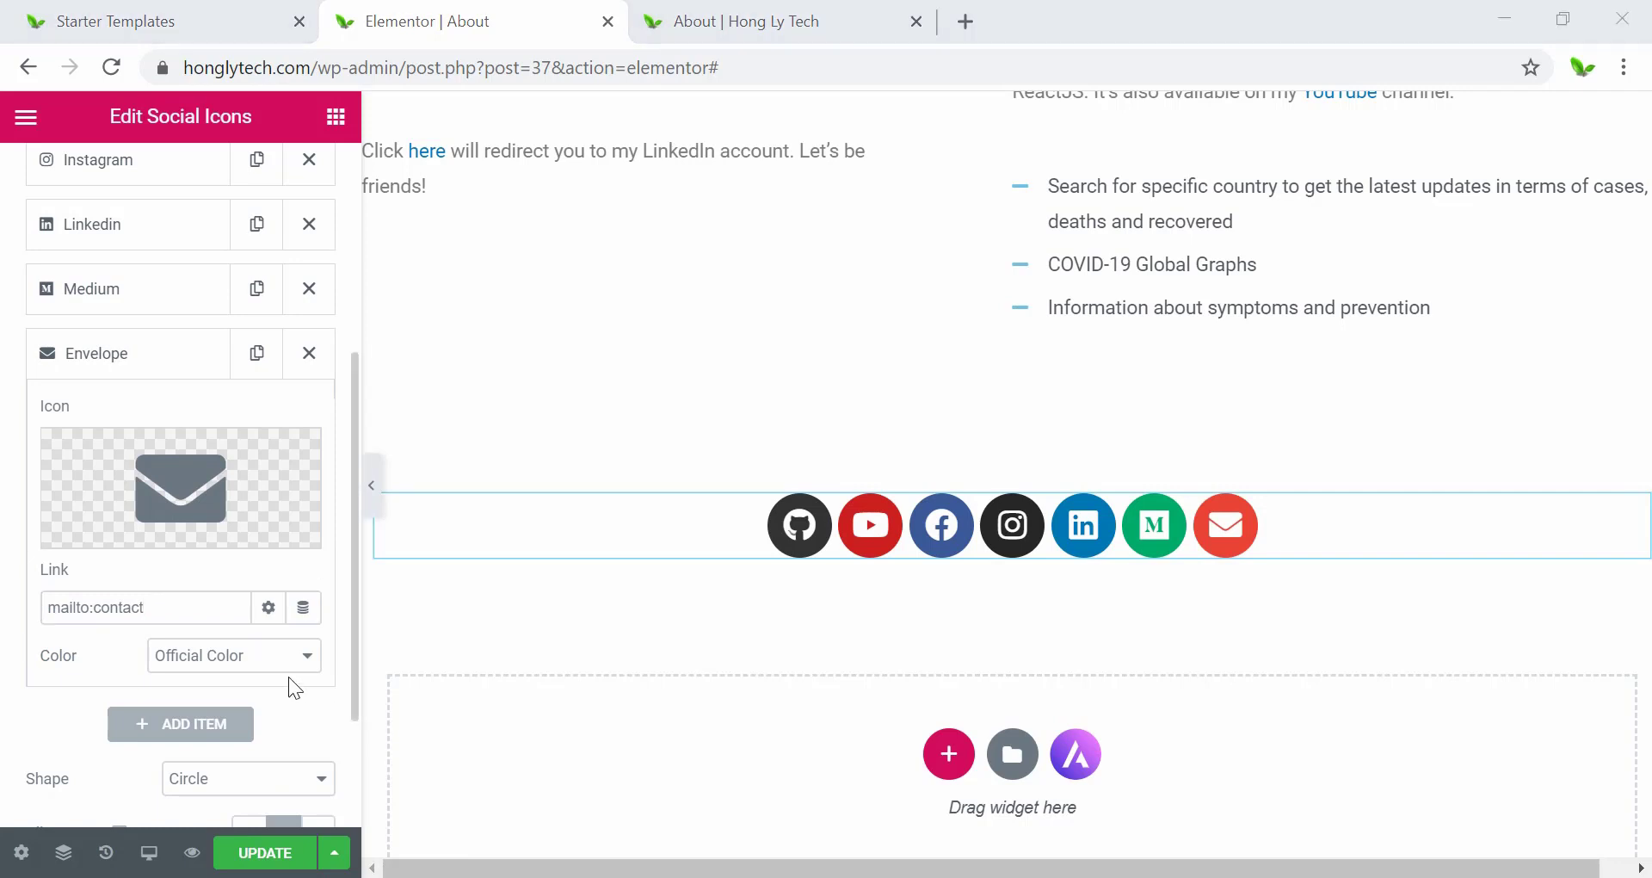
left_click(182, 612)
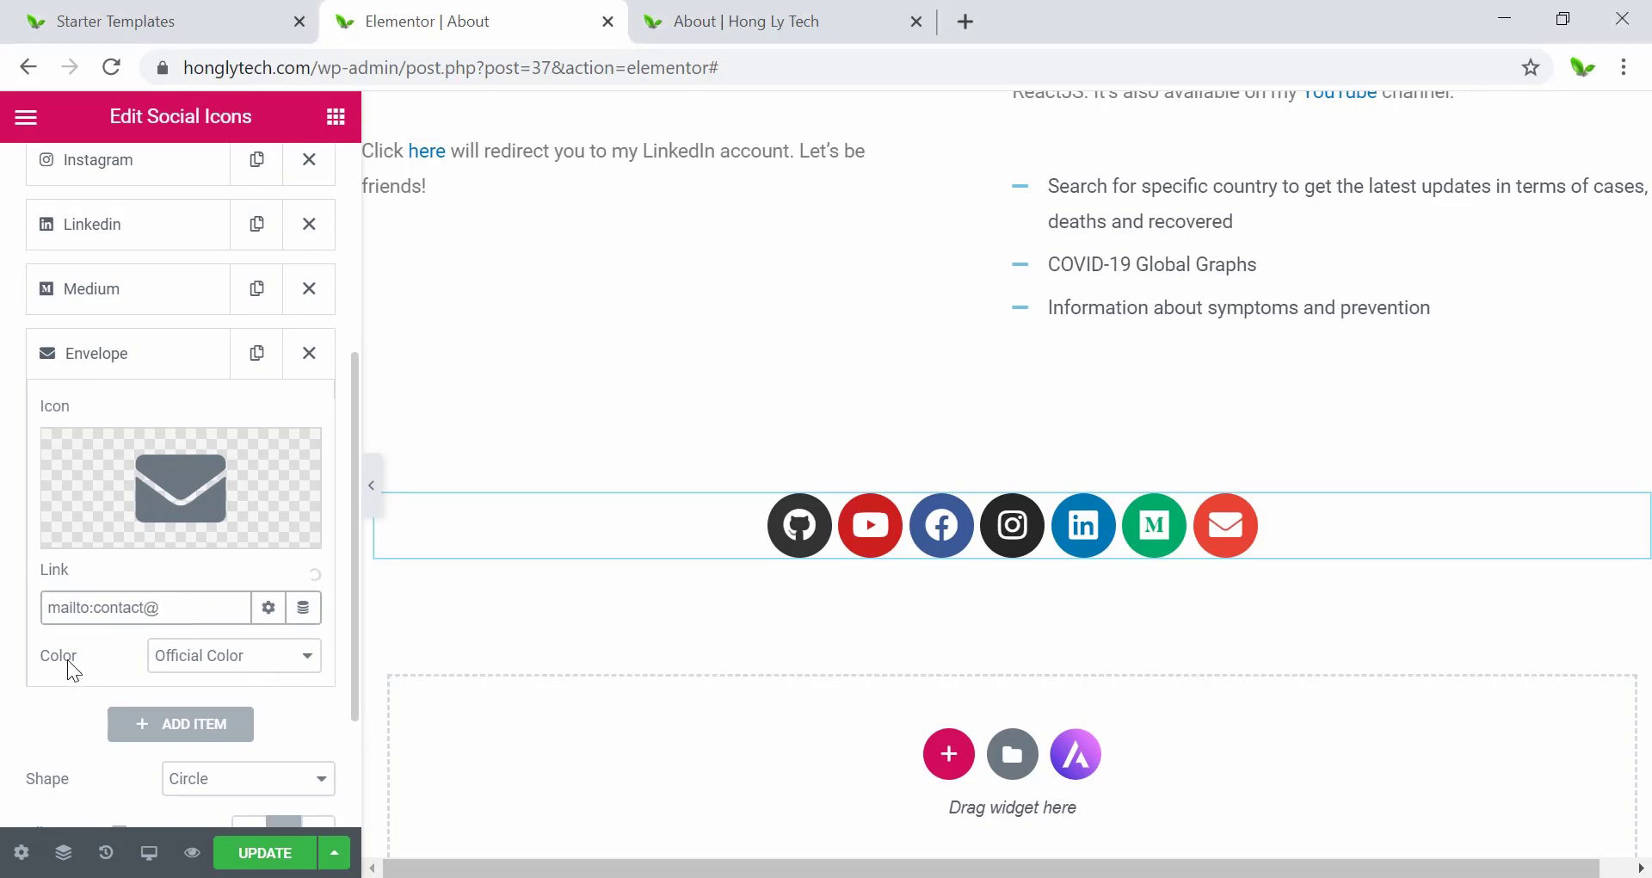
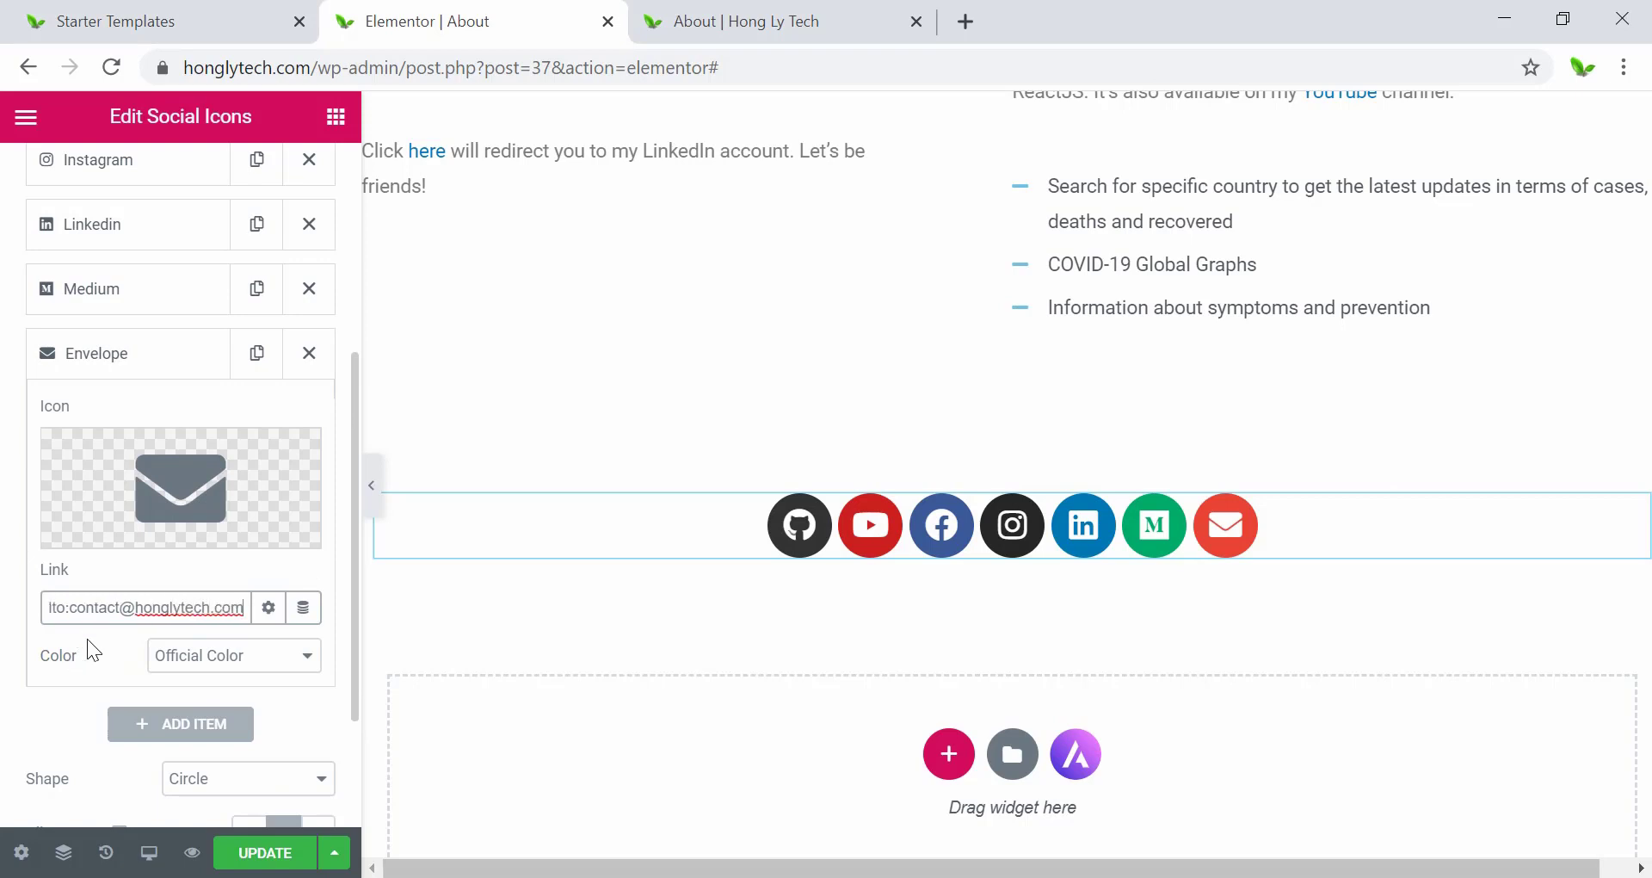
scroll(215, 676, "down", 3)
Save the social icons, test the email icon's link, and dismiss the mail app chooser.
left_click(258, 856)
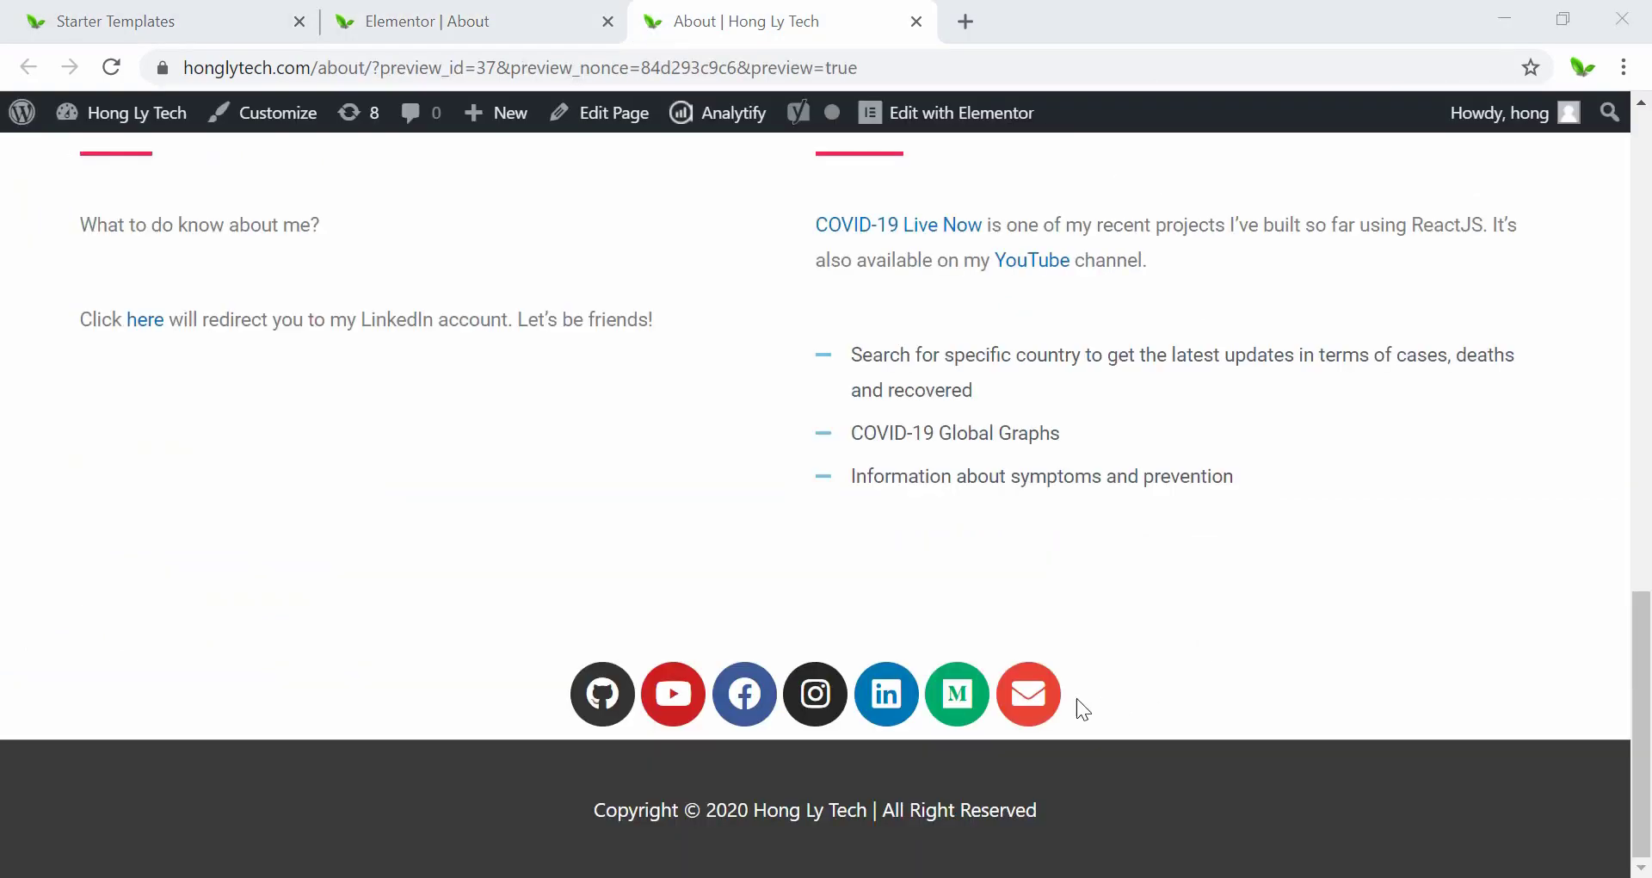
left_click(1041, 704)
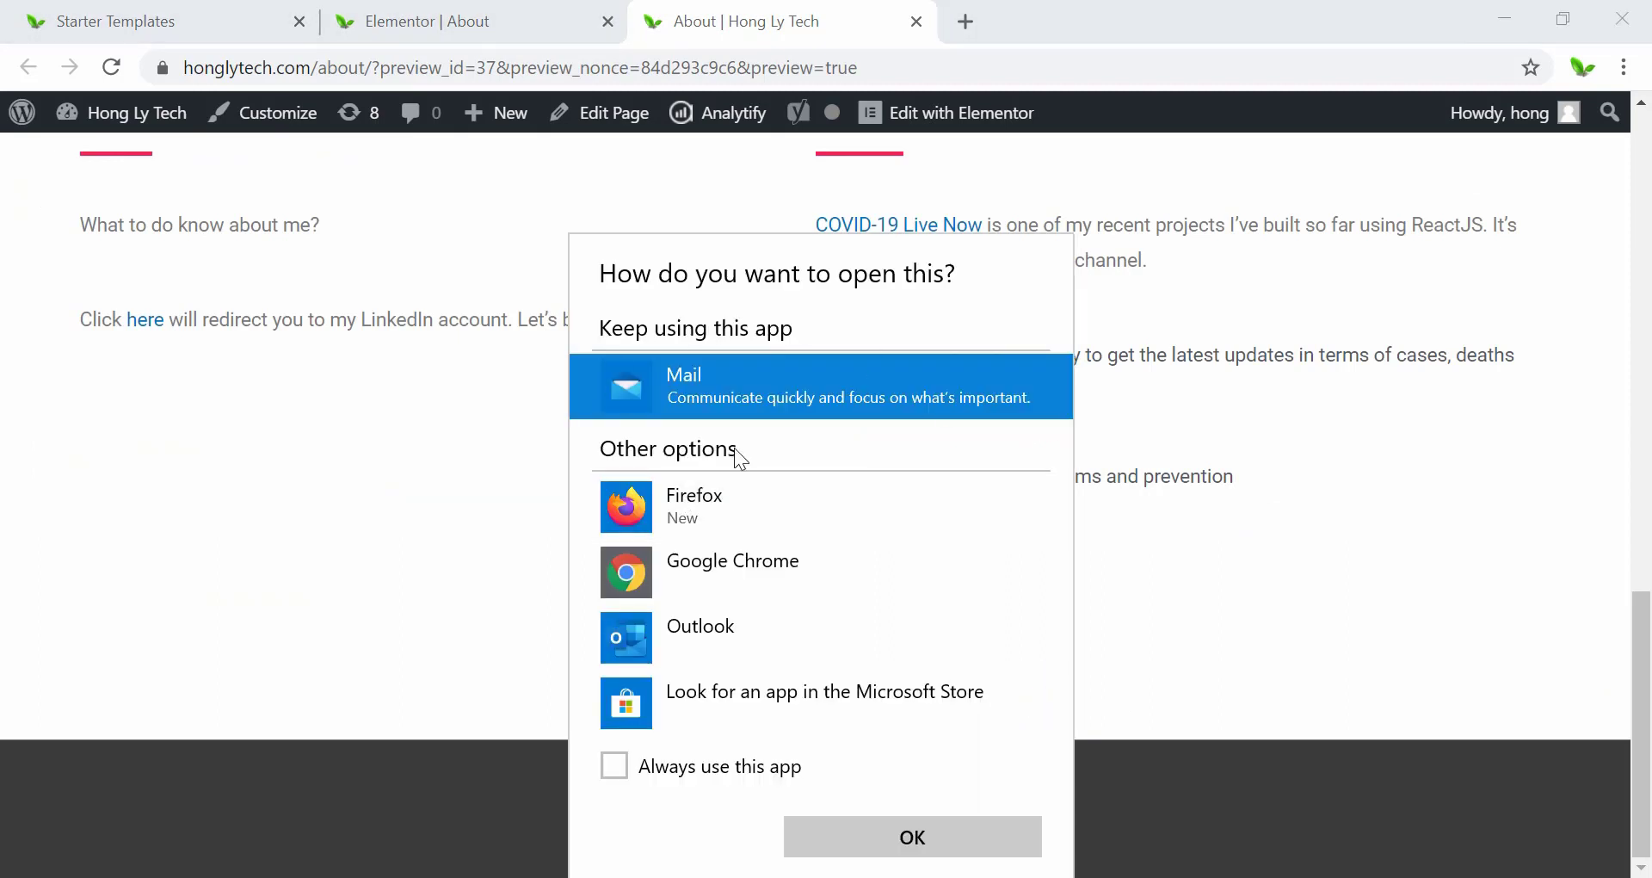
left_click(1235, 649)
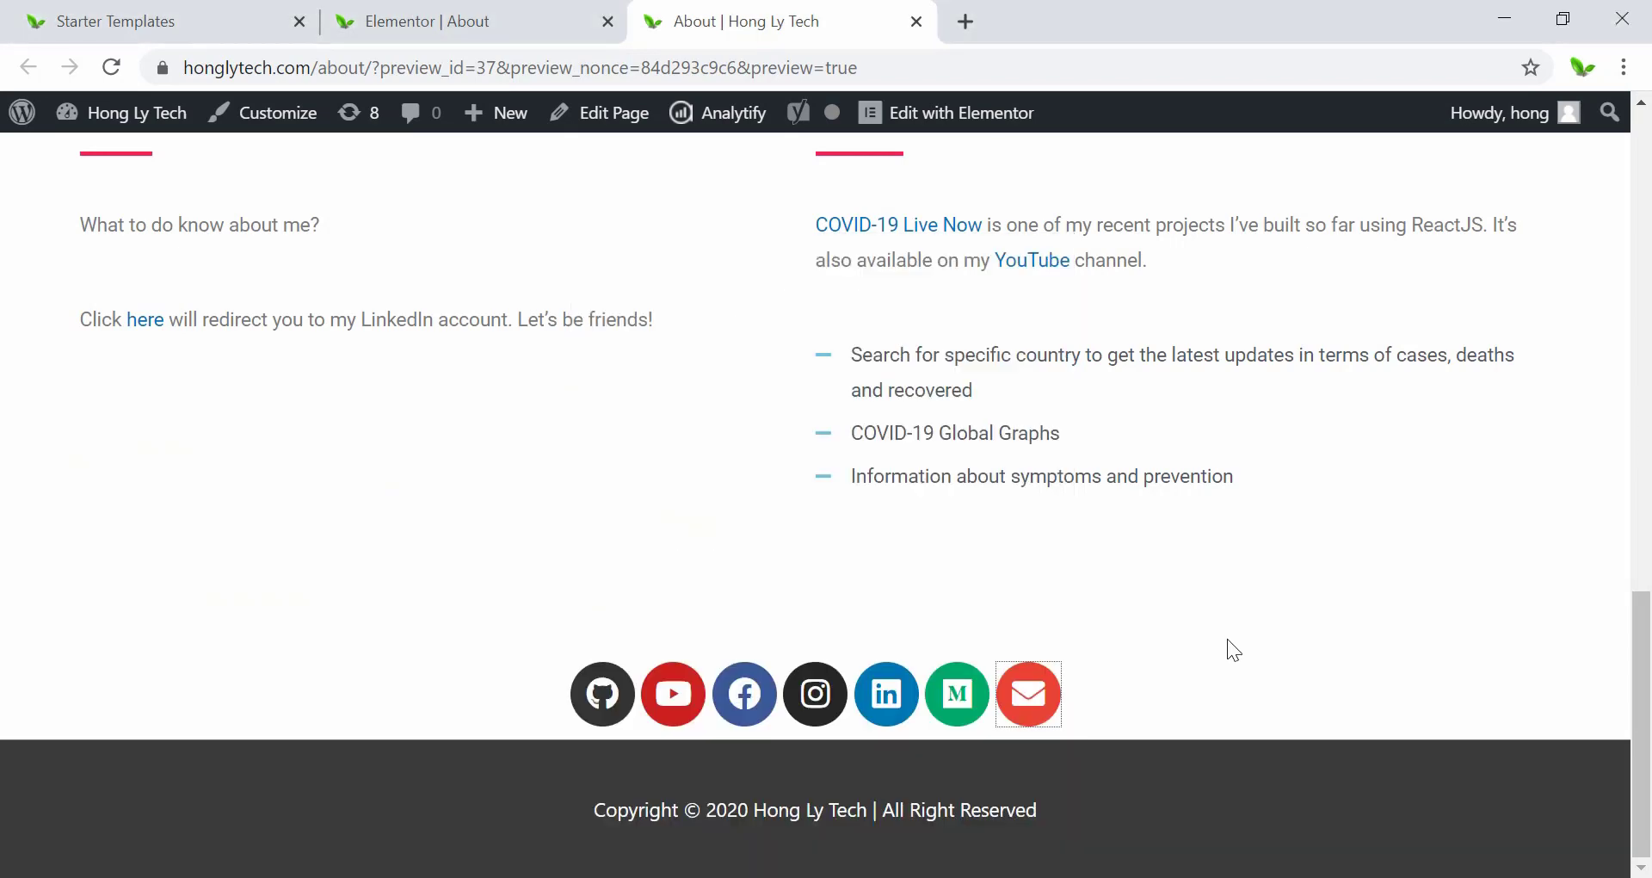
Check the seven footer icons on the preview and go back to the 'Elementor | About' editor.
scroll(1220, 627, "up", 15)
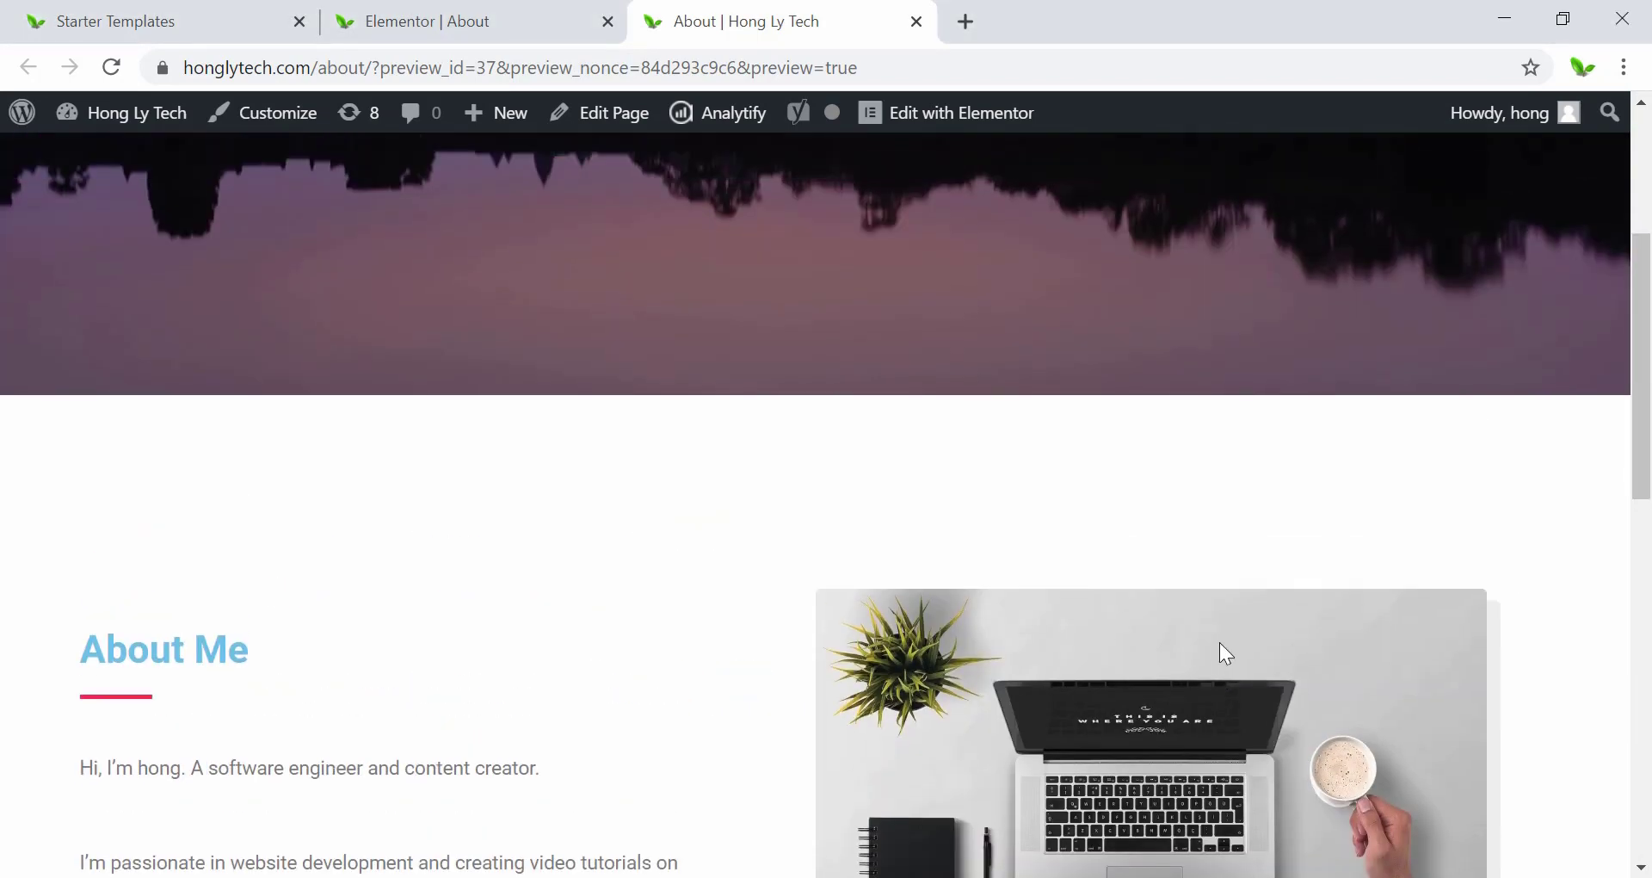
scroll(1220, 644, "down", 15)
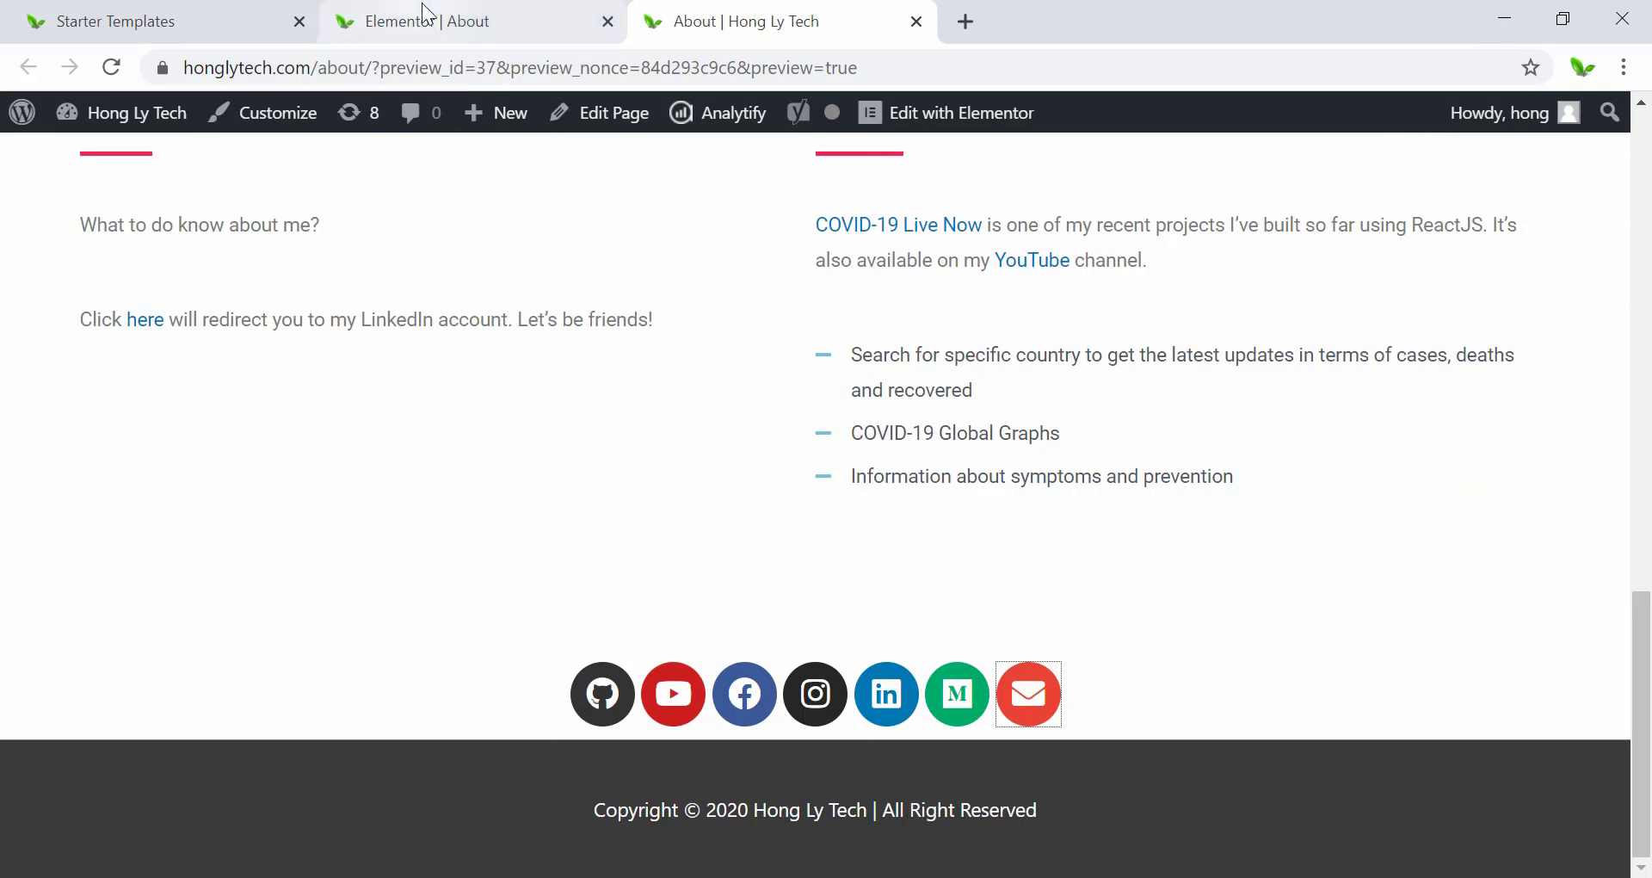
left_click(525, 18)
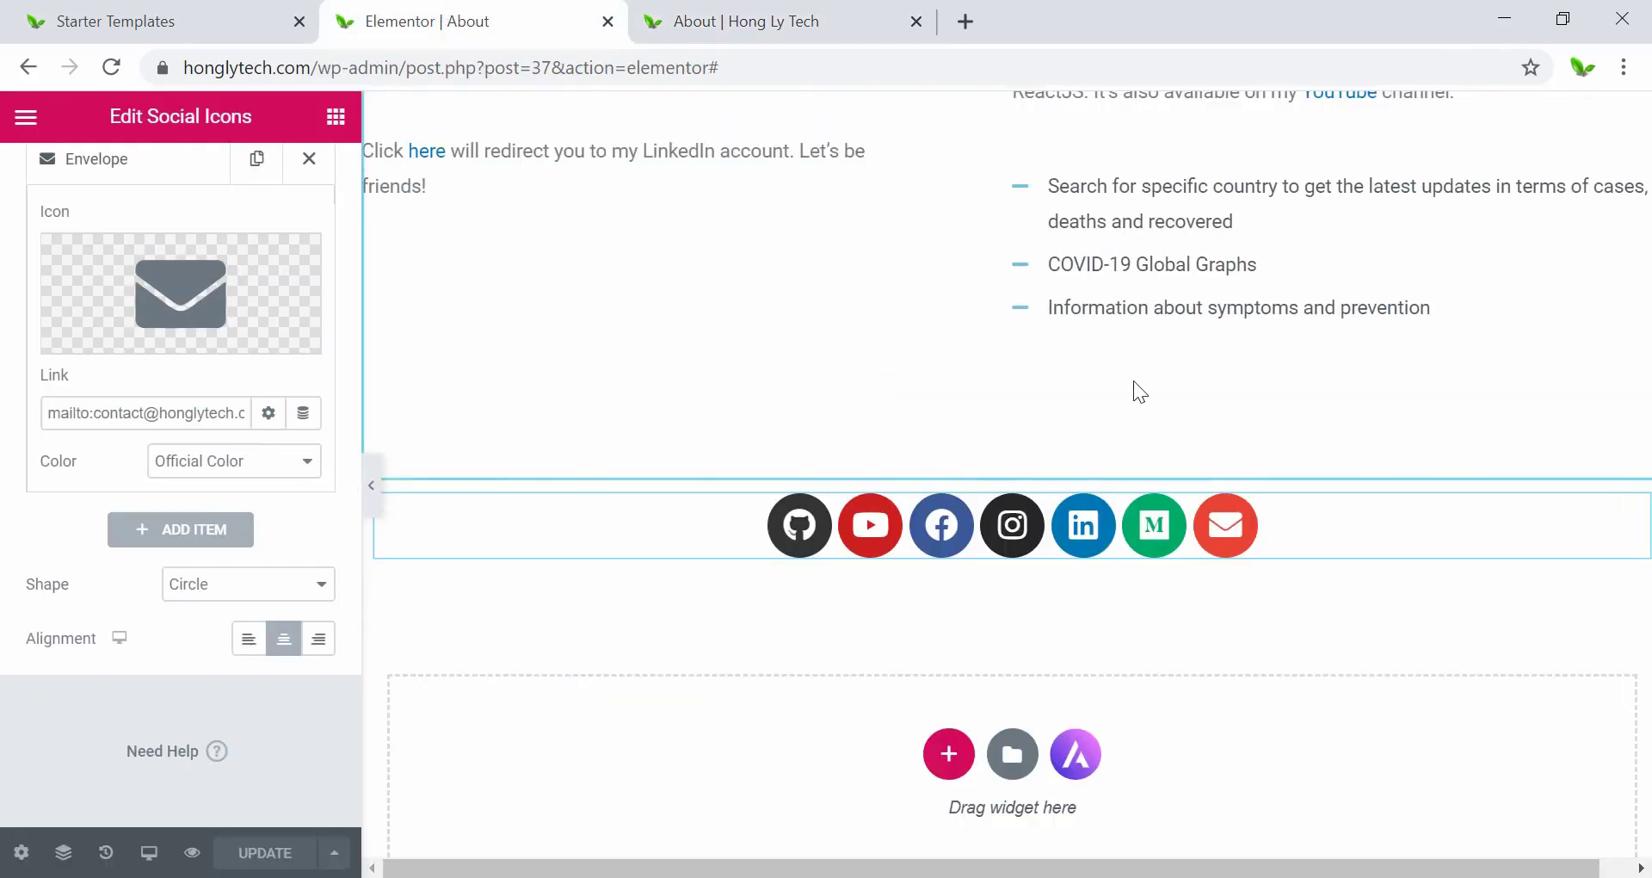
Change the Experiences and Projects section's bottom padding from 120 to 40 px.
scroll(1132, 381, "up", 5)
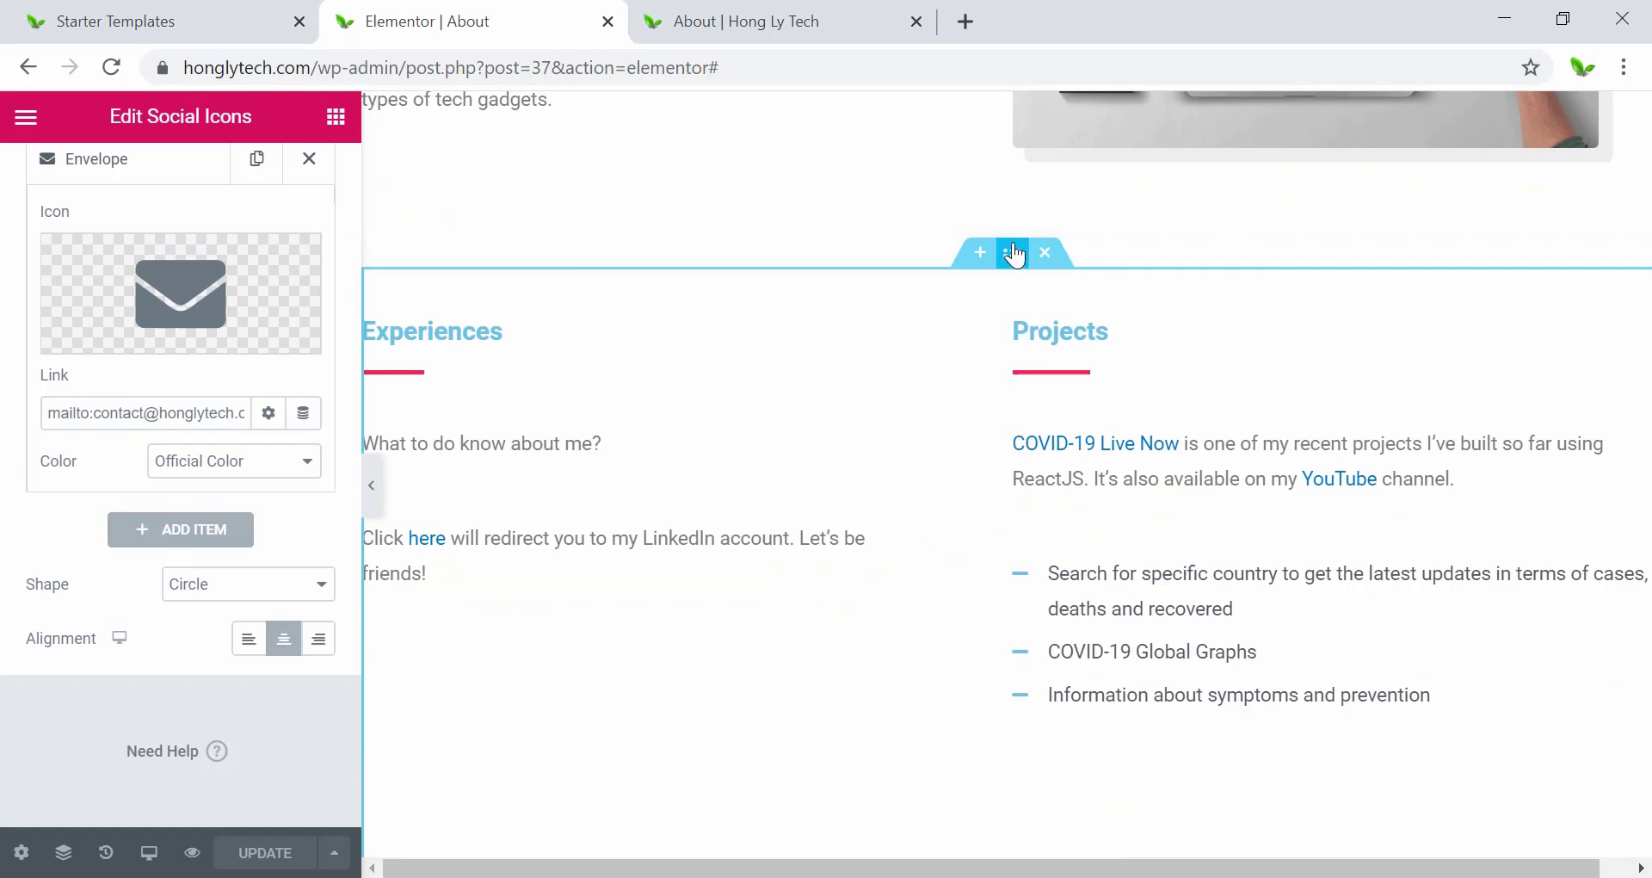
left_click(1014, 254)
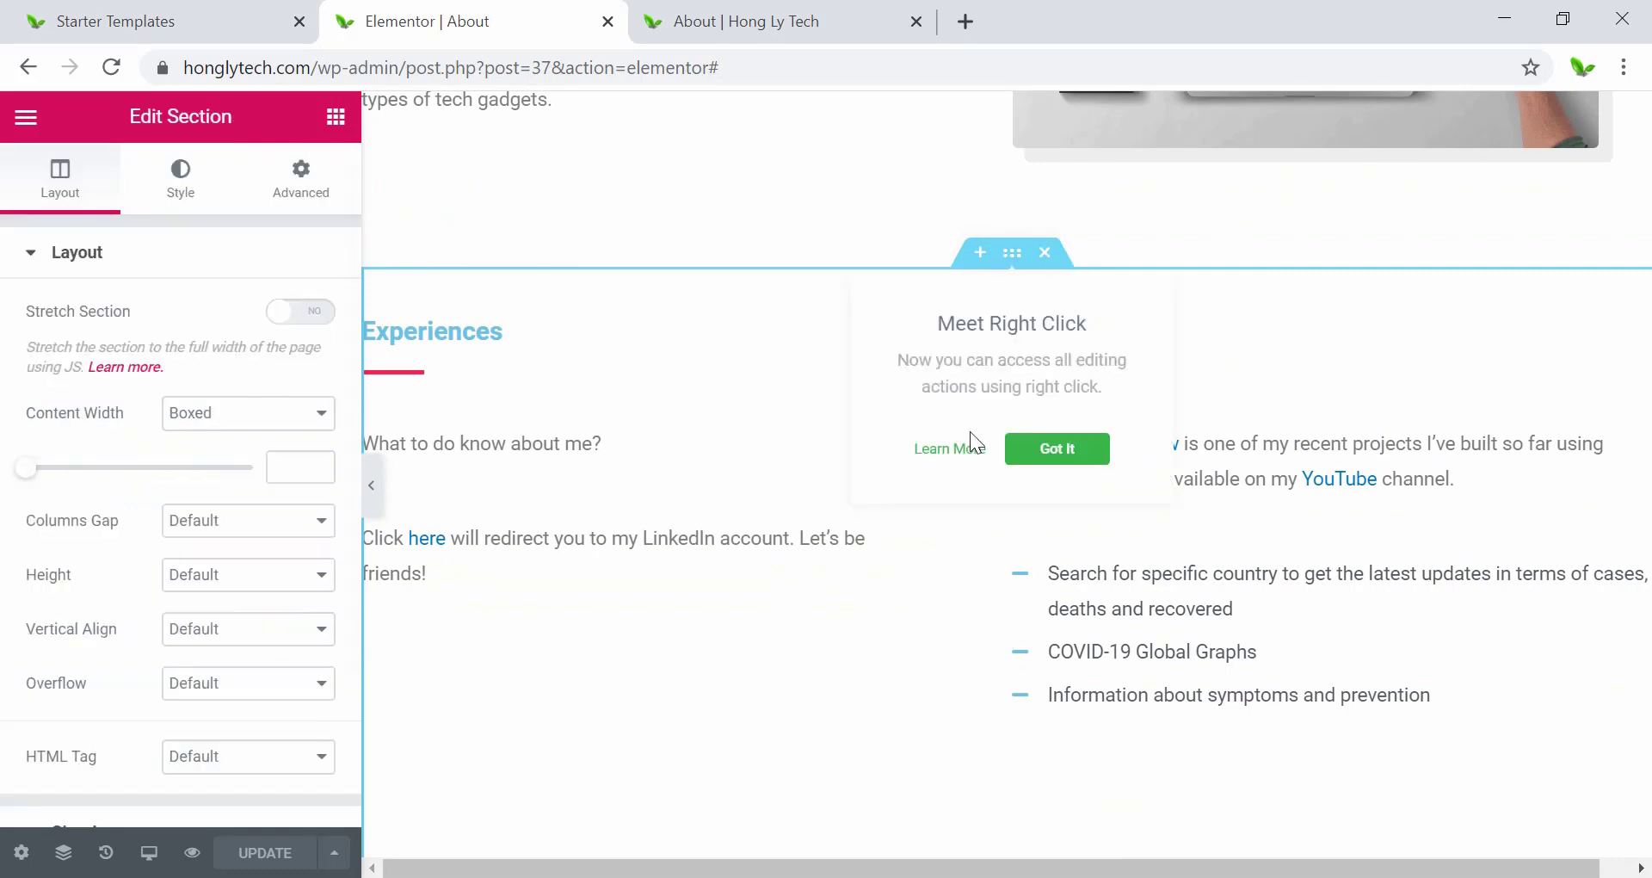
left_click(1058, 449)
scroll(1033, 533, "down", 3)
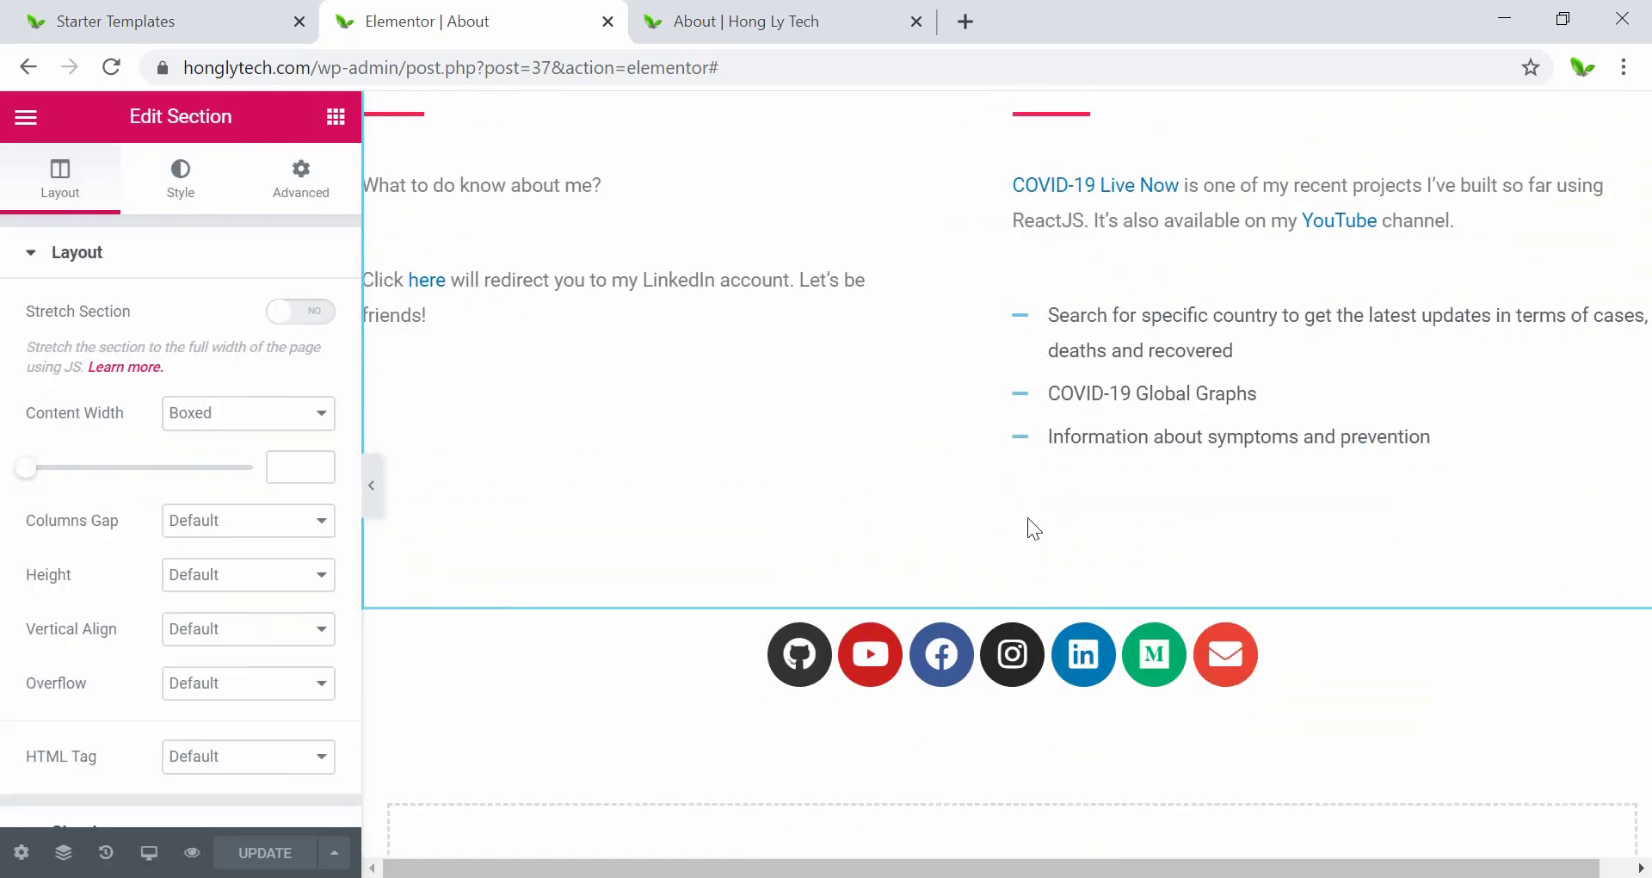
left_click(295, 204)
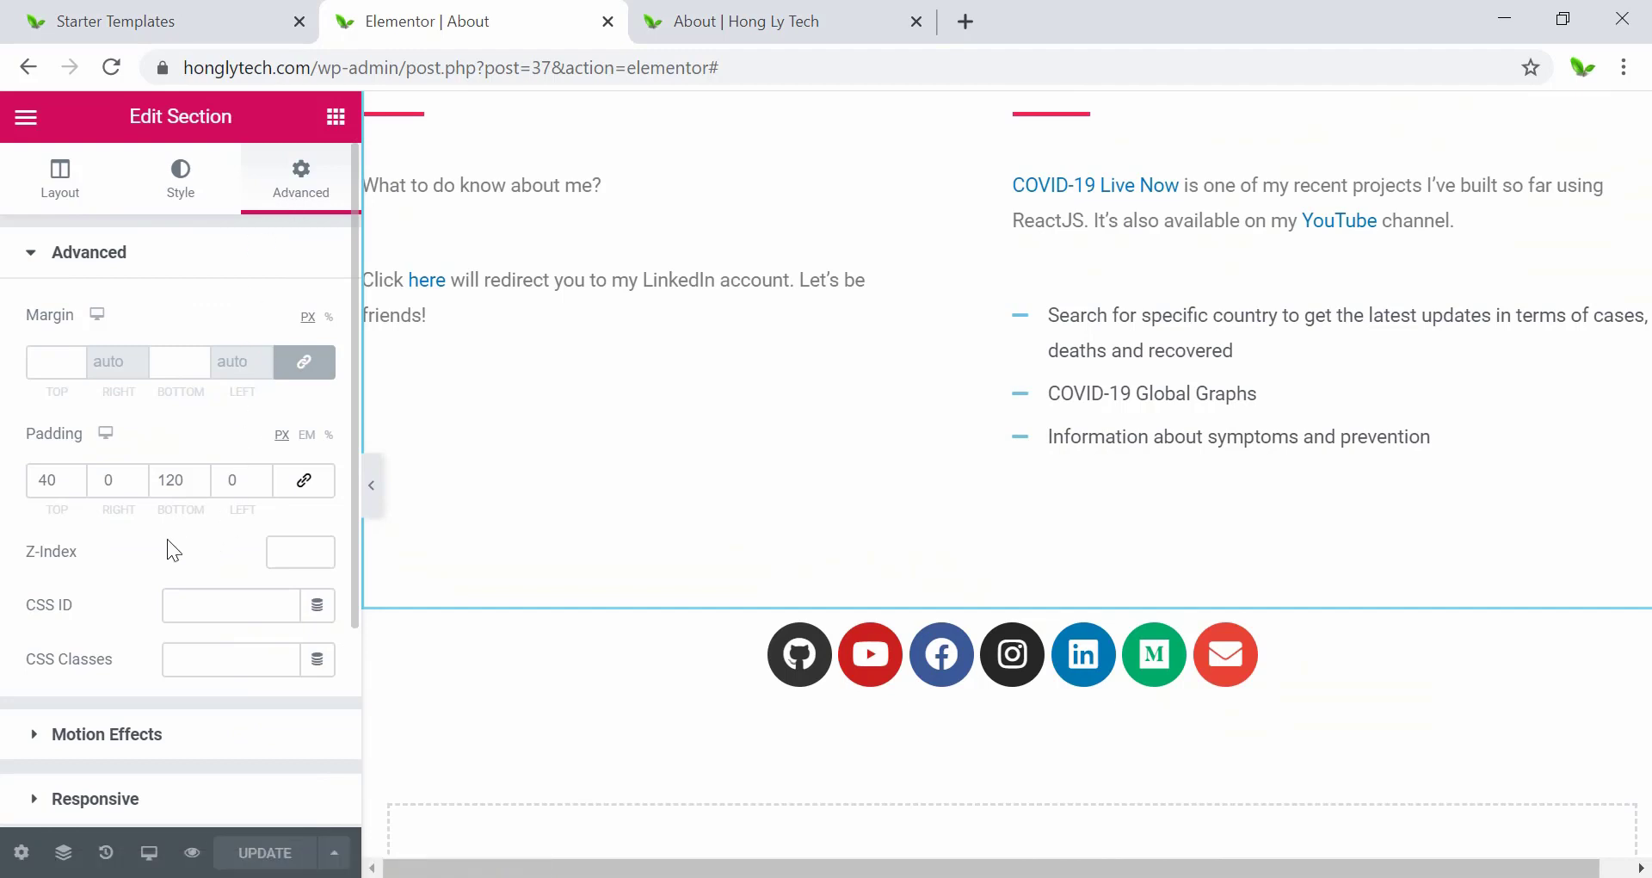
left_click_drag(175, 480, 163, 479)
type("40")
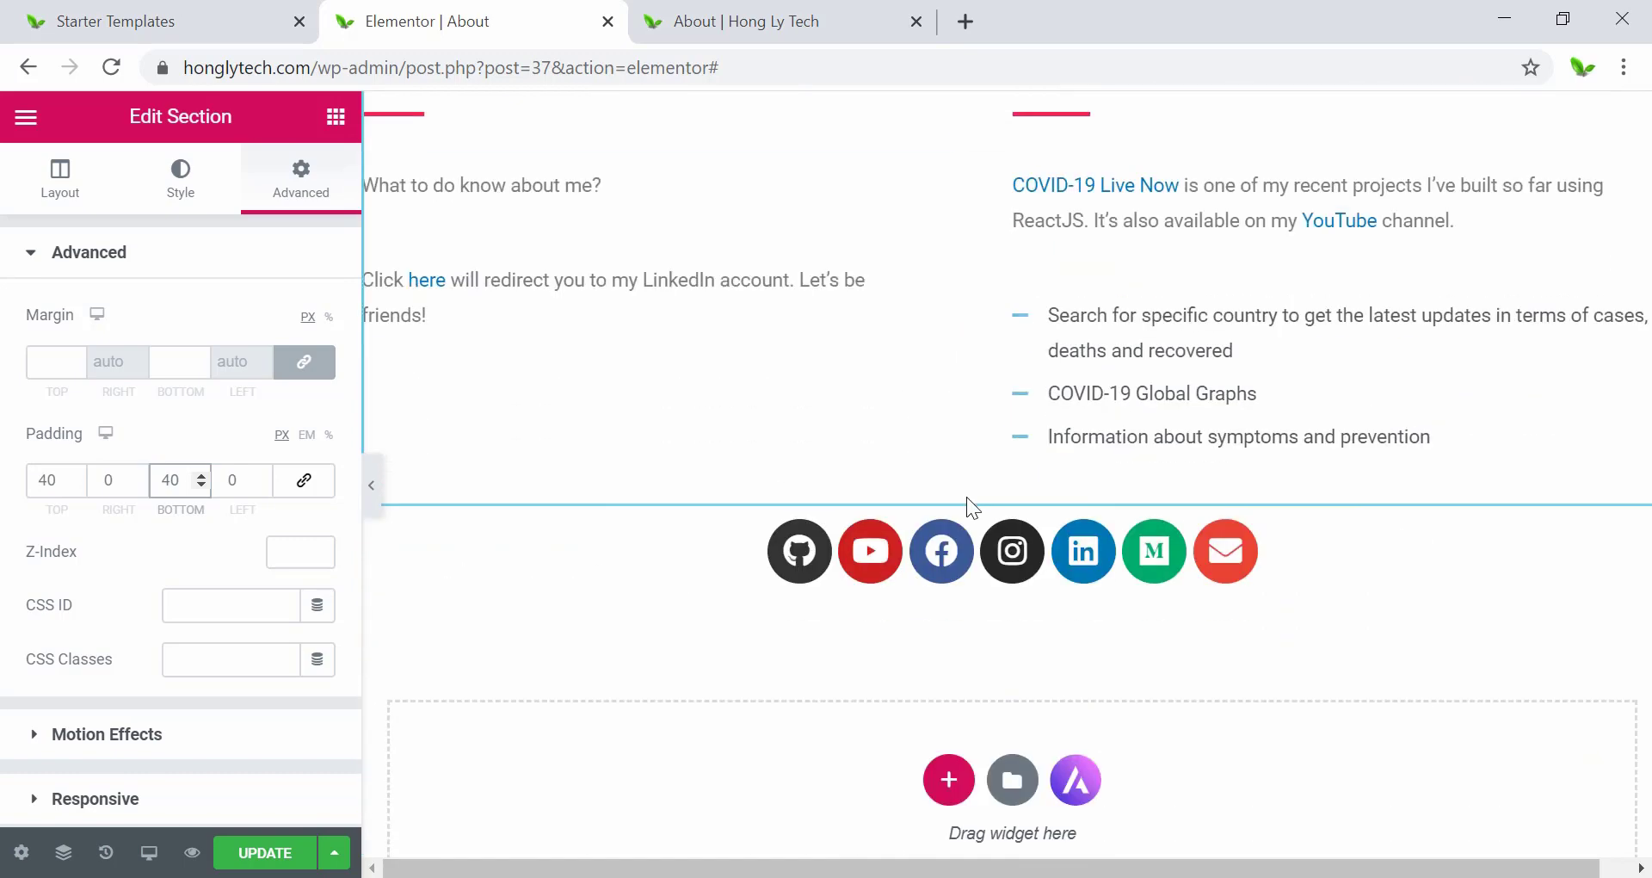
Save the page and scroll through the live About preview.
left_click(276, 852)
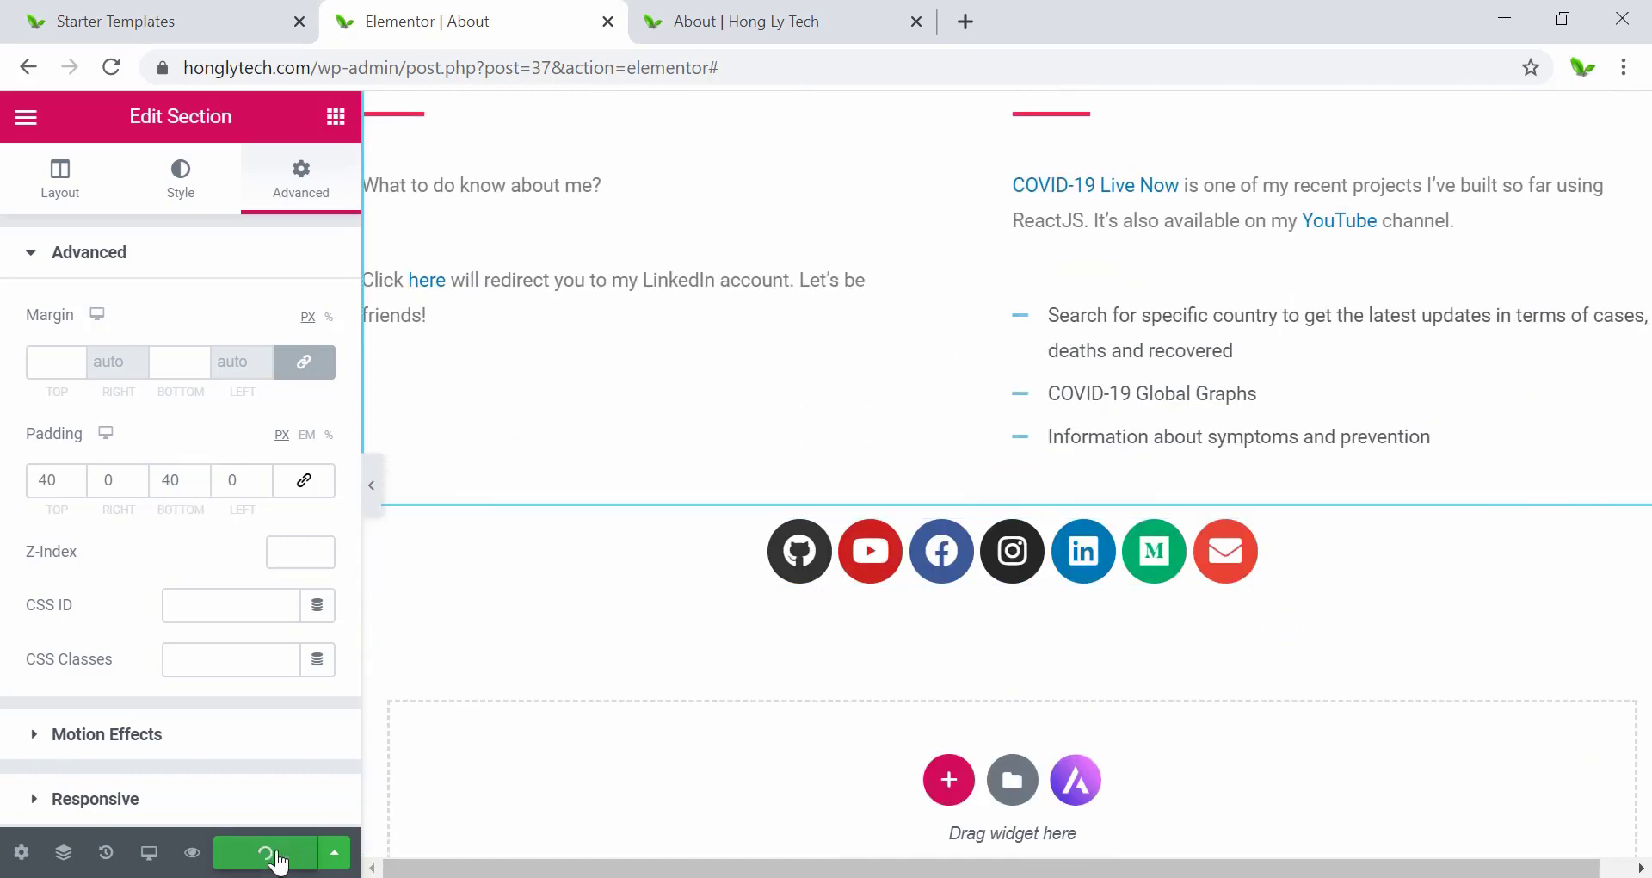
scroll(842, 456, "up", 8)
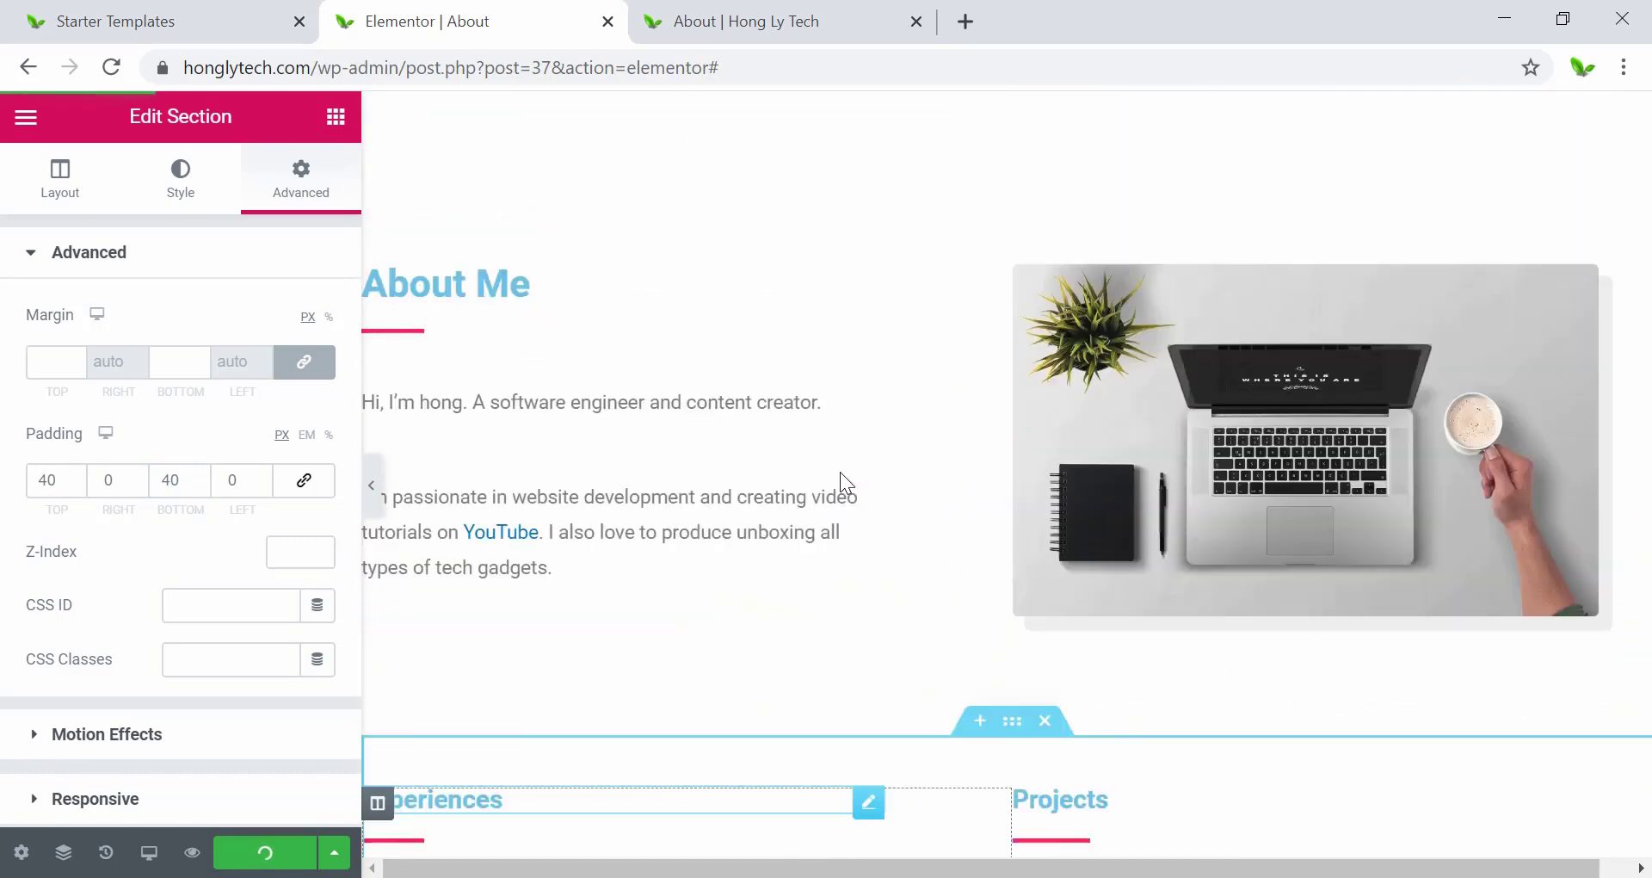
scroll(840, 473, "up", 3)
scroll(839, 477, "down", 3)
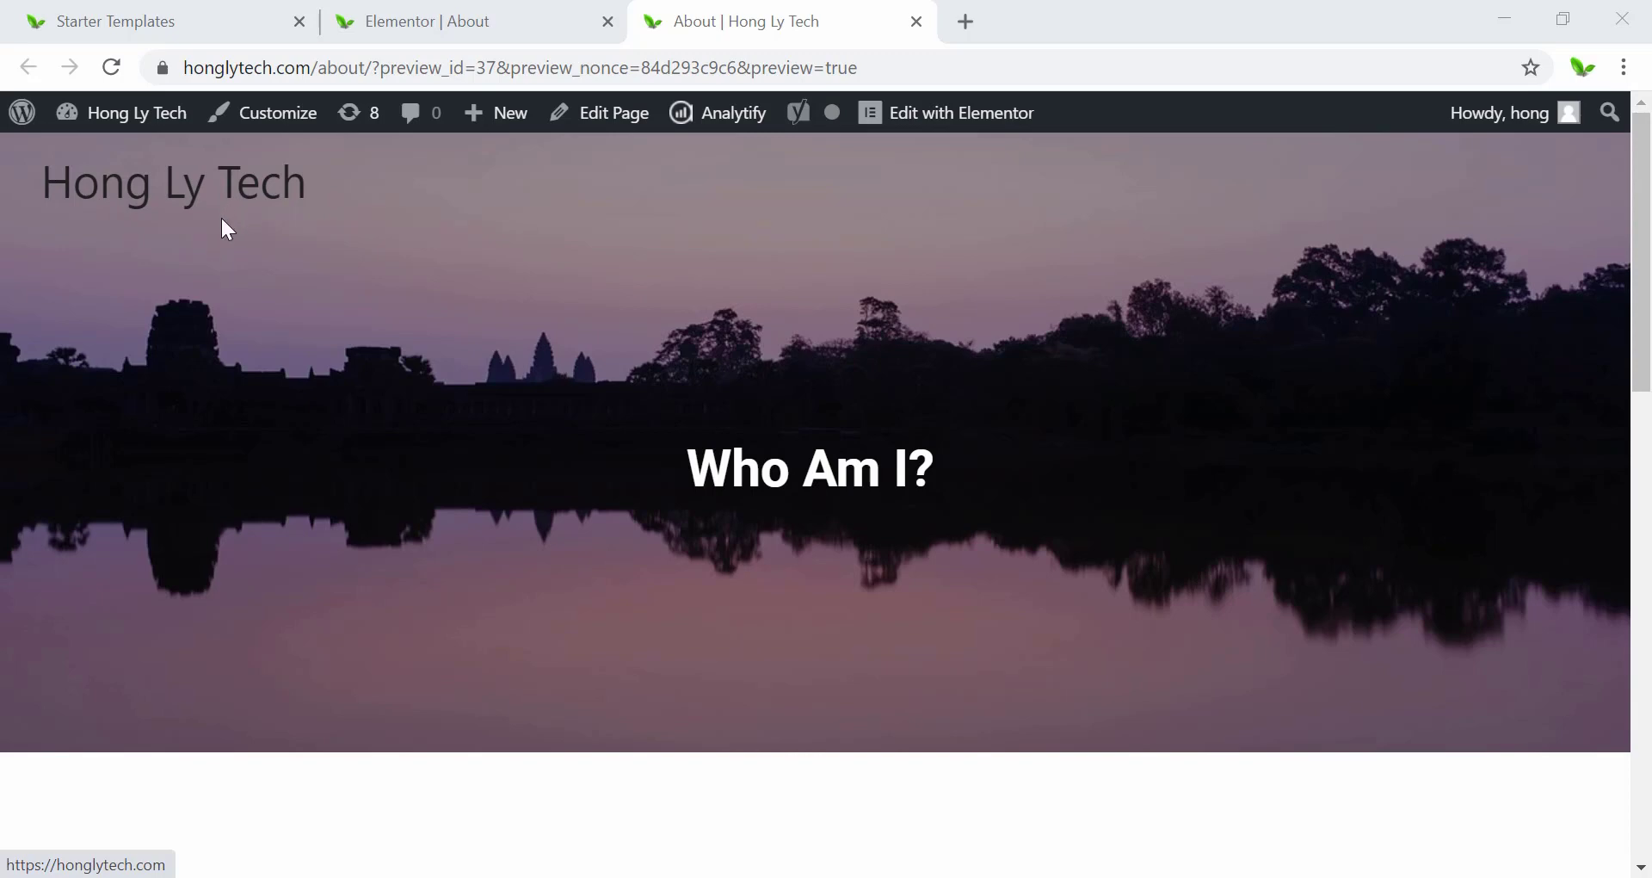
Back in the editor, add a new one-column section at the top of the page.
scroll(301, 555, "down", 12)
scroll(295, 568, "up", 12)
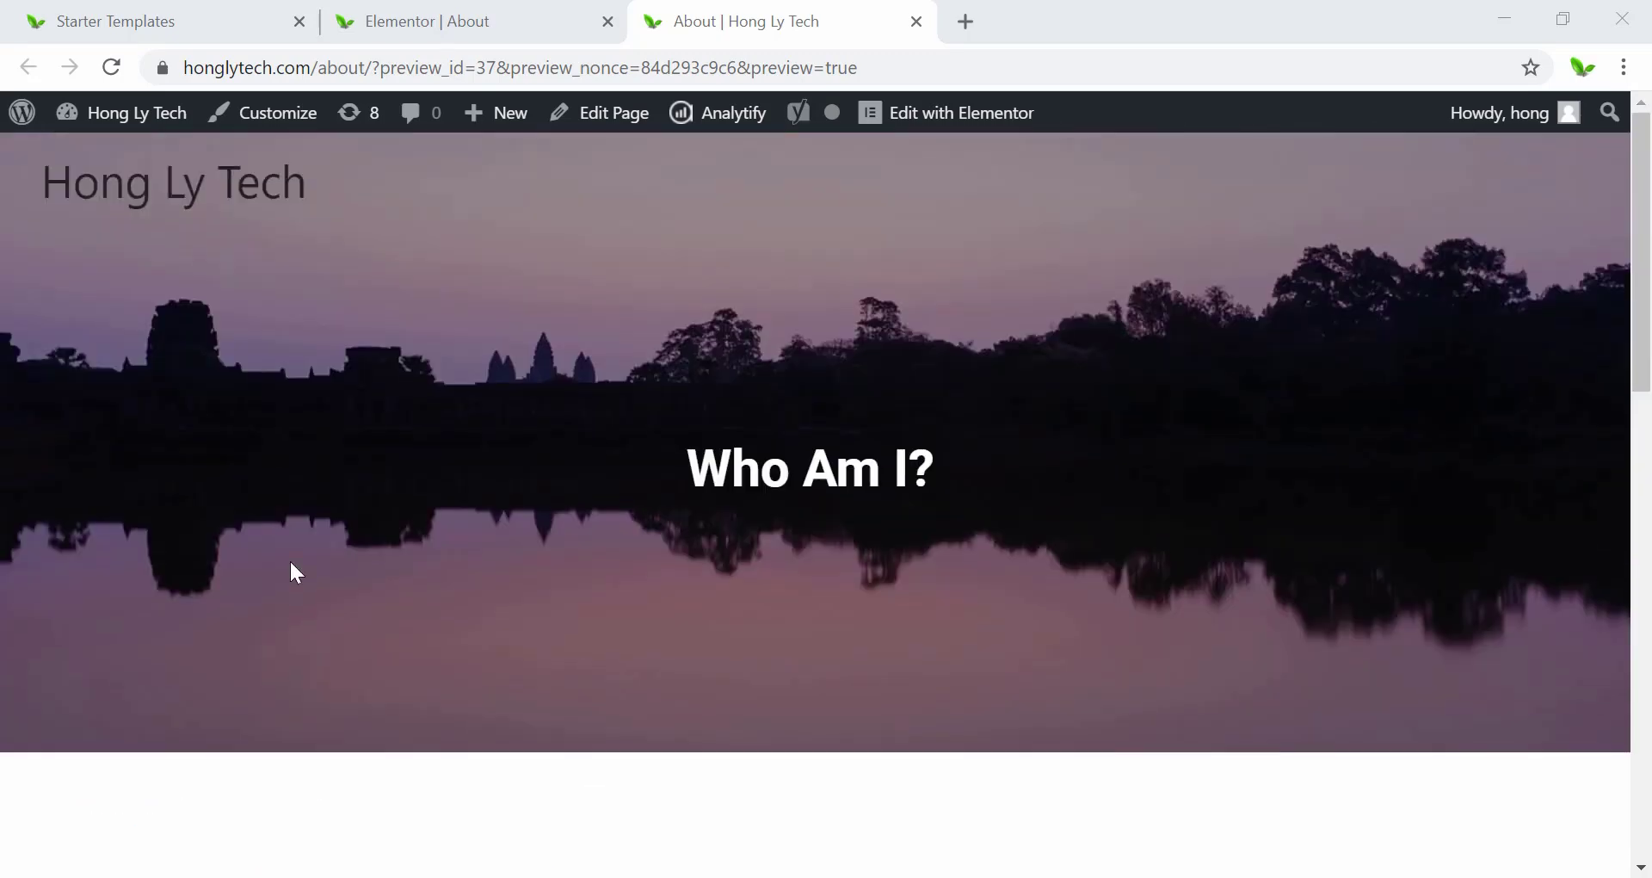
left_click(568, 10)
scroll(974, 110, "up", 15)
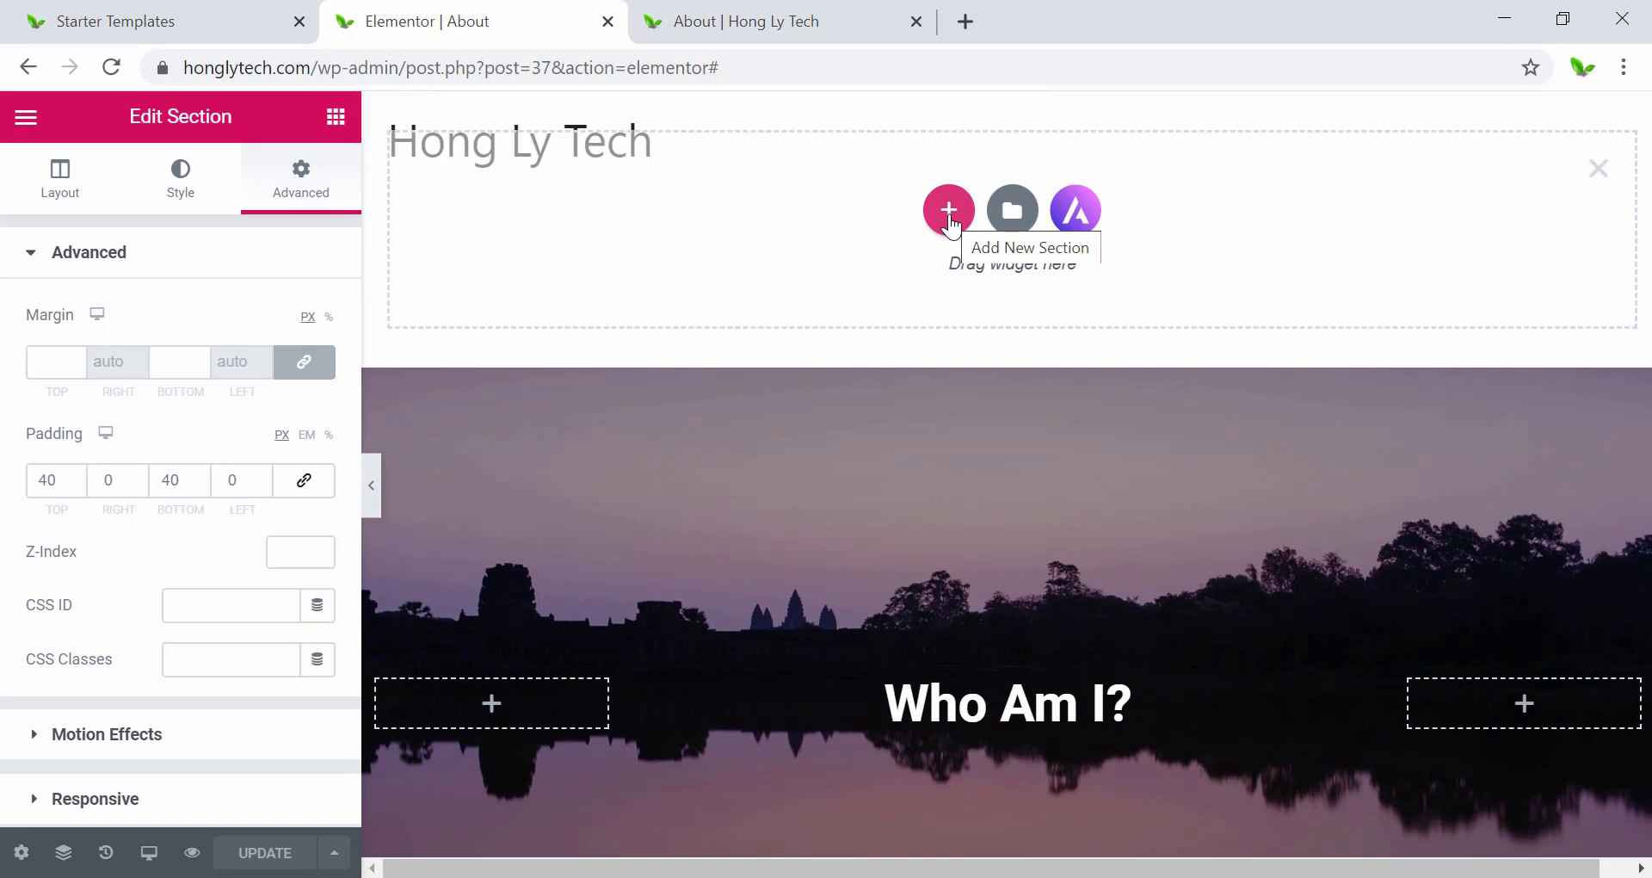
left_click(948, 214)
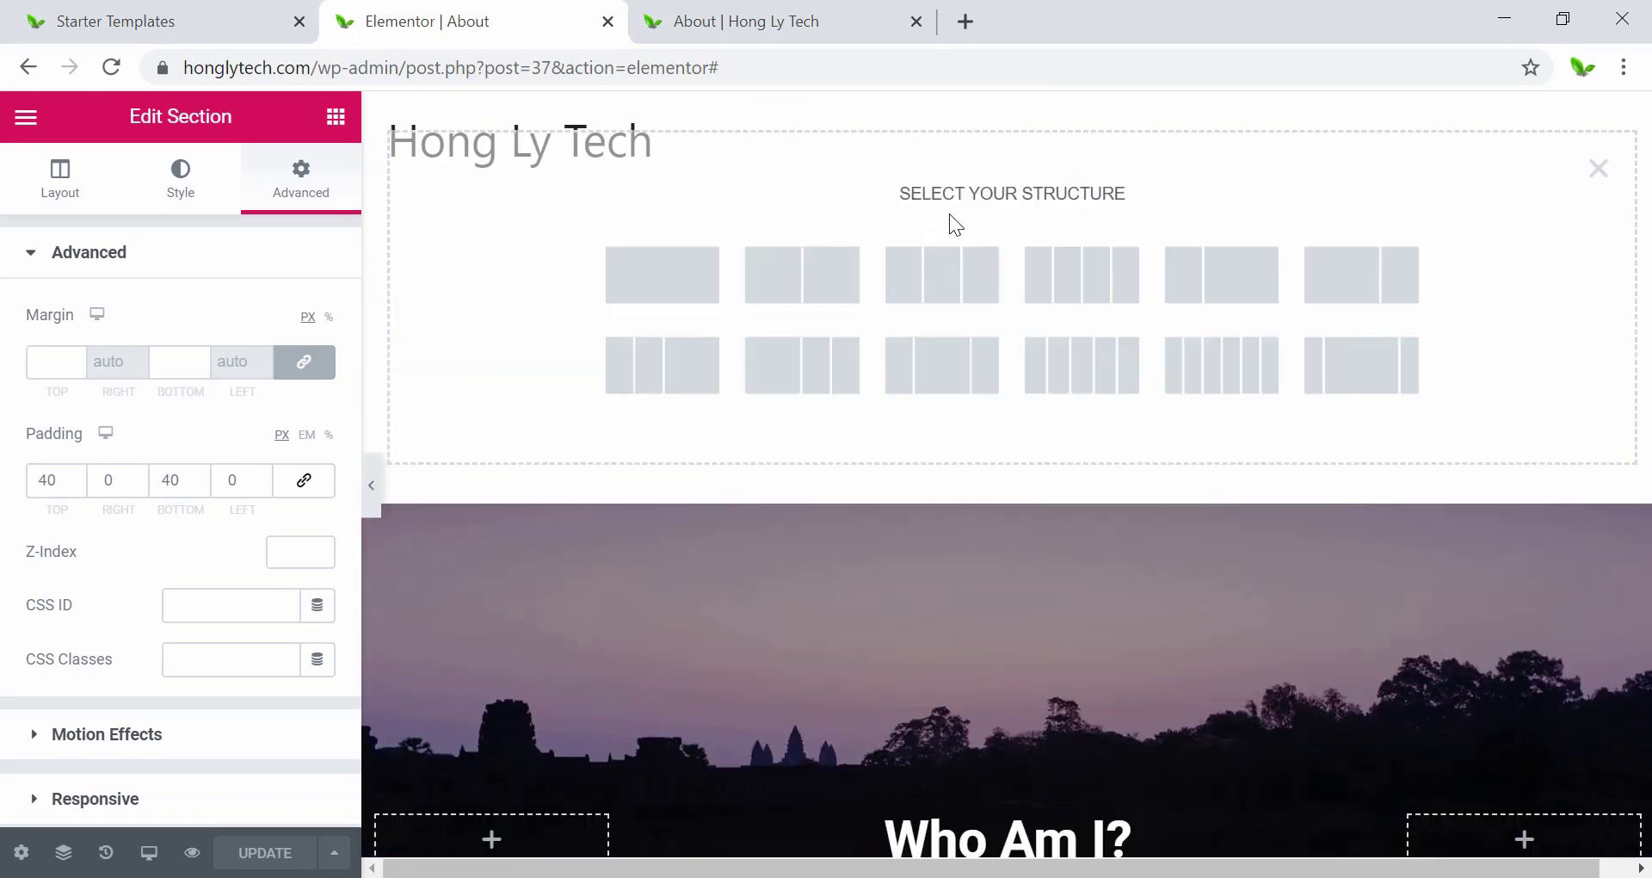
left_click(665, 292)
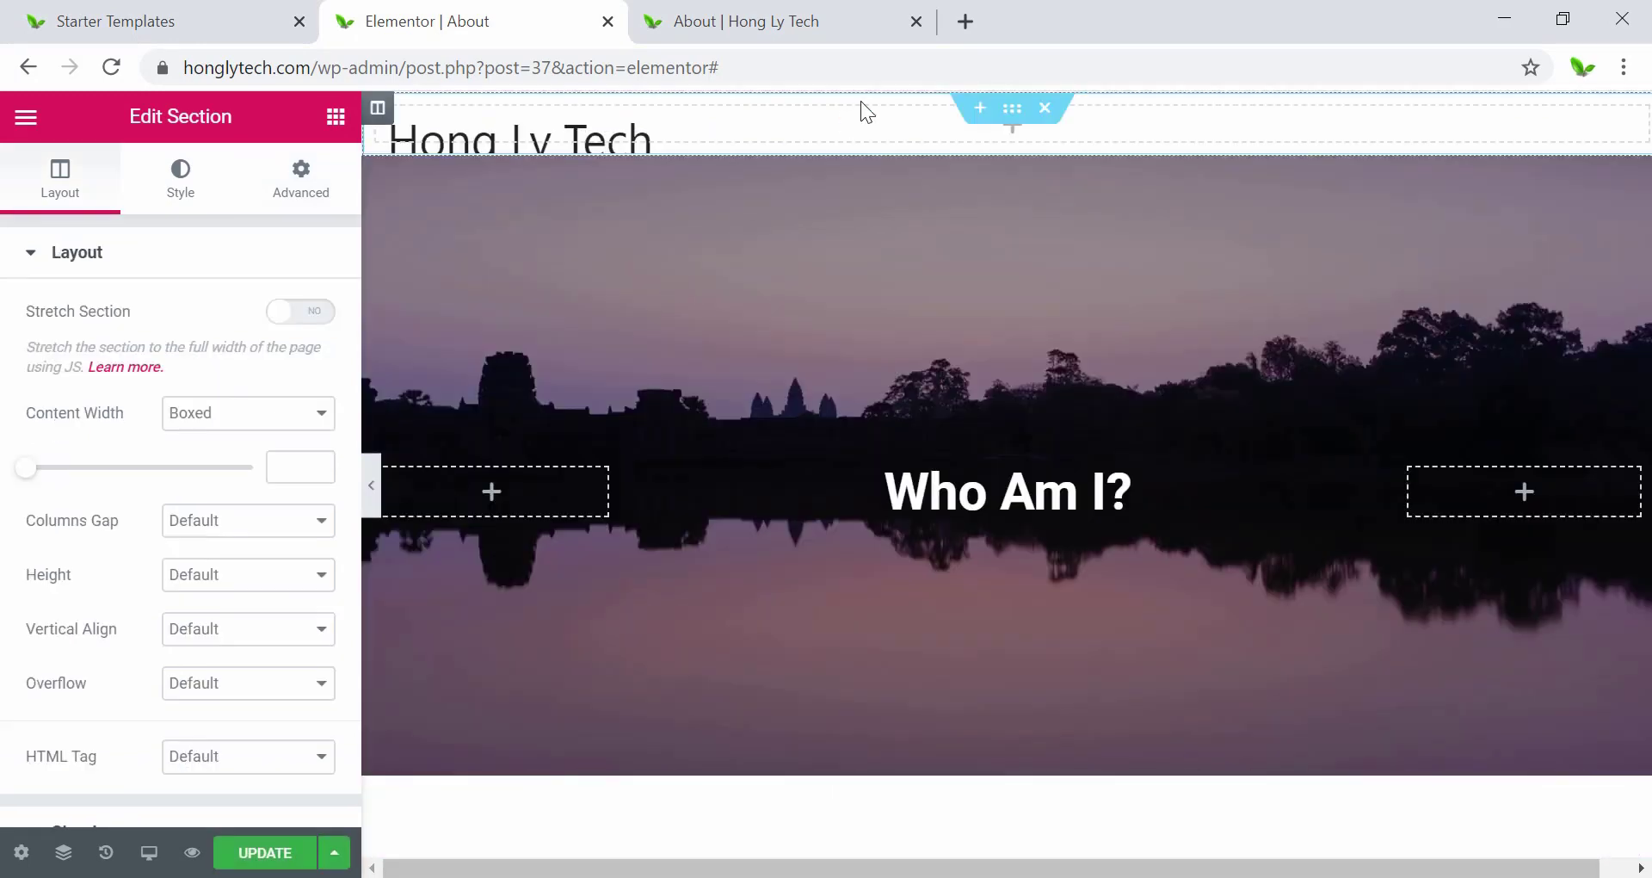
Place a 50 px Spacer widget into the new top section.
left_click(1017, 142)
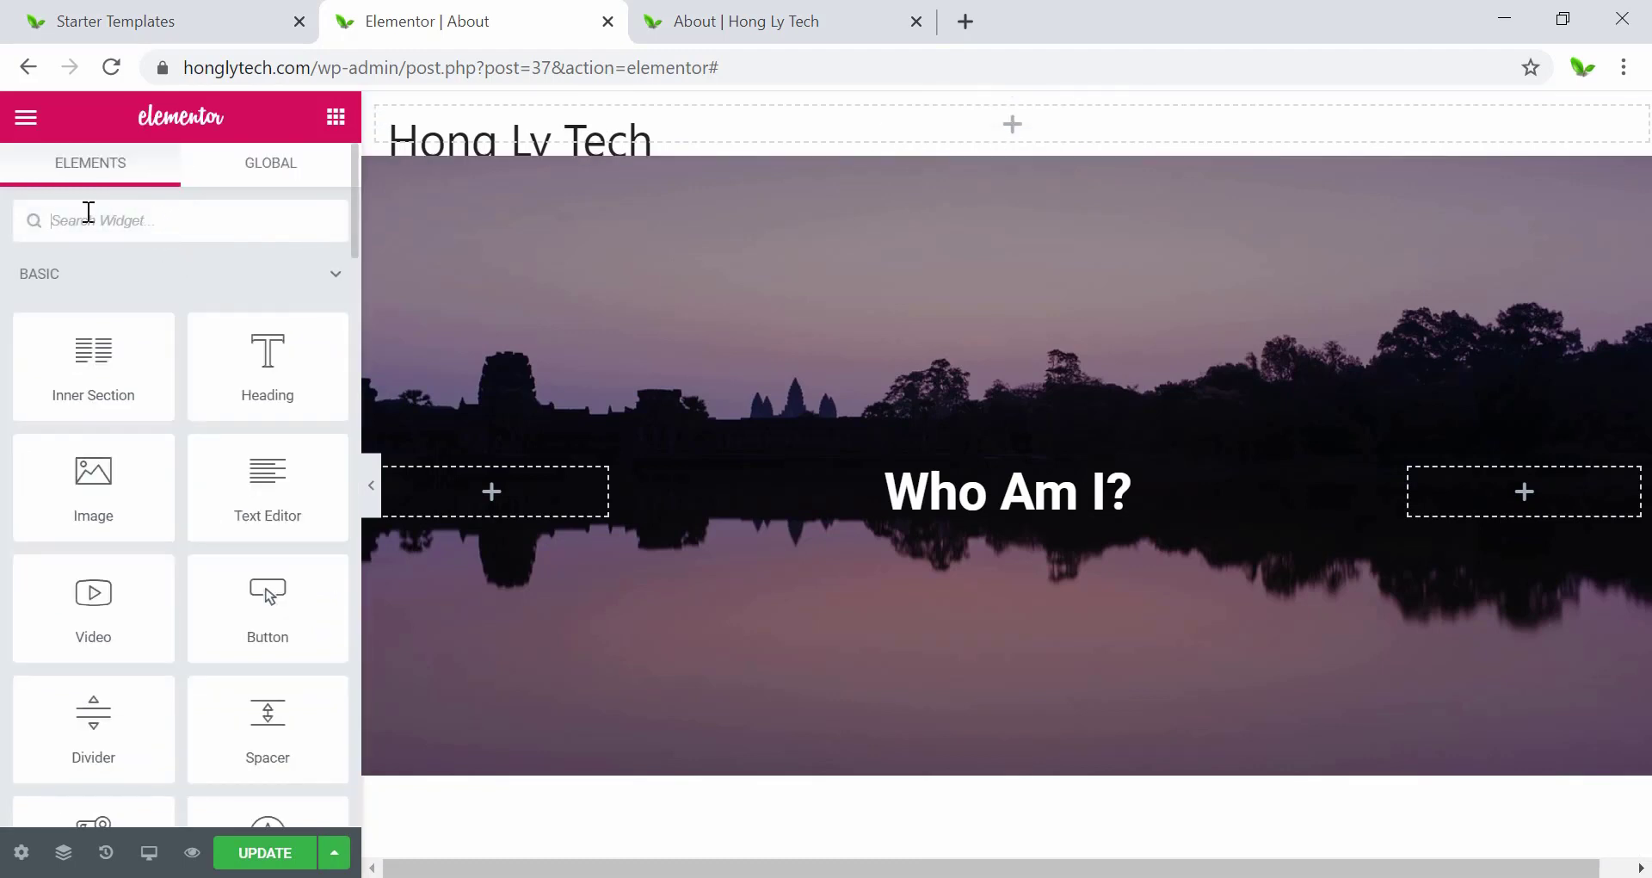
type("space")
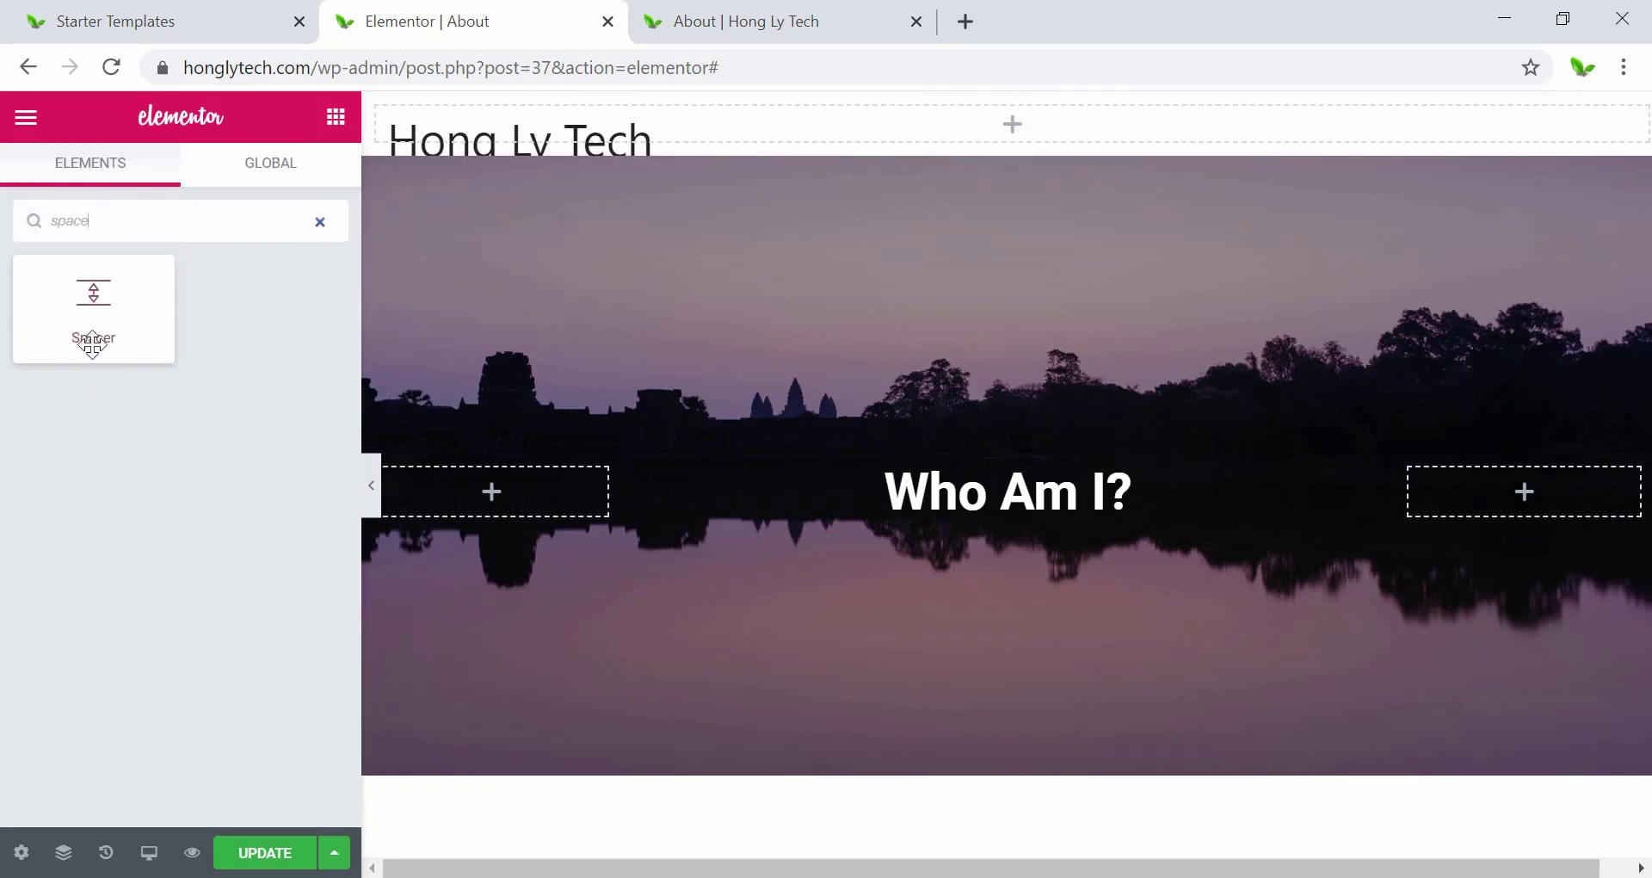
left_click_drag(85, 344, 973, 117)
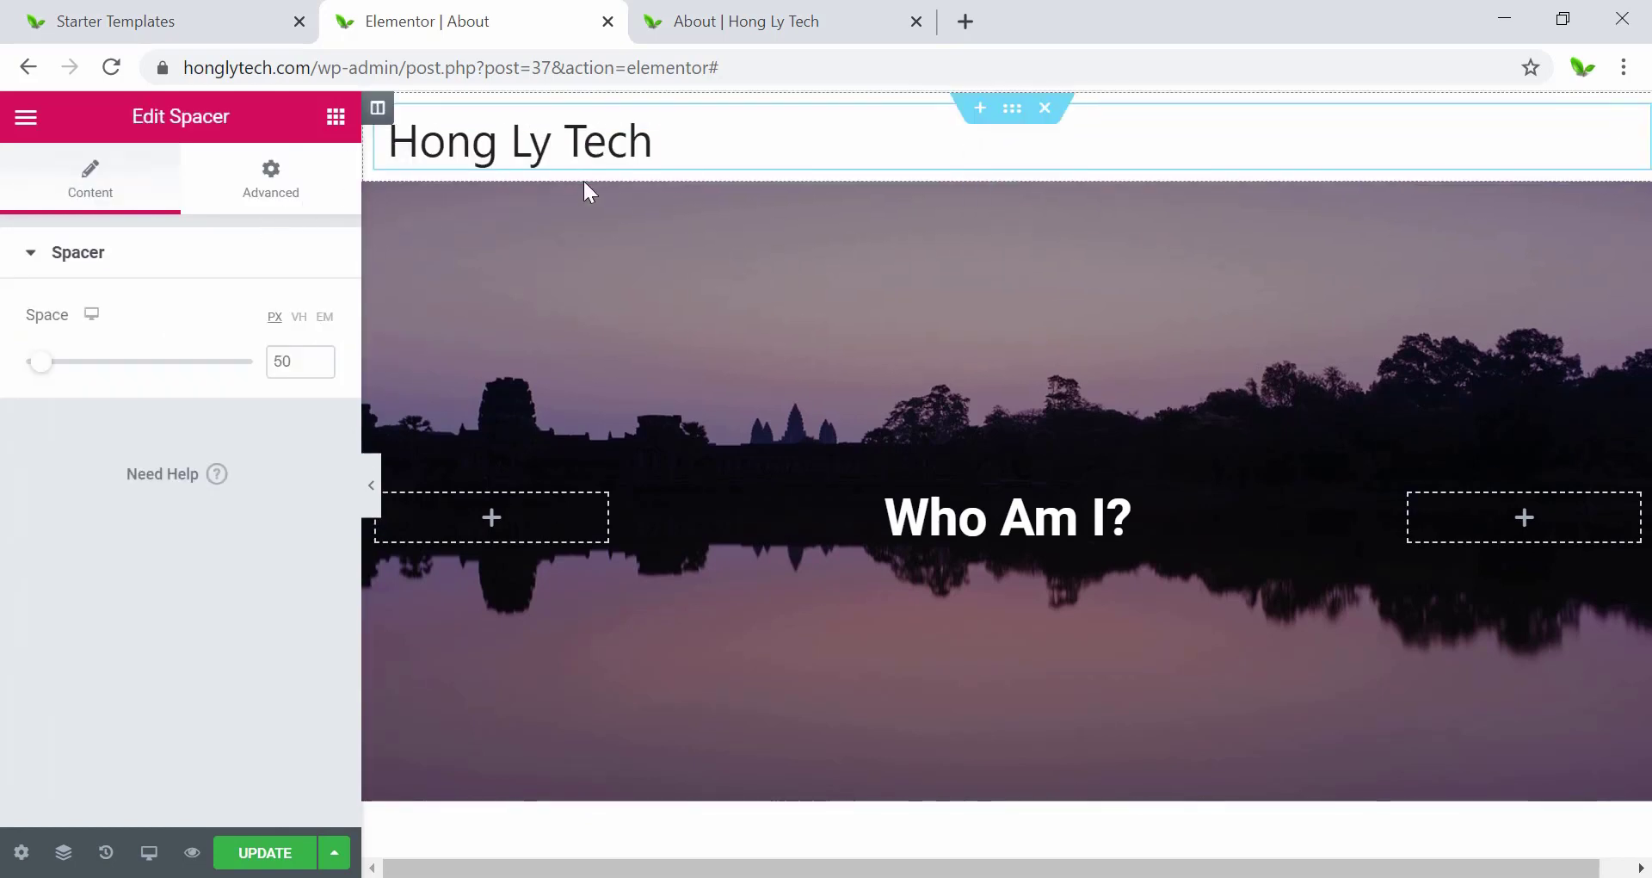
Save the page, check the spacer on the live preview, and return to the editor.
left_click(254, 852)
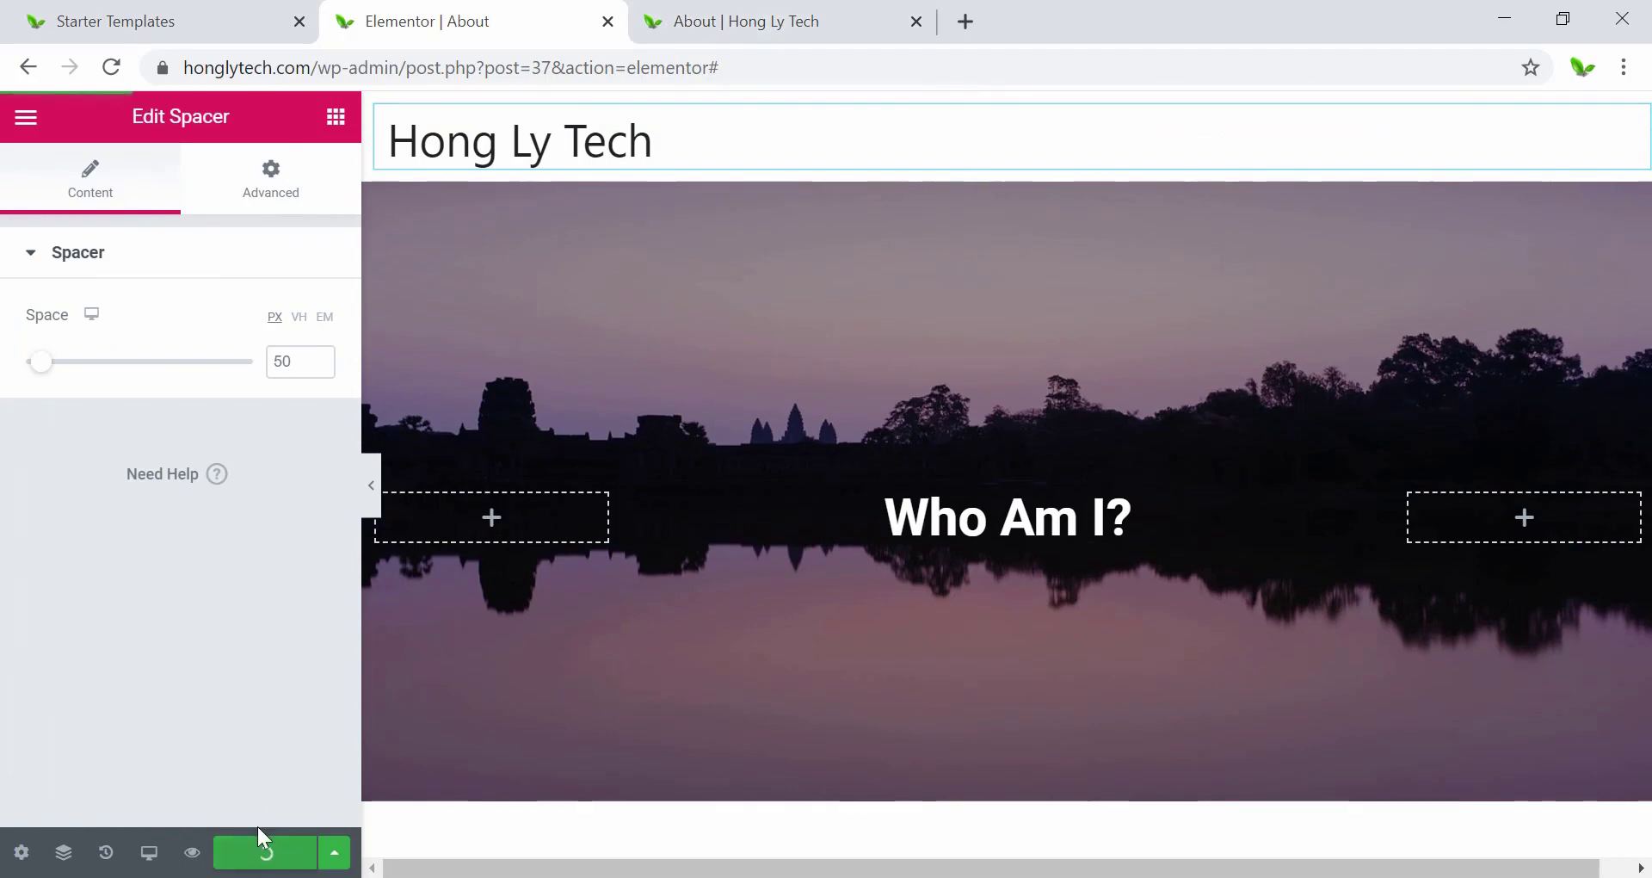
left_click(781, 10)
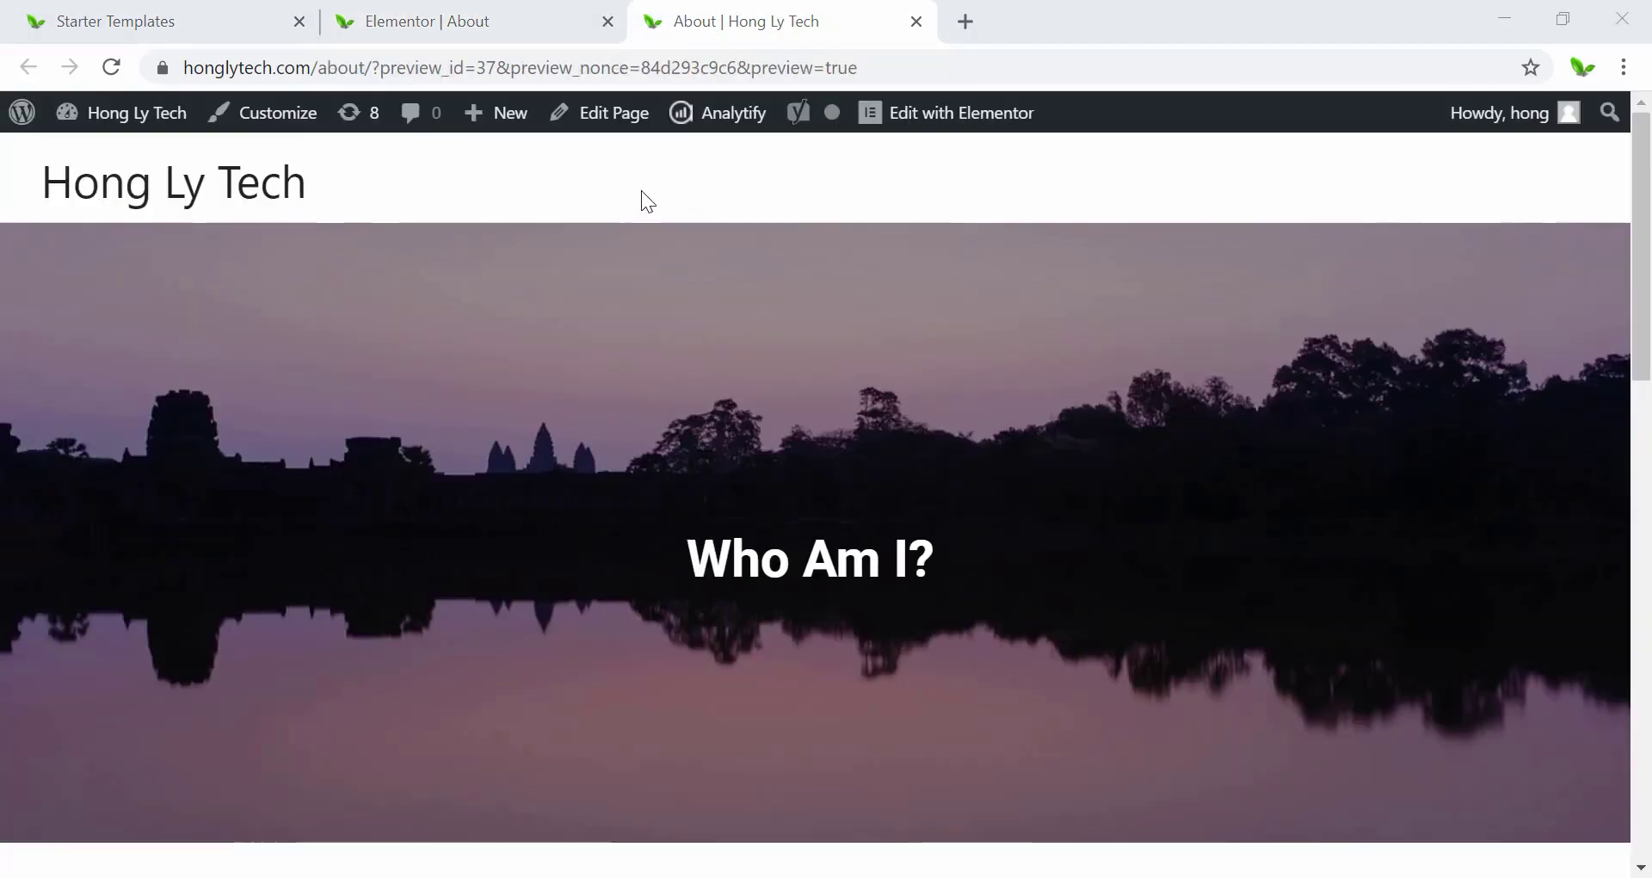
scroll(552, 395, "down", 15)
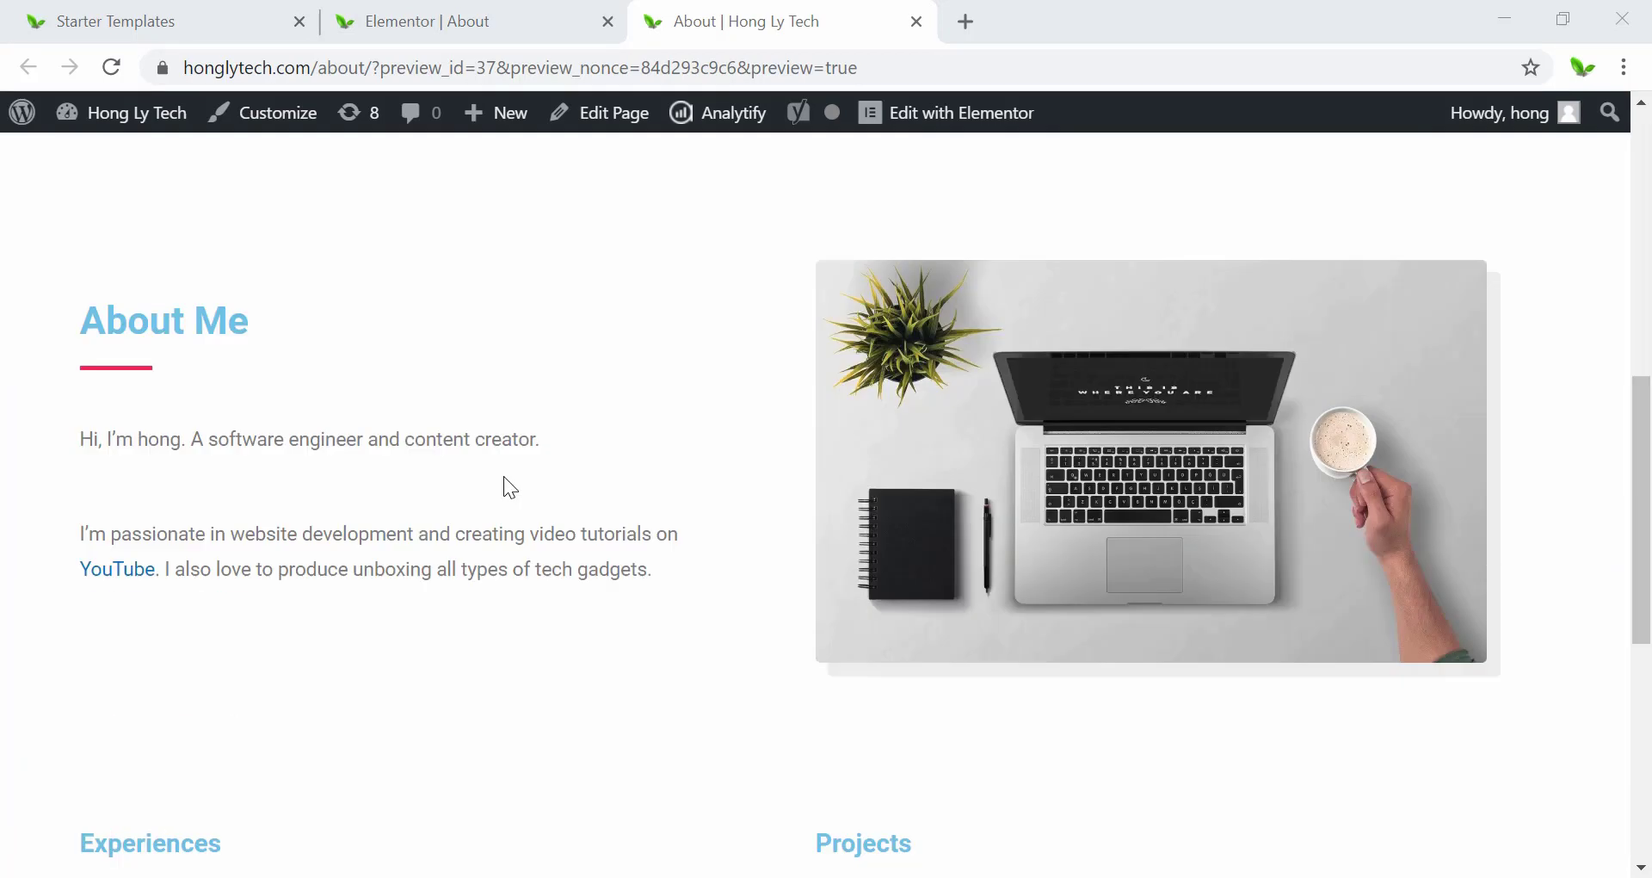
scroll(519, 468, "up", 15)
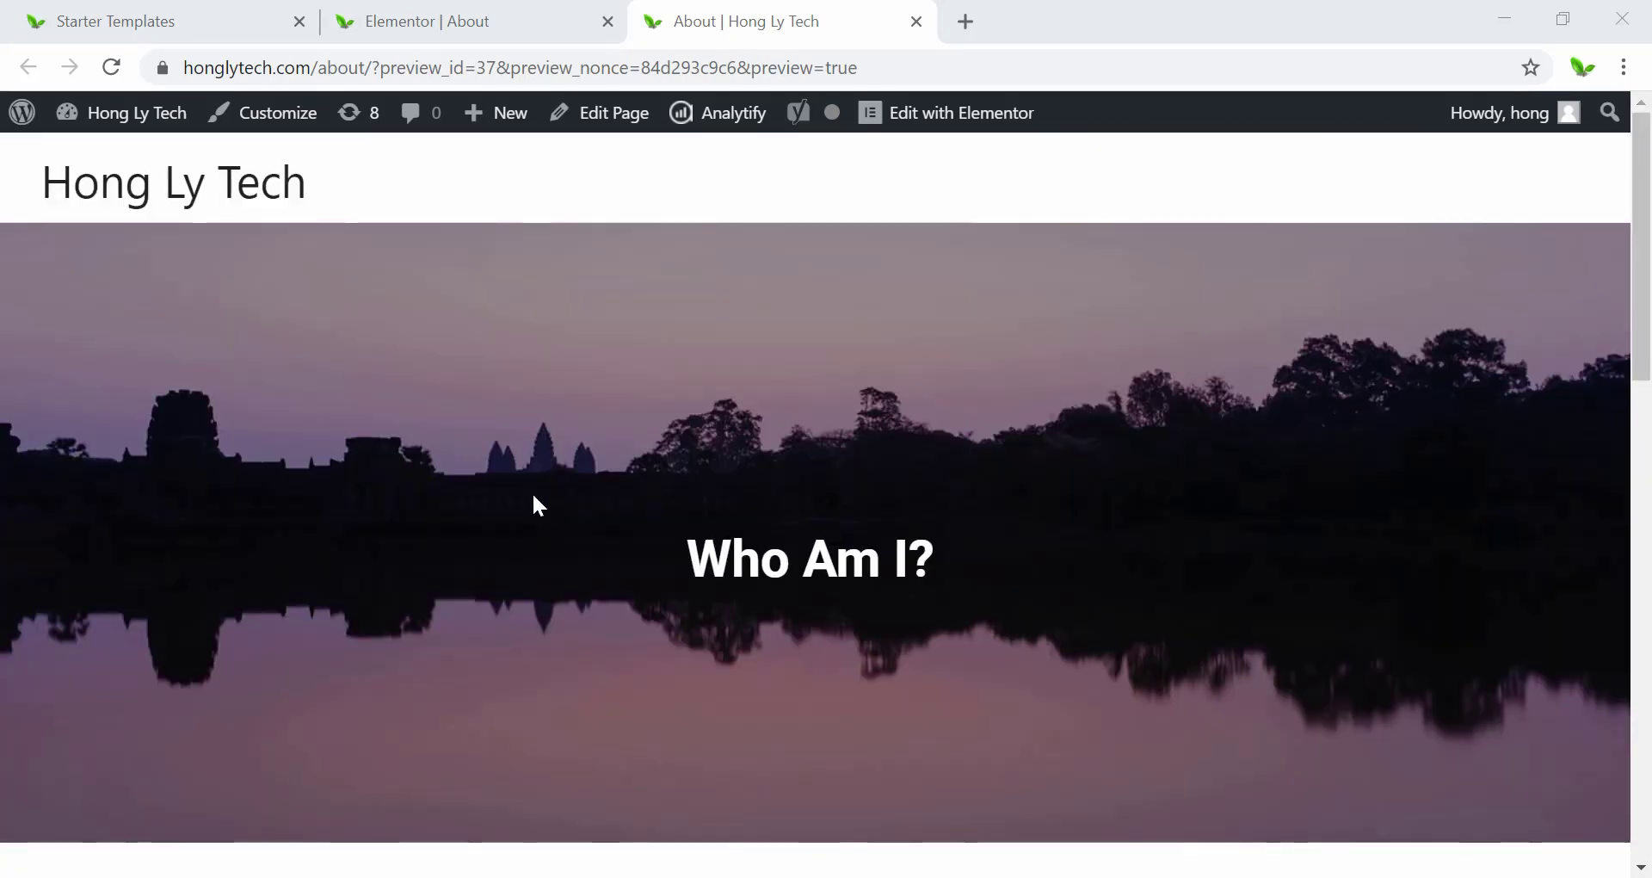
scroll(534, 496, "down", 15)
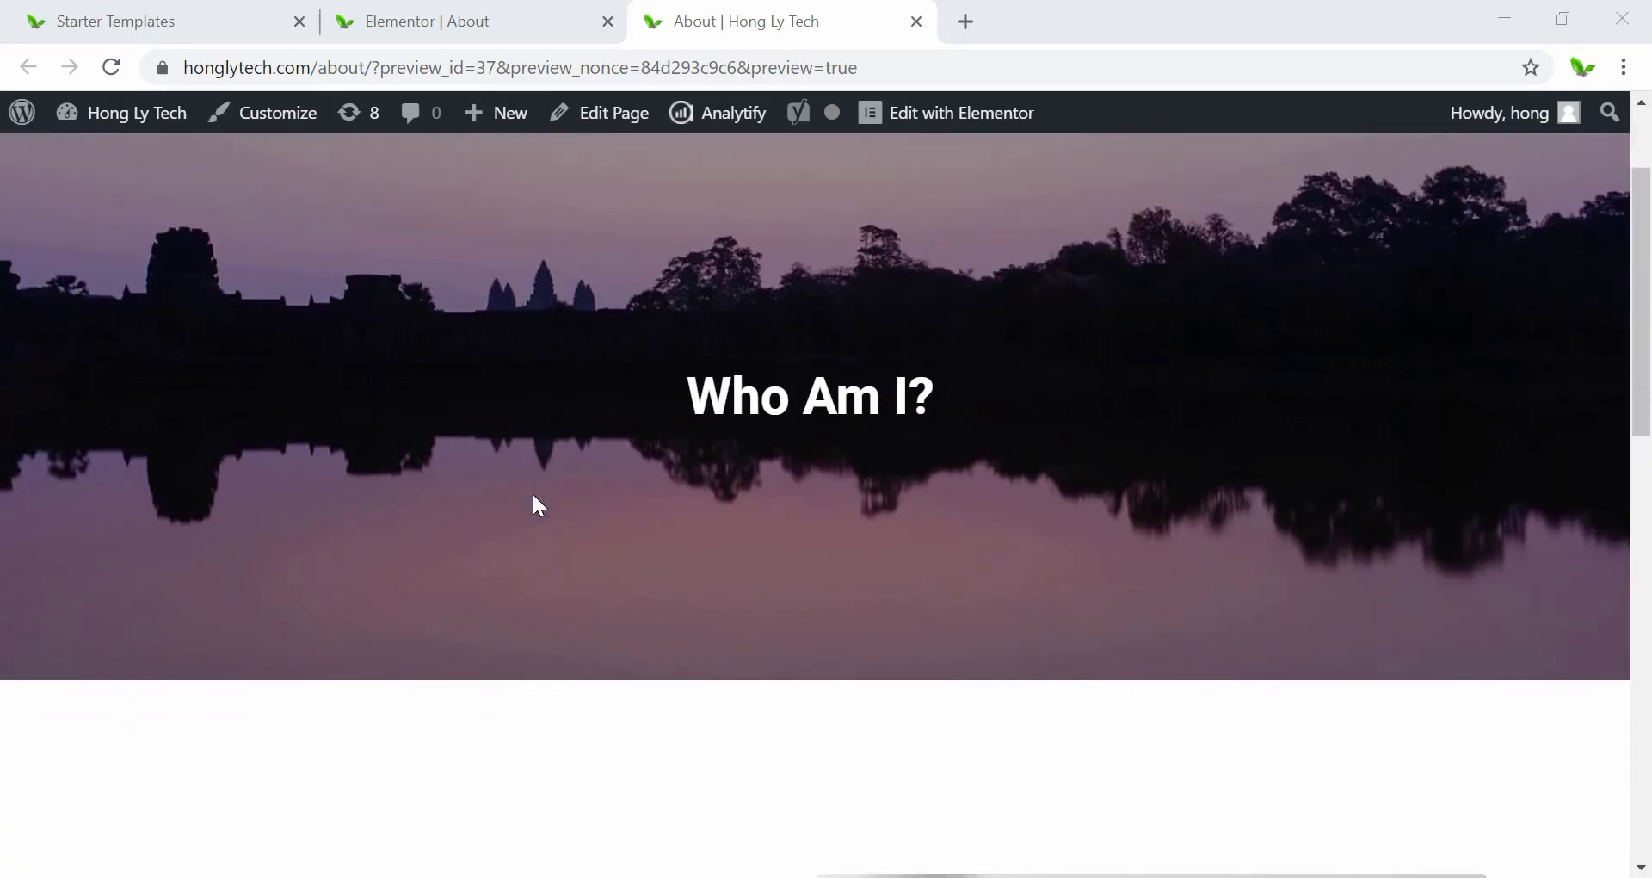
scroll(537, 504, "up", 15)
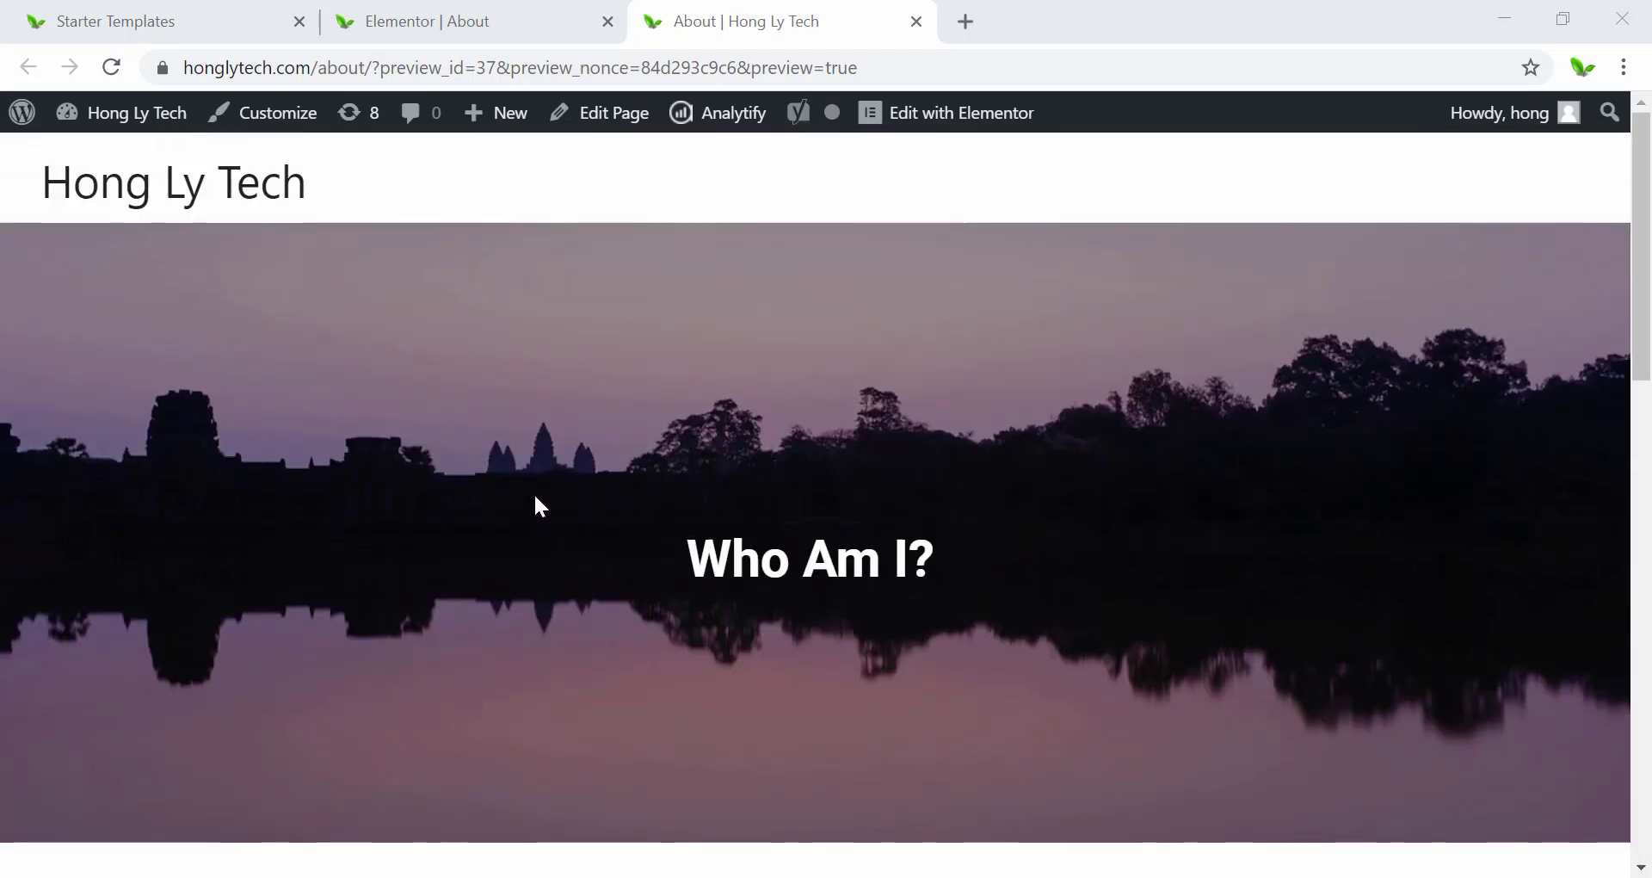
left_click(461, 12)
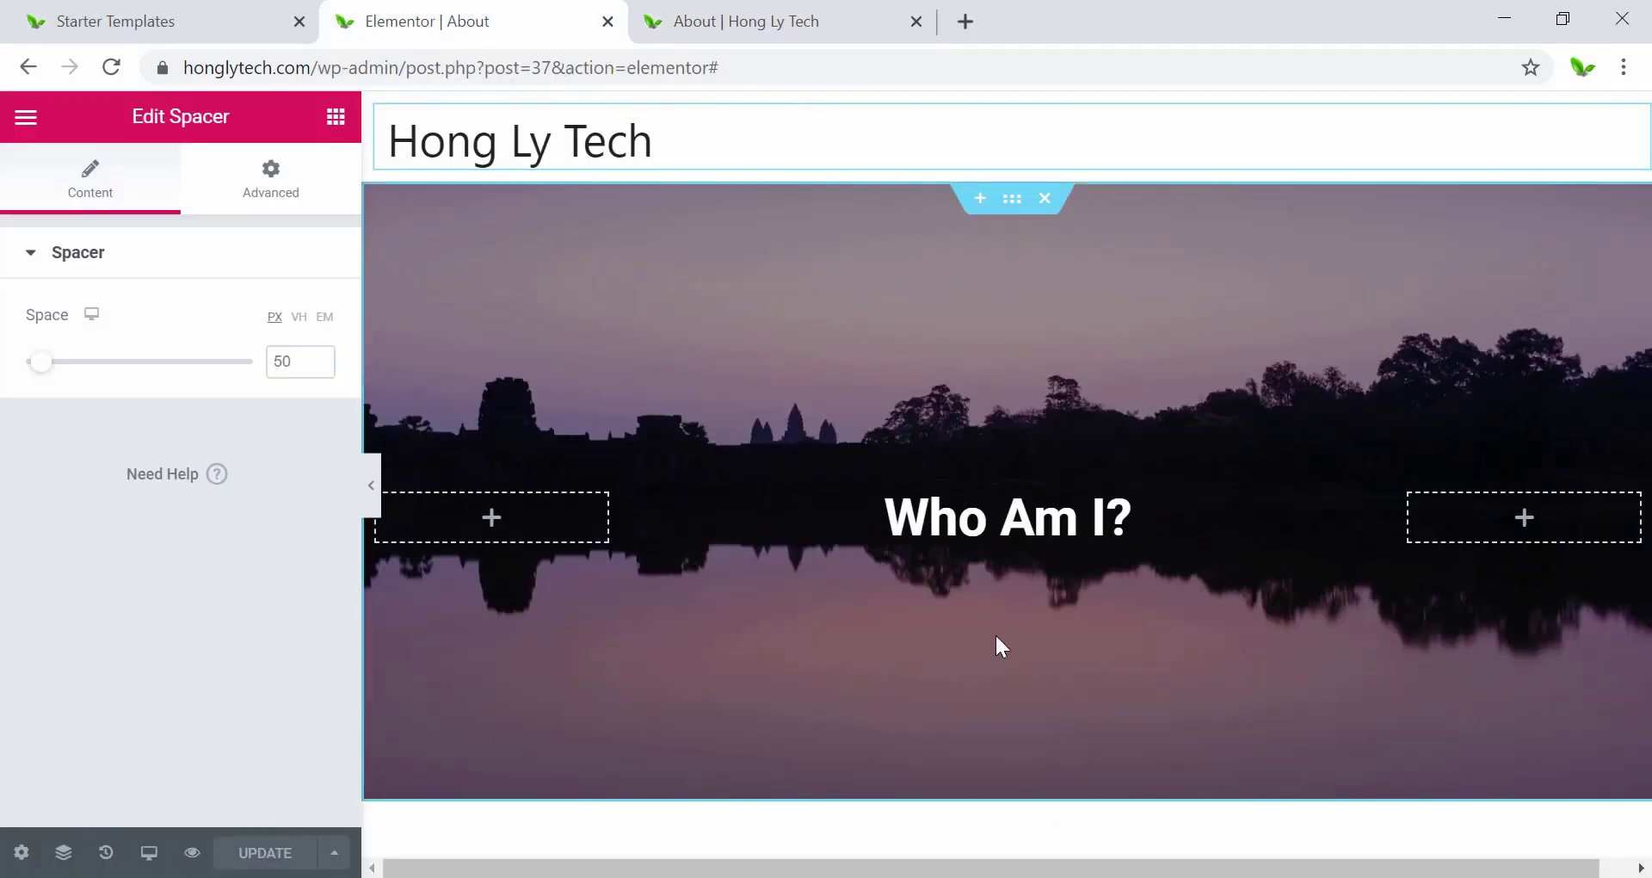
Give the Who Am I? heading a Fade In entrance animation under Motion Effects.
left_click(1000, 523)
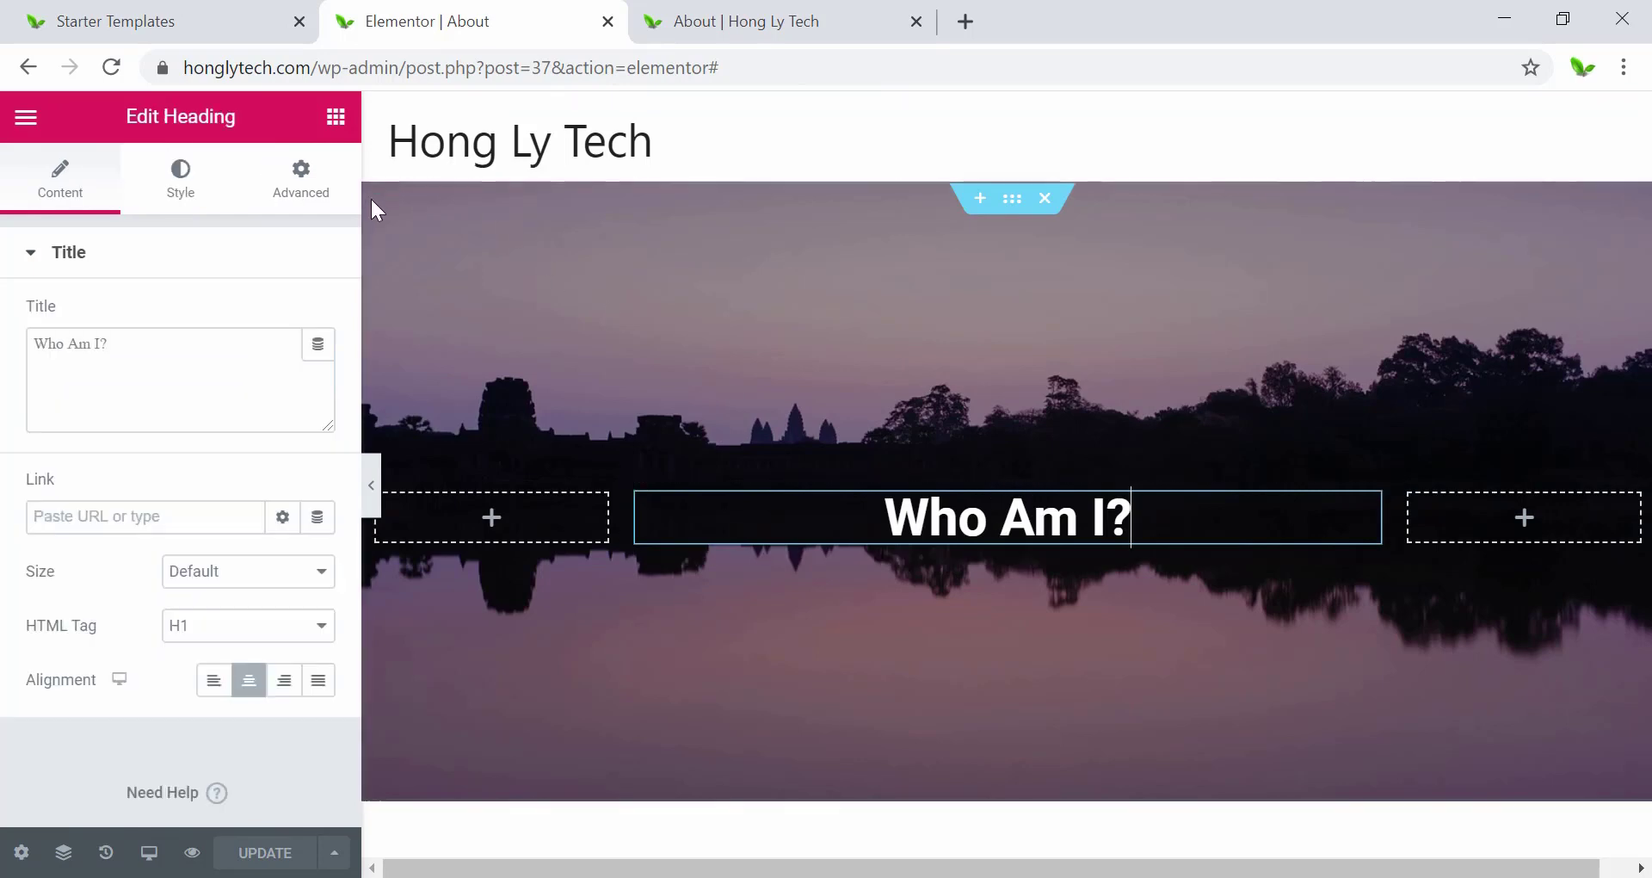
left_click(297, 191)
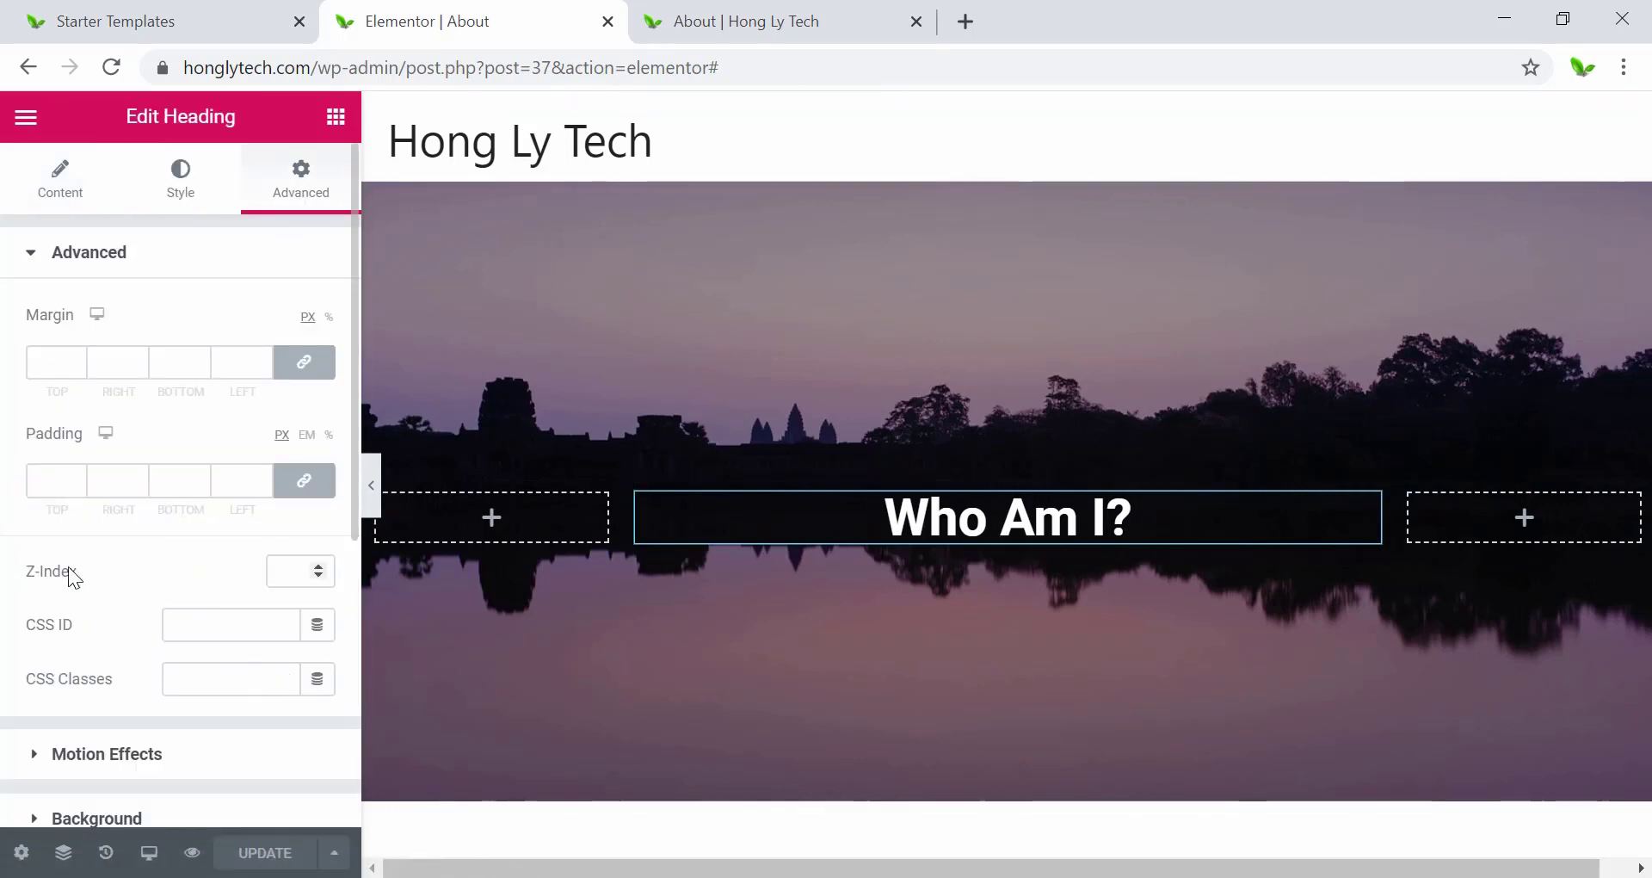
scroll(69, 566, "down", 5)
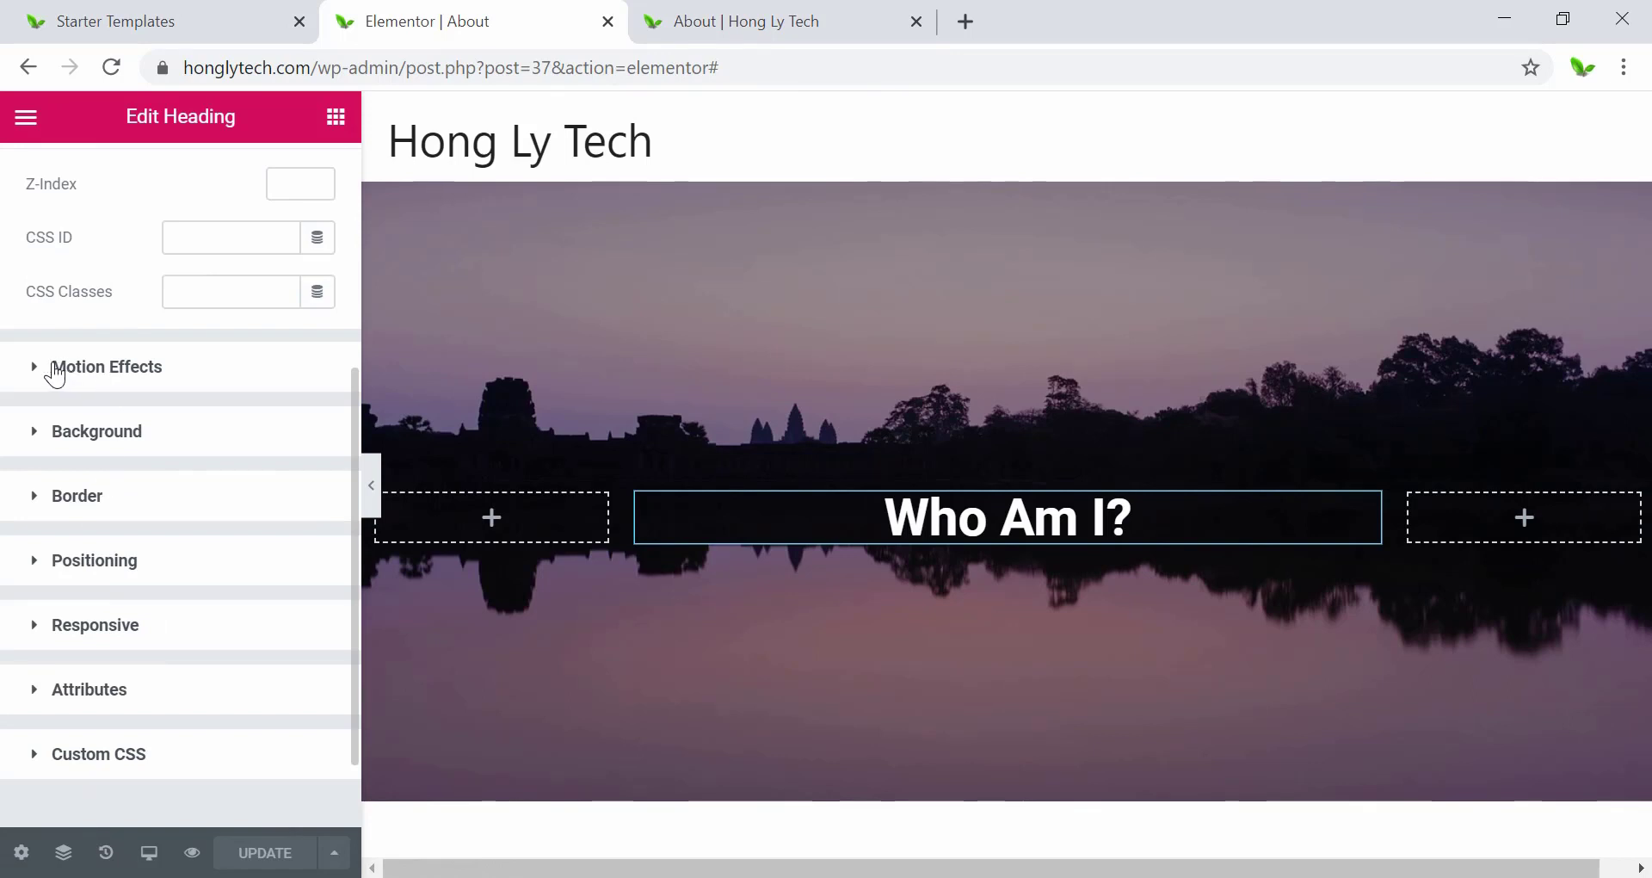
left_click(96, 368)
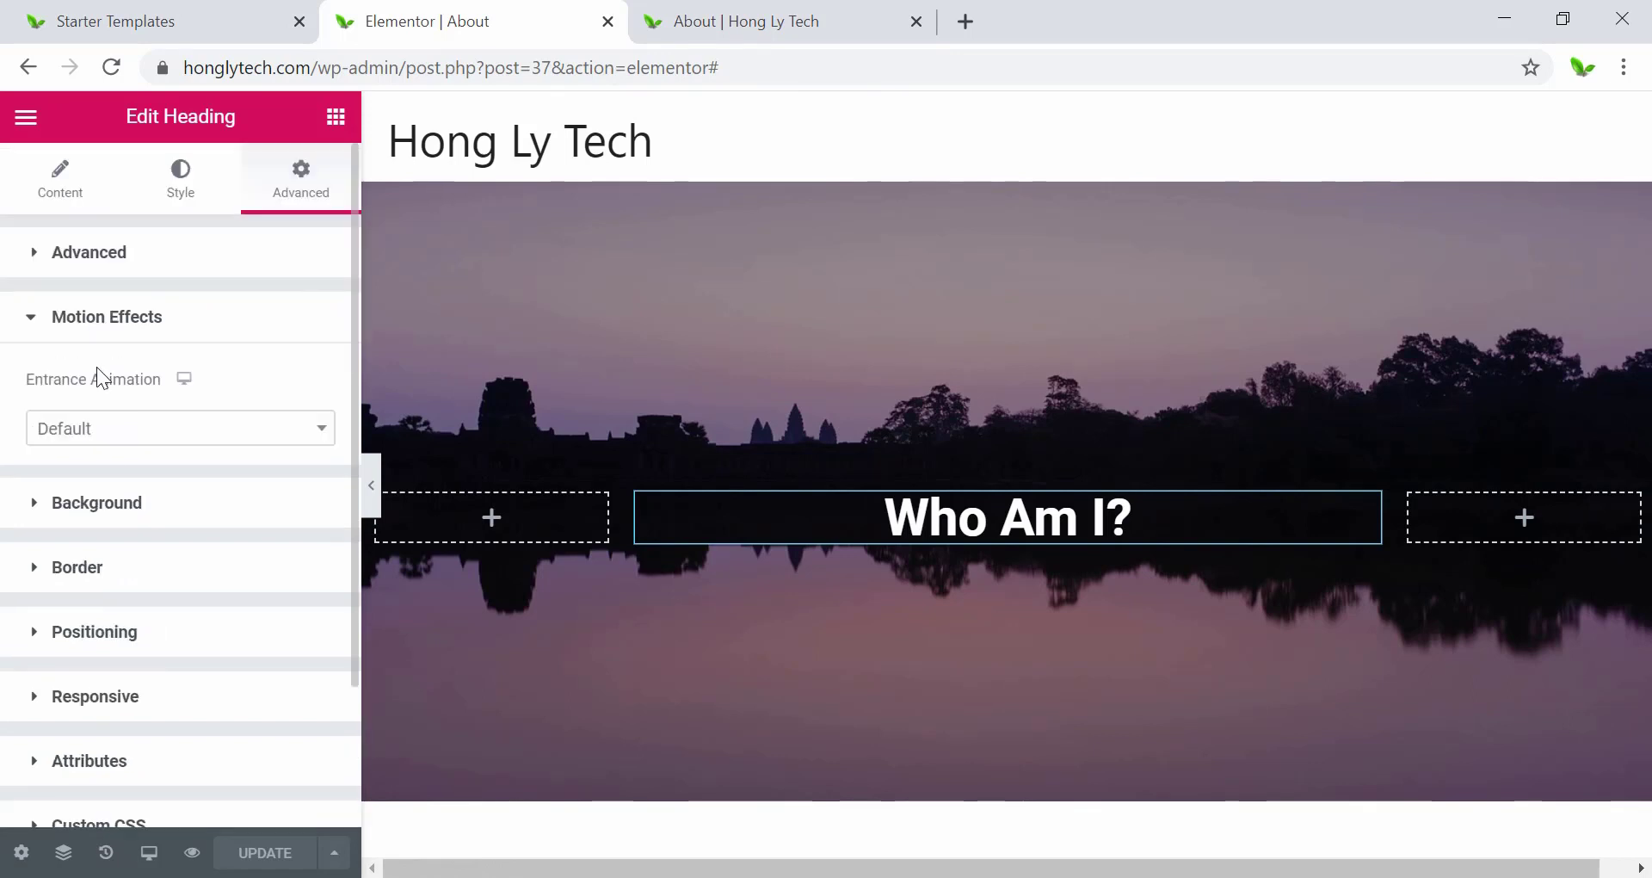
left_click(102, 437)
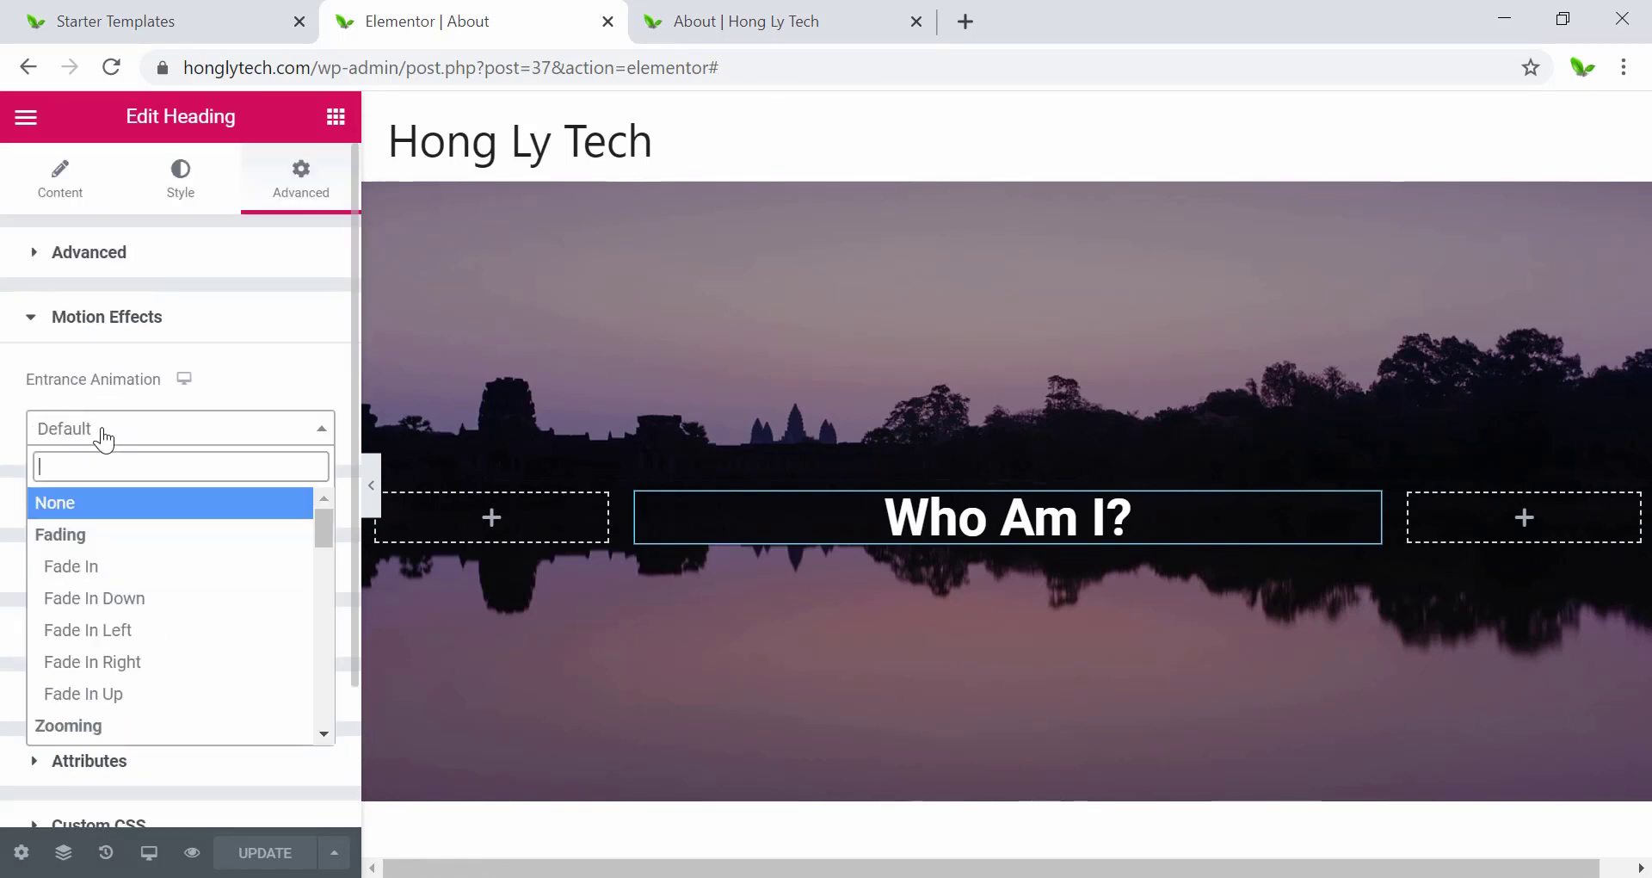
left_click(108, 568)
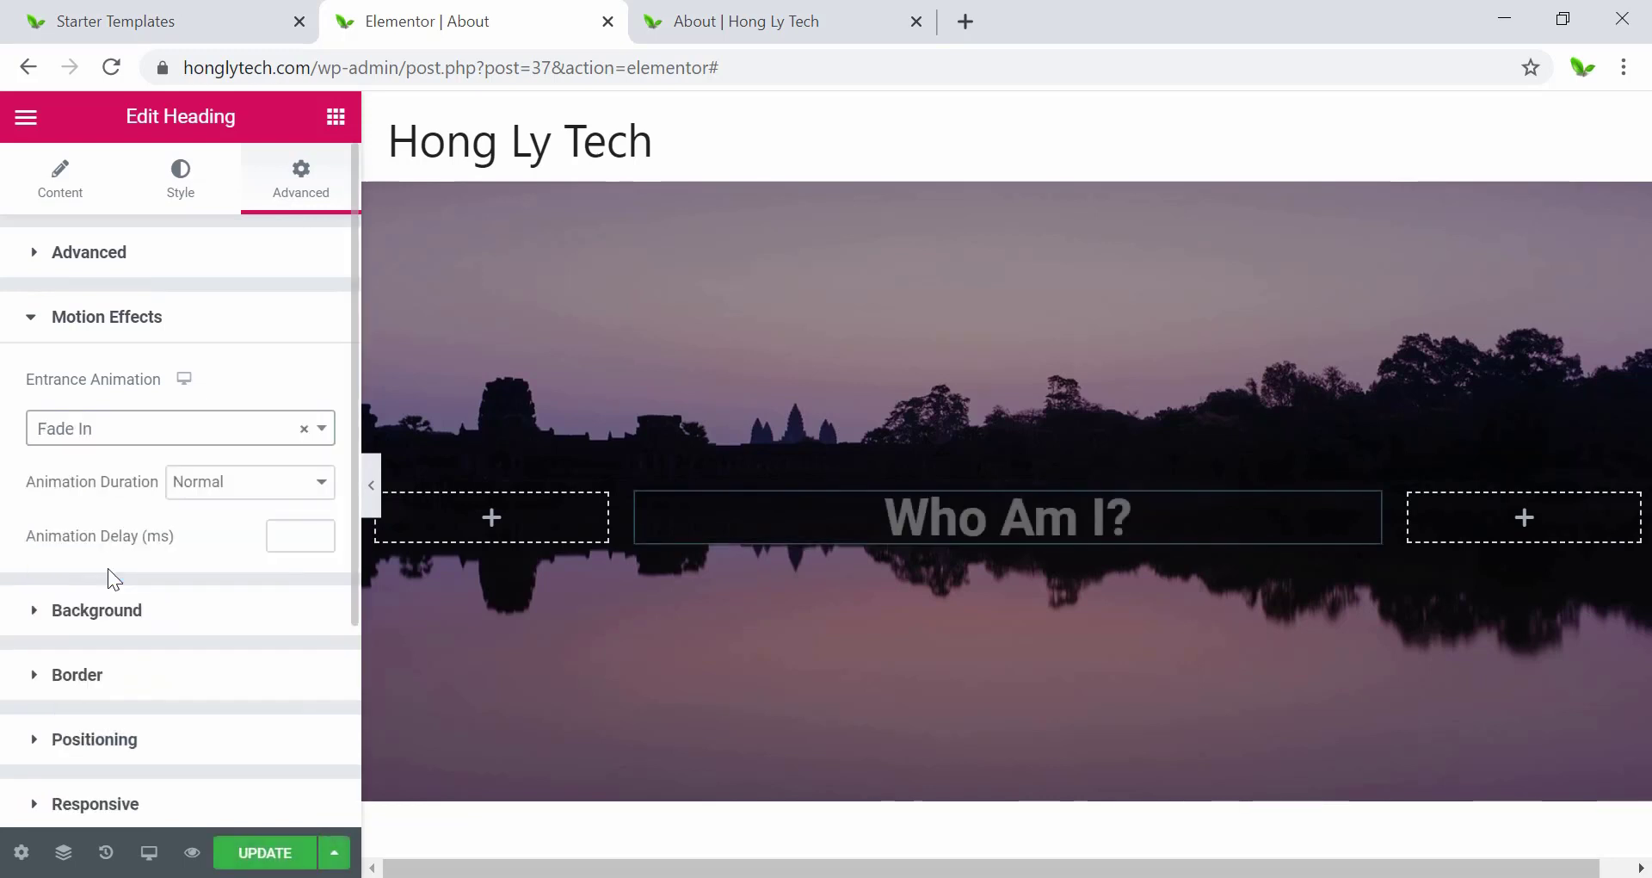
Try Fade In Left, Zoom In Left, Bounce In Left, Slide In Down/Up, Jello, Light Speed In and Roll In.
left_click(98, 437)
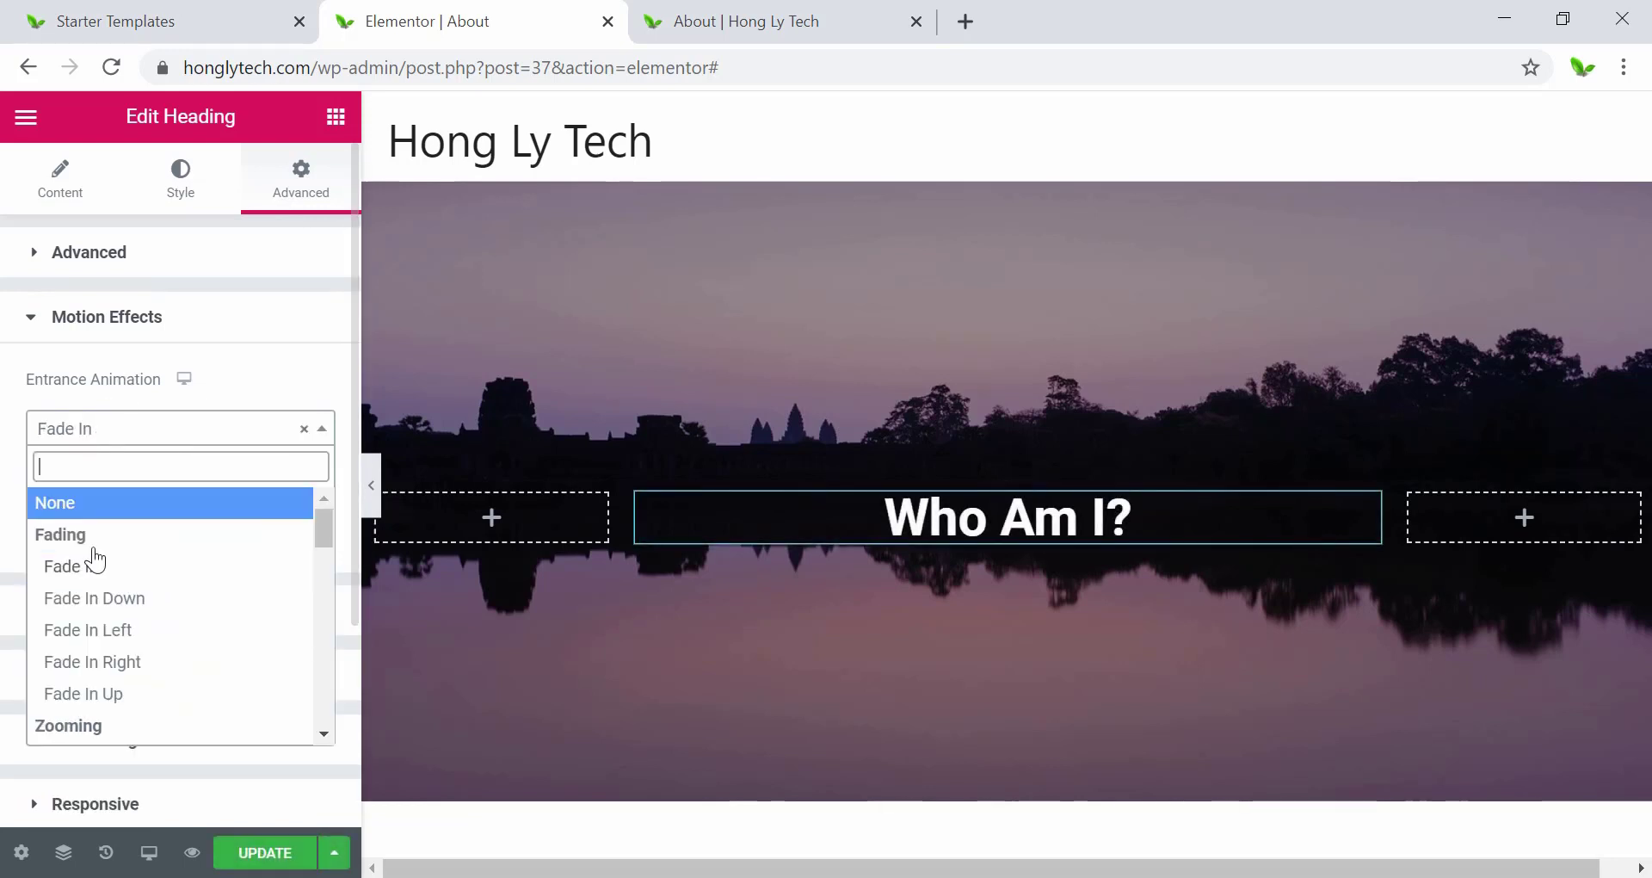
left_click(98, 634)
left_click(122, 435)
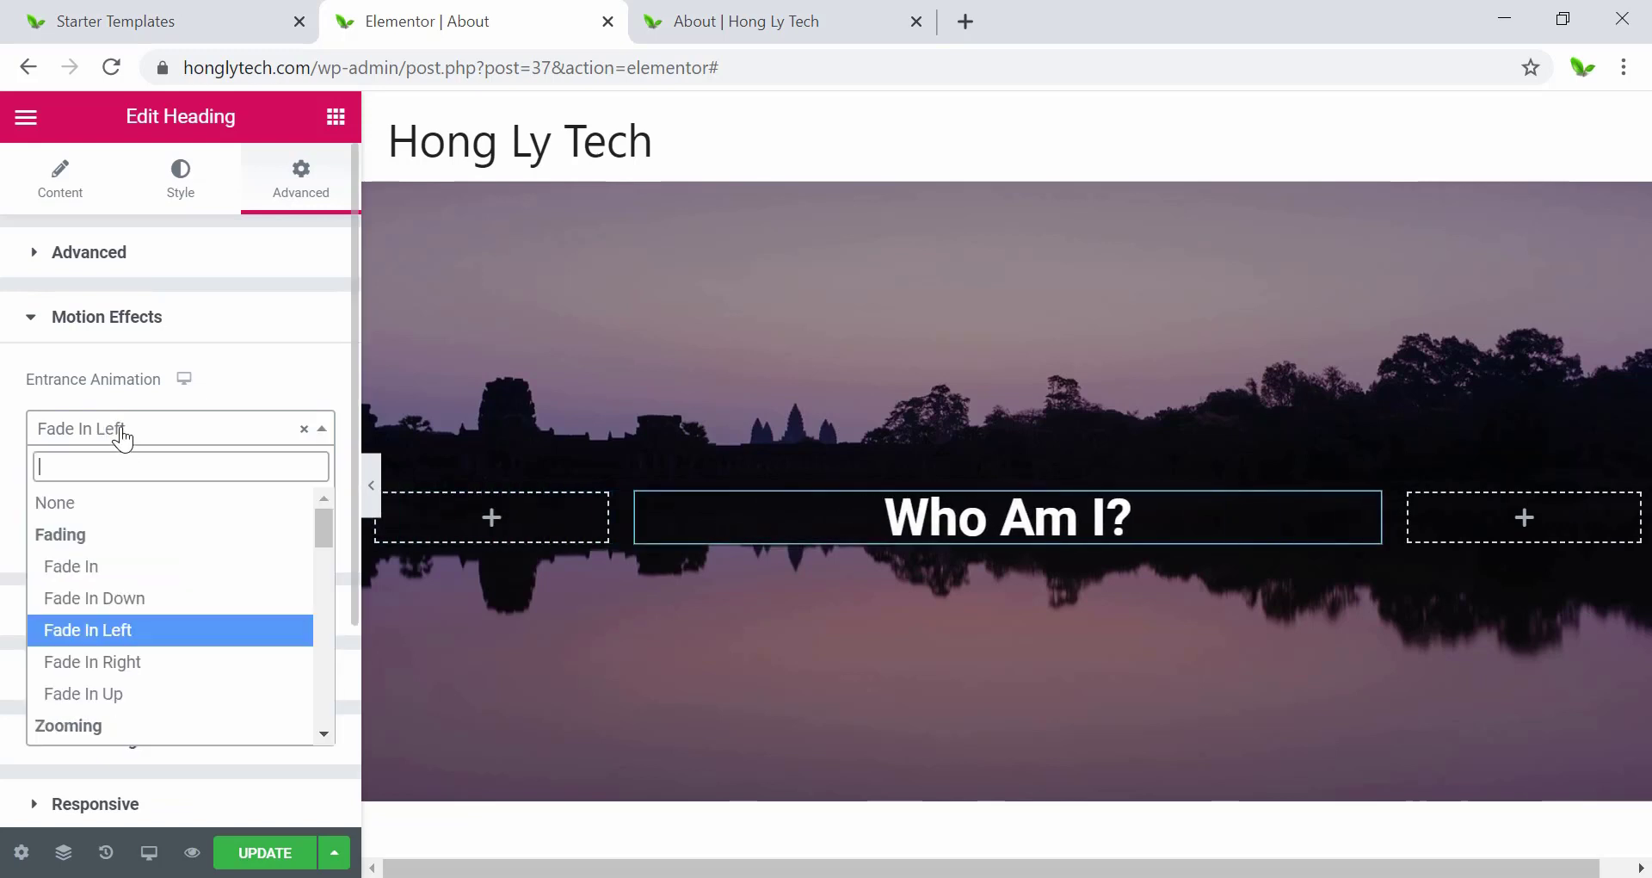
scroll(147, 637, "down", 3)
left_click(137, 565)
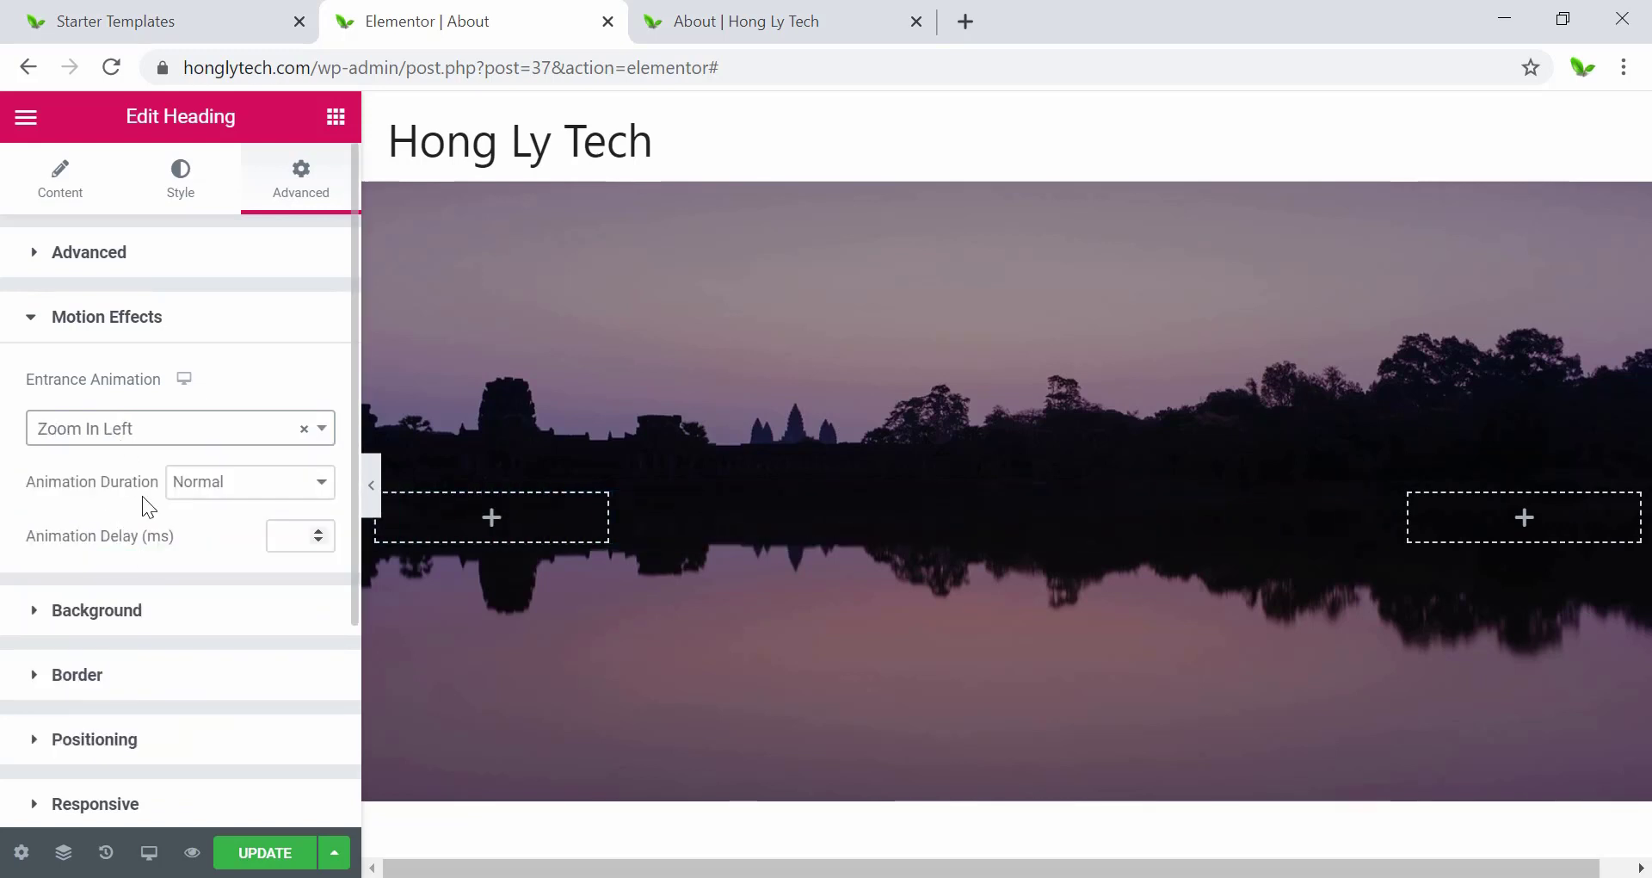
left_click(140, 434)
scroll(144, 643, "down", 2)
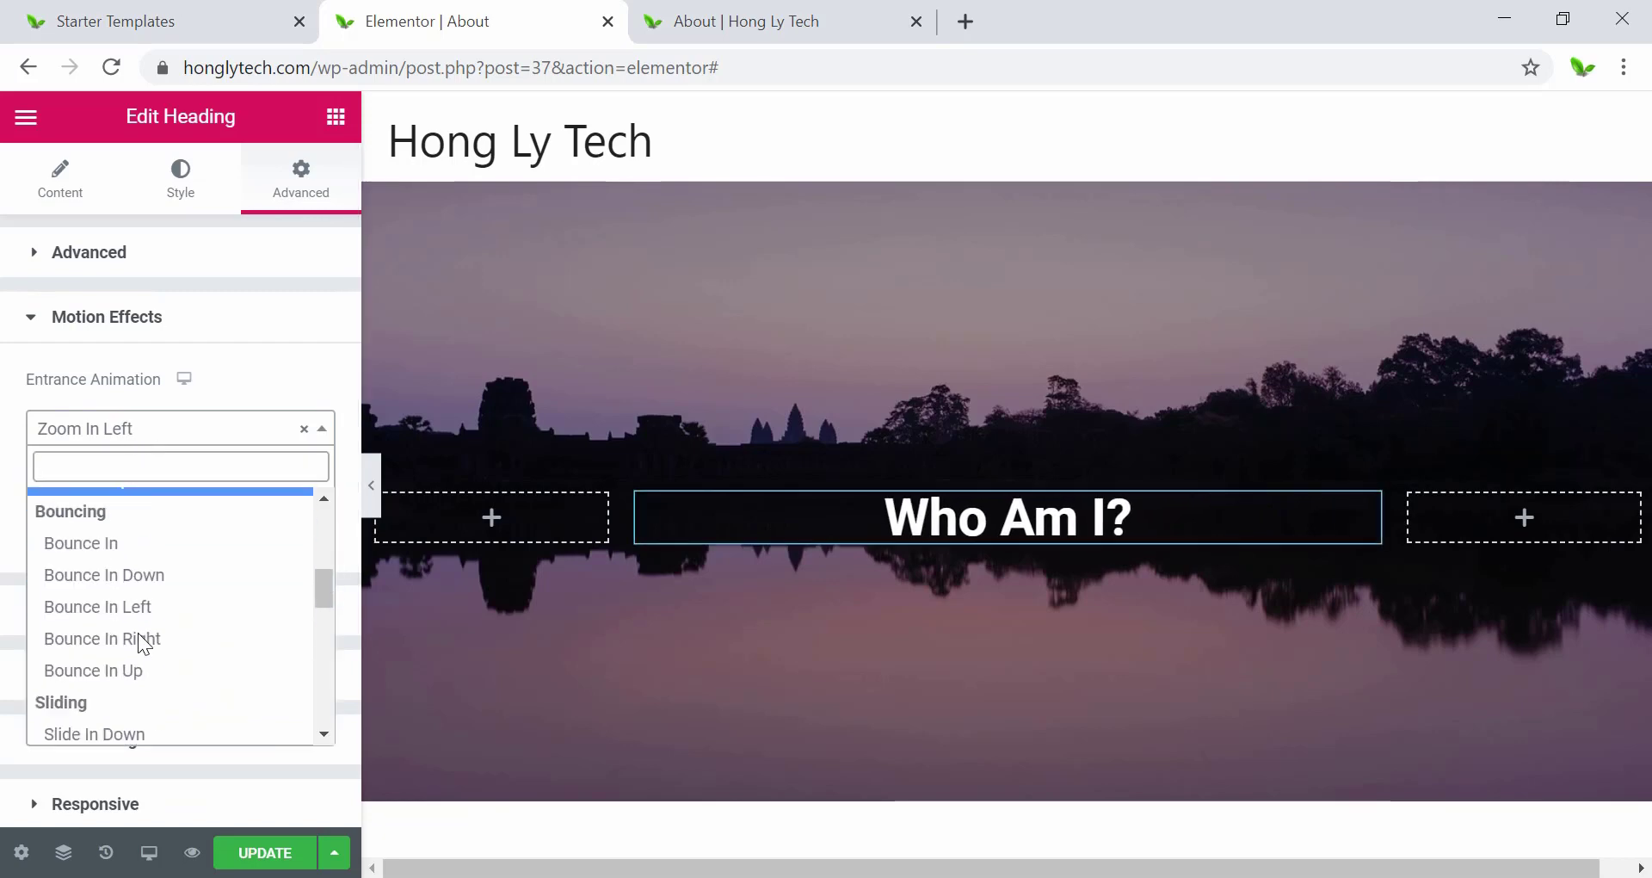
left_click(140, 601)
left_click(140, 434)
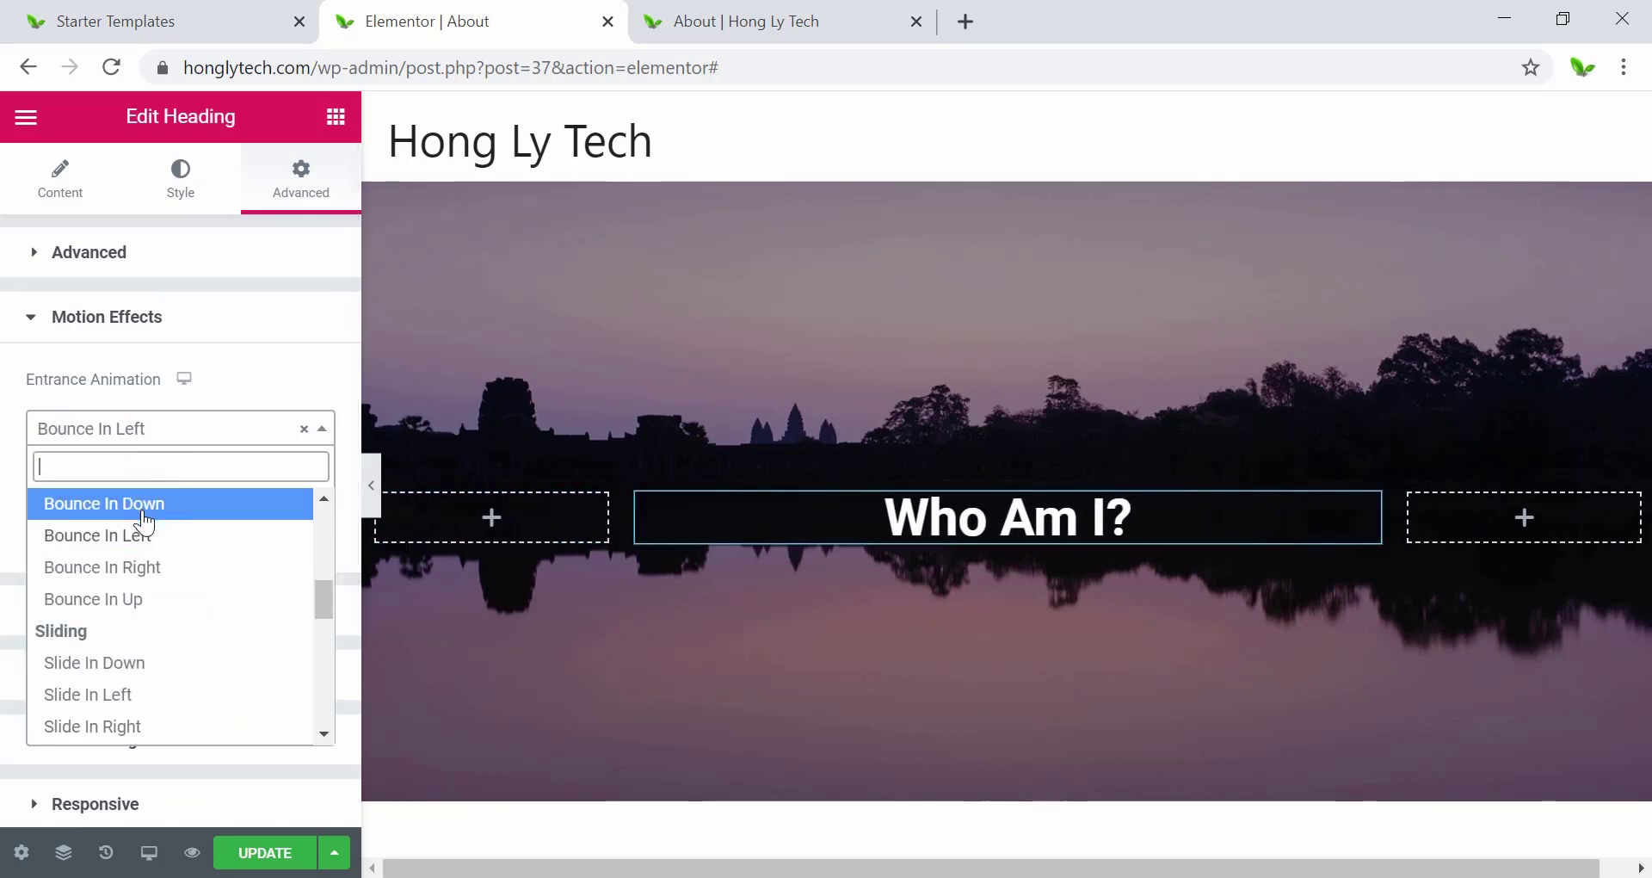
left_click(142, 664)
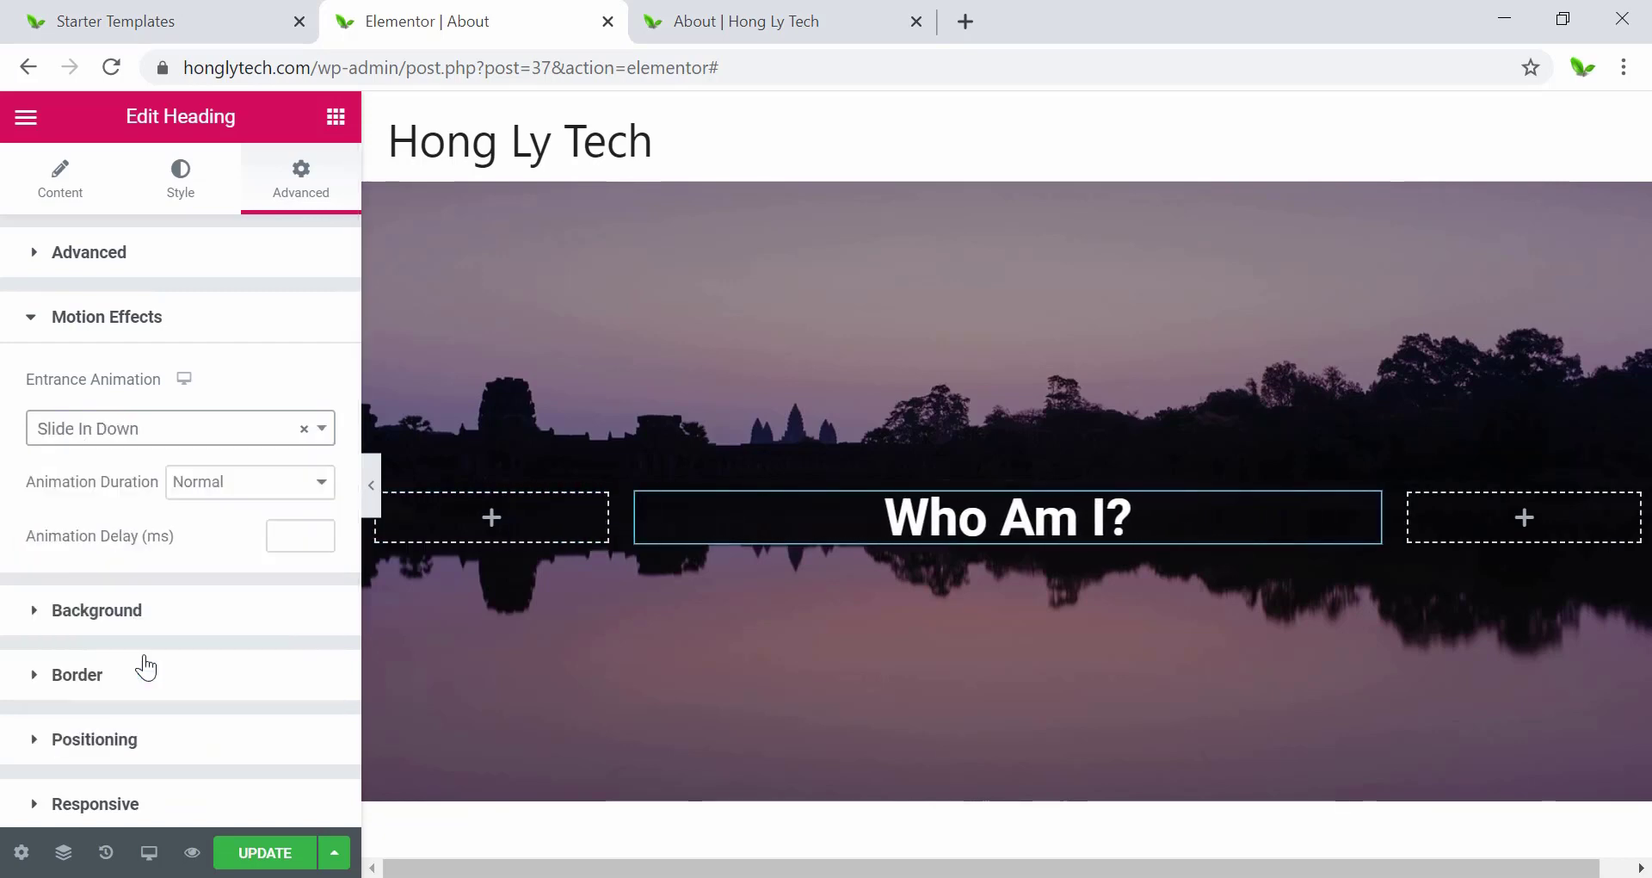
left_click(134, 435)
left_click(139, 633)
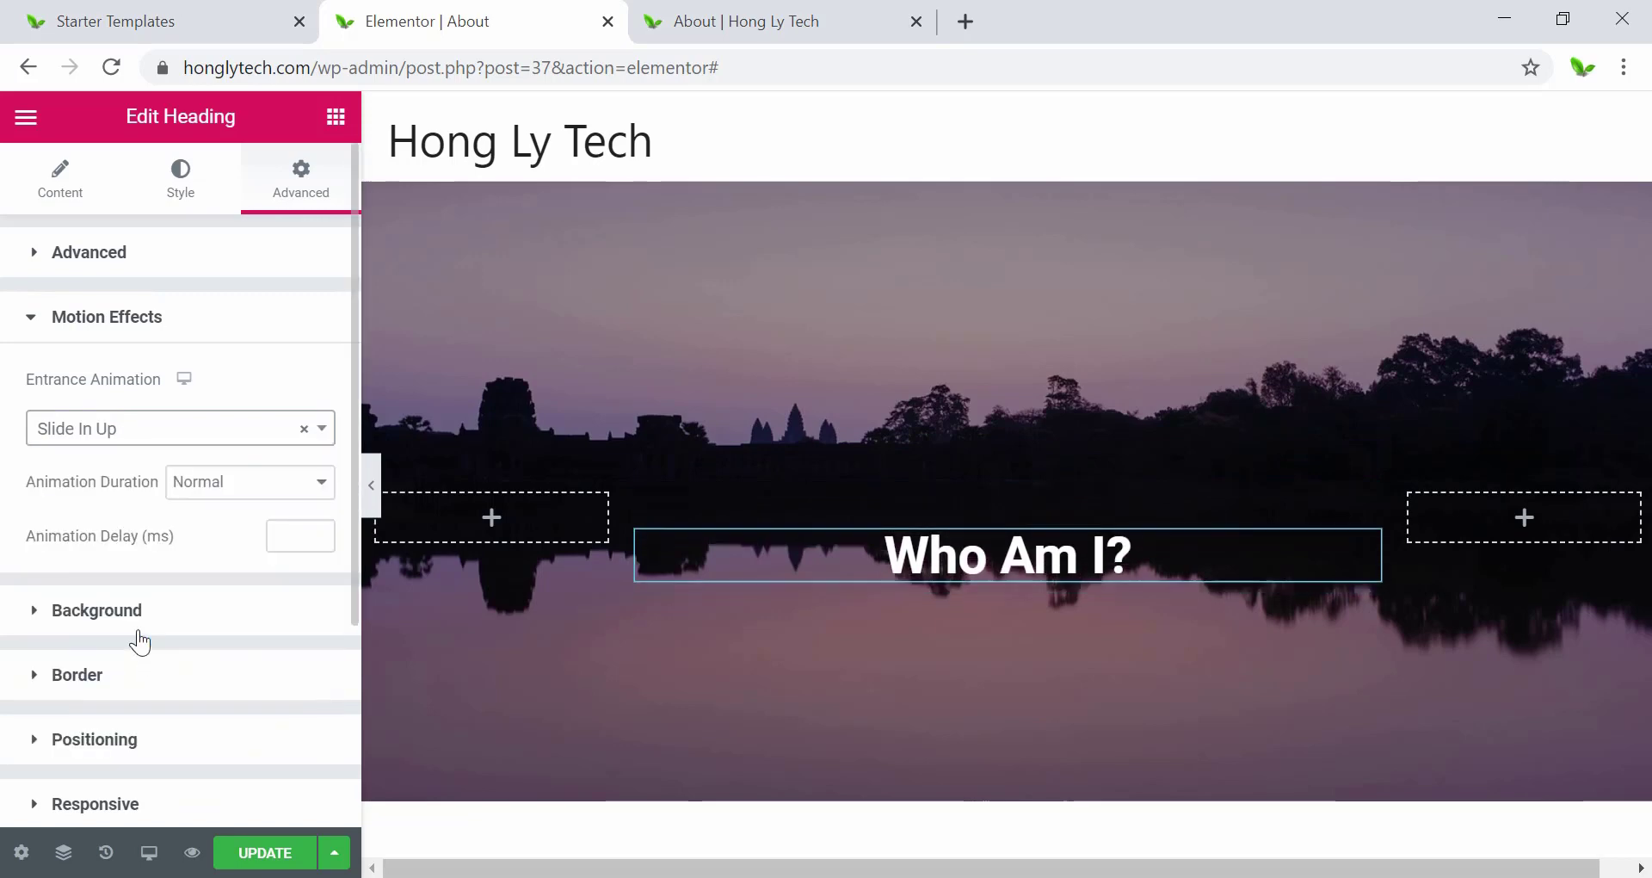
left_click(103, 427)
scroll(157, 641, "down", 5)
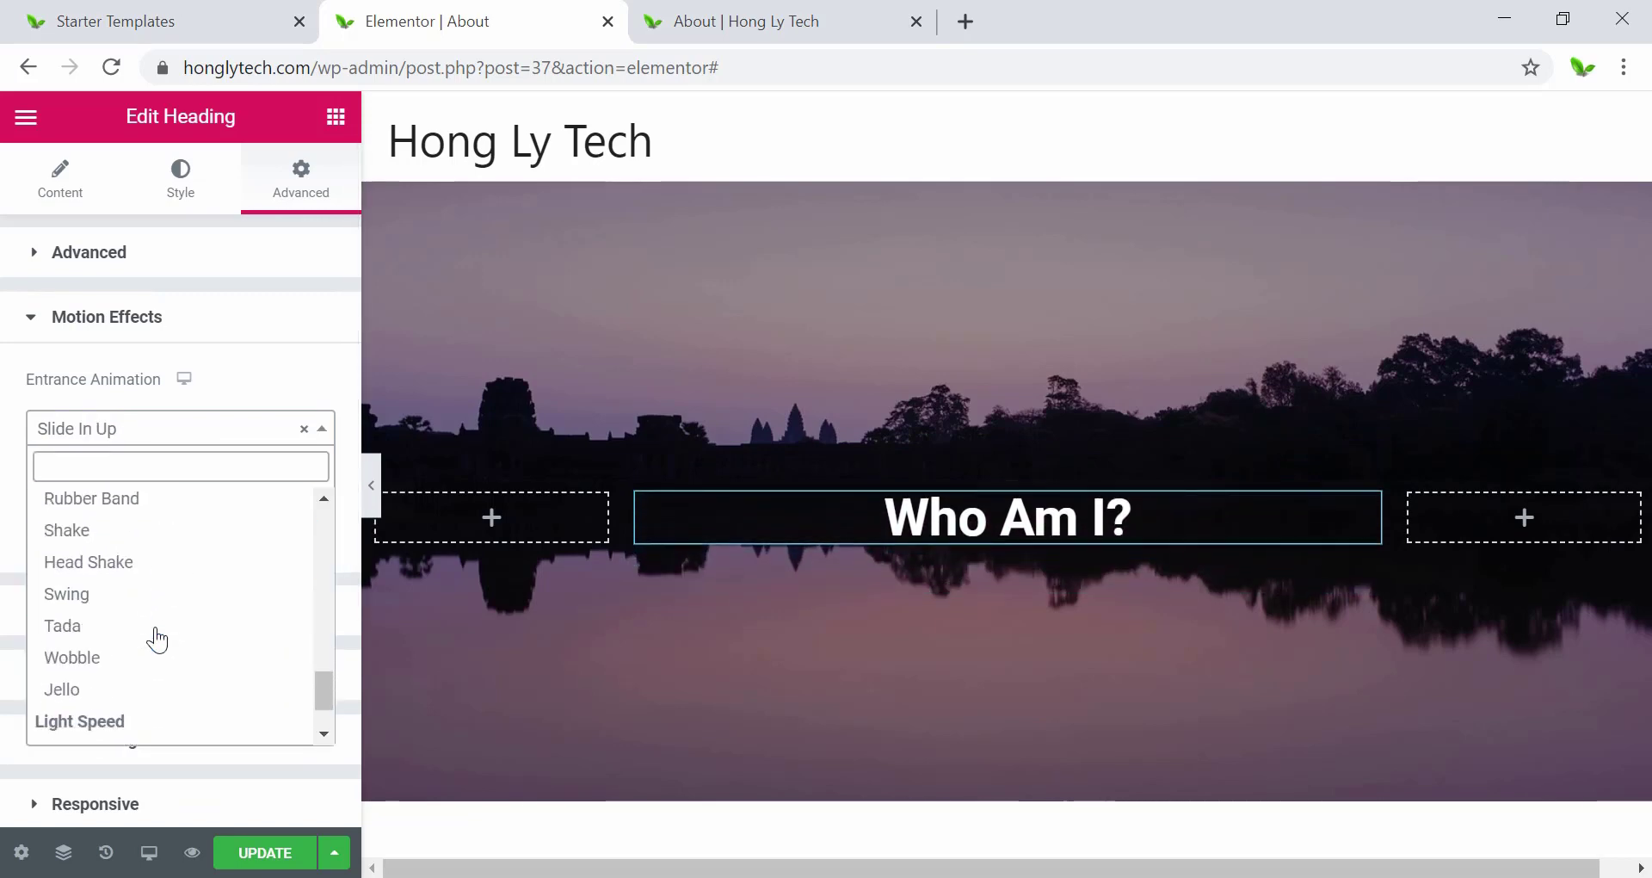
left_click(136, 691)
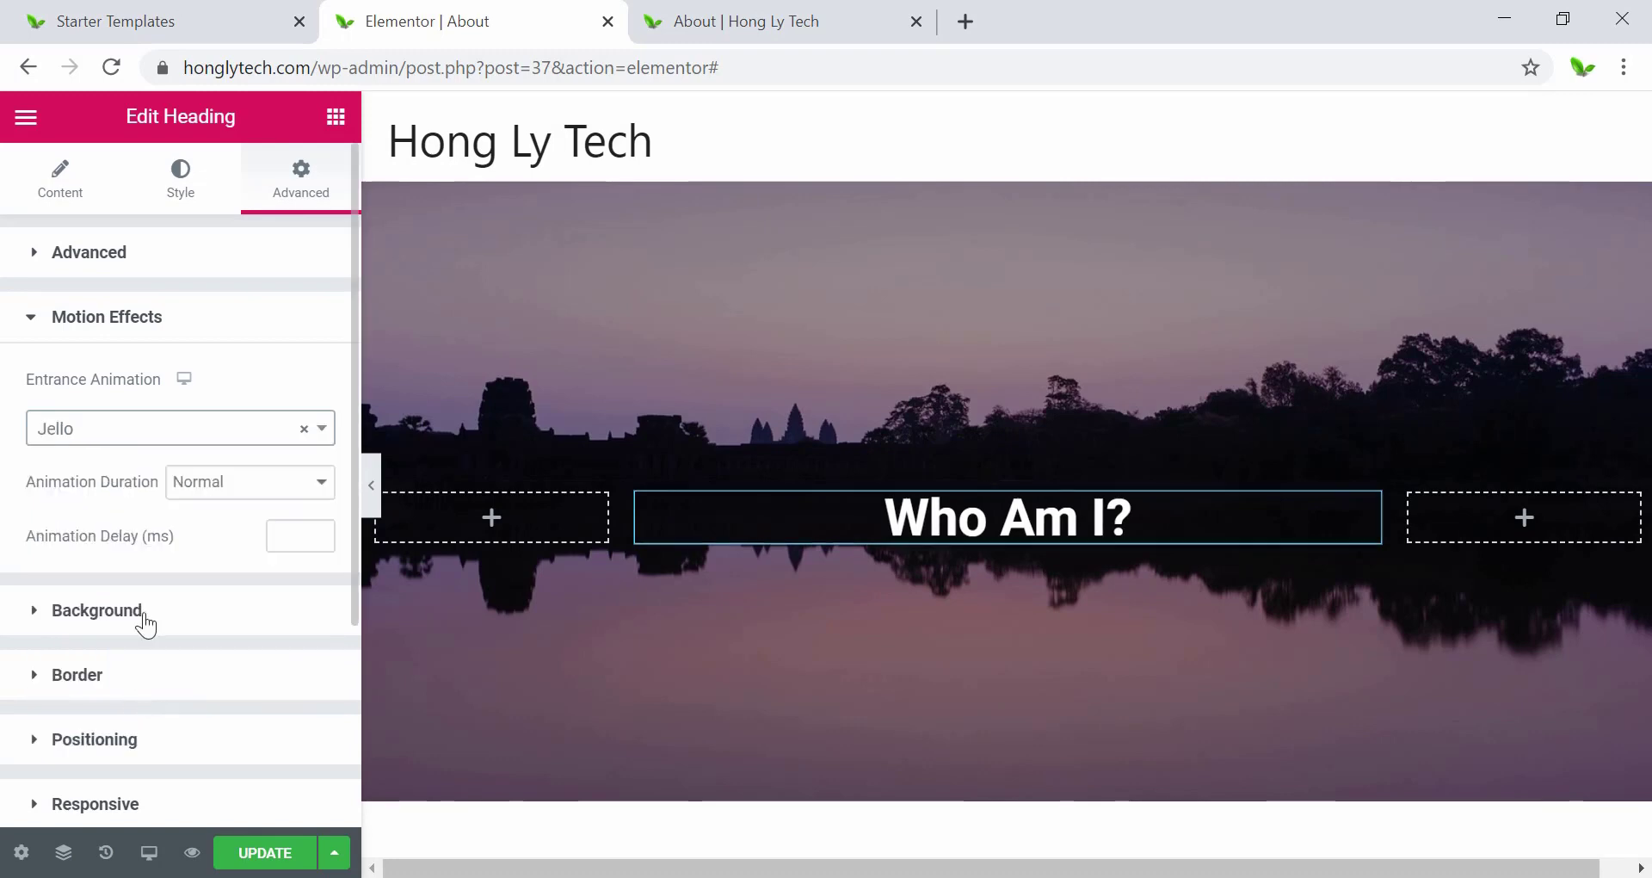
left_click(129, 430)
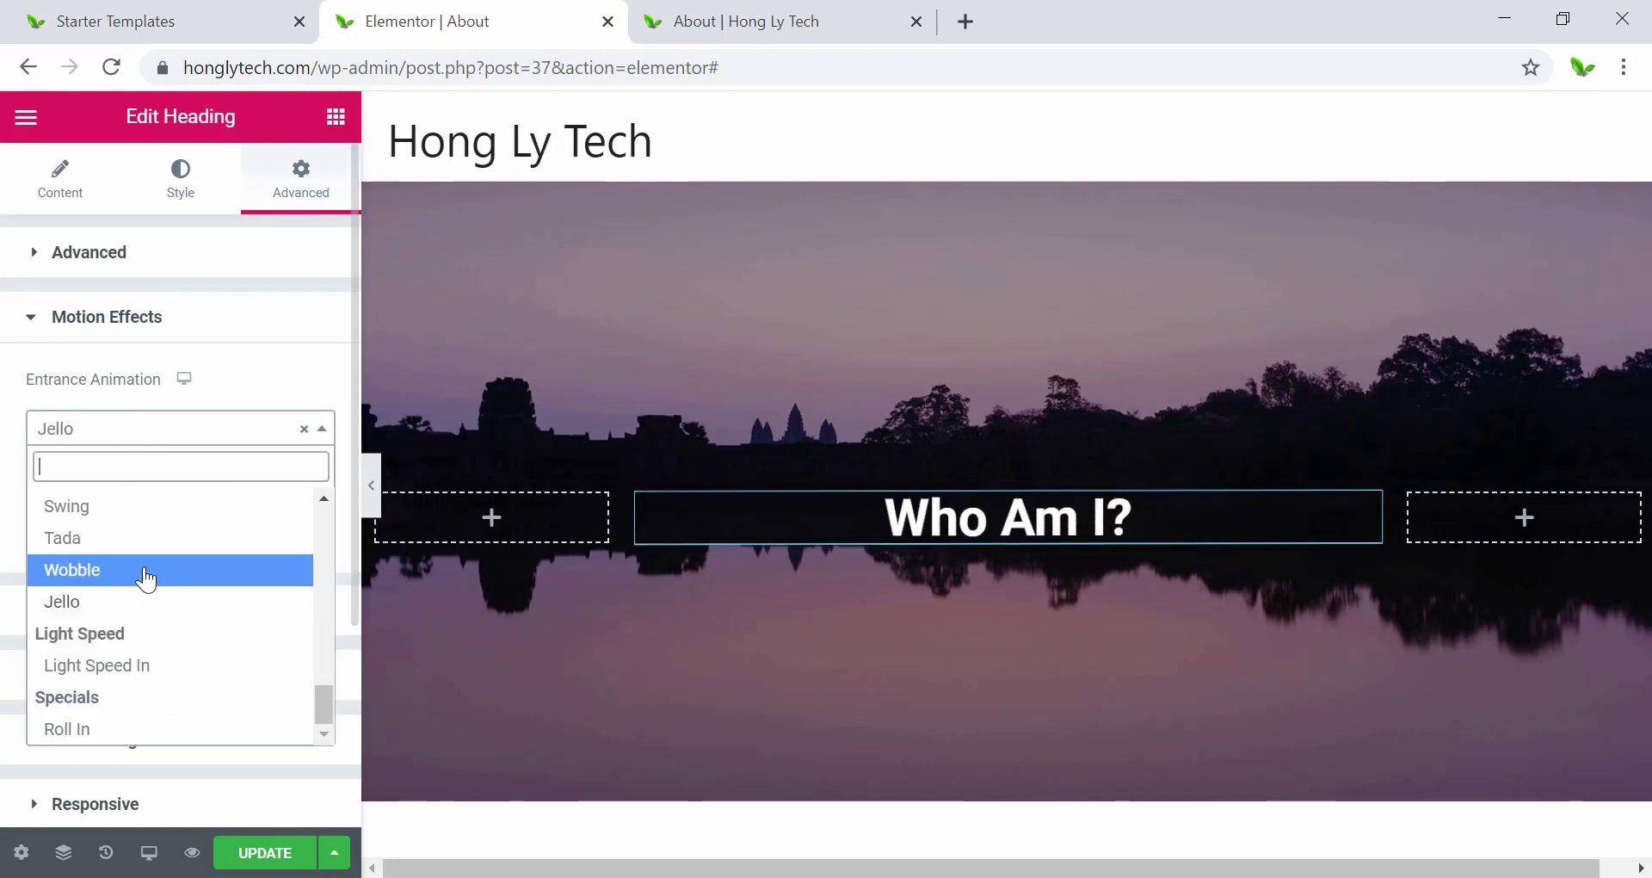
left_click(133, 681)
left_click(133, 431)
left_click(131, 731)
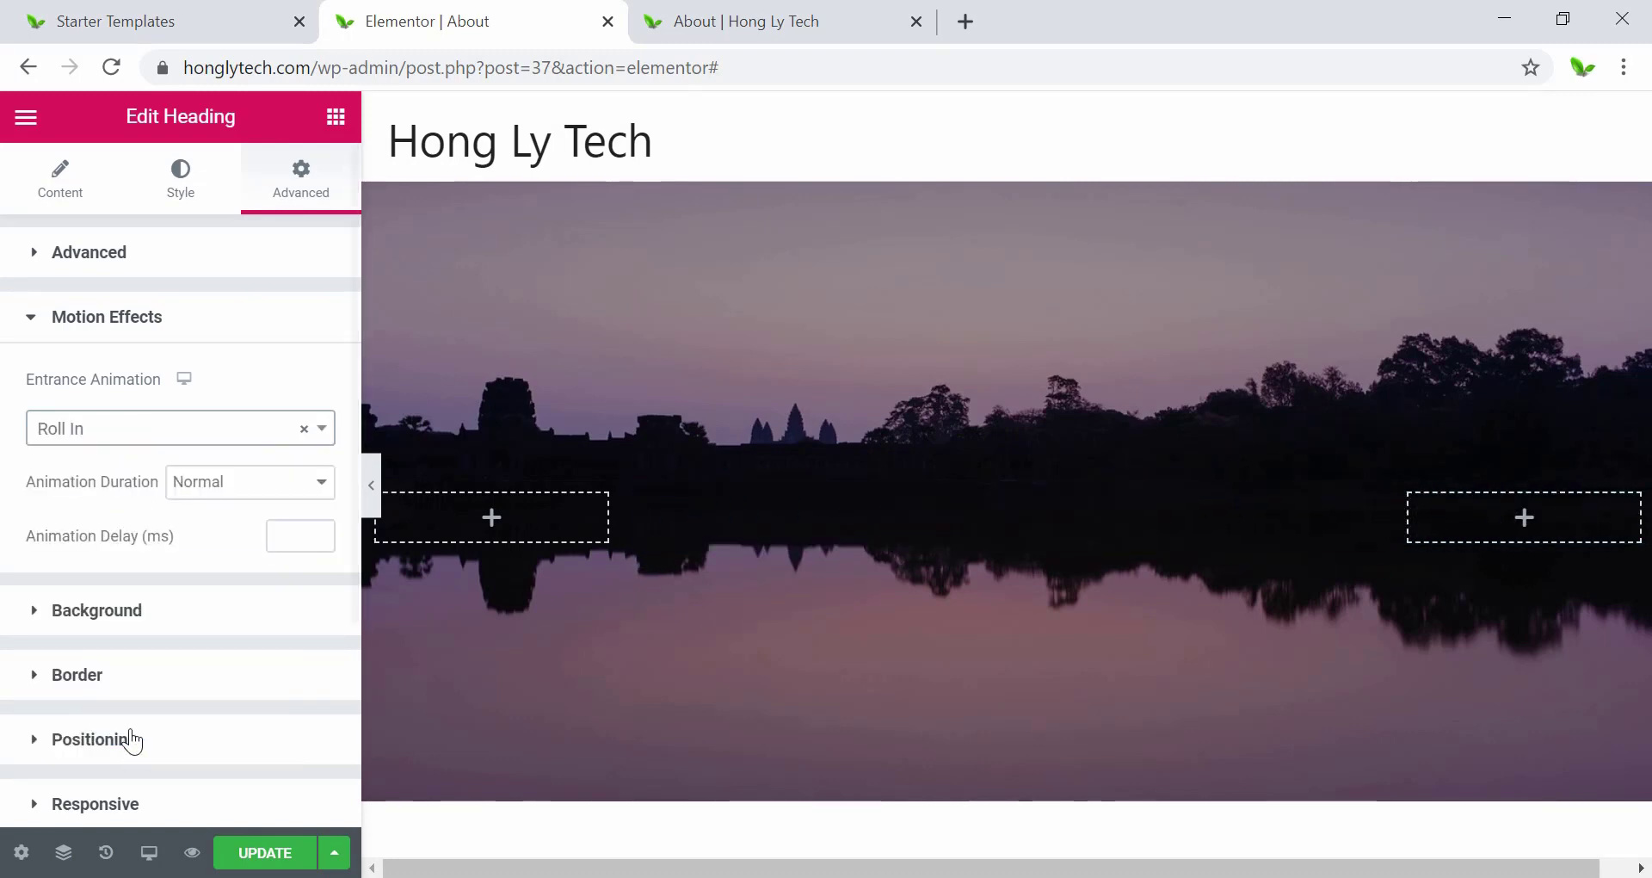
Settle on Fade In Up for the heading and watch it on the page preview.
left_click(112, 428)
scroll(136, 598, "up", 10)
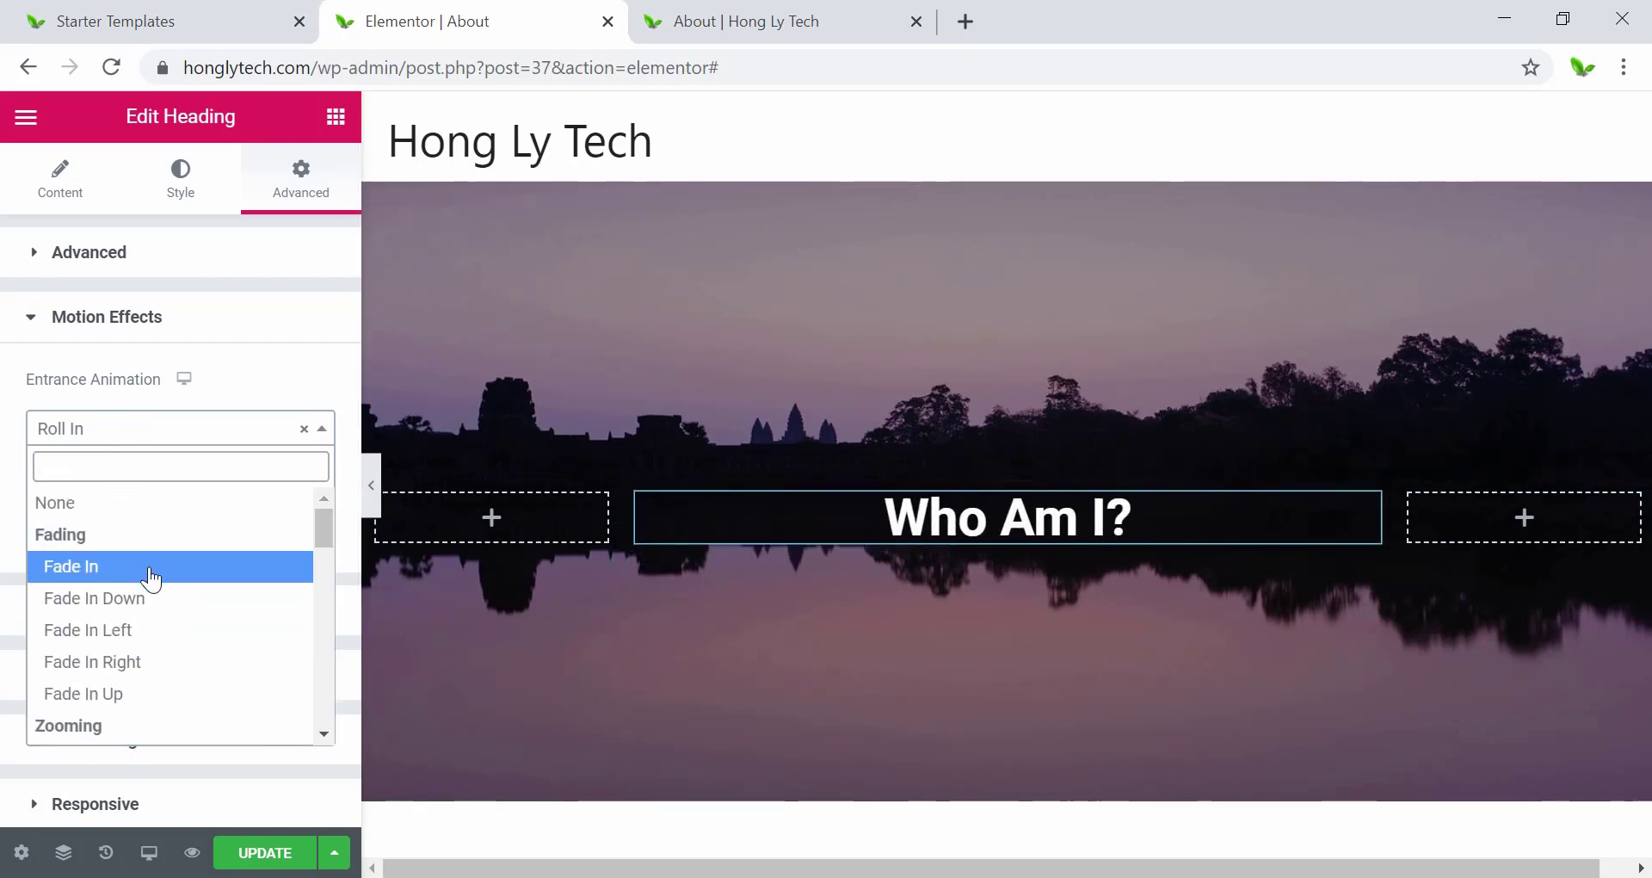
left_click(140, 693)
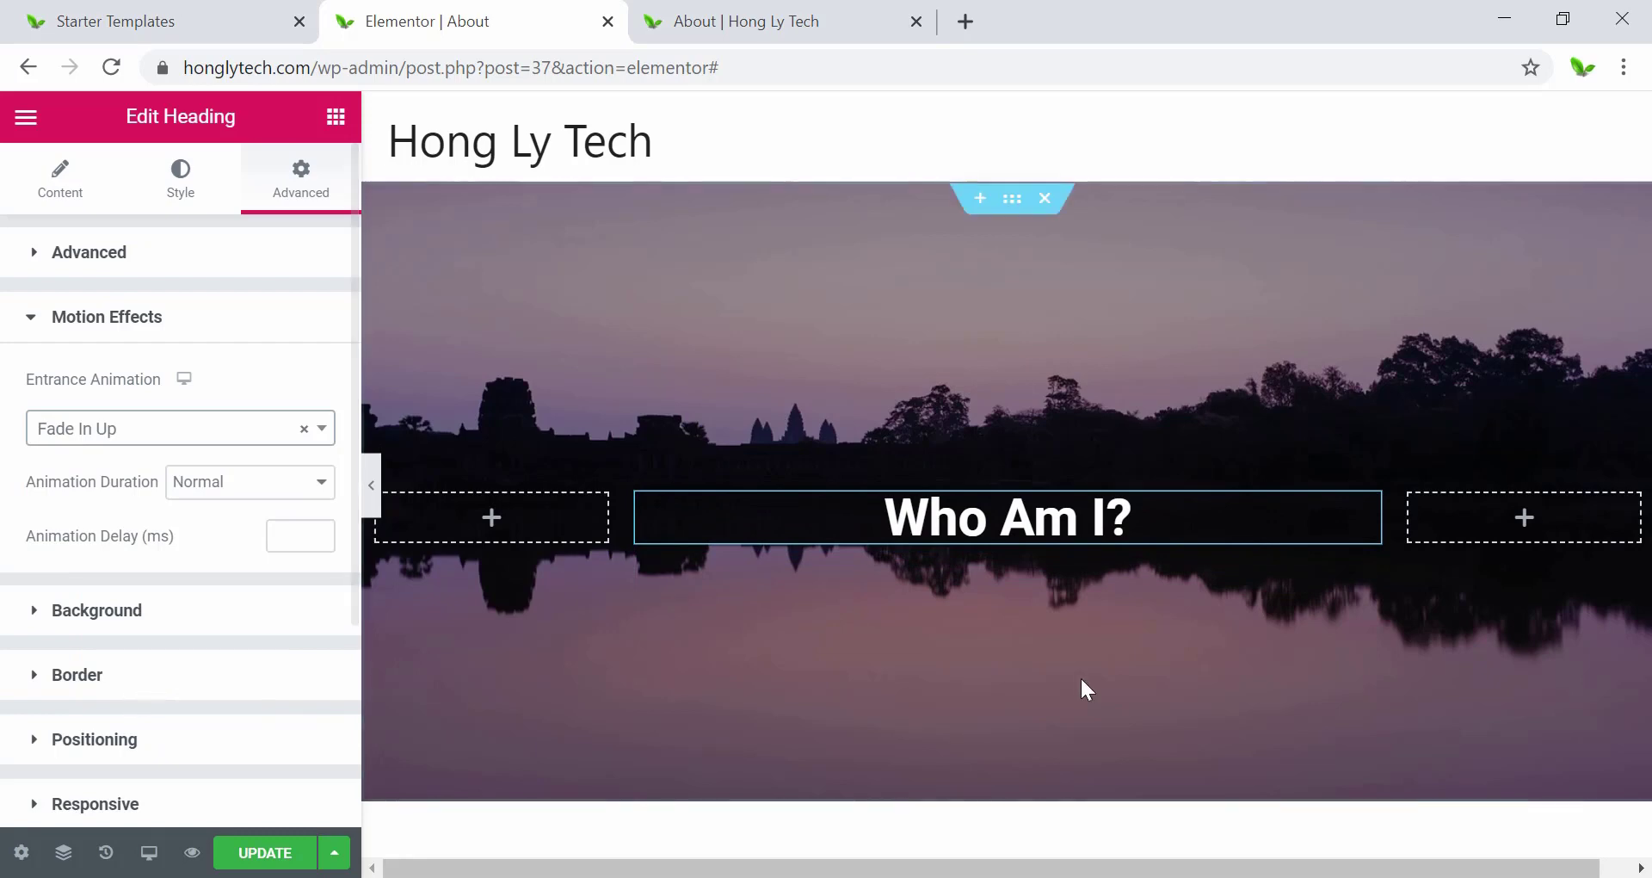
left_click(192, 852)
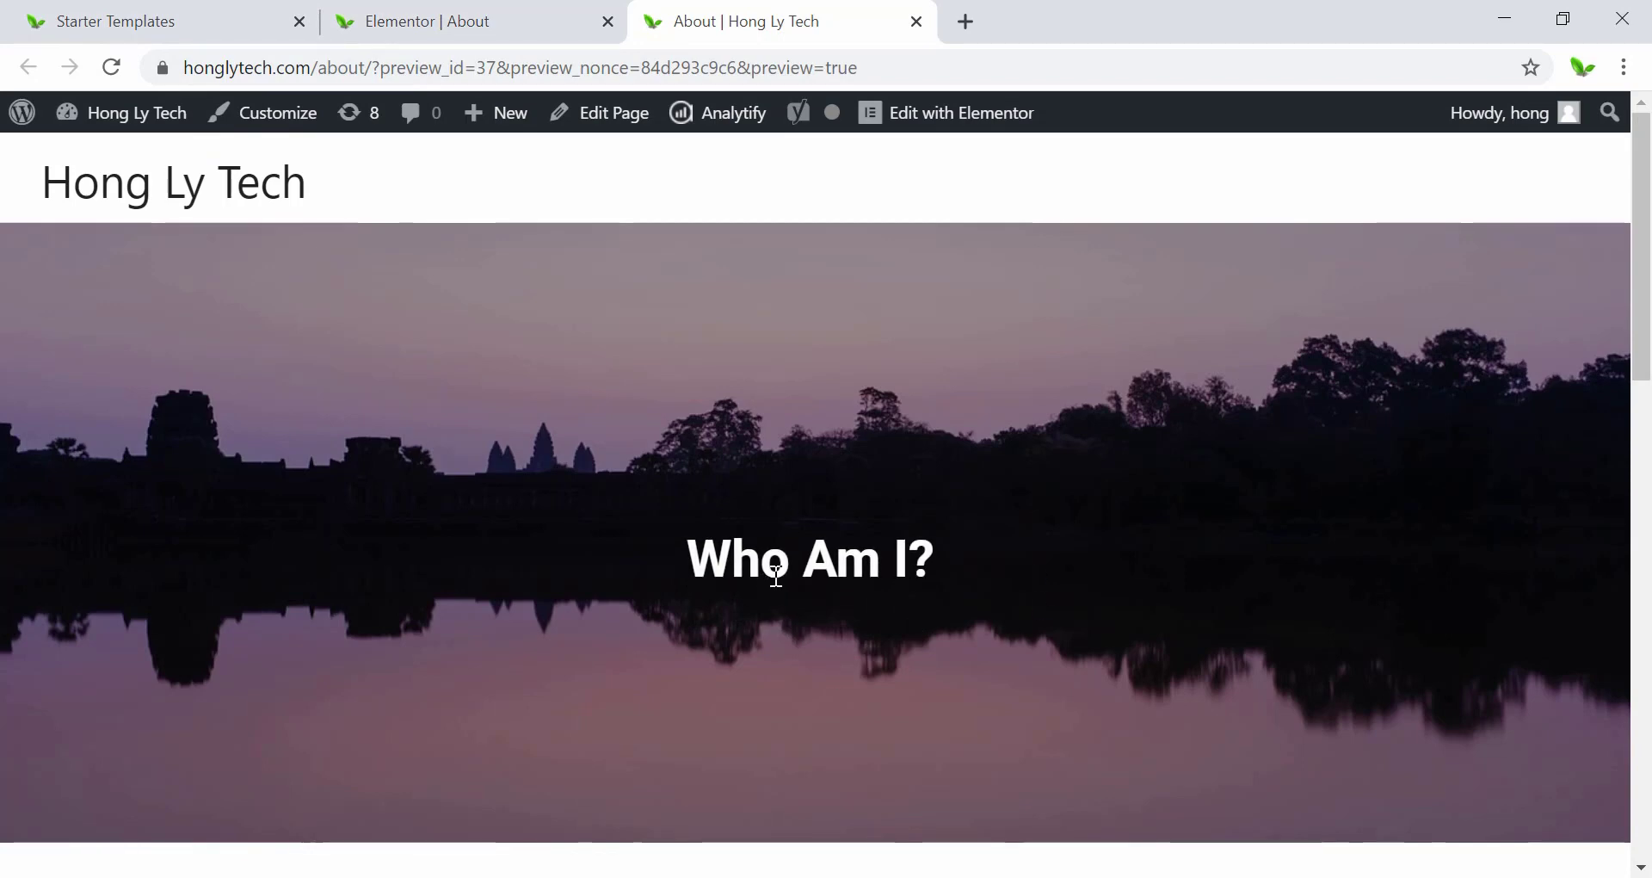
In the editor, try Slow and Fast animation durations, then set it back to Normal.
left_click(469, 21)
left_click(208, 484)
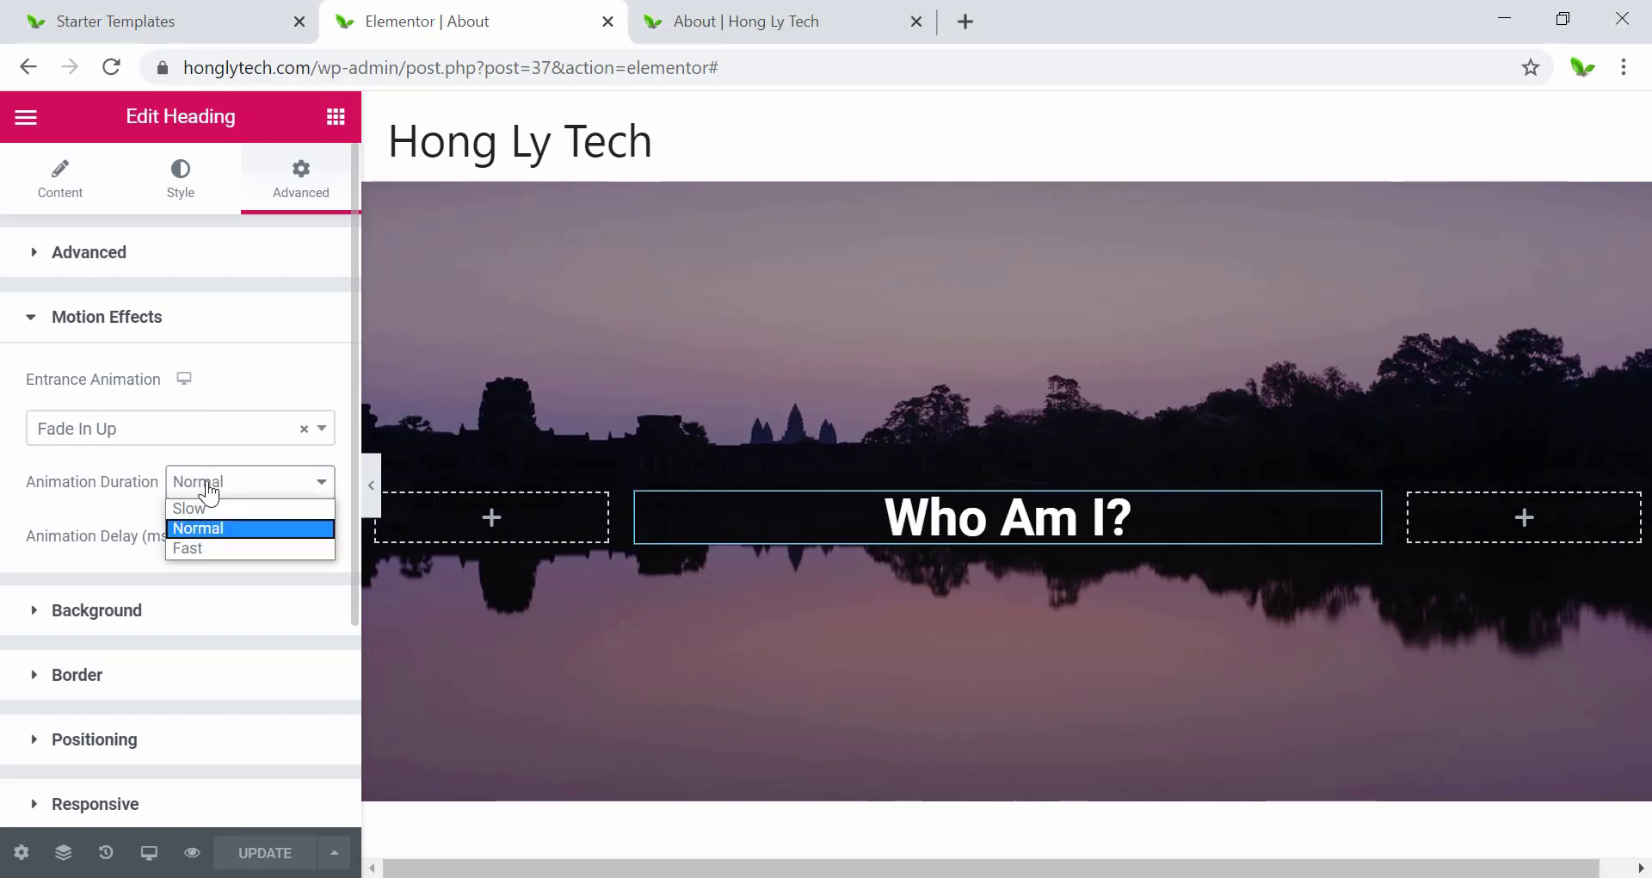
left_click(206, 506)
left_click(209, 481)
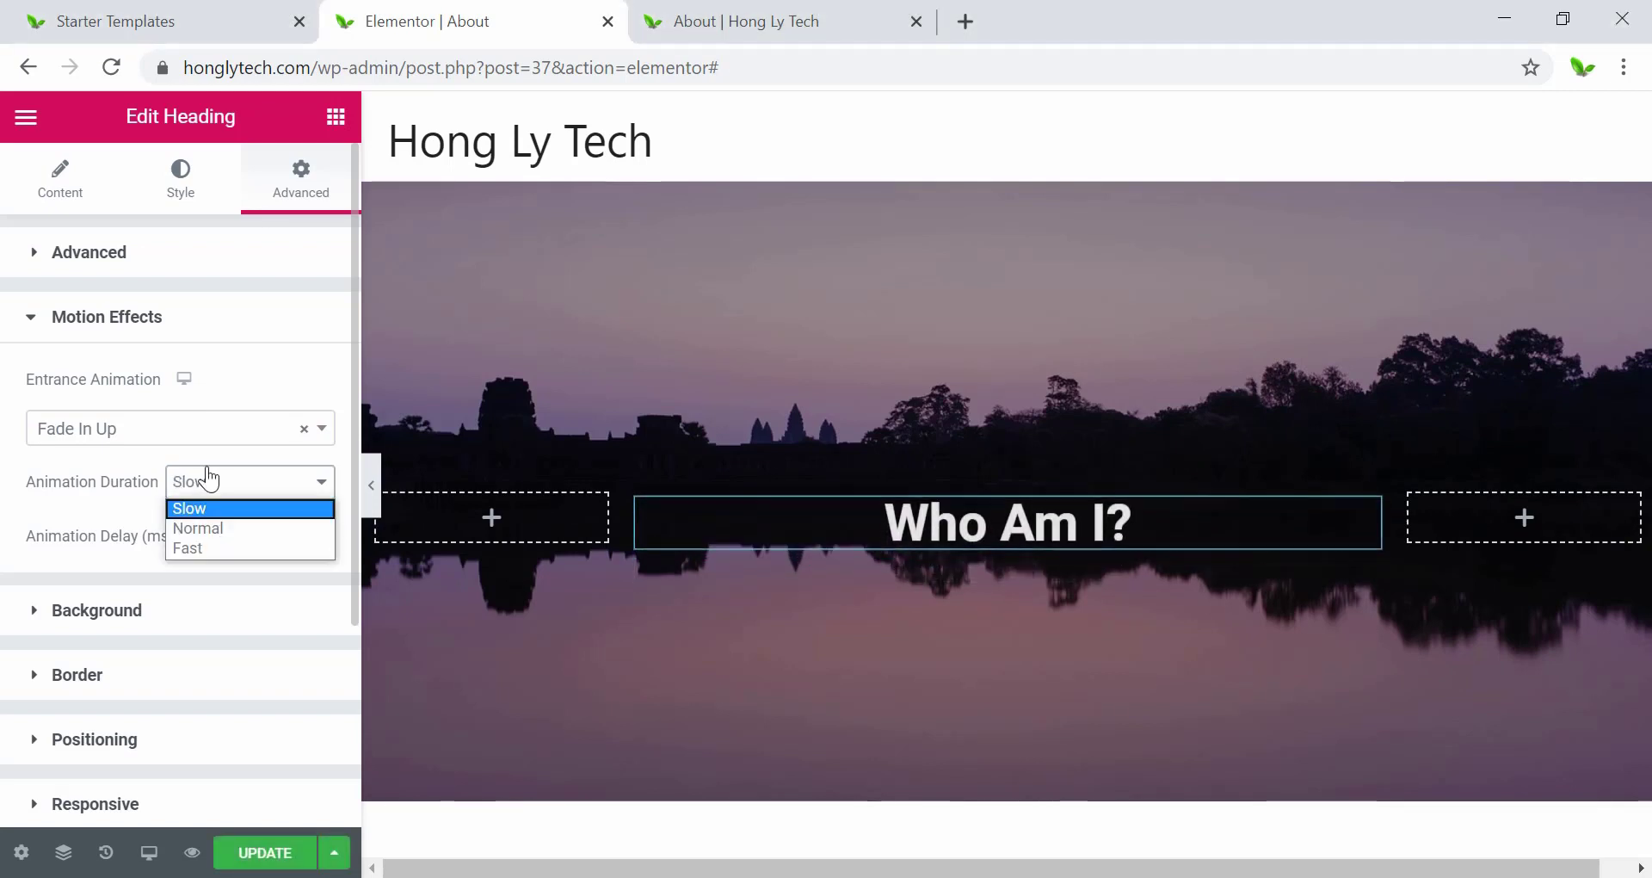
left_click(201, 547)
left_click(211, 482)
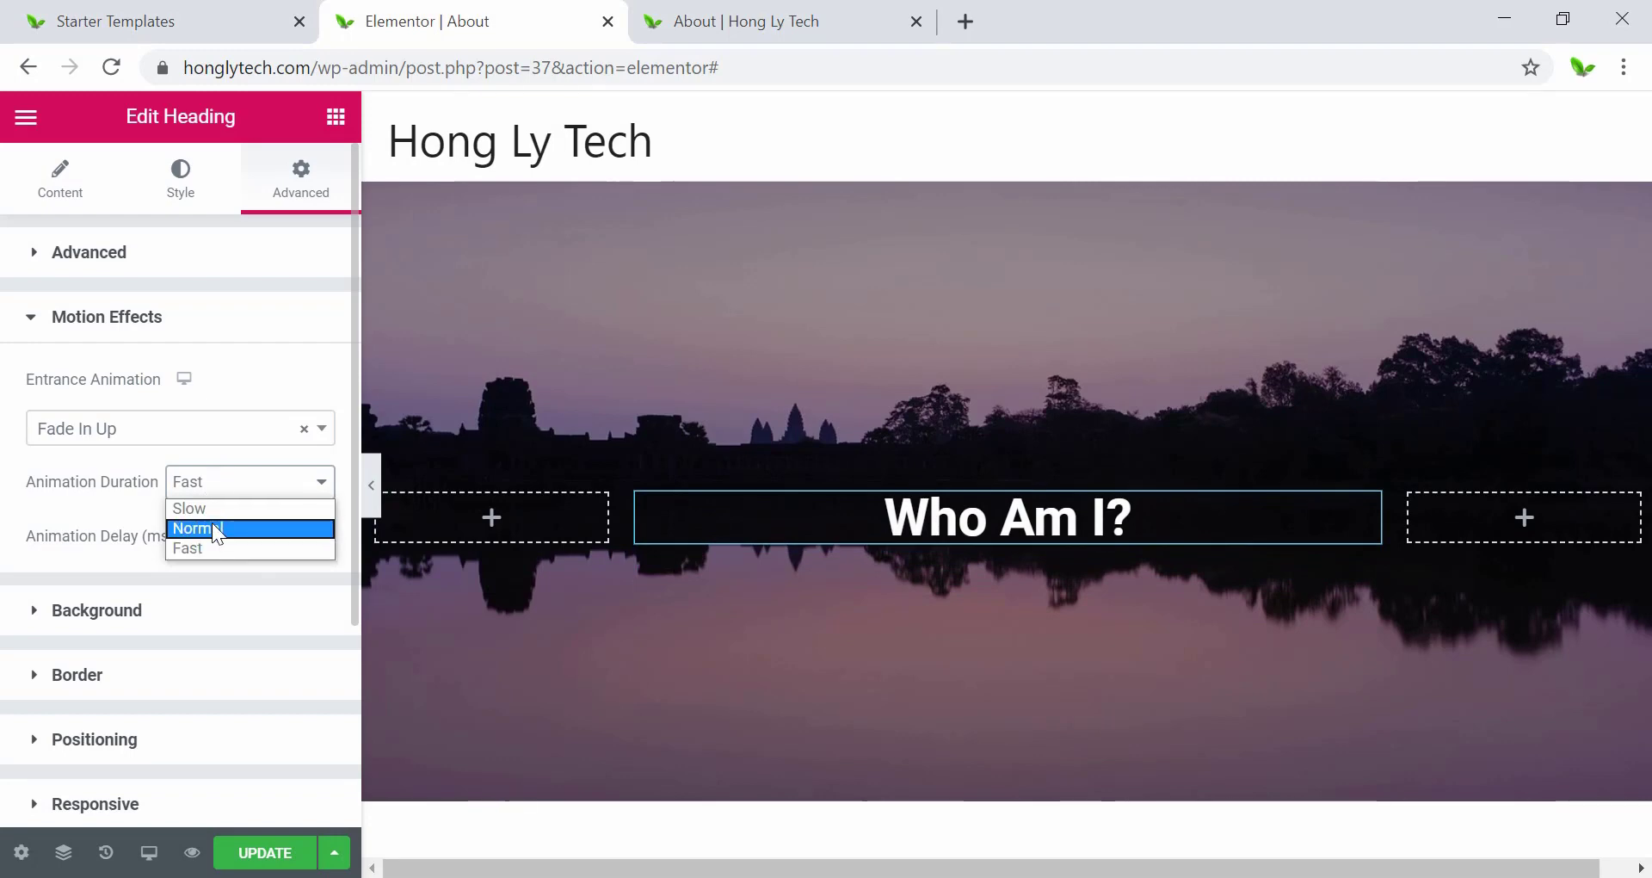
left_click(212, 528)
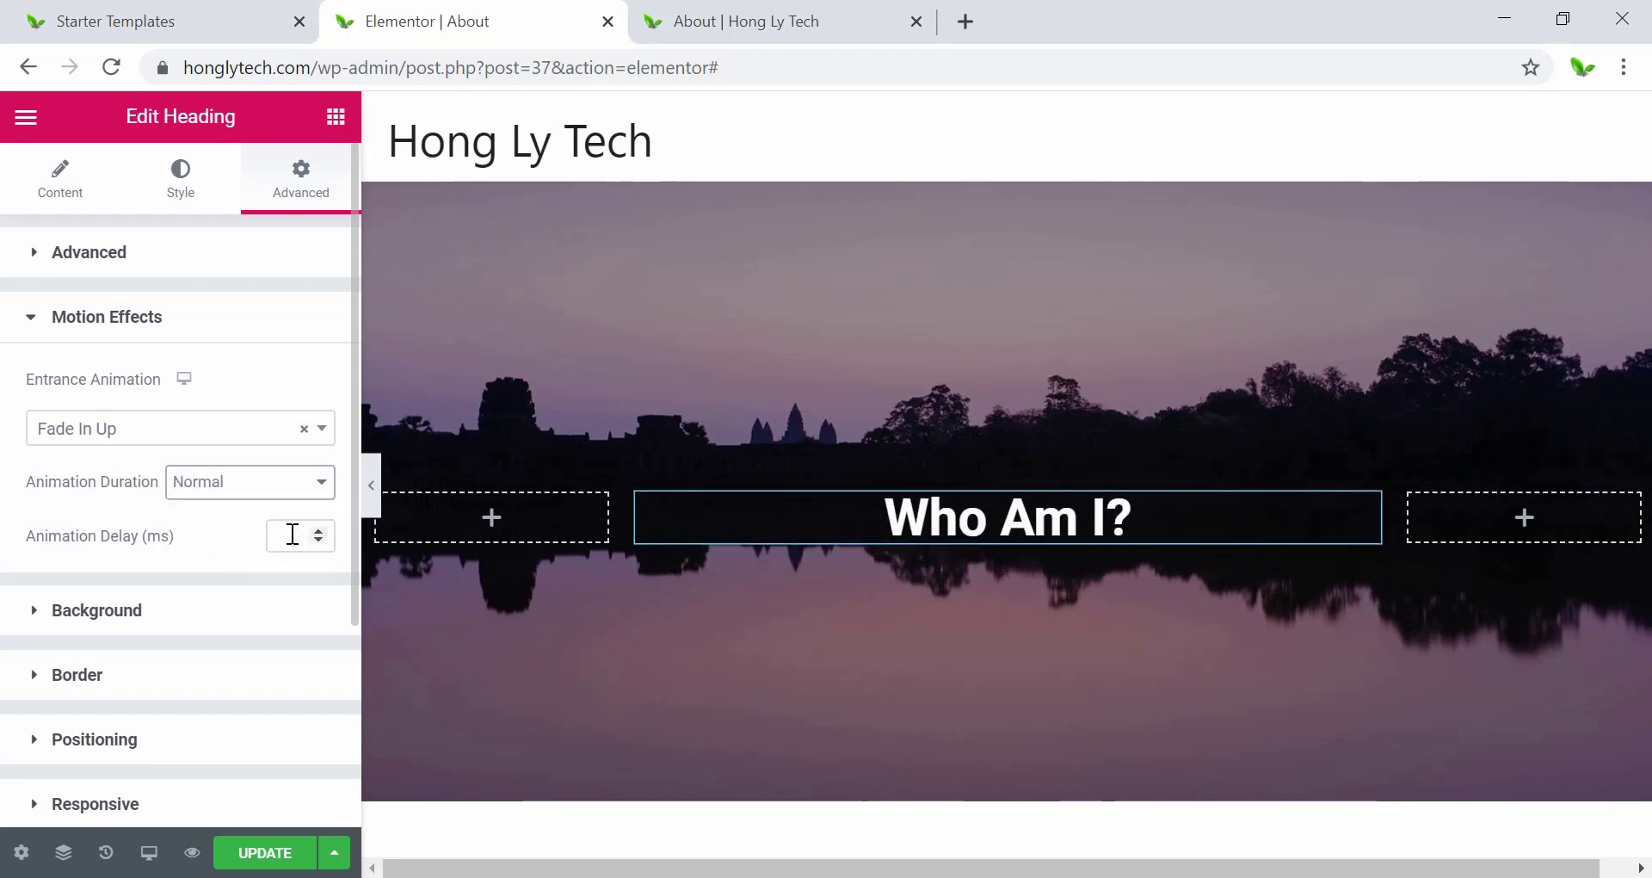
Try a 100 ms animation delay, then clear the field to leave no delay.
left_click(293, 534)
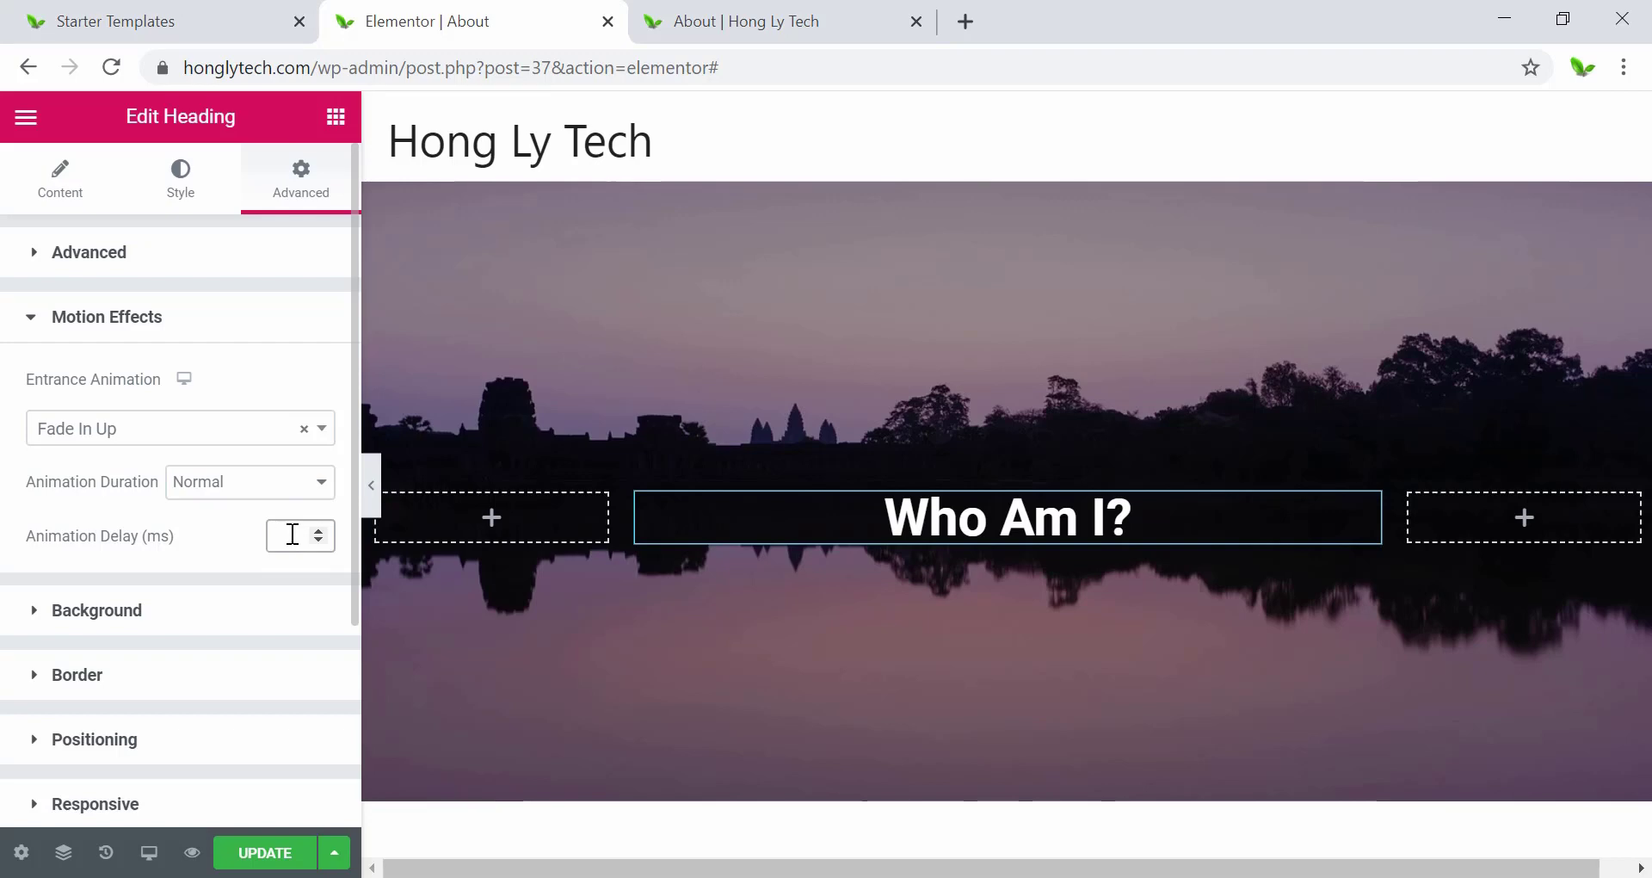
type("1000")
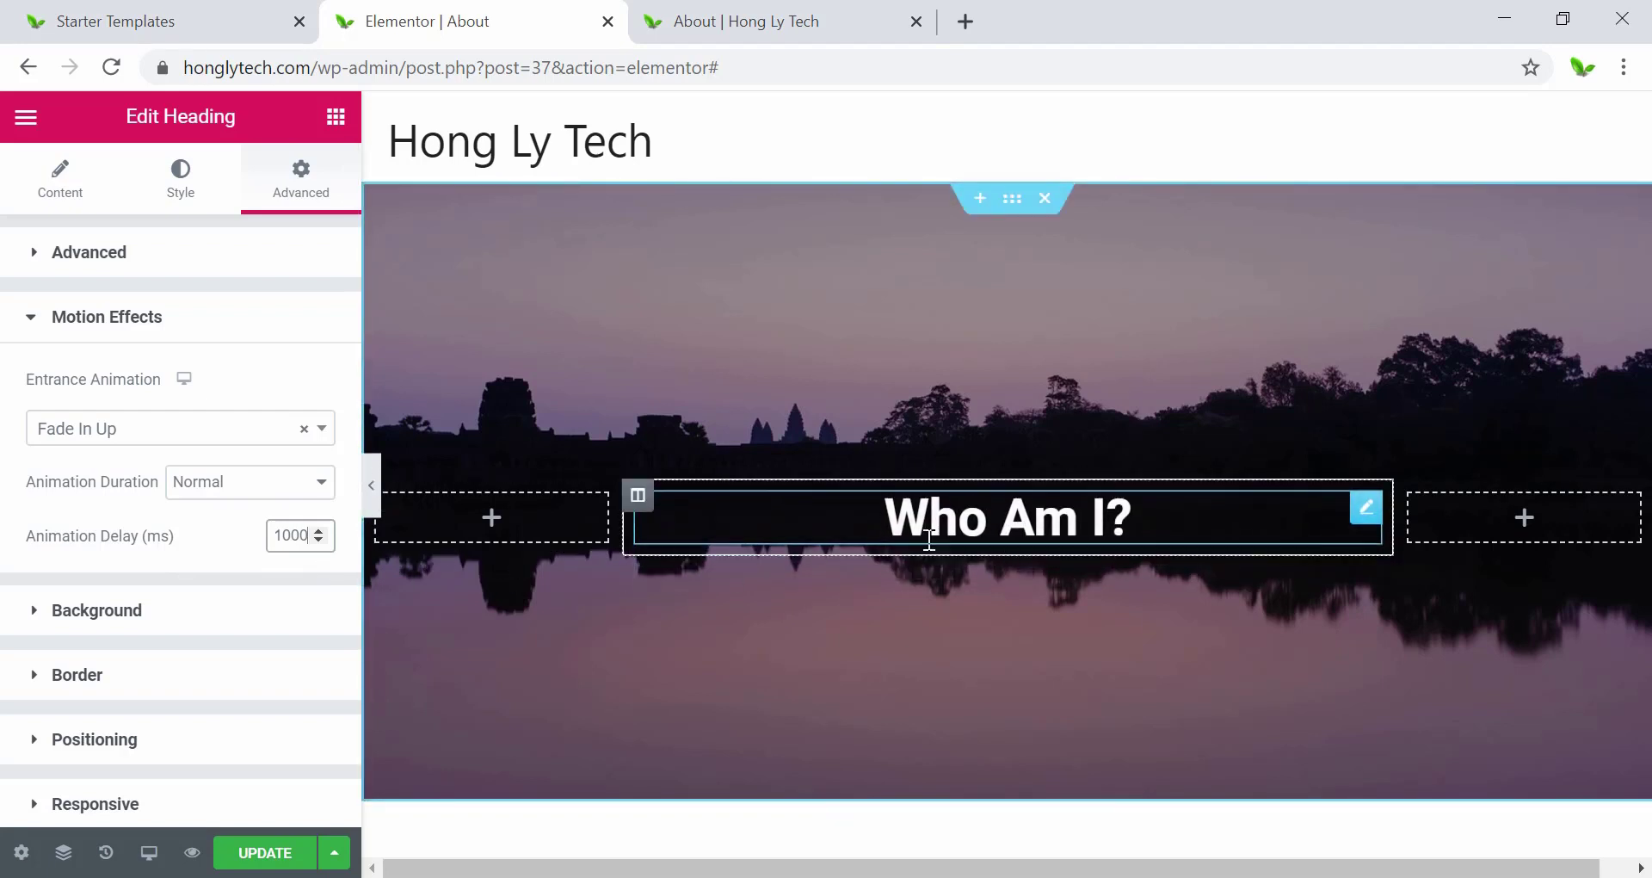
left_click(312, 537)
key("BackSpace")
key("BackSpace")
key("BackSpace")
key("BackSpace")
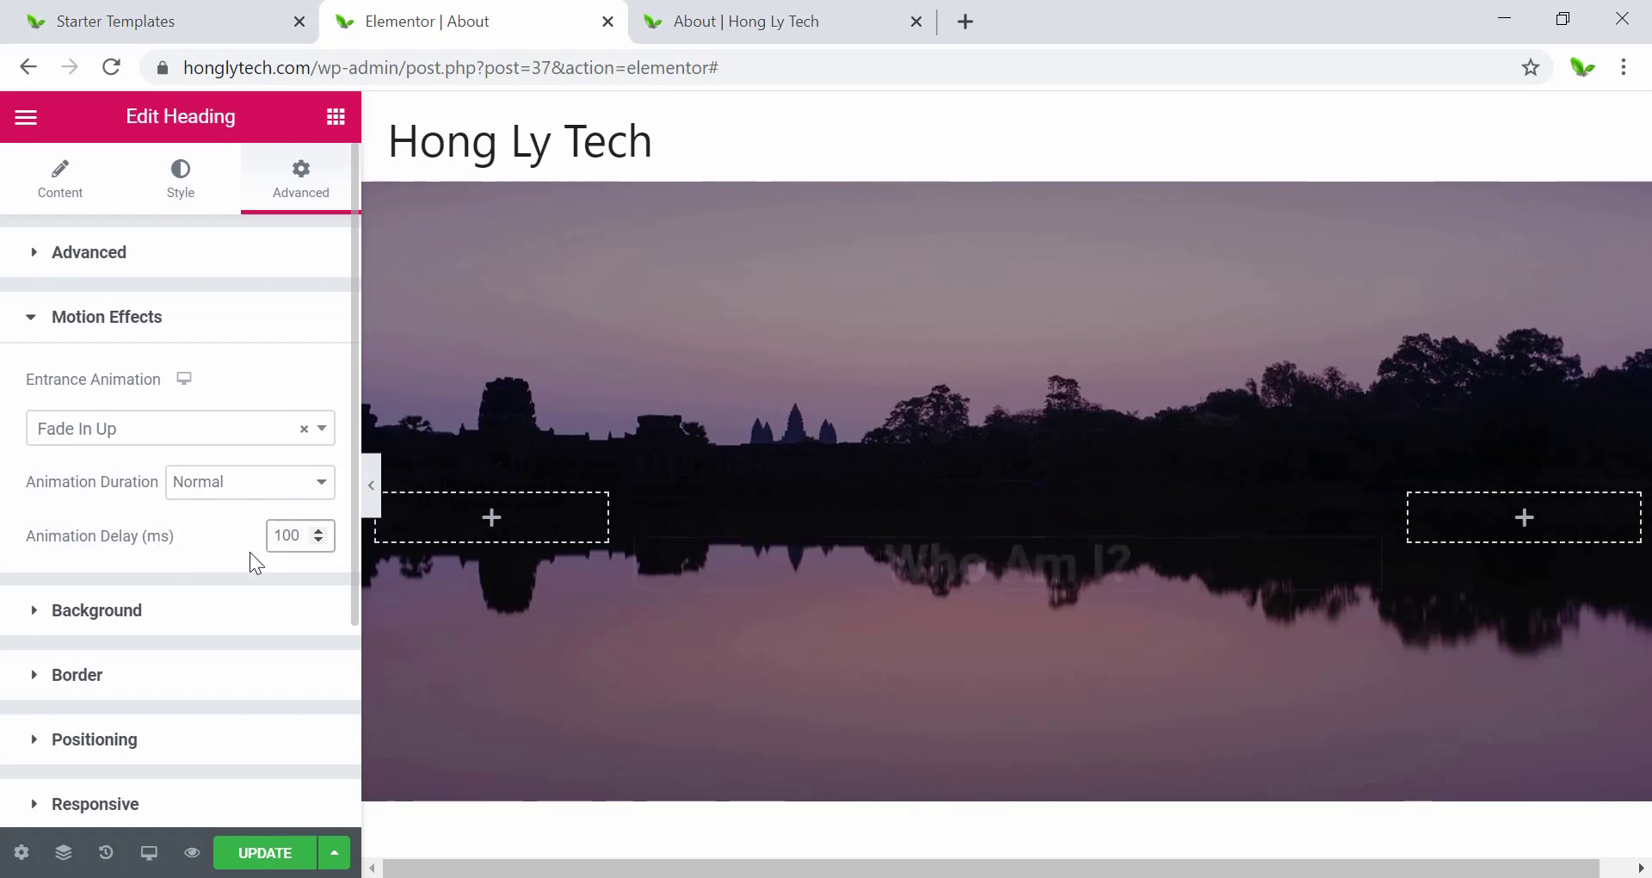
left_click(210, 534)
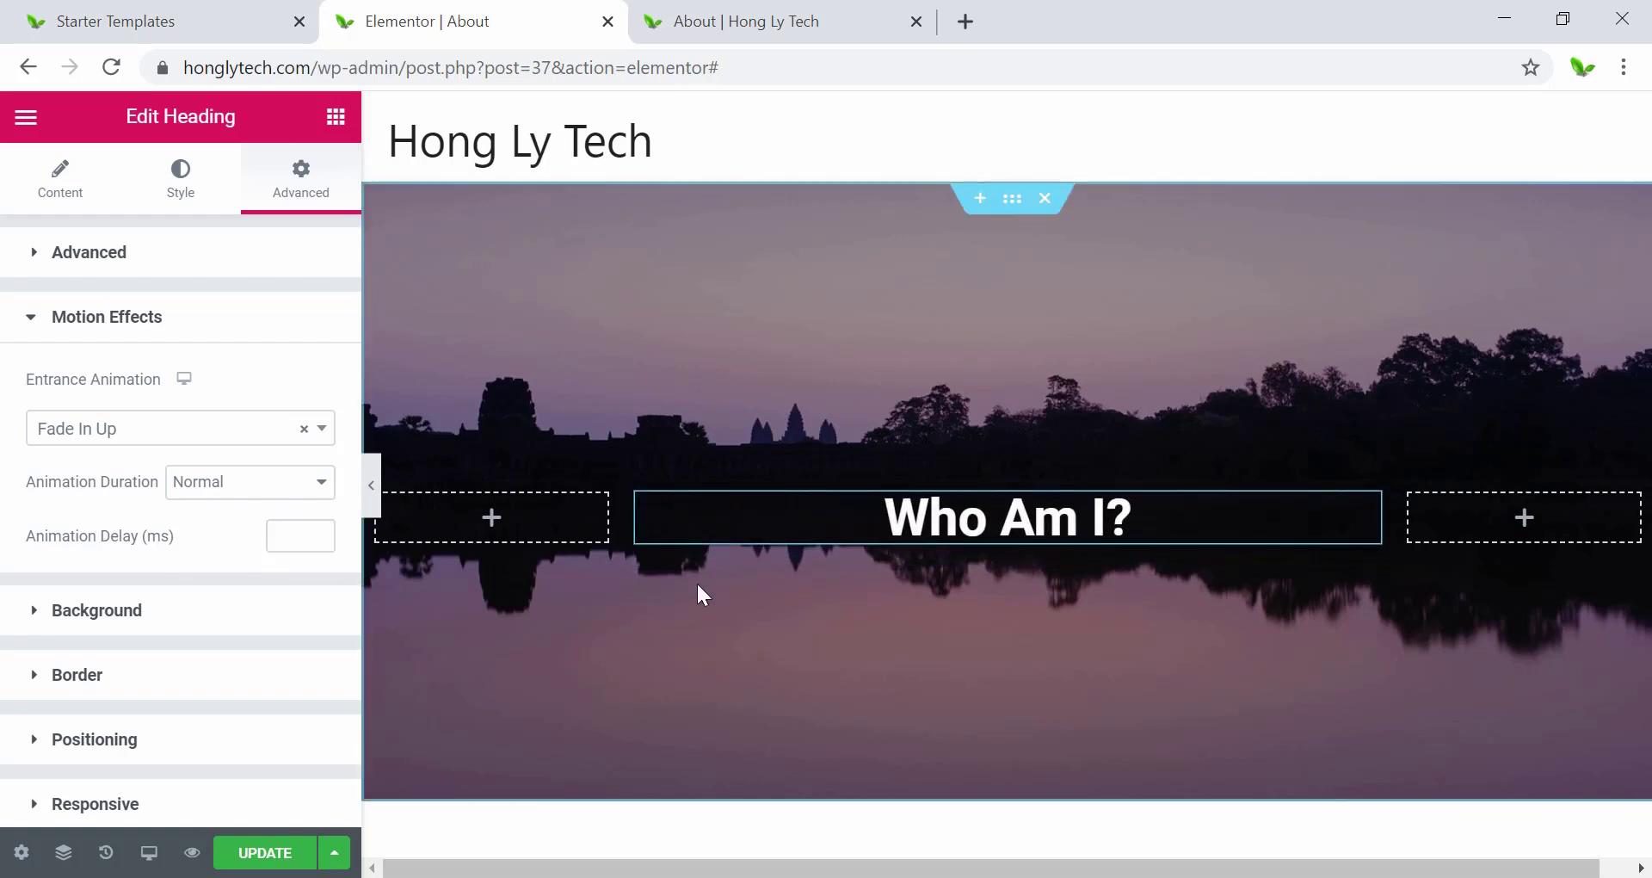
Review motion effects on the laptop image, Experiences section and social icons, then save and preview.
scroll(580, 560, "down", 7)
left_click(1164, 606)
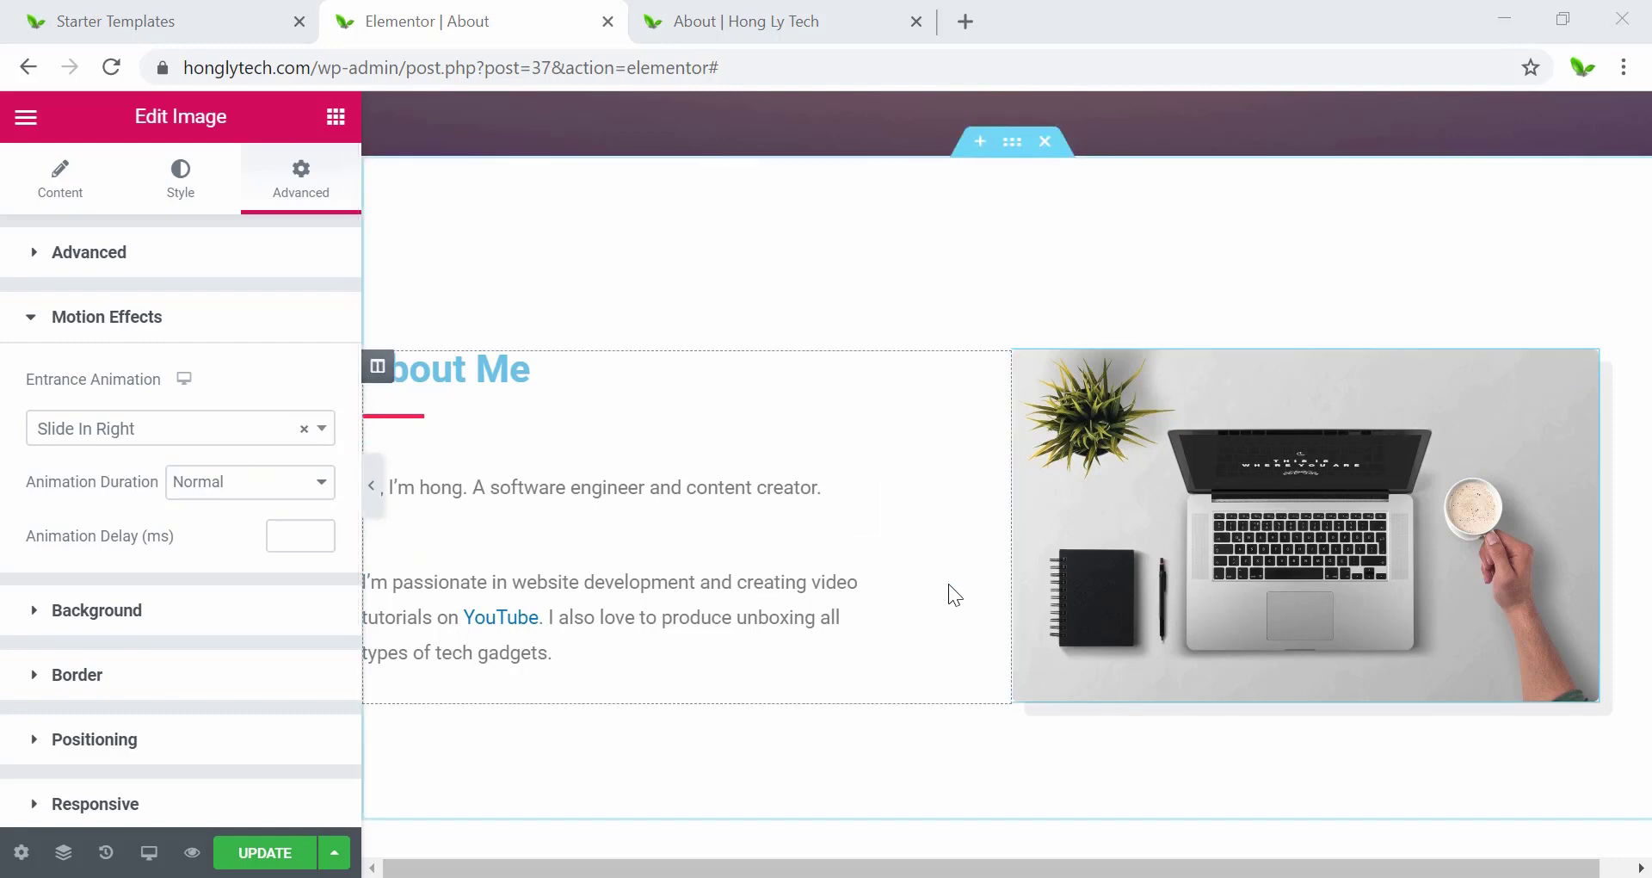
scroll(948, 583, "down", 4)
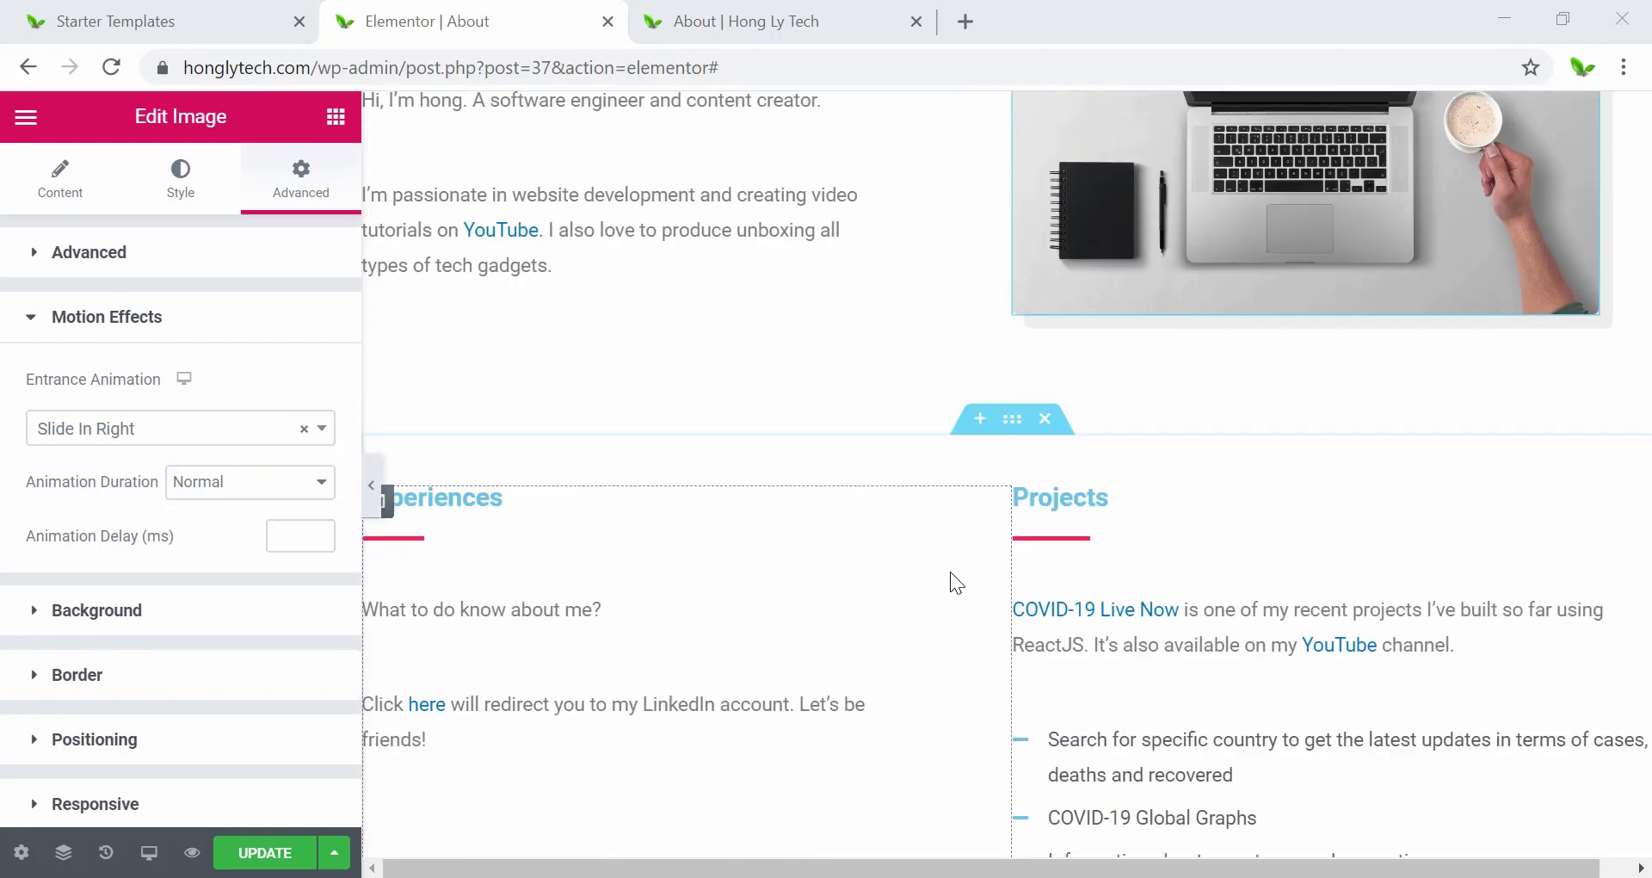
left_click(1013, 421)
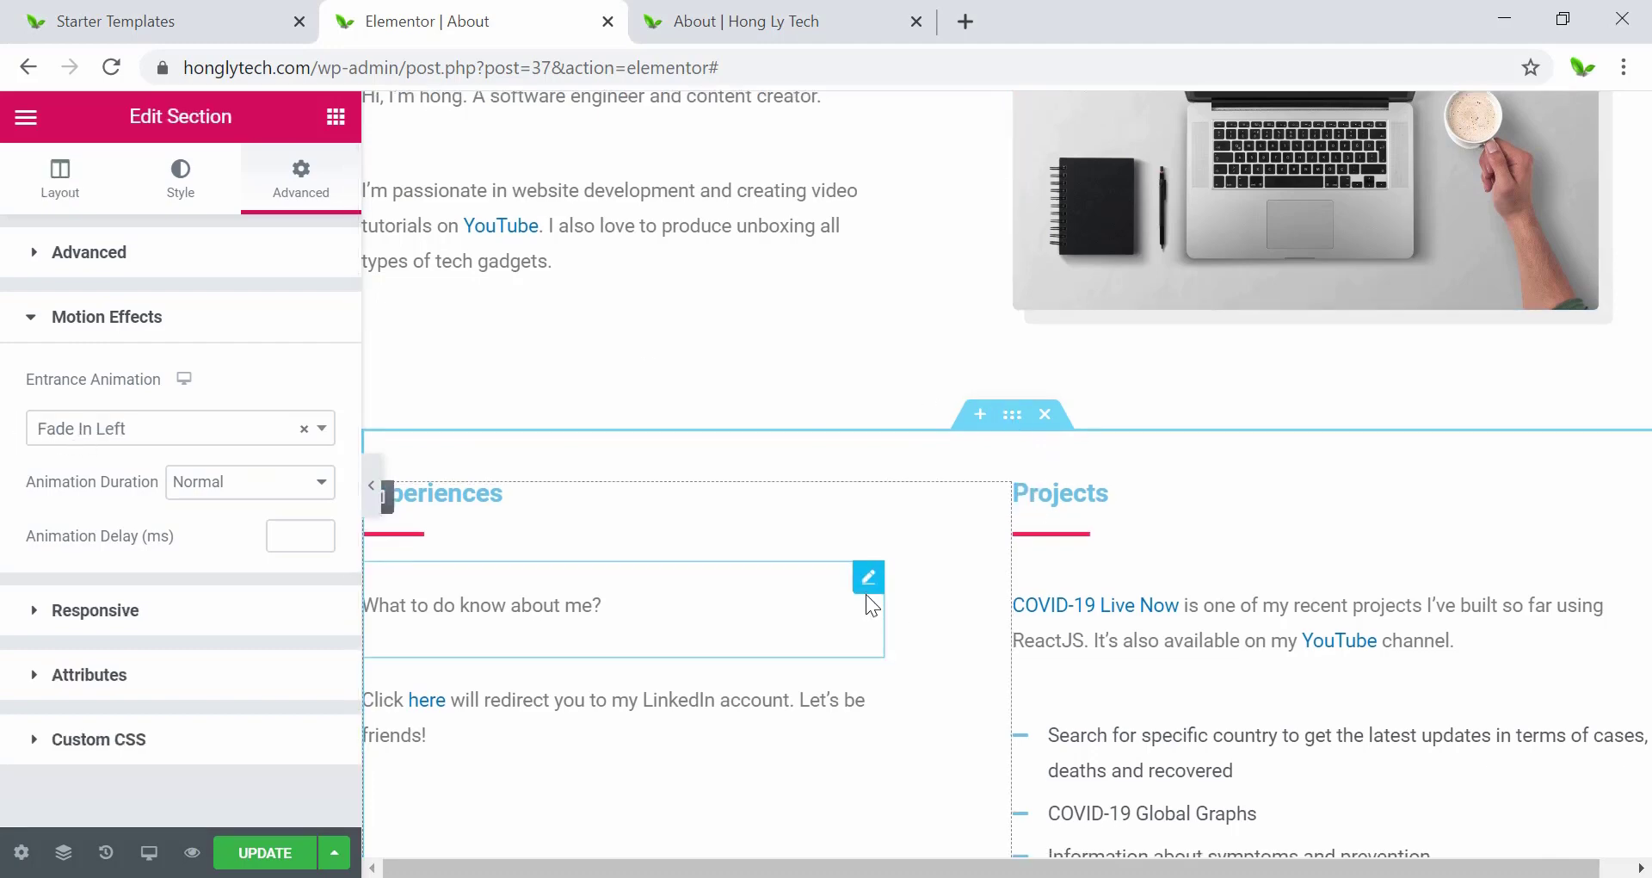
scroll(866, 587, "down", 5)
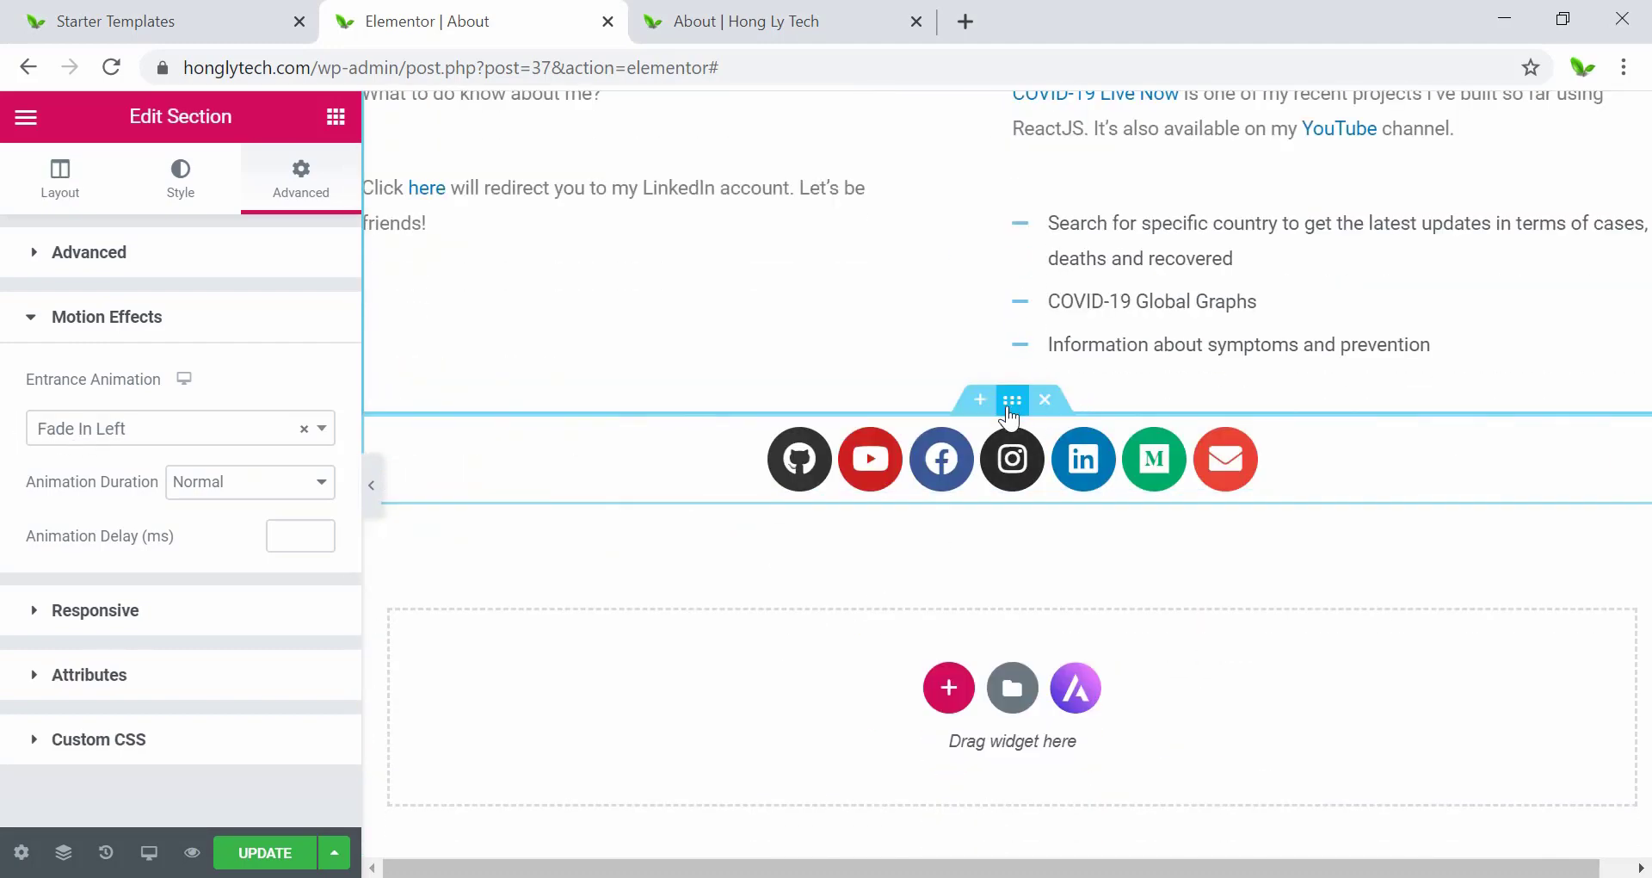
left_click(1011, 402)
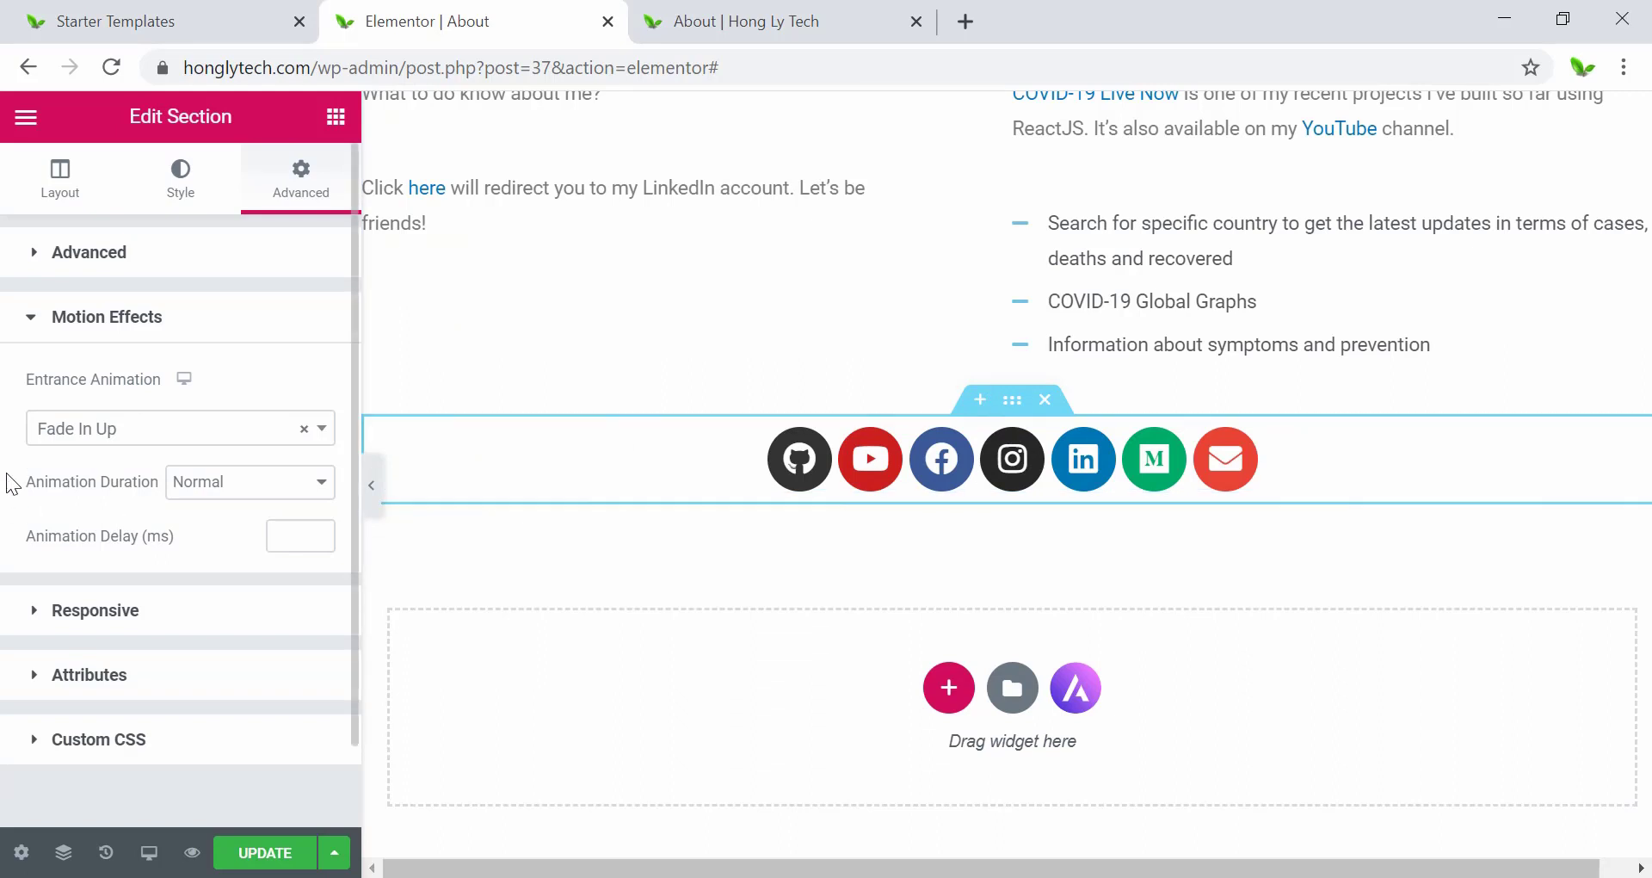
left_click(264, 854)
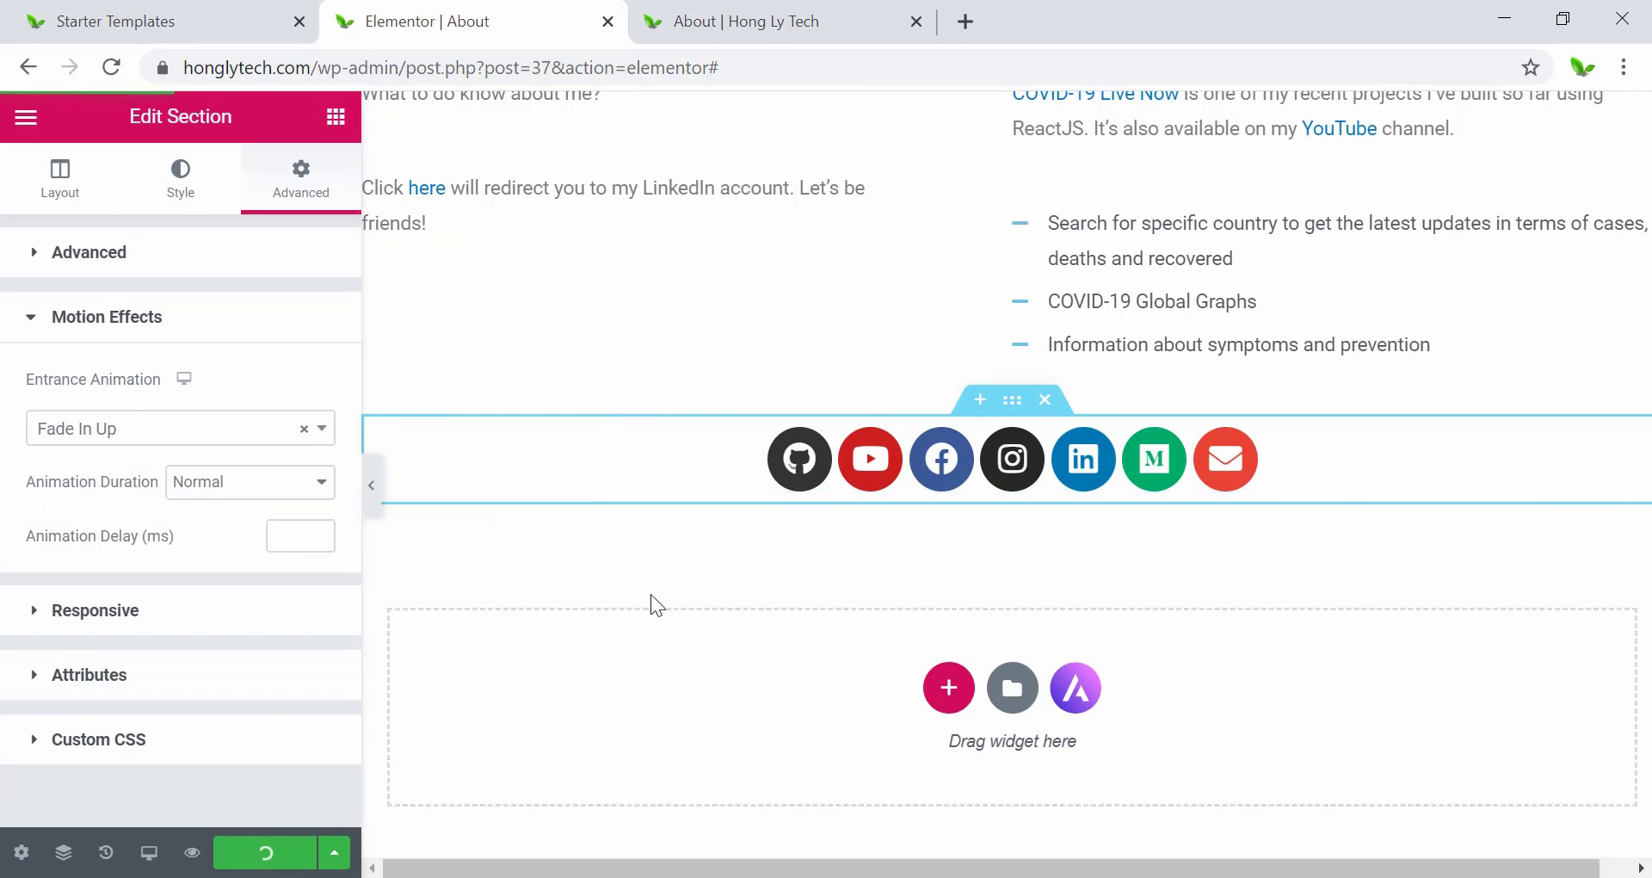
left_click(651, 16)
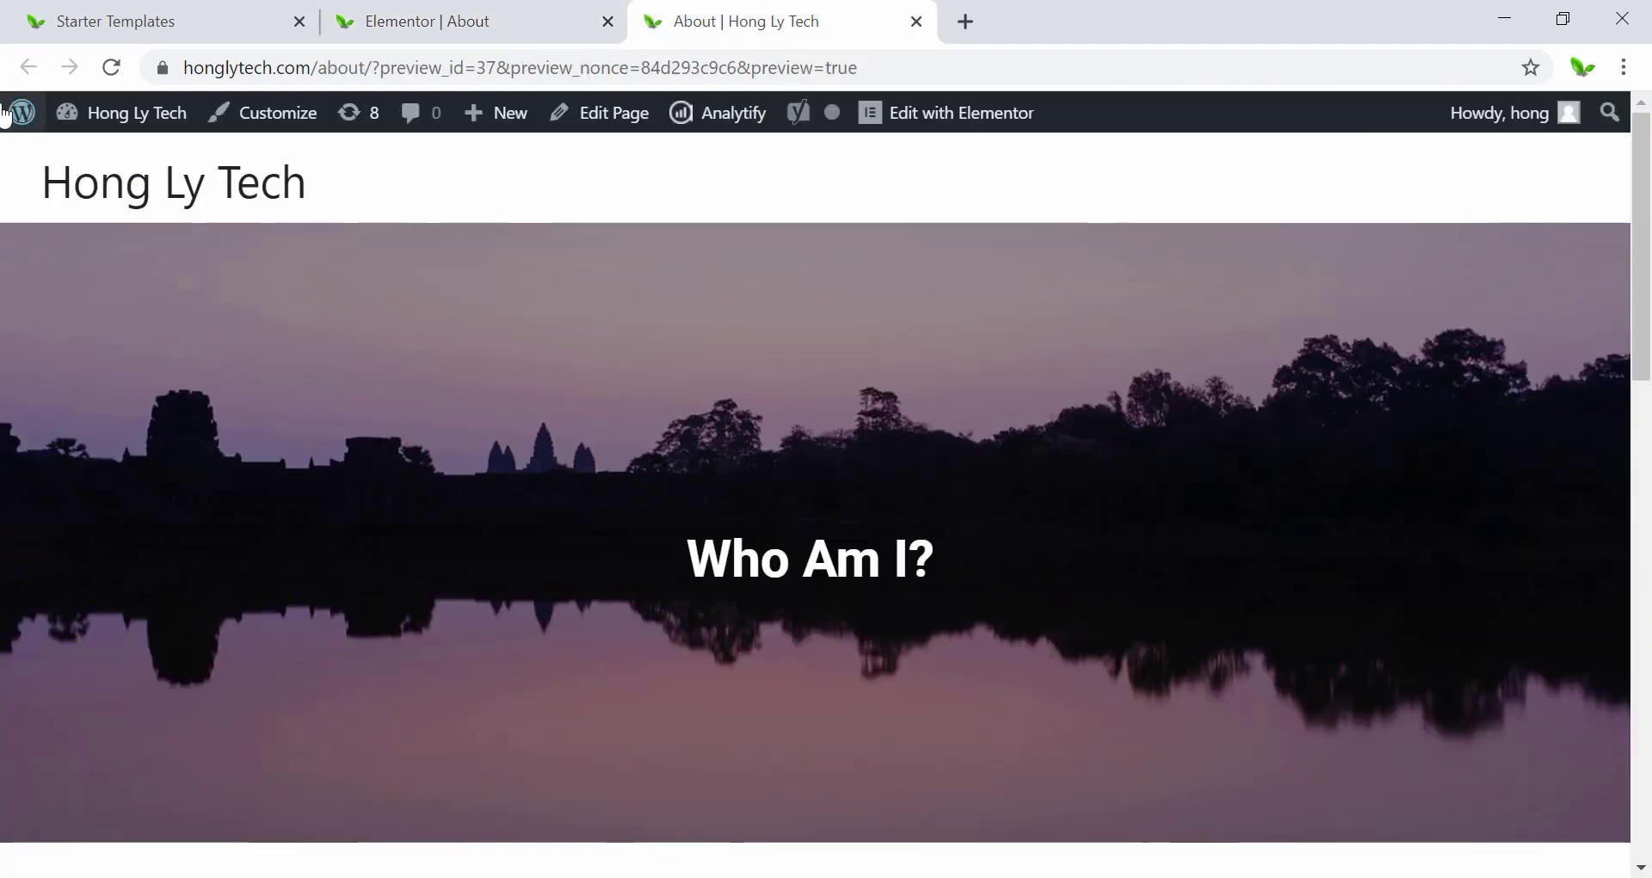
left_click(109, 72)
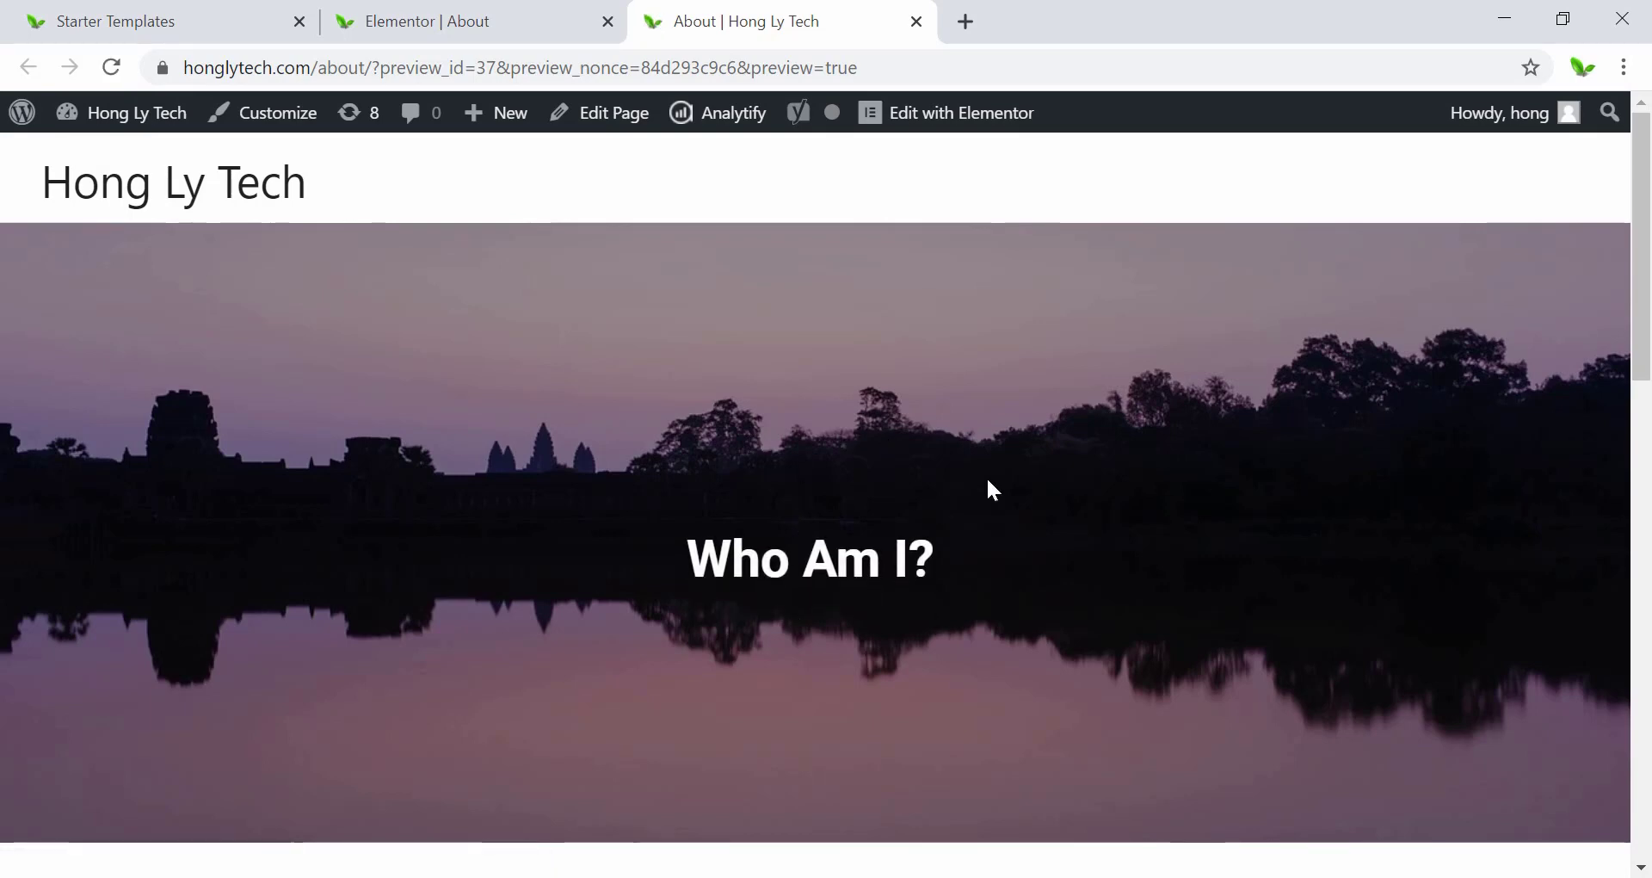
scroll(1002, 430, "down", 5)
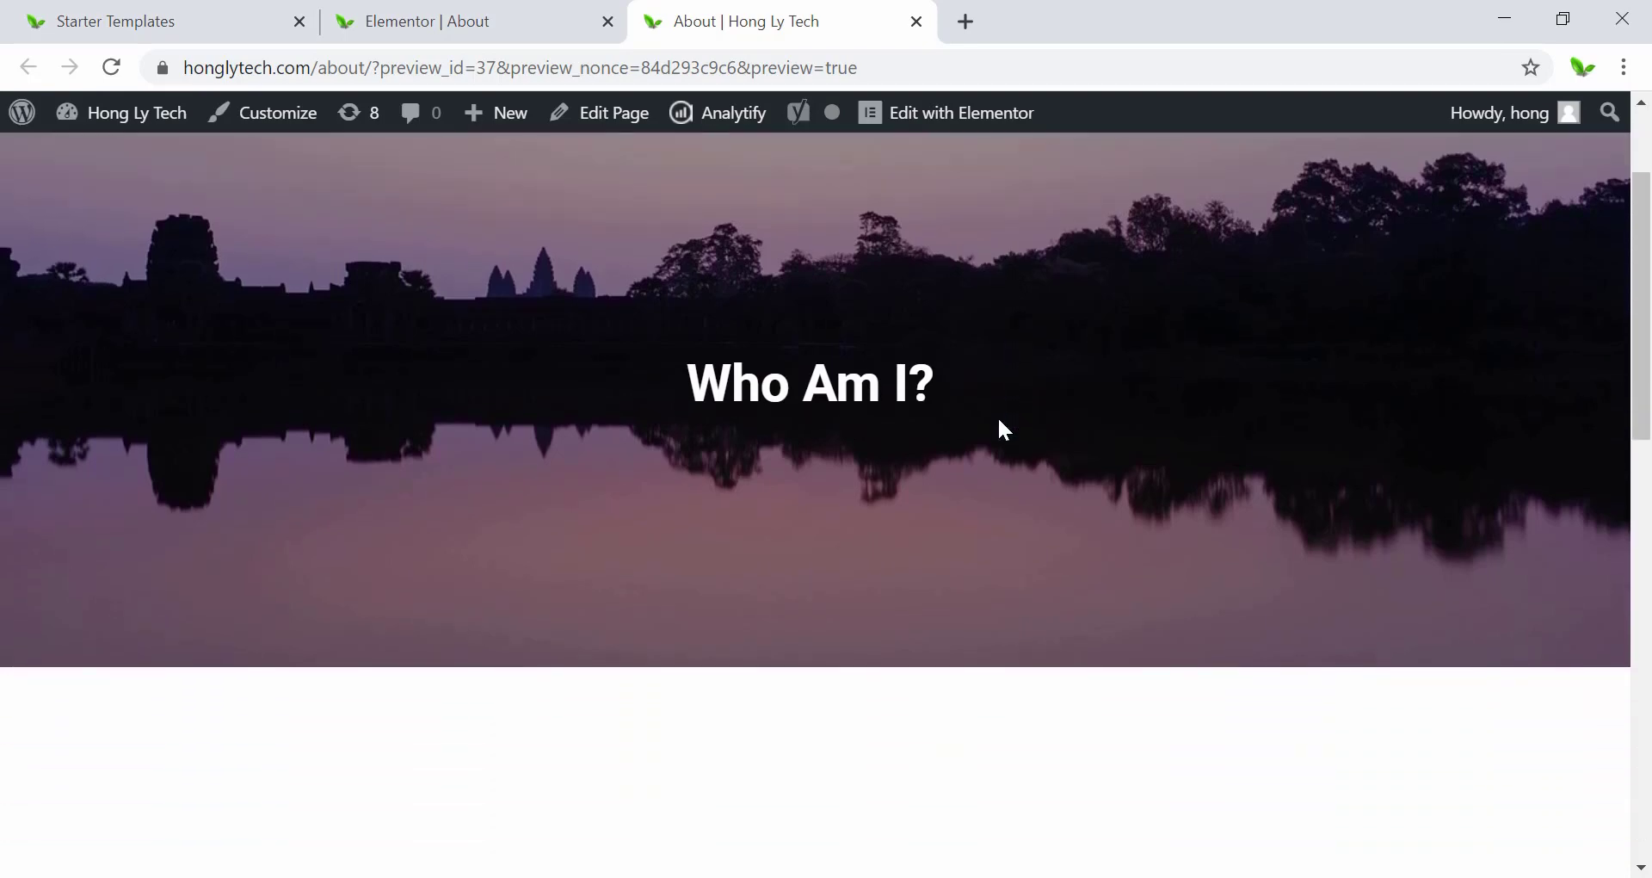
scroll(998, 418, "down", 1)
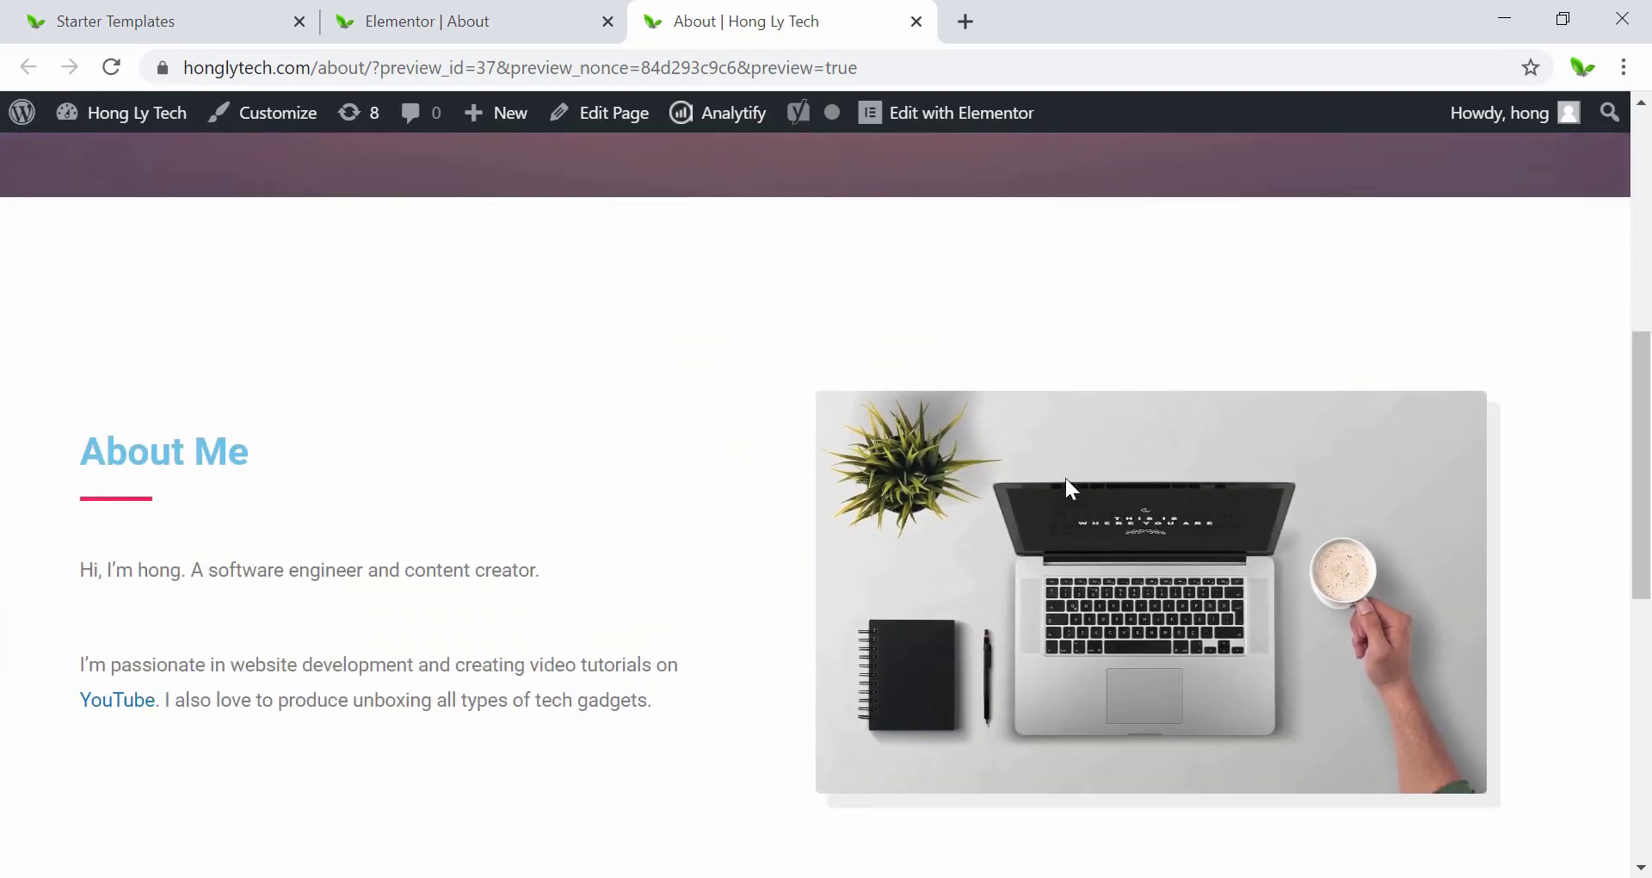
scroll(792, 508, "down", 7)
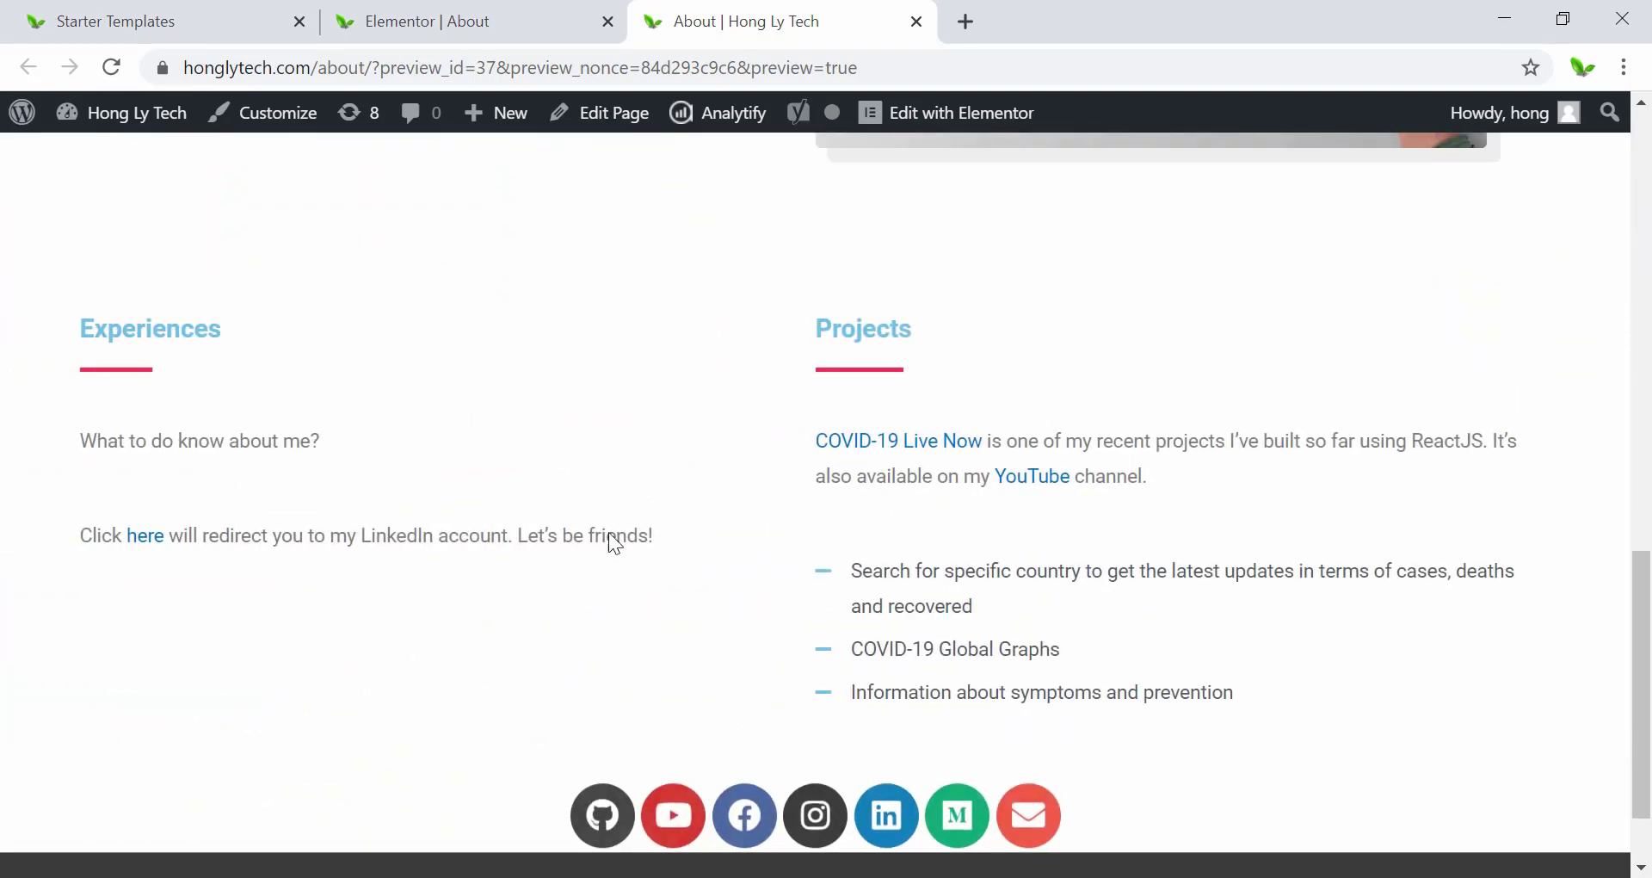
scroll(811, 461, "down", 1)
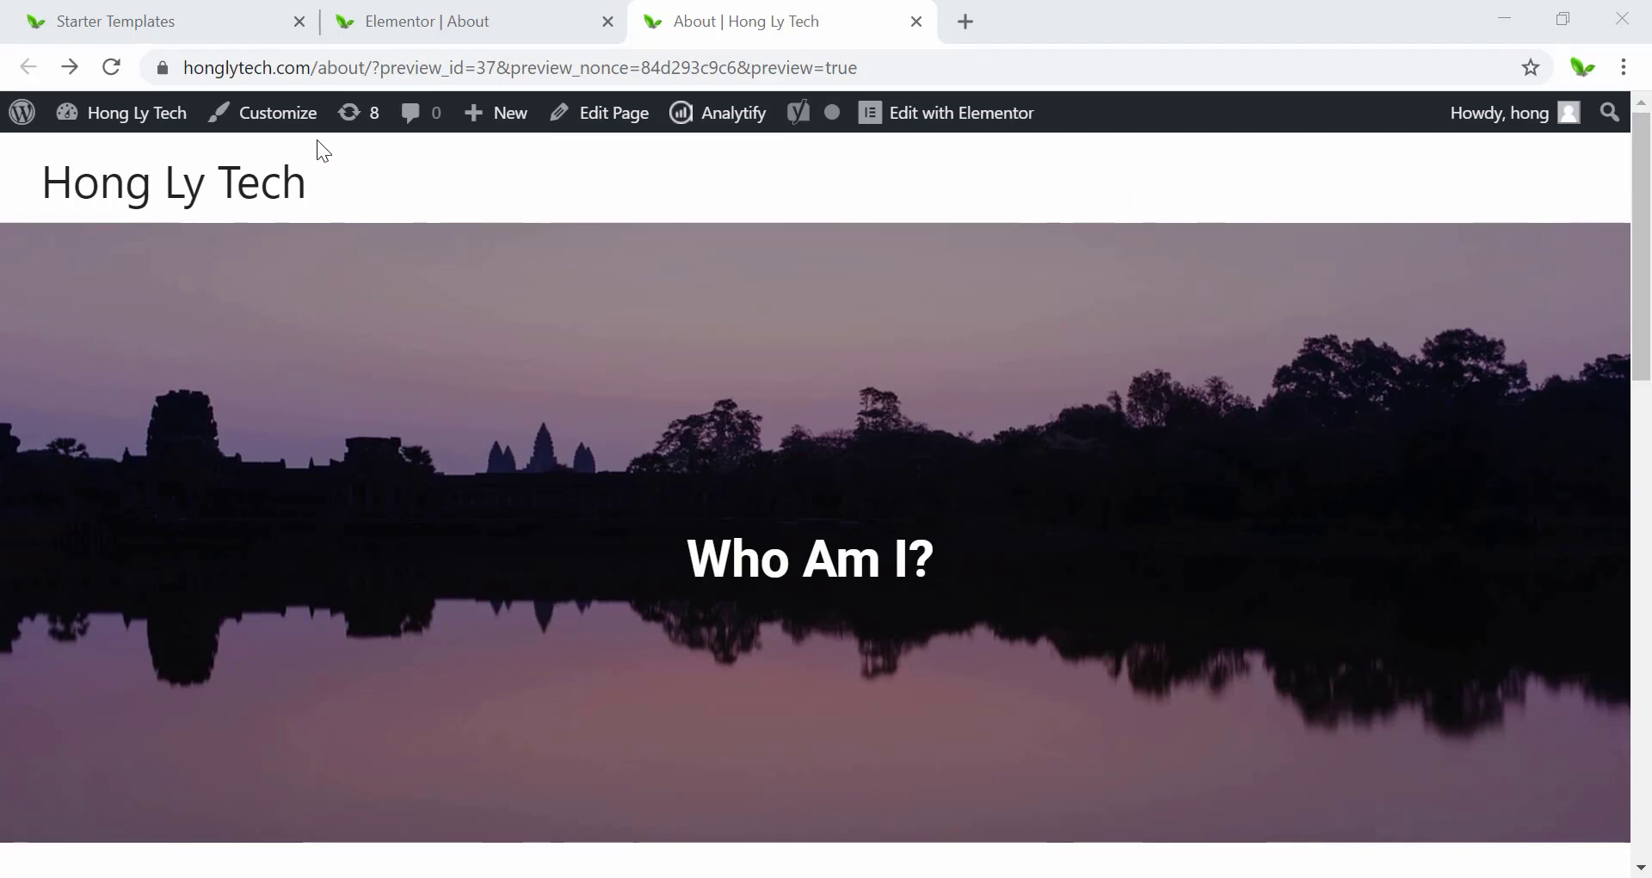
In the Customizer, add the About page to the primary menu.
left_click(276, 121)
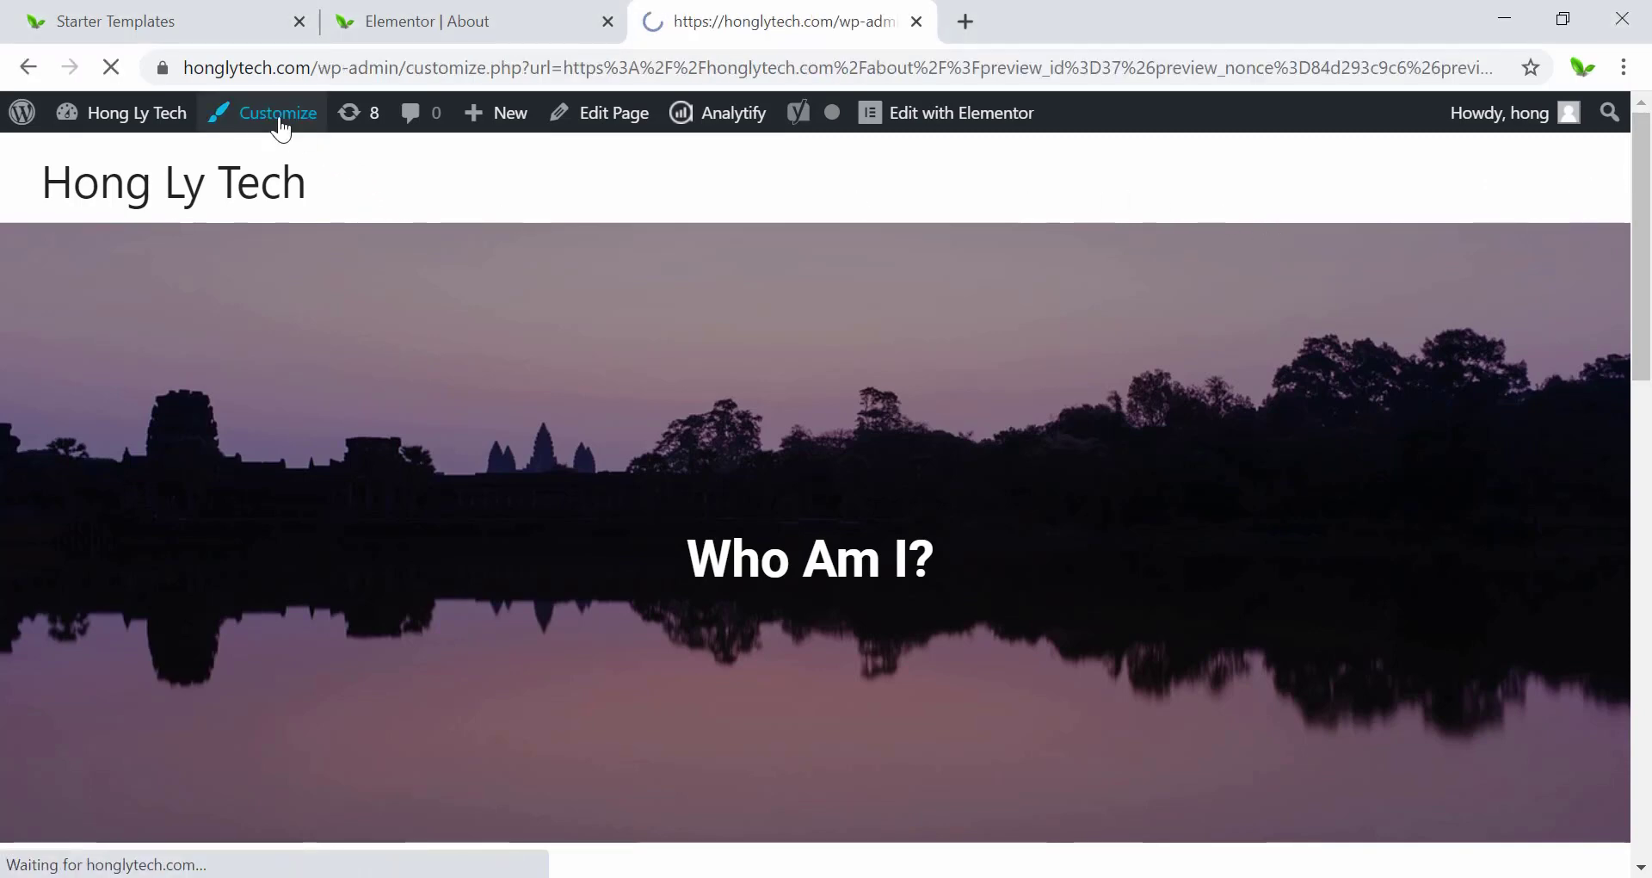
scroll(136, 533, "down", 3)
scroll(136, 533, "down", 2)
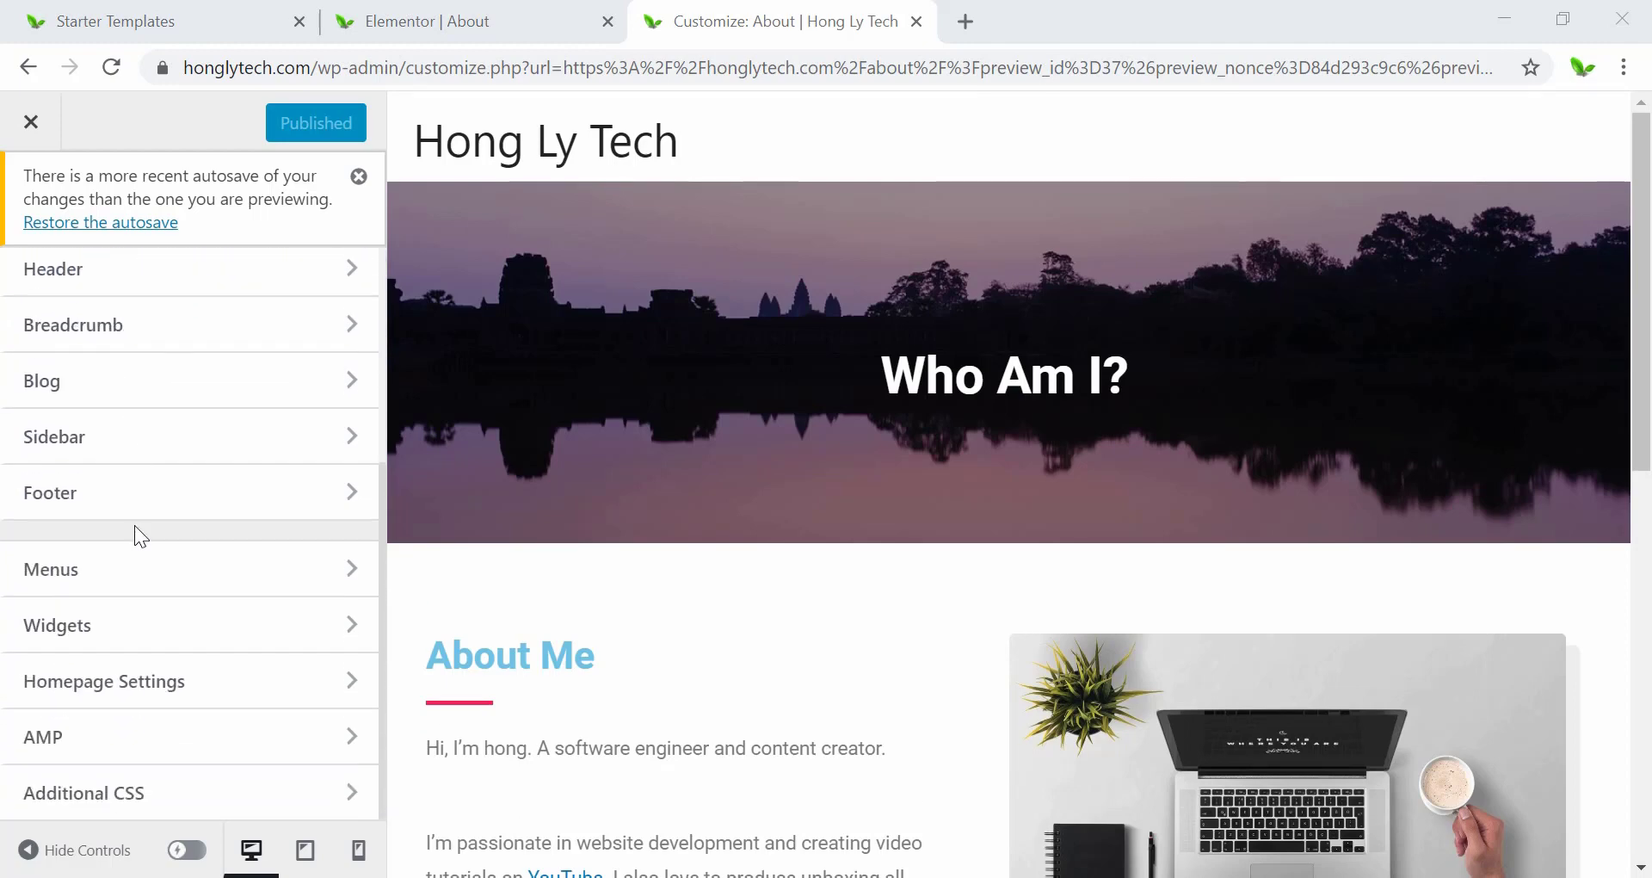
left_click(131, 578)
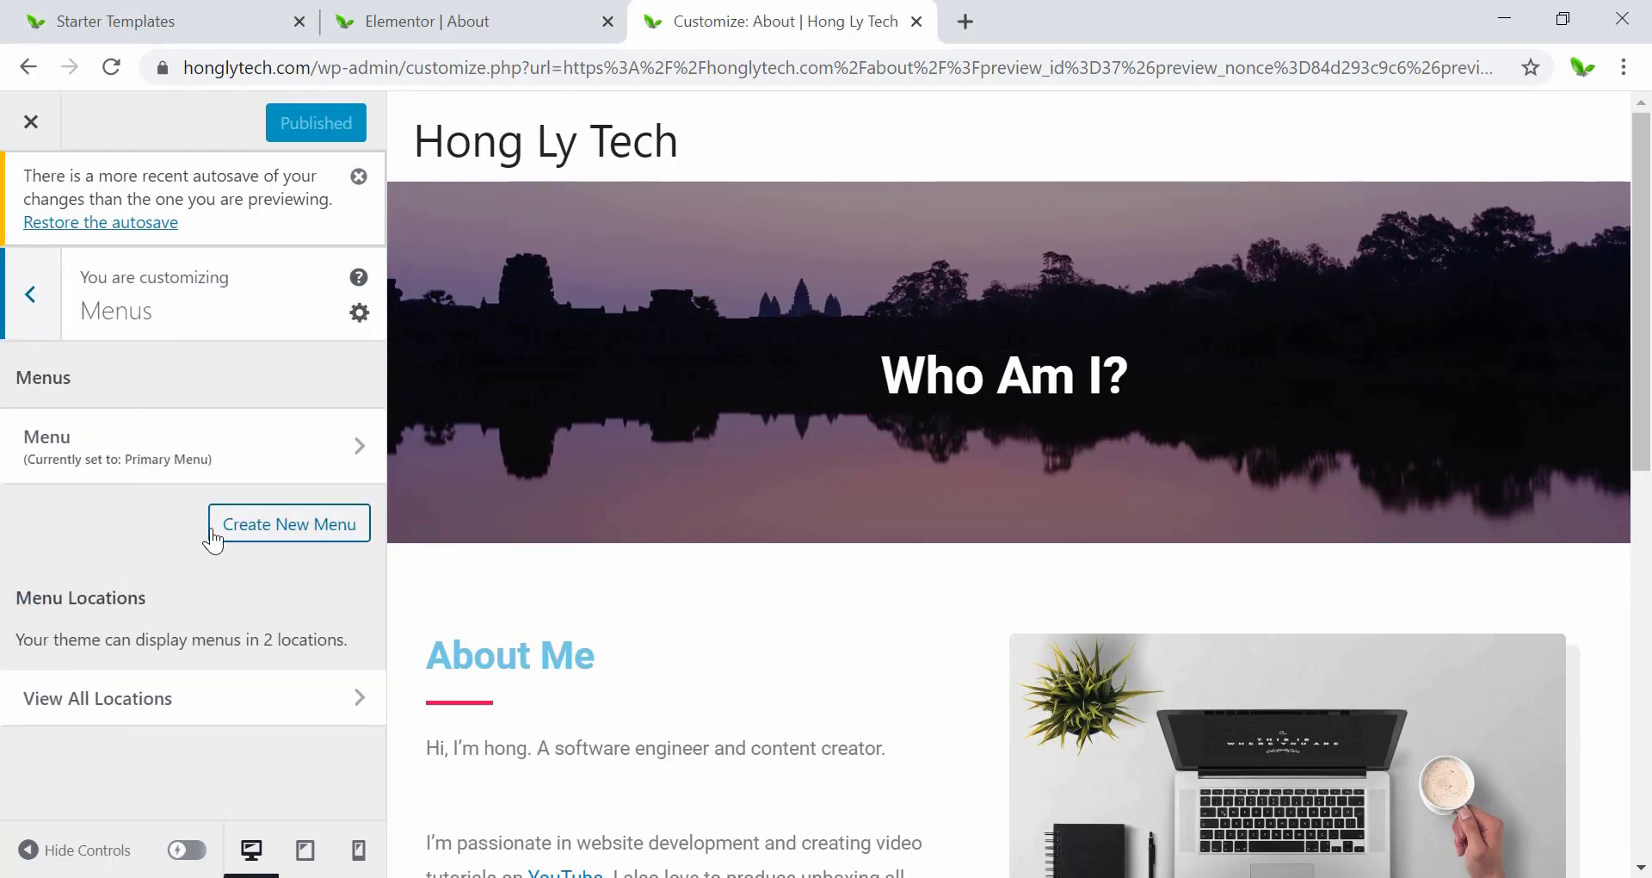
left_click(72, 439)
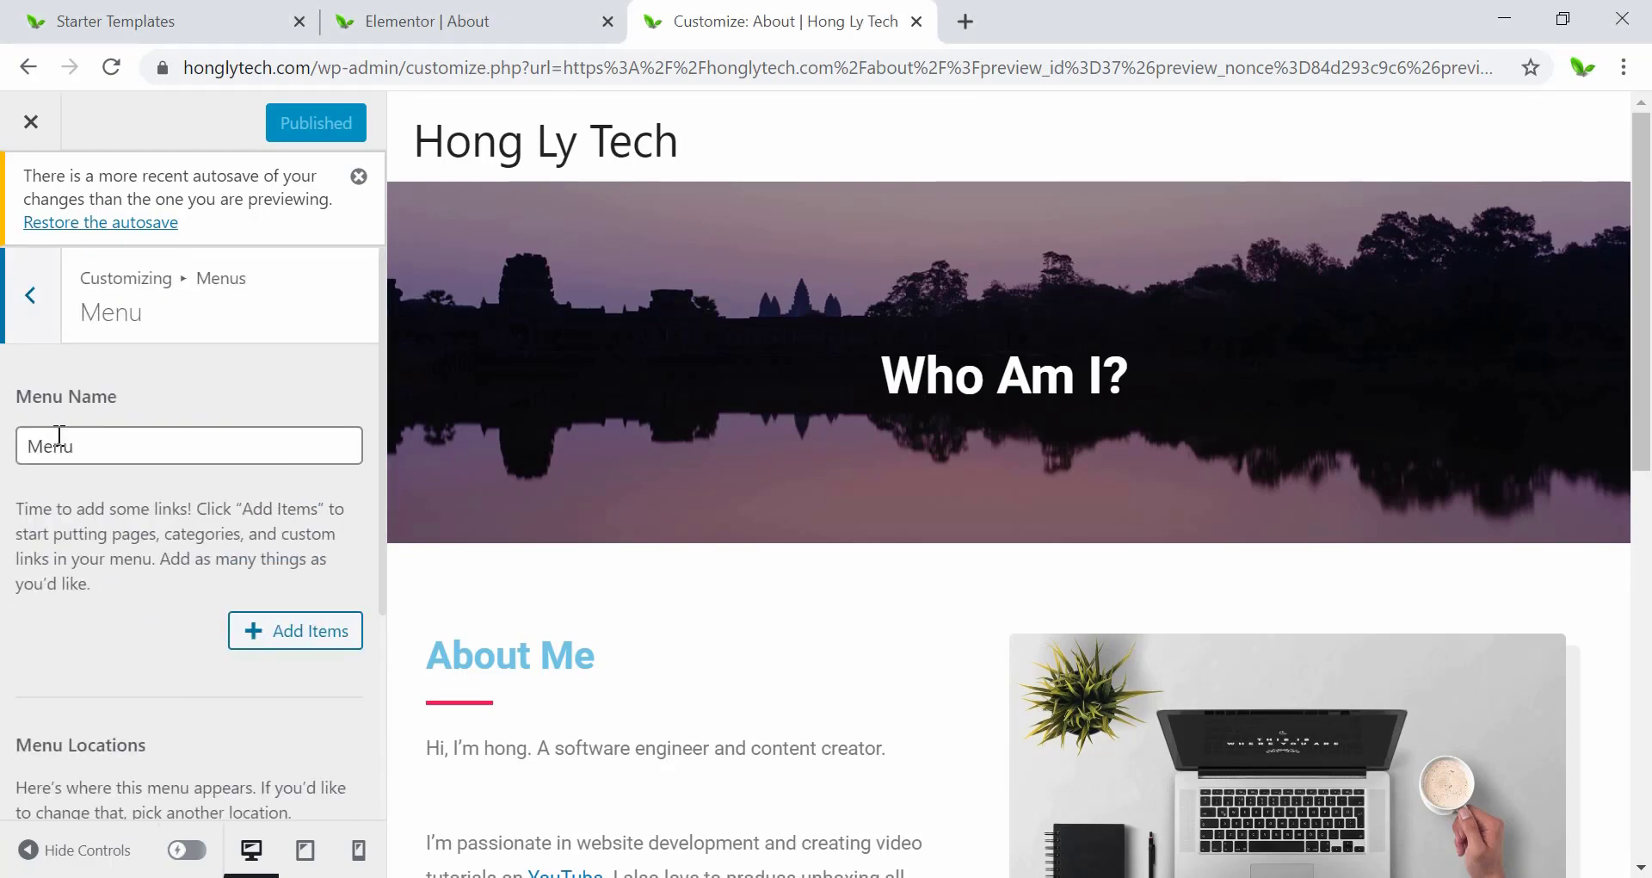
scroll(215, 494, "down", 2)
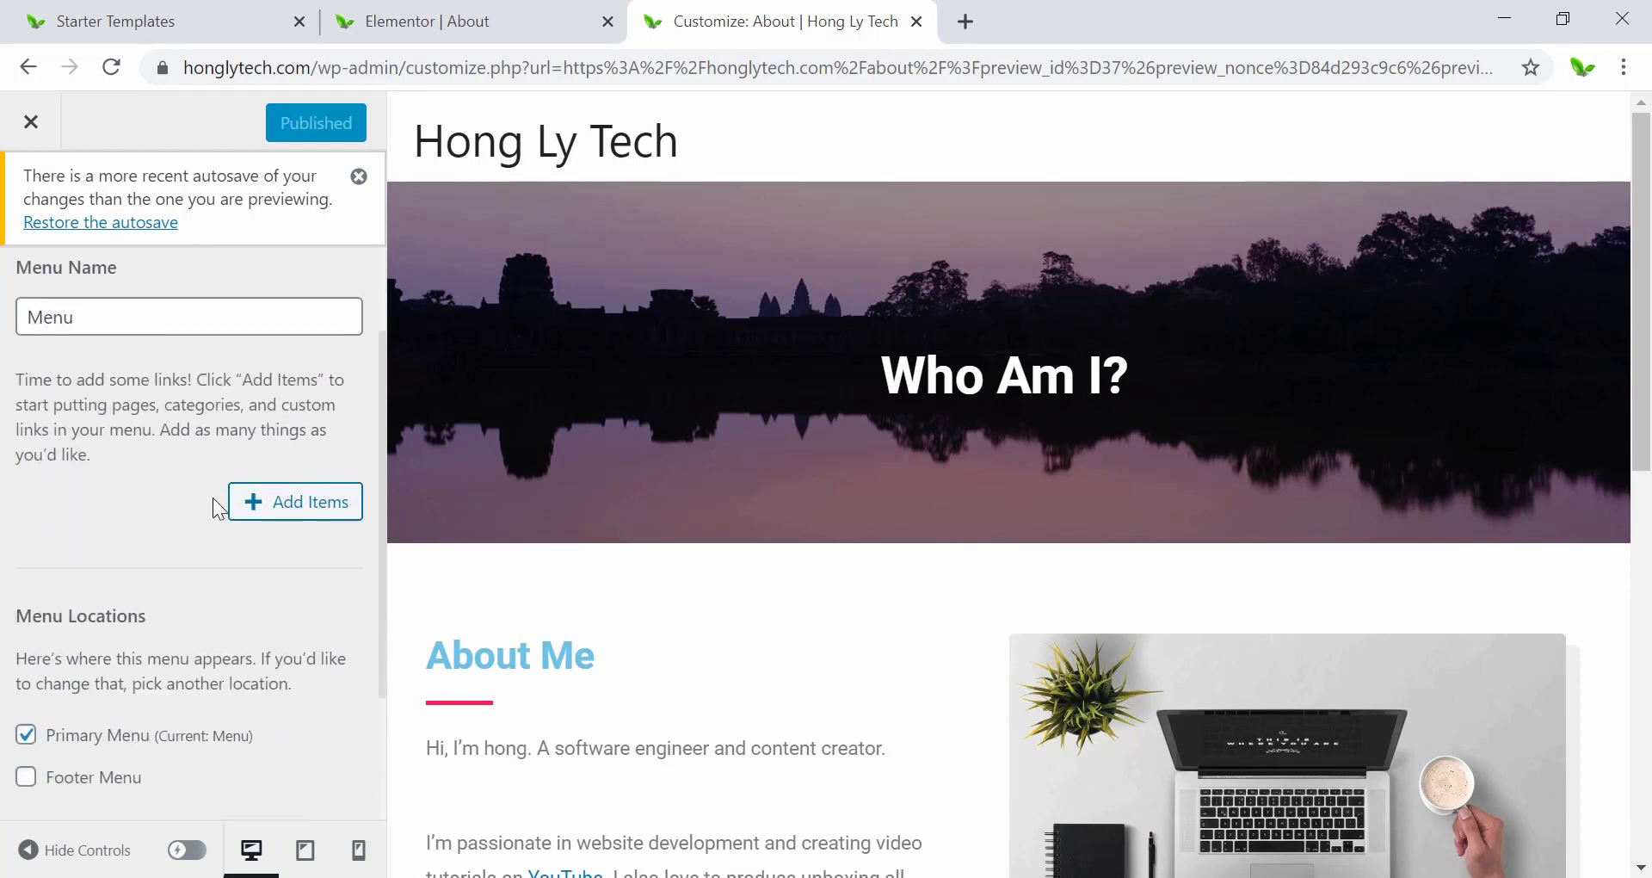
left_click(303, 507)
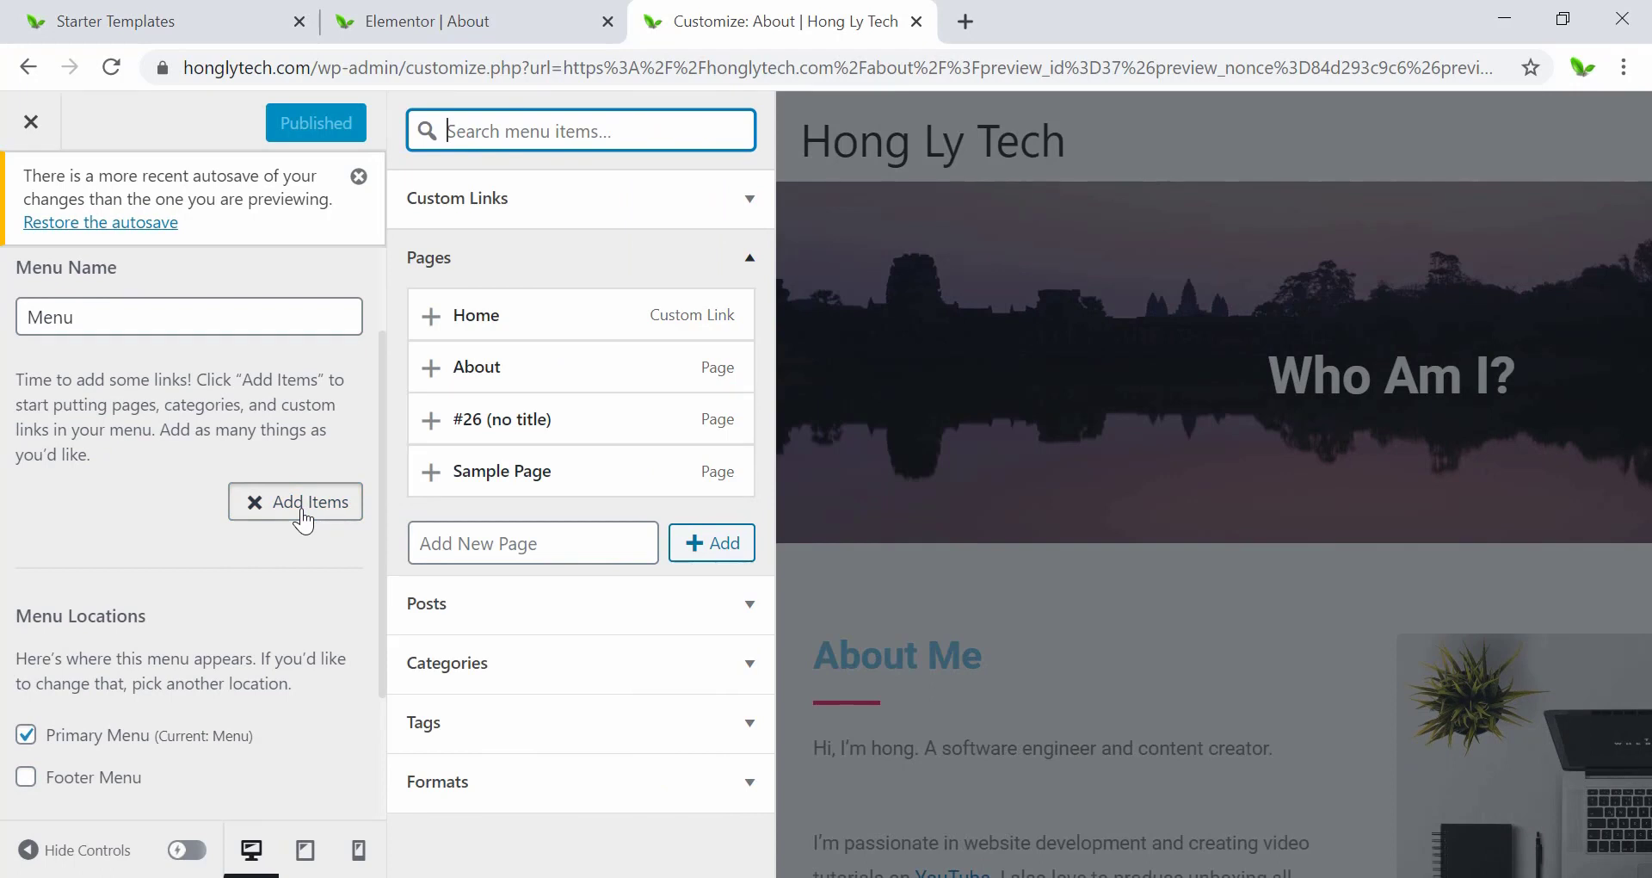
left_click(465, 389)
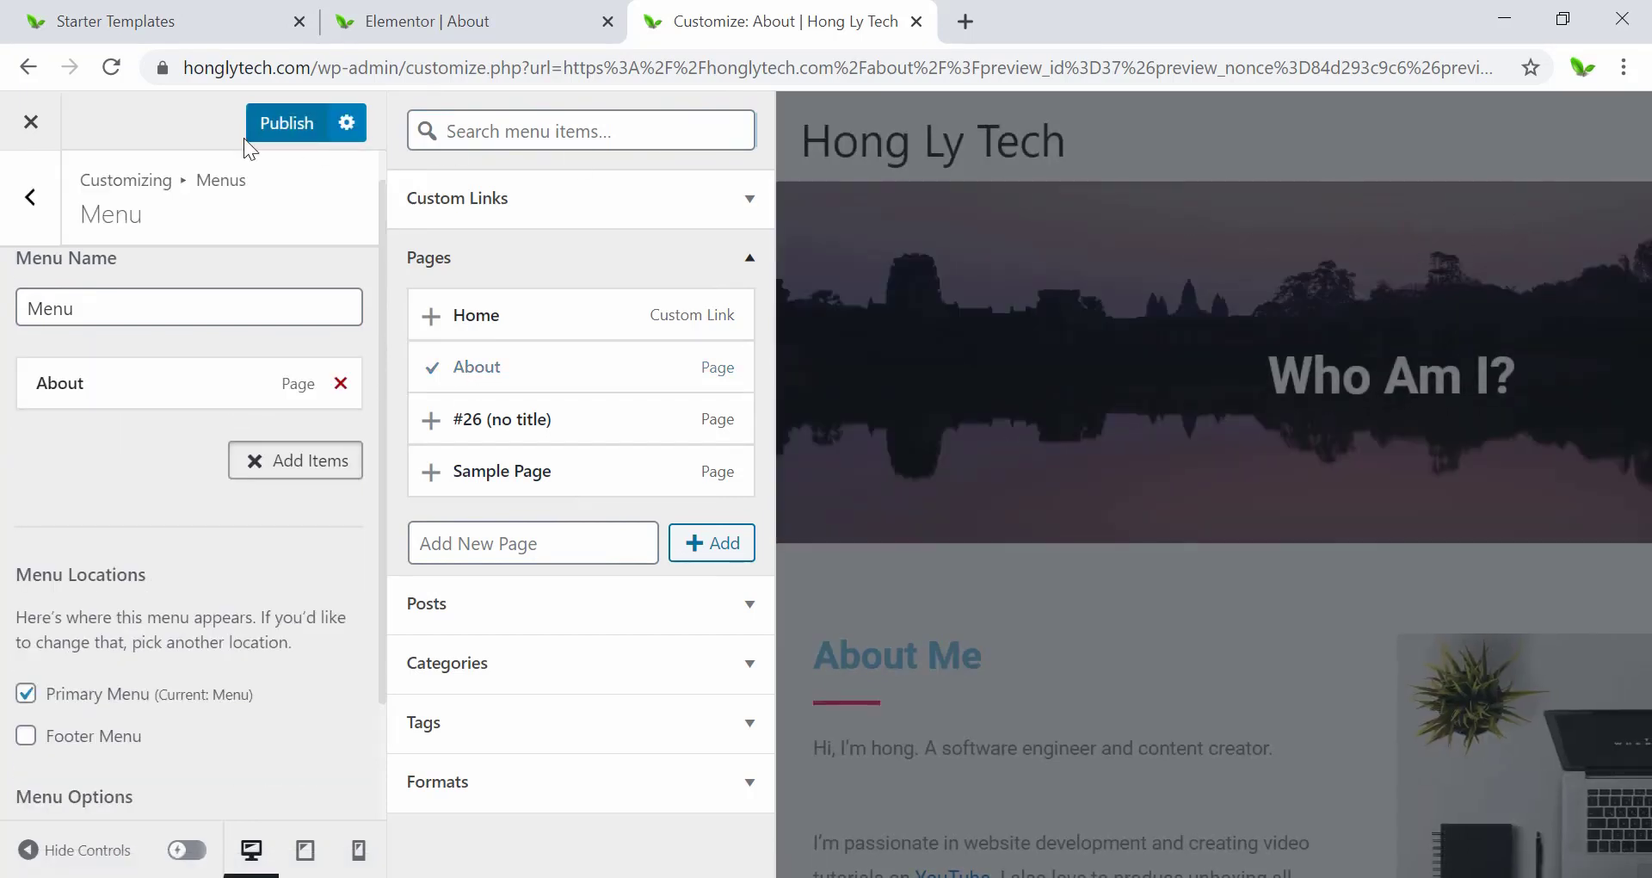
Publish the menu, test the new About header link, and close the Customizer.
left_click(272, 131)
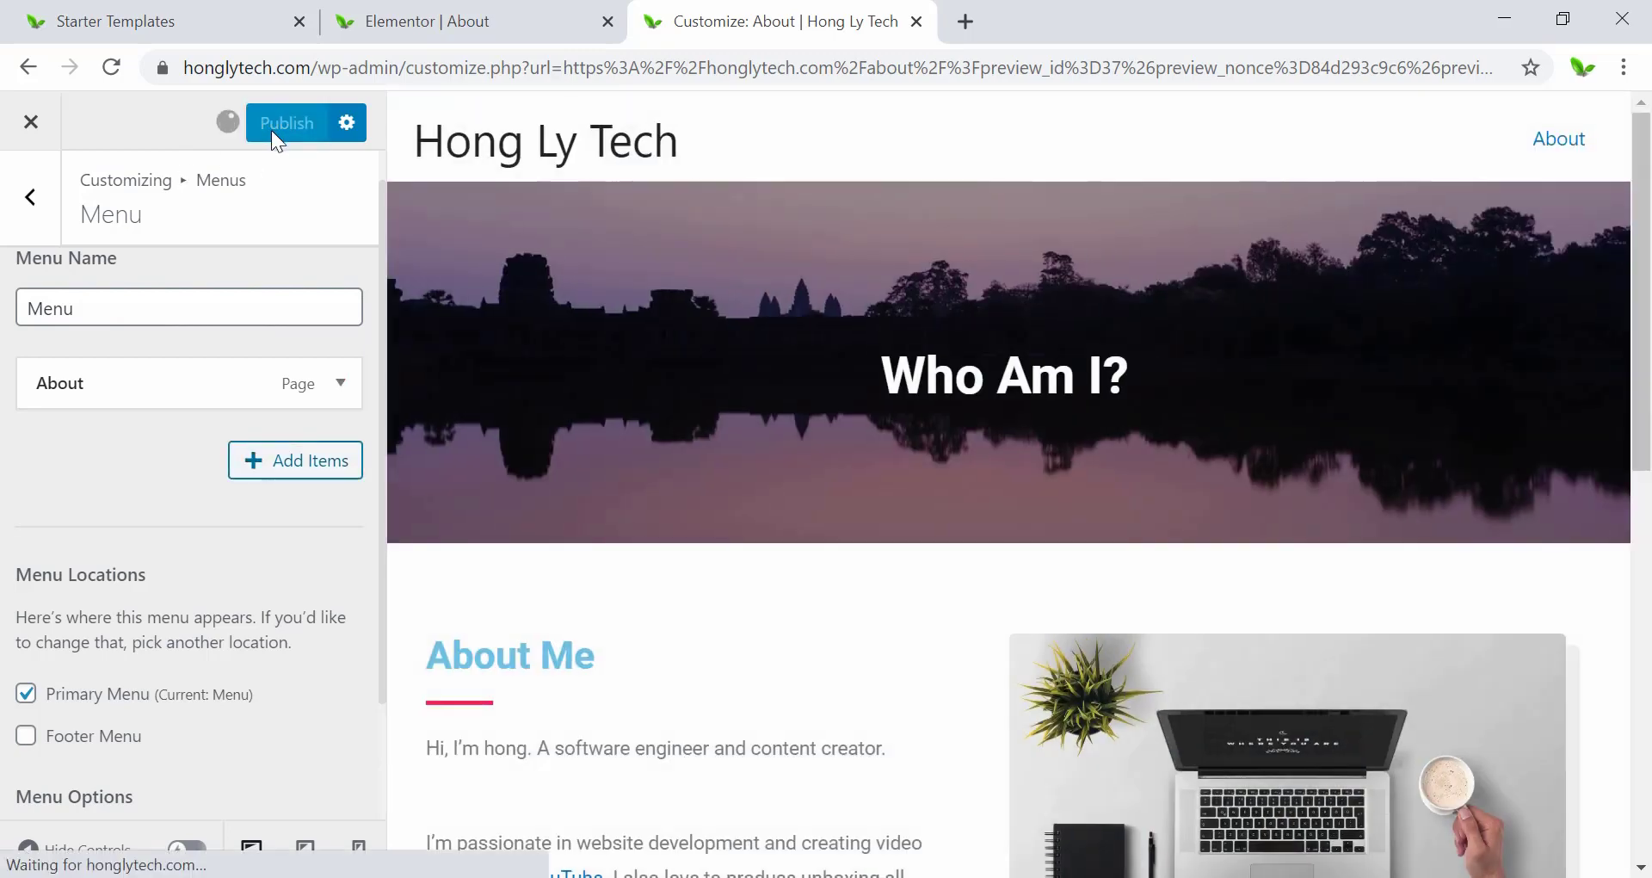
left_click(1564, 147)
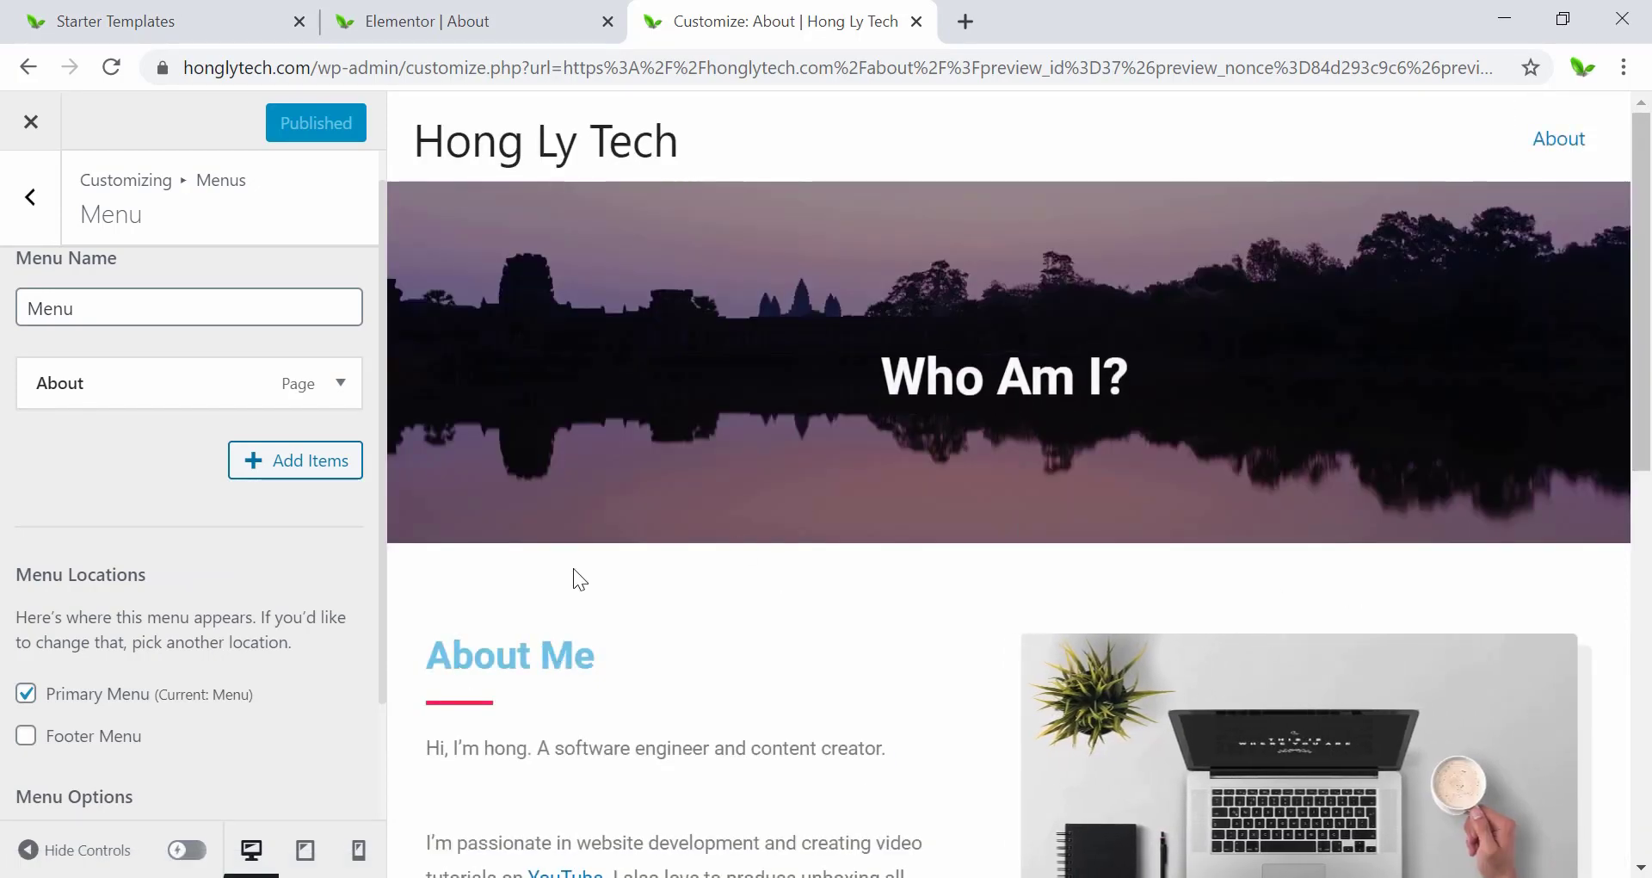
left_click(26, 142)
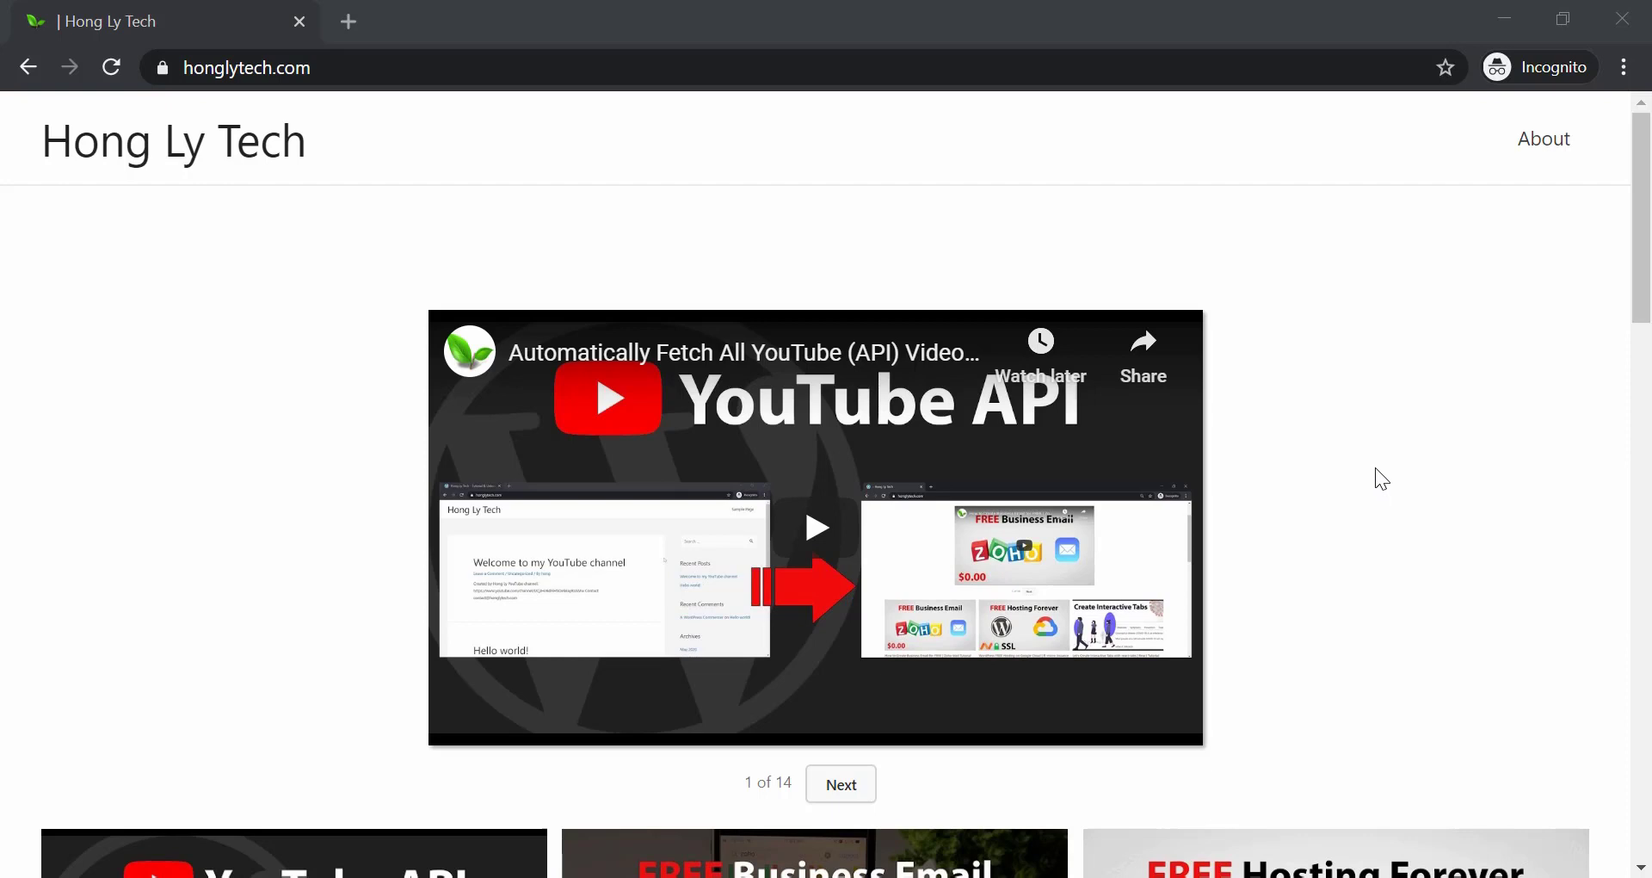
Emulate a phone-width viewport in DevTools and open the hamburger menu.
right_click(1134, 205)
left_click(1257, 550)
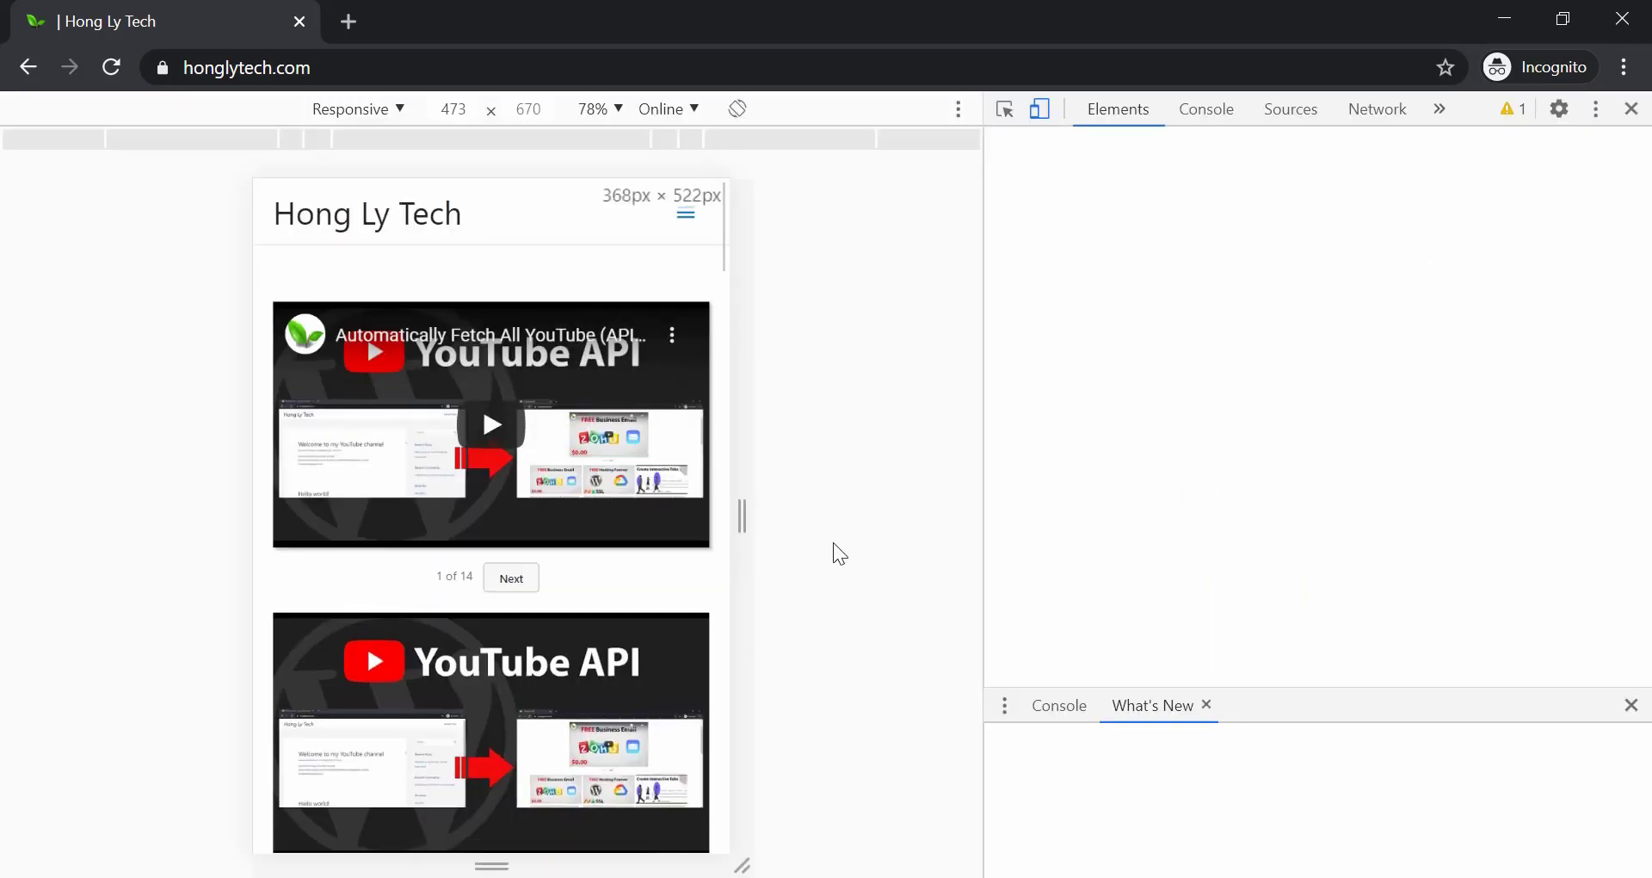
left_click_drag(751, 517, 719, 517)
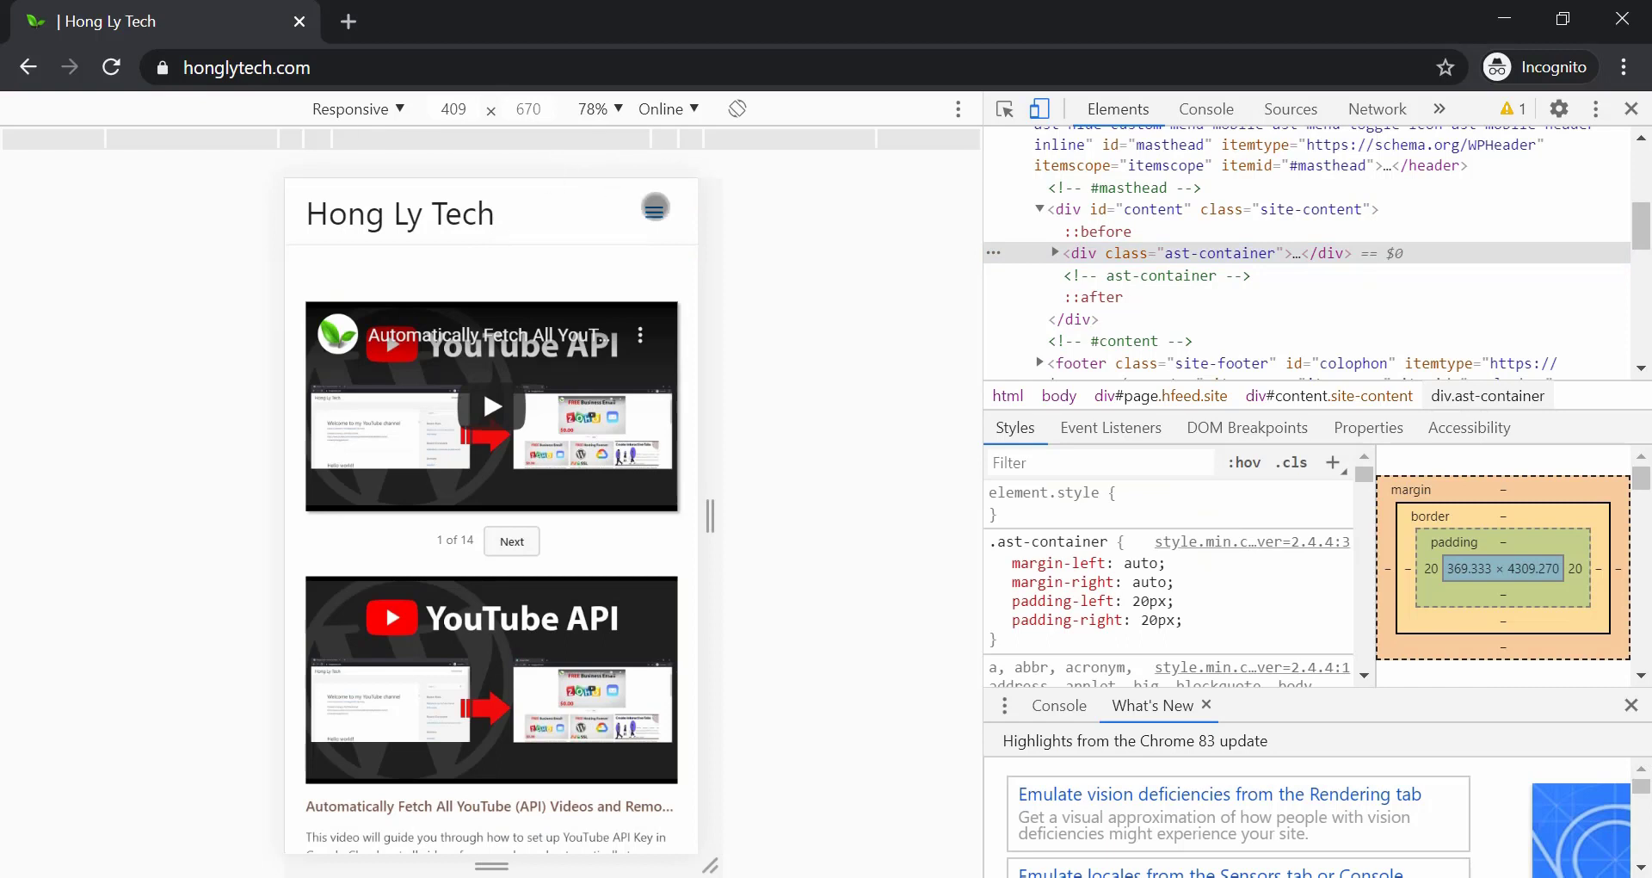
left_click(654, 211)
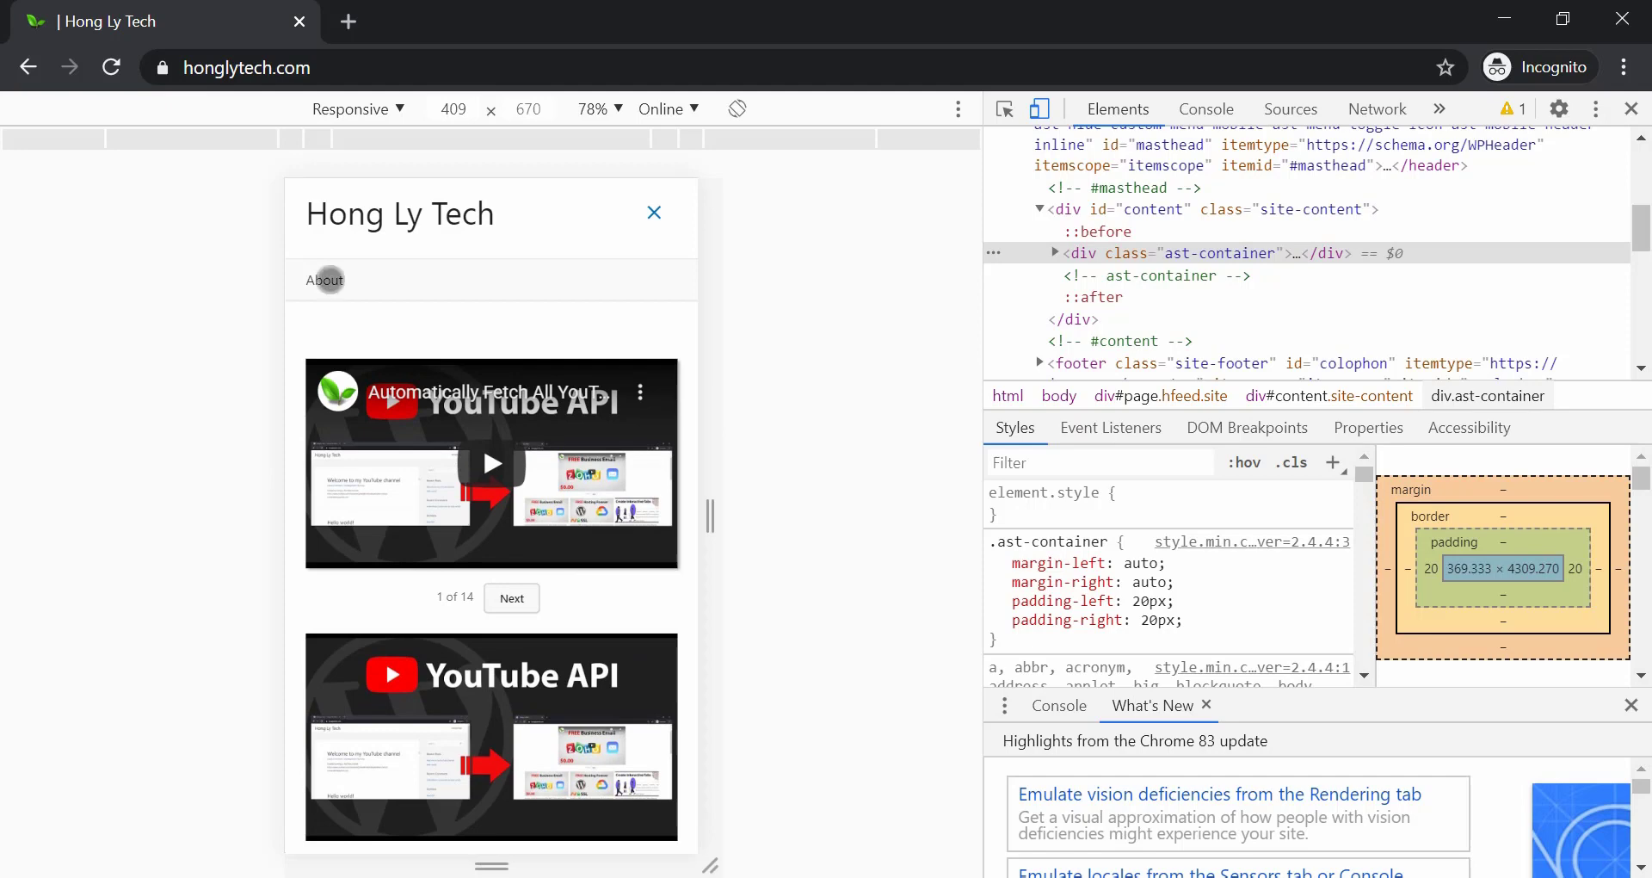
Widen the viewport to 809 then 924 px, follow the About link, and close DevTools.
left_click_drag(712, 516, 917, 507)
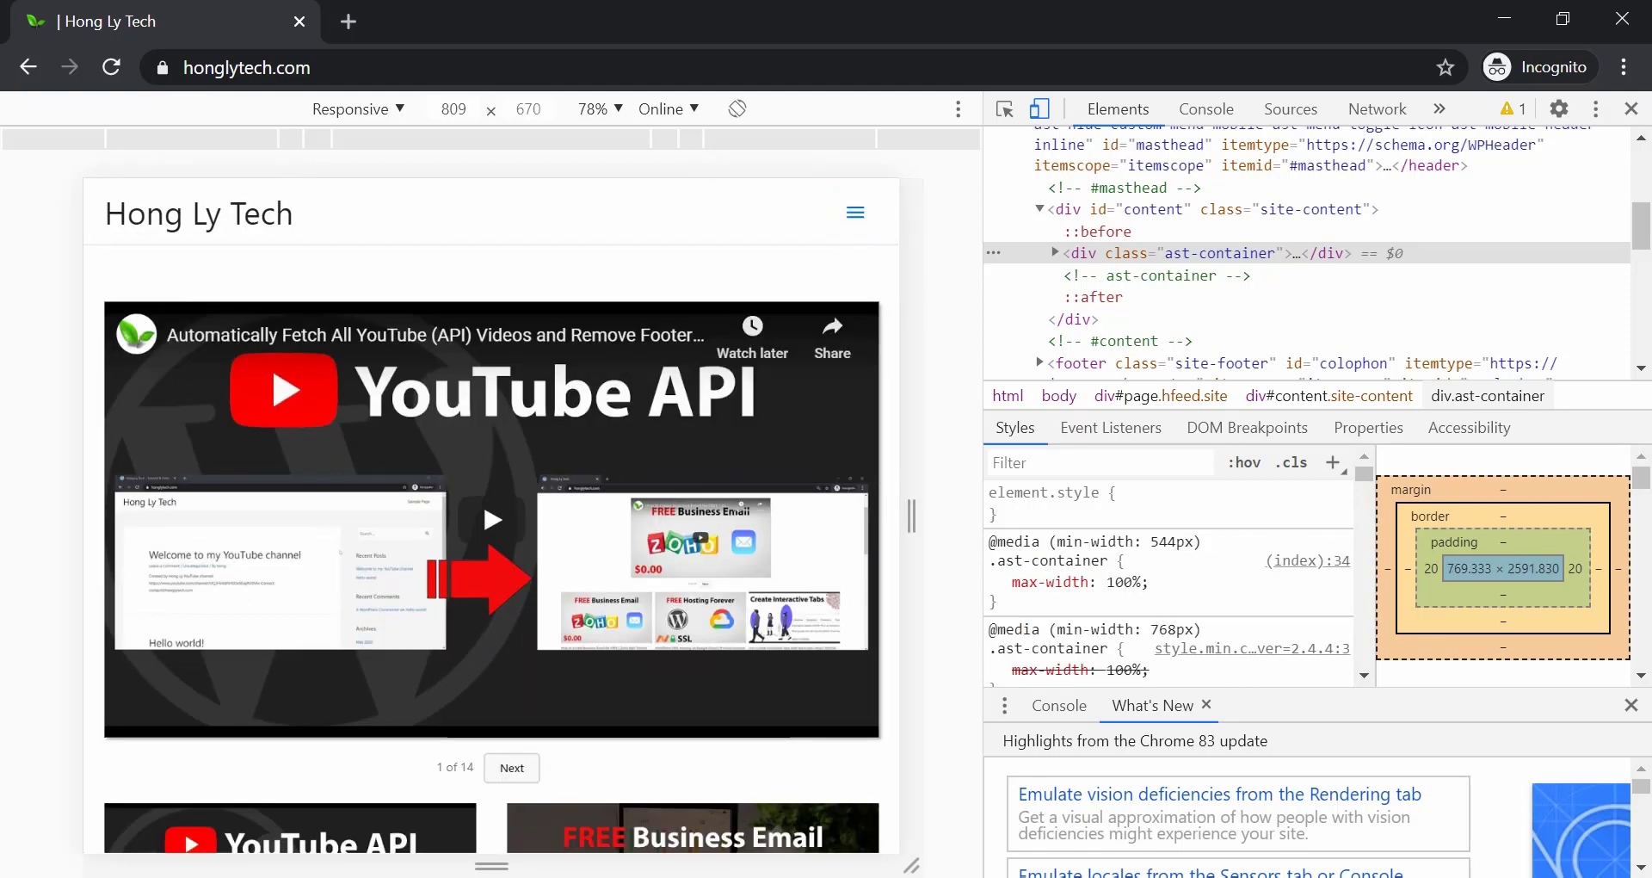
left_click_drag(911, 514, 989, 507)
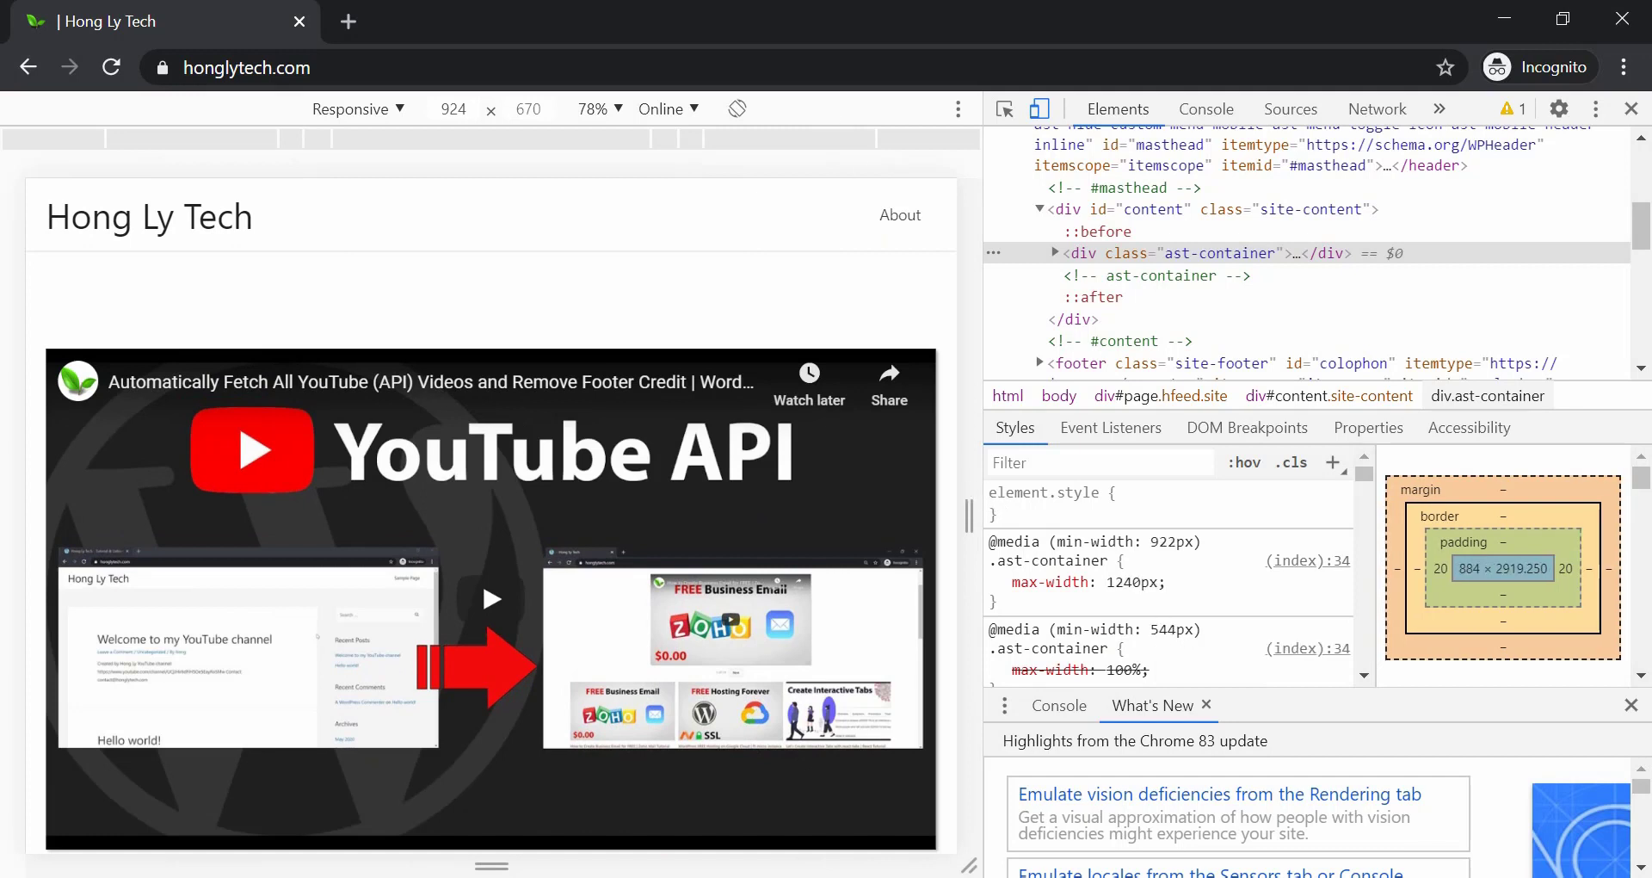
left_click(900, 215)
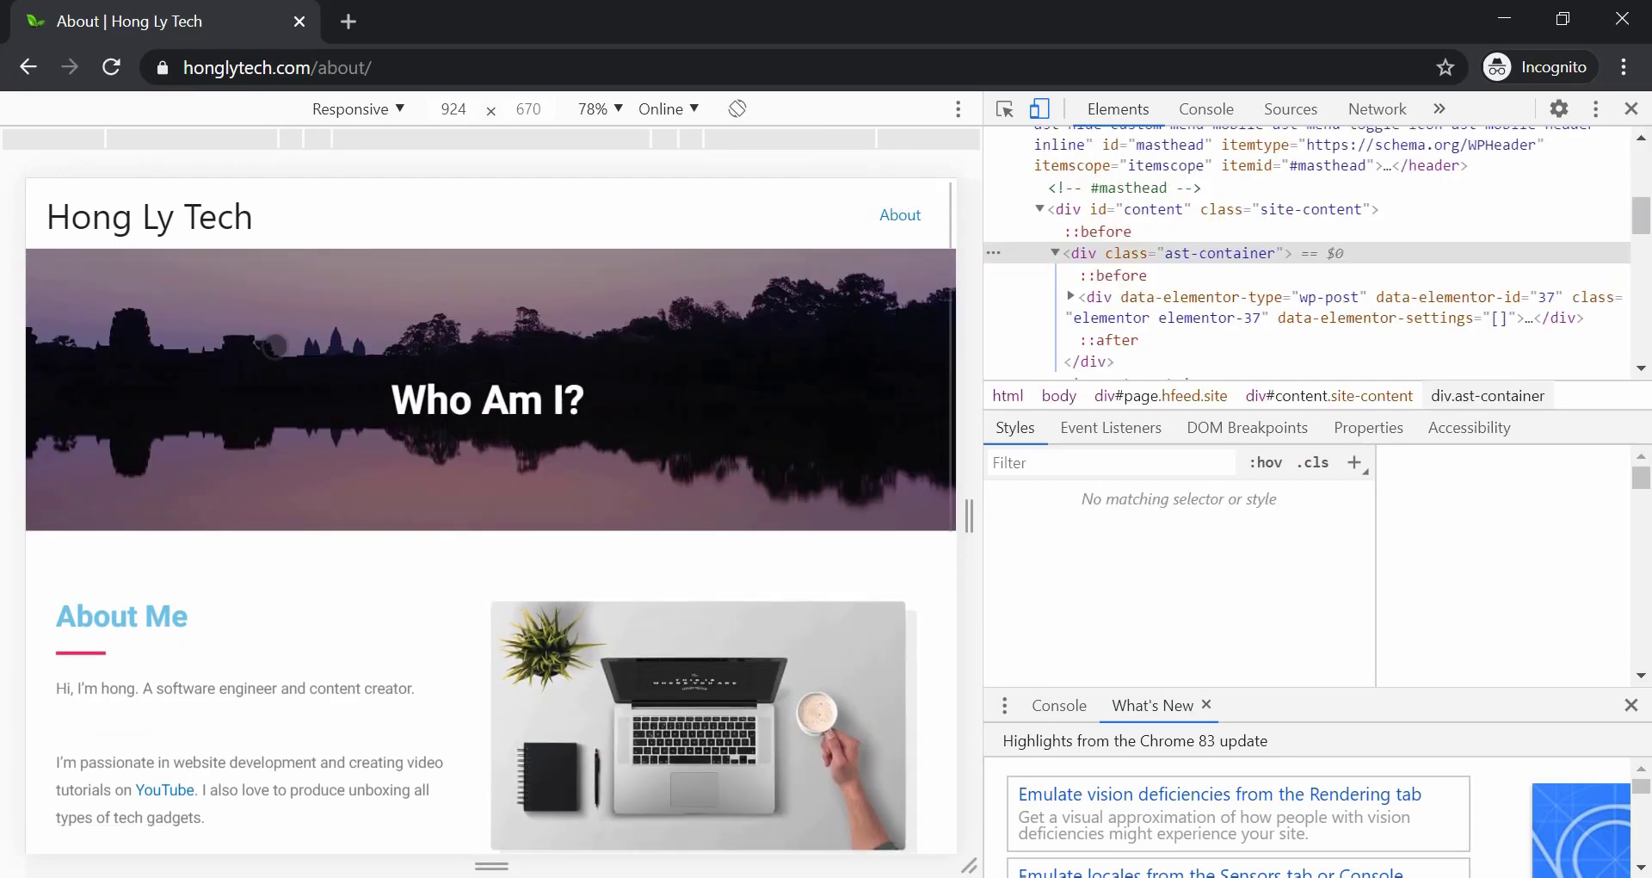
scroll(529, 392, "down", 7)
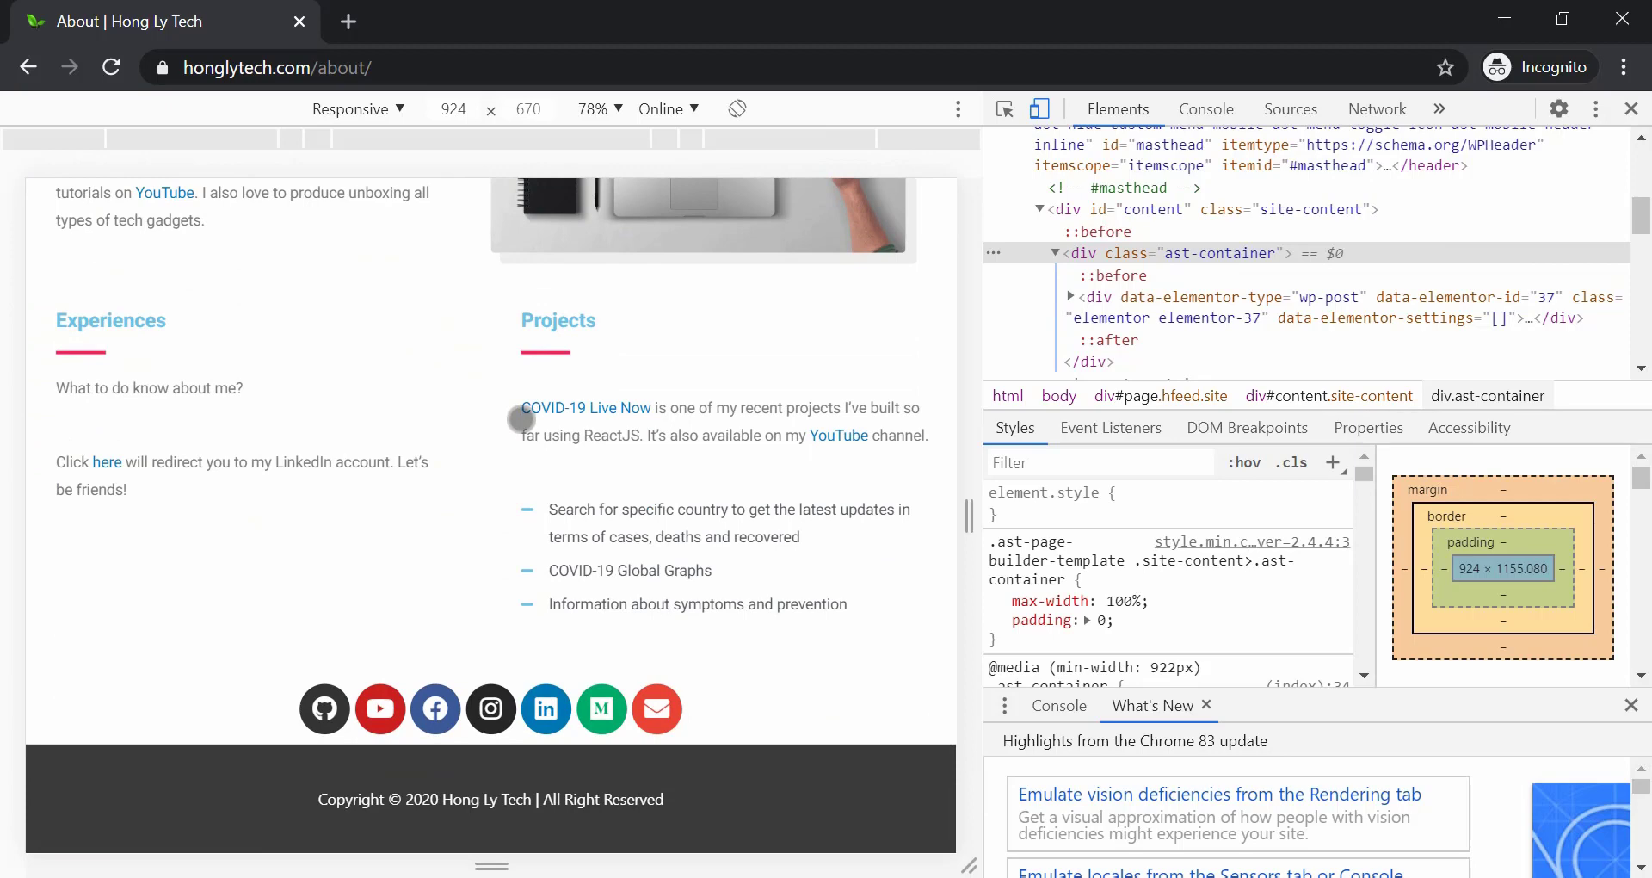
scroll(519, 419, "up", 10)
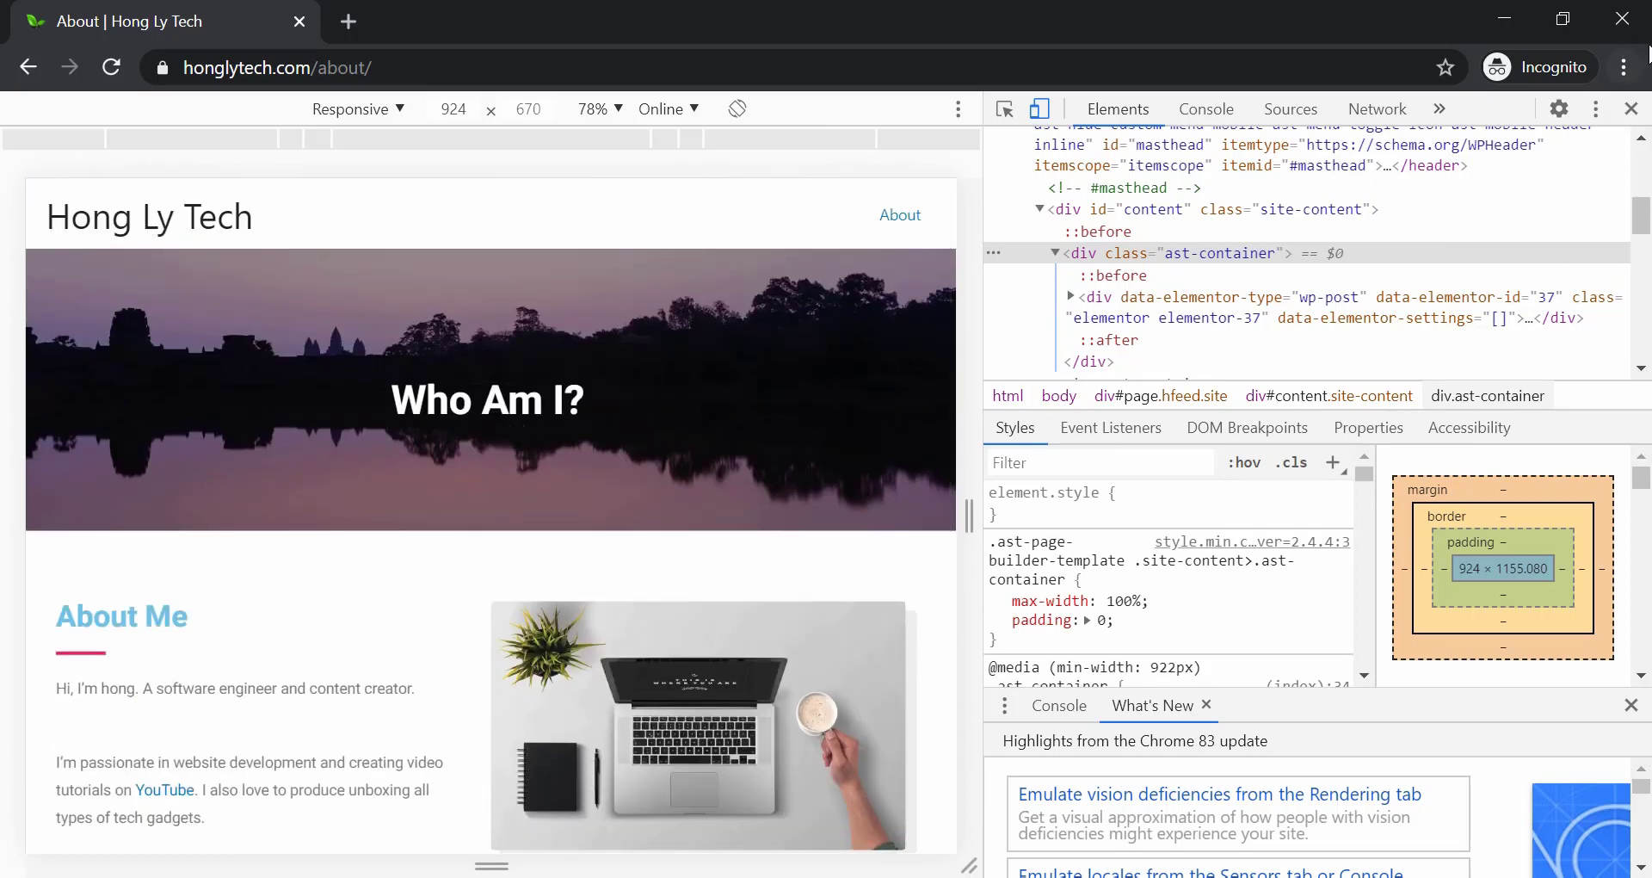
left_click(1631, 109)
Back in the Customizer, go to Header › Site Identity and open the Select Logo media library.
key("alt+Tab")
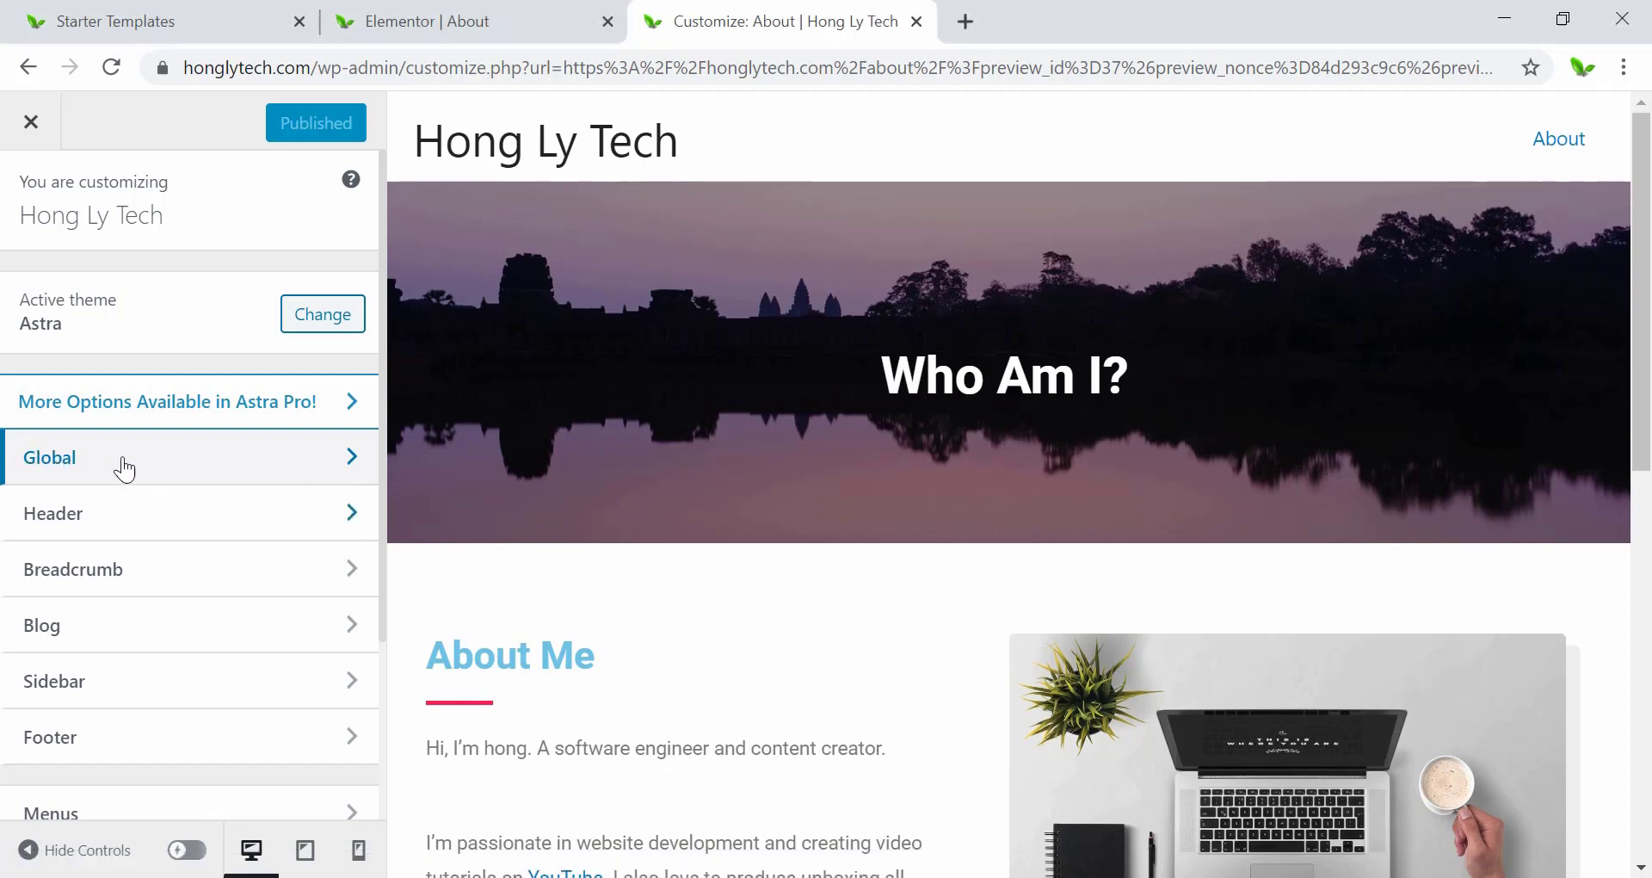
left_click(84, 524)
left_click(89, 322)
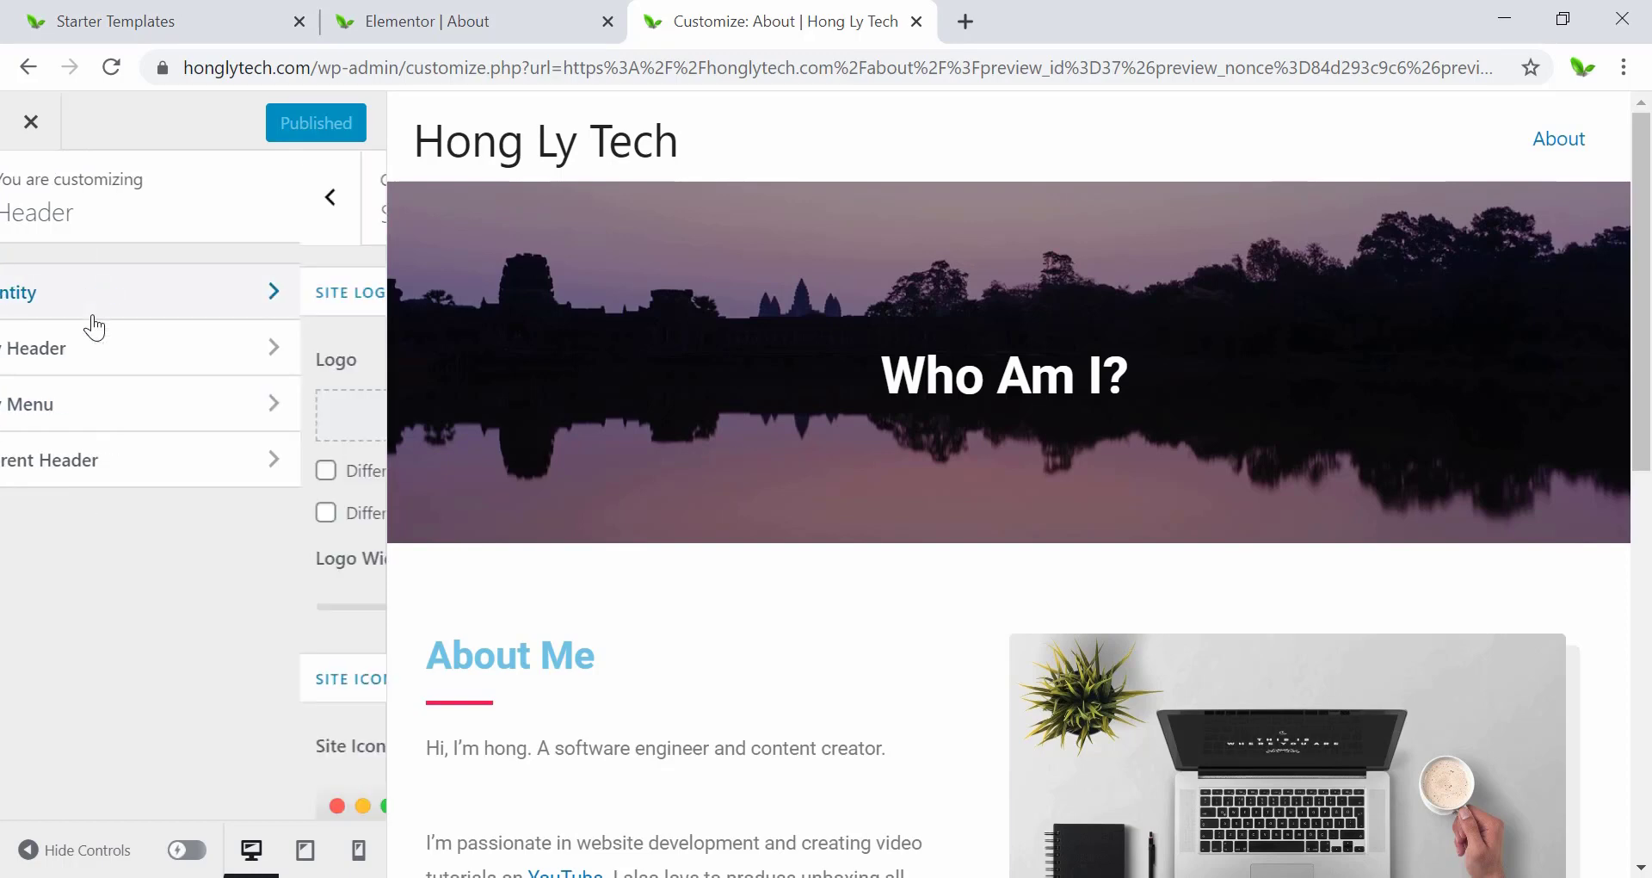
left_click(186, 419)
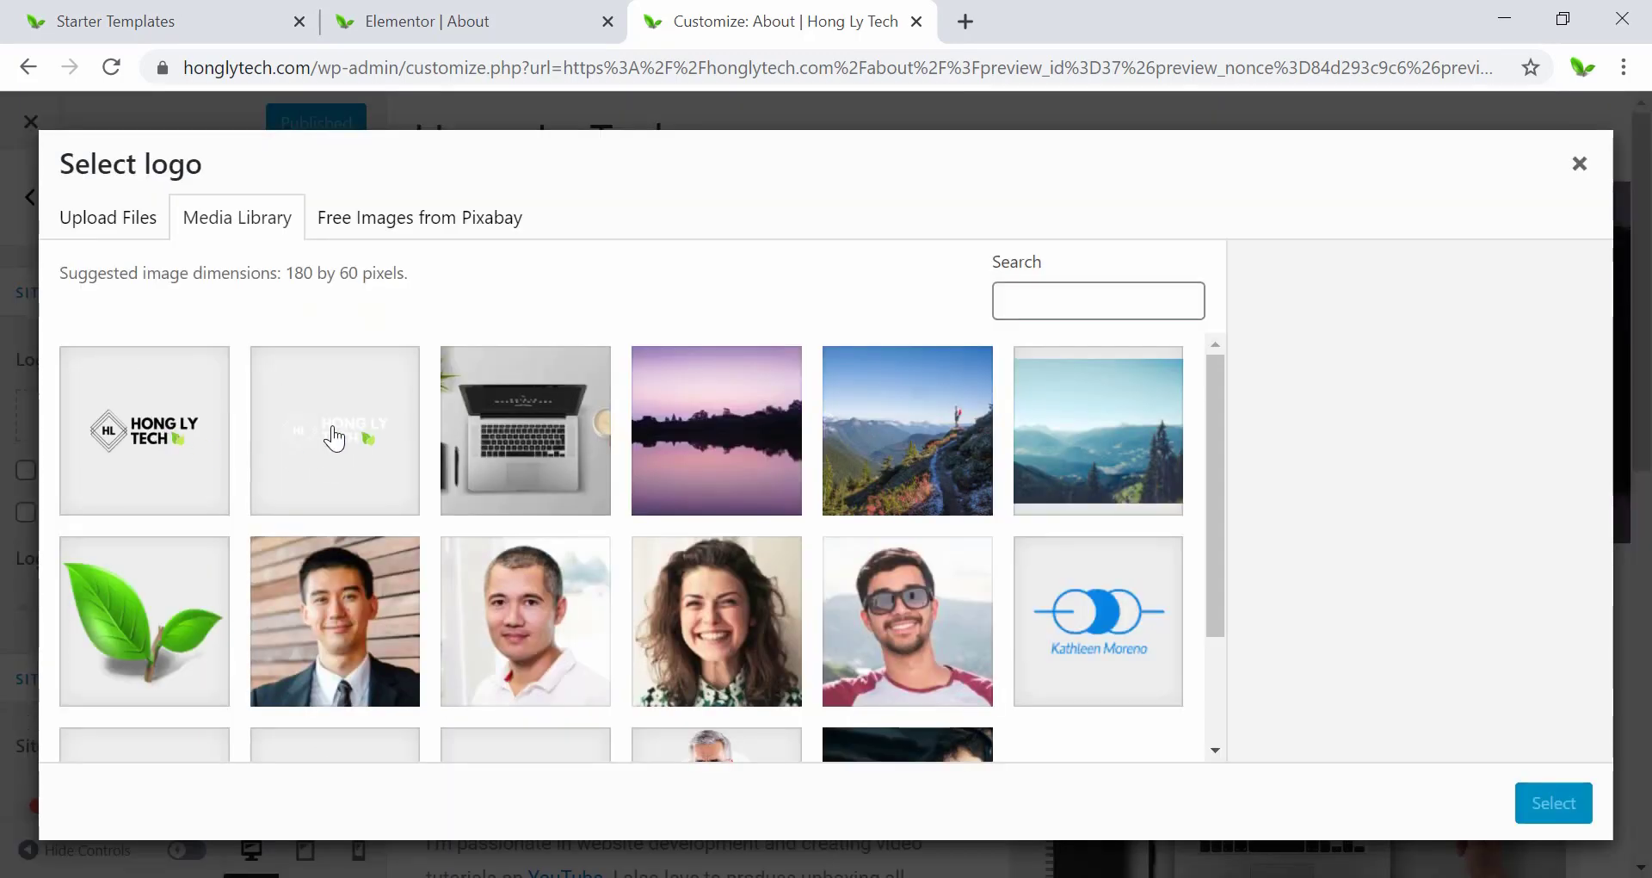
Pick logo_black.png and fit the crop area tightly around the HONG LY TECH logo.
left_click(161, 439)
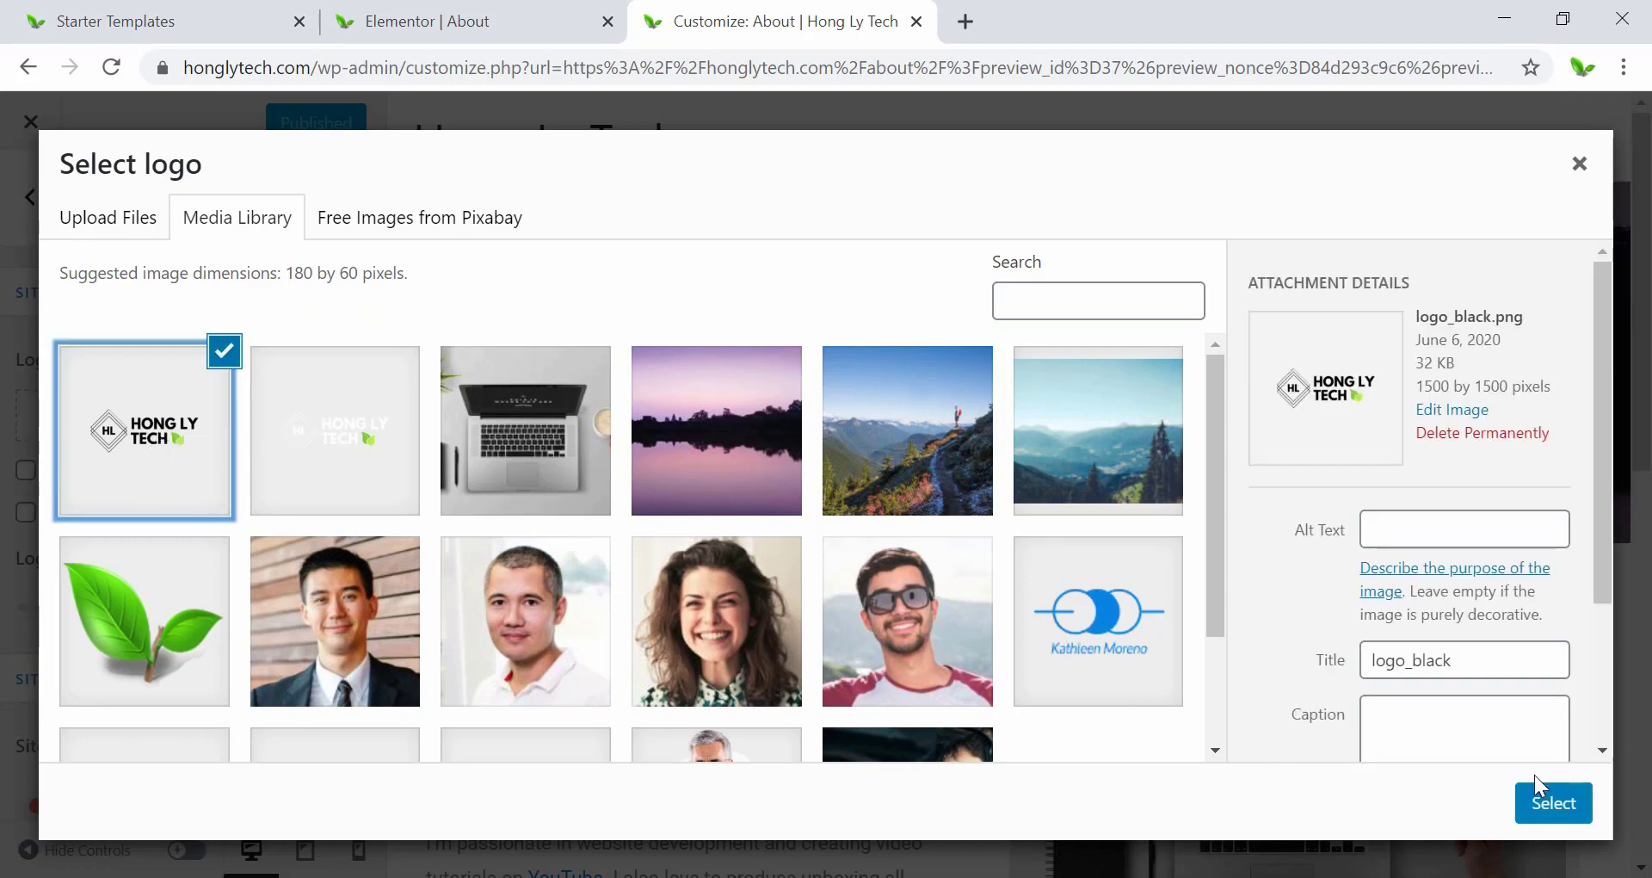
left_click(1545, 809)
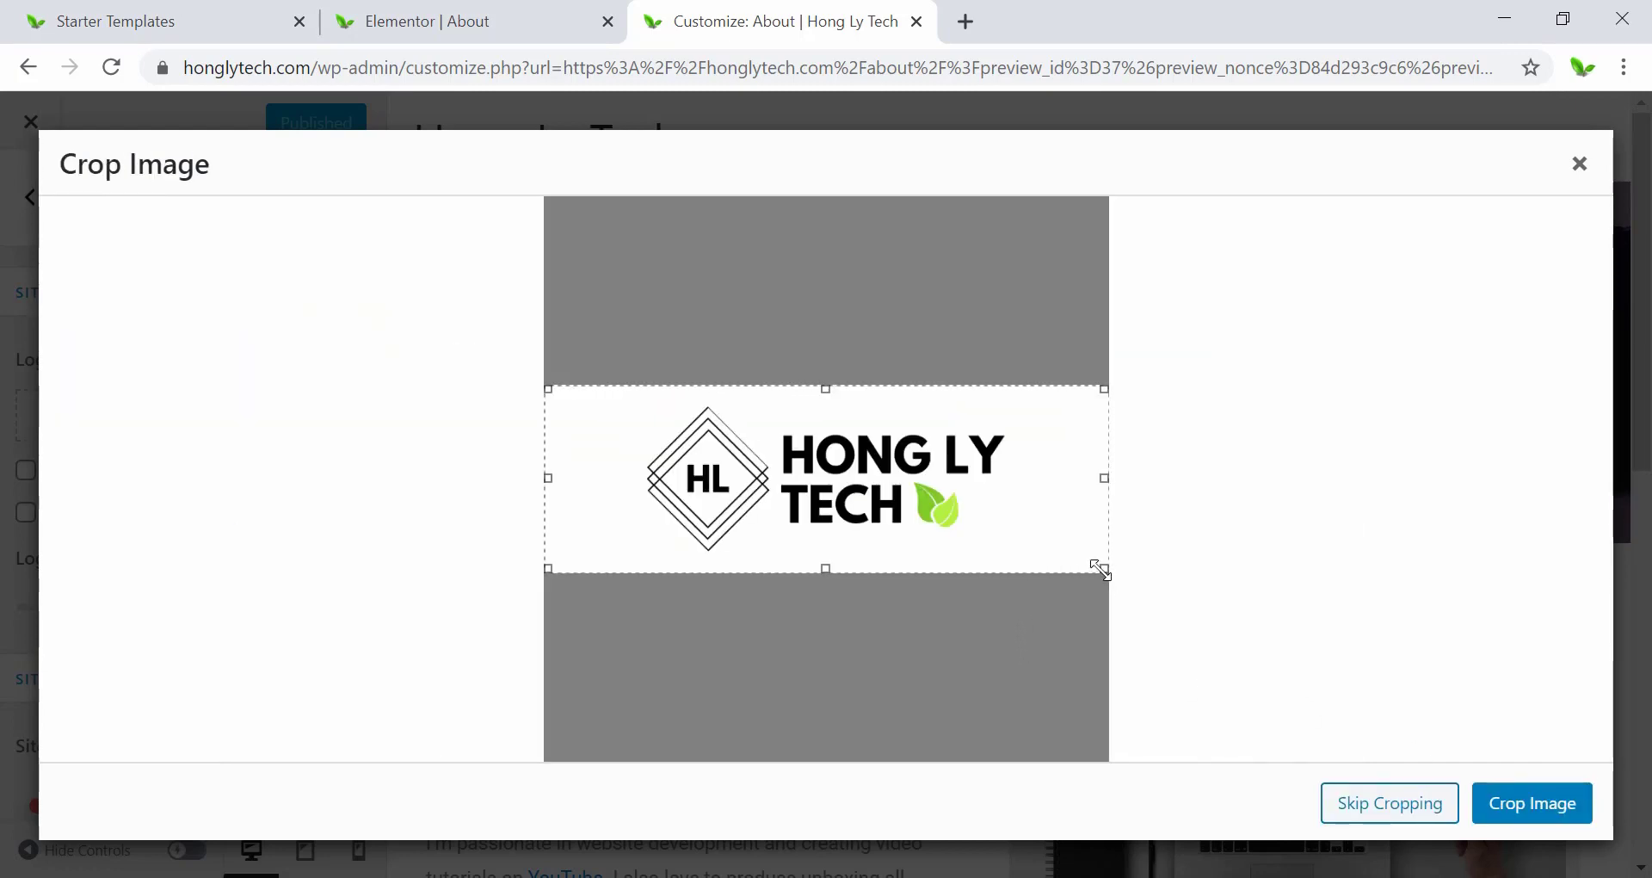
left_click_drag(1101, 566, 1012, 555)
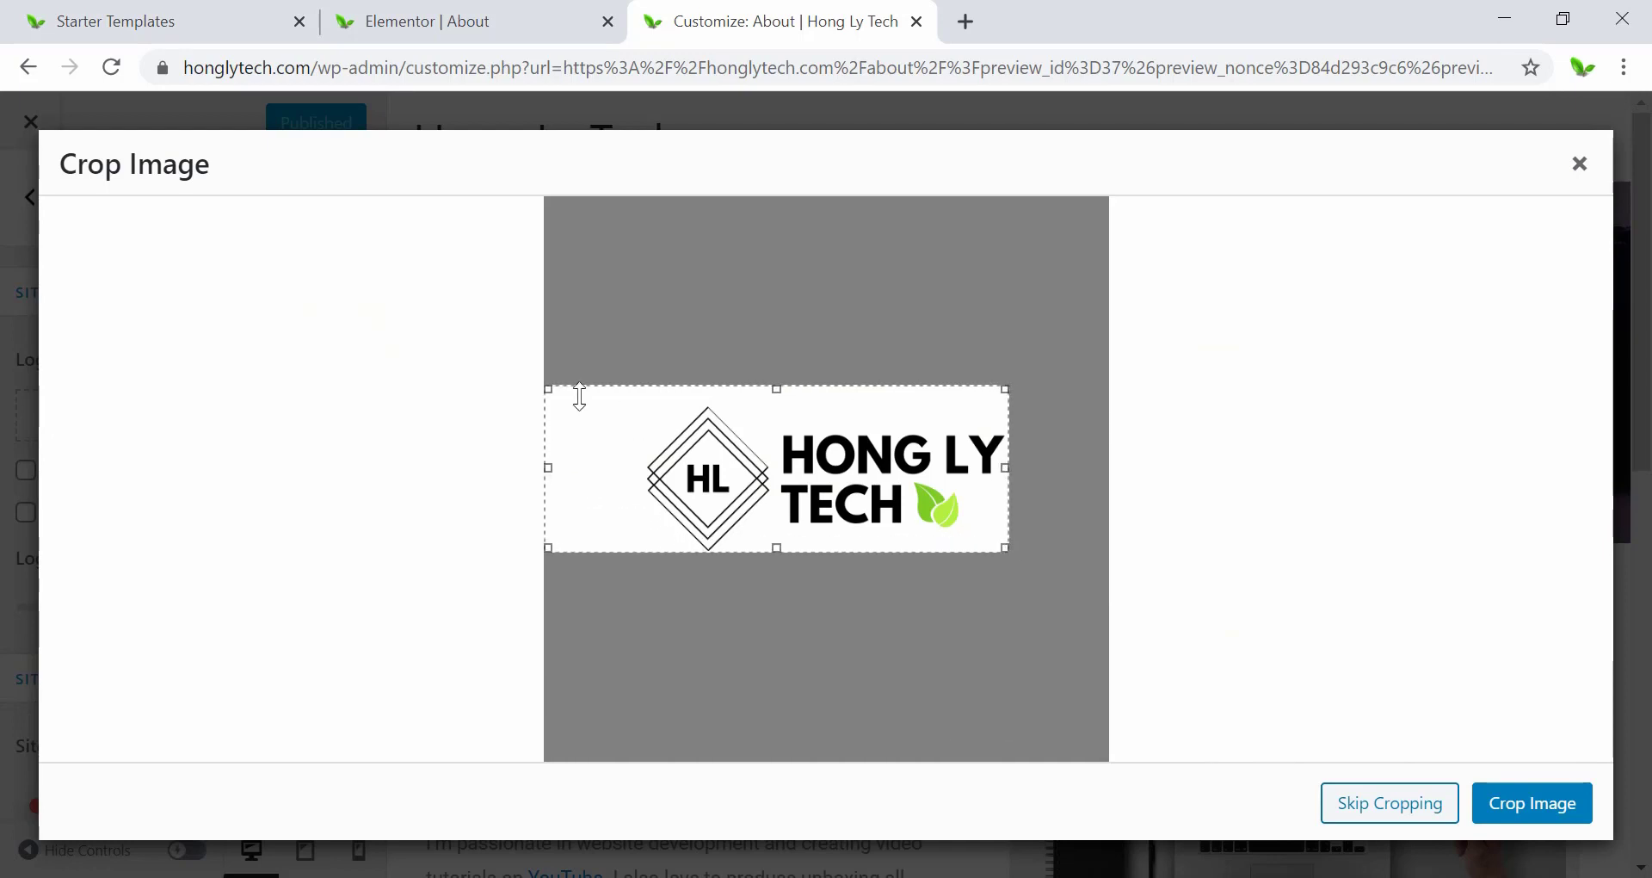
left_click_drag(551, 391, 631, 404)
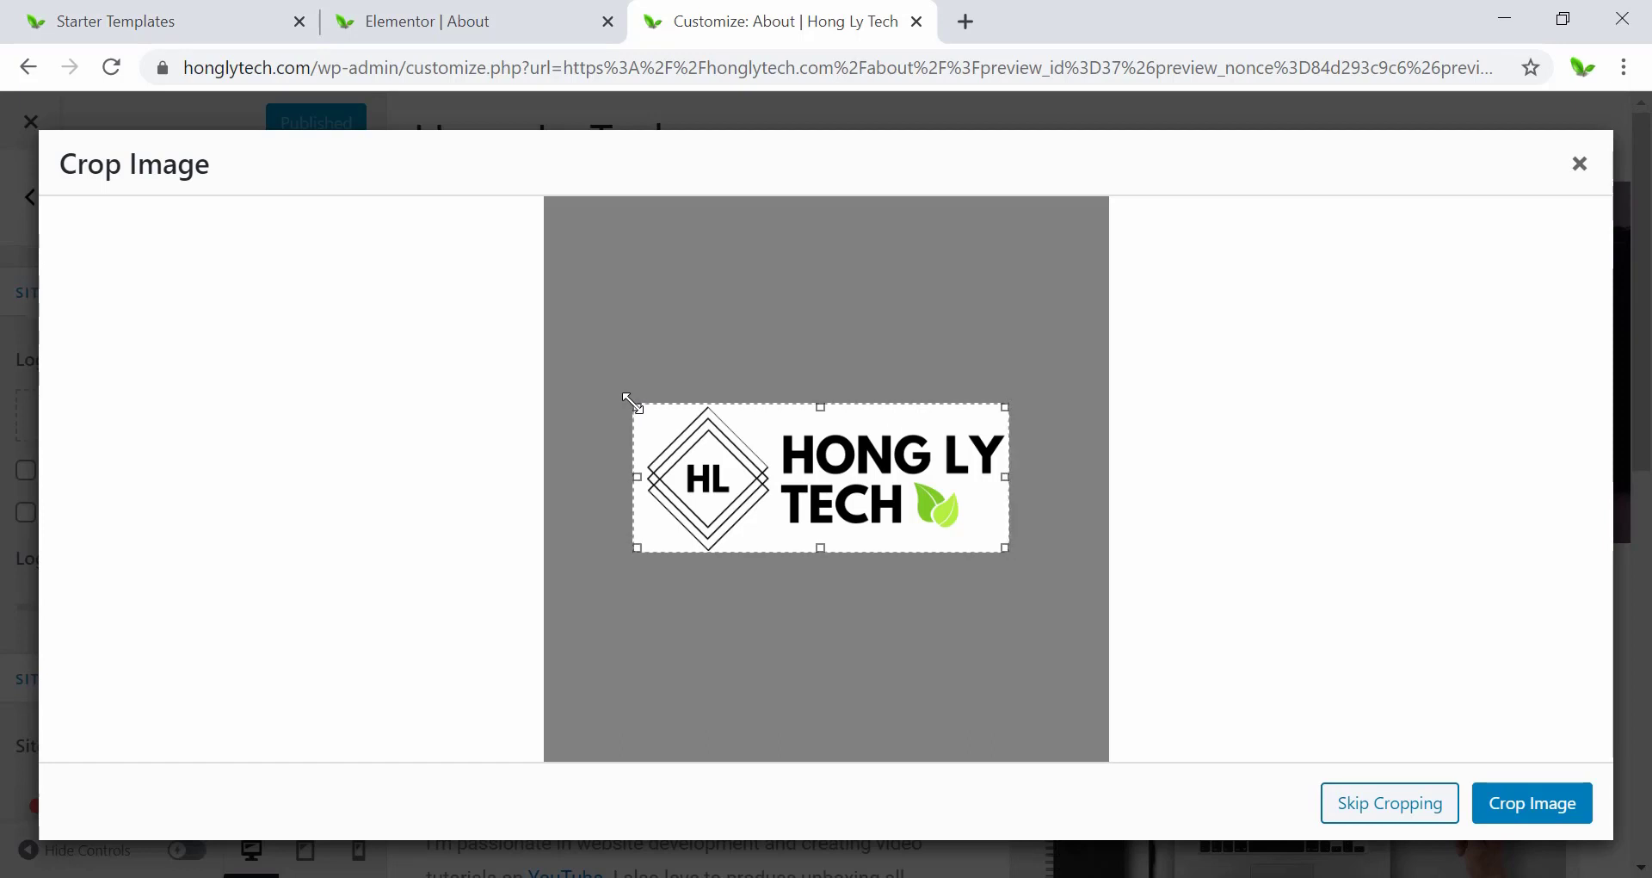
left_click_drag(632, 402, 635, 404)
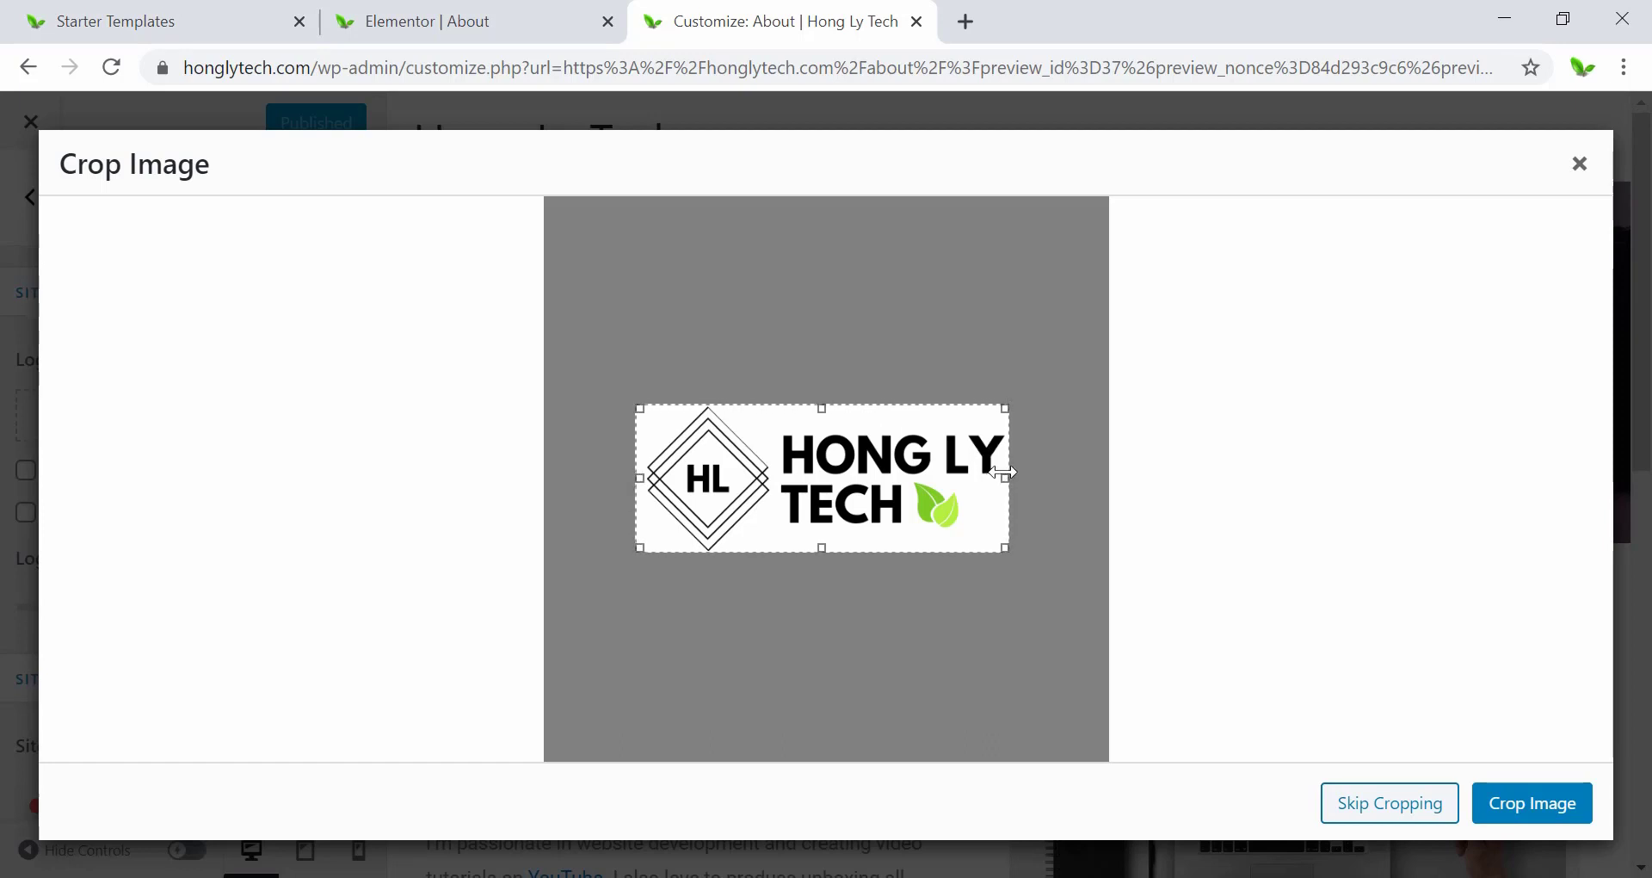
left_click_drag(1003, 473, 1013, 478)
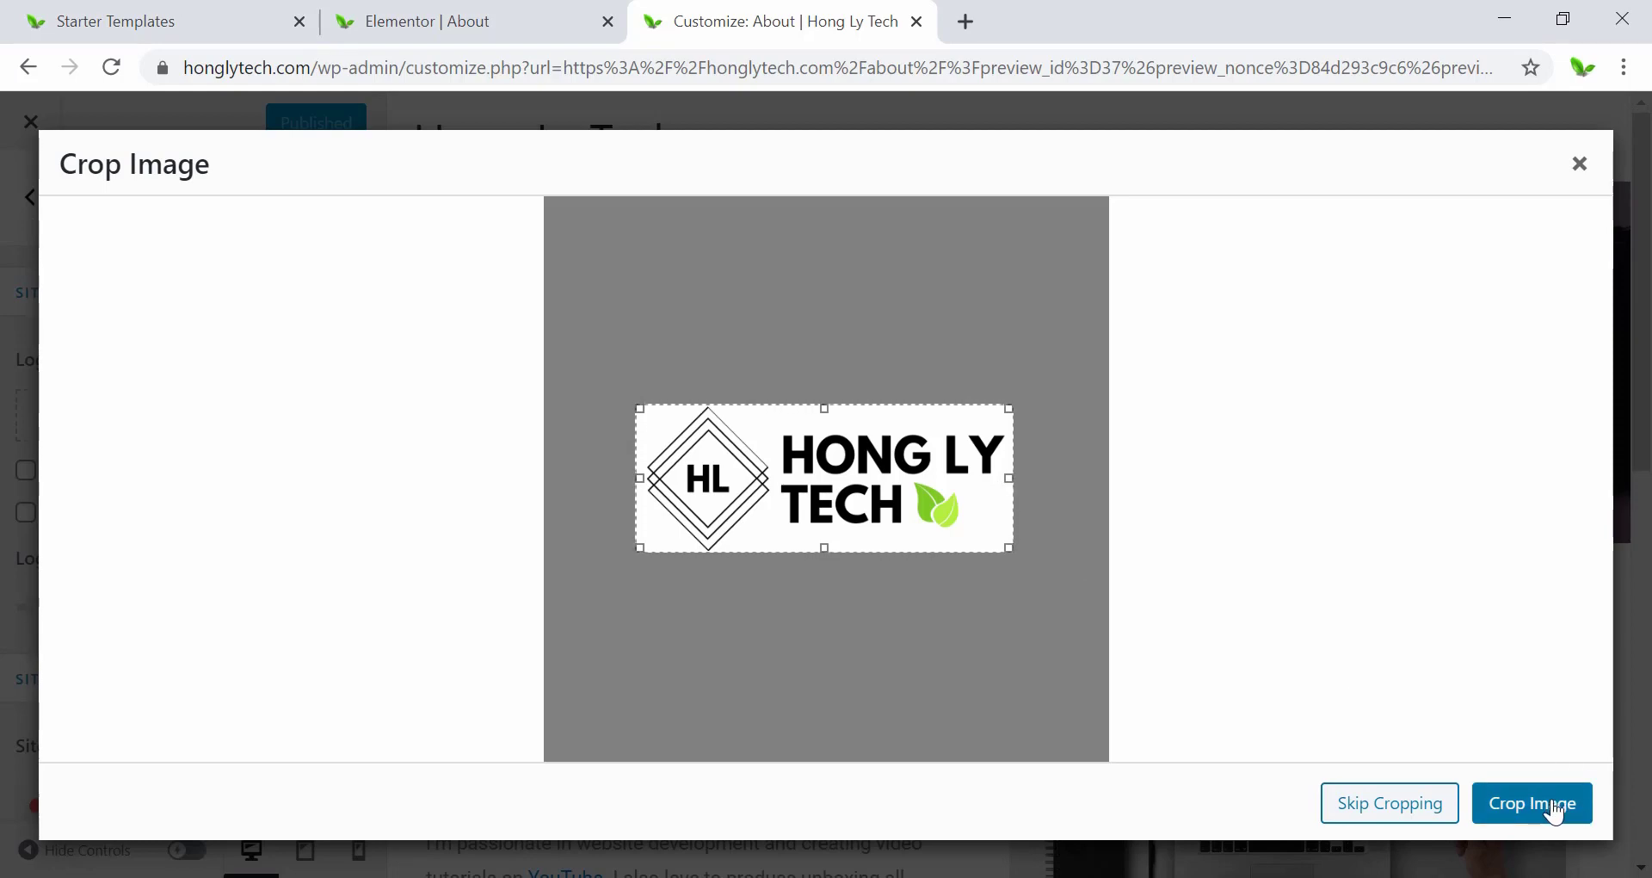
left_click(1556, 809)
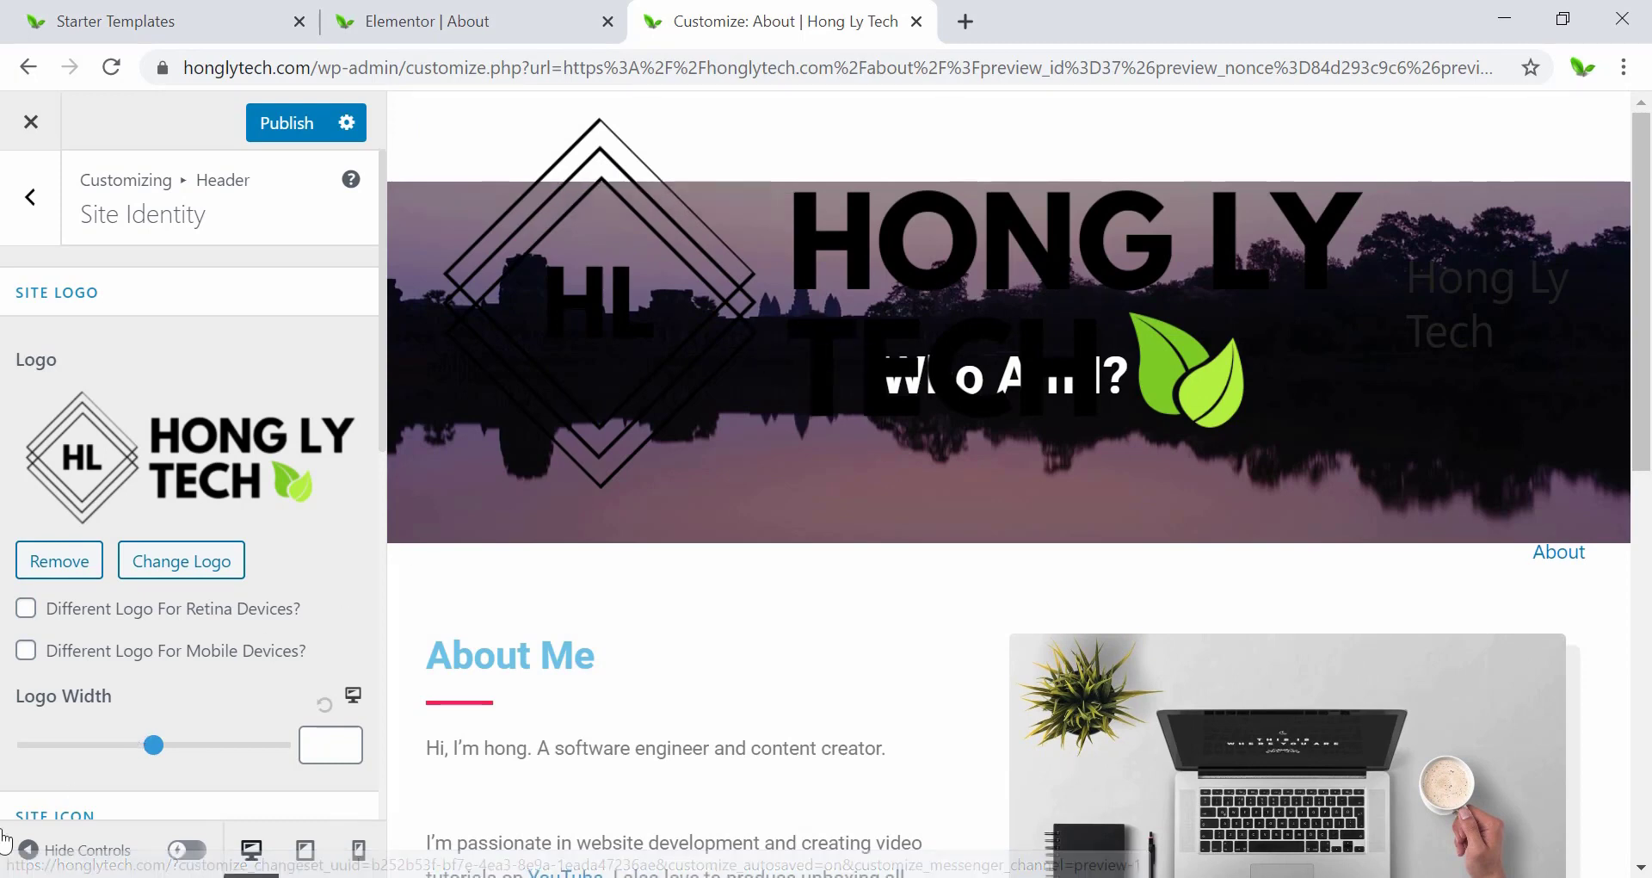
Set the header logo width to 100.
left_click_drag(194, 744, 68, 751)
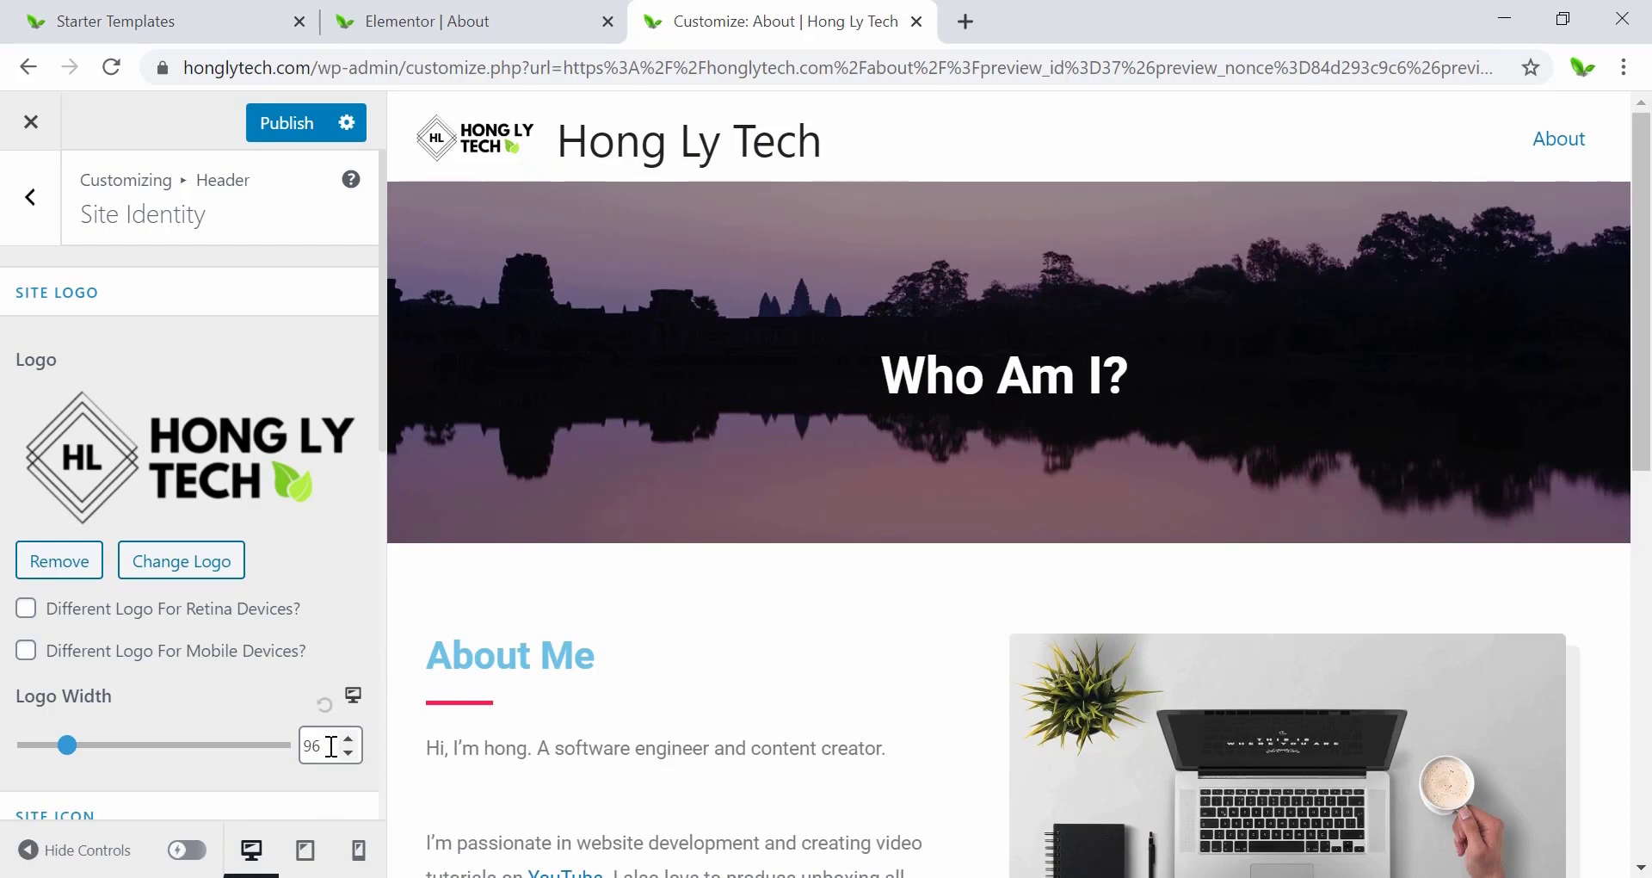
left_click_drag(332, 745, 266, 747)
type("100")
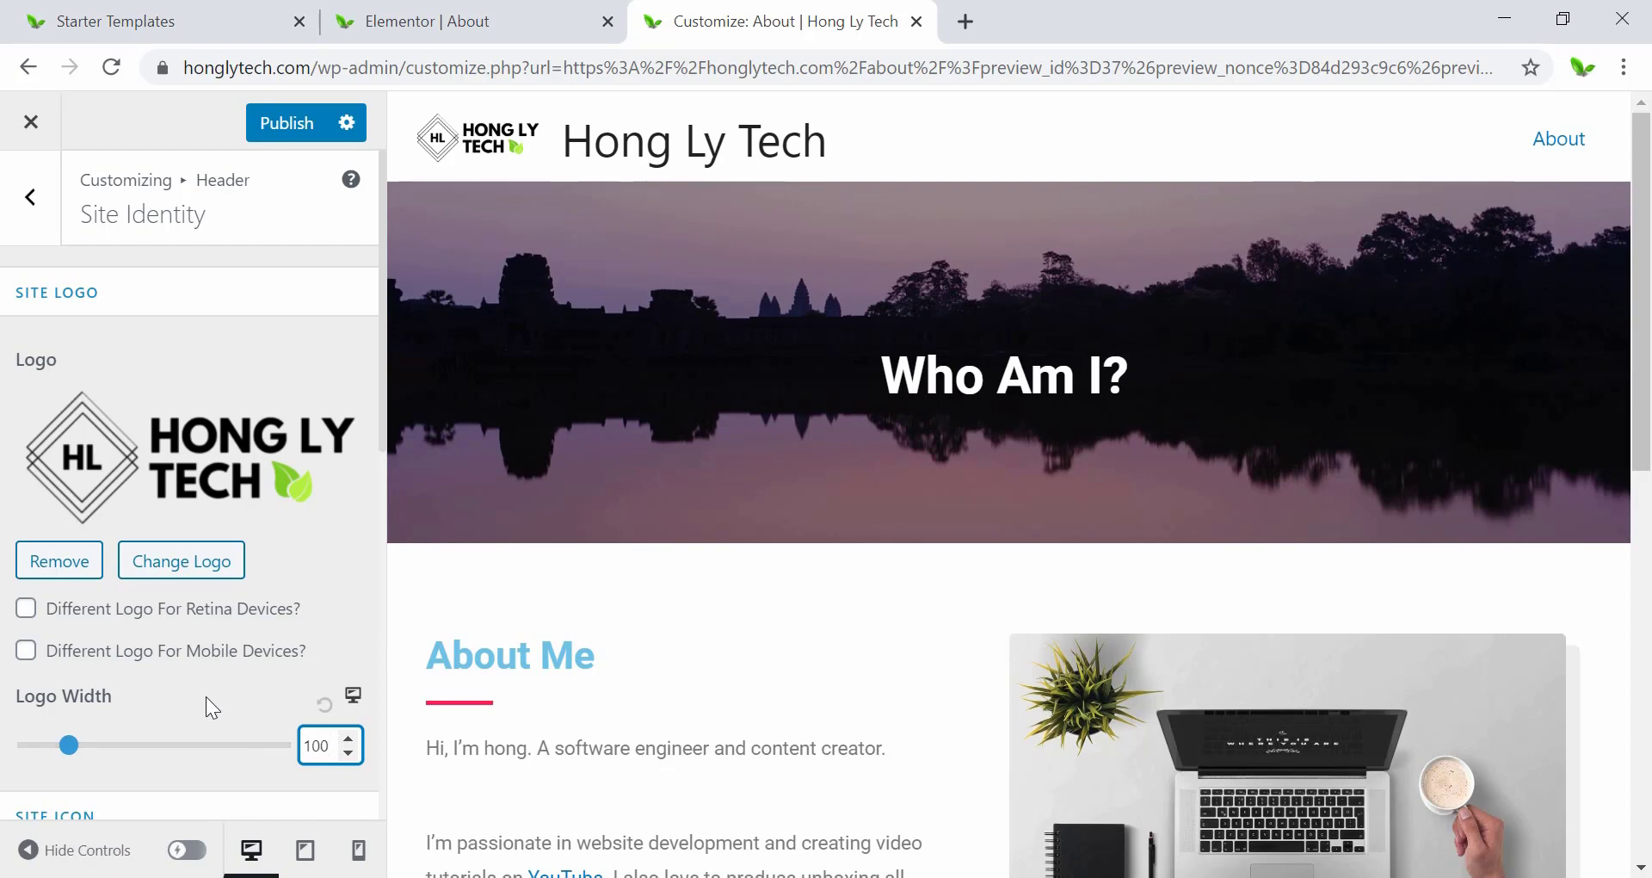
Uncheck Display Site Title so the Hong Ly Tech title text is hidden.
scroll(205, 695, "down", 6)
scroll(183, 704, "down", 3)
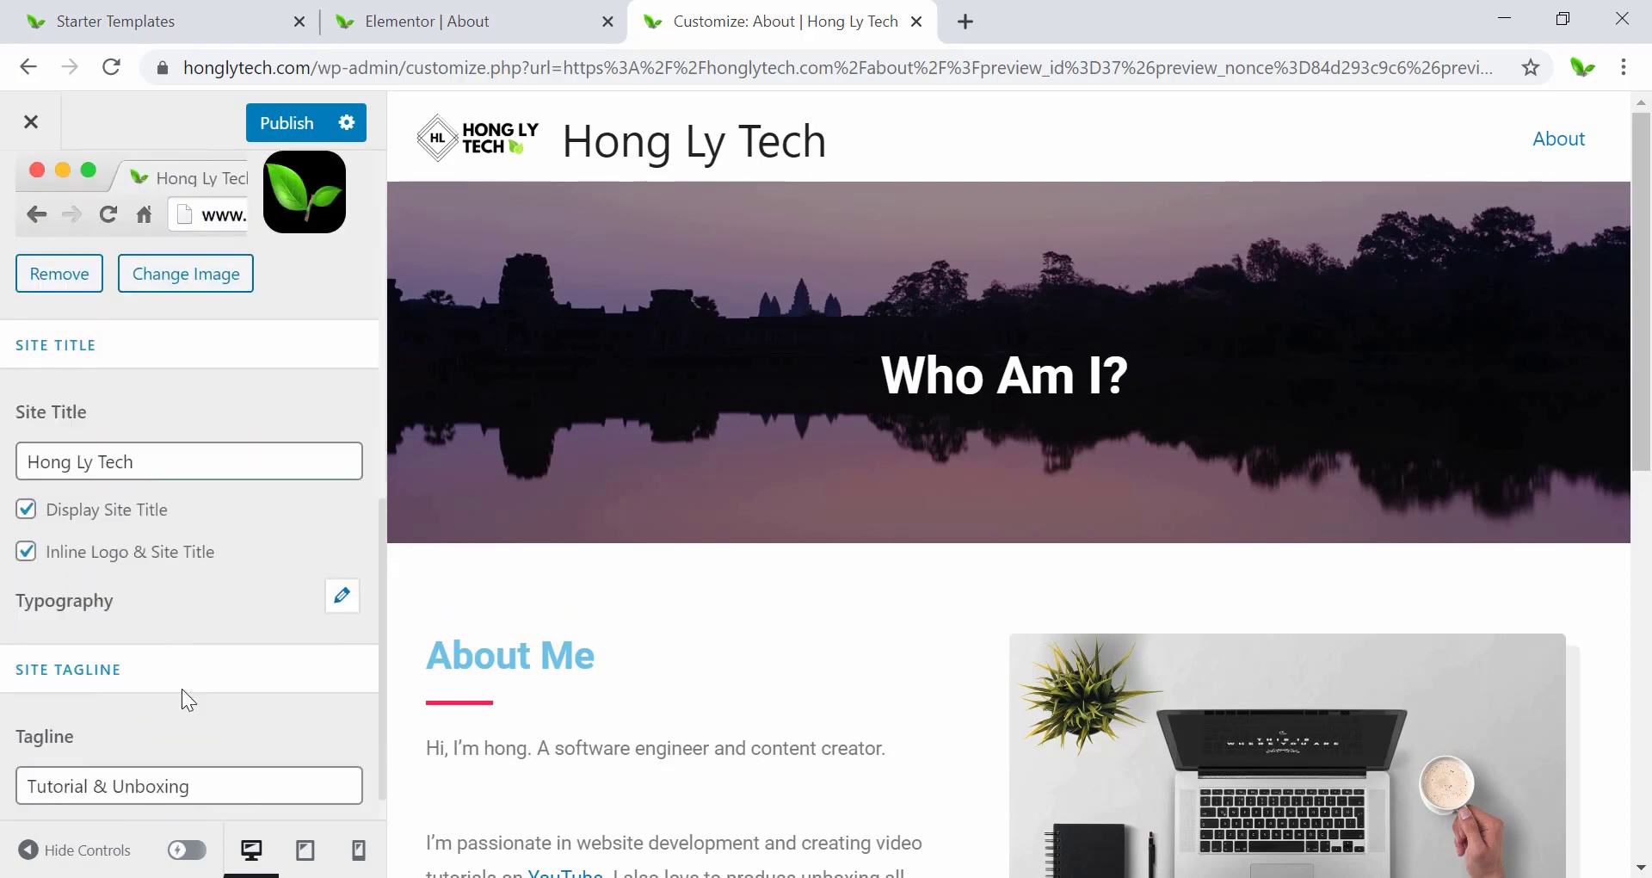
left_click(26, 508)
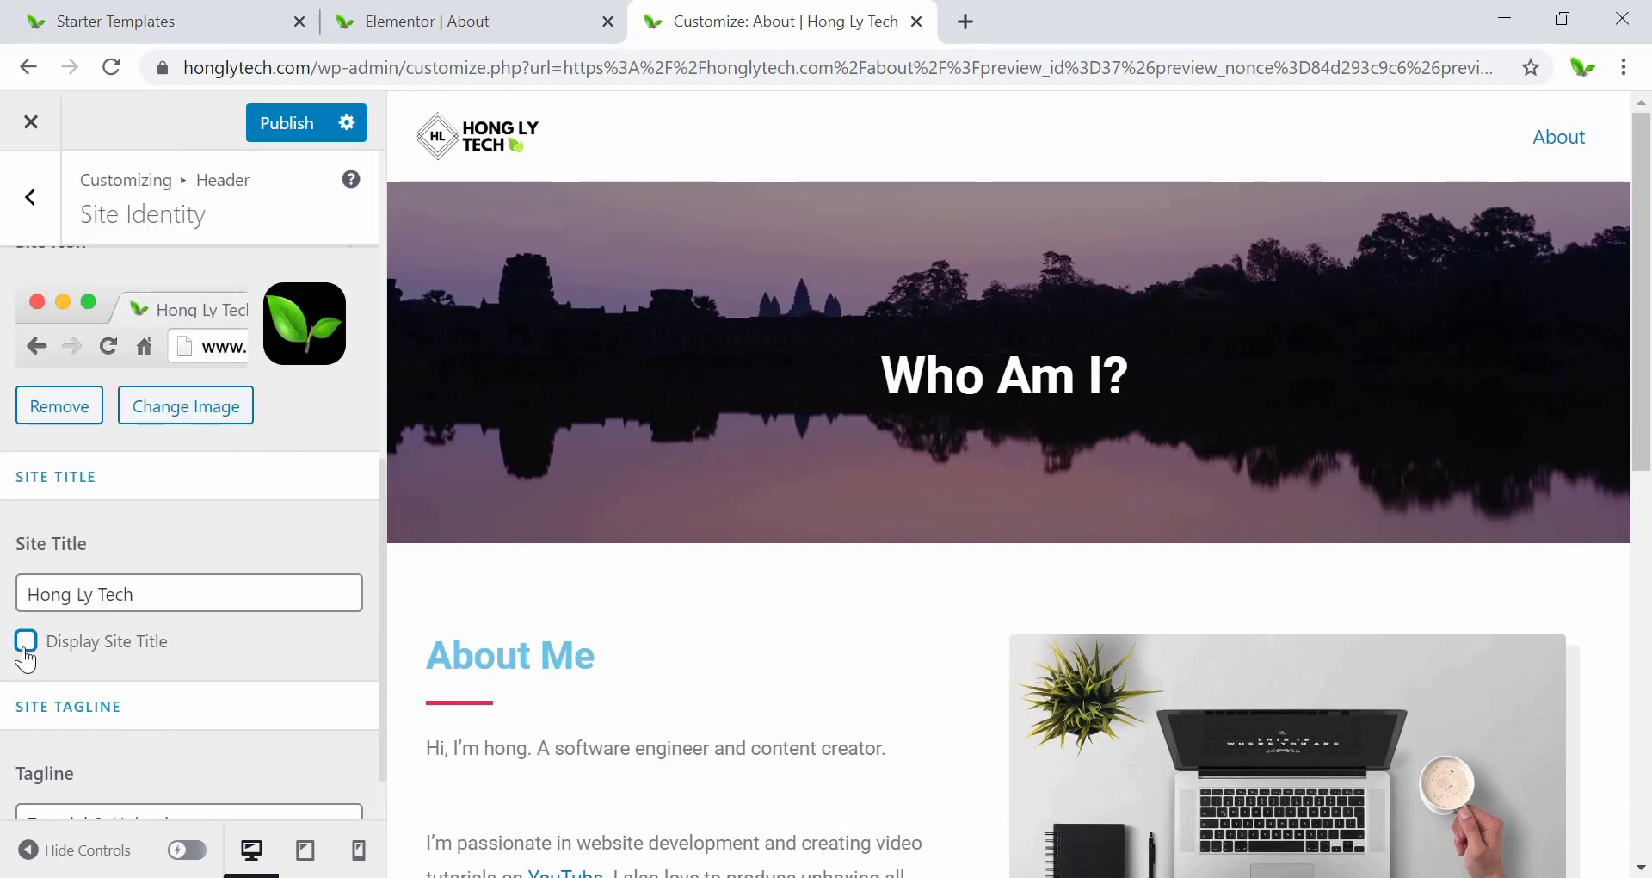
scroll(216, 647, "up", 5)
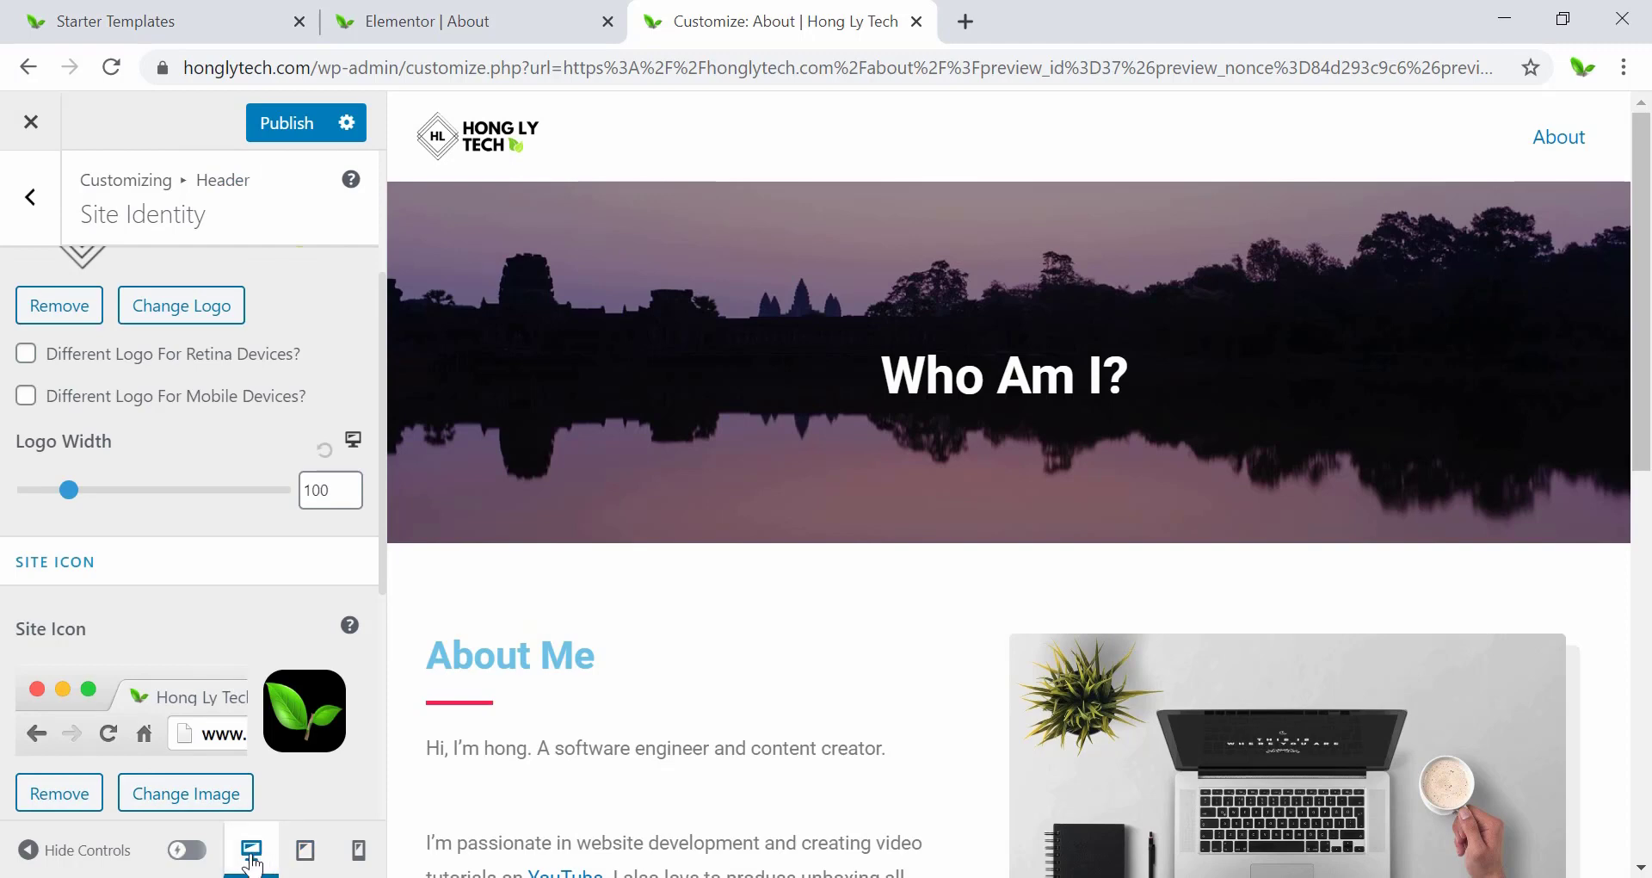
Set the logo width to 100 in both the tablet and mobile previews.
left_click(301, 854)
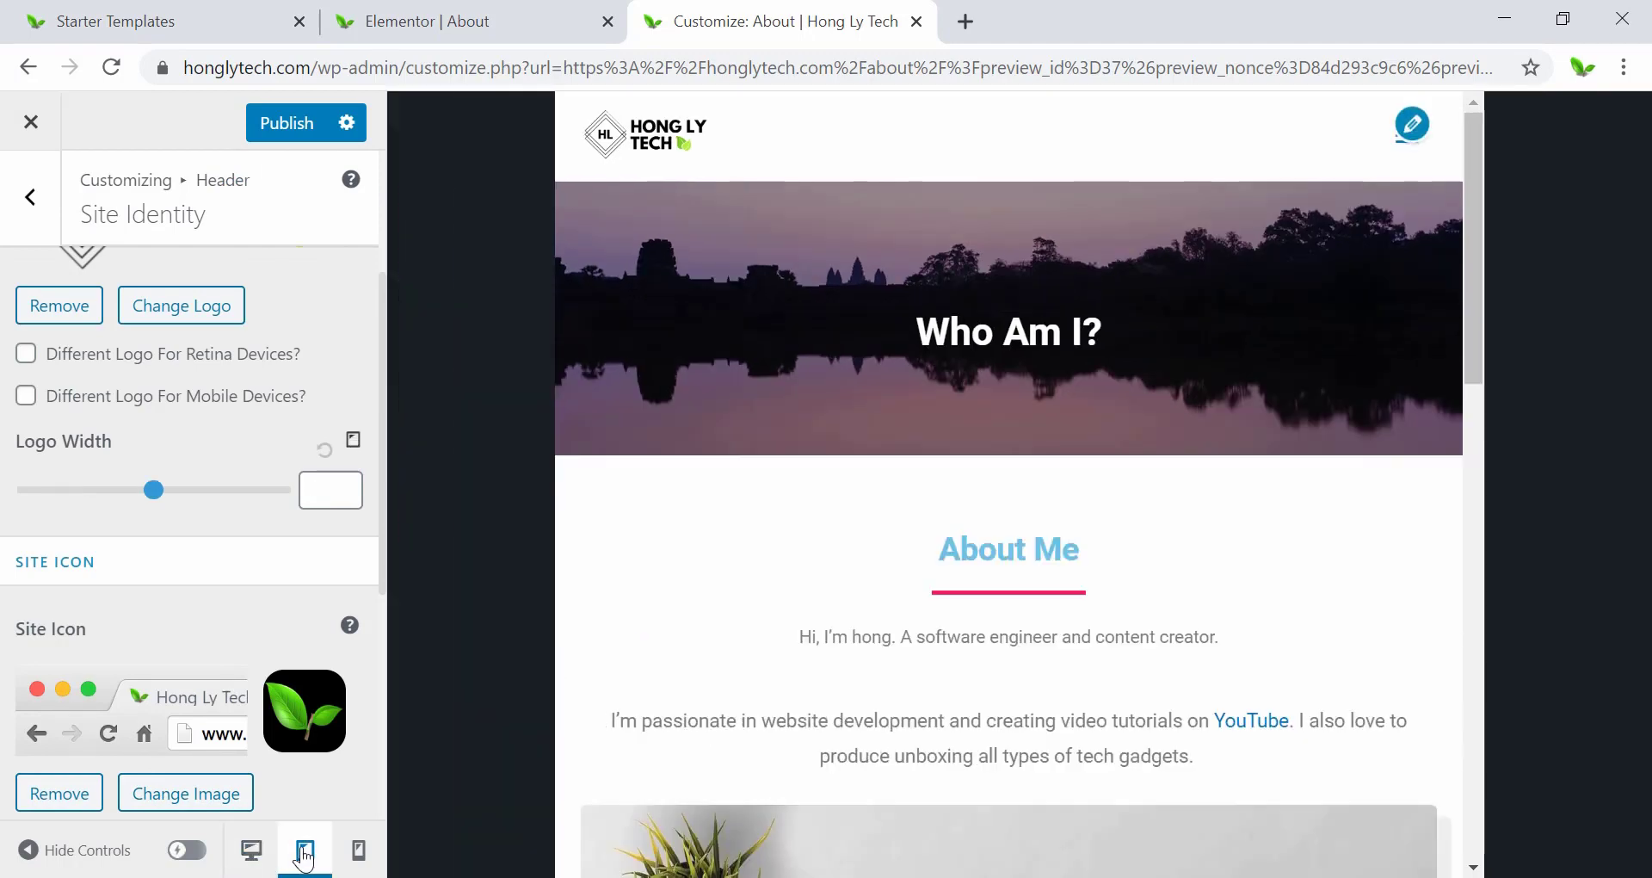
left_click(315, 489)
type("100")
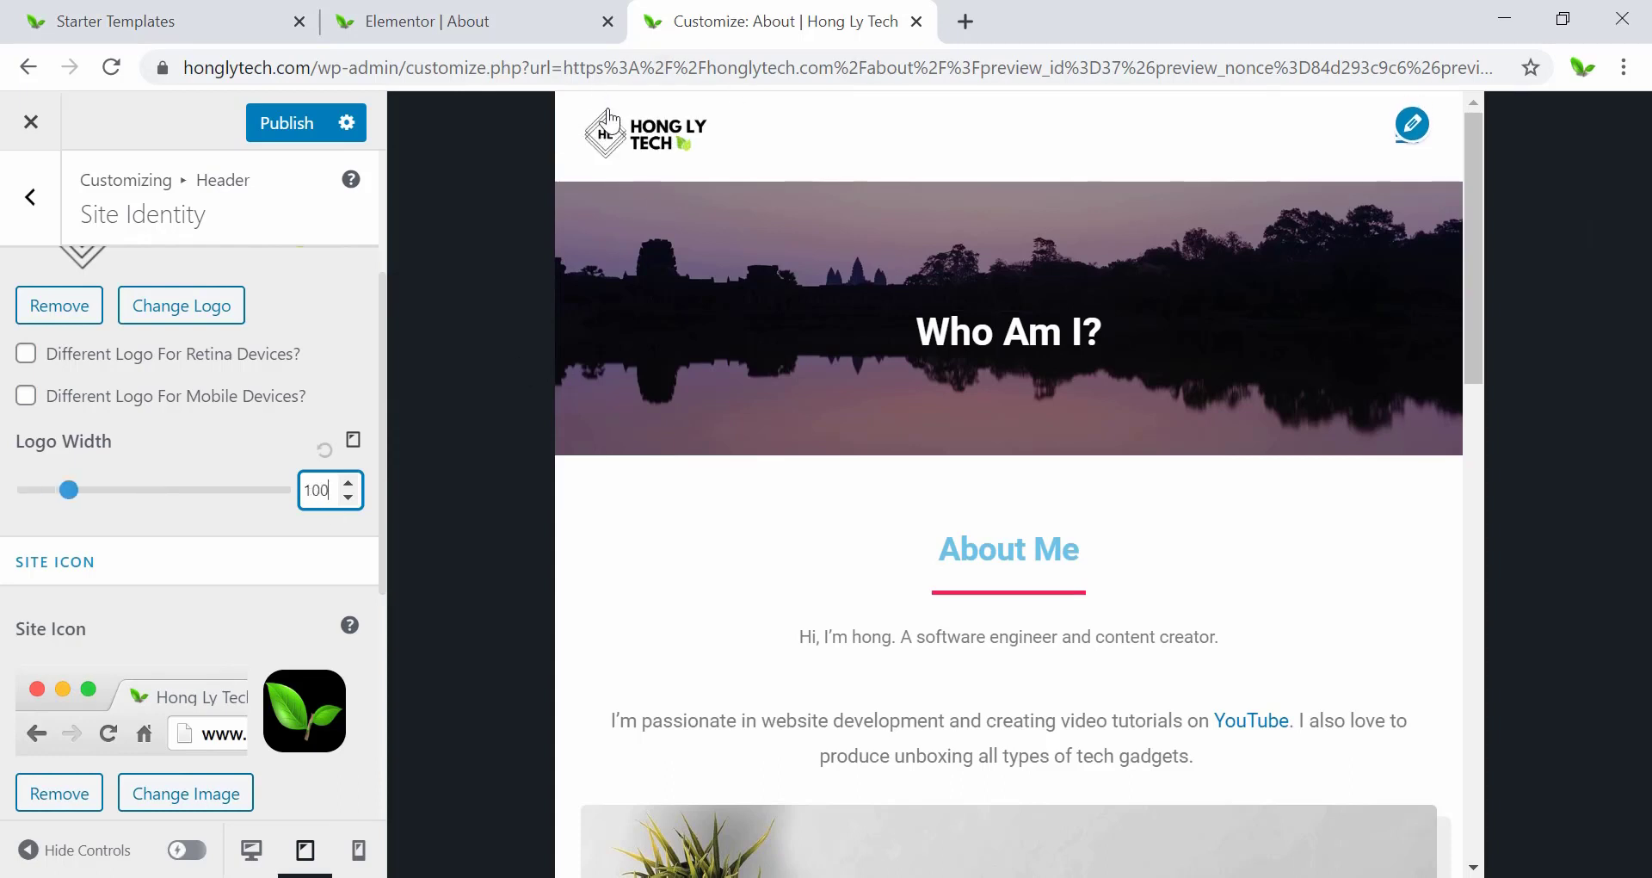
left_click(359, 850)
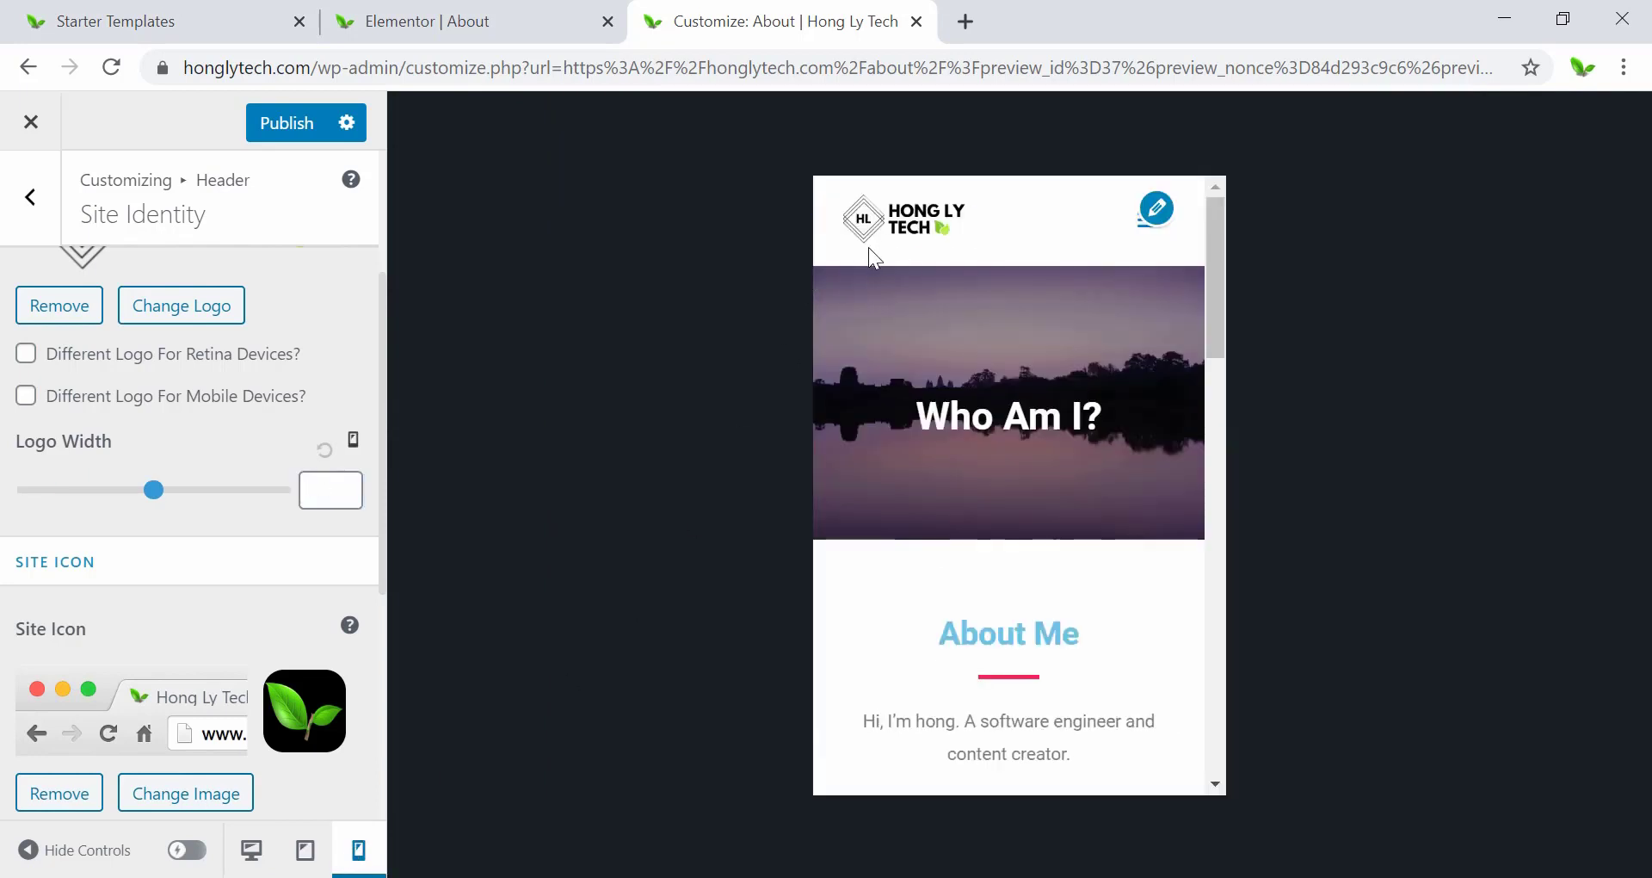
left_click(311, 491)
type("100")
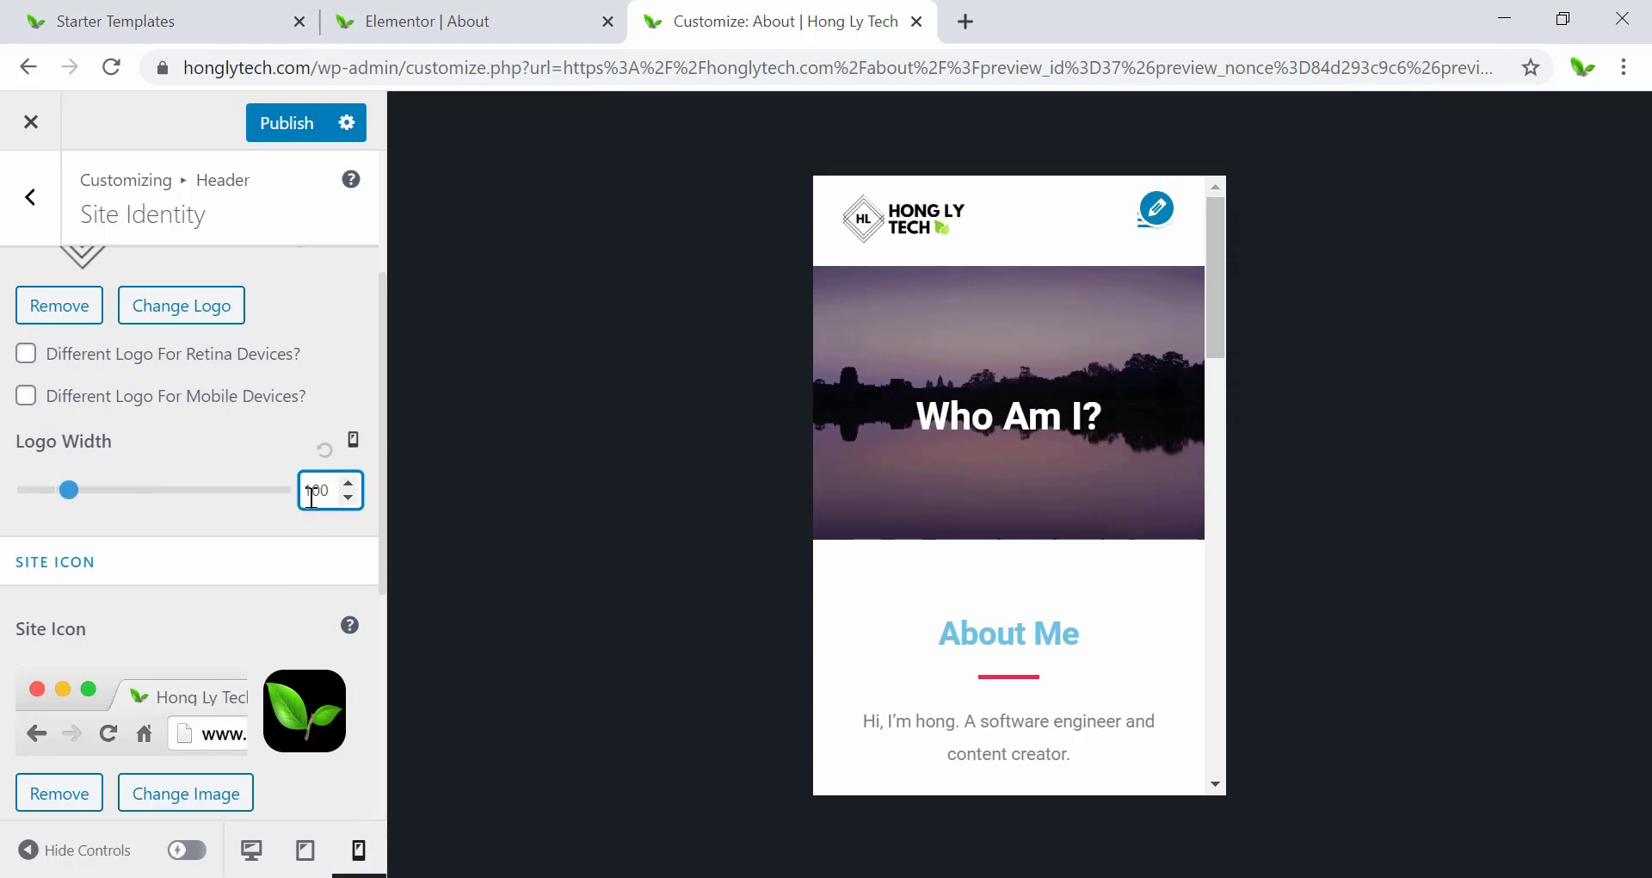
Check the desktop, tablet and mobile previews, then publish the logo and title changes.
left_click(251, 851)
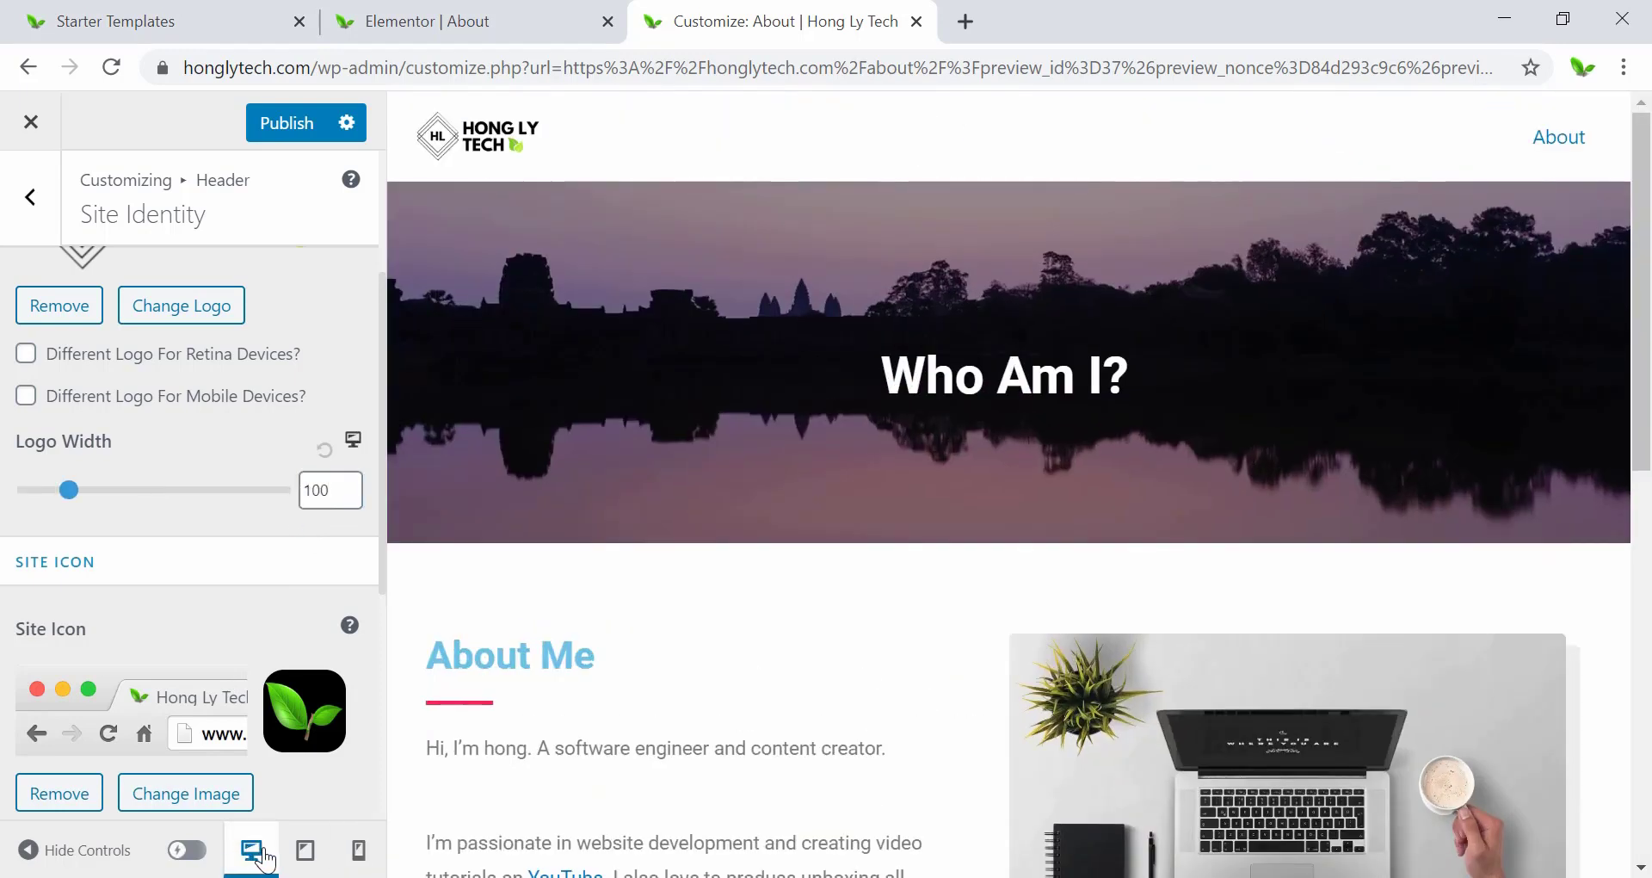
left_click(307, 852)
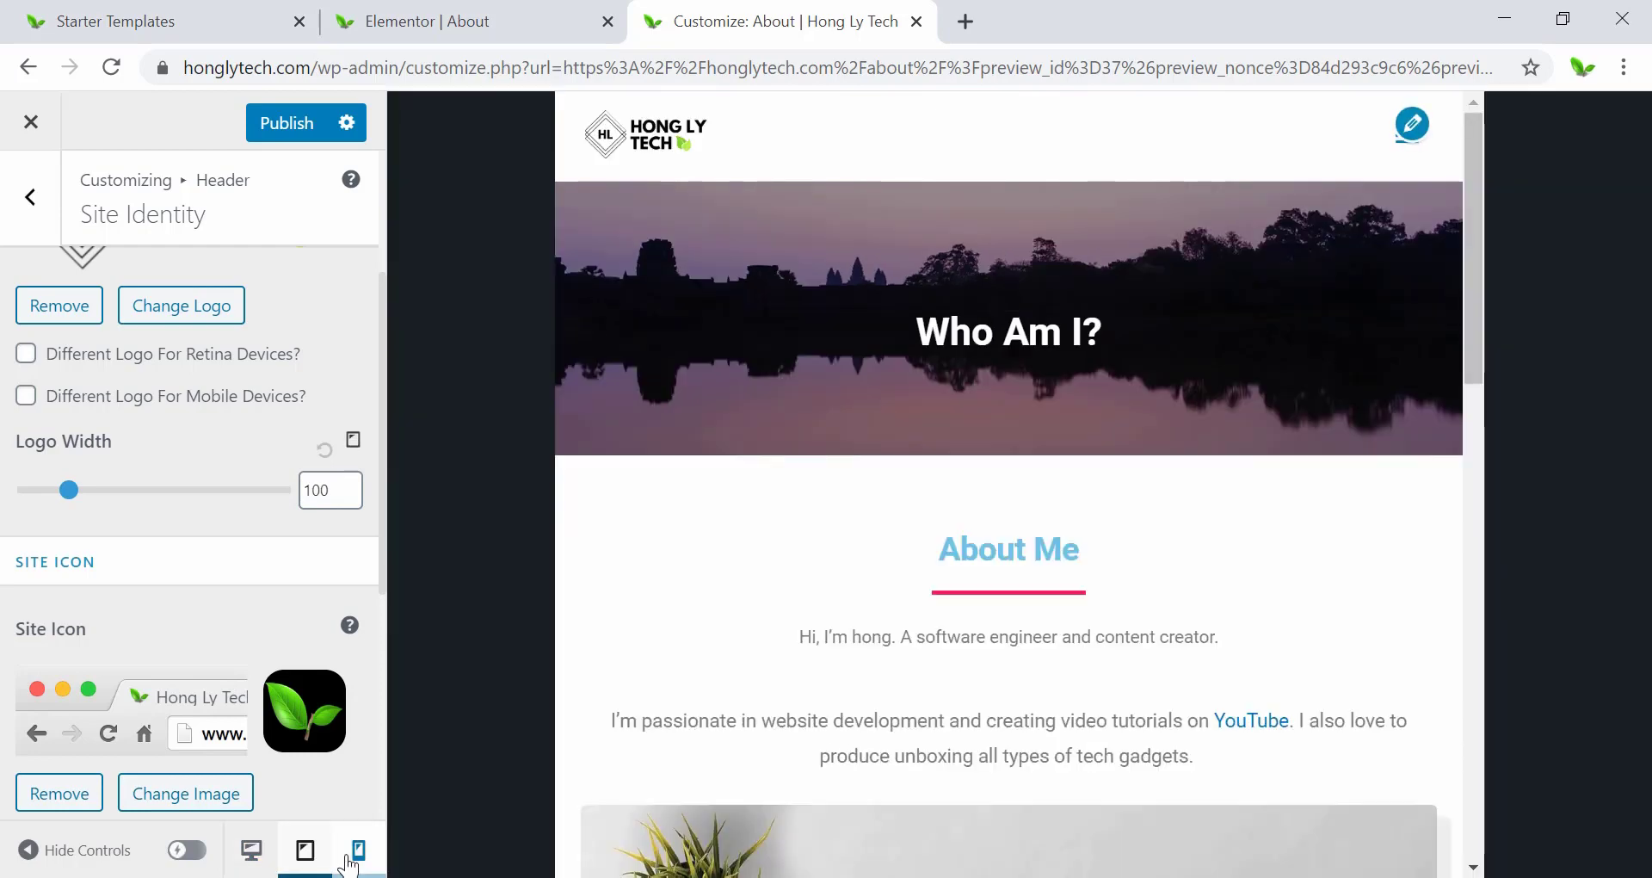
left_click(356, 852)
left_click(251, 850)
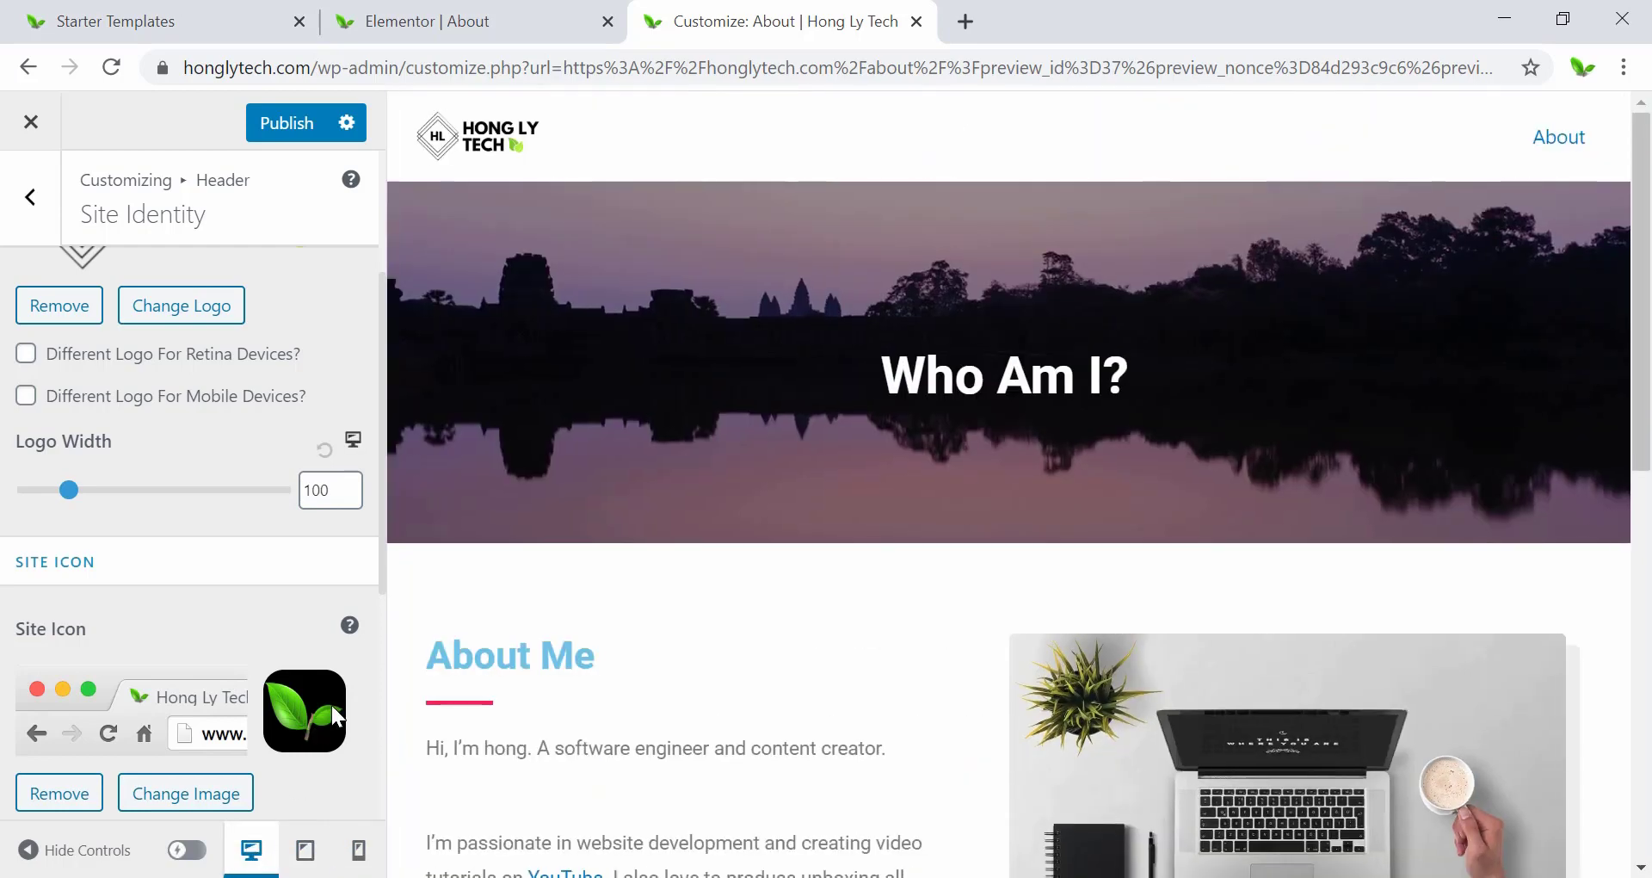
left_click(285, 123)
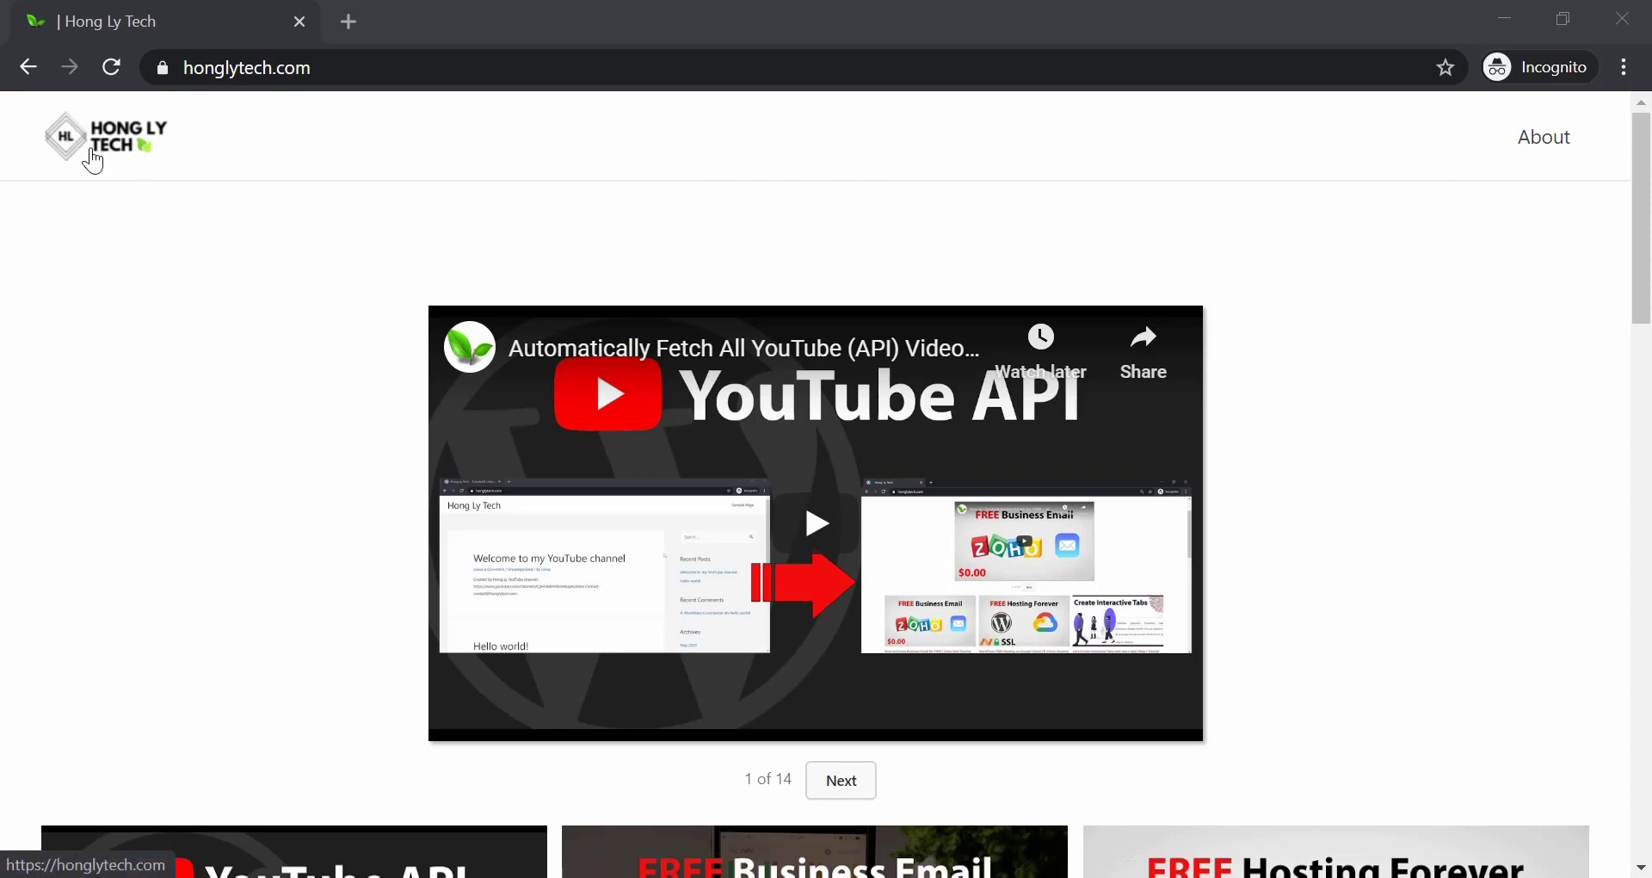
View the live homepage logo in the incognito window, then return to the Customizer.
scroll(89, 151, "up", 5)
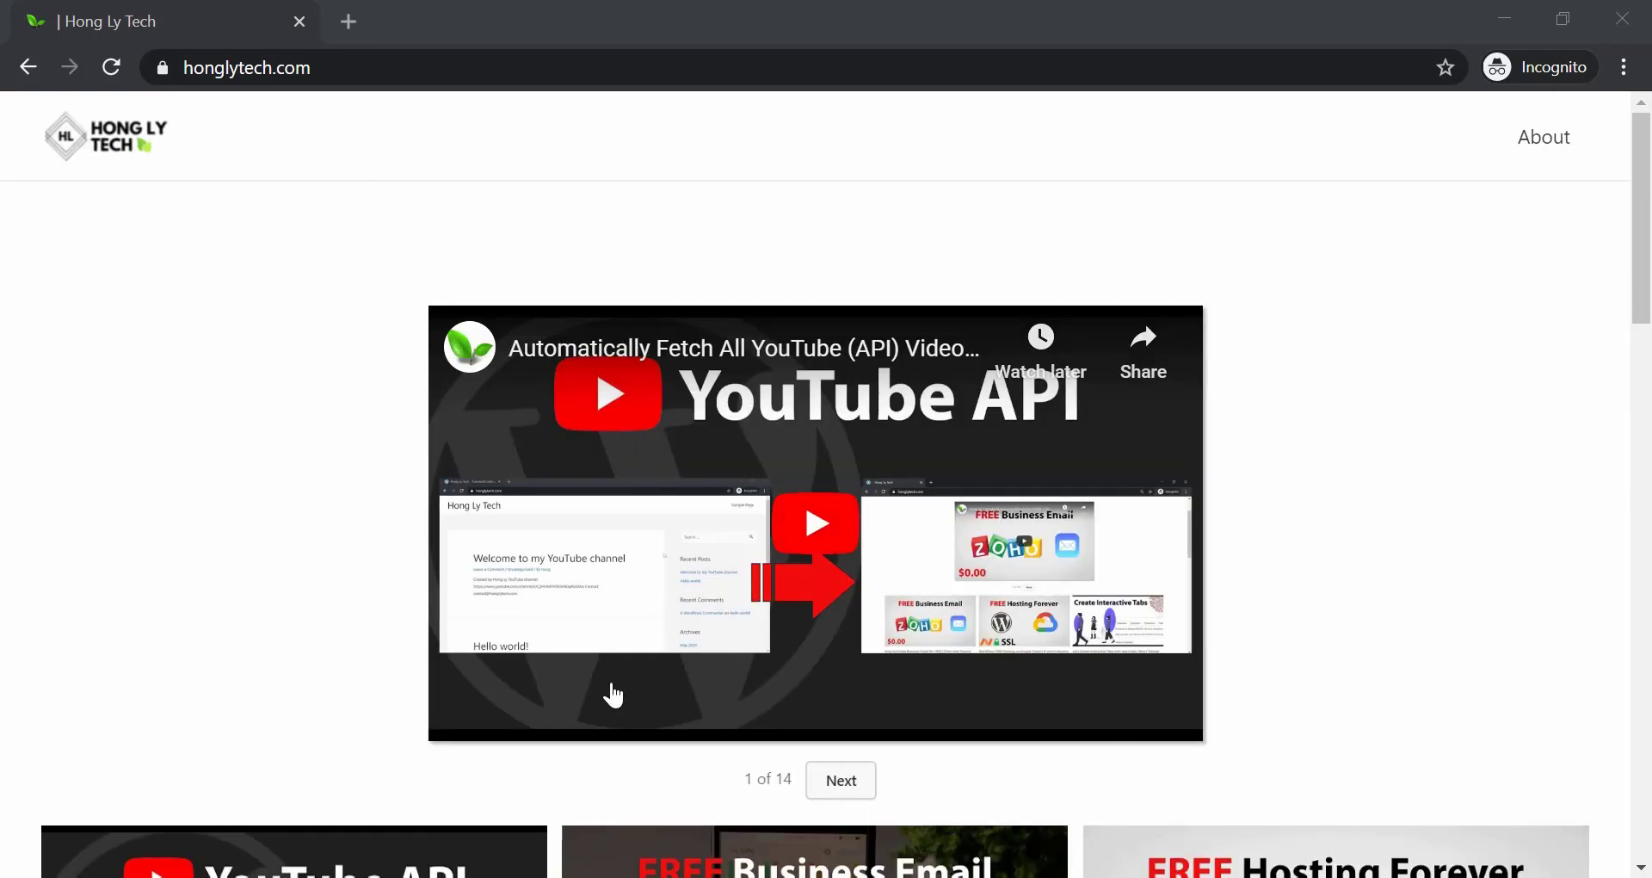
key("alt+Tab")
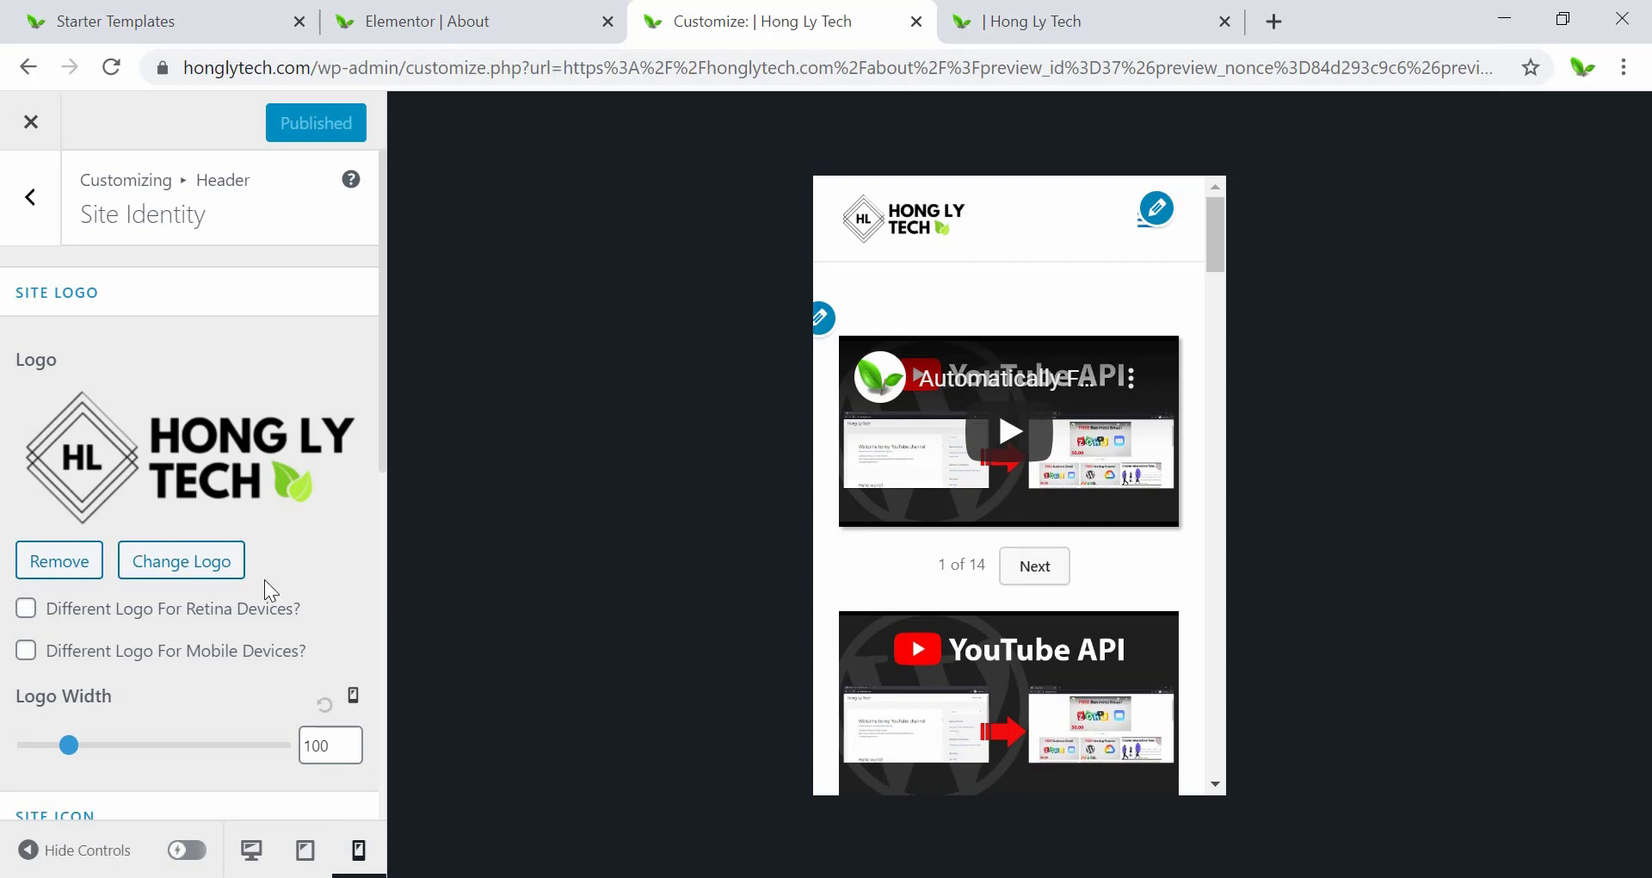
Change the logo width to 200 for the desktop and tablet previews.
scroll(265, 580, "down", 2)
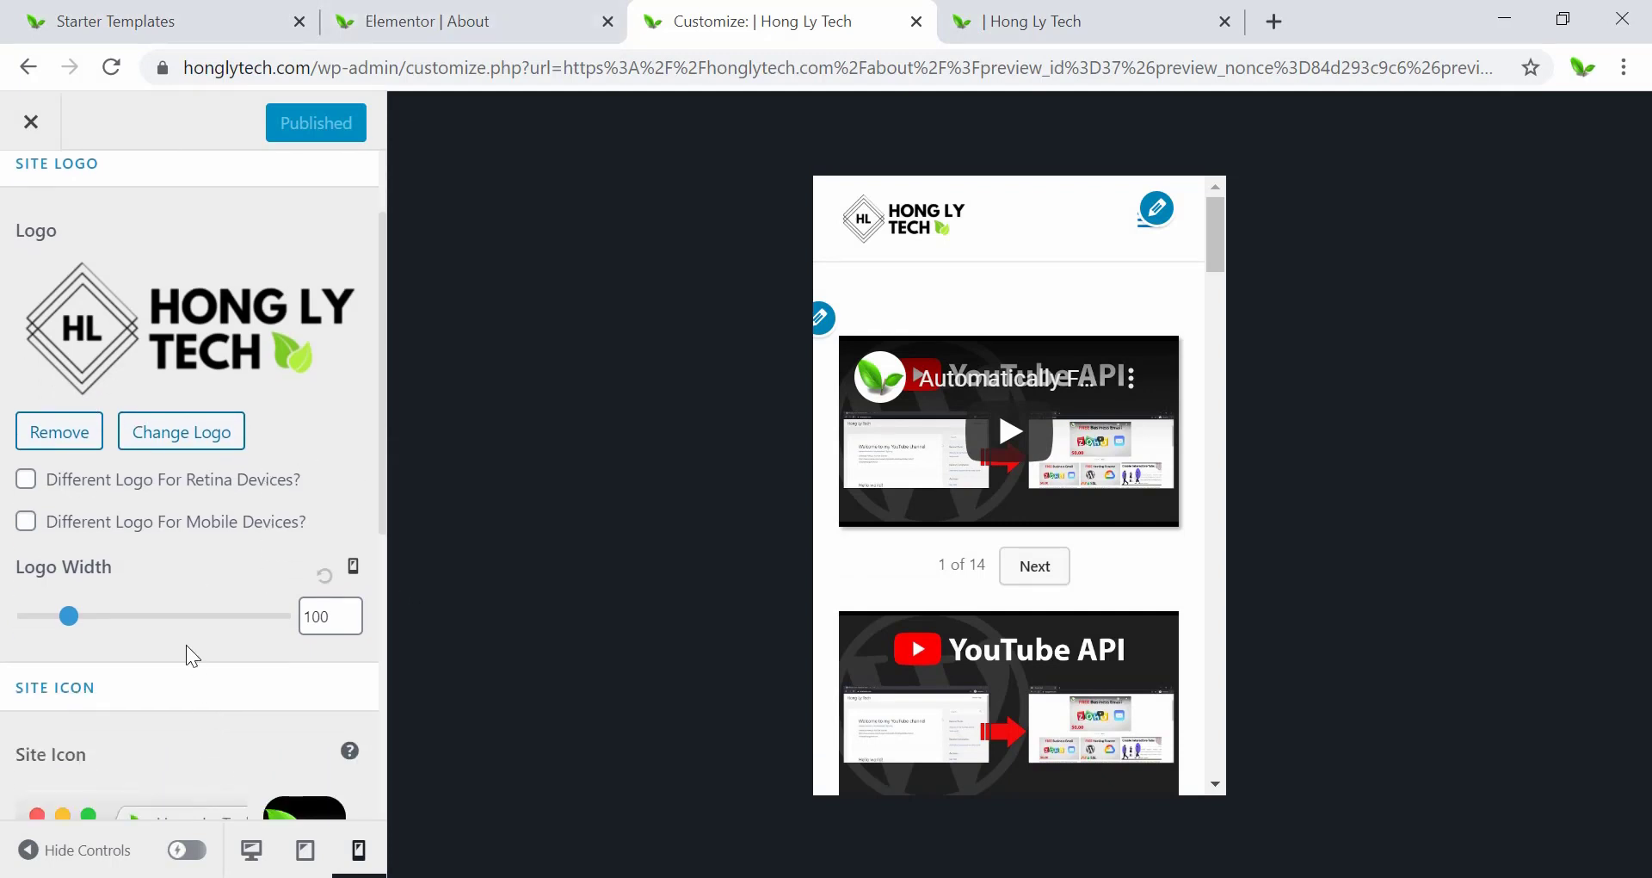
left_click(249, 850)
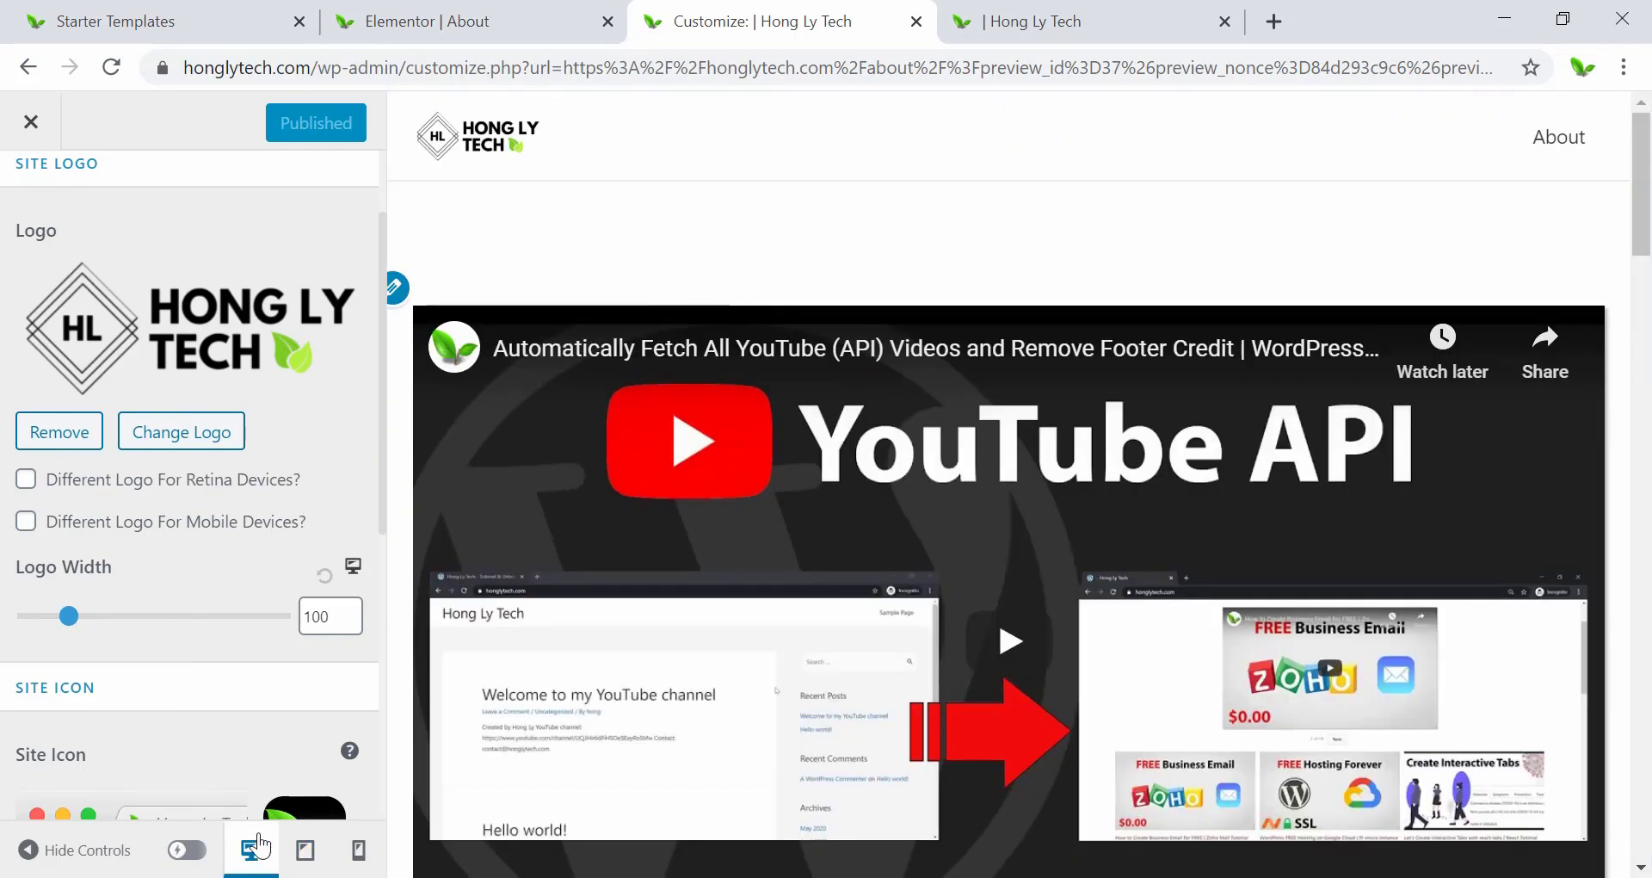
left_click(309, 617)
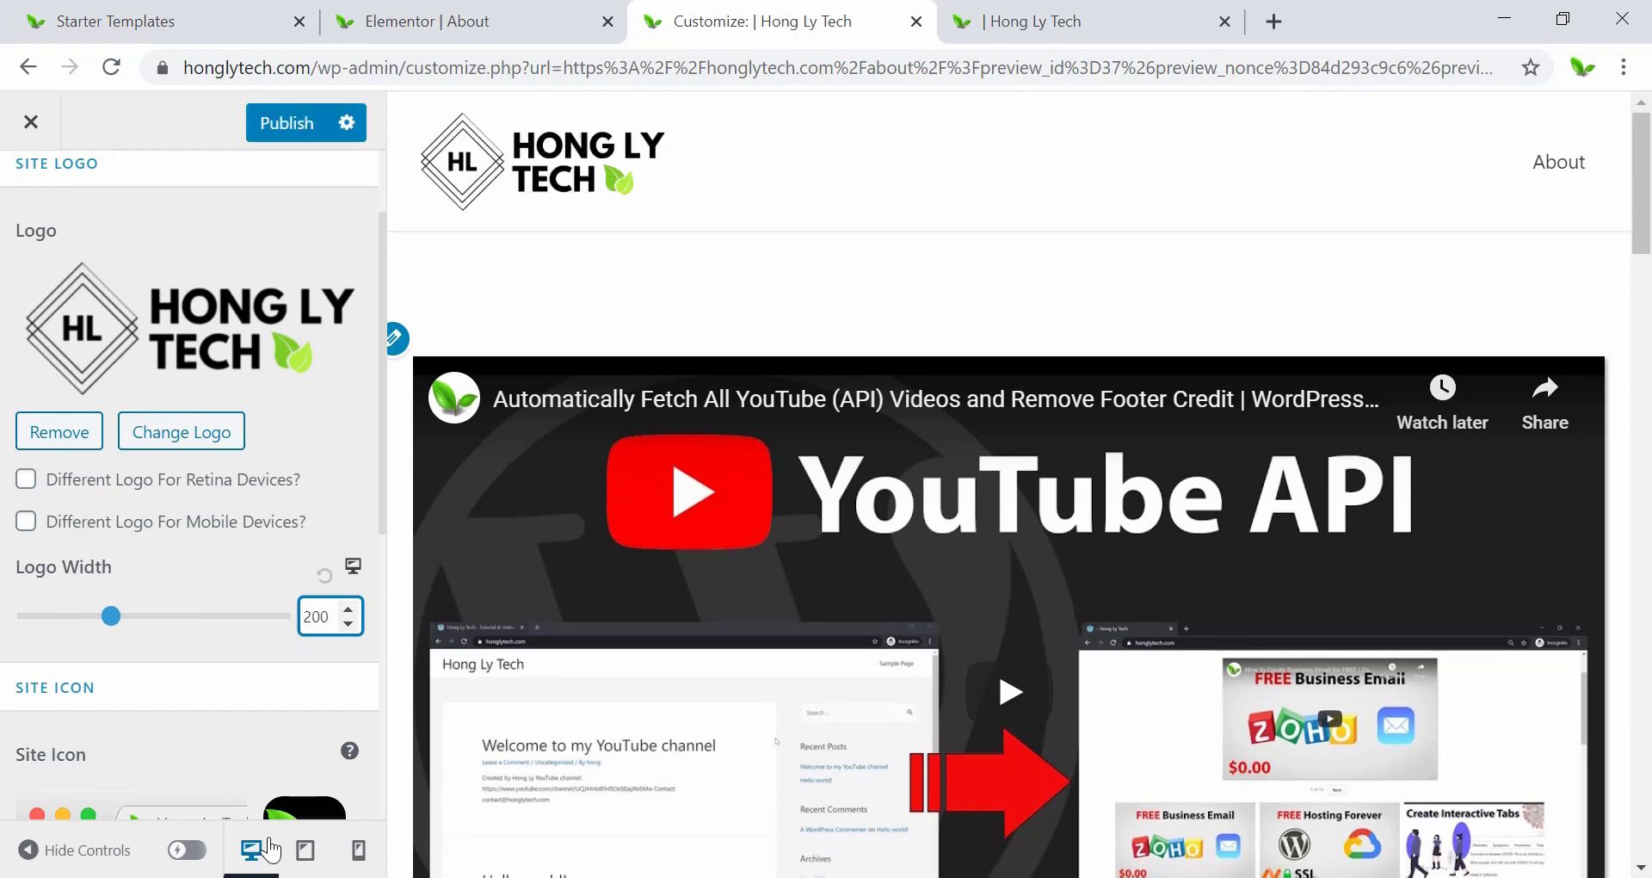
left_click(305, 850)
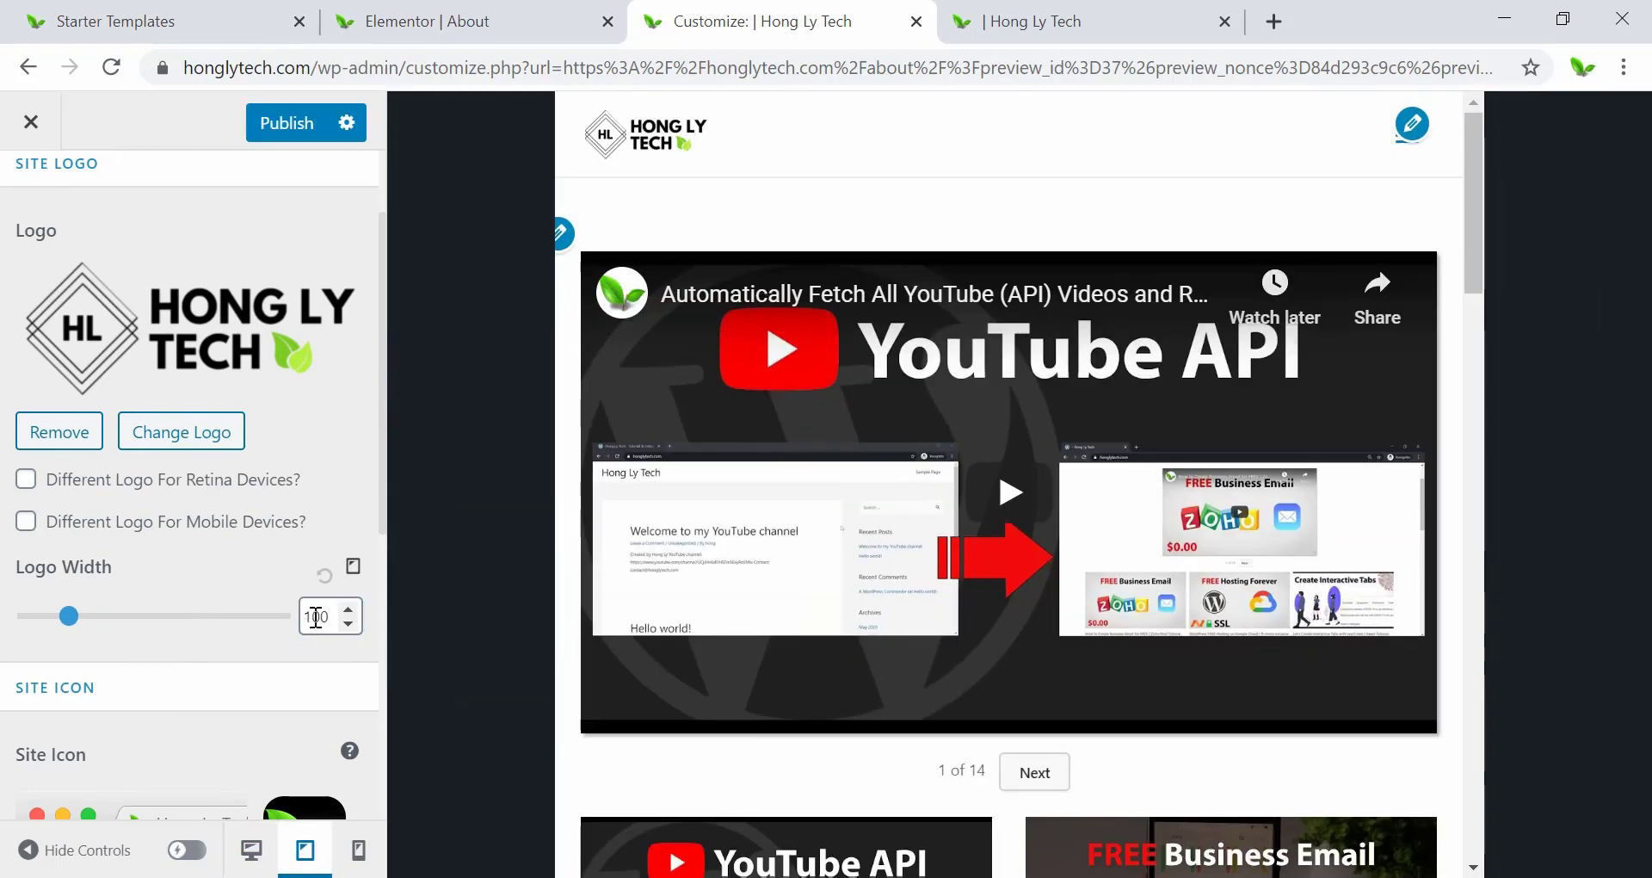
left_click_drag(314, 617, 302, 618)
type("2")
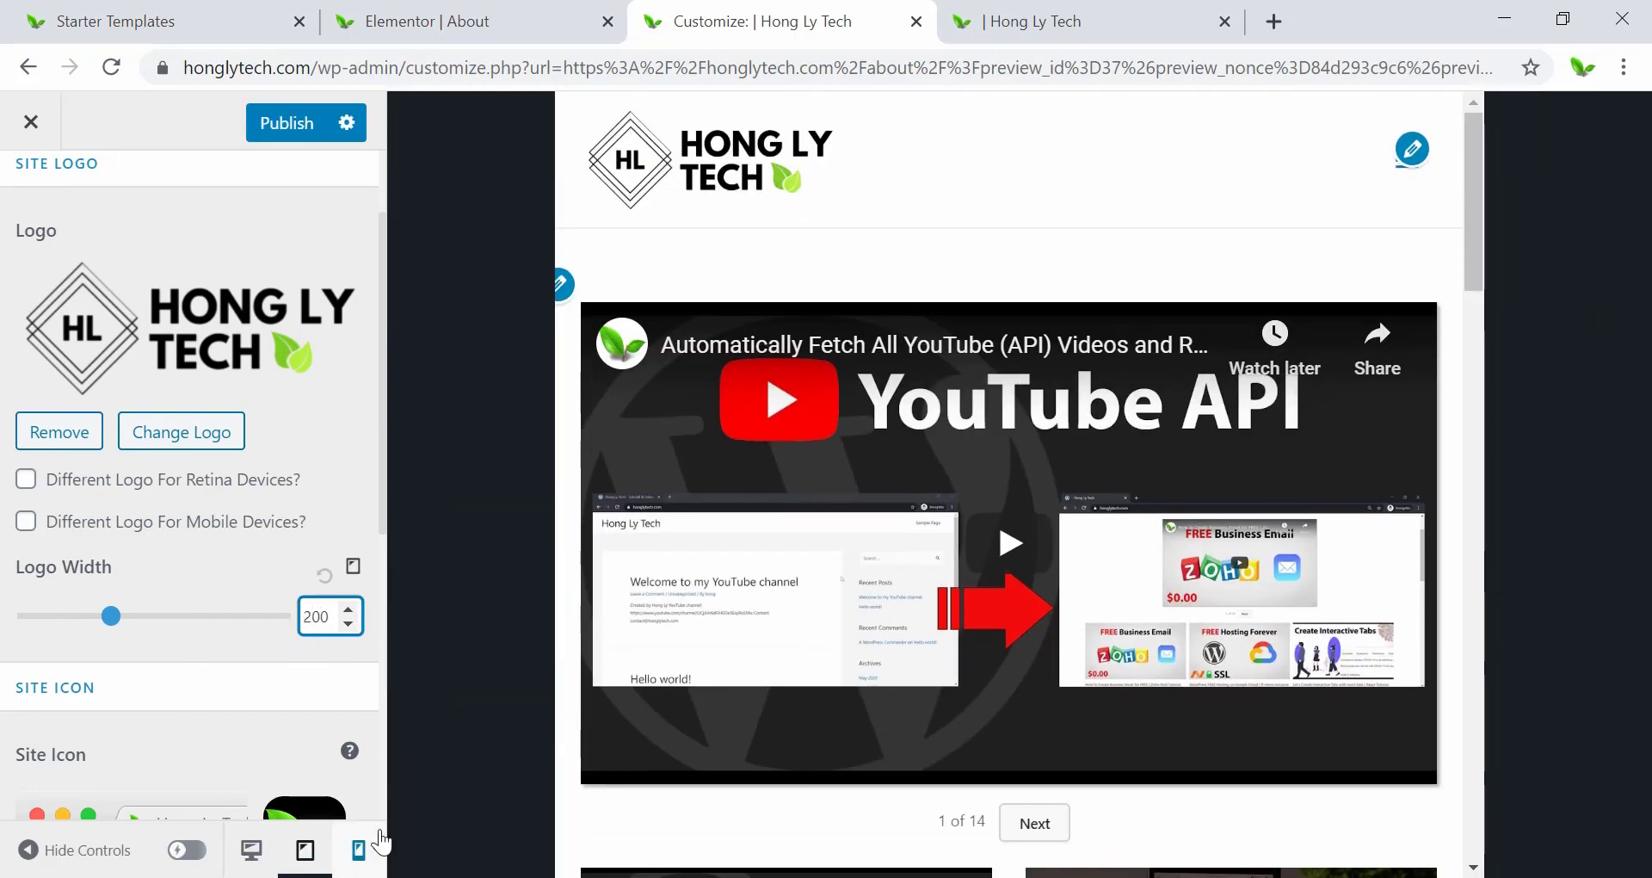
Confirm the mobile logo stays at 100, then publish the larger desktop logo.
left_click(361, 853)
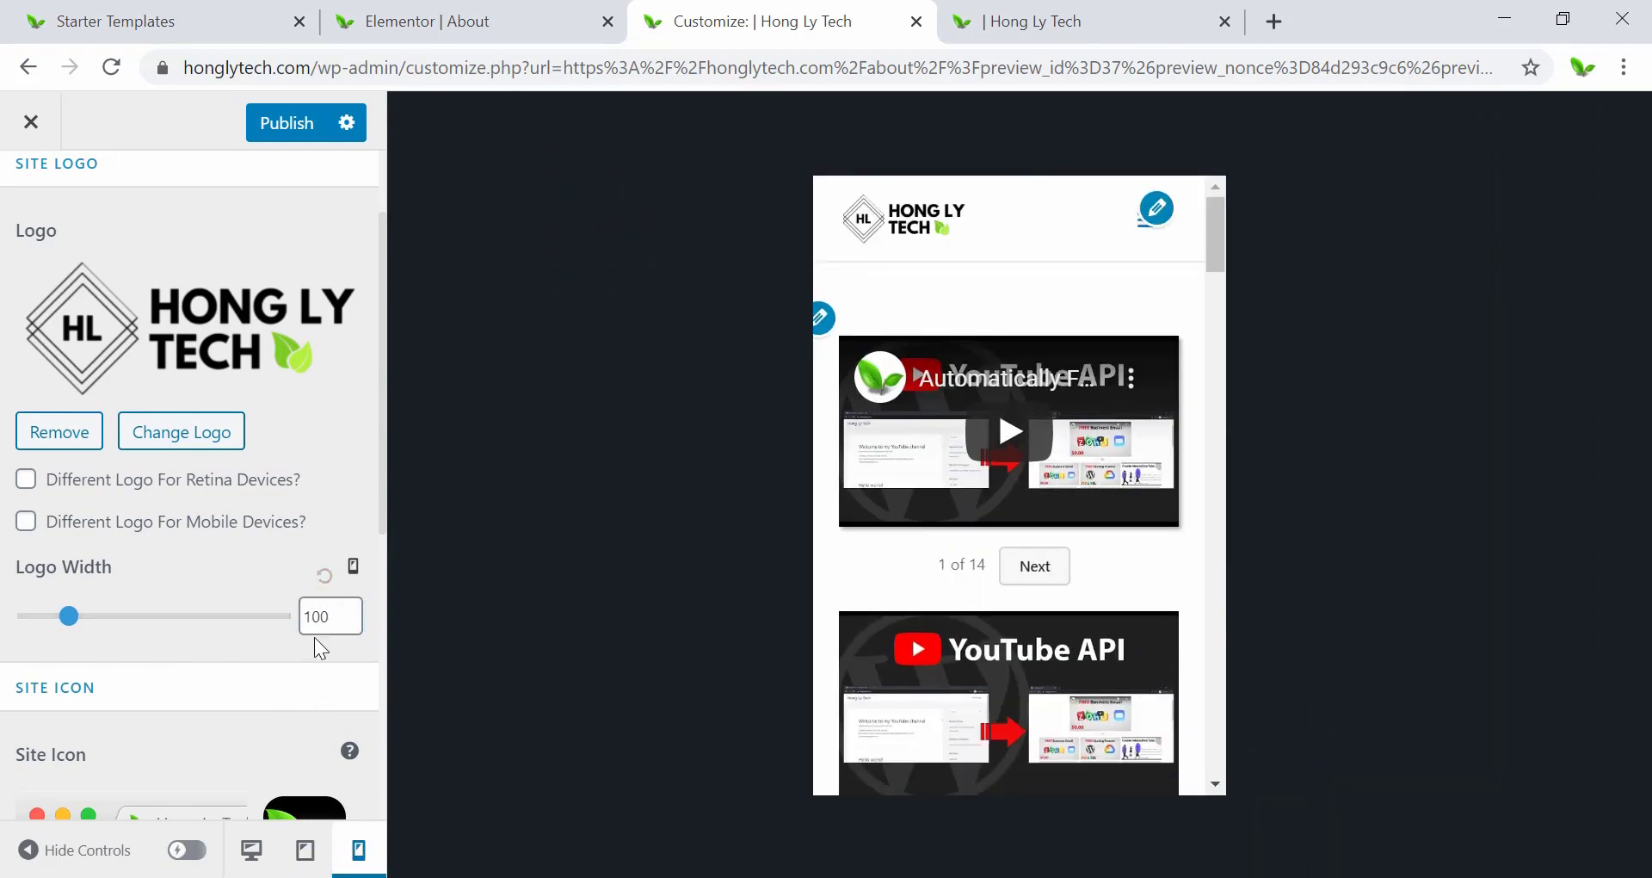
left_click(263, 865)
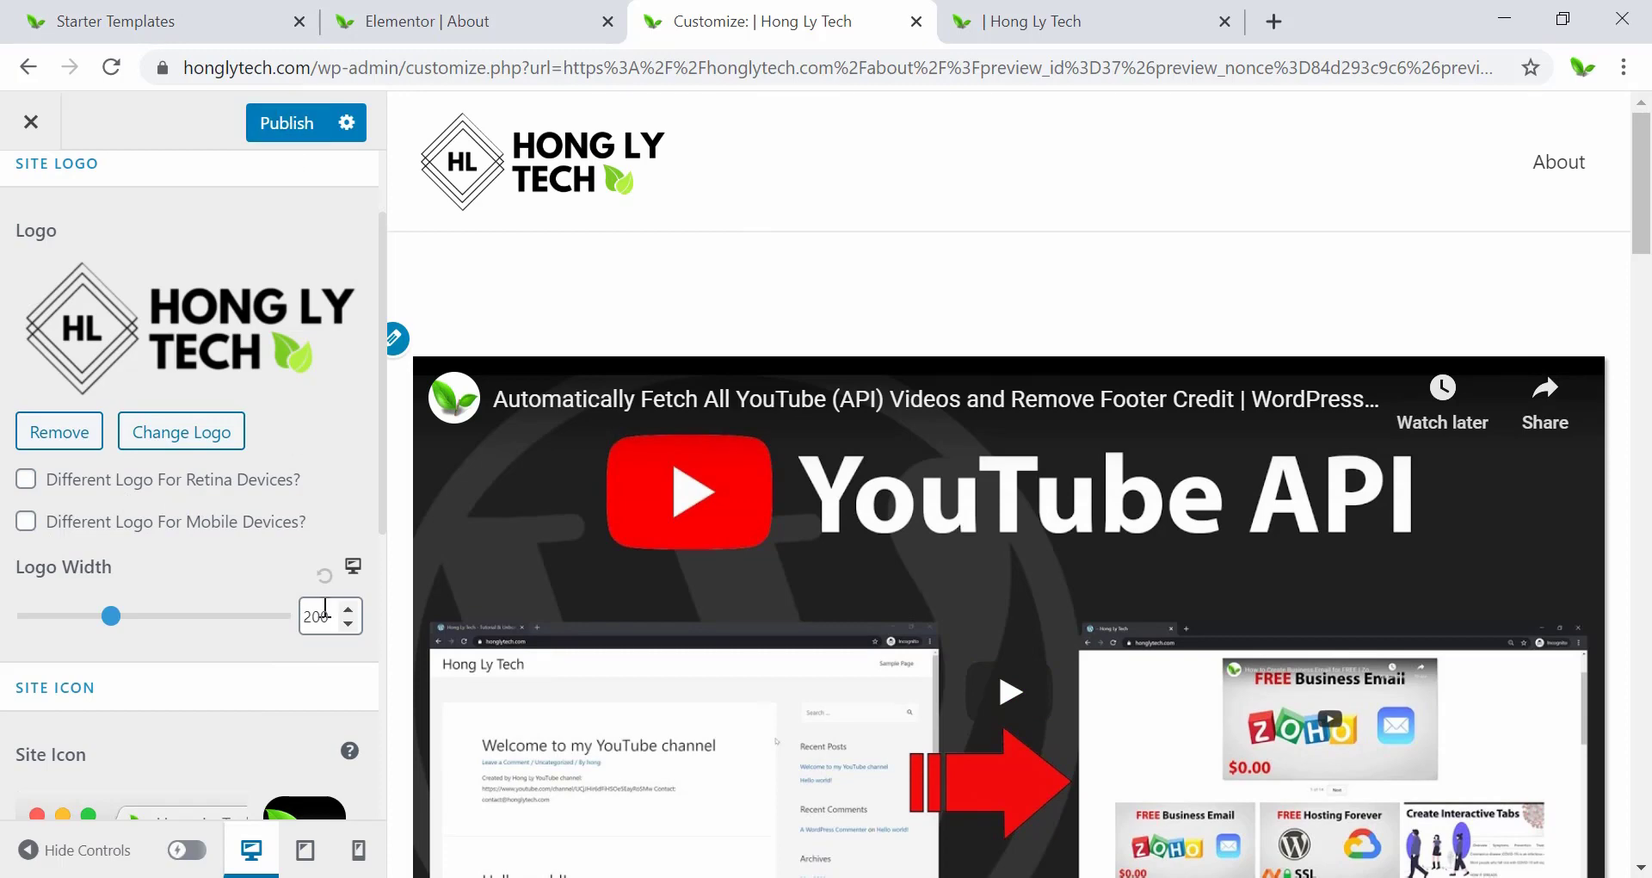
left_click(284, 125)
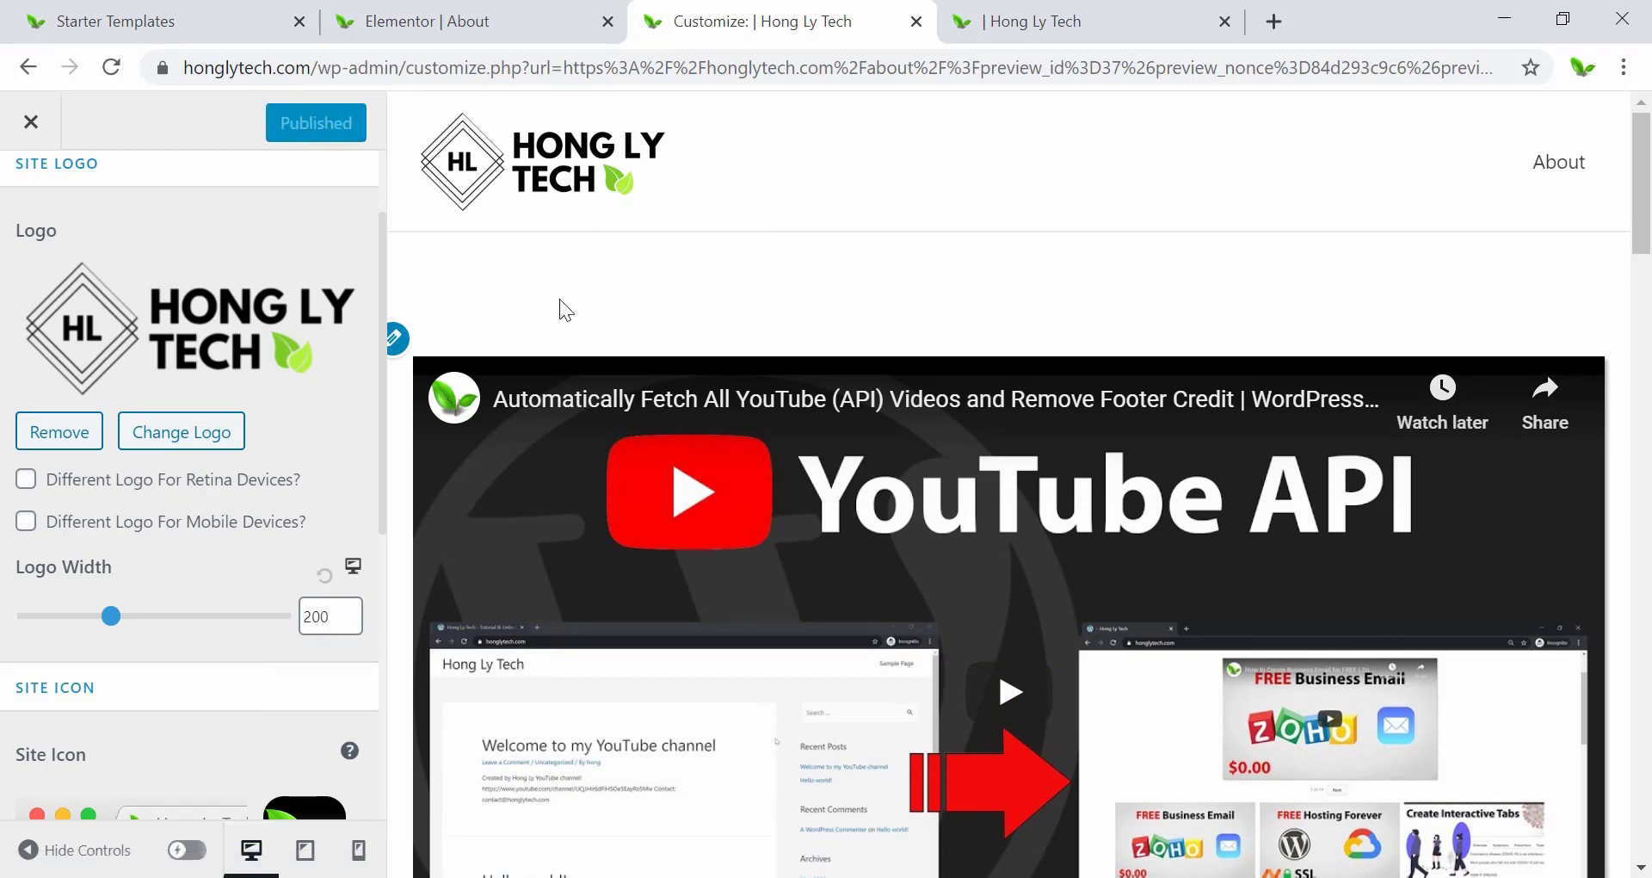
Reload live honglytech.com, open the About page, then return home via the logo.
key("alt+Tab")
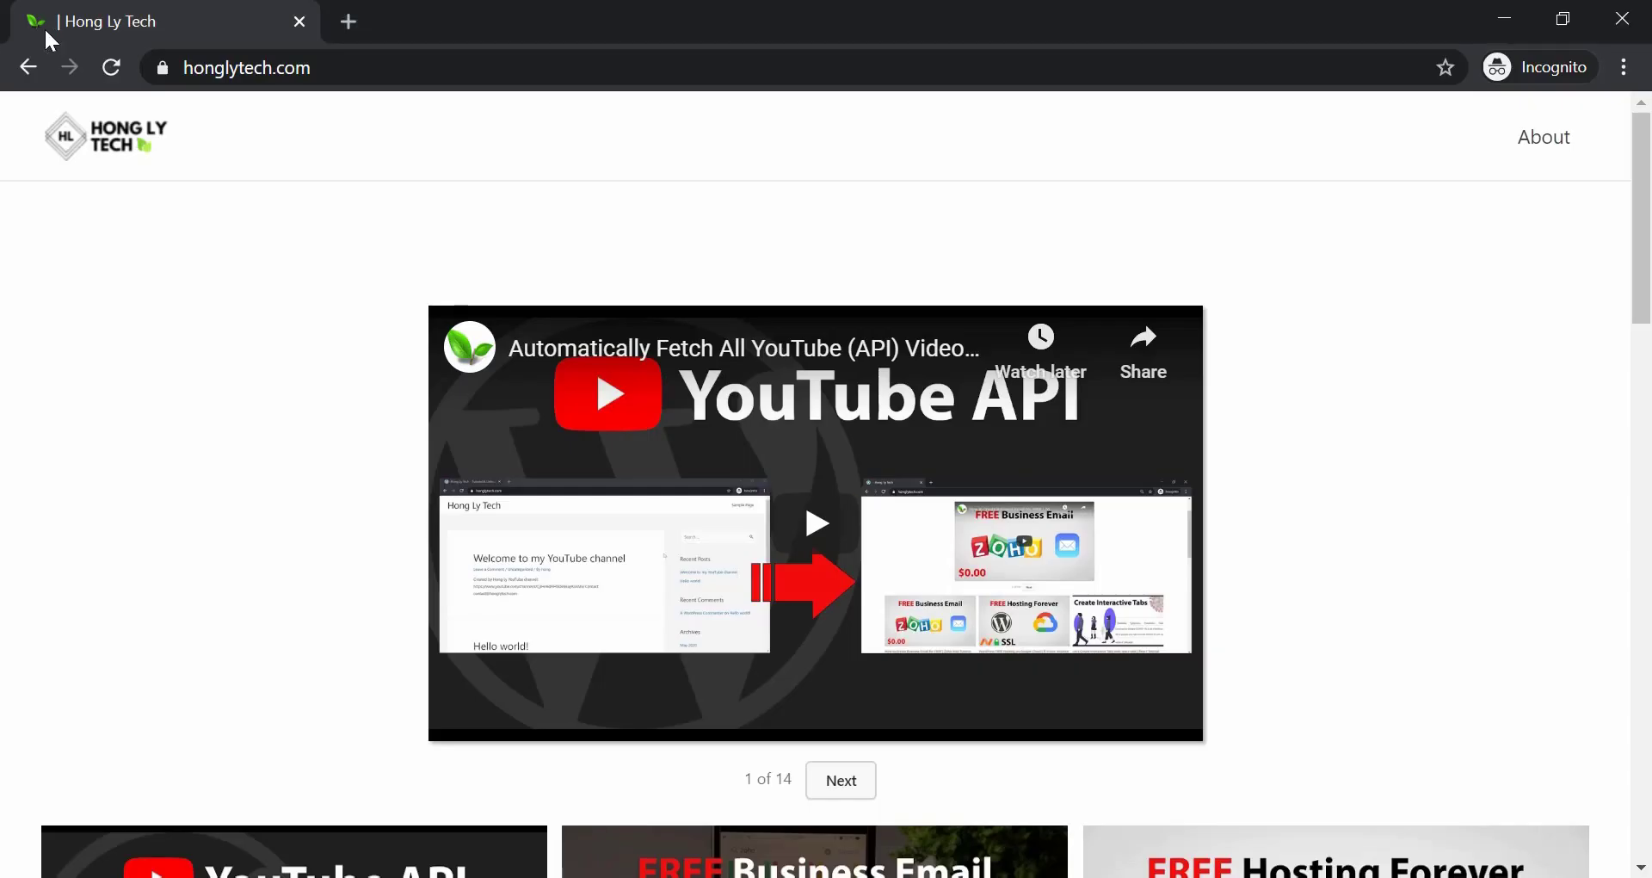
left_click(111, 67)
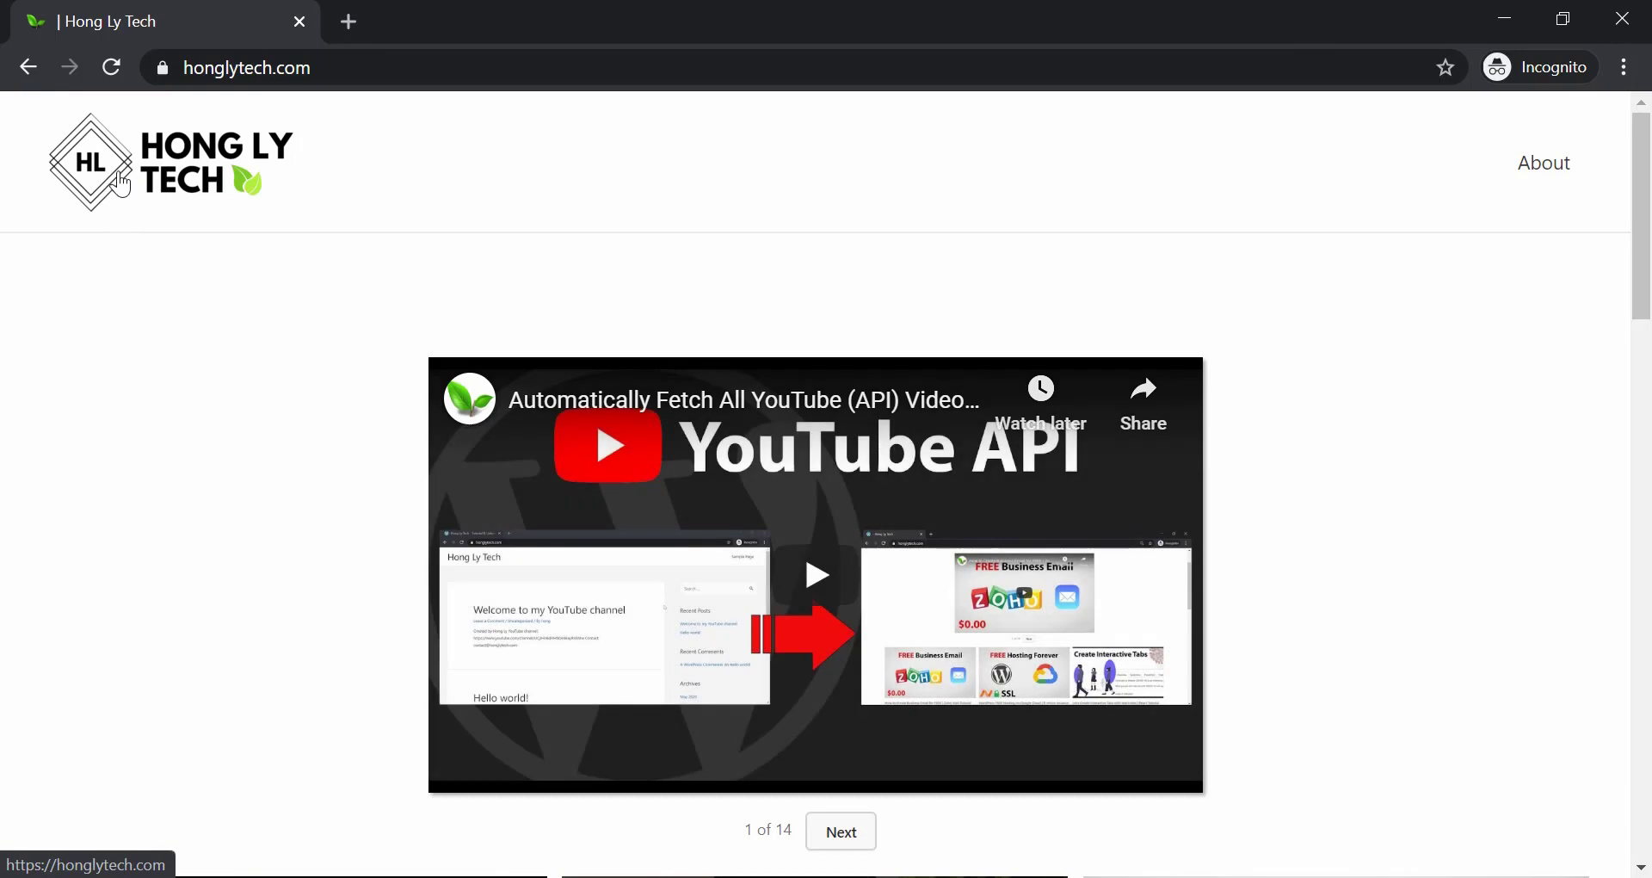
left_click(121, 183)
left_click(1549, 170)
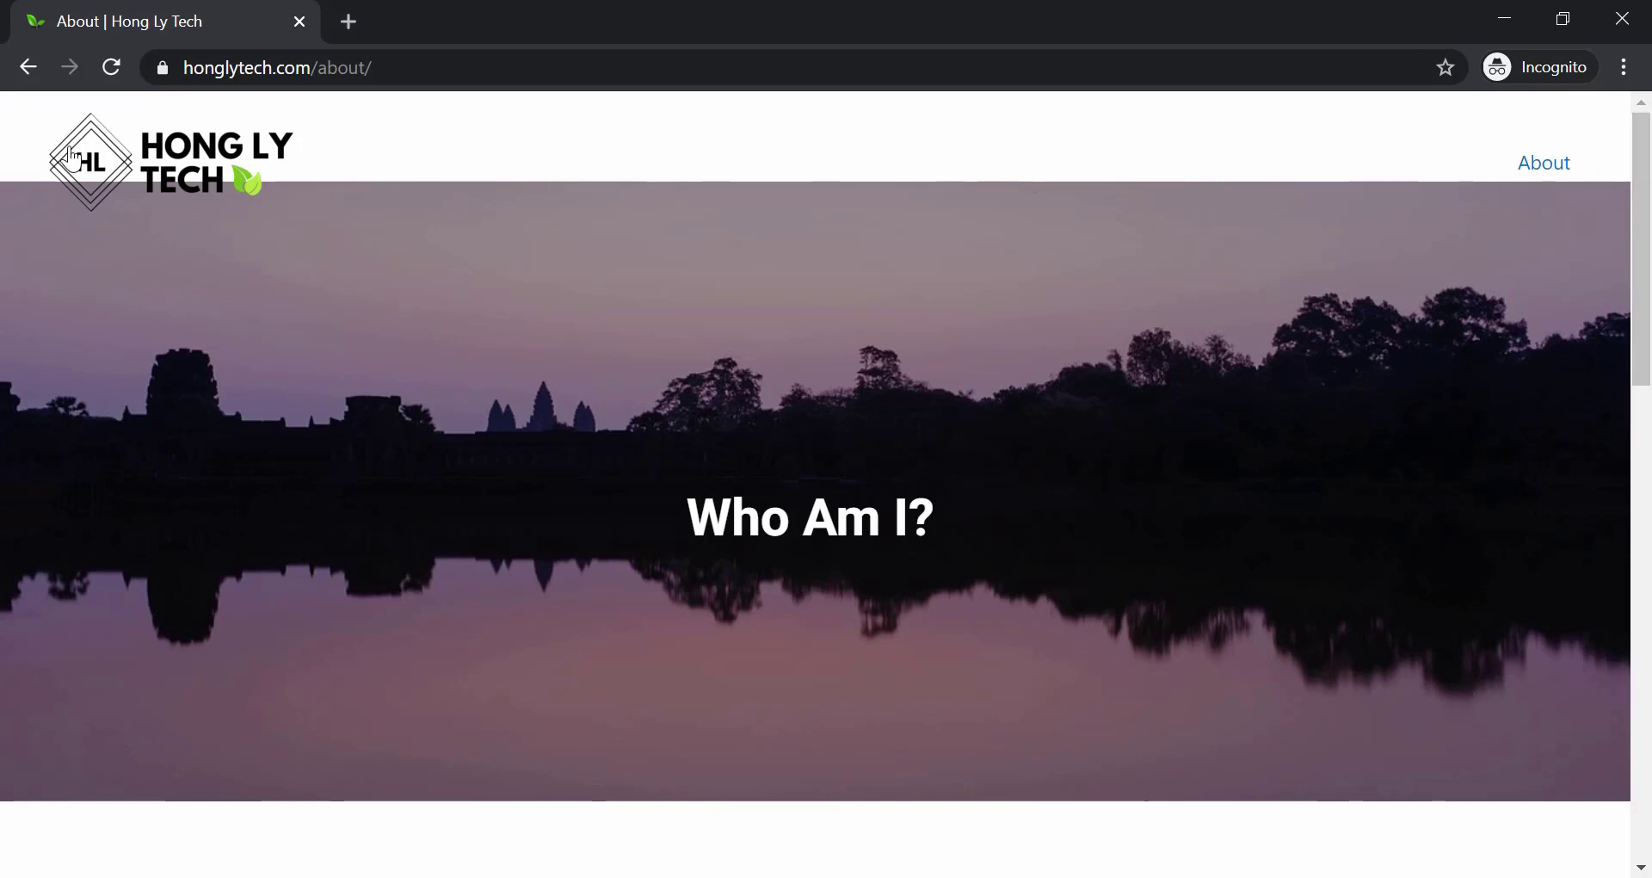
key("Tab")
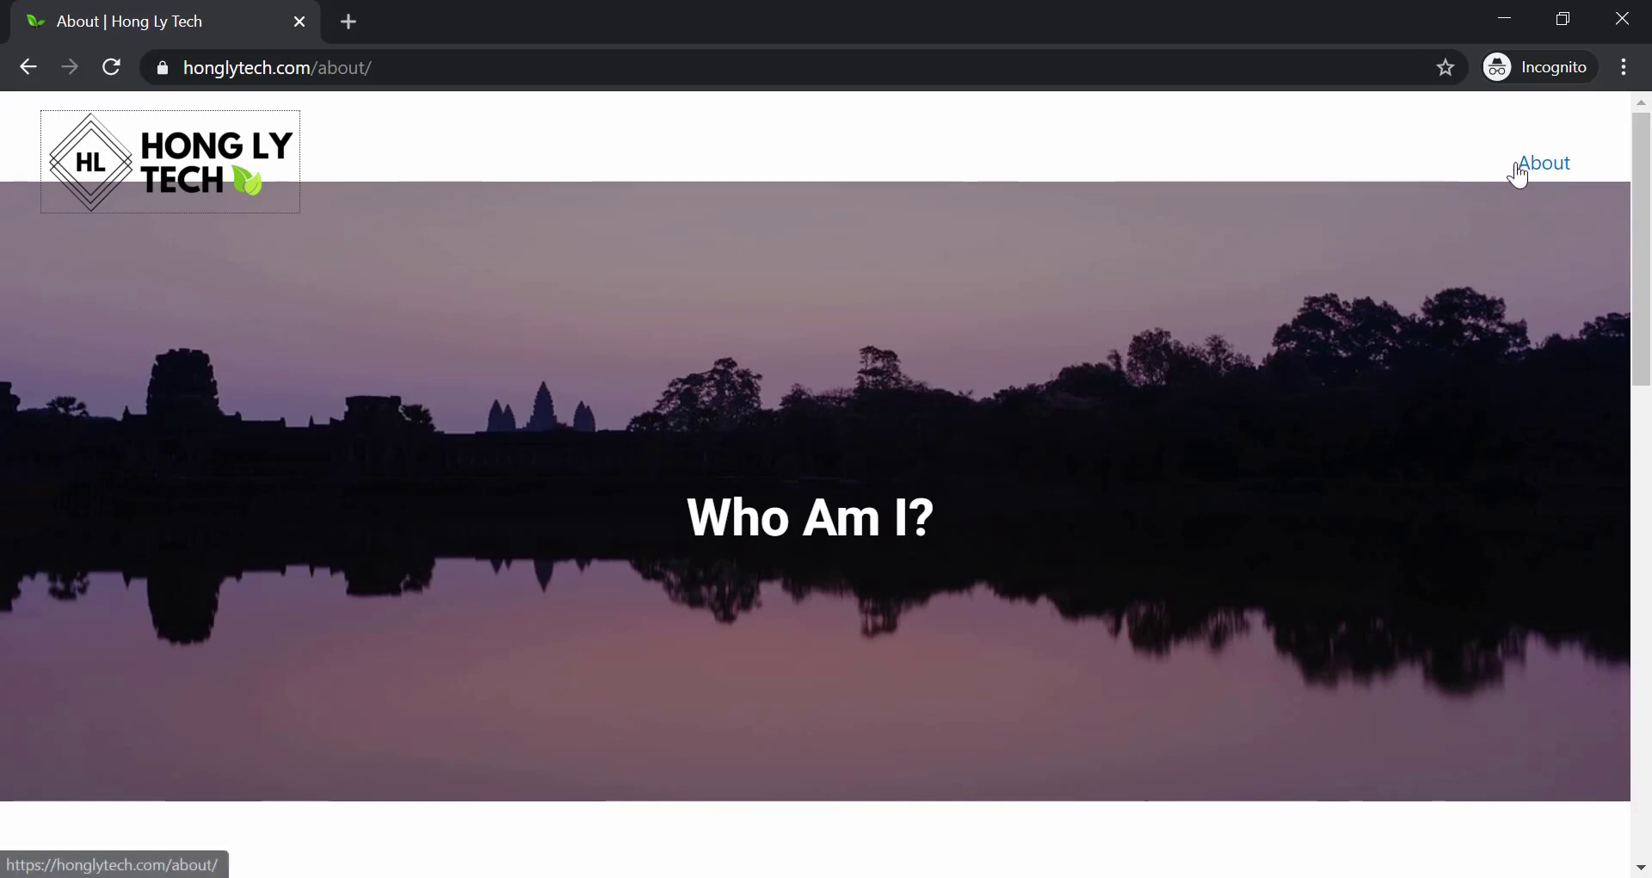
left_click(191, 174)
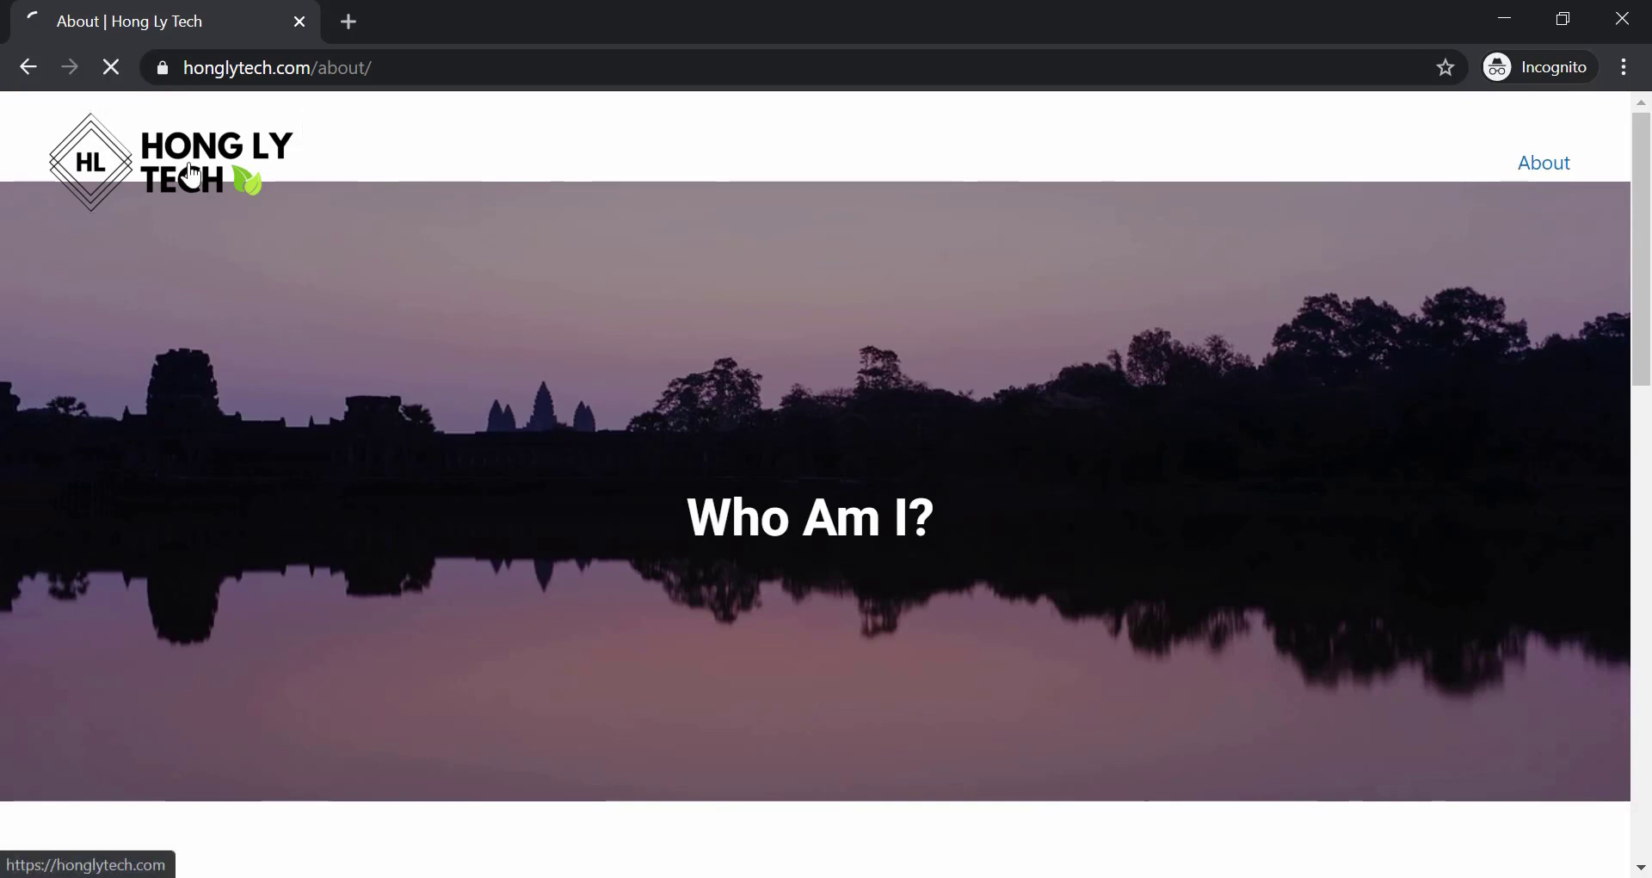
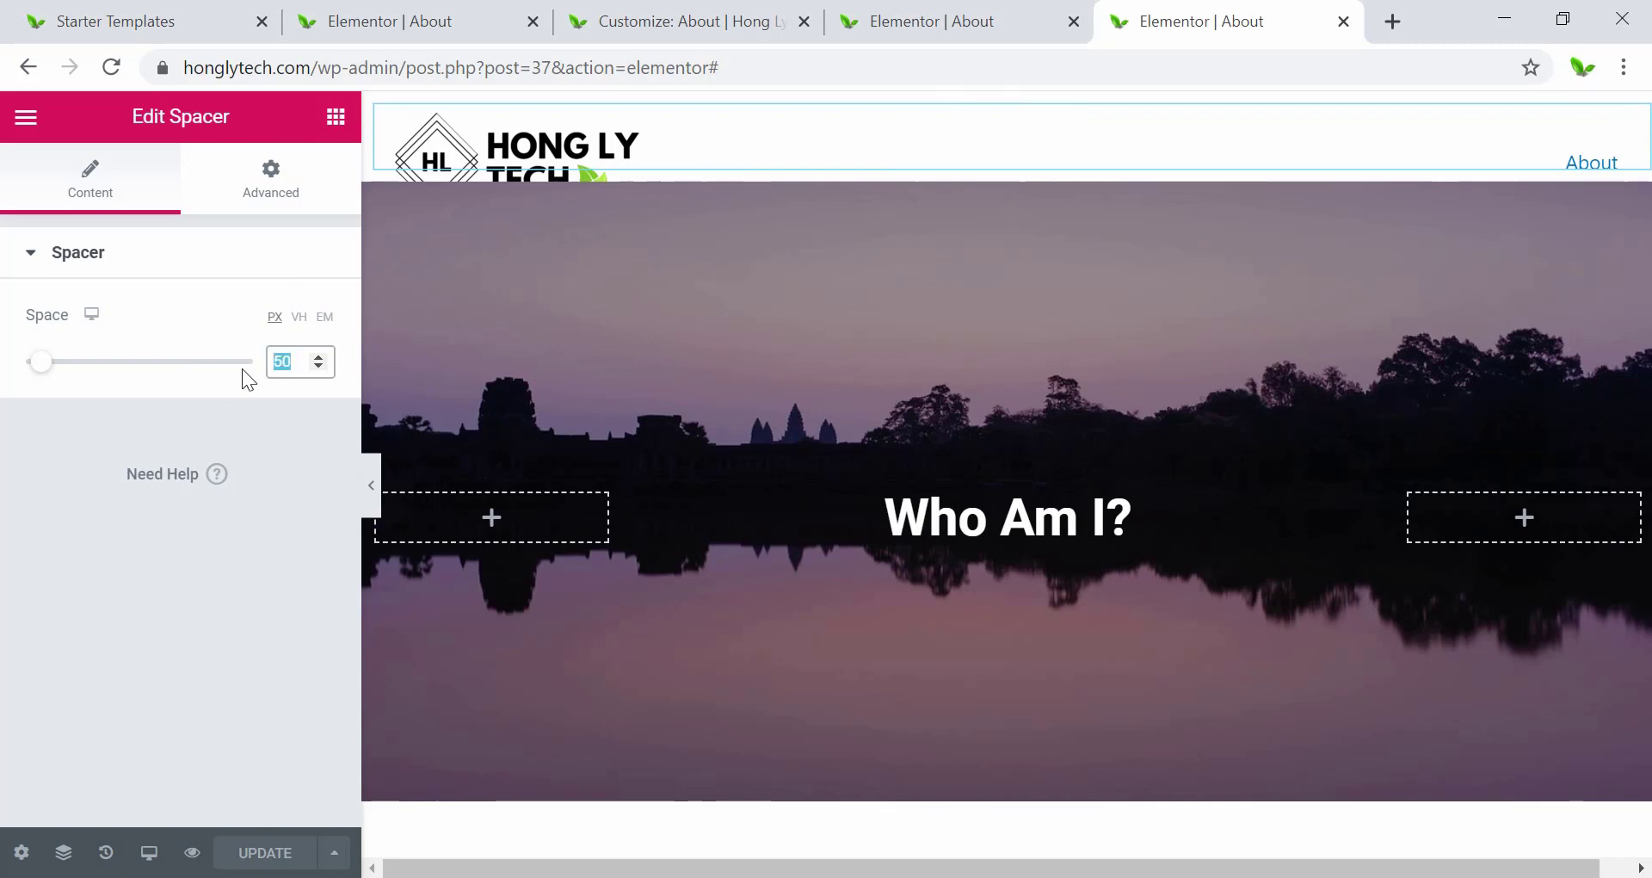
Set the hero spacer height to 80 px on desktop.
type("100")
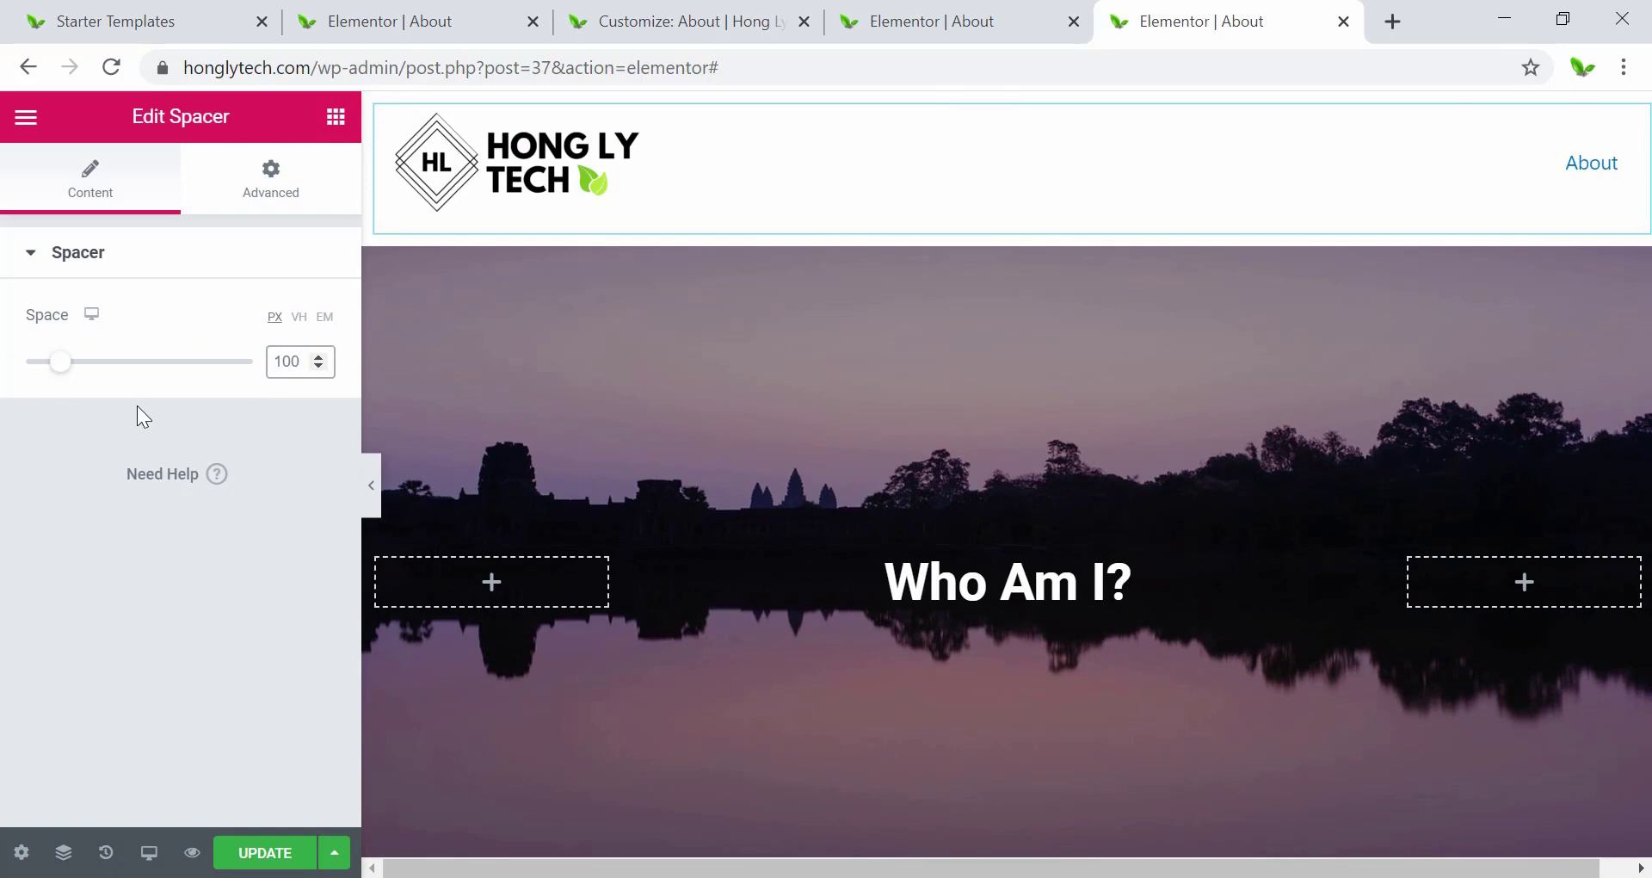
key("BackSpace")
key("BackSpace")
key("BackSpace")
type("80")
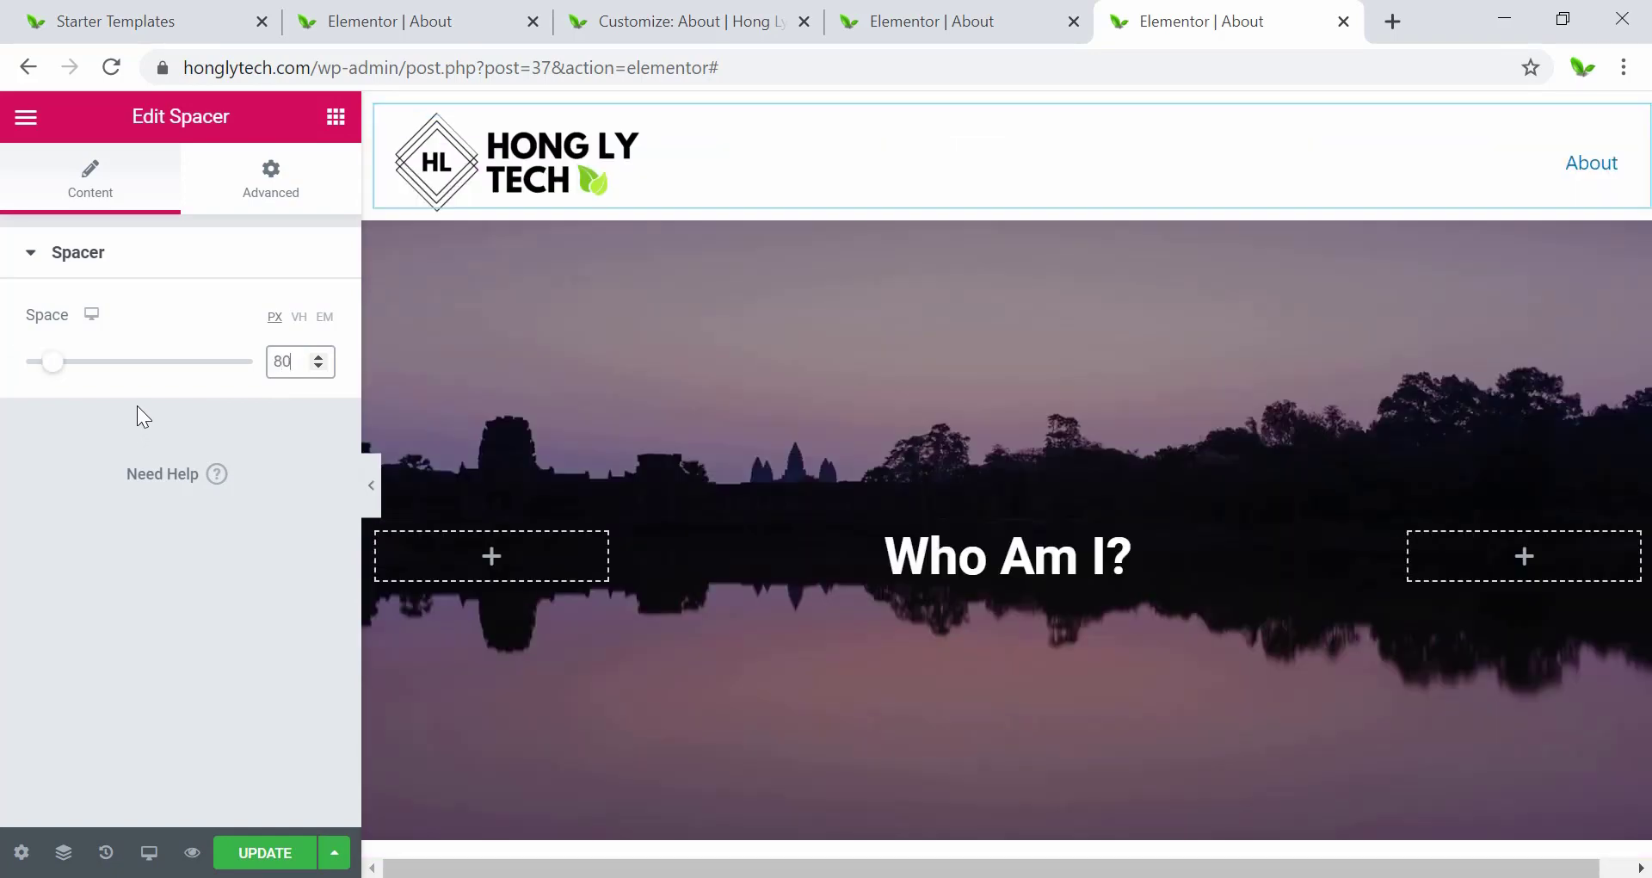
Make the spacer 50 px tall in the mobile preview, then return to desktop view.
left_click(149, 853)
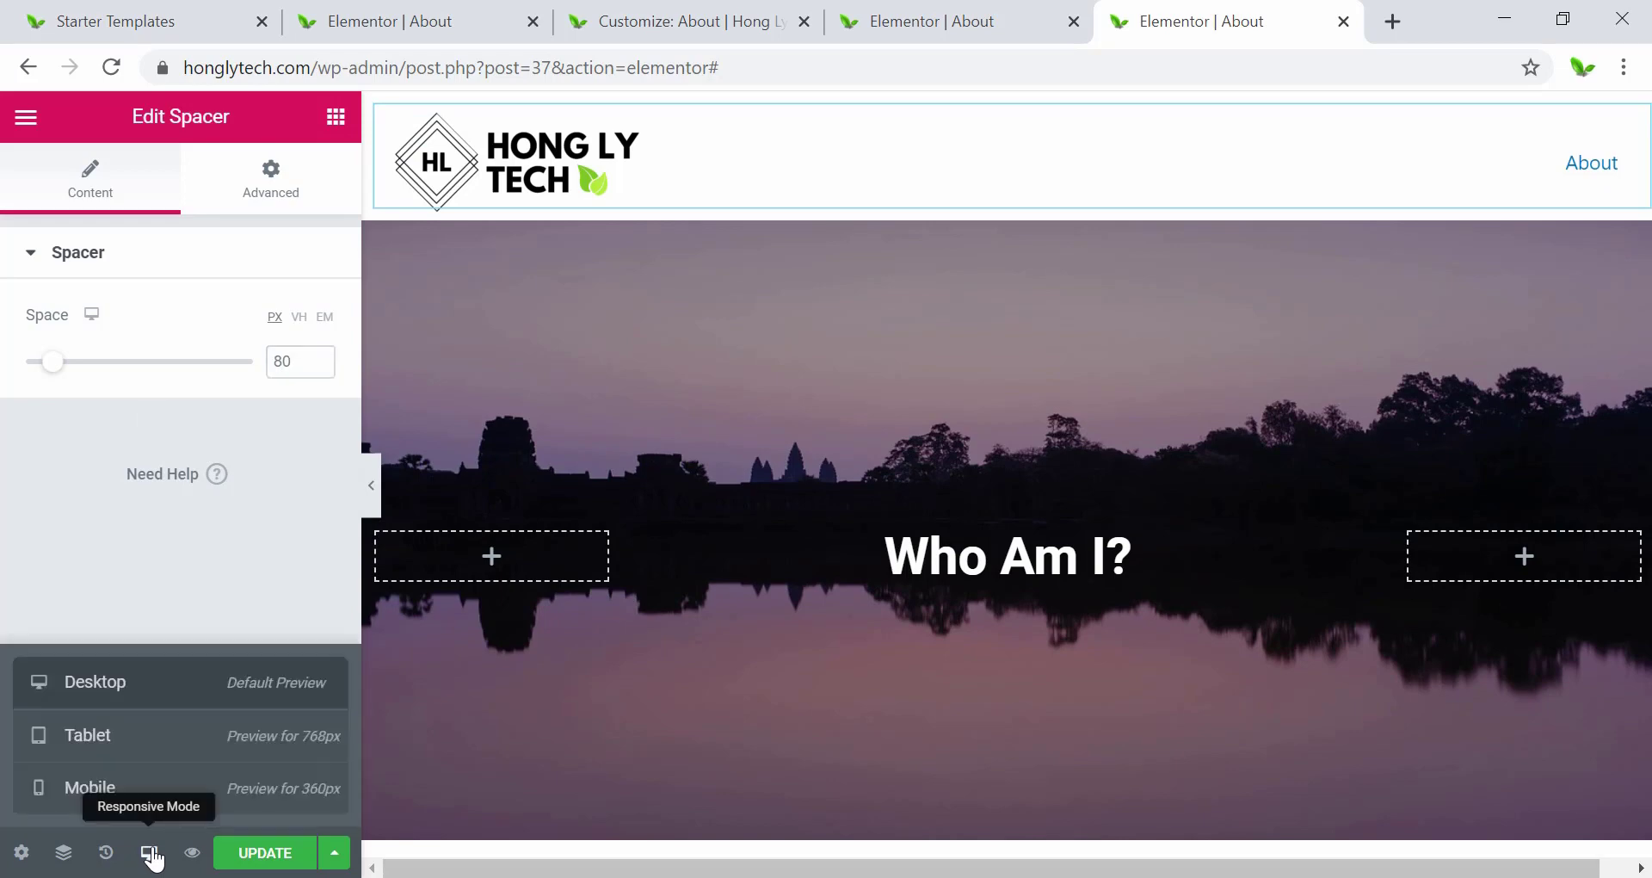
left_click(89, 740)
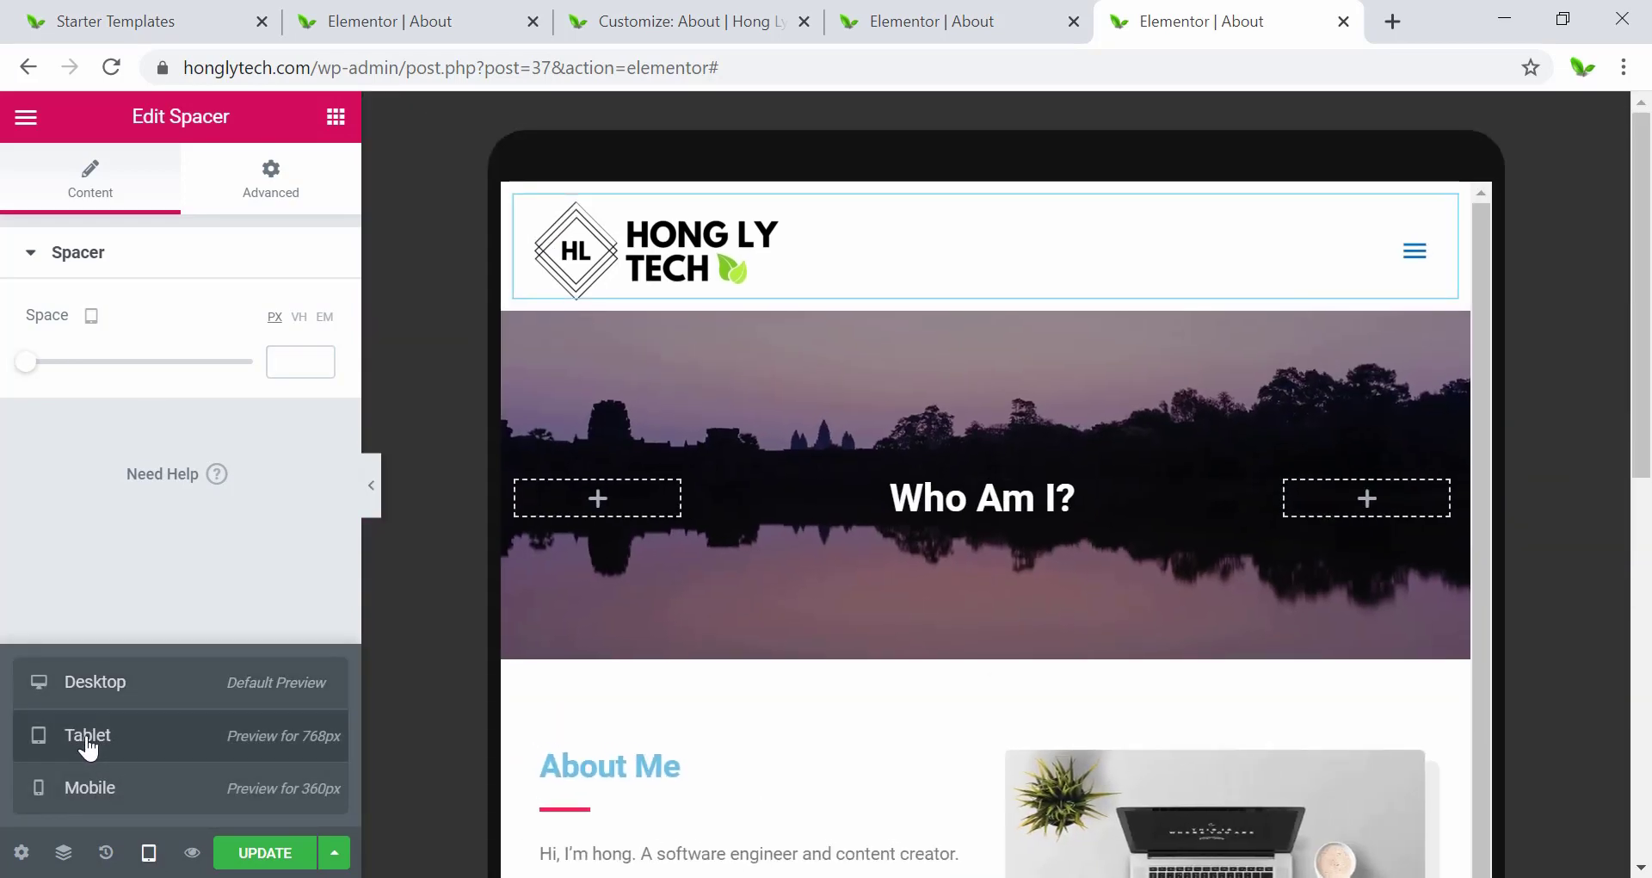
left_click(114, 791)
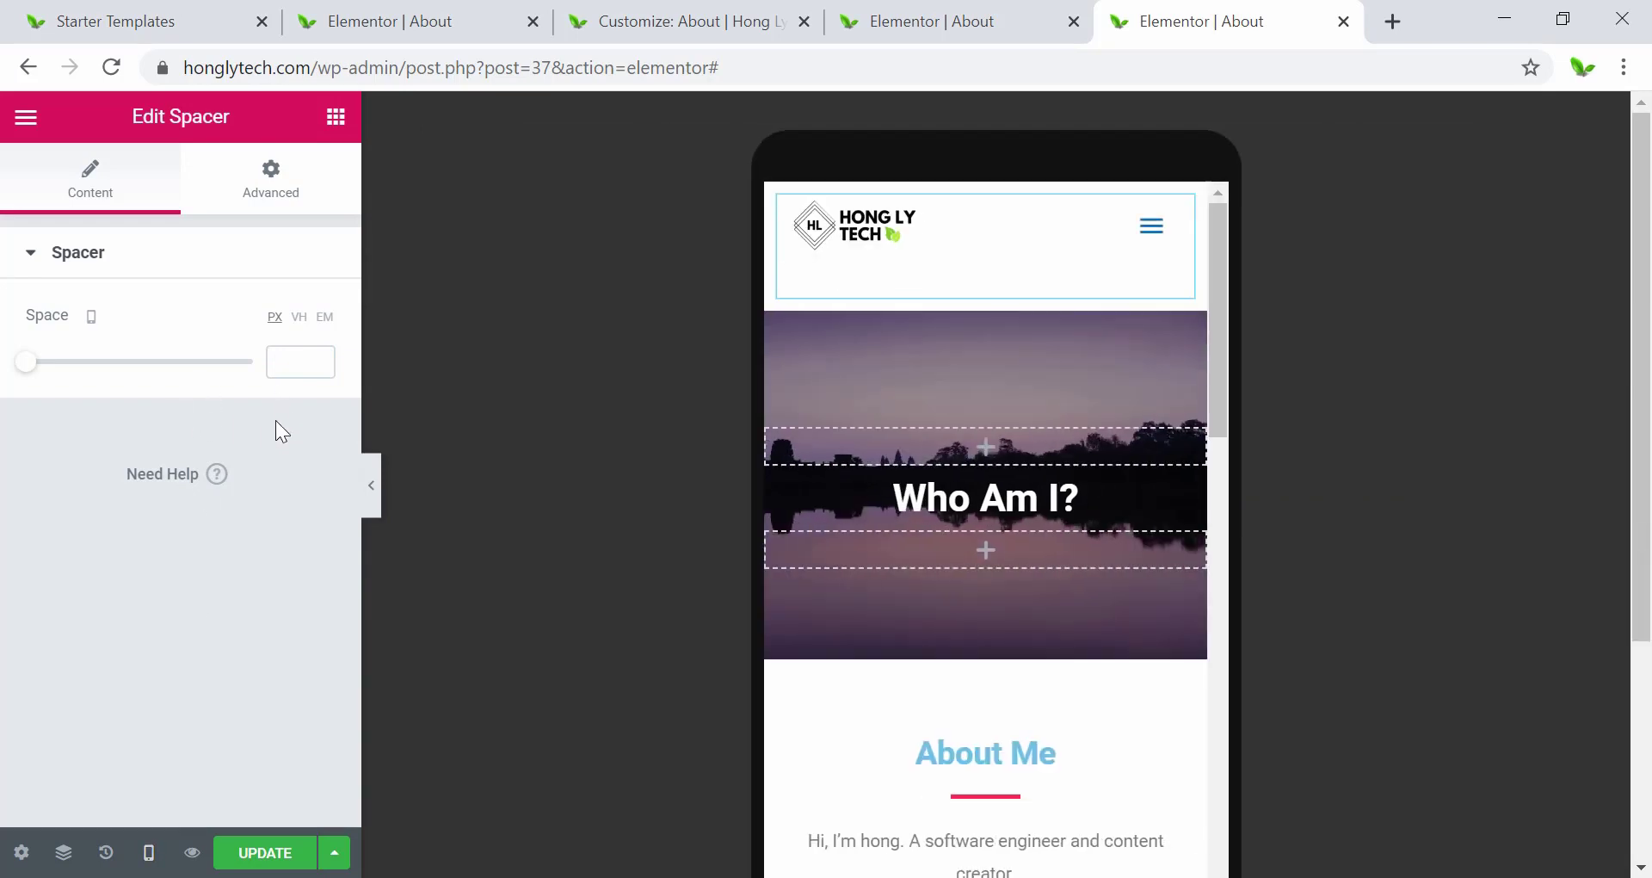
left_click(38, 368)
left_click_drag(41, 368, 43, 371)
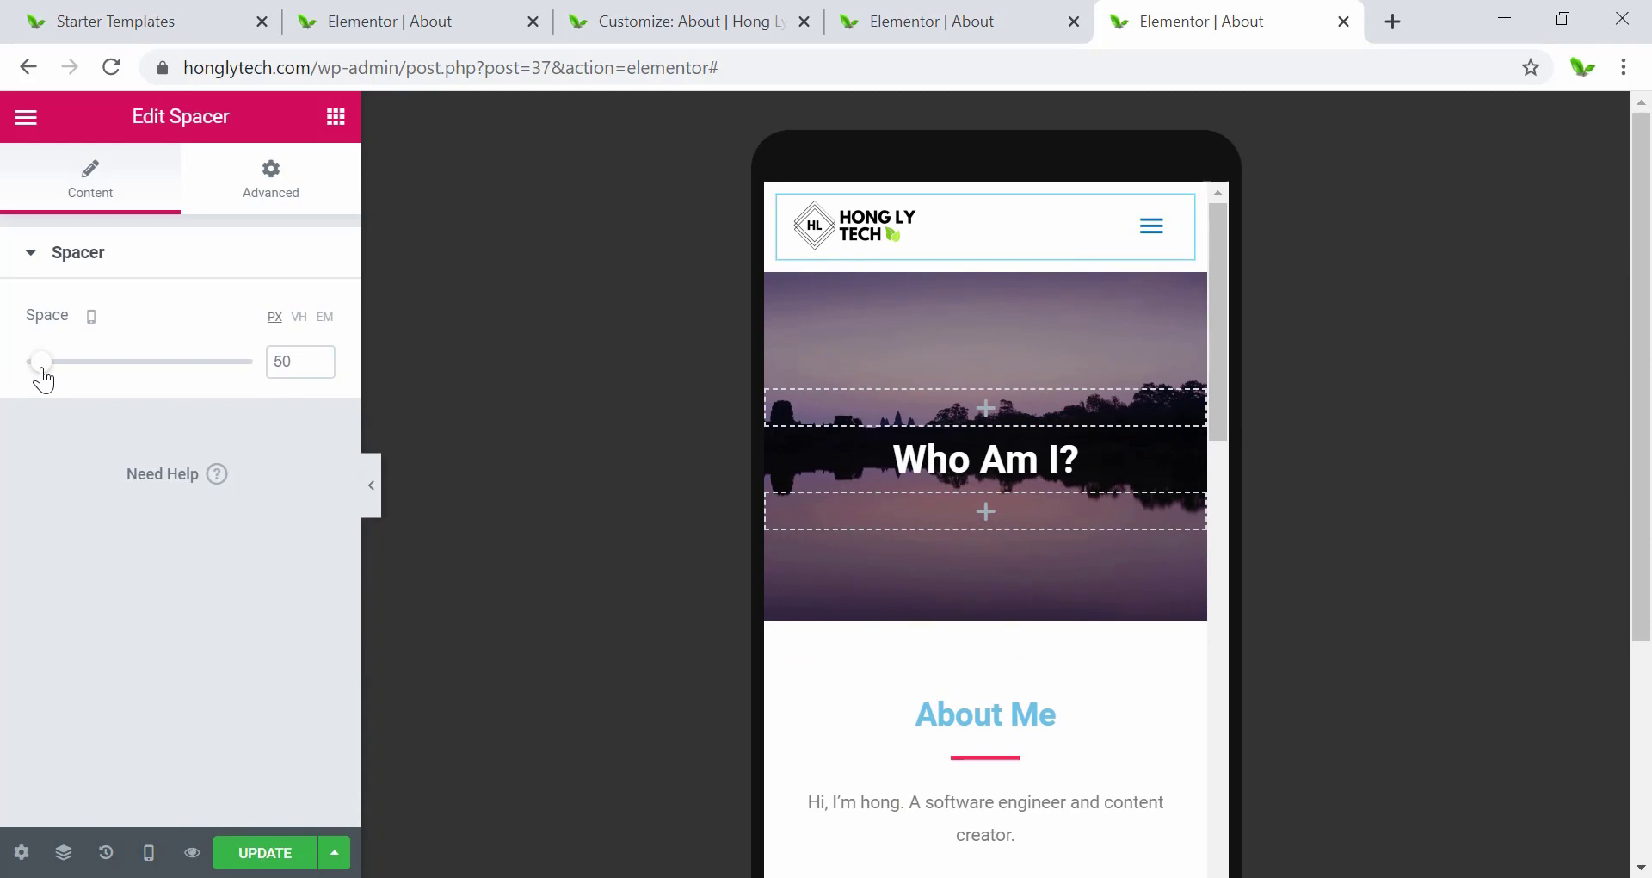
left_click(148, 852)
left_click(138, 747)
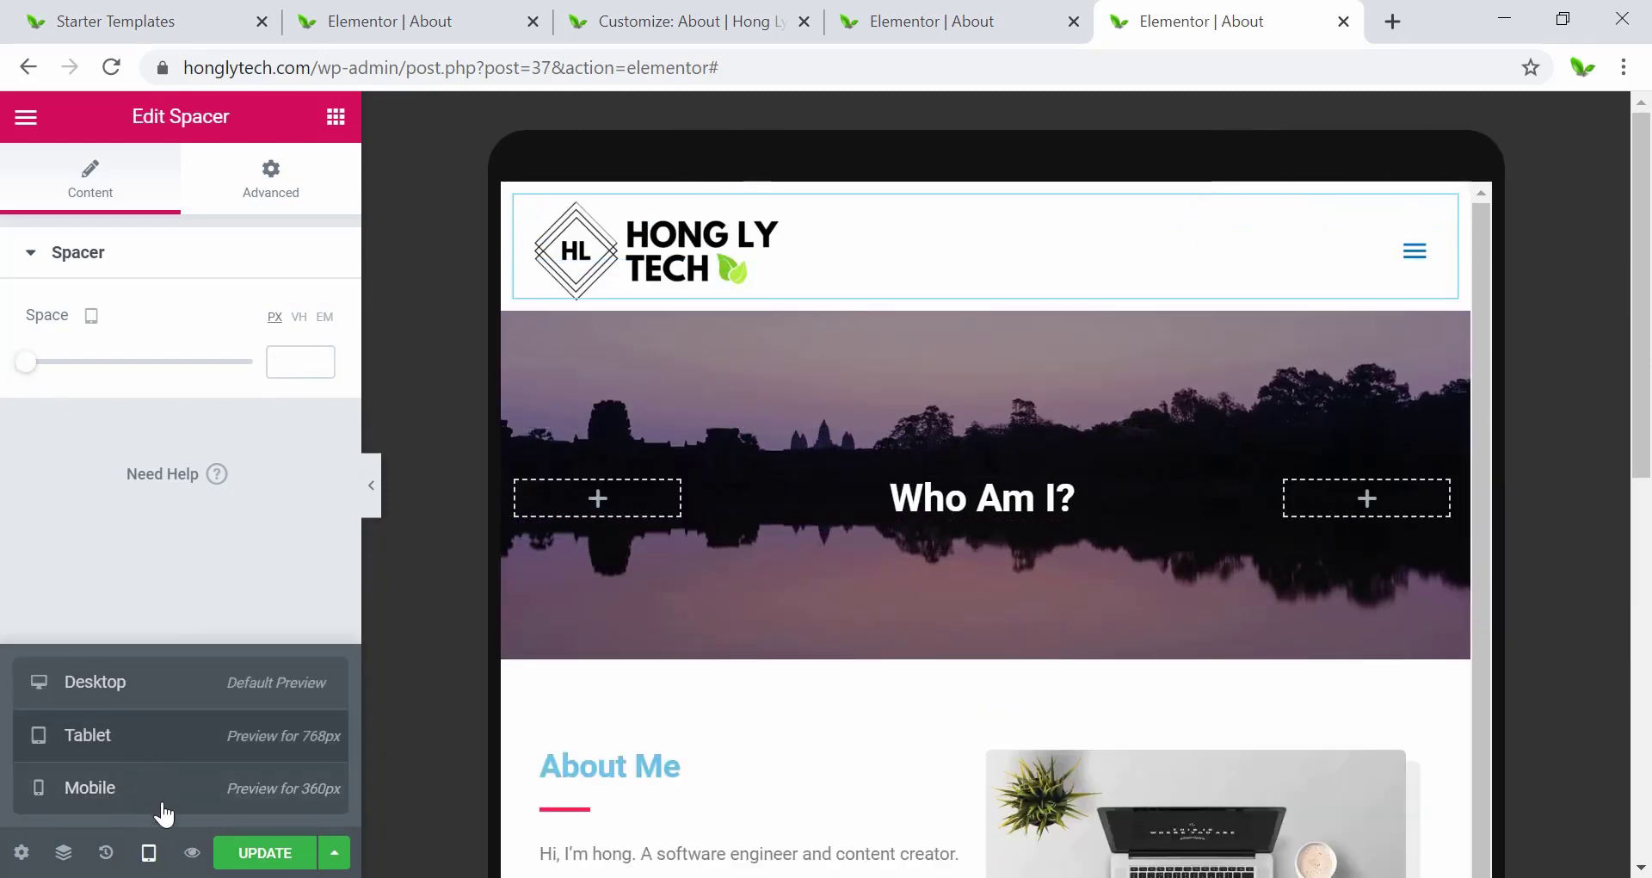
left_click(148, 852)
left_click(148, 851)
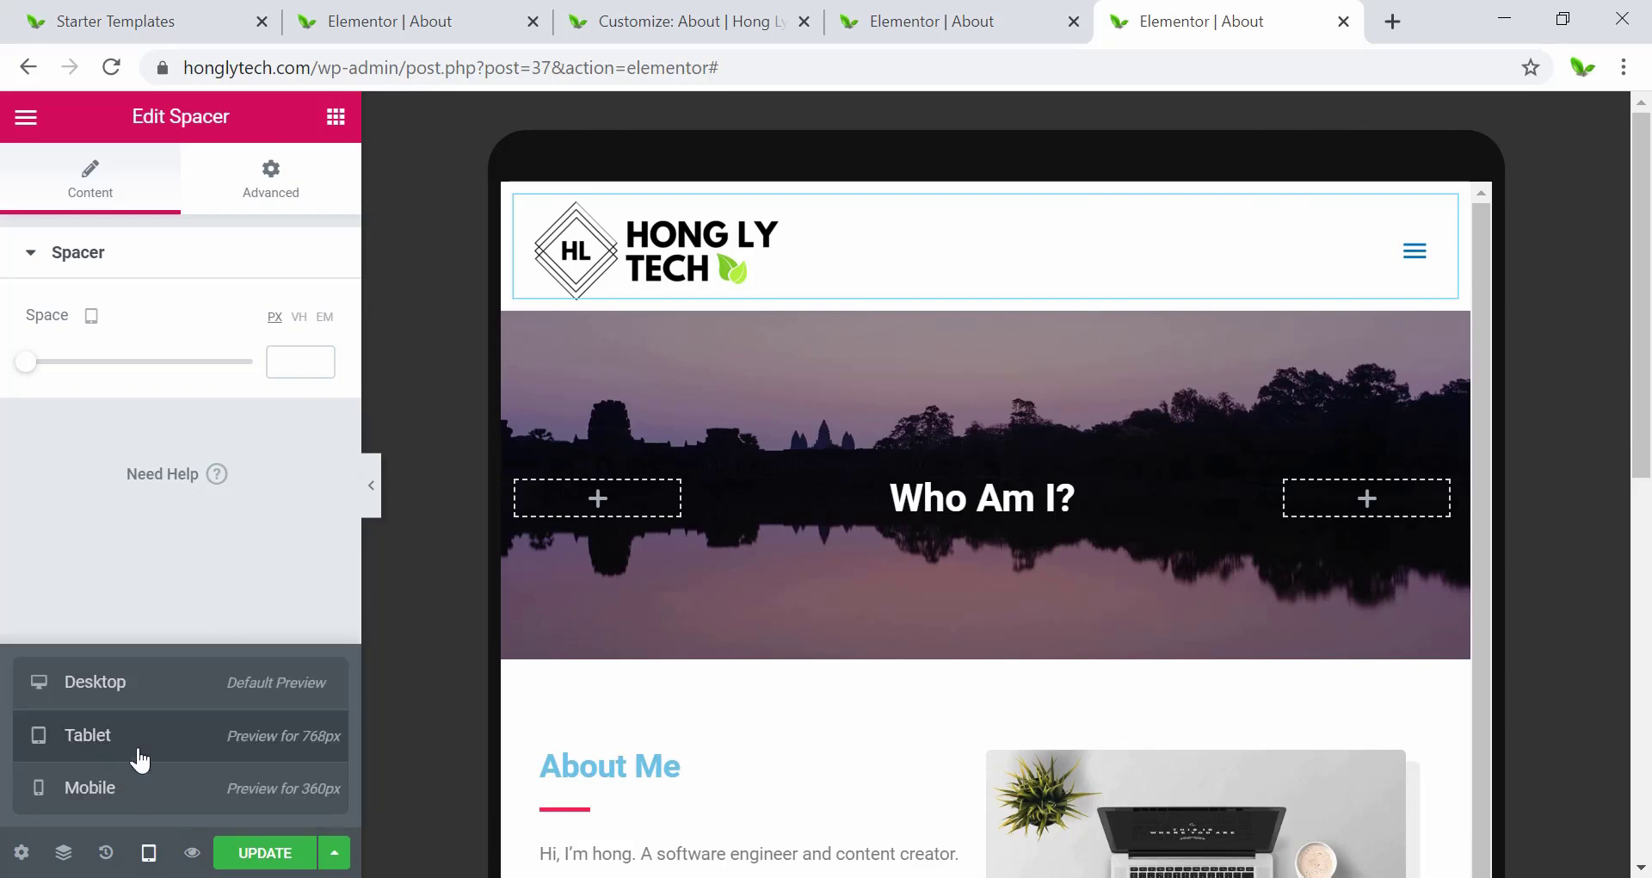
left_click(110, 684)
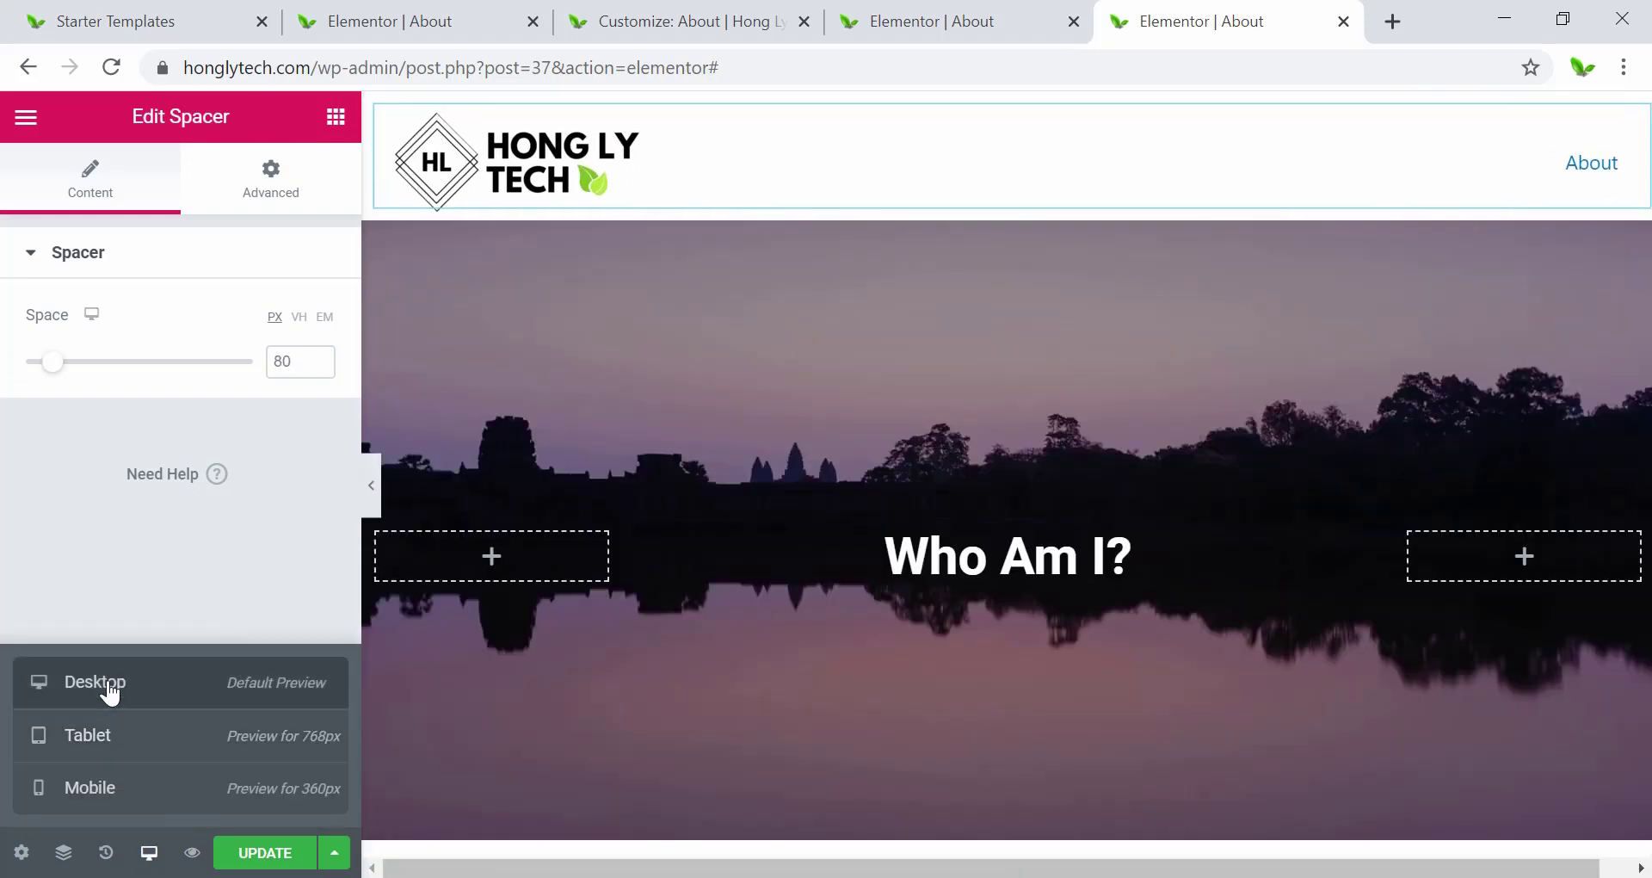
Update the page and reload the live About page in the incognito window.
left_click(264, 854)
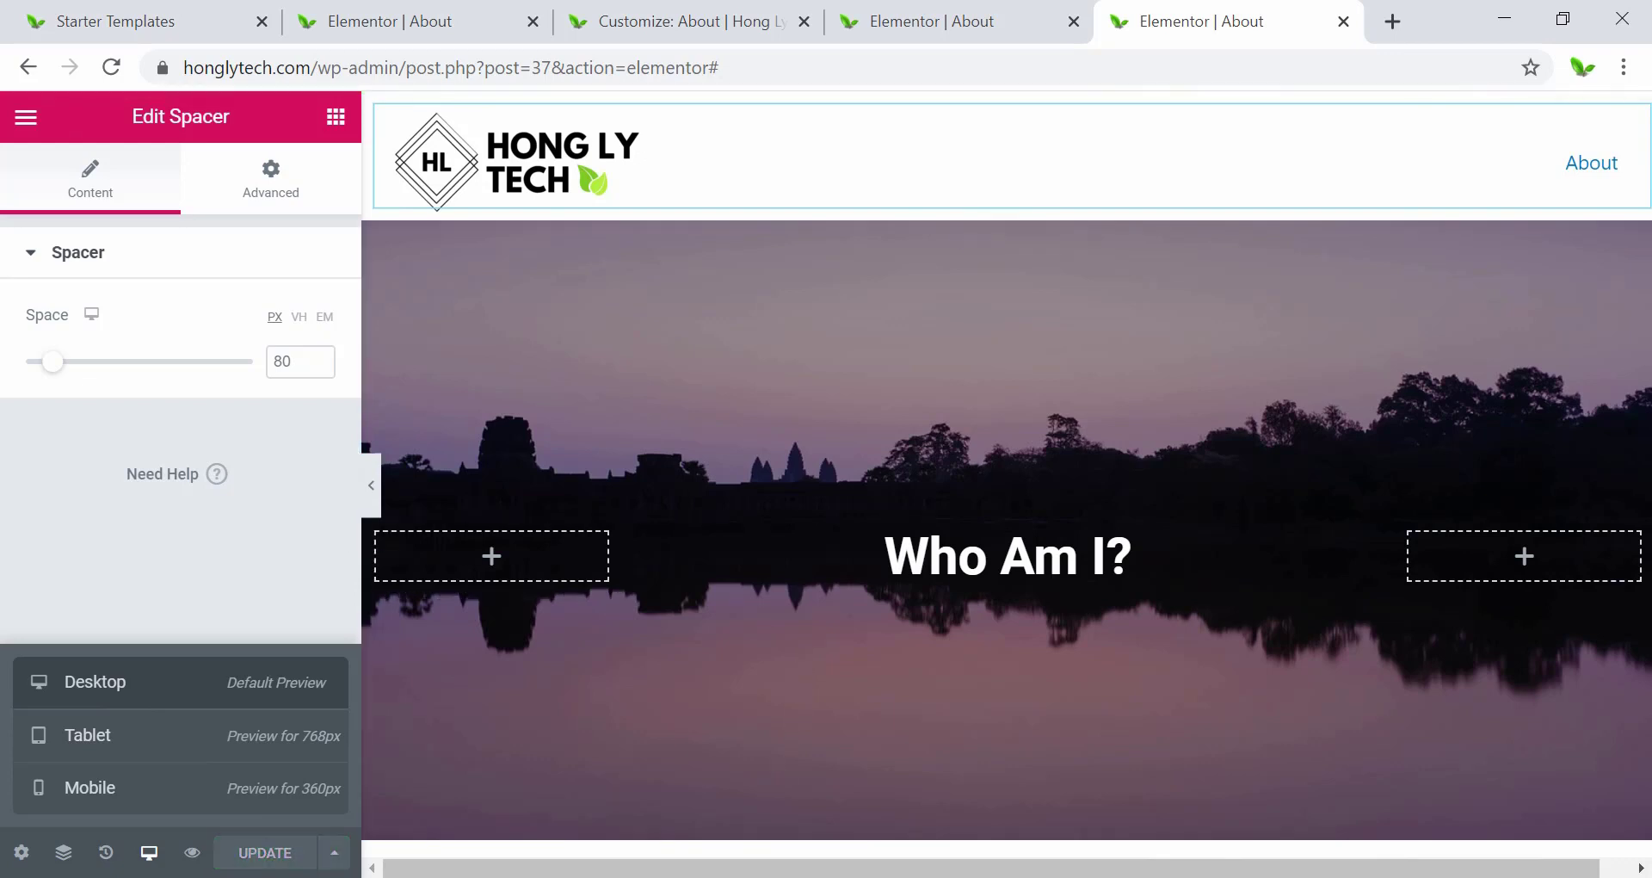
left_click(787, 876)
left_click(111, 67)
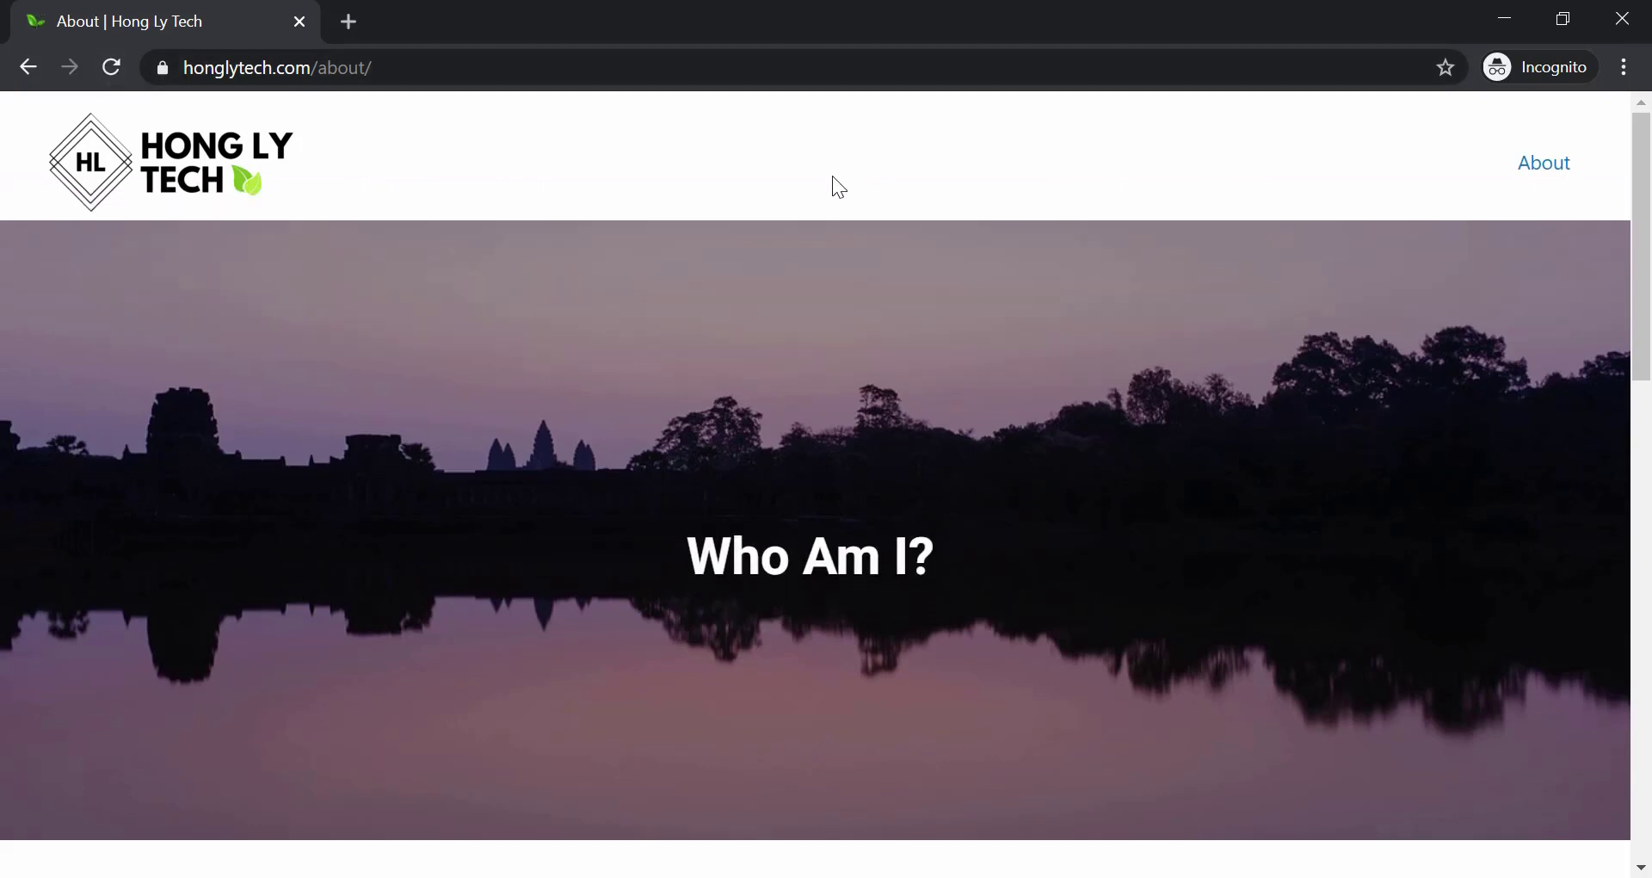
right_click(730, 184)
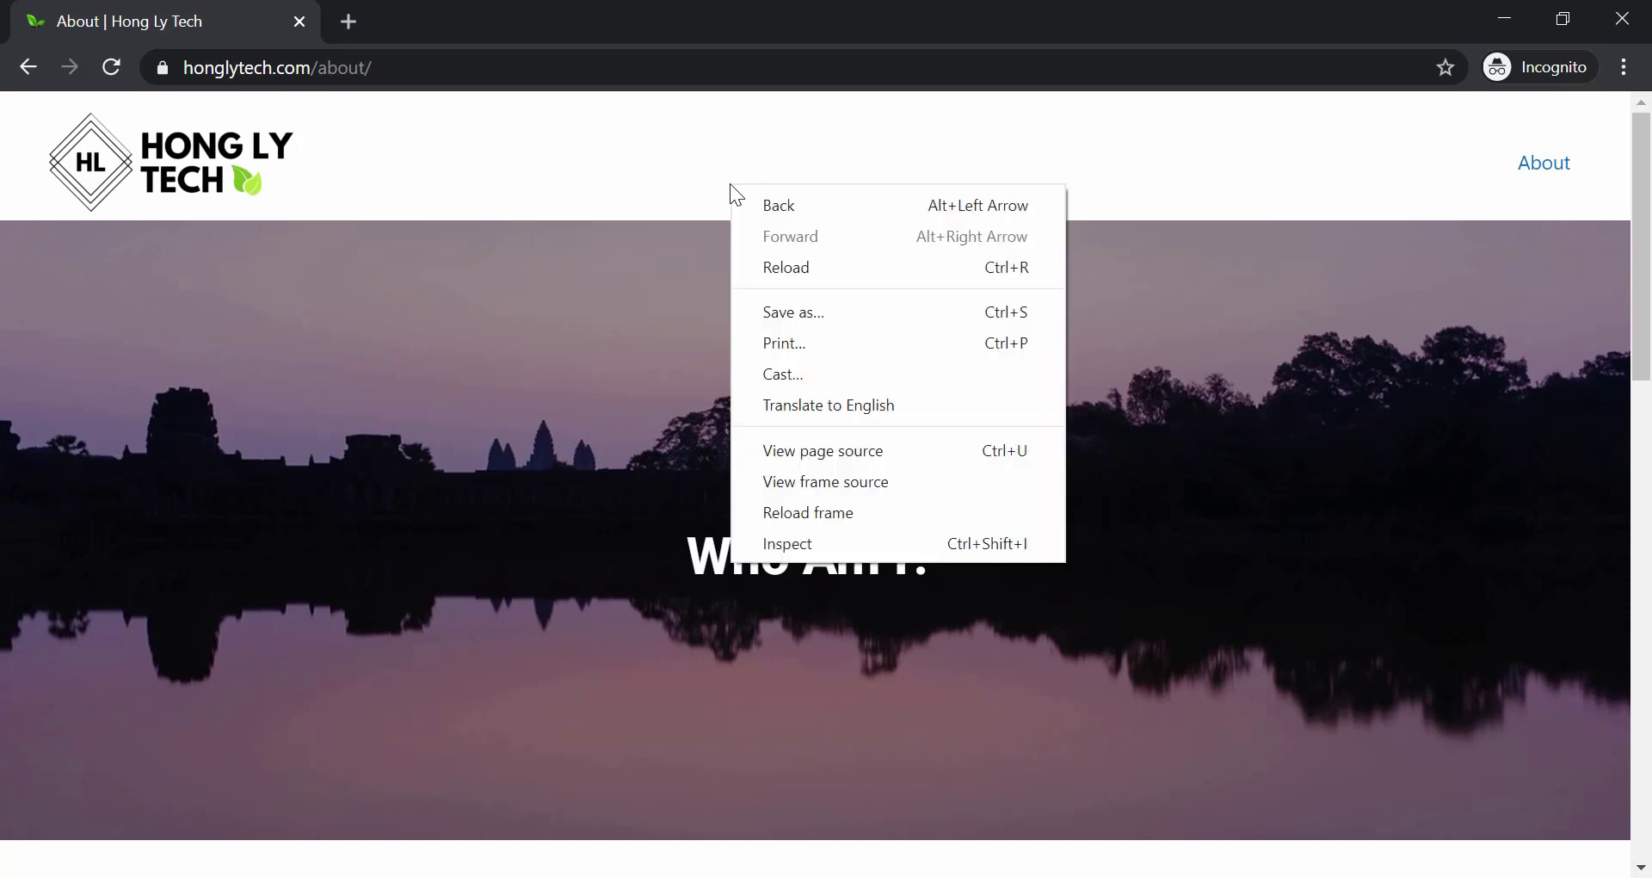
left_click(796, 544)
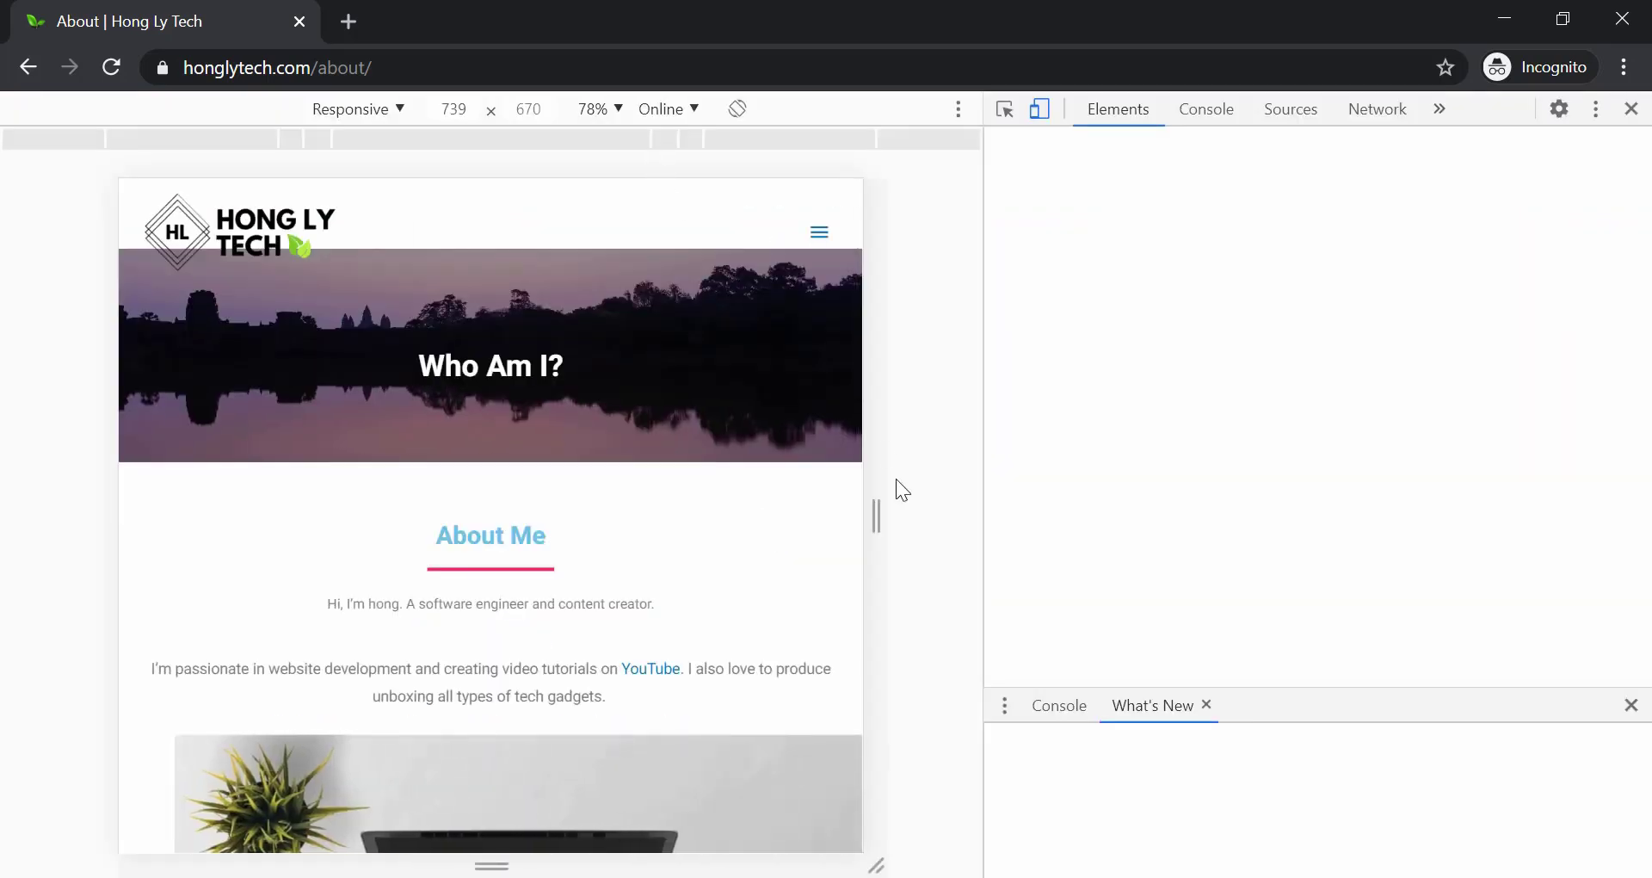
left_click_drag(878, 516, 969, 513)
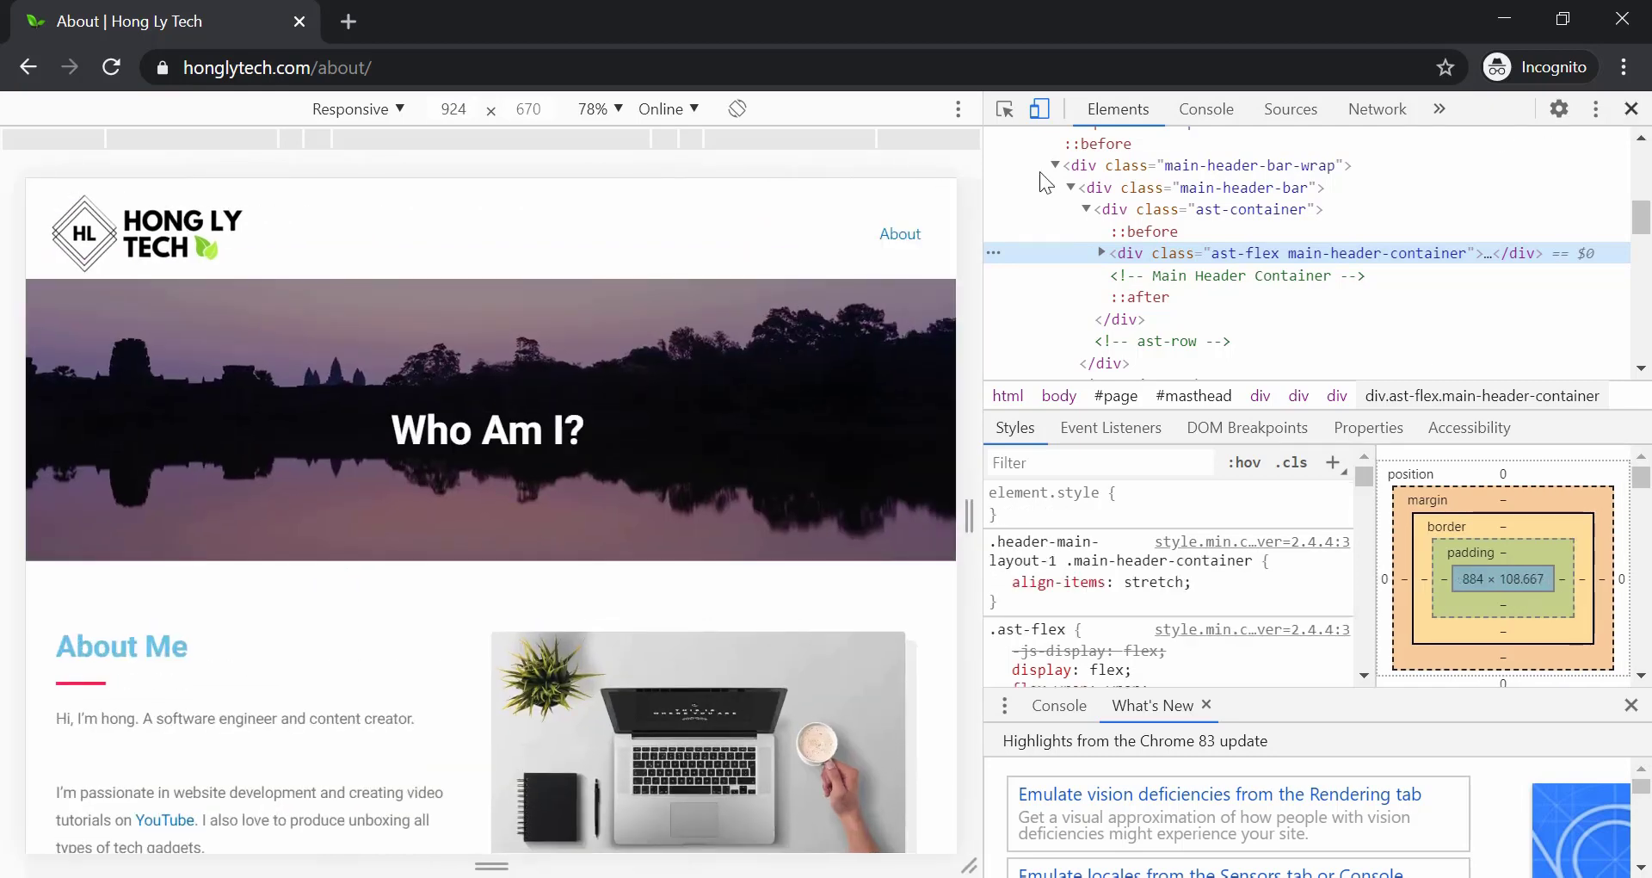
left_click(1631, 110)
left_click(157, 185)
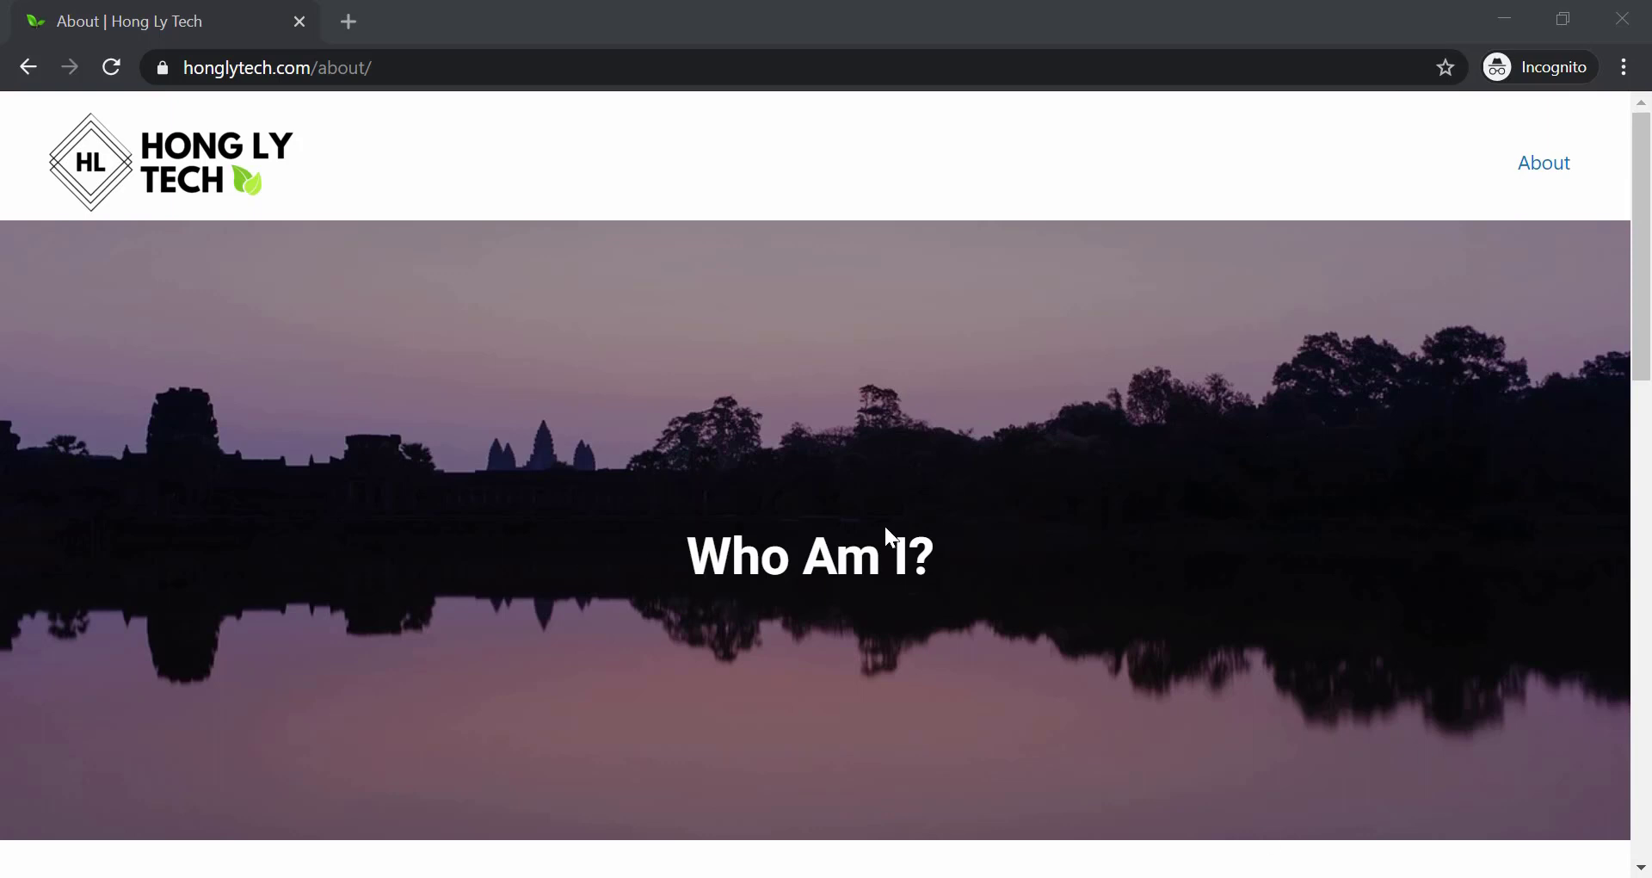
scroll(583, 508, "down", 6)
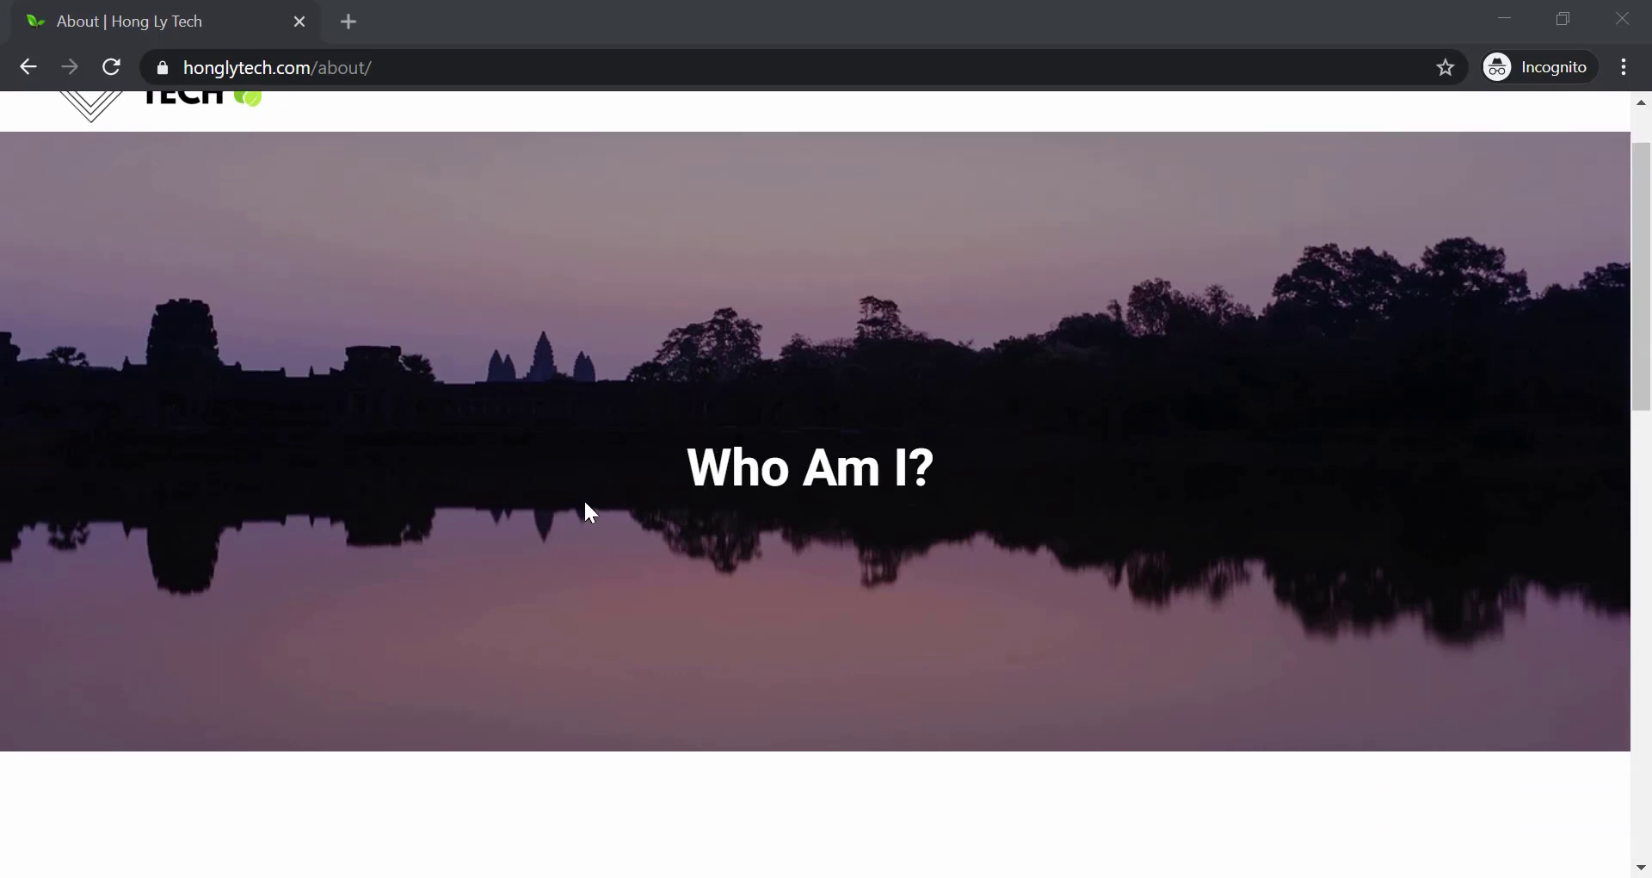
scroll(580, 497, "down", 6)
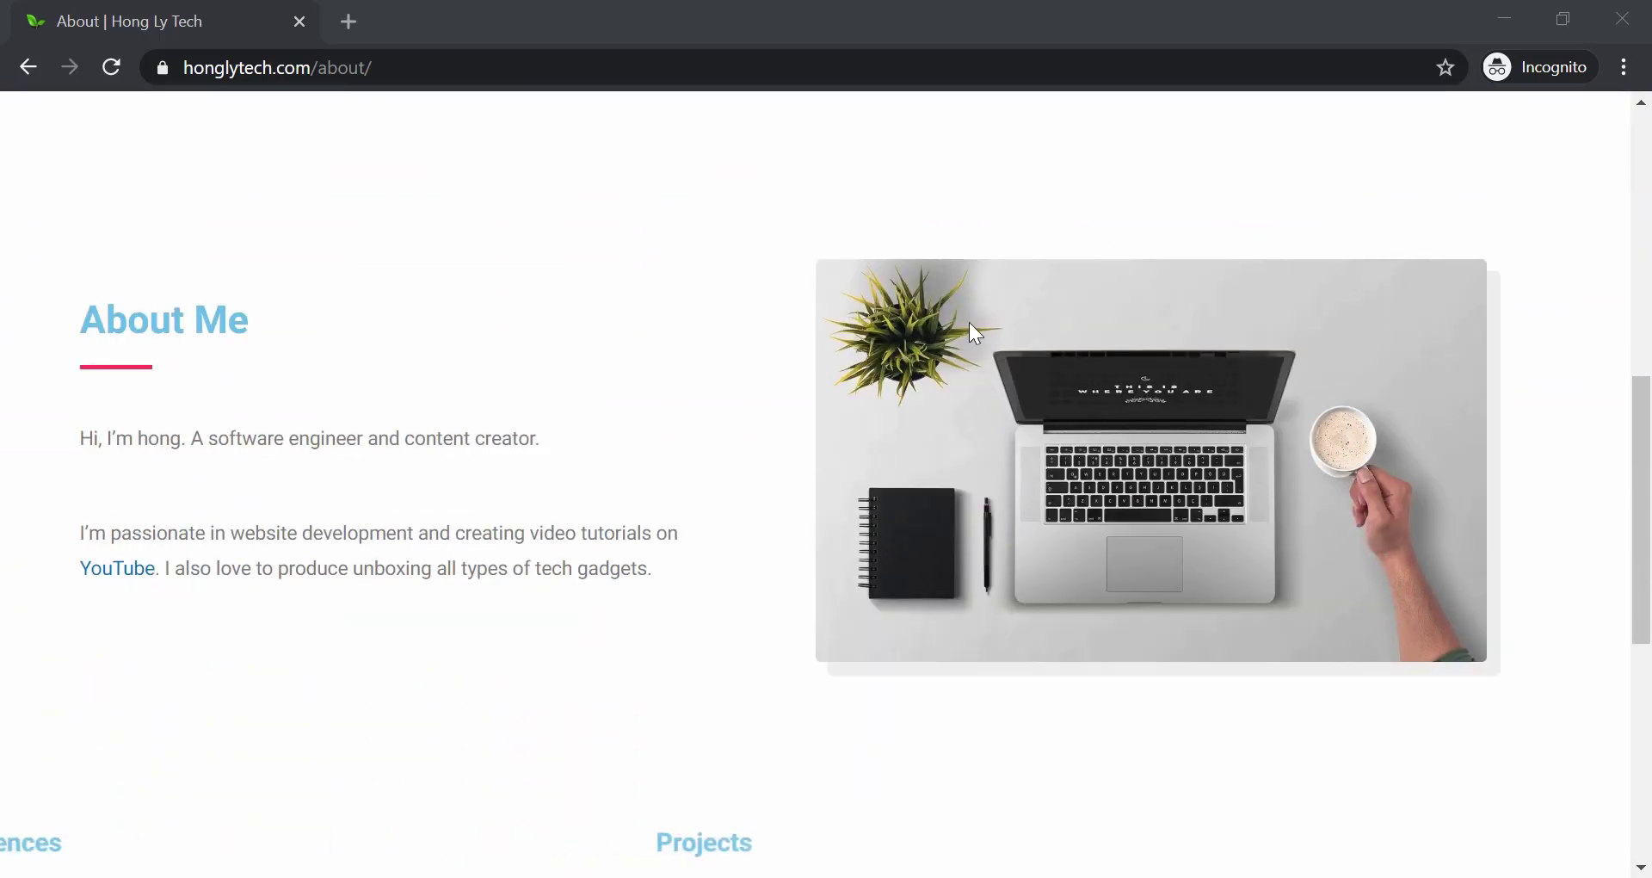
scroll(875, 498, "down", 5)
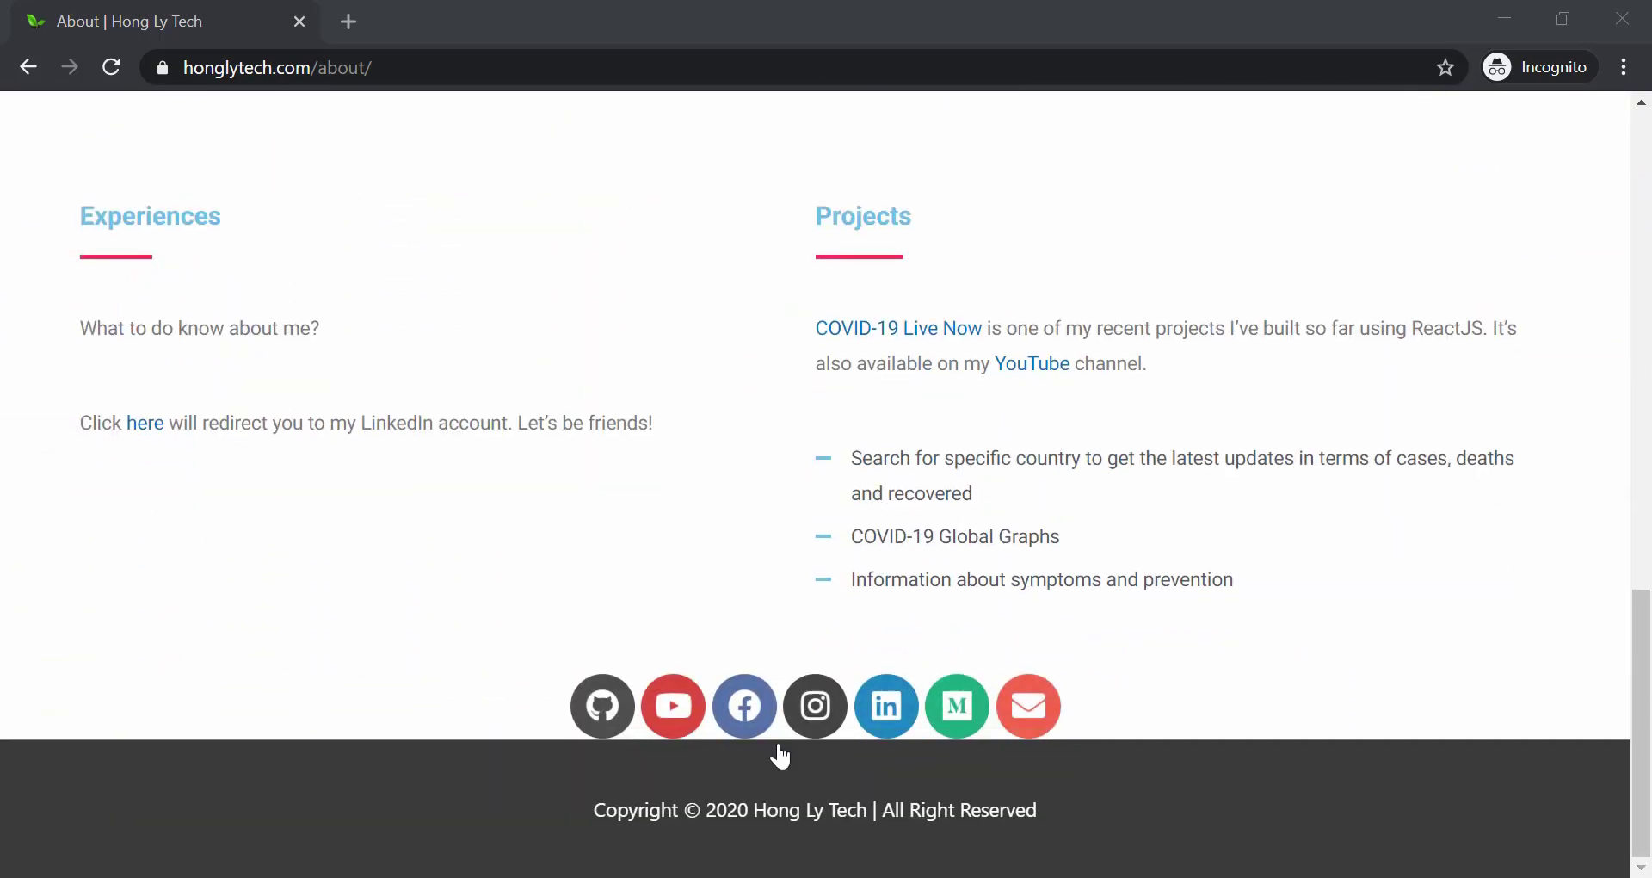
scroll(550, 569, "up", 10)
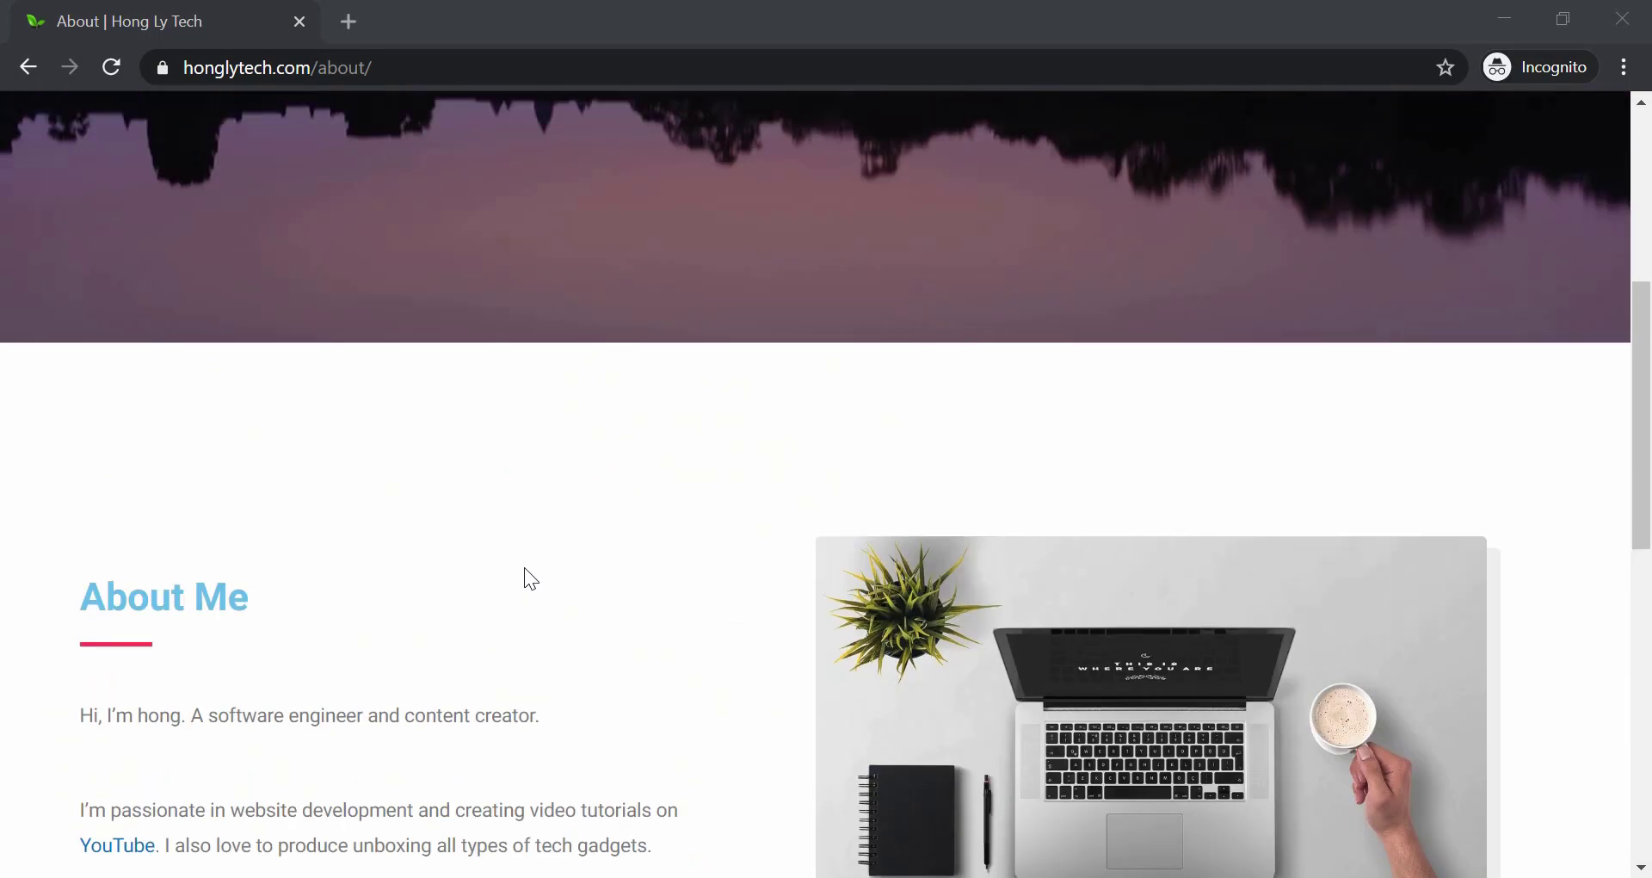
scroll(521, 569, "up", 6)
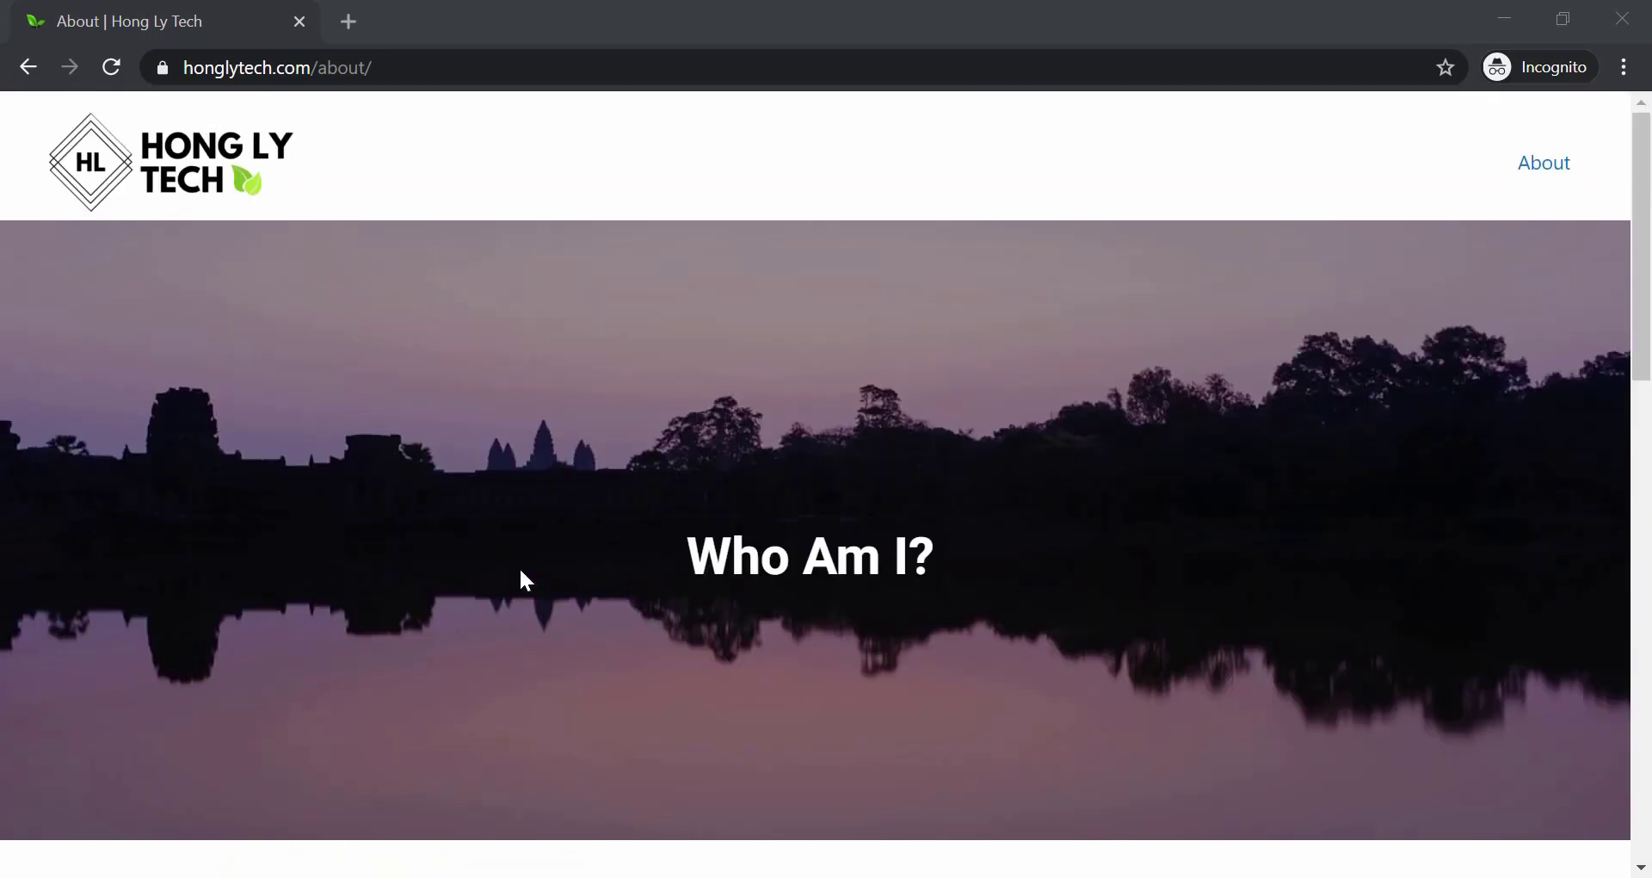